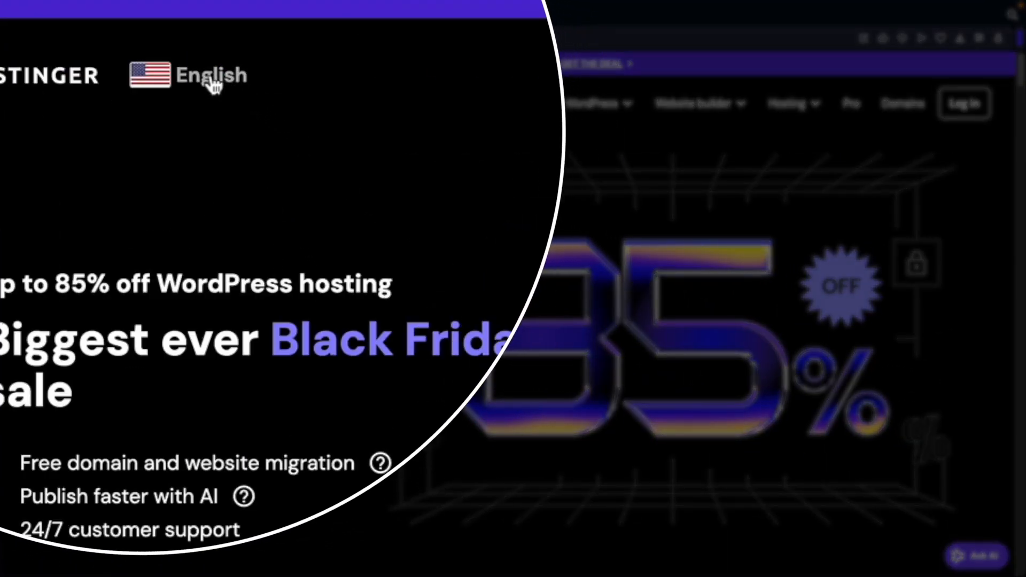
Browse the country and language list, then close it without changing anything.
{"action": "left_click", "coordinate": [211, 80]}
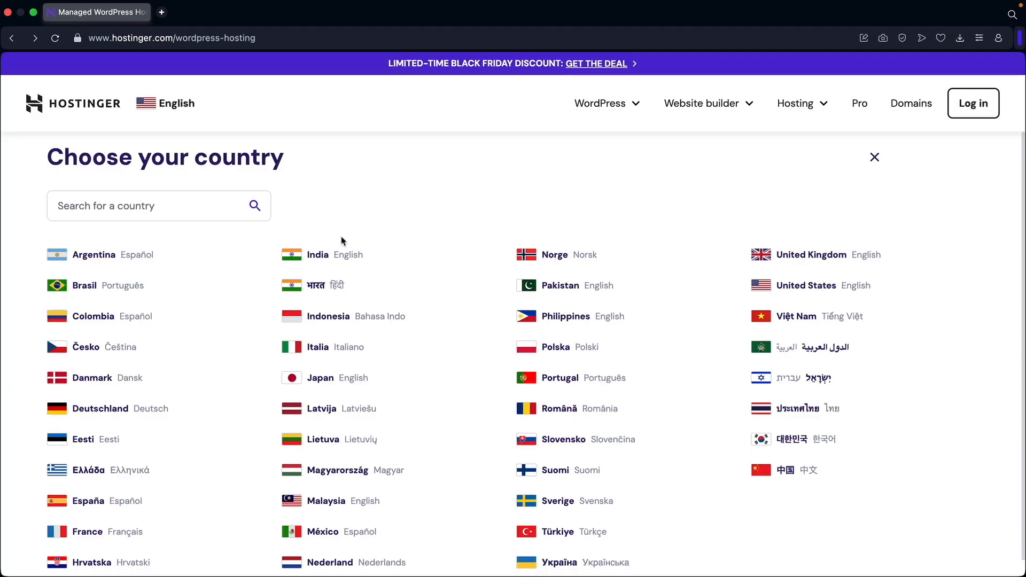
{"action": "scroll", "coordinate": [342, 237], "scroll_direction": "down", "scroll_amount": 1}
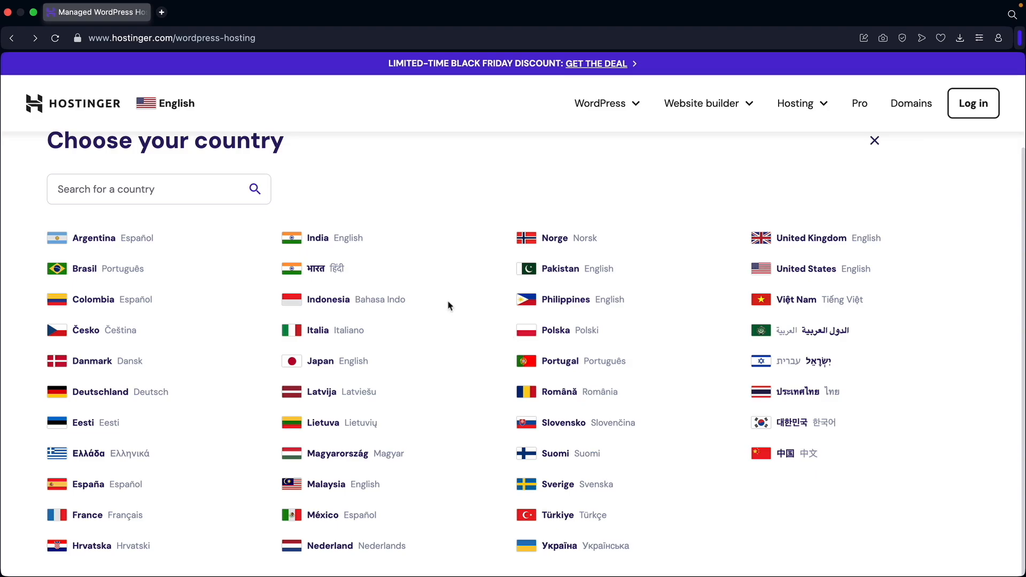
{"action": "scroll", "coordinate": [452, 287], "scroll_direction": "up", "scroll_amount": 1}
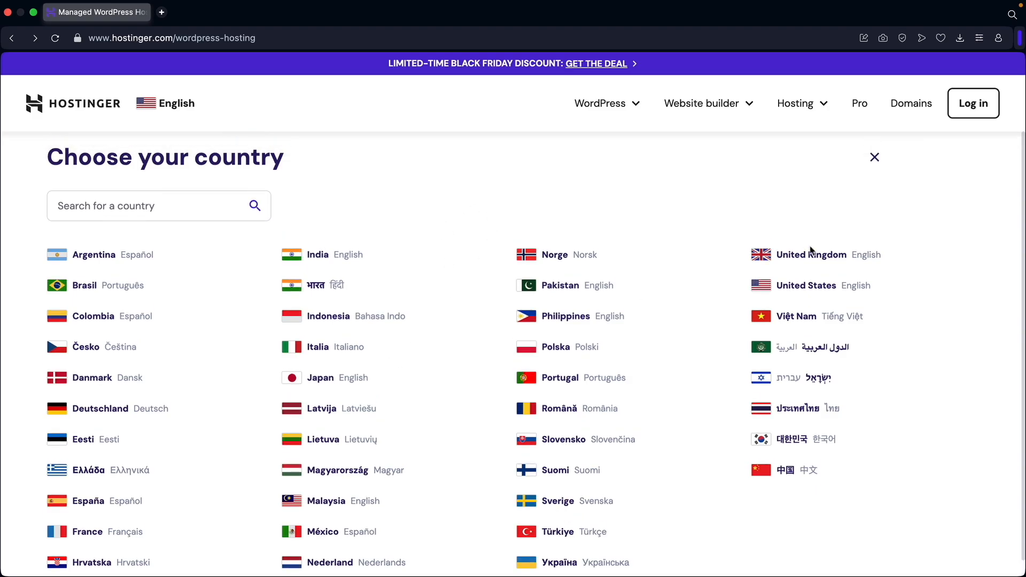
{"action": "left_click", "coordinate": [872, 156]}
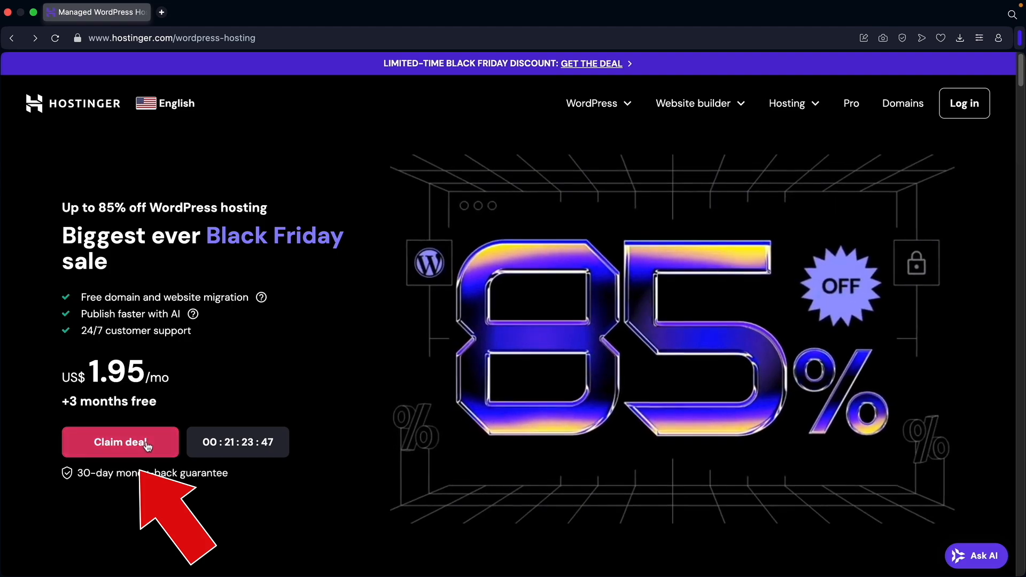
Scroll down to the four hosting plan cards, noting Business at US$ 2.95/mo.
{"action": "scroll", "coordinate": [148, 446], "scroll_direction": "down", "scroll_amount": 2}
{"action": "scroll", "coordinate": [148, 447], "scroll_direction": "down", "scroll_amount": 10}
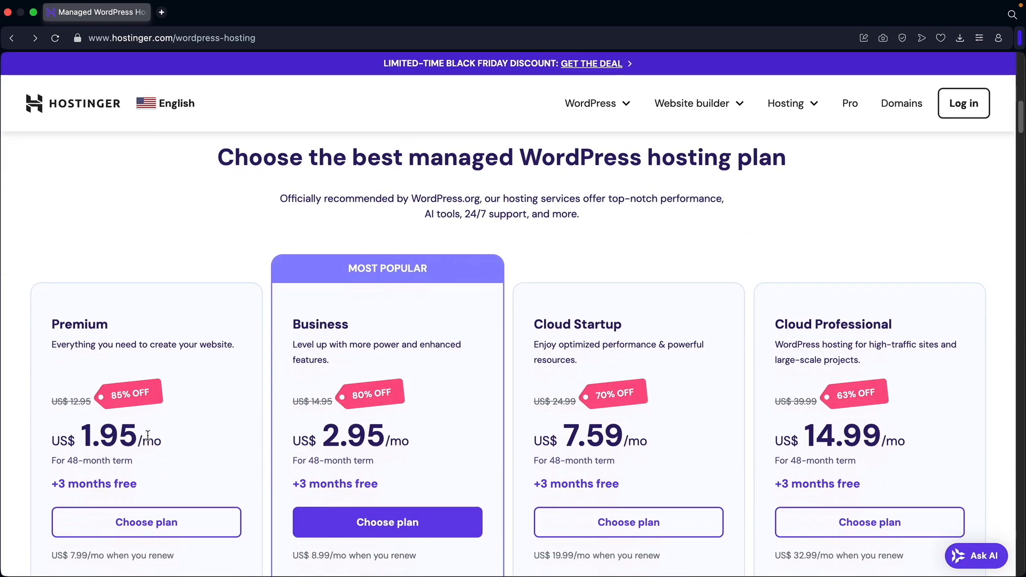
{"action": "scroll", "coordinate": [181, 407], "scroll_direction": "down", "scroll_amount": 2}
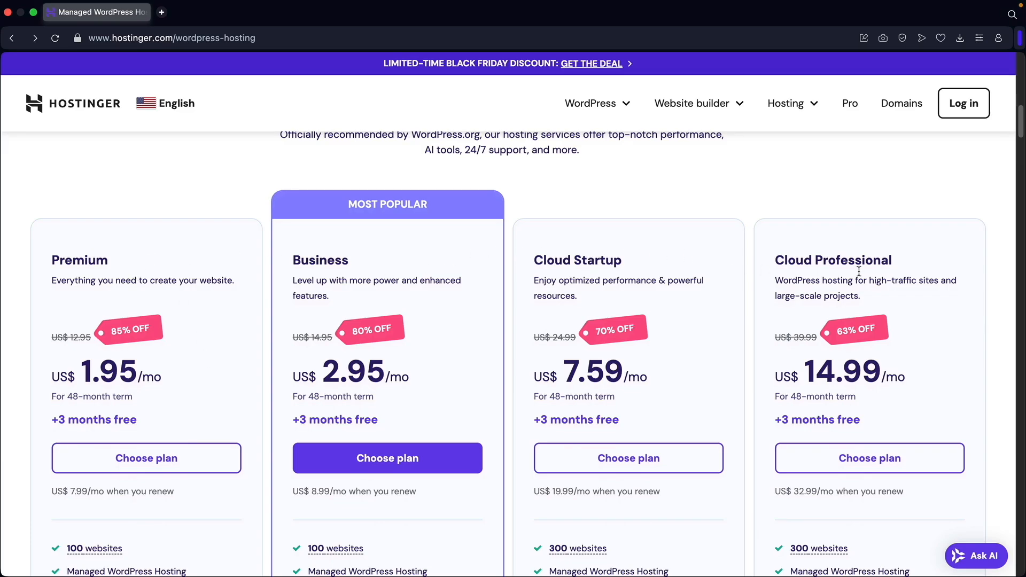
{"action": "left_click_drag", "start_coordinate": [366, 261], "coordinate": [319, 261]}
{"action": "left_click", "coordinate": [322, 262]}
{"action": "scroll", "coordinate": [360, 277], "scroll_direction": "down", "scroll_amount": 2}
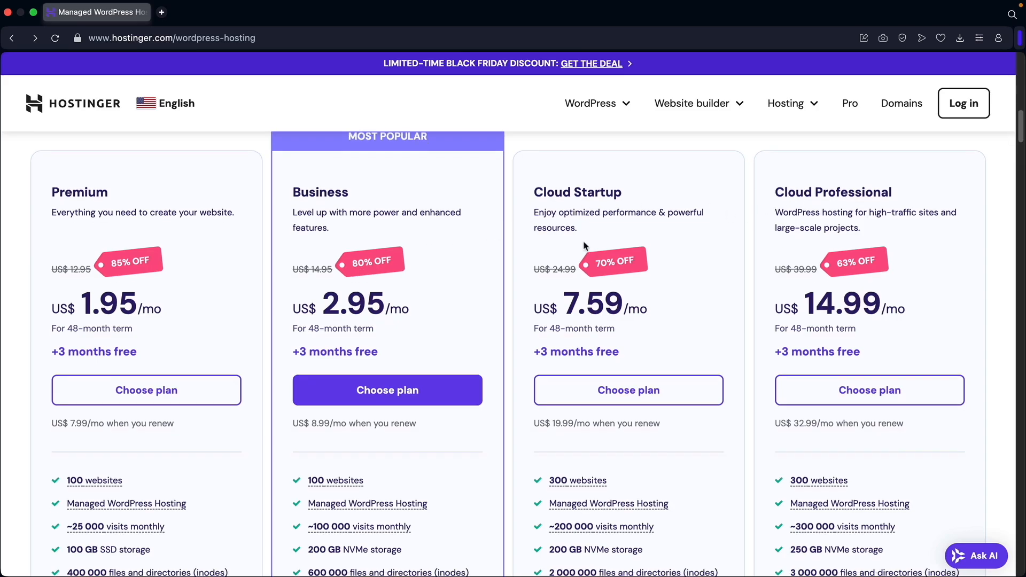
{"action": "scroll", "coordinate": [541, 291], "scroll_direction": "down", "scroll_amount": 2}
{"action": "mouse_move", "coordinate": [577, 469]}
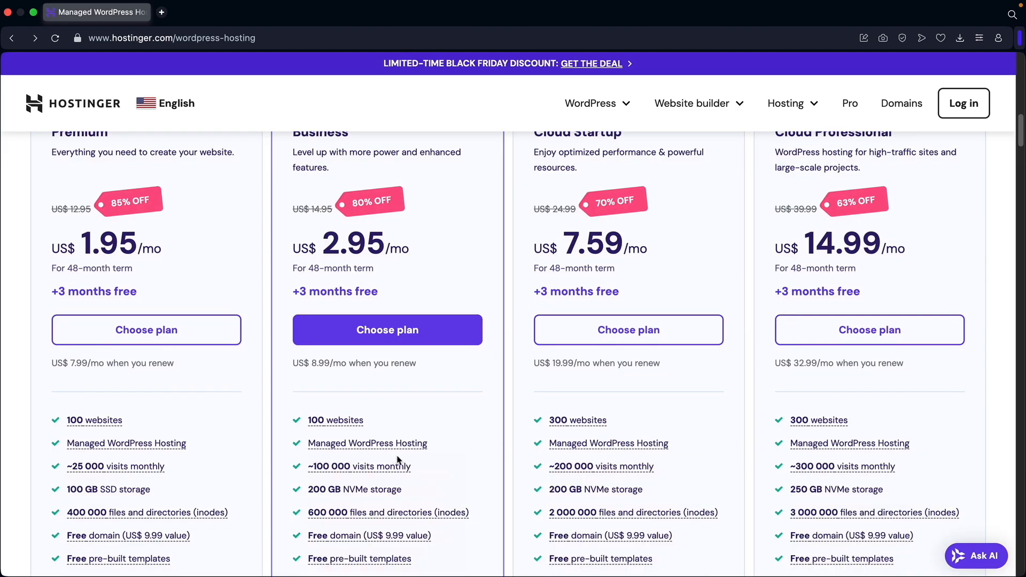
{"action": "scroll", "coordinate": [469, 456], "scroll_direction": "up", "scroll_amount": 2}
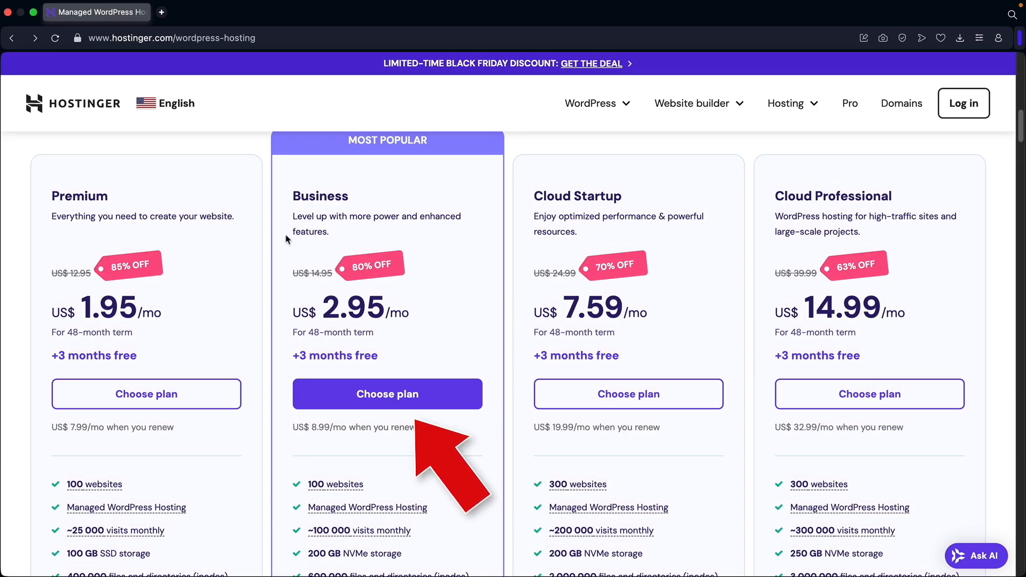
Add the Business plan to the cart on a 12-month period, subtotal US$ 41.40.
{"action": "left_click", "coordinate": [379, 394]}
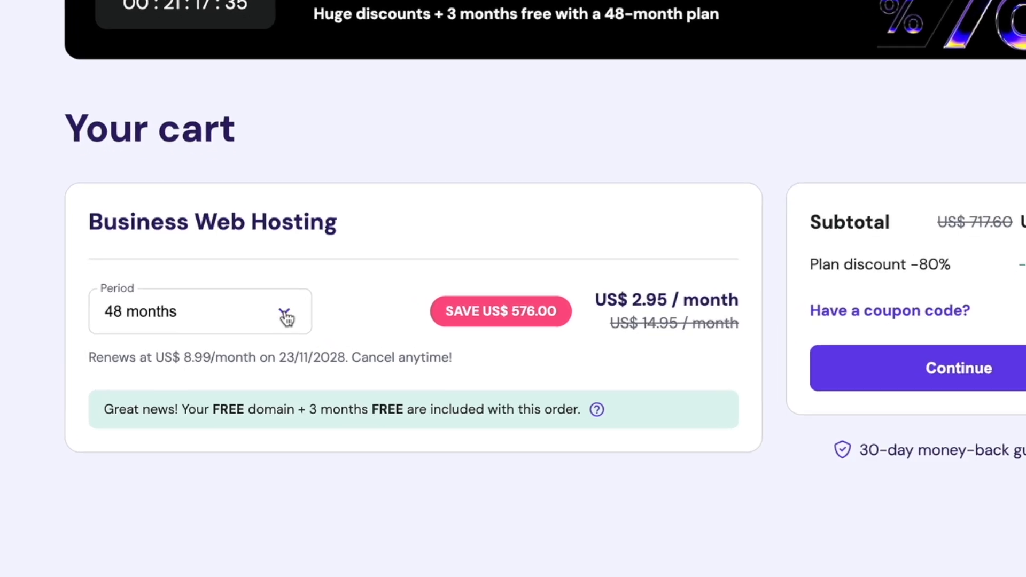
{"action": "left_click", "coordinate": [285, 316]}
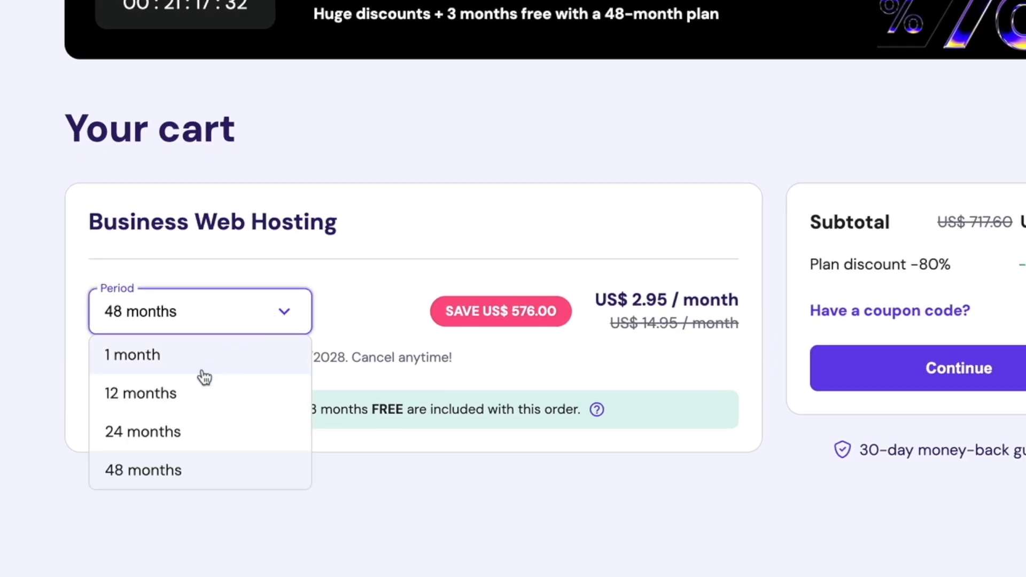
{"action": "left_click", "coordinate": [187, 394]}
{"action": "left_click_drag", "start_coordinate": [180, 409], "coordinate": [343, 411]}
{"action": "left_click", "coordinate": [346, 413]}
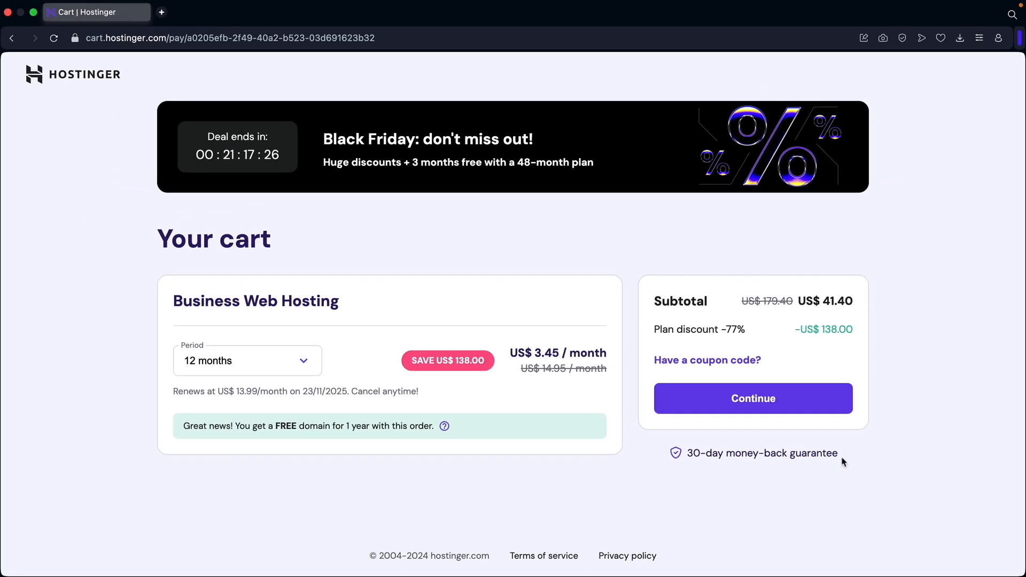
{"action": "mouse_move", "coordinate": [839, 455]}
{"action": "left_mouse_down"}
{"action": "mouse_move", "coordinate": [685, 454]}
{"action": "mouse_move", "coordinate": [846, 458]}
{"action": "left_mouse_up"}
Enter and apply the coupon code for a 79% discount at US$ 3.10/month.
{"action": "left_click", "coordinate": [692, 361]}
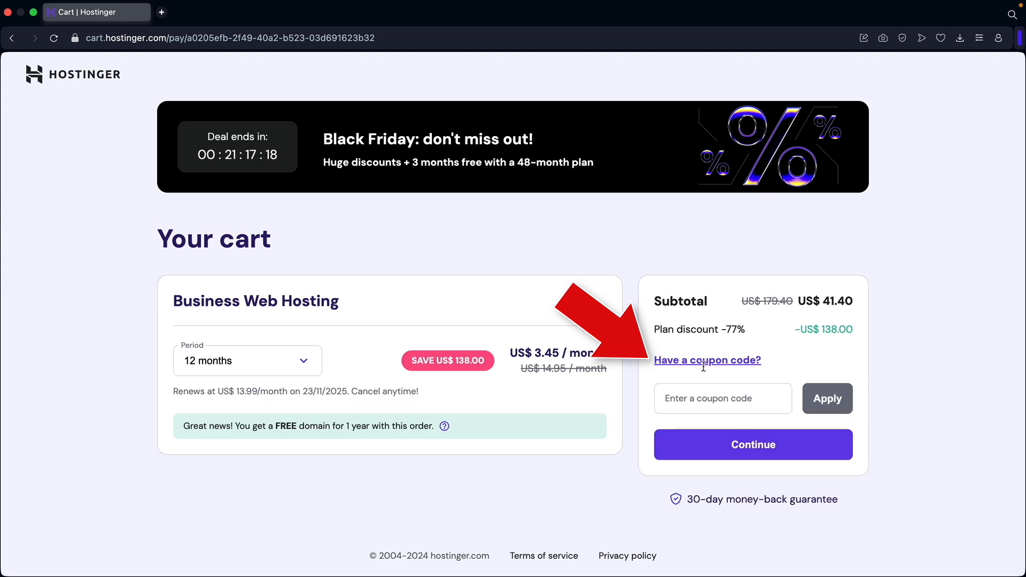
{"action": "left_click", "coordinate": [700, 398]}
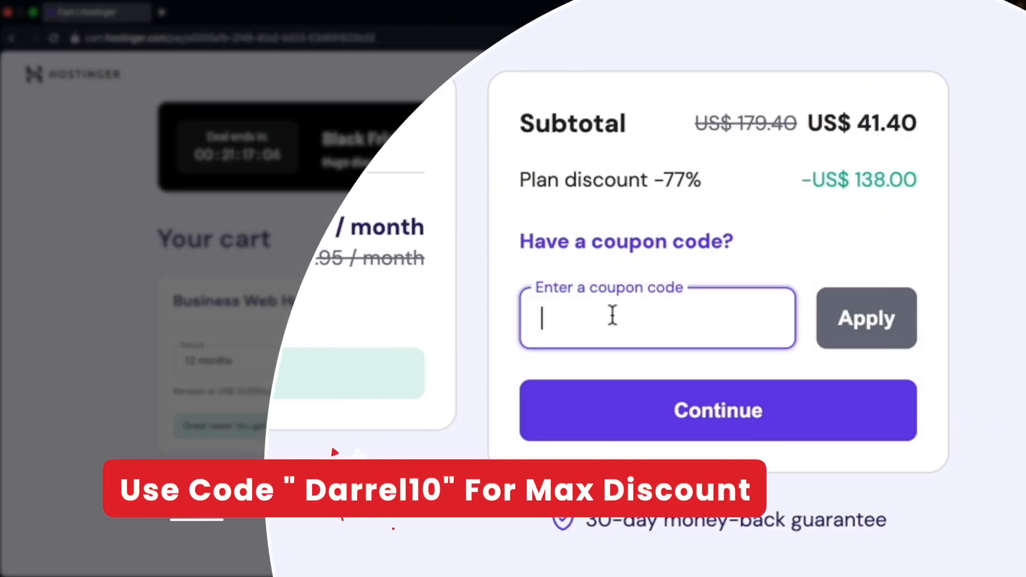
{"action": "type", "text": "DARREL10"}
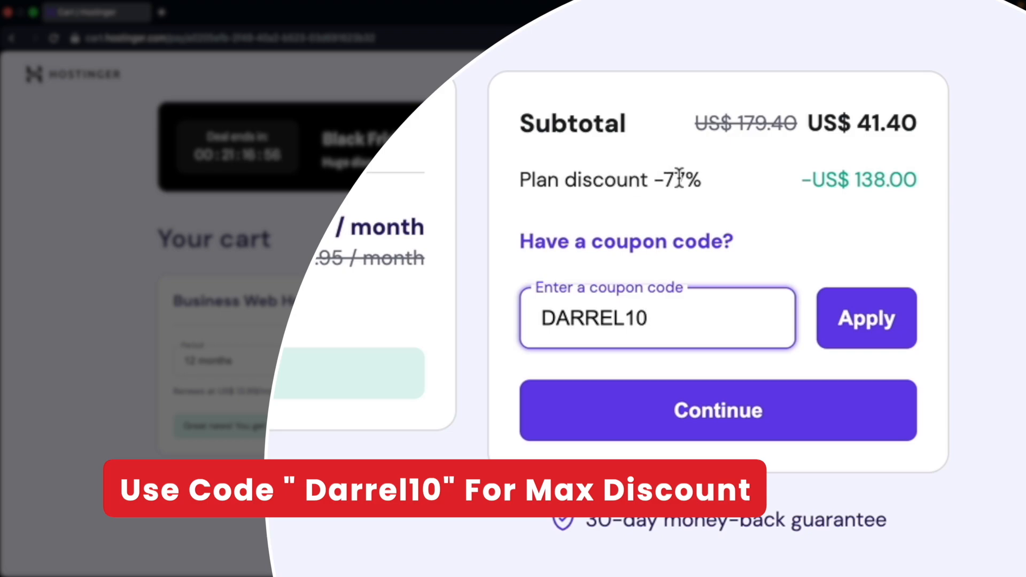
{"action": "left_click", "coordinate": [872, 321]}
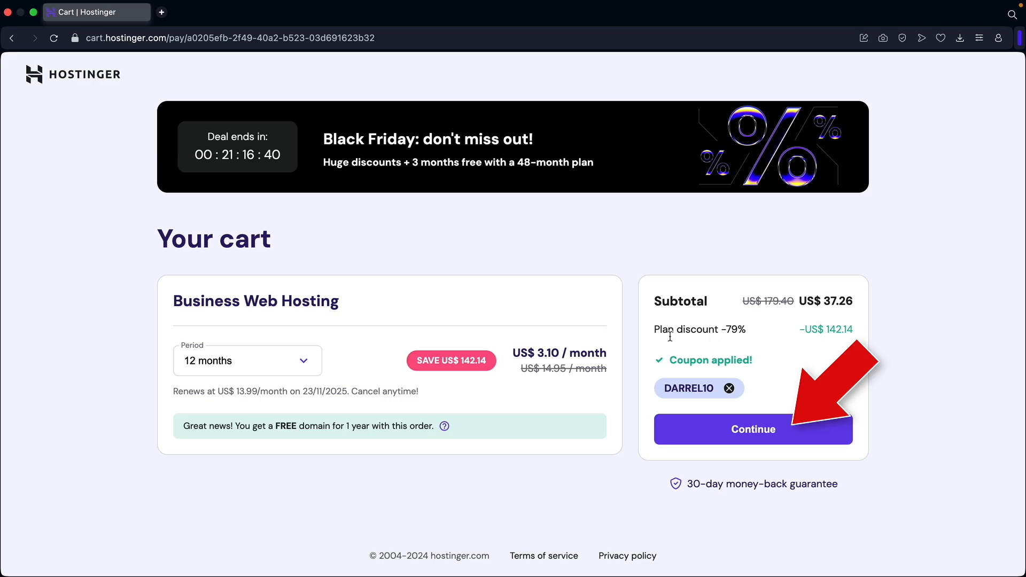
Proceed to checkout and create the account with the entered email and password.
{"action": "left_click", "coordinate": [750, 431]}
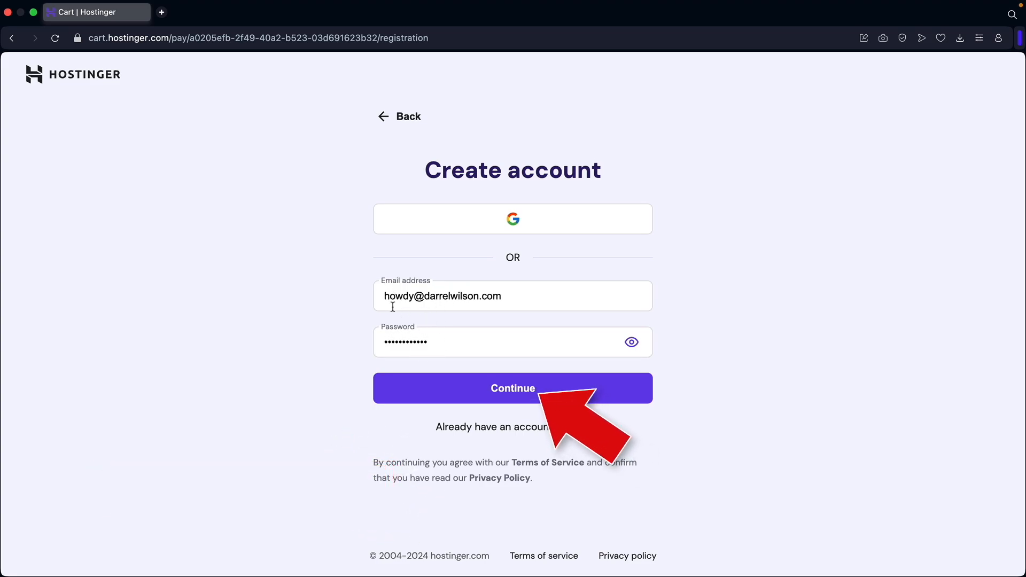
{"action": "left_click", "coordinate": [517, 390]}
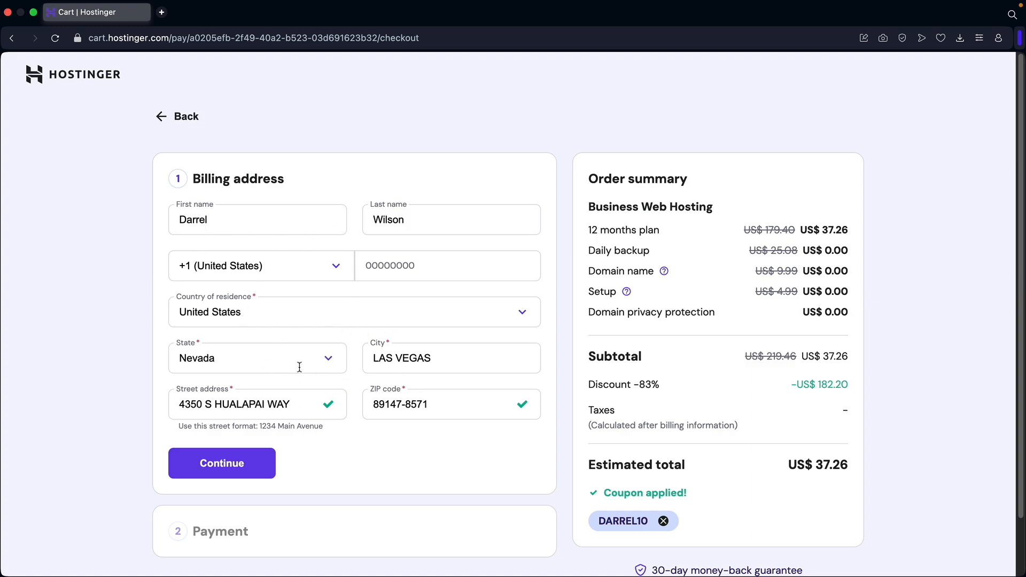
Confirm the billing address and pay the US$ 37.26 total by card.
{"action": "left_click", "coordinate": [223, 464]}
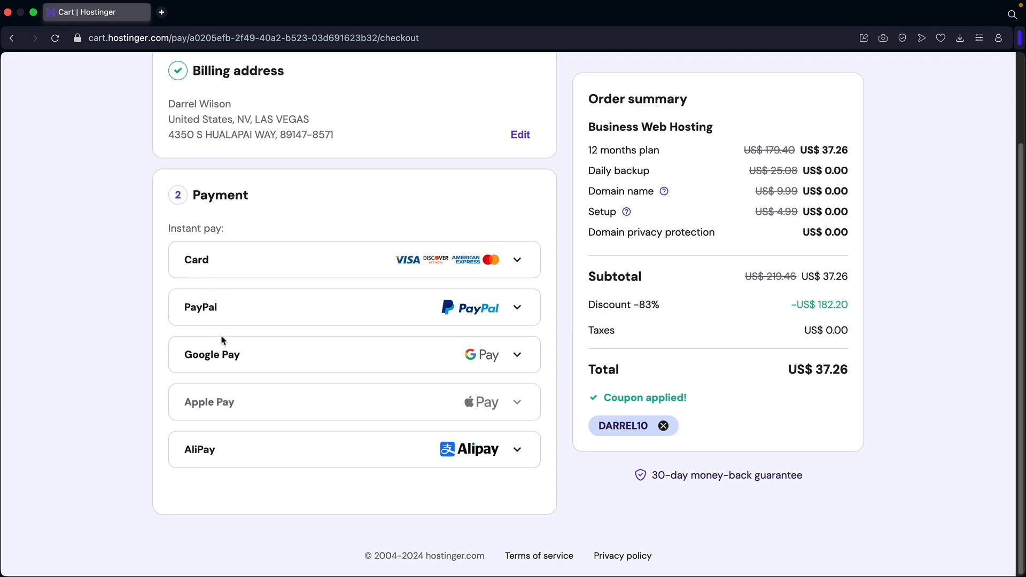
{"action": "mouse_move", "coordinate": [220, 403]}
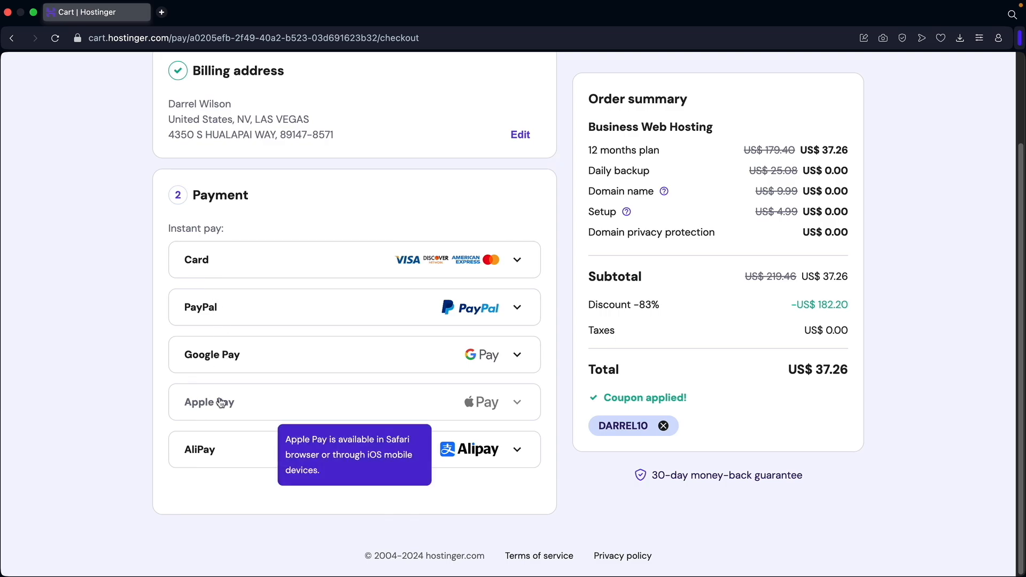
{"action": "left_click", "coordinate": [231, 265]}
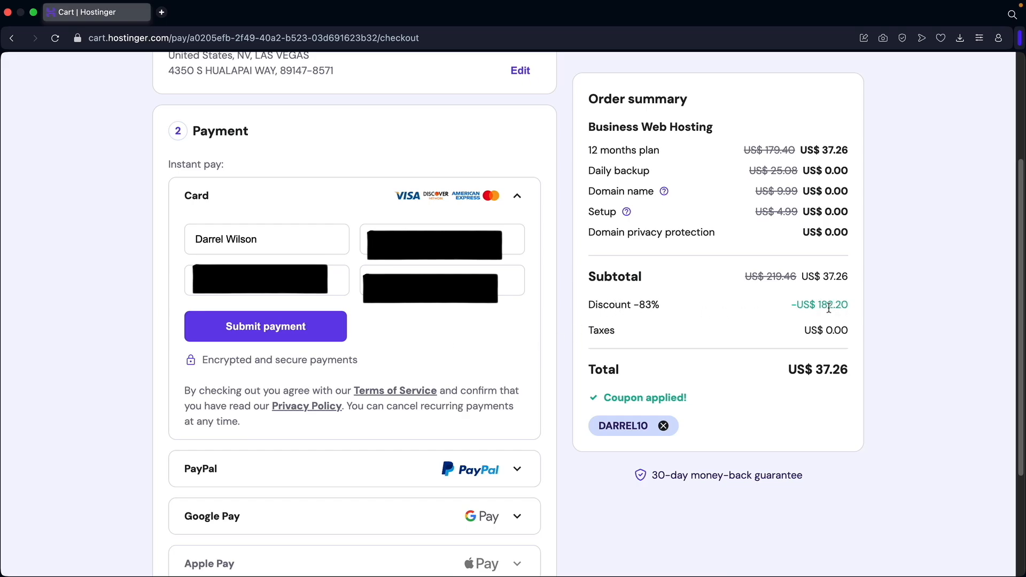
{"action": "left_click", "coordinate": [321, 332]}
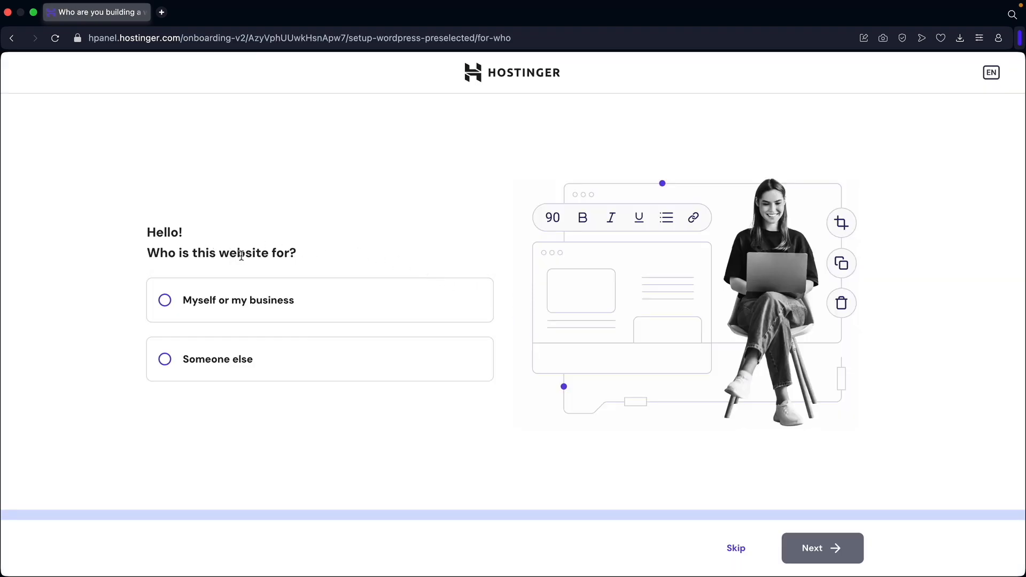
Answer 'Myself or my business' and 'Create a website', accept the WordPress login, and start a blank site.
{"action": "left_click", "coordinate": [194, 304]}
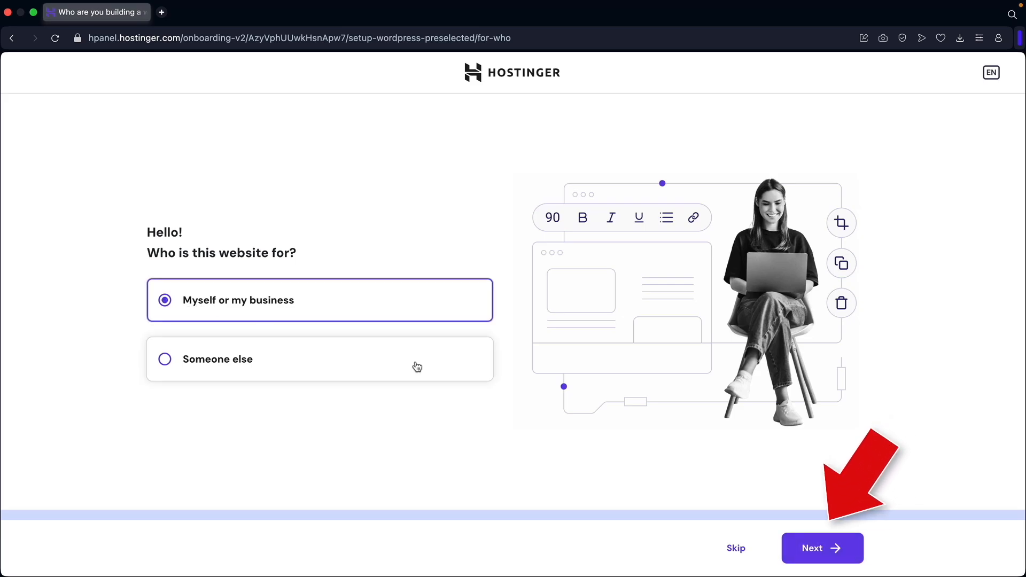
{"action": "left_click", "coordinate": [810, 550]}
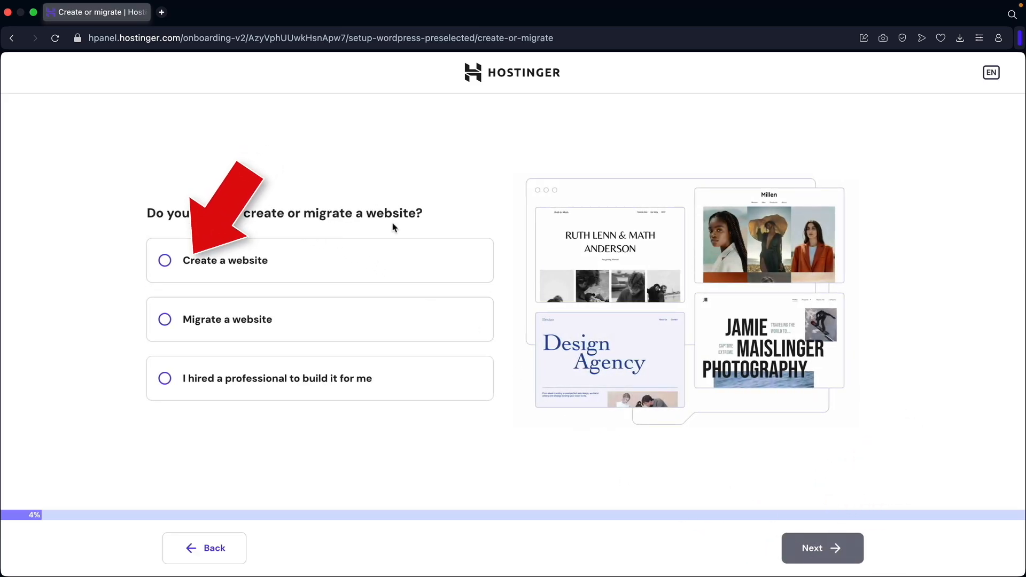
{"action": "left_click", "coordinate": [229, 266]}
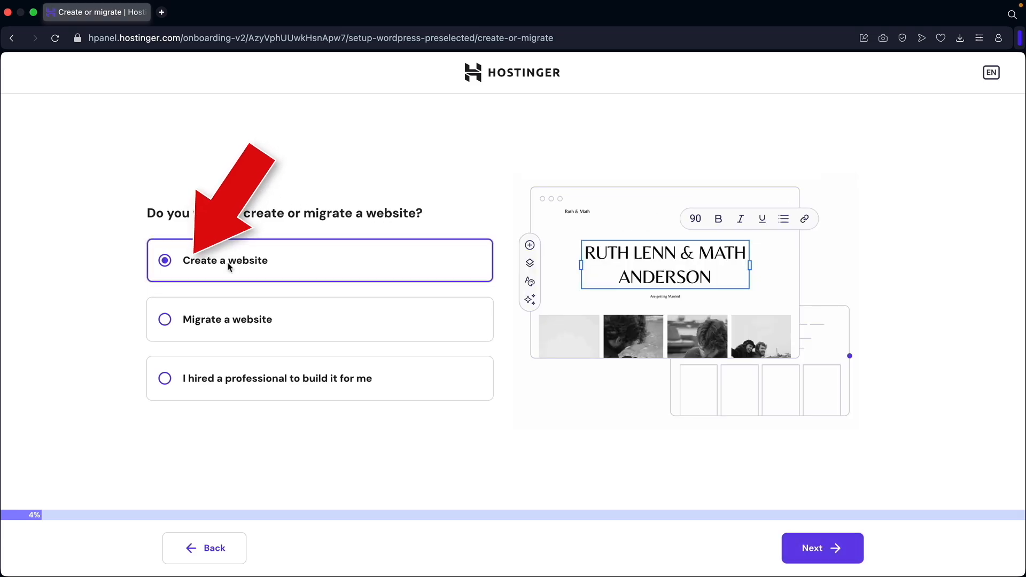
{"action": "left_click", "coordinate": [809, 549]}
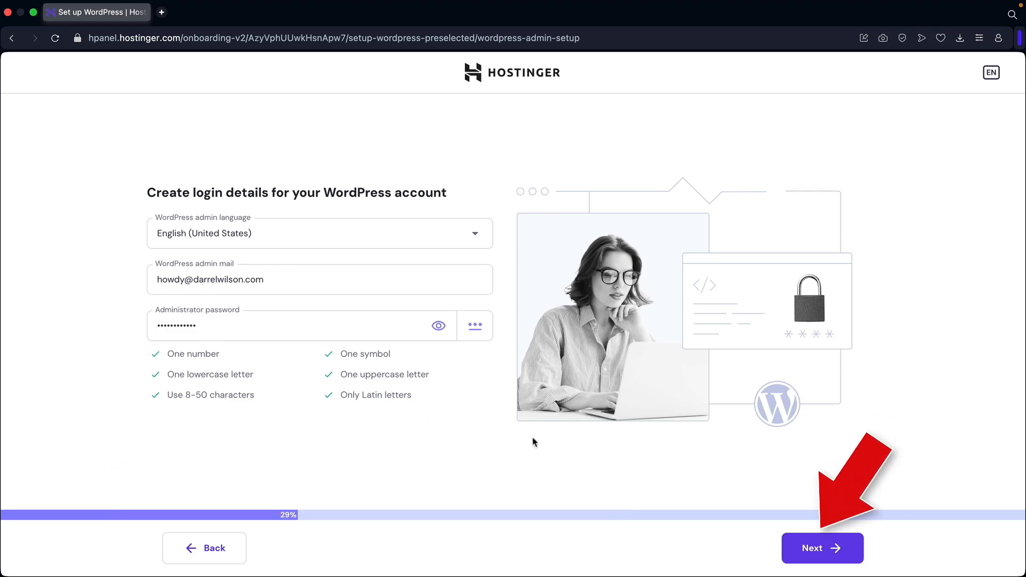
{"action": "left_click", "coordinate": [812, 548]}
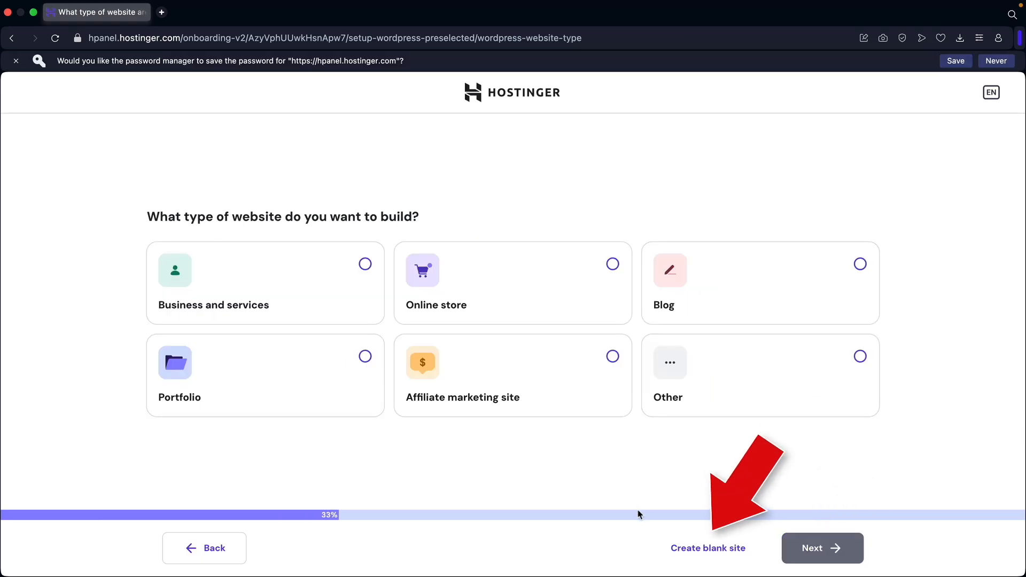
{"action": "left_click", "coordinate": [717, 554]}
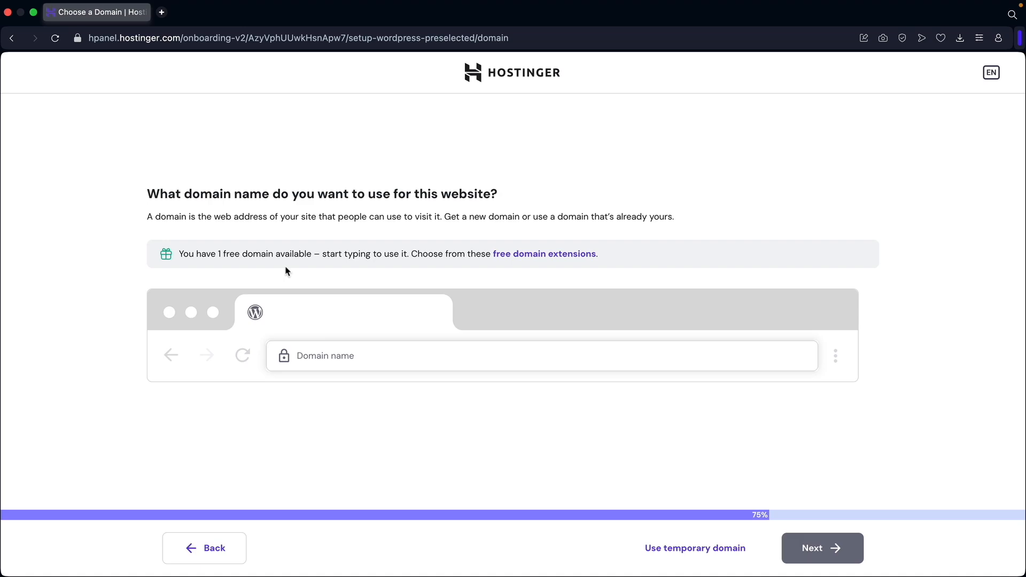
Search for darrelstutorial.com, select its FREE suggestion and continue.
{"action": "left_click", "coordinate": [327, 356]}
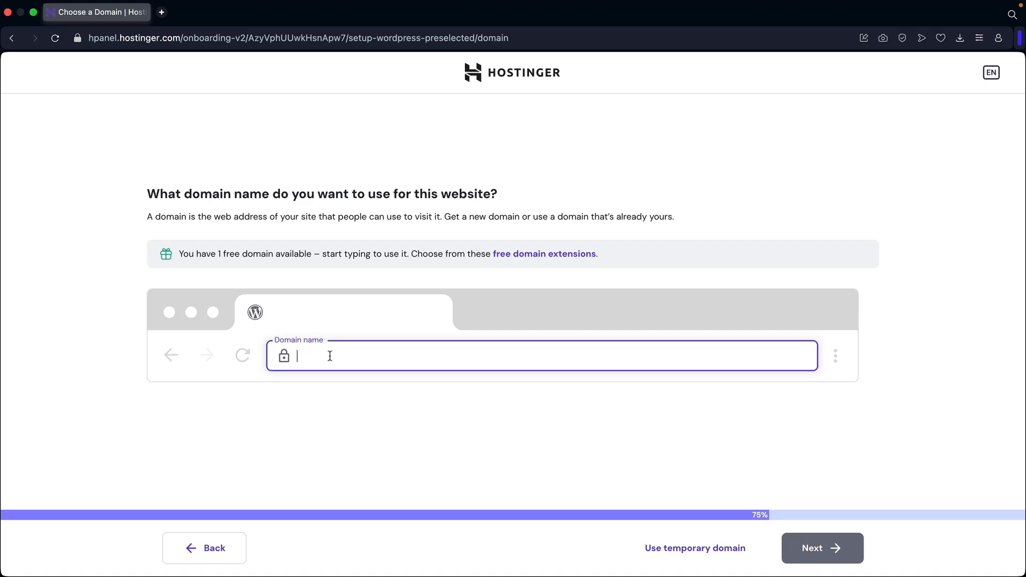
{"action": "type", "text": "darrelstutorial.com"}
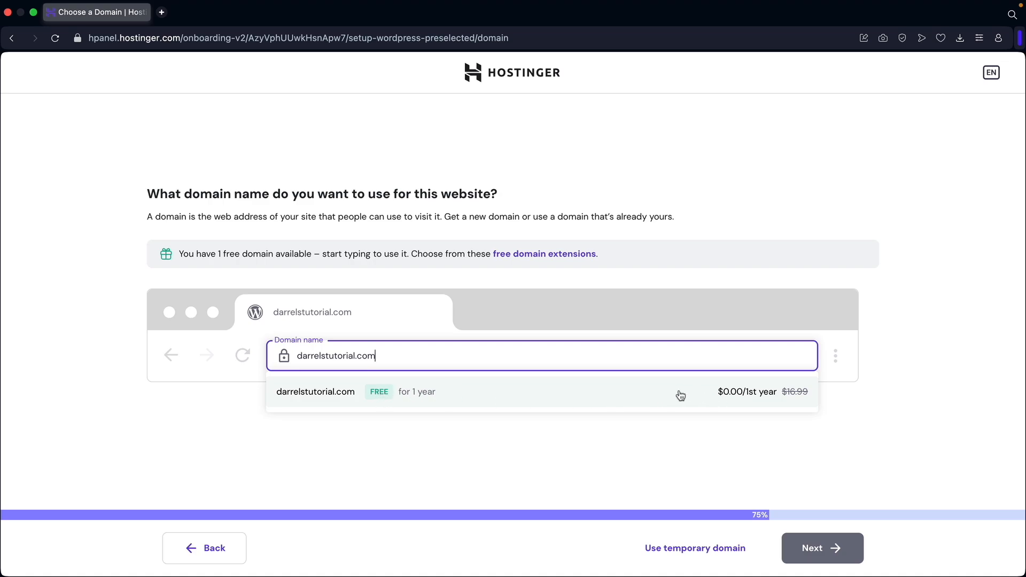
{"action": "left_click", "coordinate": [340, 395]}
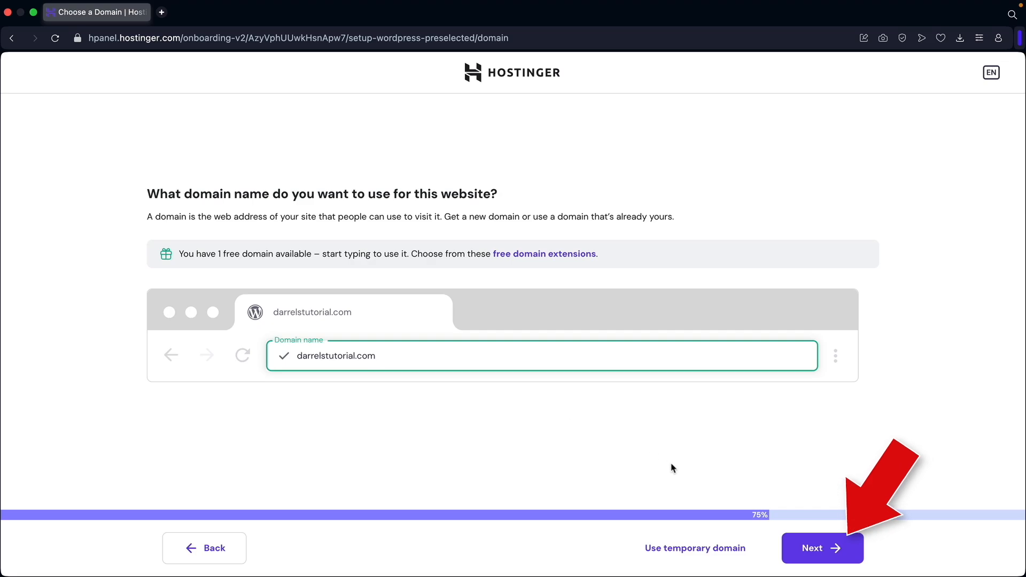
{"action": "left_click", "coordinate": [819, 550]}
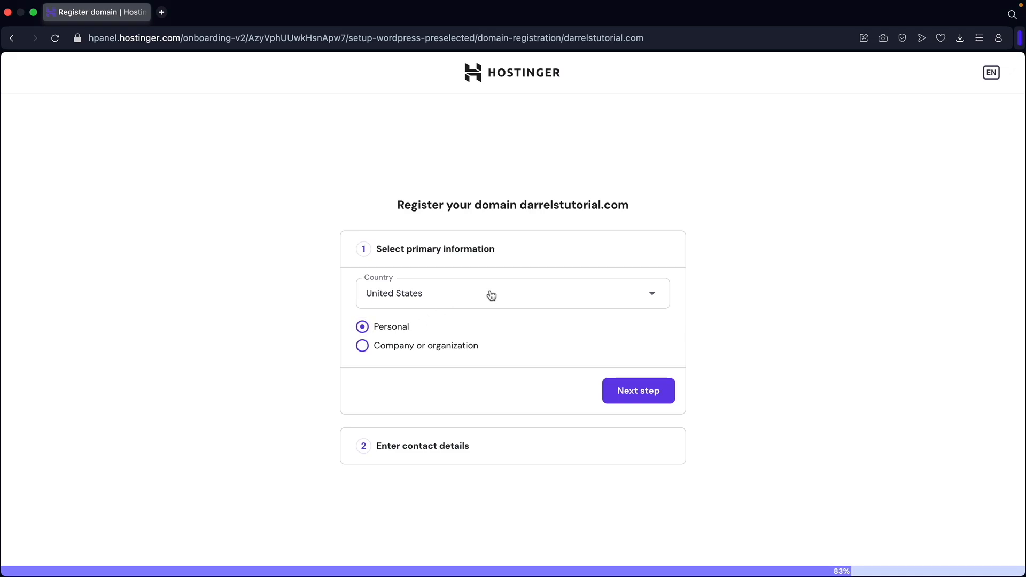
Keep United States as the country, confirm the prefilled contact details, and finish registration.
{"action": "left_click", "coordinate": [504, 299]}
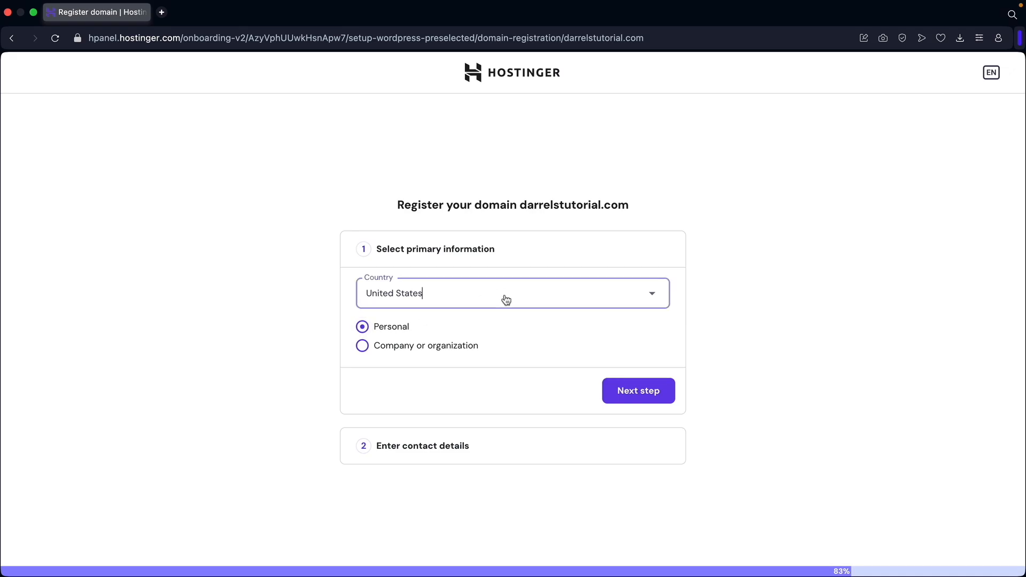
{"action": "left_click", "coordinate": [538, 297]}
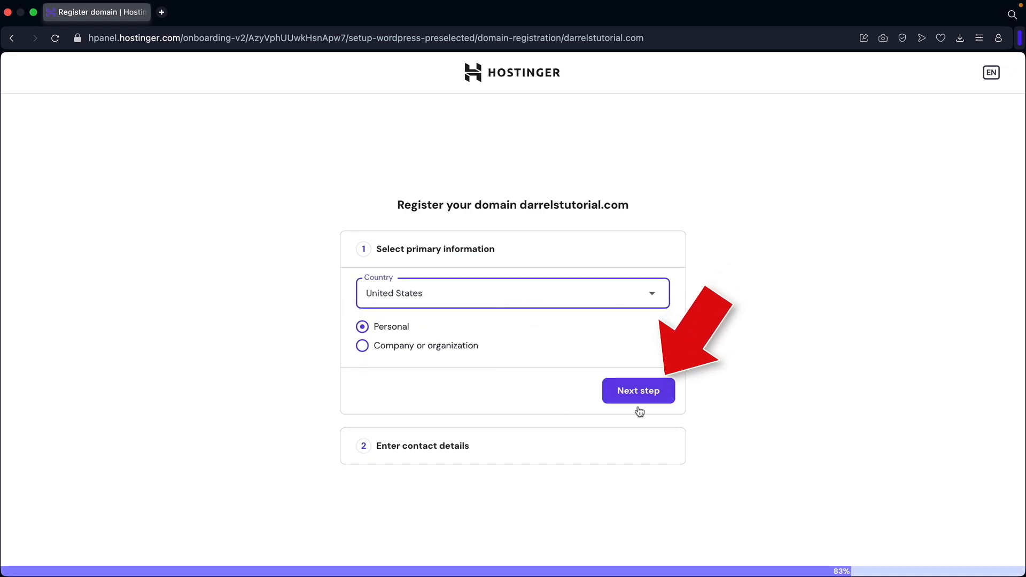
{"action": "left_click", "coordinate": [647, 394]}
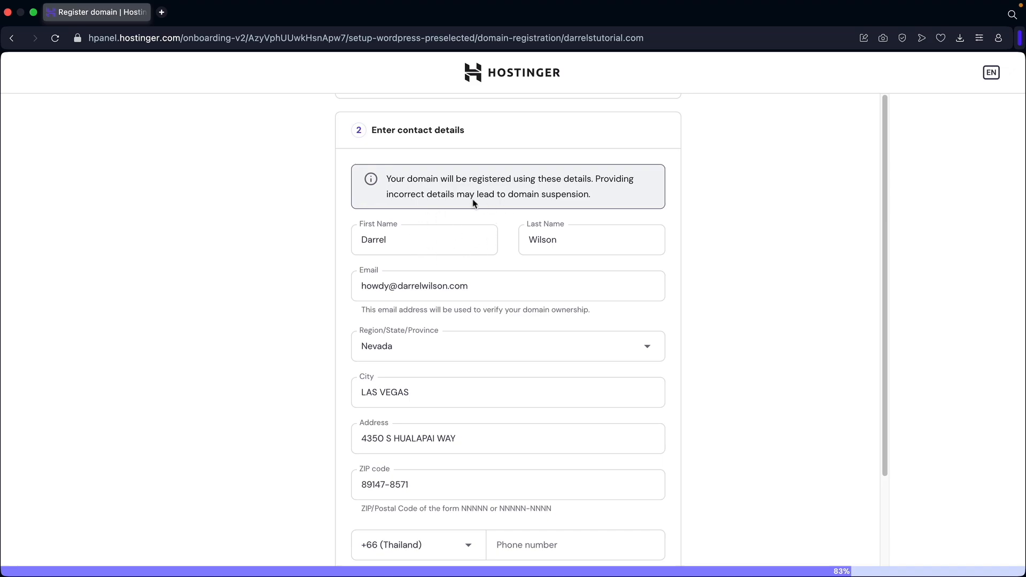
{"action": "scroll", "coordinate": [503, 279], "scroll_direction": "down", "scroll_amount": 1}
{"action": "scroll", "coordinate": [502, 279], "scroll_direction": "down", "scroll_amount": 1}
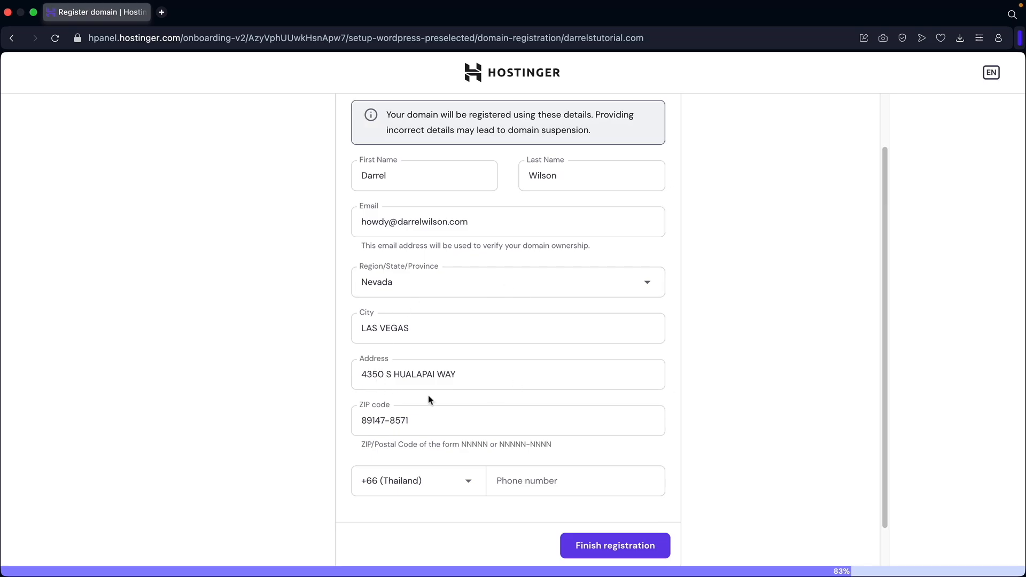
{"action": "left_click", "coordinate": [610, 546]}
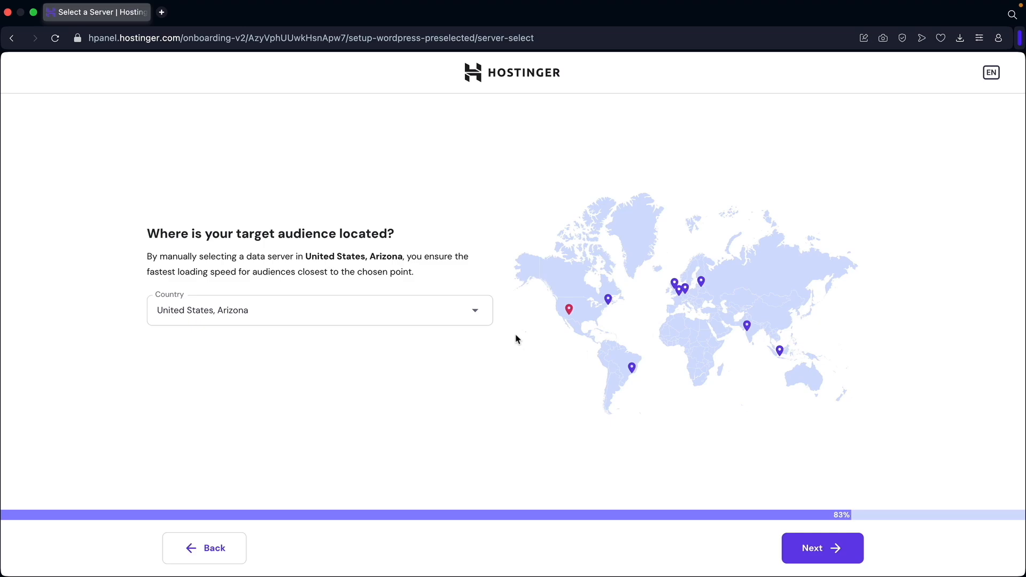
Choose United States, Arizona as the data server location and start the WordPress install.
{"action": "mouse_move", "coordinate": [570, 311]}
{"action": "left_click", "coordinate": [474, 313]}
{"action": "scroll", "coordinate": [423, 370], "scroll_direction": "down", "scroll_amount": 2}
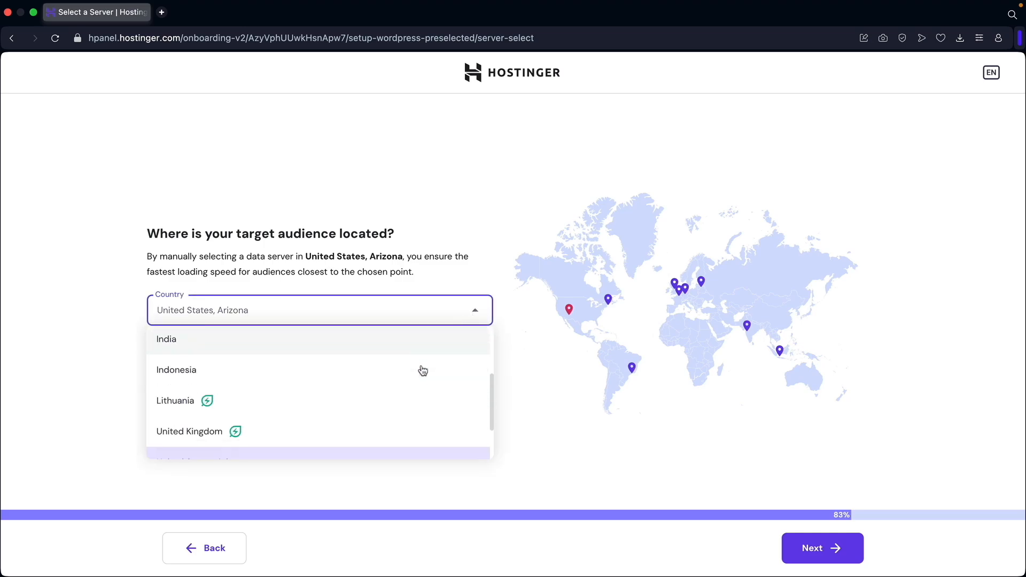
{"action": "scroll", "coordinate": [423, 370], "scroll_direction": "down", "scroll_amount": 2}
{"action": "left_click", "coordinate": [240, 412]}
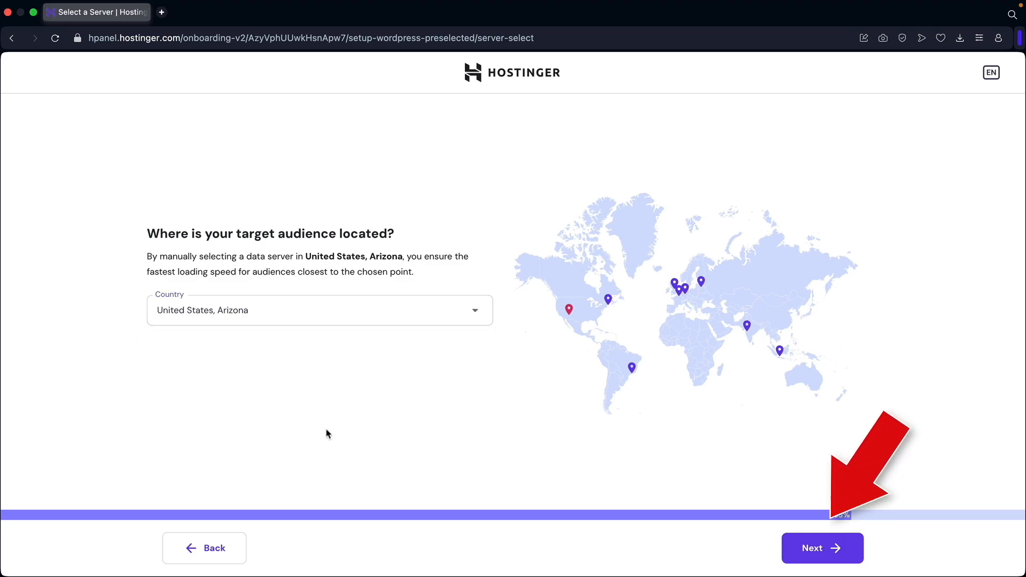
{"action": "left_click", "coordinate": [824, 548]}
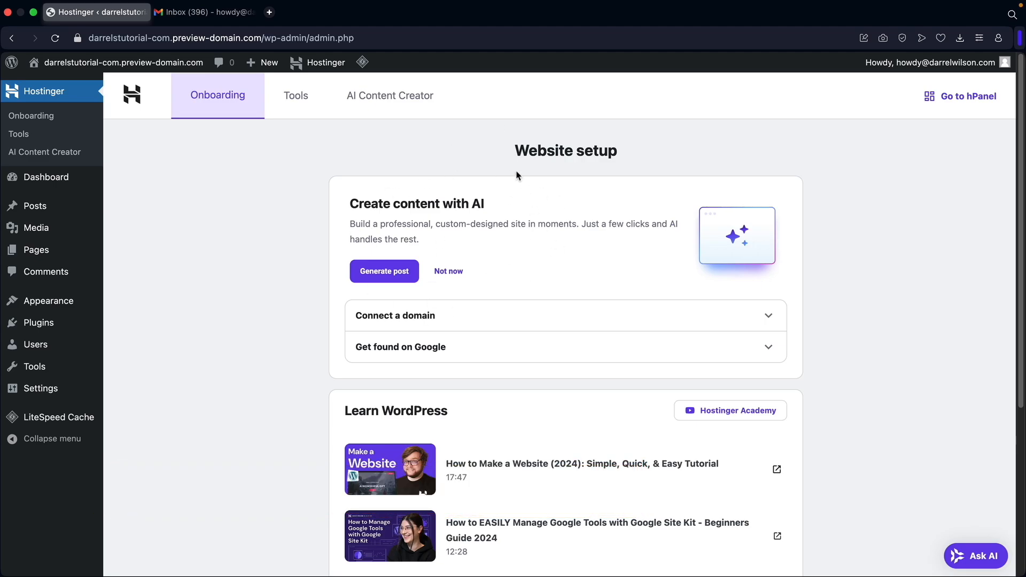
Switch to the Gmail tab showing Hostinger's 'Verify your email address' messages.
{"action": "scroll", "coordinate": [454, 298], "scroll_direction": "down", "scroll_amount": 3}
{"action": "scroll", "coordinate": [392, 340], "scroll_direction": "up", "scroll_amount": 2}
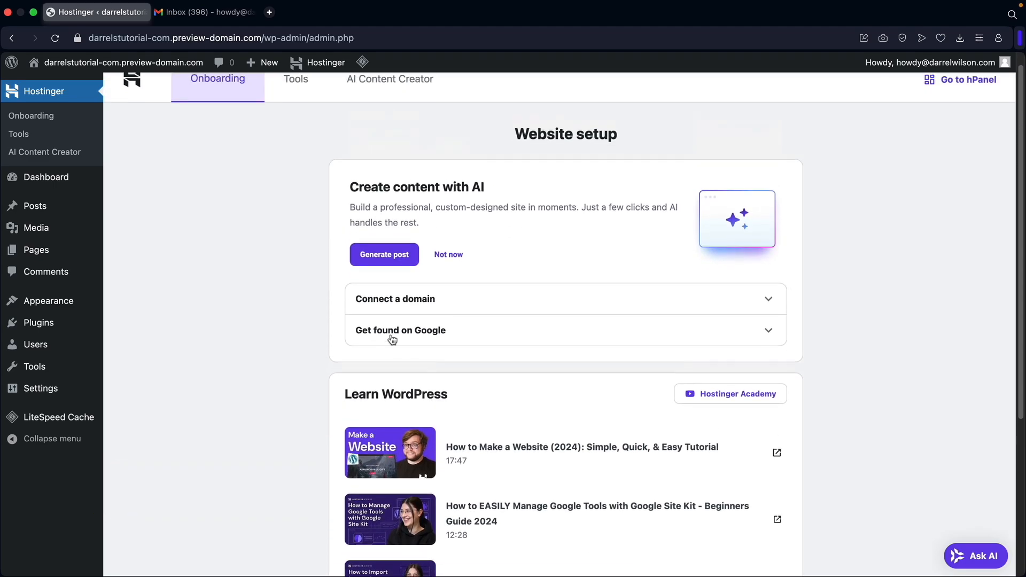
{"action": "scroll", "coordinate": [393, 340], "scroll_direction": "up", "scroll_amount": 1}
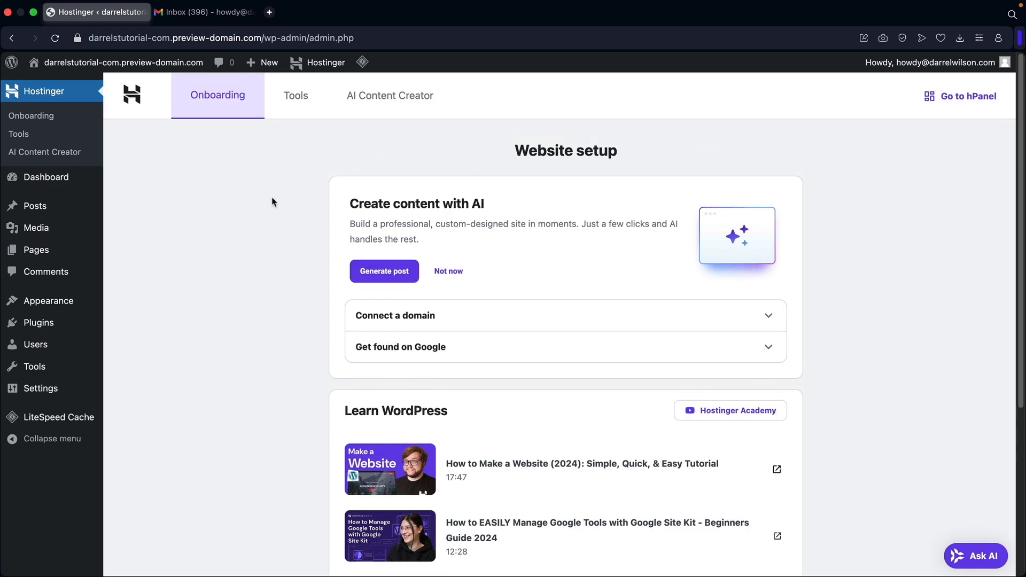
{"action": "left_click", "coordinate": [211, 12]}
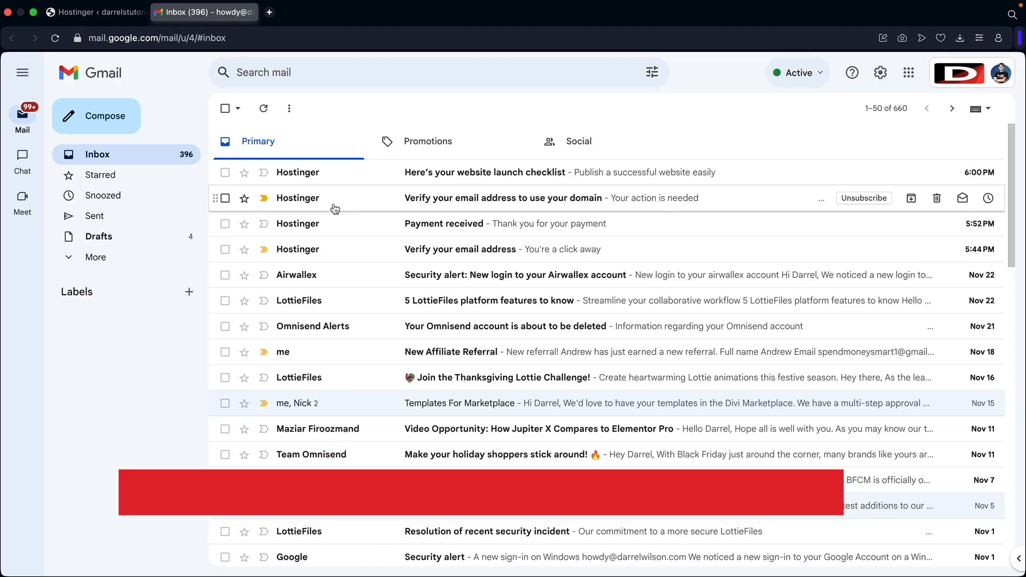
Verify the Hostinger account email from the 'Verify your email address' message.
{"action": "left_click", "coordinate": [446, 251]}
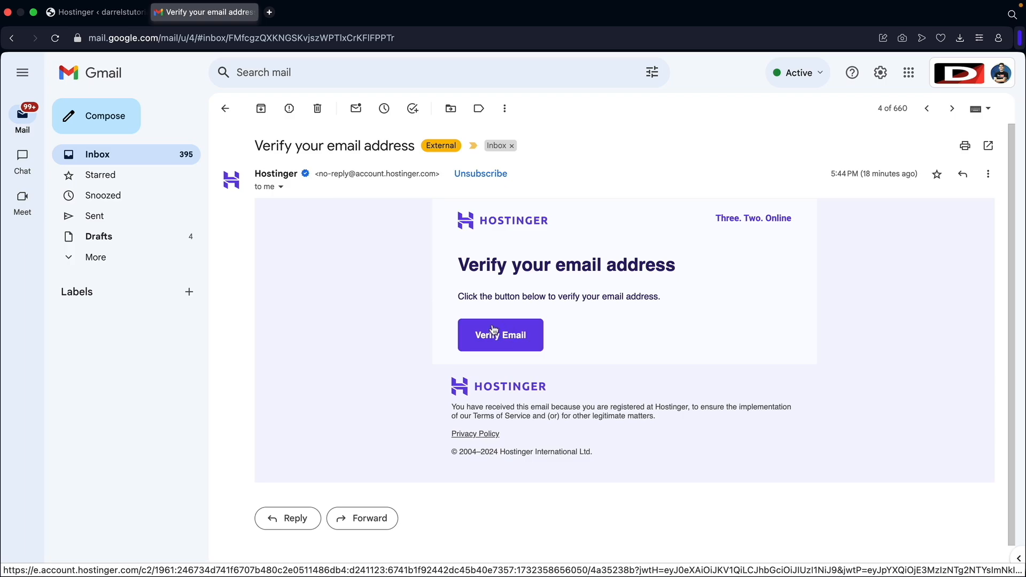
{"action": "left_click", "coordinate": [509, 341]}
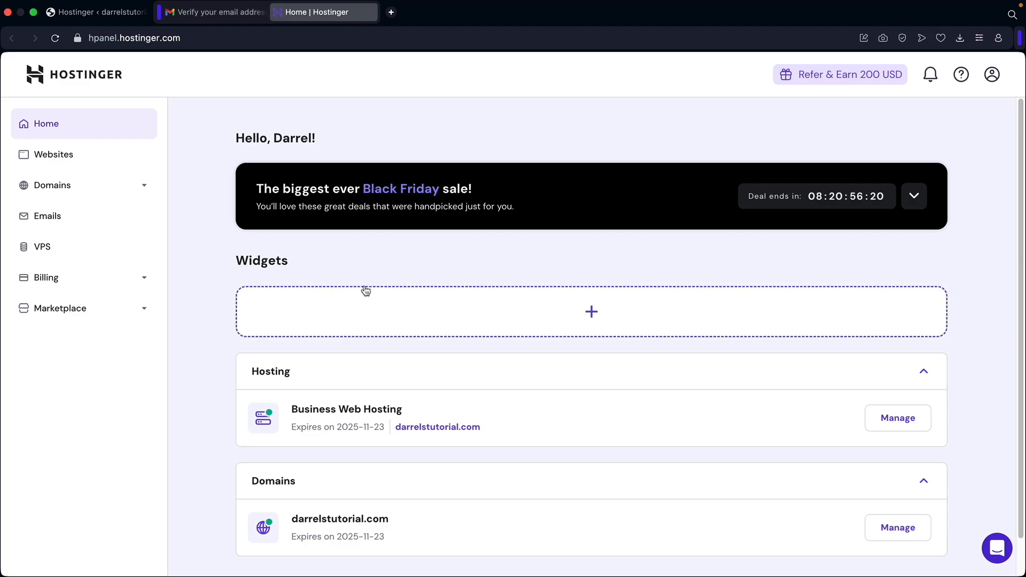
{"action": "scroll", "coordinate": [342, 291], "scroll_direction": "down", "scroll_amount": 1}
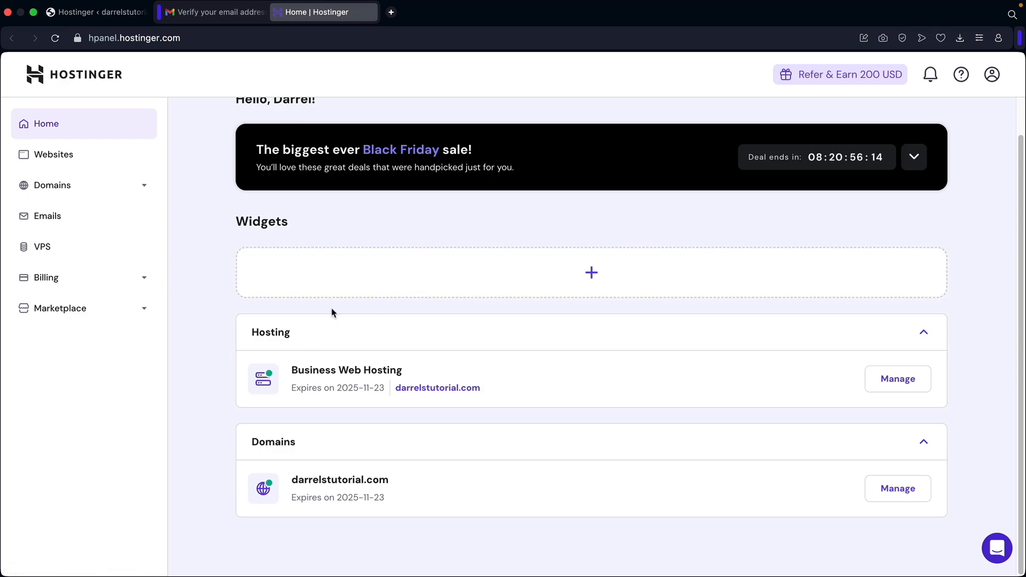
{"action": "scroll", "coordinate": [226, 242], "scroll_direction": "up", "scroll_amount": 1}
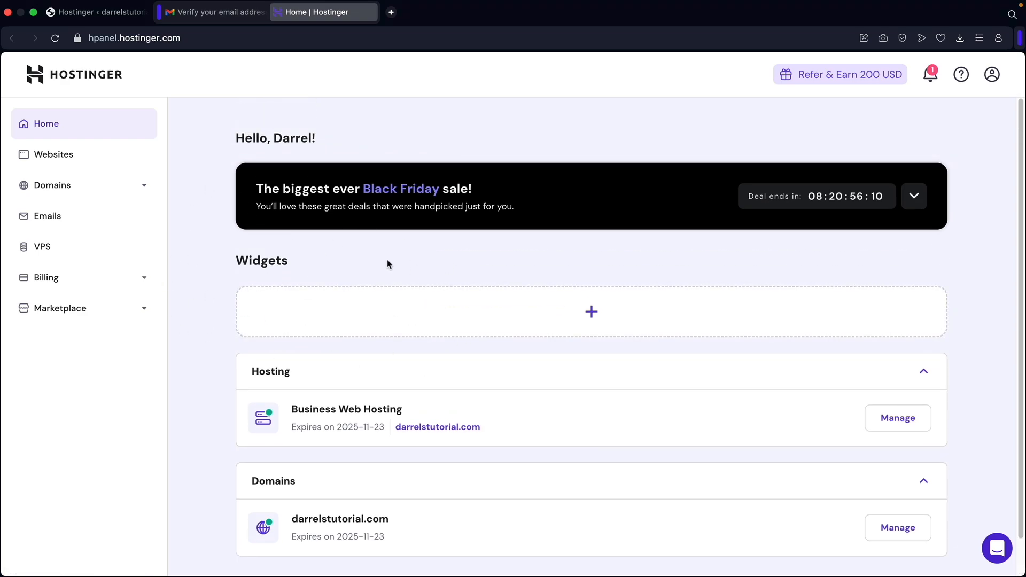
Verify the darrelstutorial.com domain contact email from its Hostinger message in the Inbox.
{"action": "left_click", "coordinate": [232, 17]}
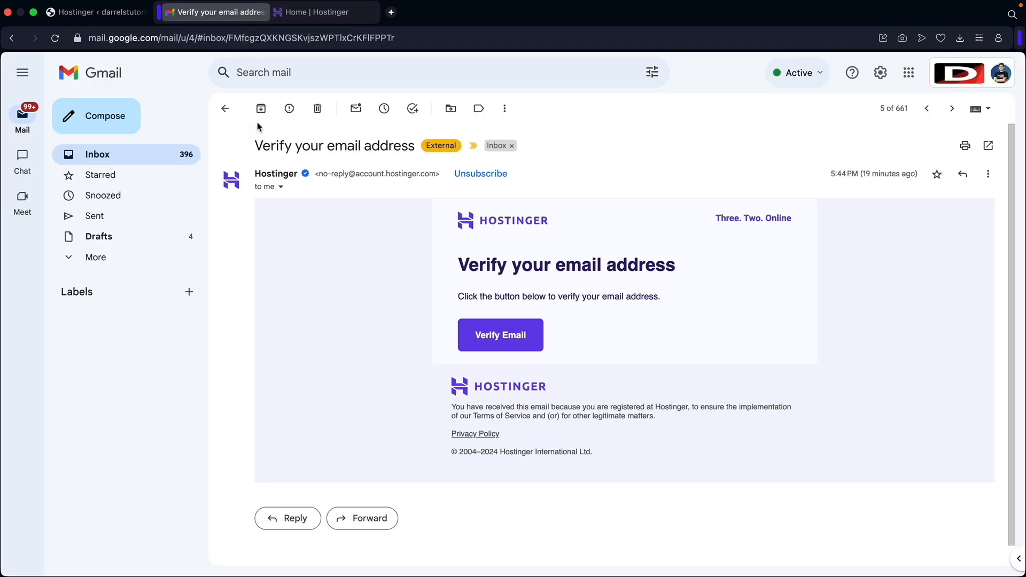
{"action": "left_click", "coordinate": [108, 160]}
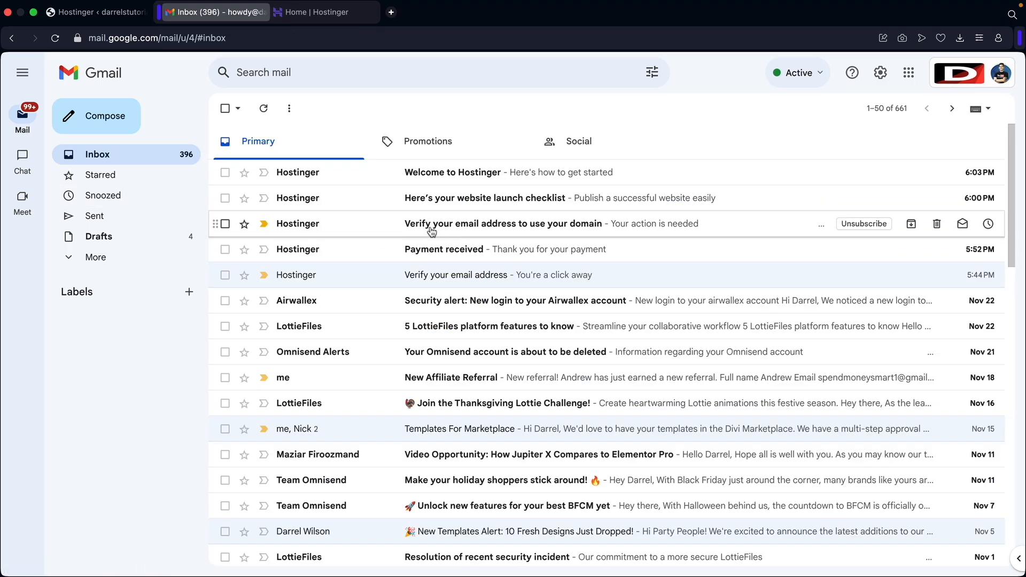
{"action": "left_click", "coordinate": [545, 230]}
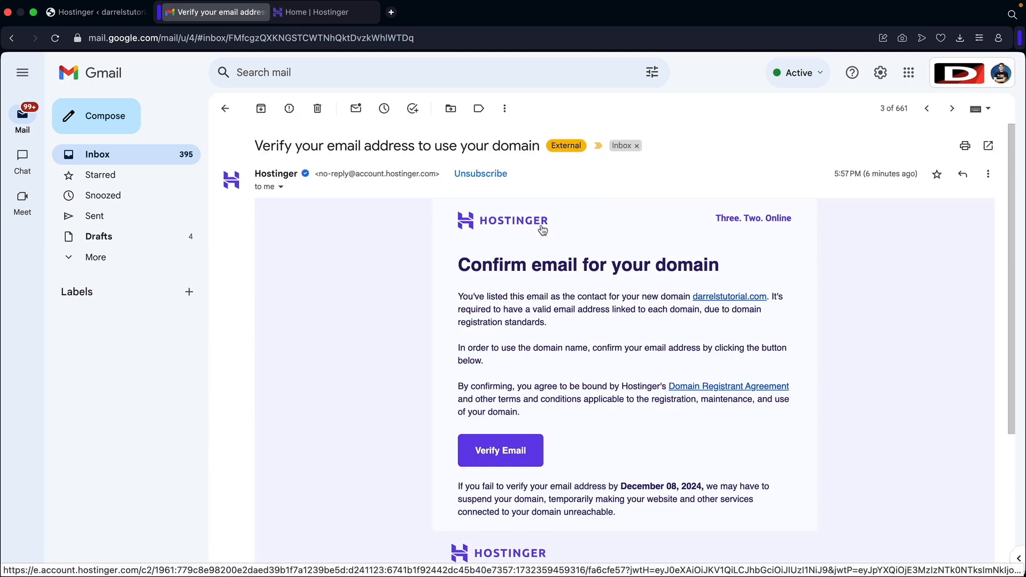
{"action": "left_click", "coordinate": [501, 452]}
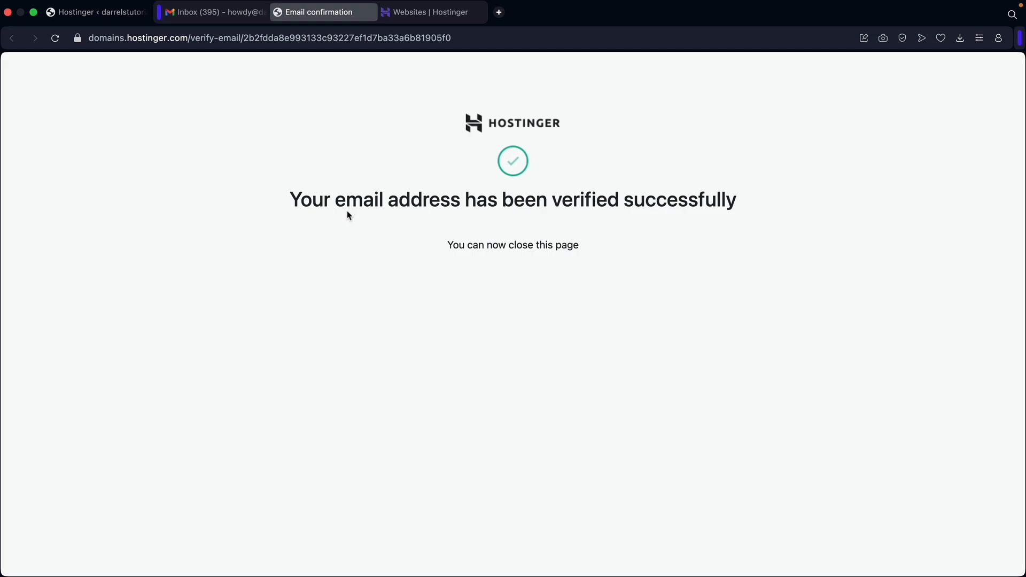
Load the live darrelstutorial.com site showing its default Hello world! post.
{"action": "mouse_move", "coordinate": [289, 202]}
{"action": "left_mouse_down"}
{"action": "mouse_move", "coordinate": [751, 208]}
{"action": "mouse_move", "coordinate": [292, 202]}
{"action": "left_mouse_up"}
{"action": "left_click", "coordinate": [118, 17]}
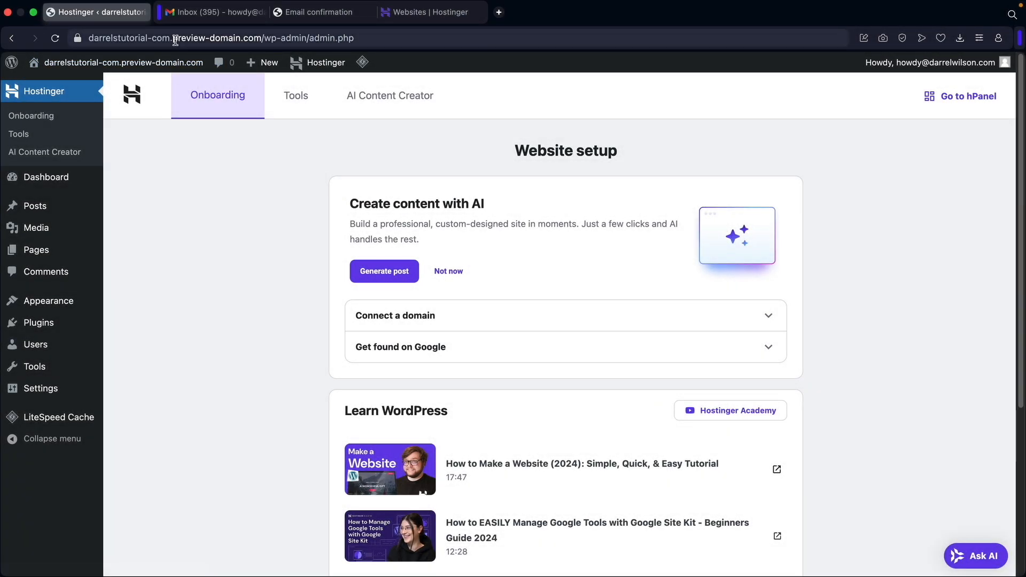
{"action": "left_click", "coordinate": [174, 40]}
{"action": "type", "text": "darrelstutorial.com"}
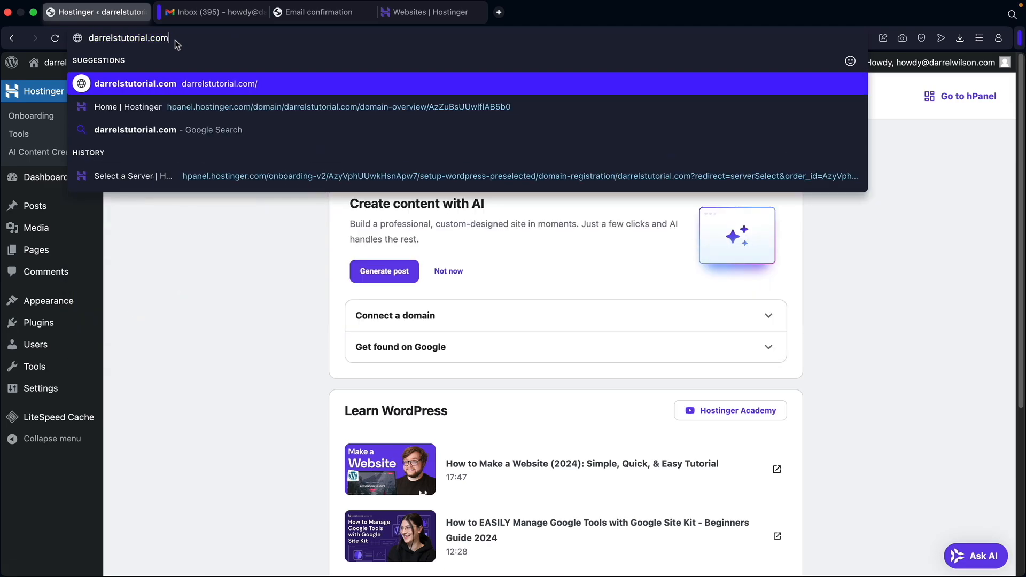
{"action": "key", "text": "Return"}
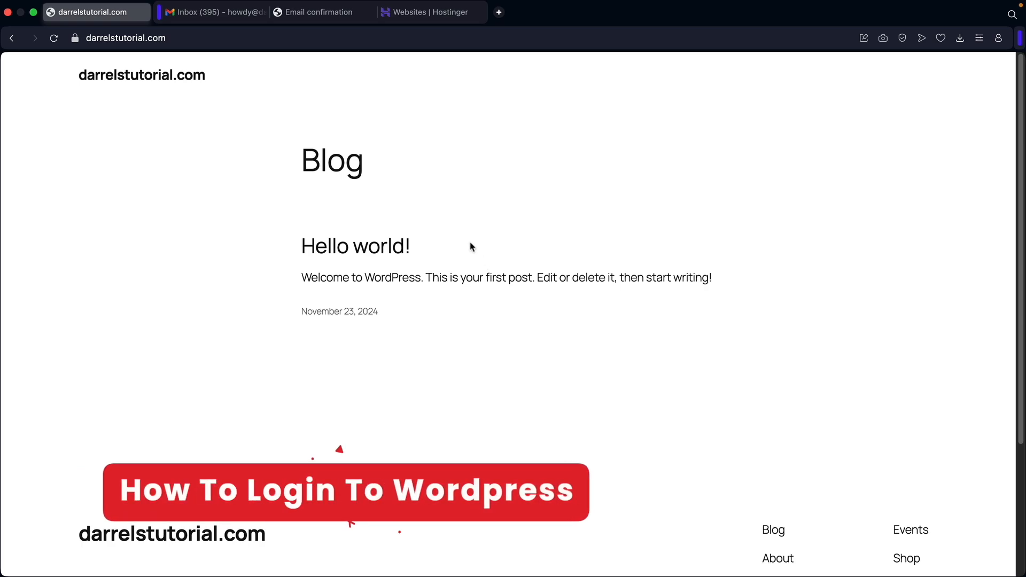
{"action": "left_click", "coordinate": [431, 11]}
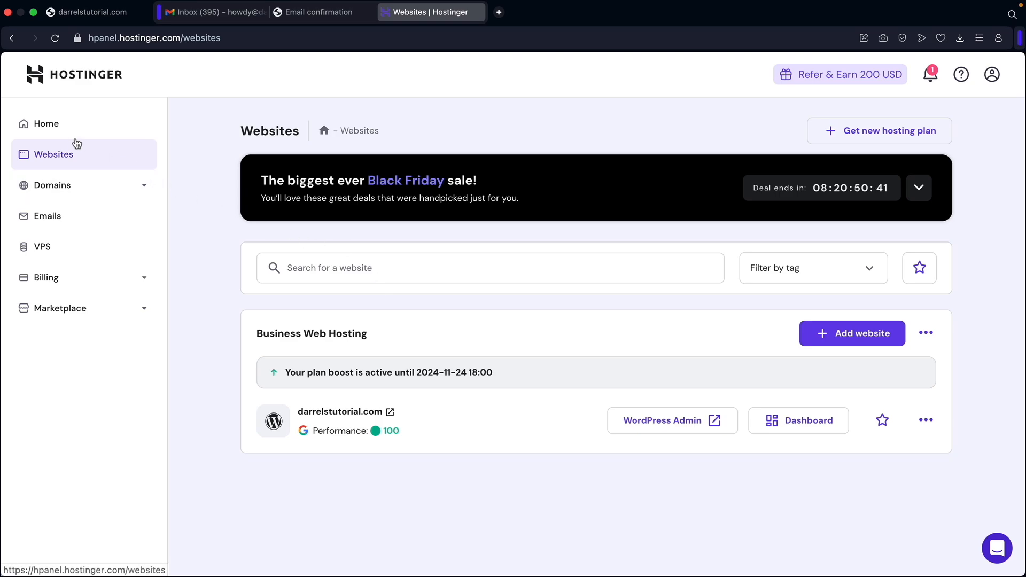
From Hostinger's websites list, open darrelstutorial.com's admin and view its Blog front end.
{"action": "left_click", "coordinate": [64, 125]}
{"action": "left_click", "coordinate": [70, 155]}
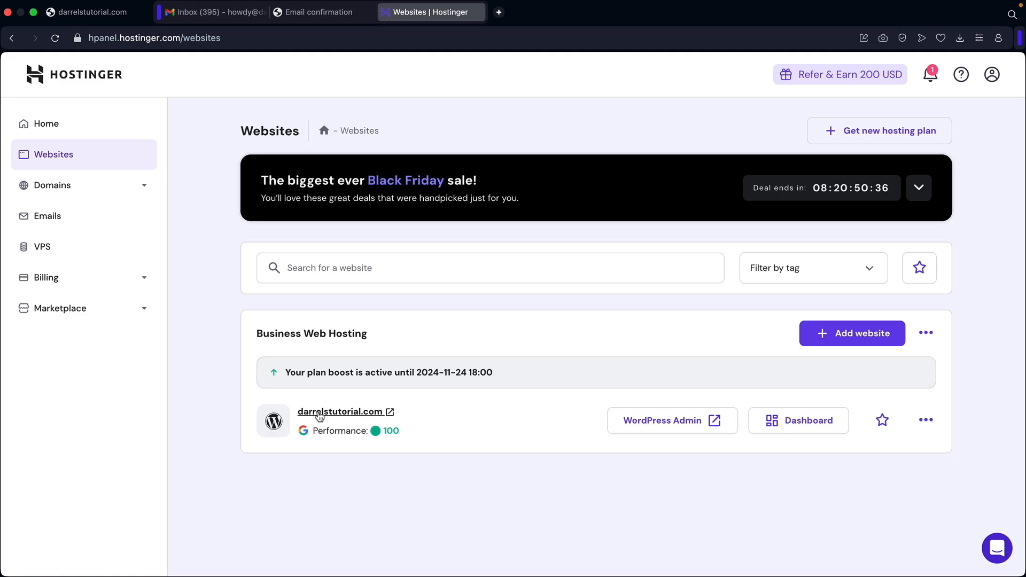
{"action": "left_click", "coordinate": [661, 429]}
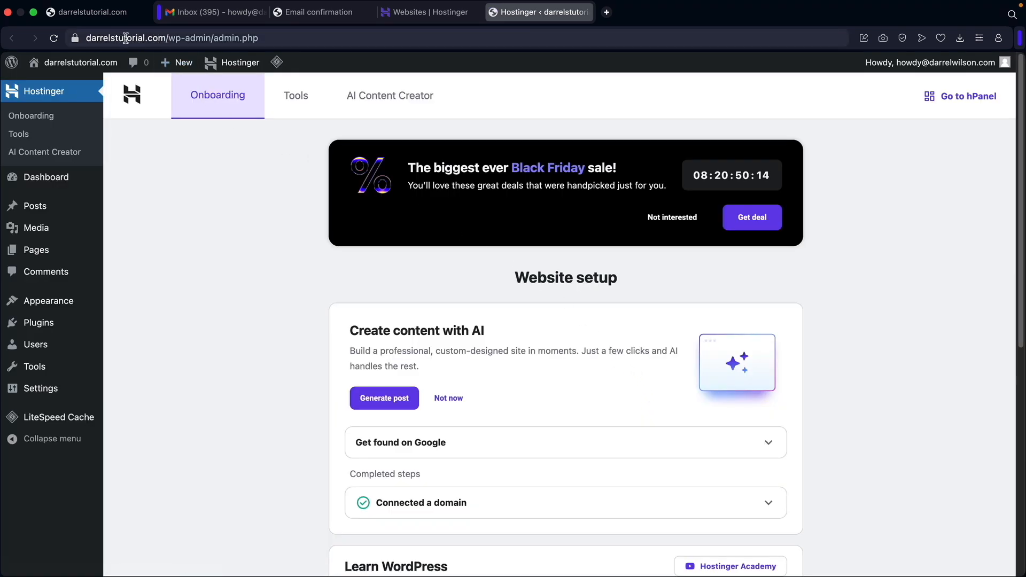
{"action": "mouse_move", "coordinate": [89, 65]}
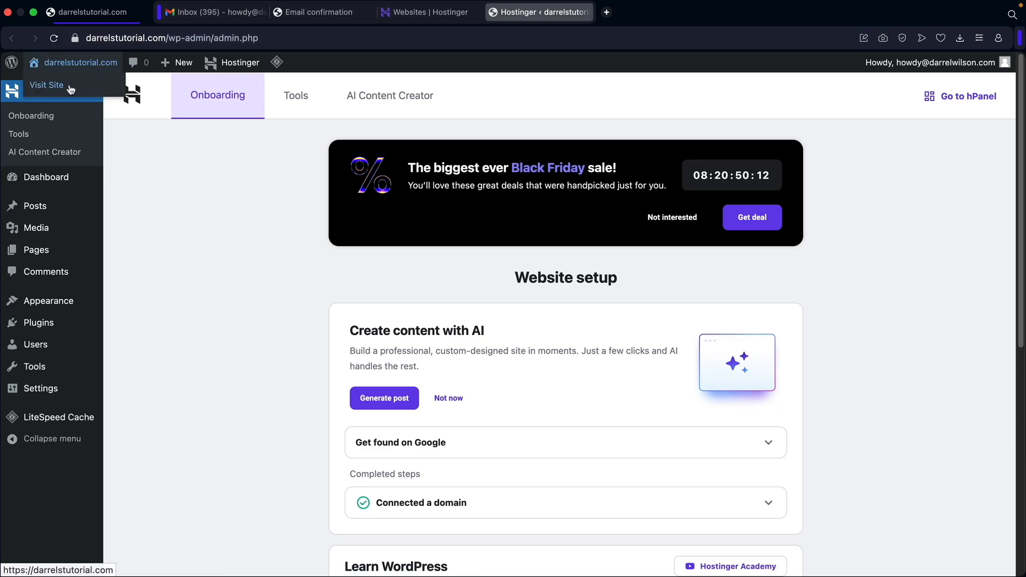
{"action": "left_click", "coordinate": [71, 90]}
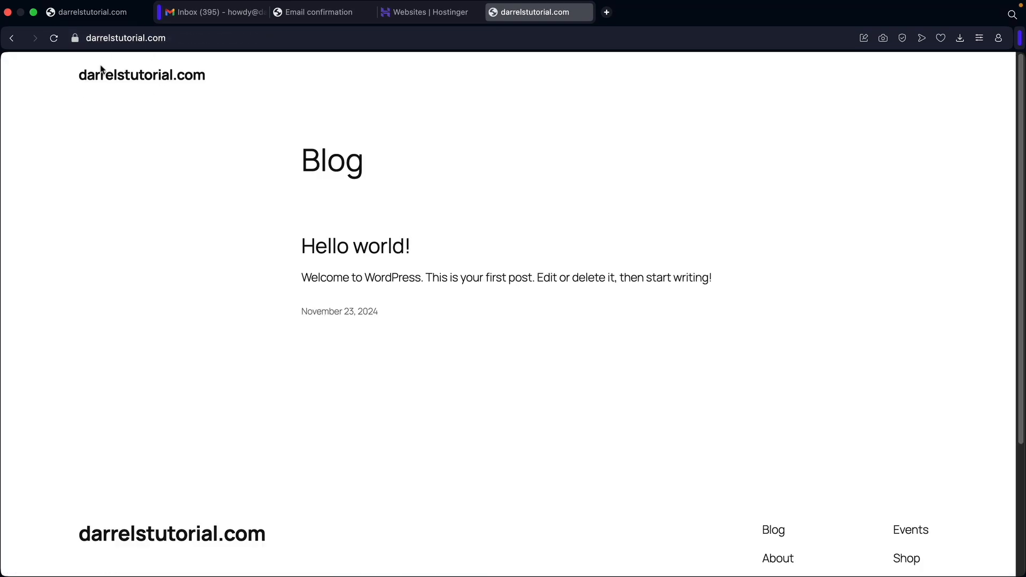
{"action": "scroll", "coordinate": [386, 259], "scroll_direction": "down", "scroll_amount": 3}
{"action": "scroll", "coordinate": [403, 263], "scroll_direction": "up", "scroll_amount": 4}
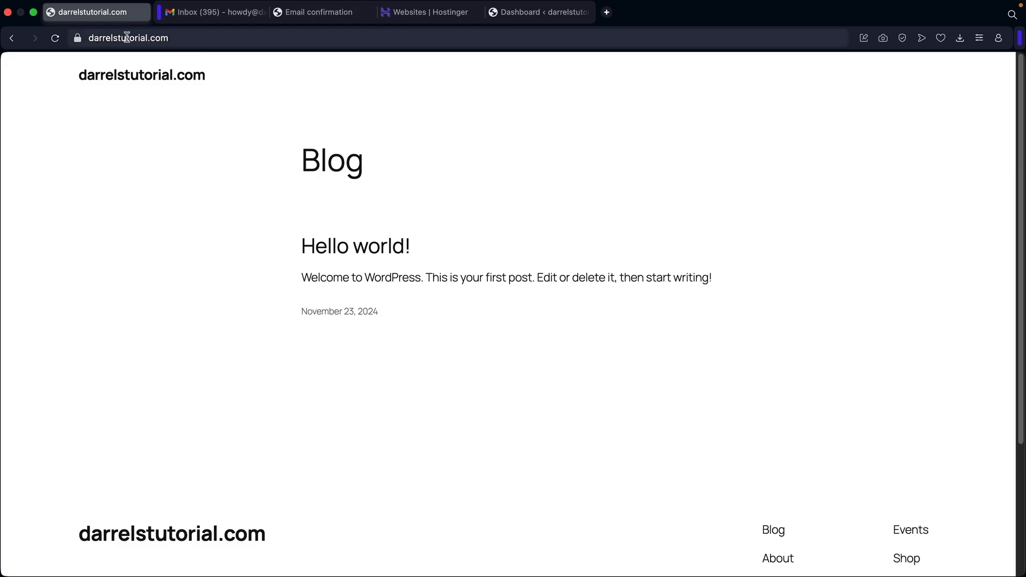
Log in at darrelstutorial.com/wp-admin with Remember Me ticked.
{"action": "left_click", "coordinate": [178, 38]}
{"action": "left_click", "coordinate": [178, 38]}
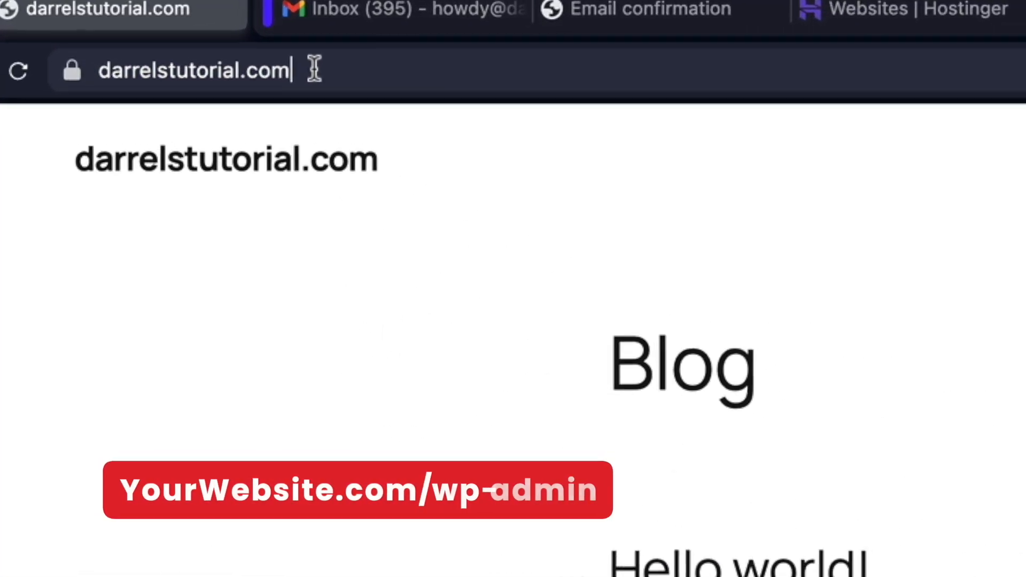
{"action": "type", "text": "/wp-admin"}
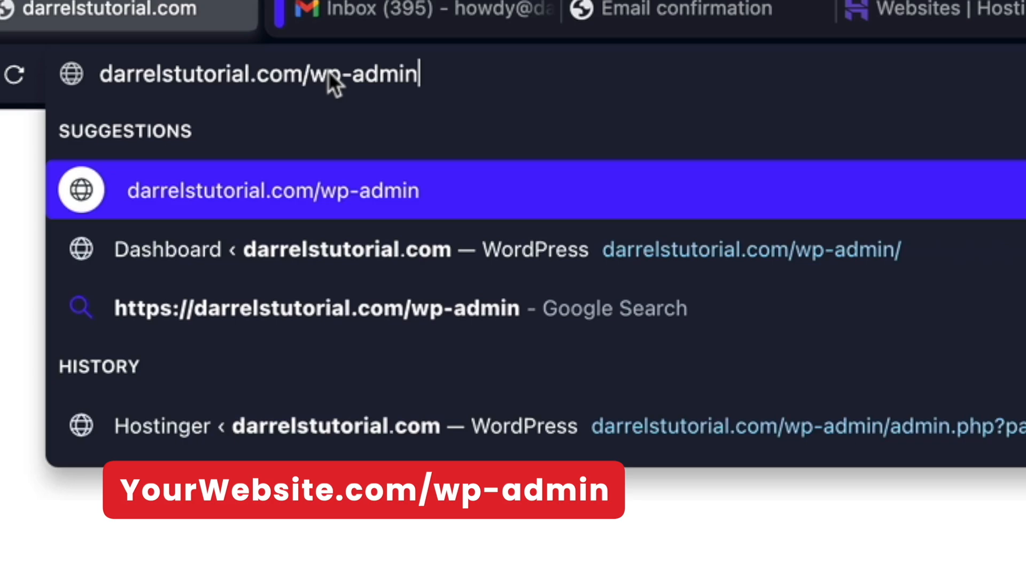
{"action": "key", "text": "Return"}
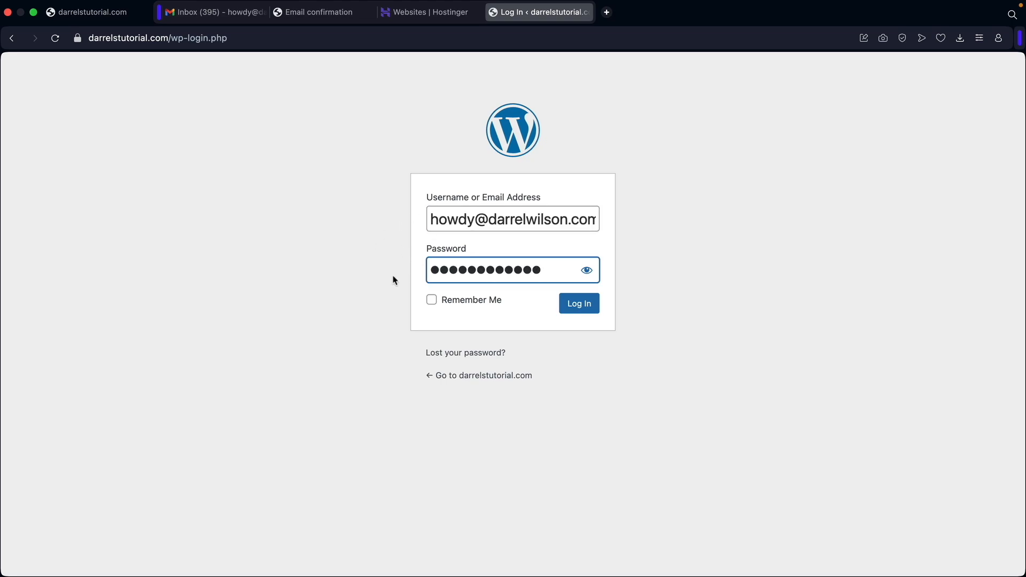
{"action": "left_click", "coordinate": [432, 303]}
{"action": "left_click", "coordinate": [577, 313]}
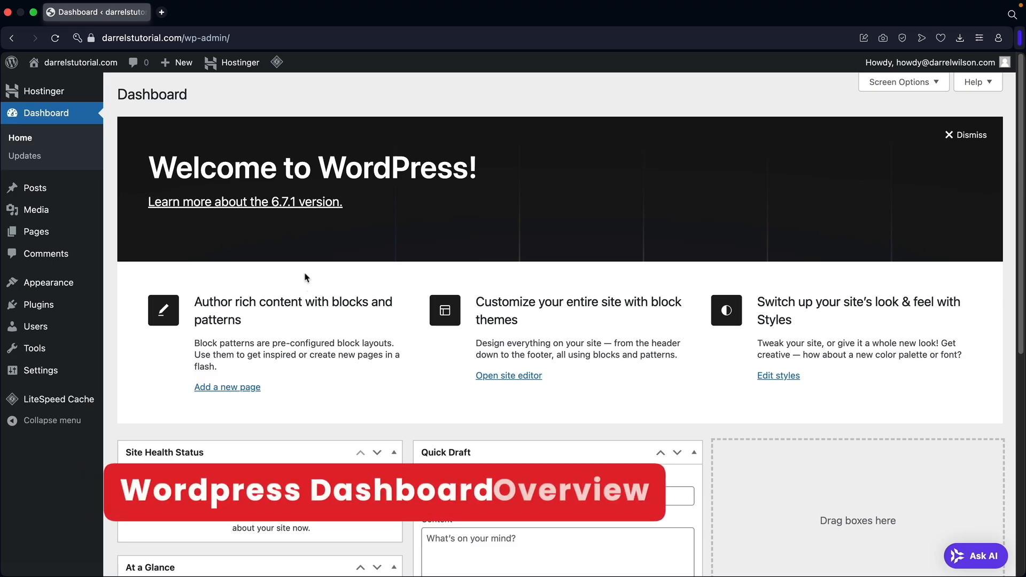
Trash the draft Privacy Policy page from All Pages.
{"action": "mouse_move", "coordinate": [62, 236]}
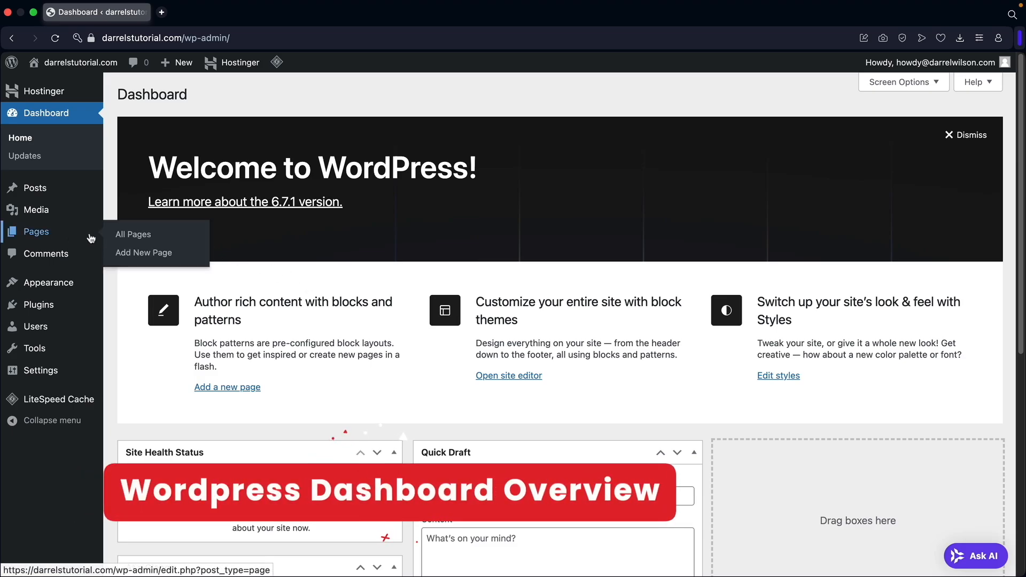
{"action": "left_click", "coordinate": [133, 236]}
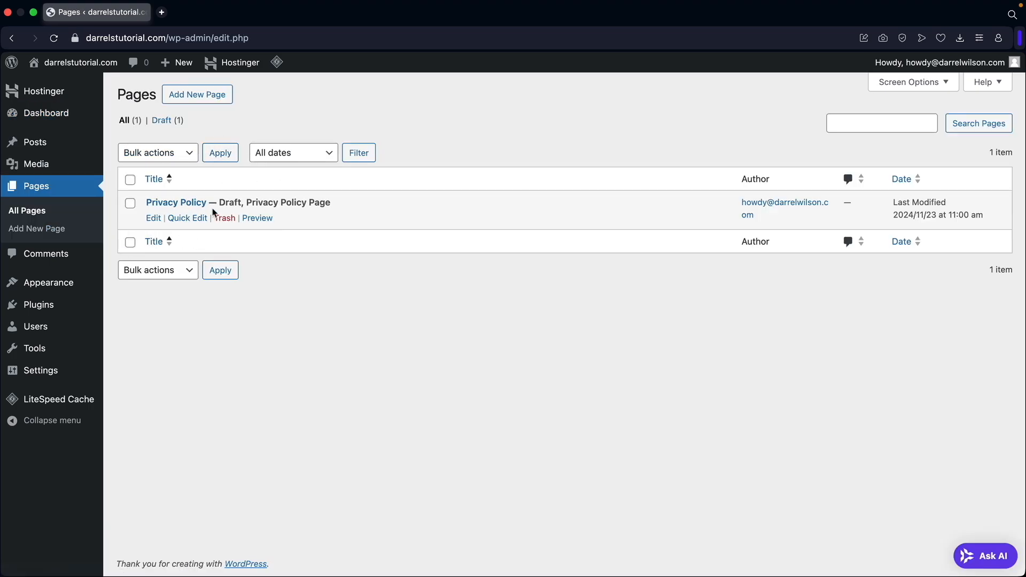
{"action": "left_click", "coordinate": [232, 220]}
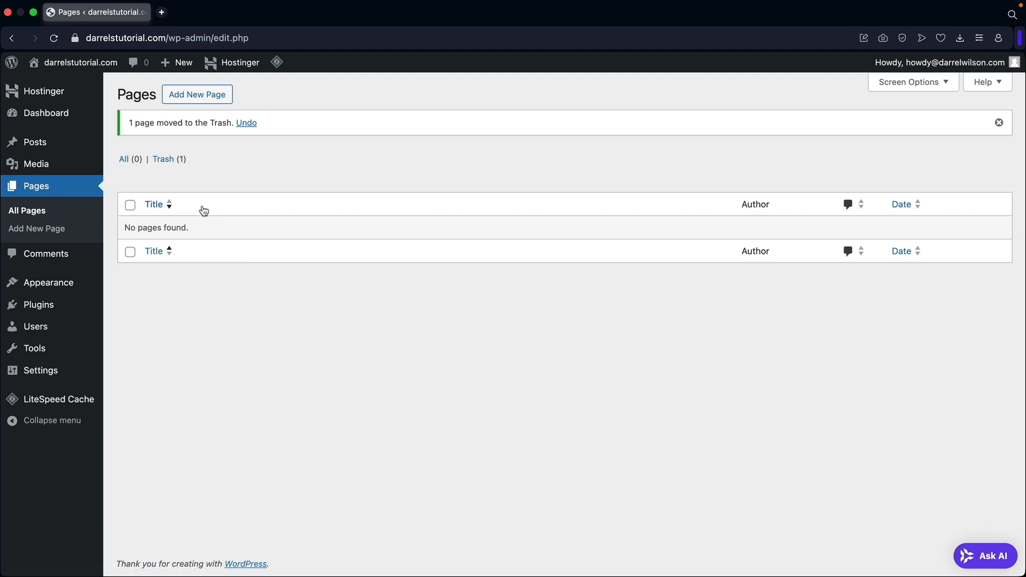
Trash the Hello world! post from All Posts.
{"action": "mouse_move", "coordinate": [75, 151]}
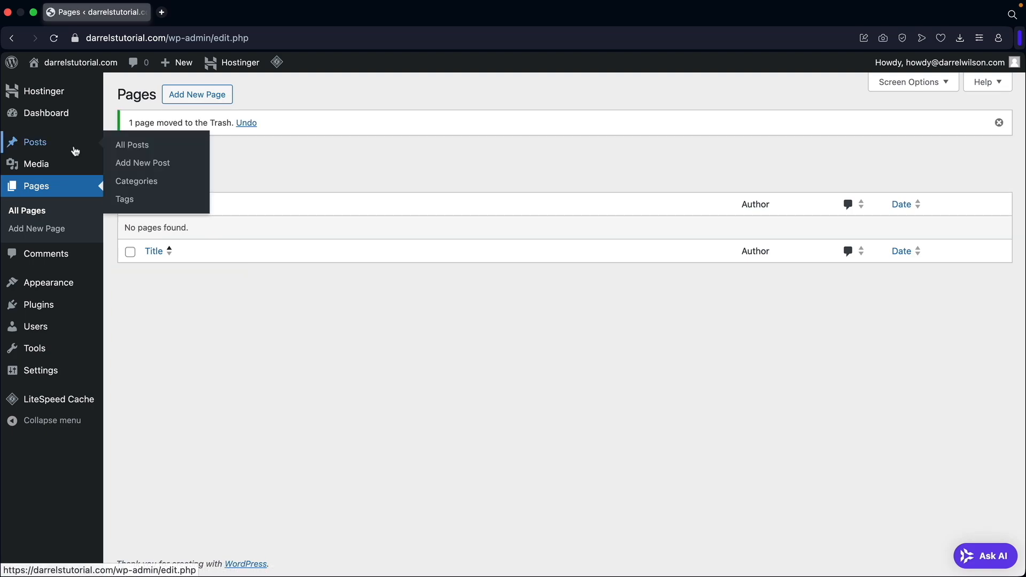
{"action": "left_click", "coordinate": [147, 151]}
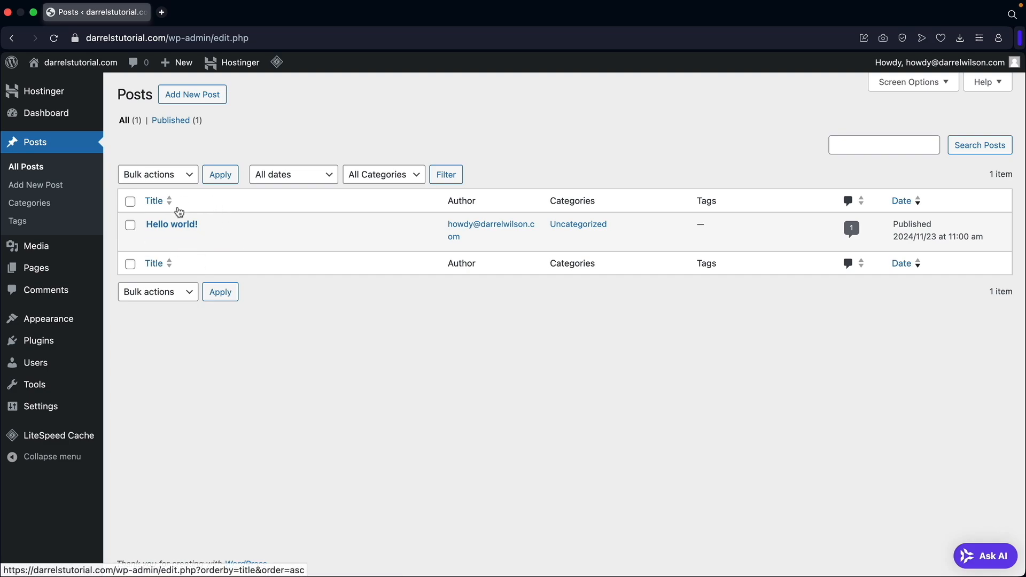
{"action": "left_click", "coordinate": [226, 241]}
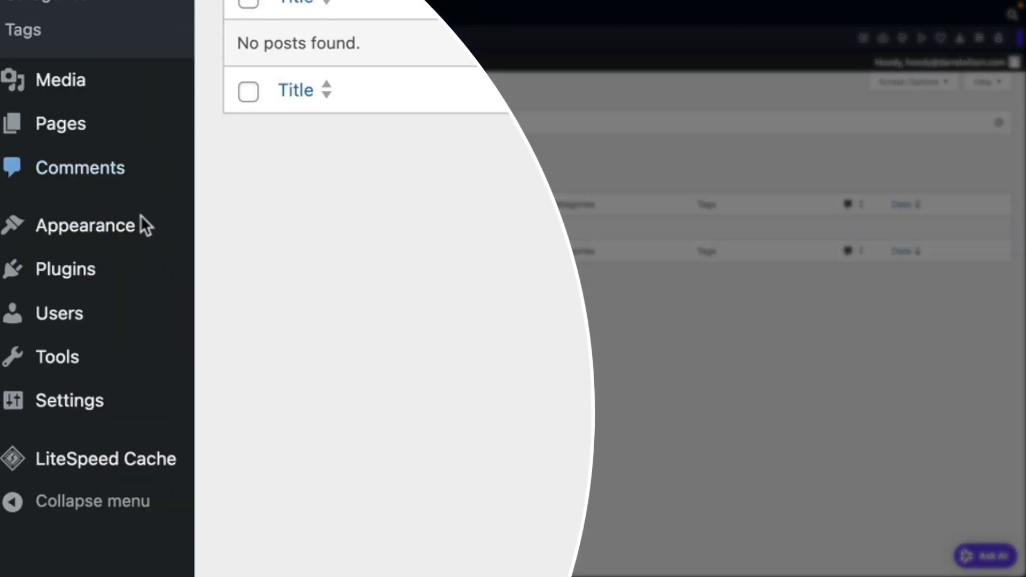
{"action": "mouse_move", "coordinate": [40, 368]}
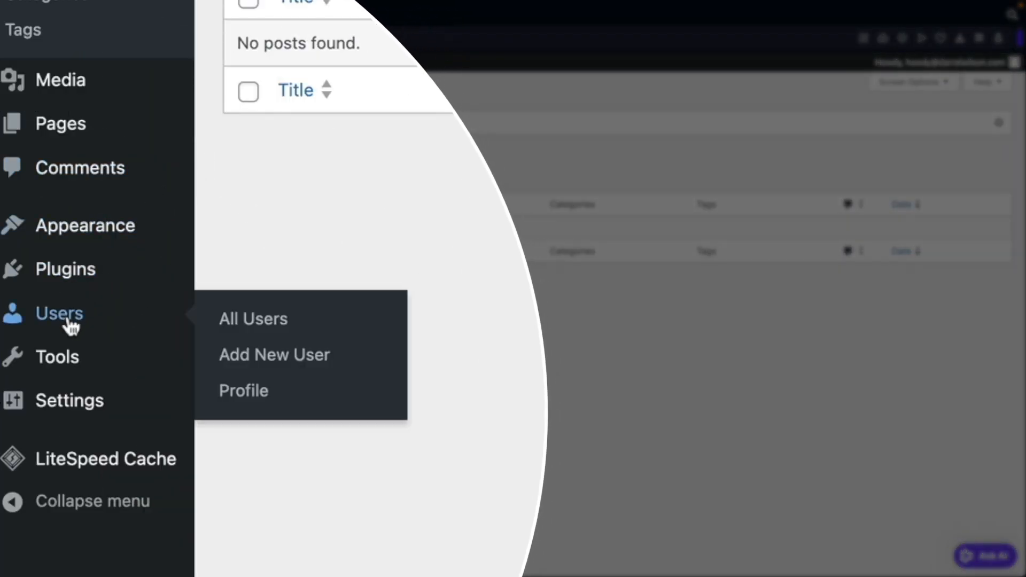
Preview the Light, Modern, Blue and Coffee colour schemes, then choose Midnight.
{"action": "left_click", "coordinate": [235, 392]}
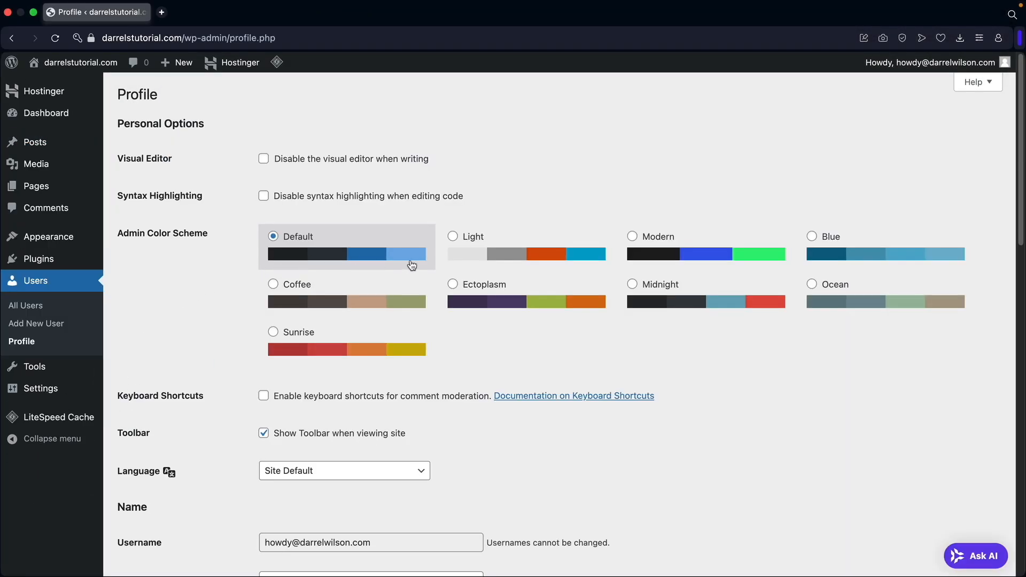
{"action": "left_click", "coordinate": [517, 255]}
{"action": "left_click", "coordinate": [658, 251]}
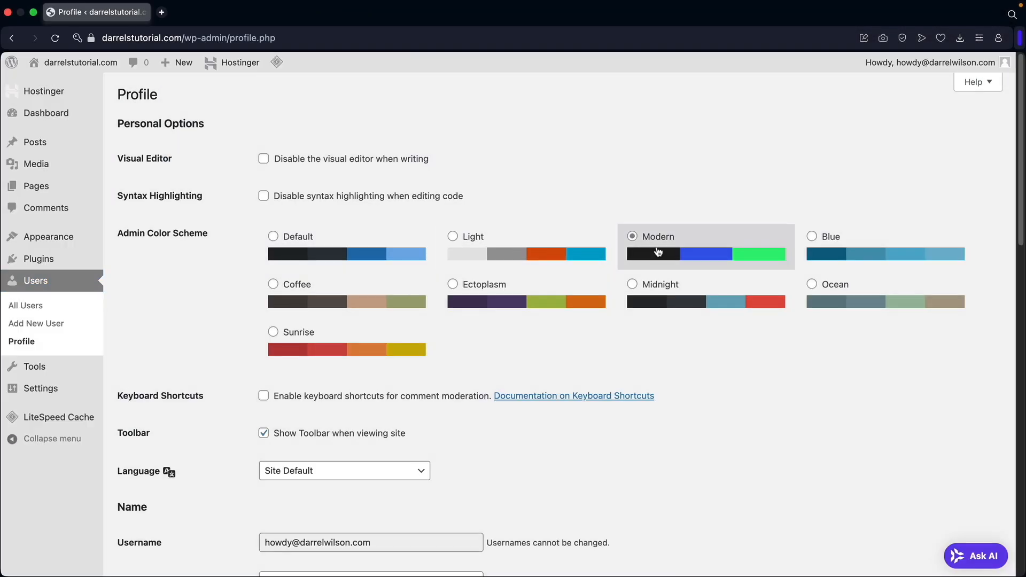
{"action": "left_click", "coordinate": [794, 251]}
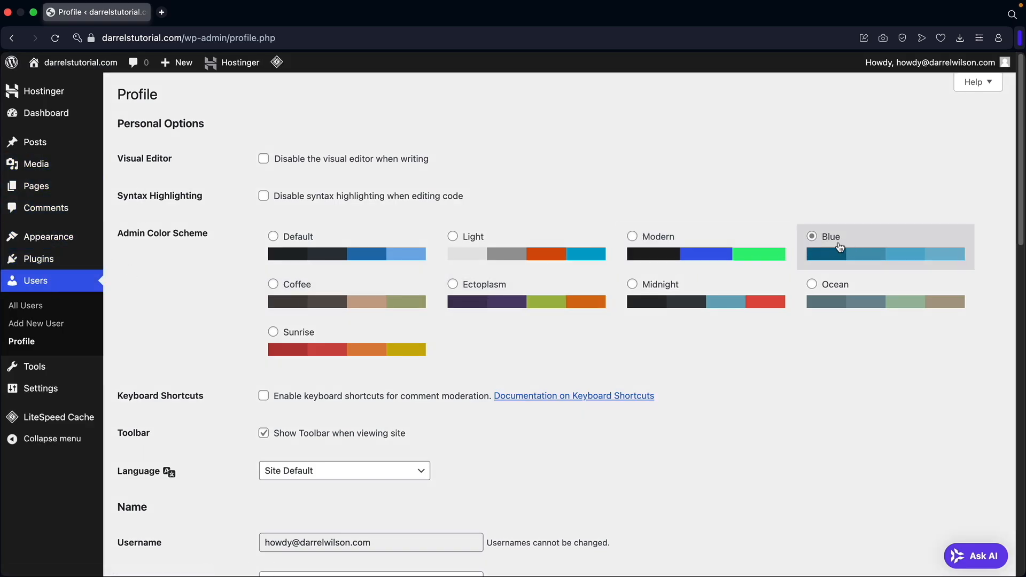
{"action": "left_click", "coordinate": [379, 298]}
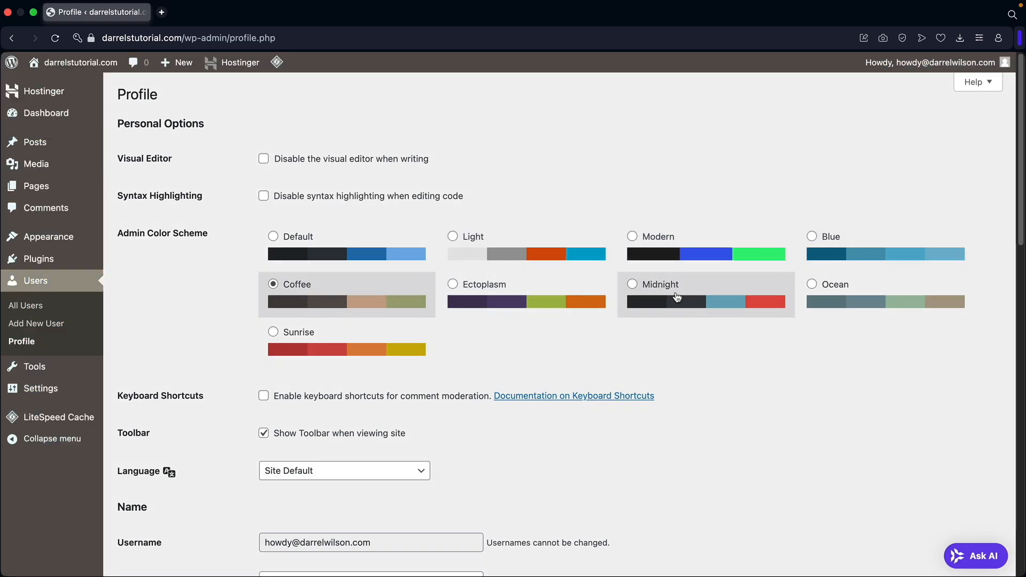
{"action": "left_click", "coordinate": [686, 297]}
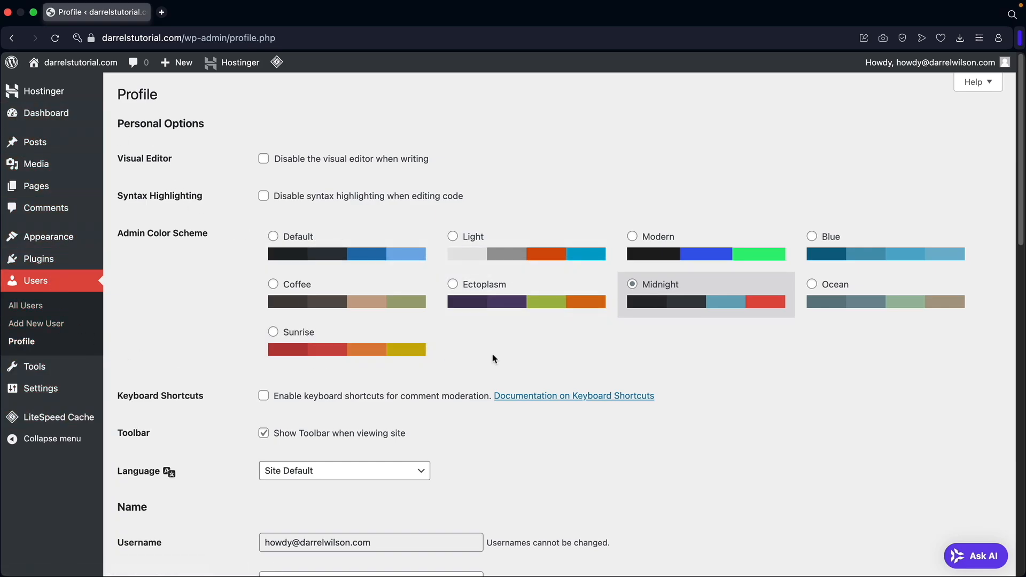
Cancel the generated new password and save the profile with Update Profile.
{"action": "scroll", "coordinate": [494, 352], "scroll_direction": "down", "scroll_amount": 3}
{"action": "scroll", "coordinate": [496, 348], "scroll_direction": "down", "scroll_amount": 4}
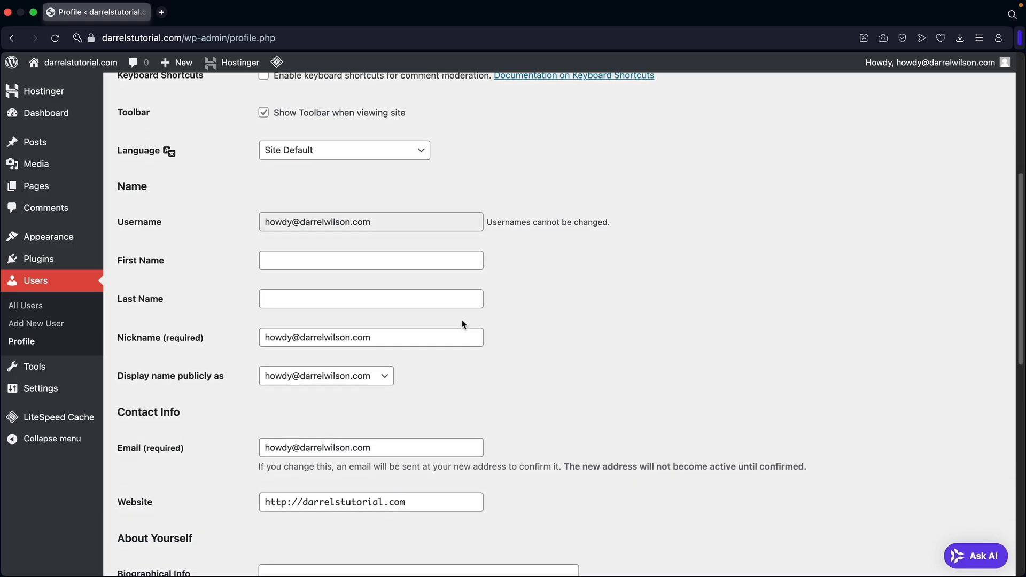
{"action": "scroll", "coordinate": [459, 324], "scroll_direction": "down", "scroll_amount": 3}
{"action": "mouse_move", "coordinate": [374, 321]}
{"action": "left_mouse_down"}
{"action": "mouse_move", "coordinate": [252, 322]}
{"action": "mouse_move", "coordinate": [378, 317]}
{"action": "left_mouse_up"}
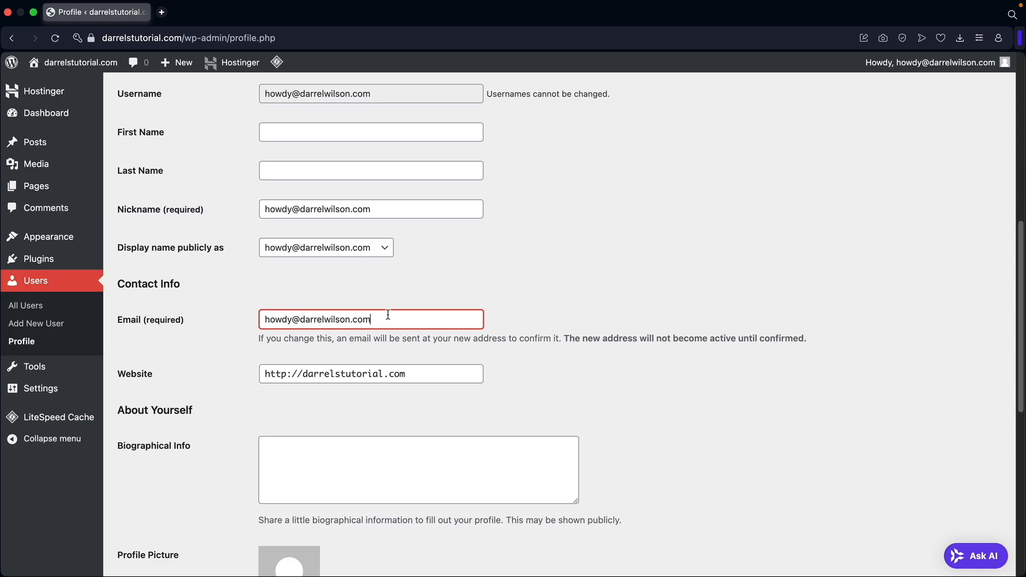
{"action": "scroll", "coordinate": [264, 308], "scroll_direction": "down", "scroll_amount": 7}
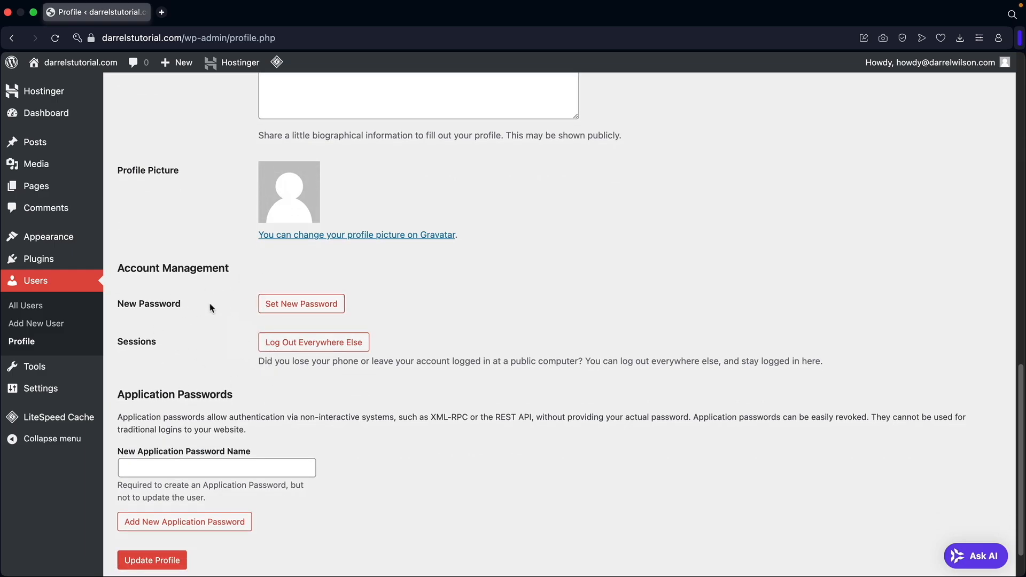
{"action": "left_click", "coordinate": [297, 307]}
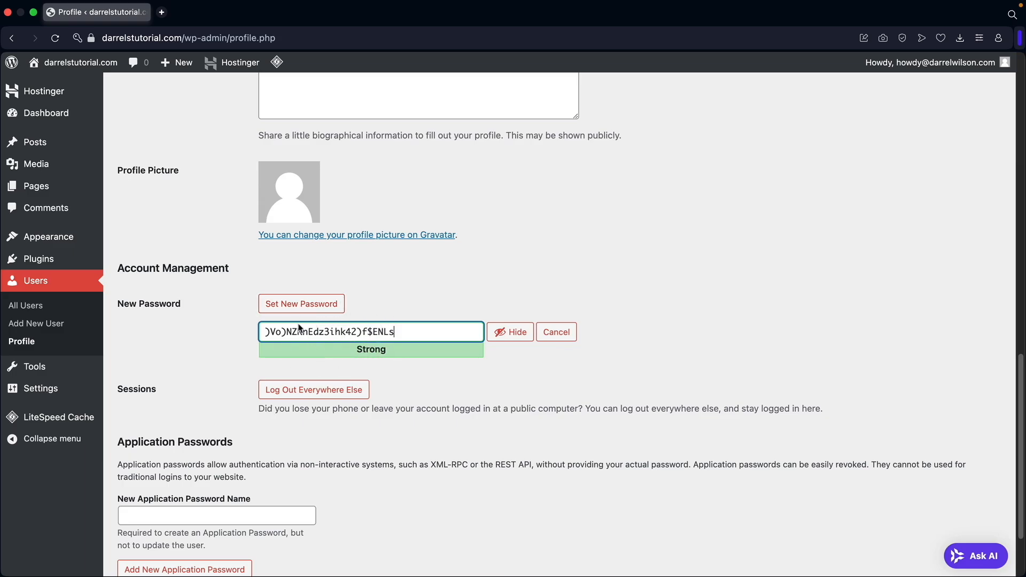
{"action": "left_click", "coordinate": [556, 332]}
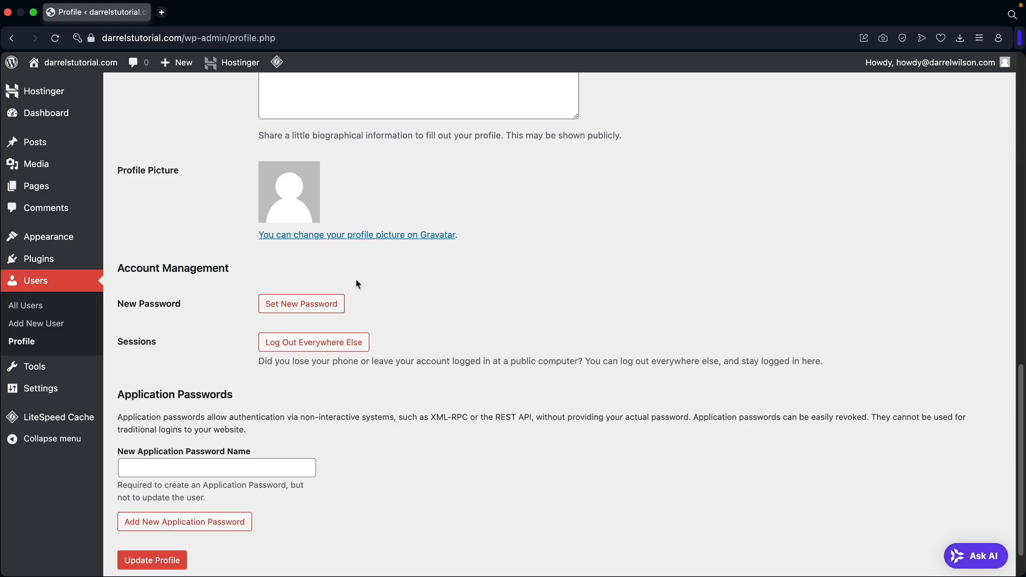
{"action": "scroll", "coordinate": [377, 365], "scroll_direction": "down", "scroll_amount": 2}
{"action": "left_click", "coordinate": [168, 510]}
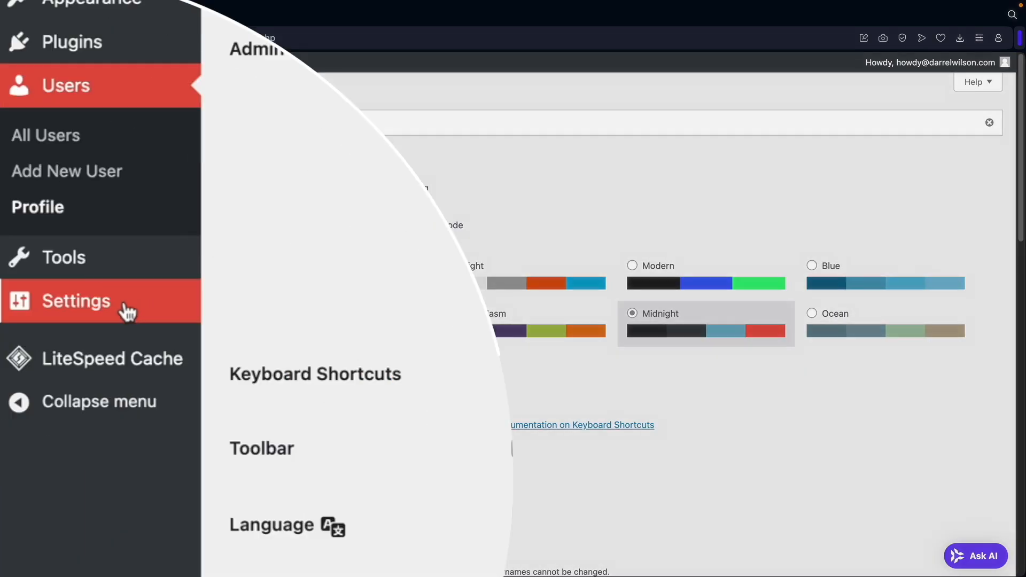
{"action": "mouse_move", "coordinate": [56, 394]}
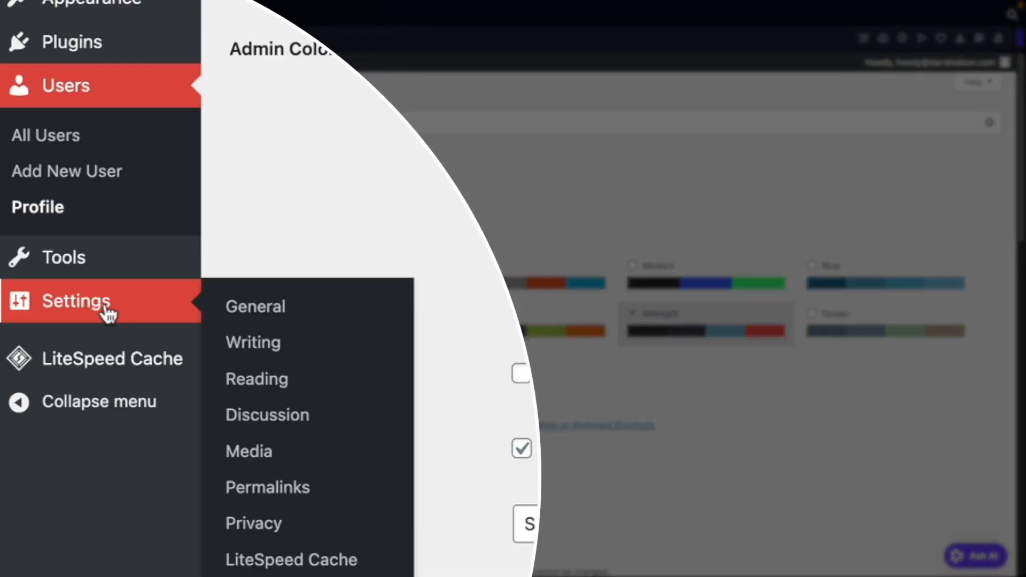
Set the site title to 'Darrels Store' and the tagline to 'Just D'.
{"action": "left_click", "coordinate": [275, 319]}
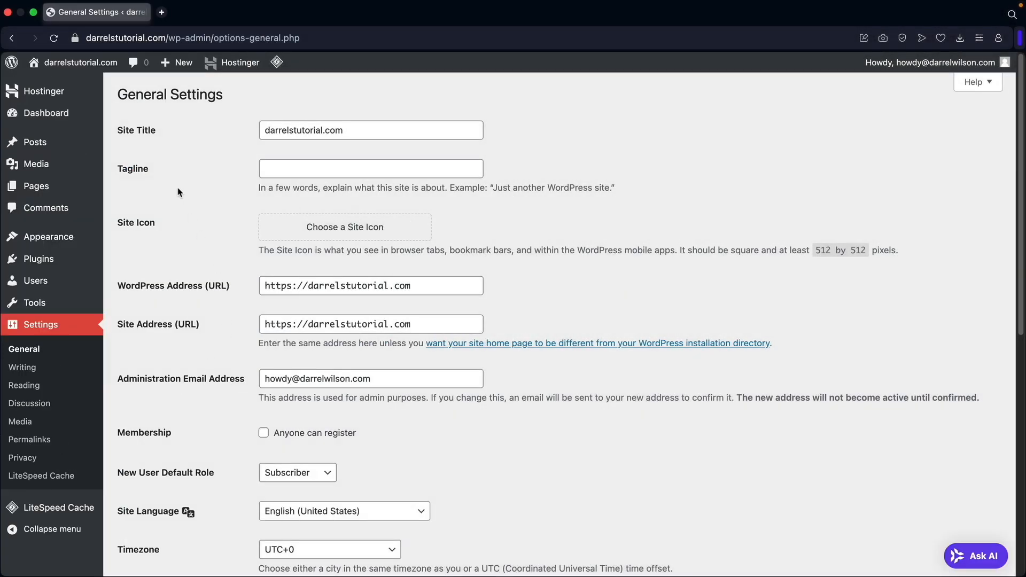
{"action": "left_click_drag", "start_coordinate": [159, 138], "coordinate": [119, 129]}
{"action": "double_click", "coordinate": [290, 128]}
{"action": "type", "text": "Darrels Store"}
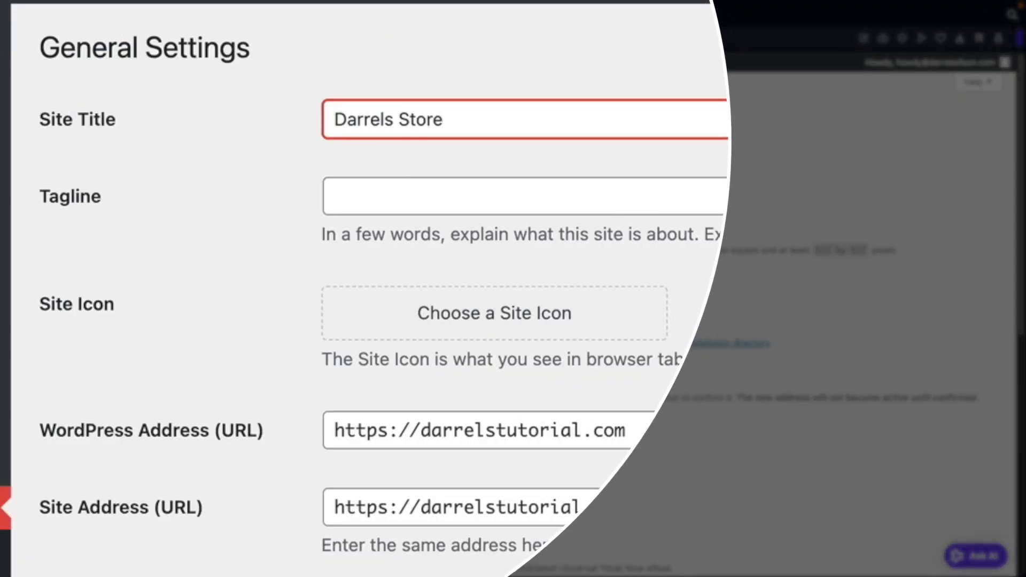
{"action": "key", "text": "Tab"}
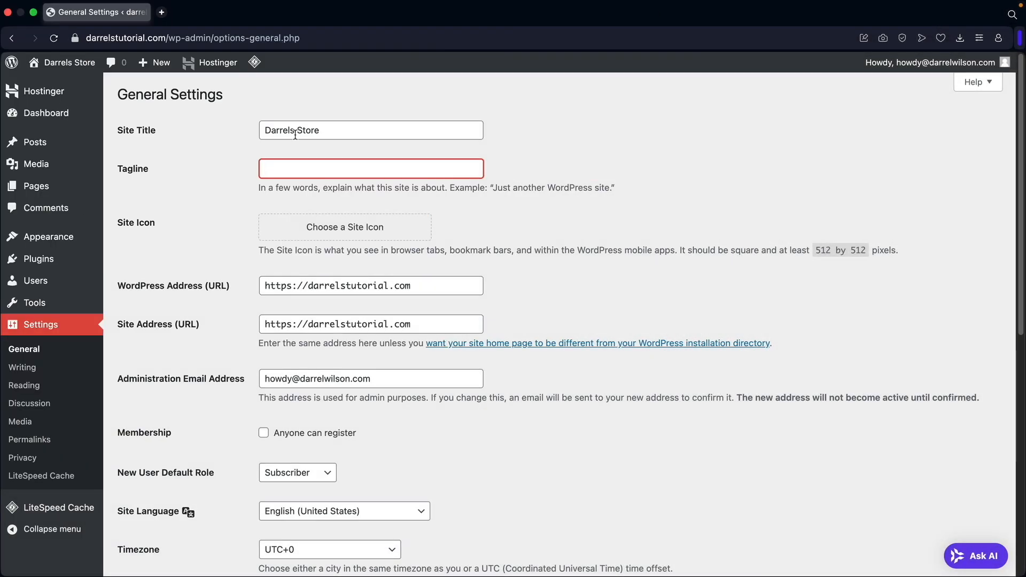
{"action": "type", "text": "Just Do It"}
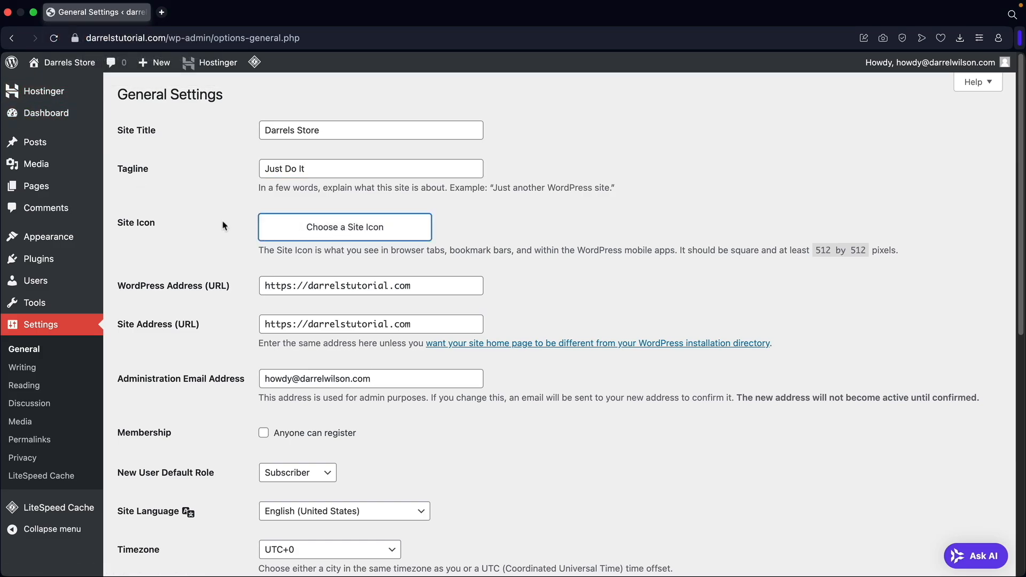
Check the administration email address in General settings.
{"action": "scroll", "coordinate": [339, 233], "scroll_direction": "down", "scroll_amount": 5}
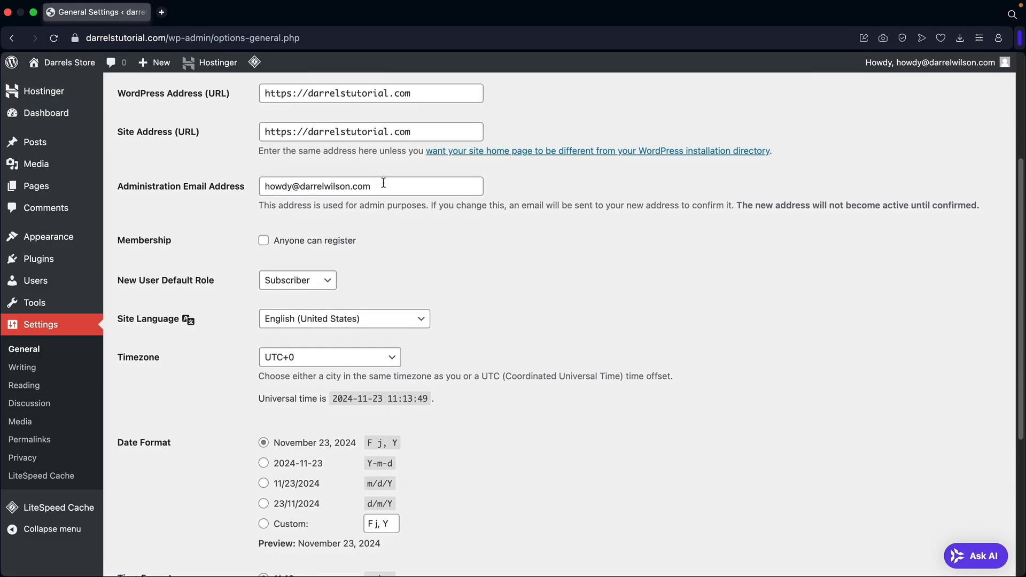
{"action": "triple_click", "coordinate": [383, 183]}
{"action": "left_click", "coordinate": [392, 183]}
{"action": "scroll", "coordinate": [252, 198], "scroll_direction": "down", "scroll_amount": 1}
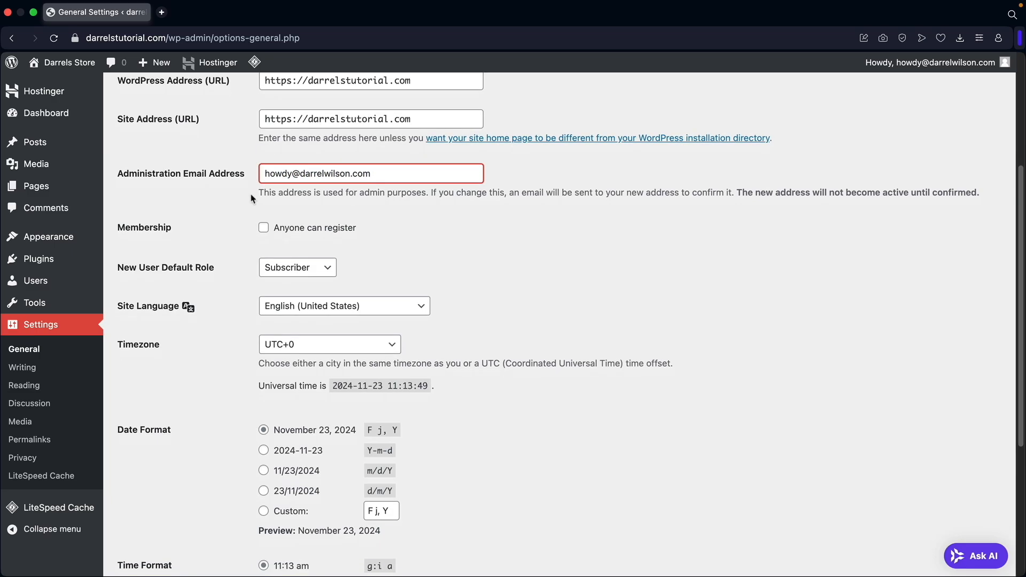
{"action": "scroll", "coordinate": [251, 198], "scroll_direction": "down", "scroll_amount": 2}
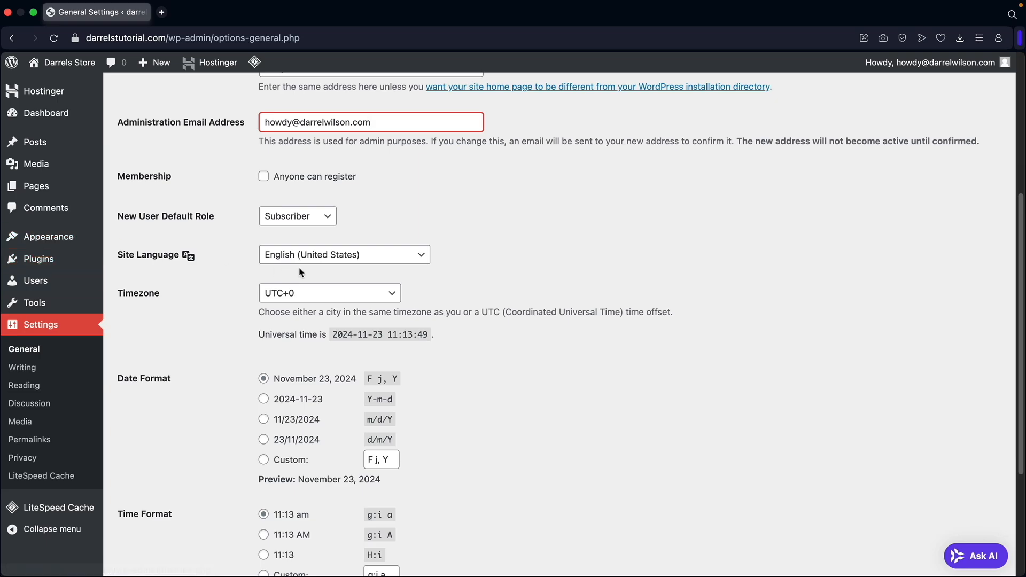
Keep English (United States) as Site Language and save the General settings.
{"action": "left_click", "coordinate": [323, 256]}
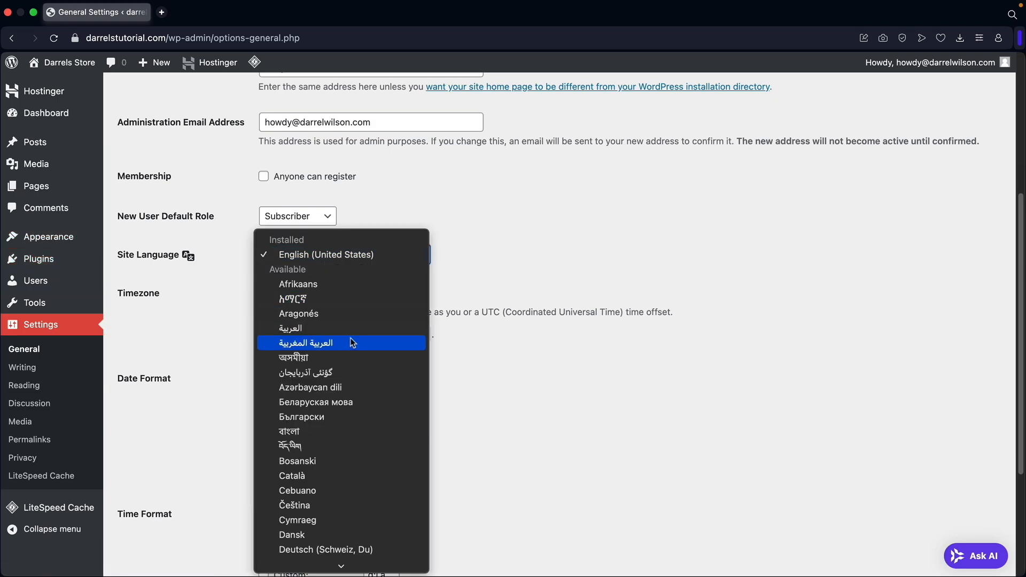
{"action": "scroll", "coordinate": [349, 336], "scroll_direction": "down", "scroll_amount": 5}
{"action": "scroll", "coordinate": [341, 316], "scroll_direction": "down", "scroll_amount": 10}
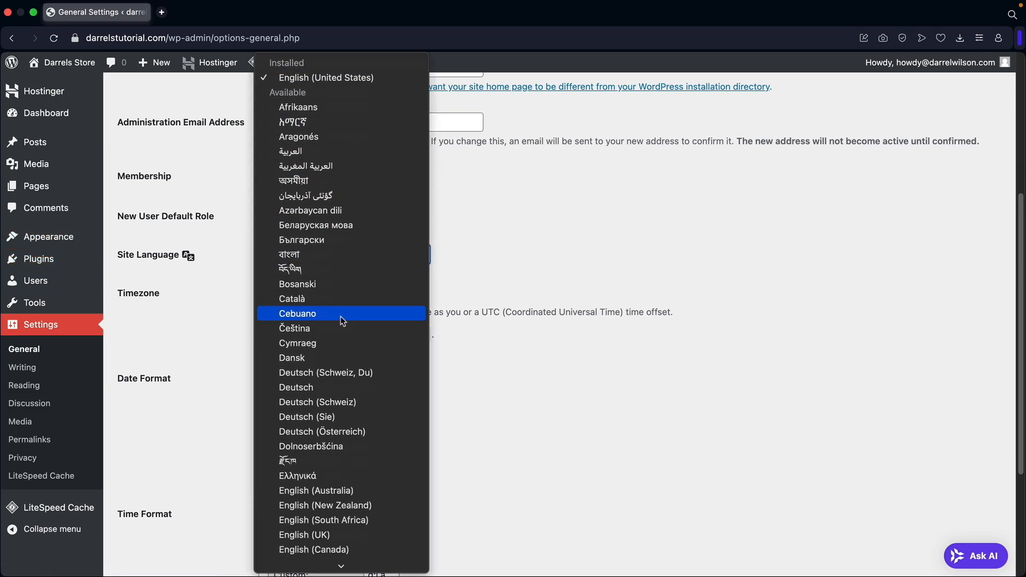
{"action": "scroll", "coordinate": [337, 382], "scroll_direction": "down", "scroll_amount": 4}
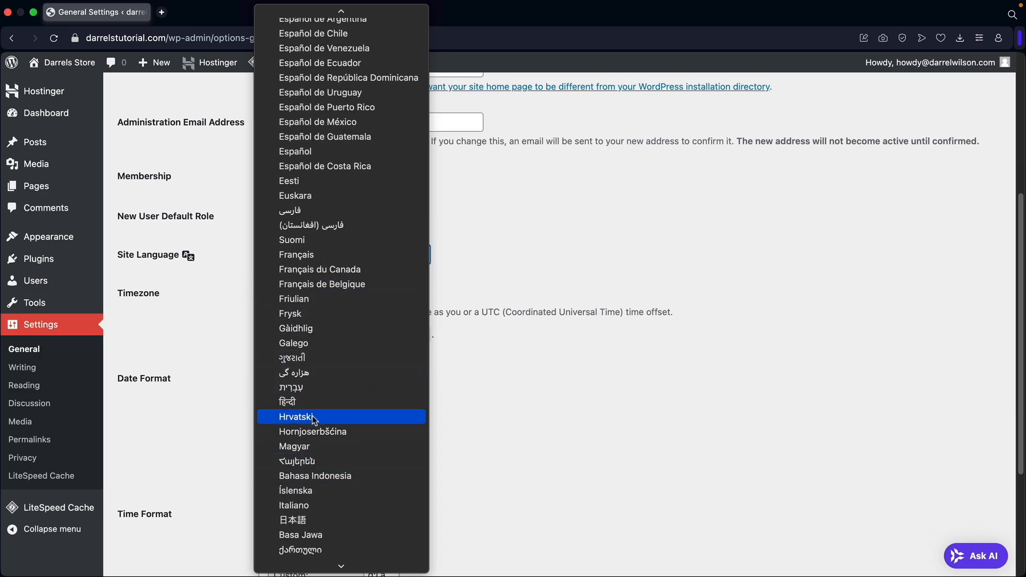
{"action": "scroll", "coordinate": [312, 415], "scroll_direction": "up", "scroll_amount": 12}
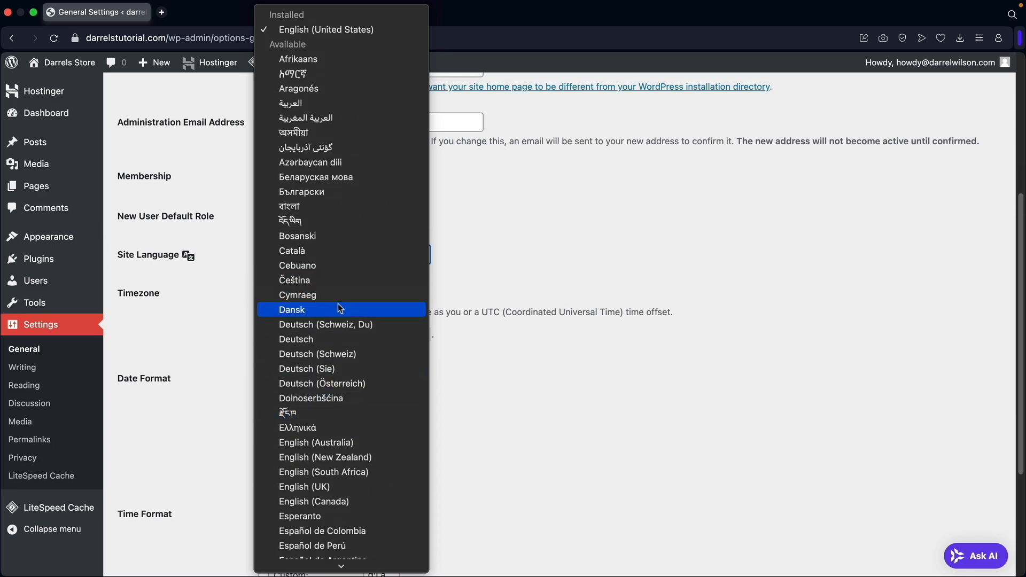
{"action": "left_click", "coordinate": [501, 278]}
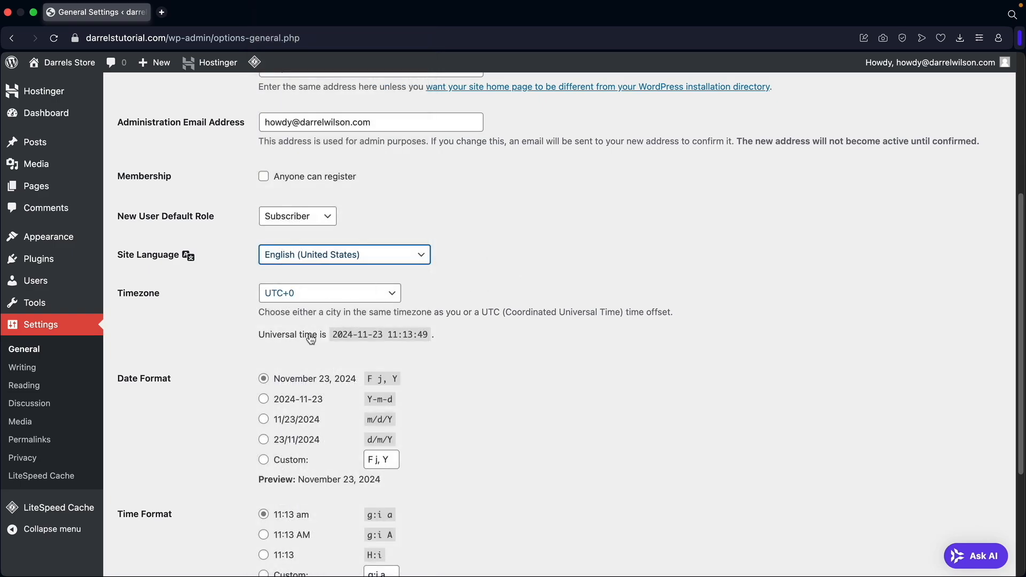
{"action": "scroll", "coordinate": [226, 317], "scroll_direction": "down", "scroll_amount": 4}
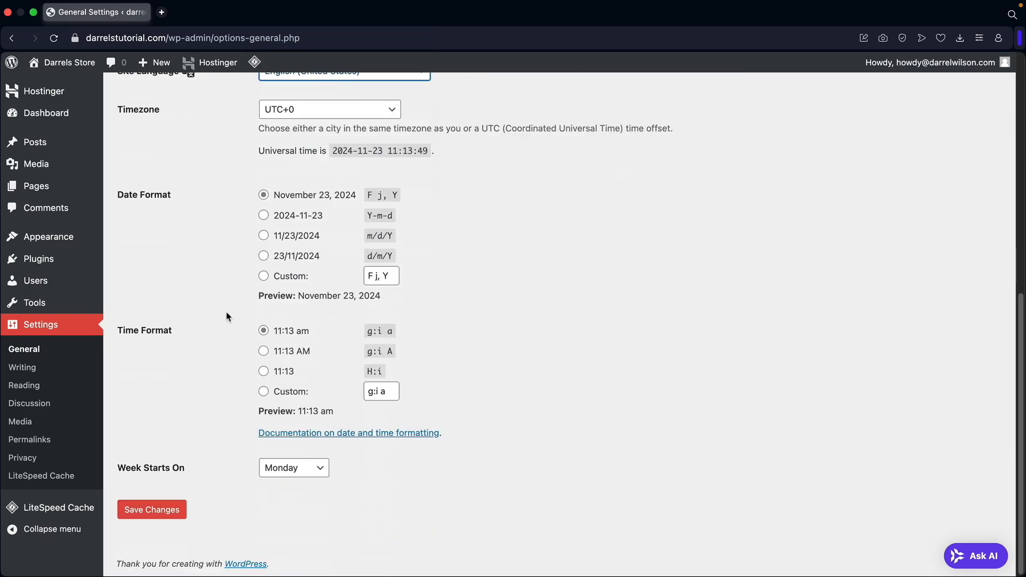
{"action": "left_click", "coordinate": [169, 512]}
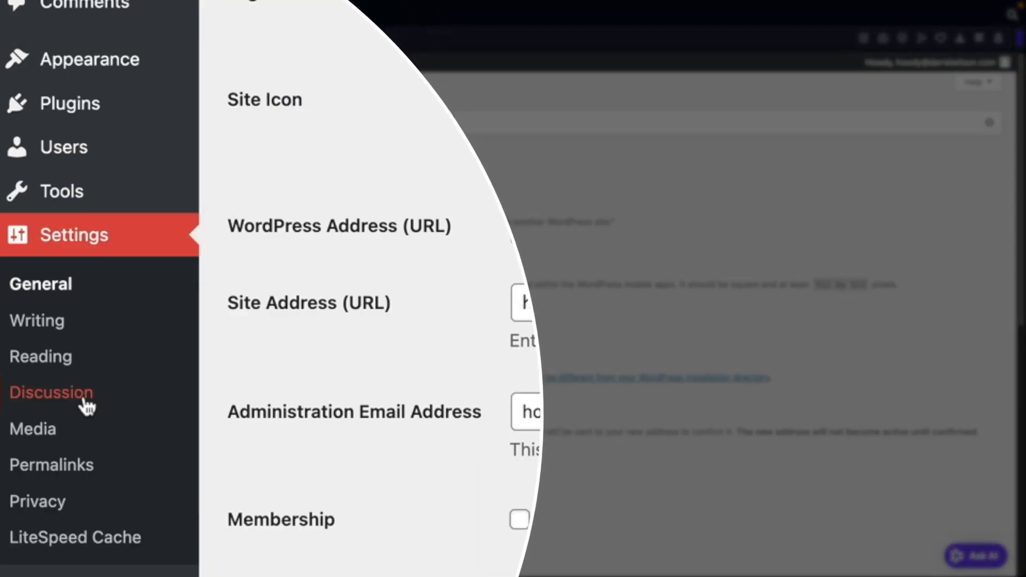
{"action": "left_click", "coordinate": [71, 403]}
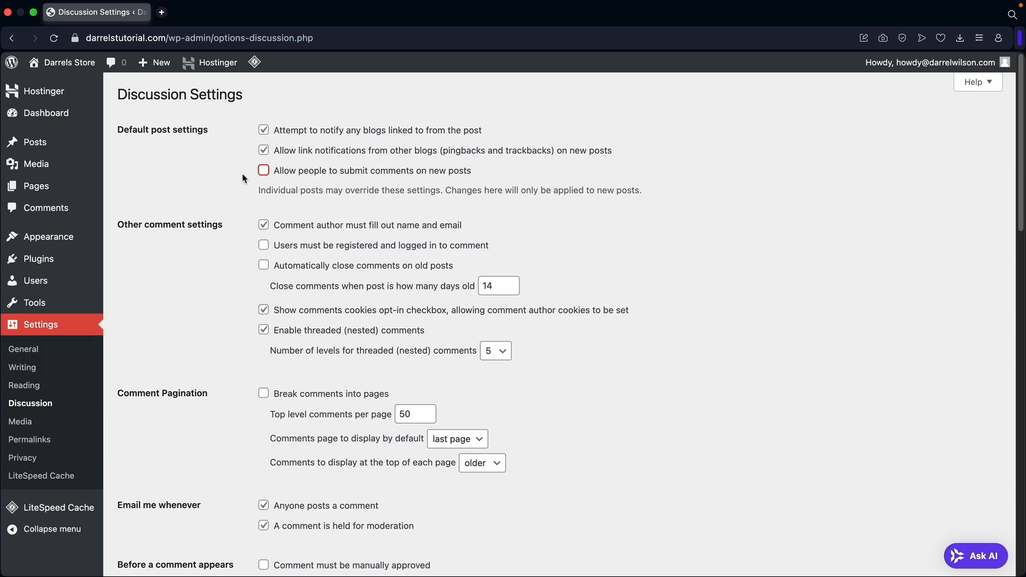
Save the Discussion settings with comments on new posts left unchecked.
{"action": "scroll", "coordinate": [230, 210], "scroll_direction": "down", "scroll_amount": 15}
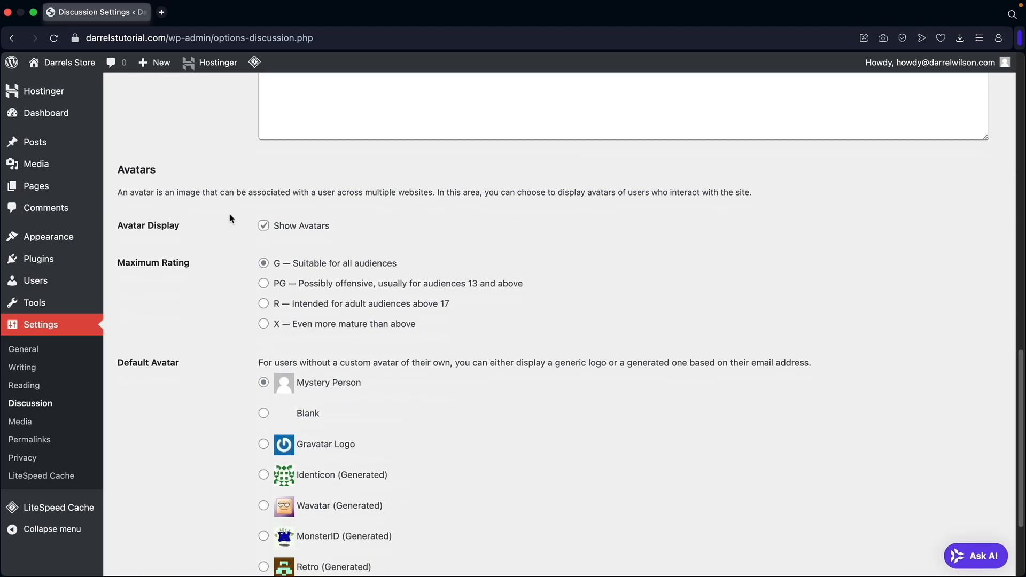
{"action": "scroll", "coordinate": [229, 219], "scroll_direction": "down", "scroll_amount": 3}
{"action": "left_click", "coordinate": [171, 512]}
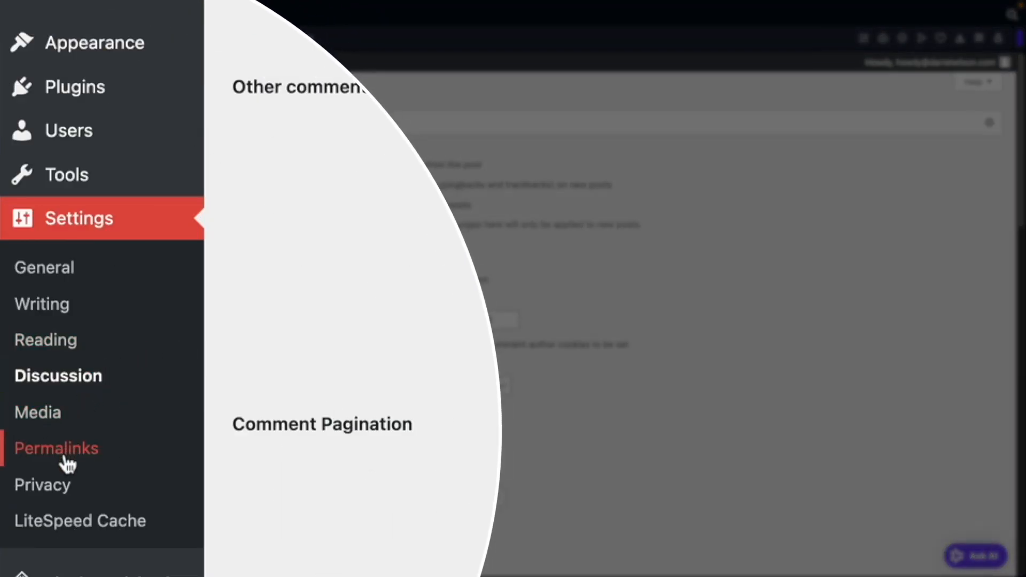
Keep Post name as the permalink structure and save the Permalinks settings.
{"action": "left_click", "coordinate": [64, 459]}
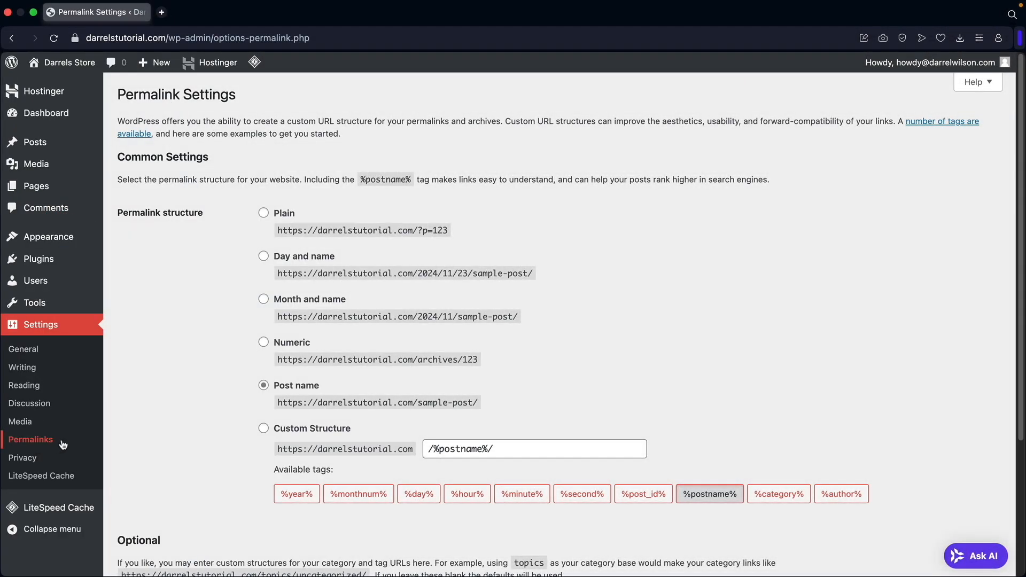
{"action": "left_click_drag", "start_coordinate": [131, 215], "coordinate": [187, 214]}
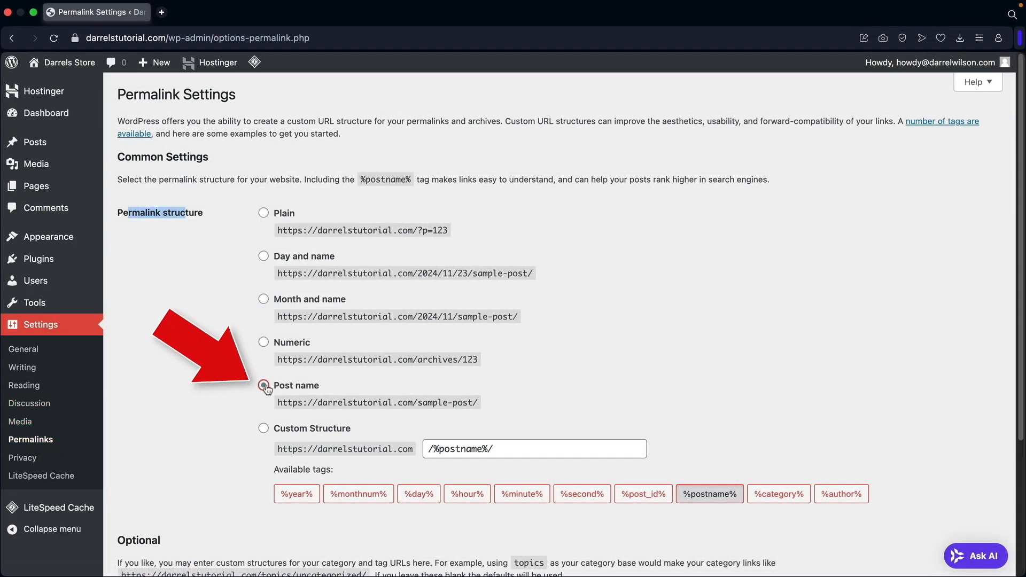
{"action": "left_click_drag", "start_coordinate": [286, 398], "coordinate": [445, 401]}
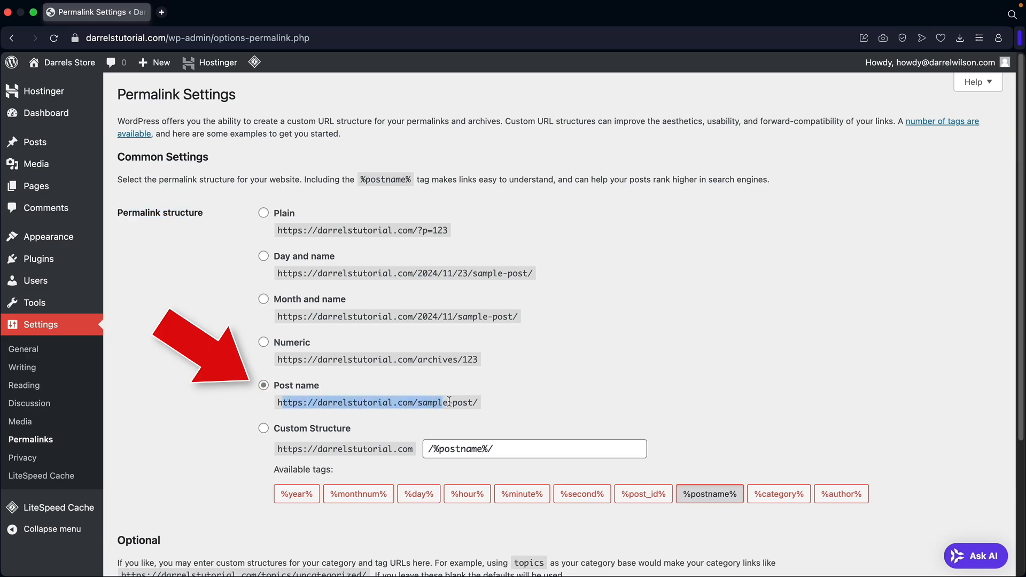
{"action": "left_click_drag", "start_coordinate": [308, 316], "coordinate": [503, 318]}
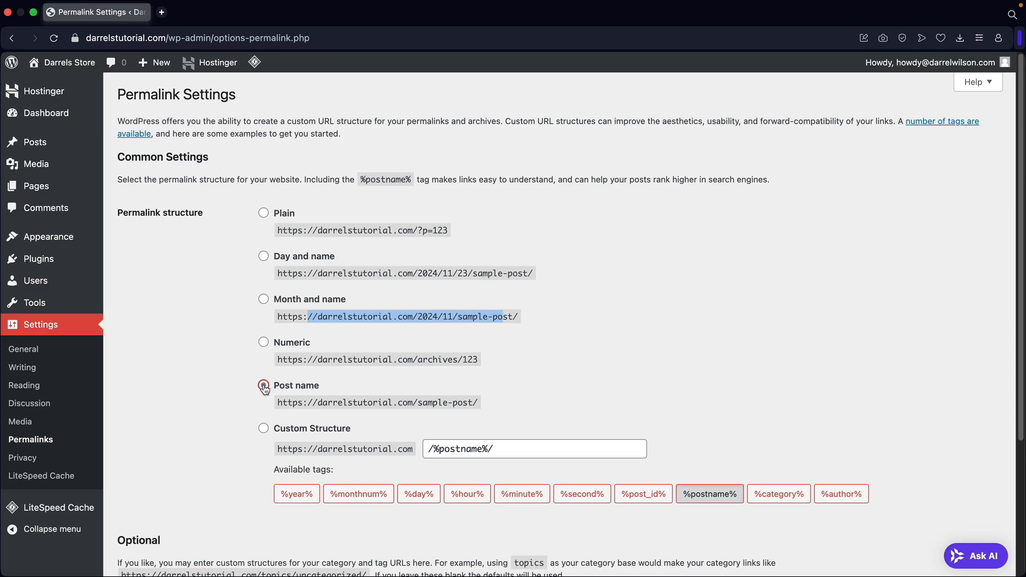
{"action": "scroll", "coordinate": [221, 373], "scroll_direction": "down", "scroll_amount": 5}
{"action": "left_click", "coordinate": [179, 513]}
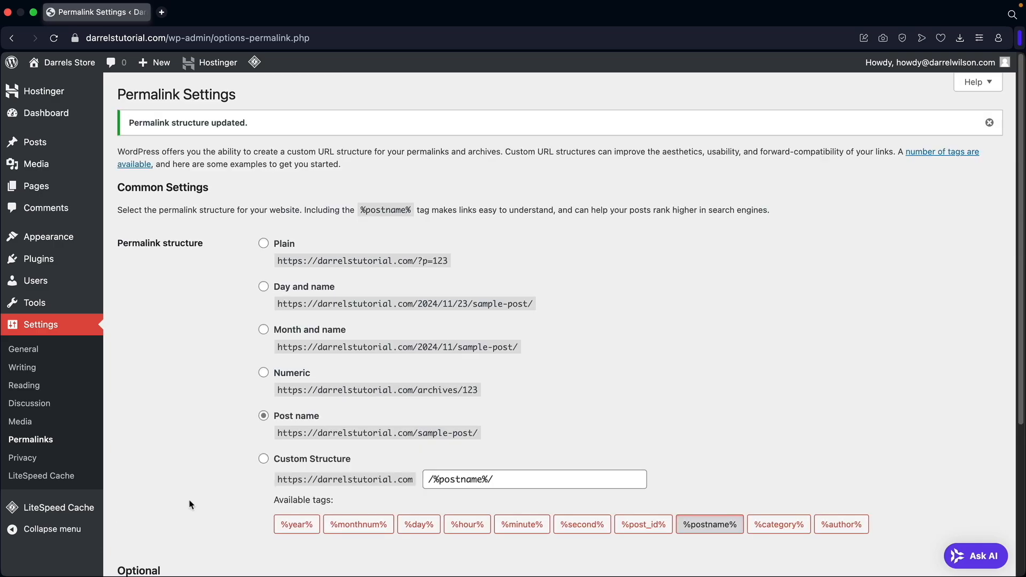
{"action": "left_click", "coordinate": [66, 117]}
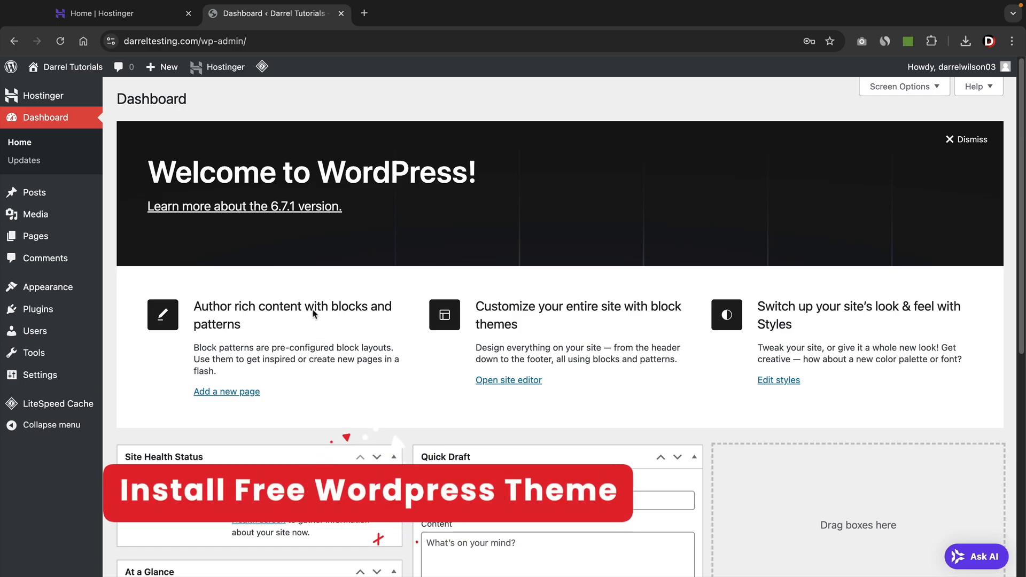
Search the theme directory for 'solace', then install and activate the Solace theme.
{"action": "mouse_move", "coordinate": [91, 287]}
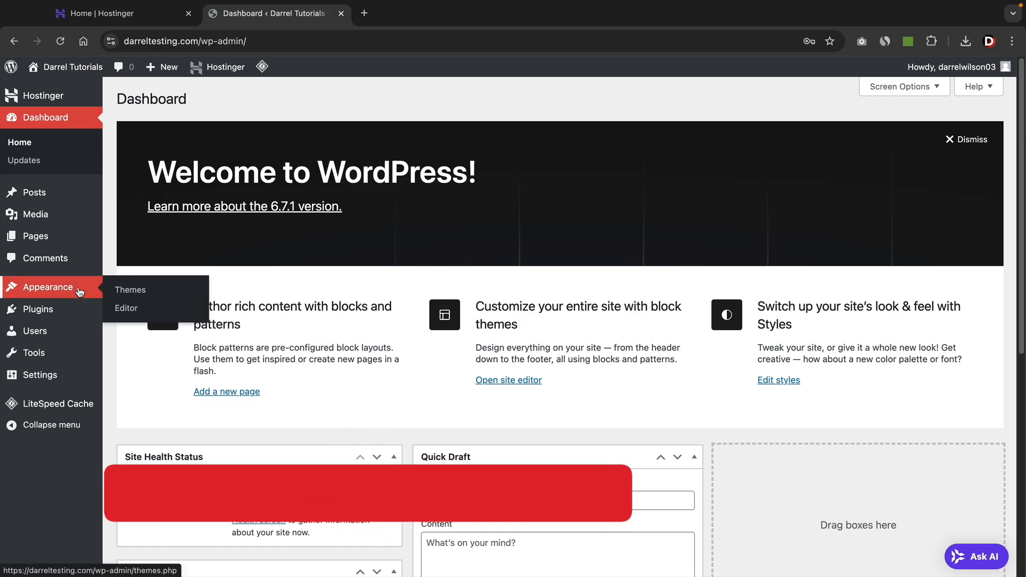
{"action": "left_click", "coordinate": [144, 290]}
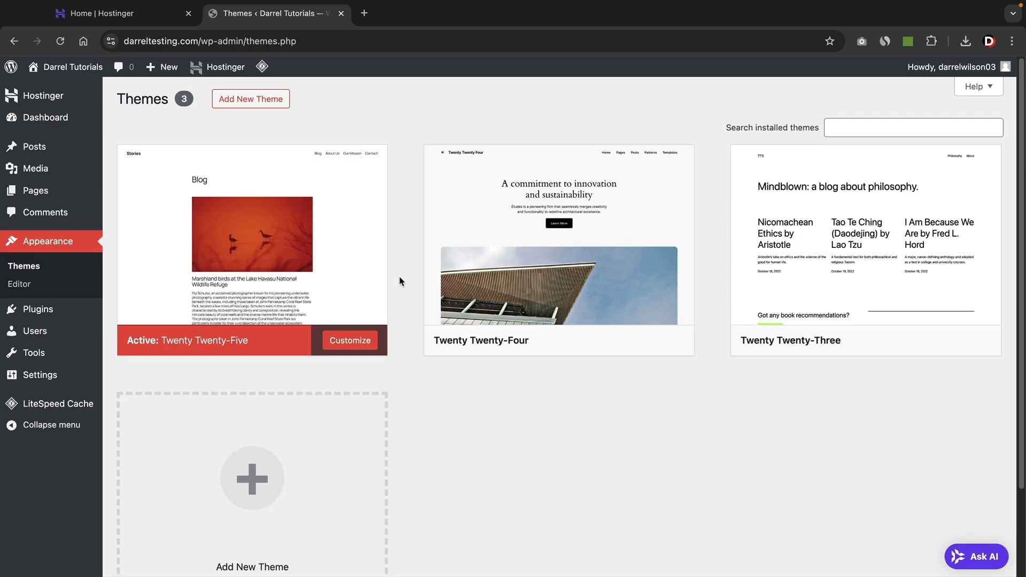
{"action": "left_click", "coordinate": [264, 103]}
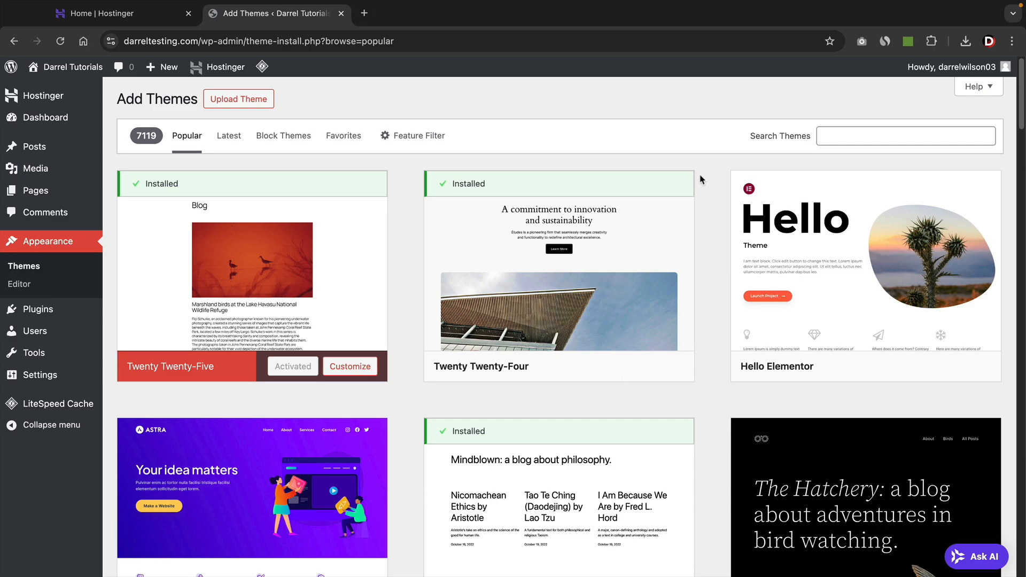
{"action": "left_click", "coordinate": [829, 137]}
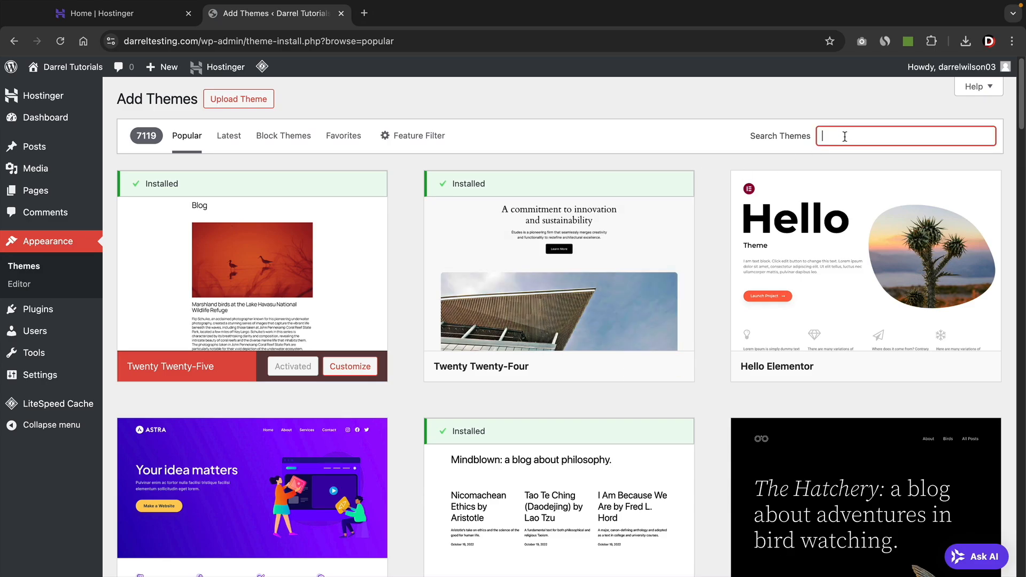
{"action": "type", "text": "solace"}
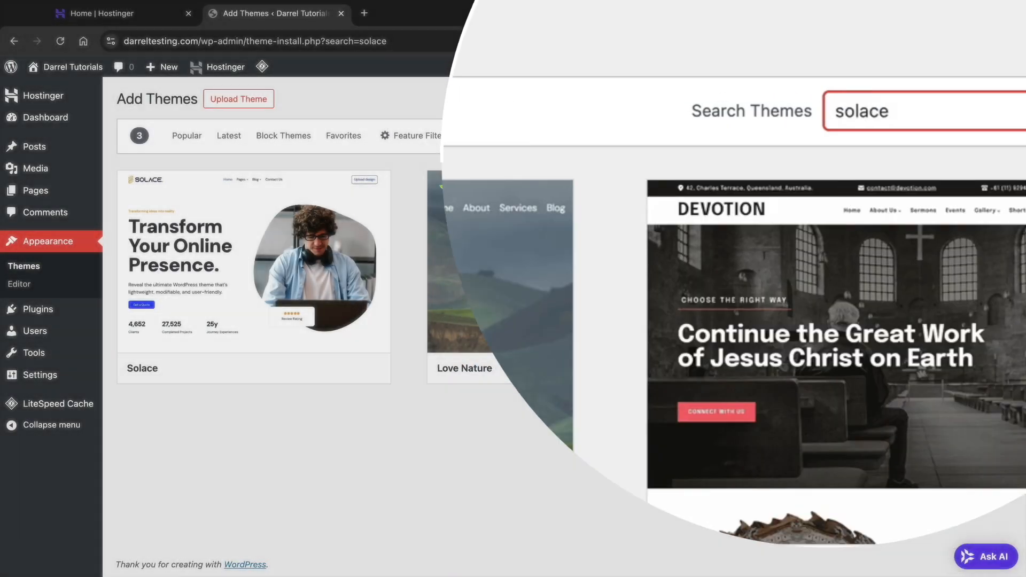
{"action": "mouse_move", "coordinate": [287, 260]}
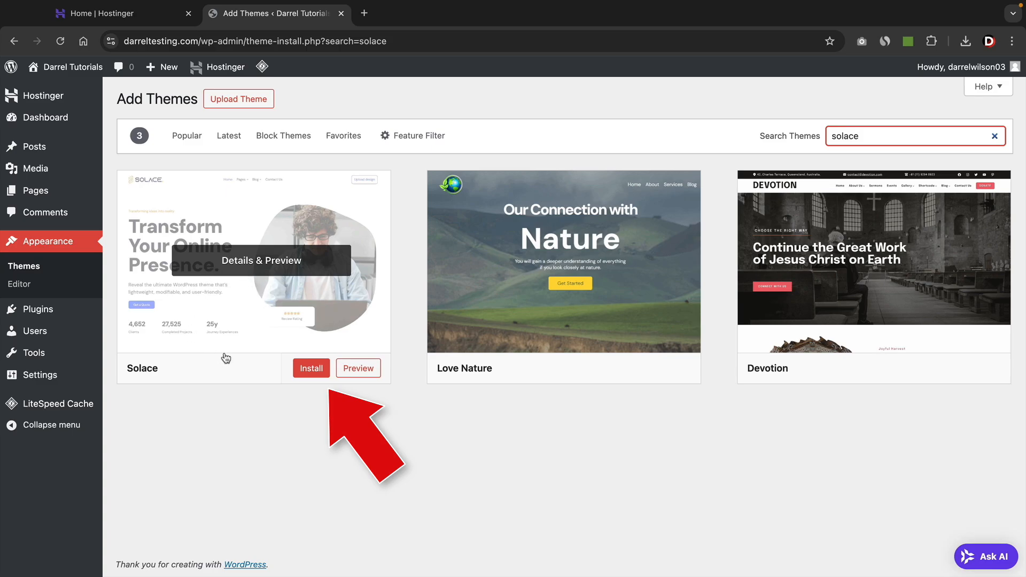
{"action": "left_click", "coordinate": [314, 371]}
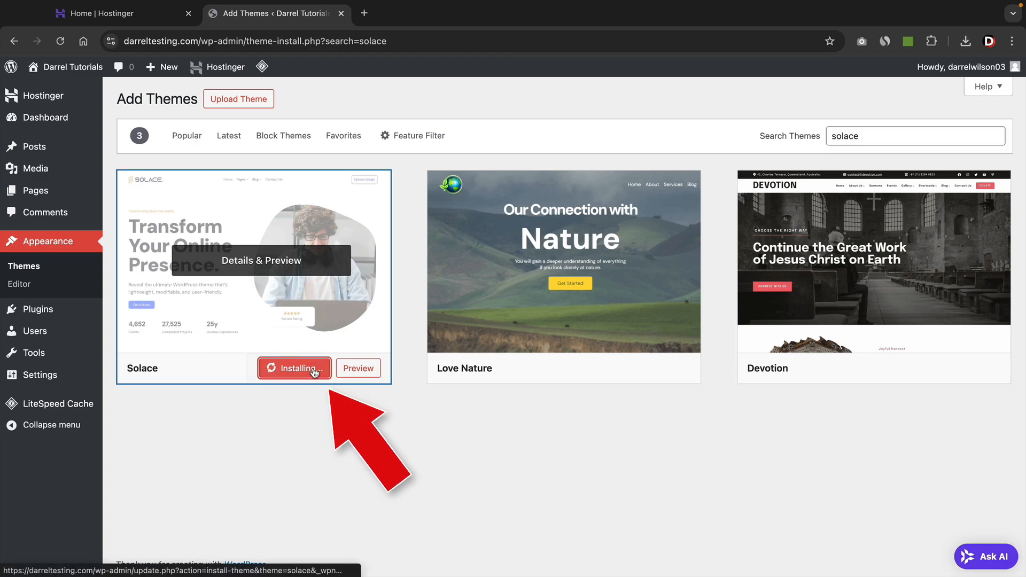
{"action": "left_click", "coordinate": [295, 369]}
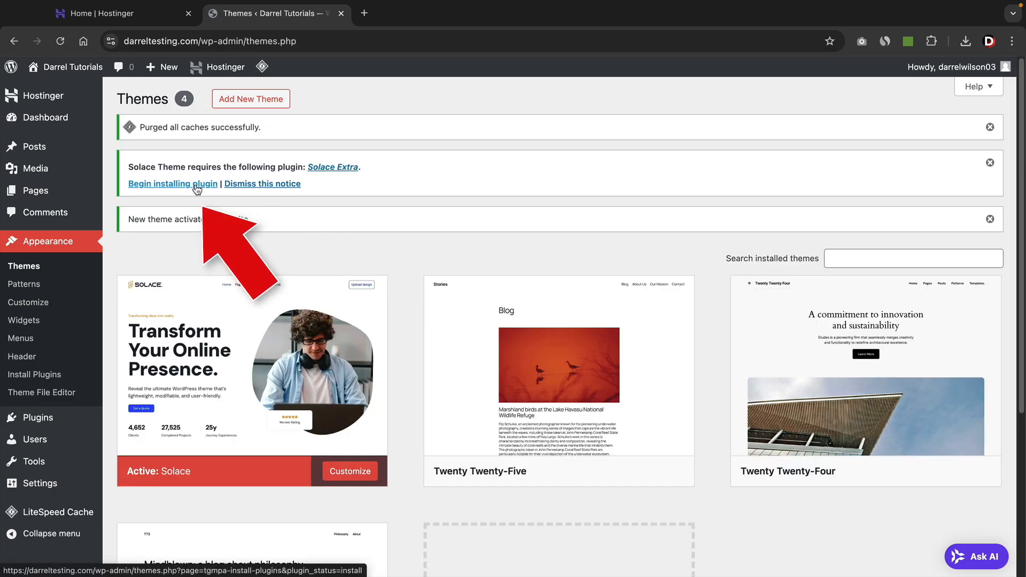
Install and activate the required Solace Extra 1.1.9 plugin, then return to the Solace welcome dashboard.
{"action": "left_click", "coordinate": [168, 184]}
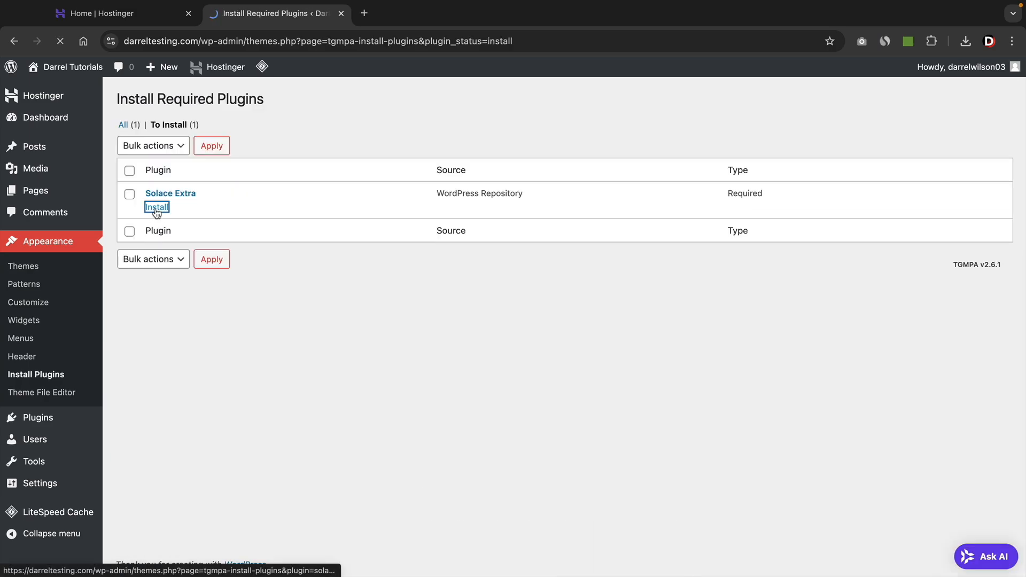
{"action": "left_click", "coordinate": [337, 231]}
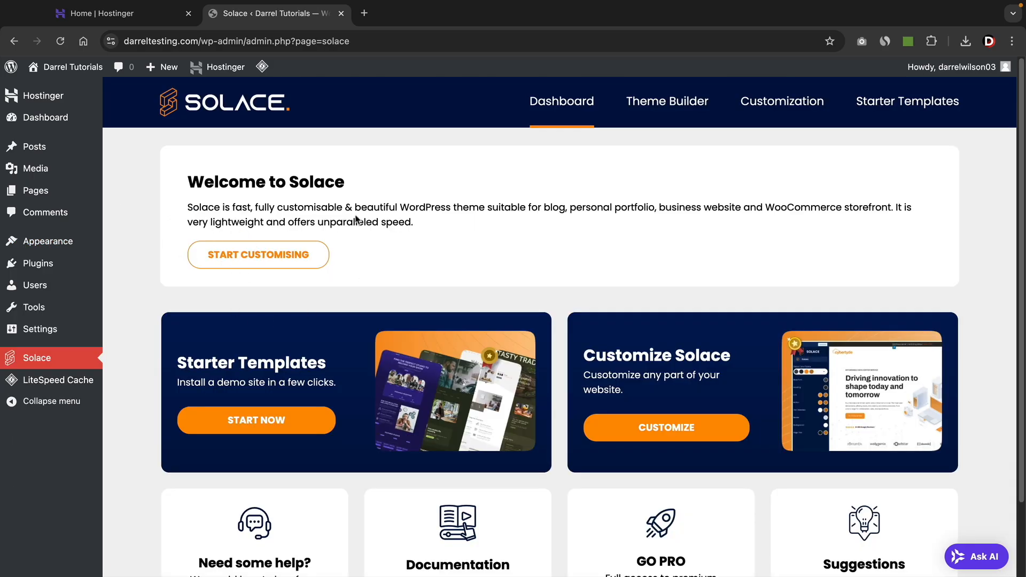
{"action": "scroll", "coordinate": [377, 283], "scroll_direction": "down", "scroll_amount": 1}
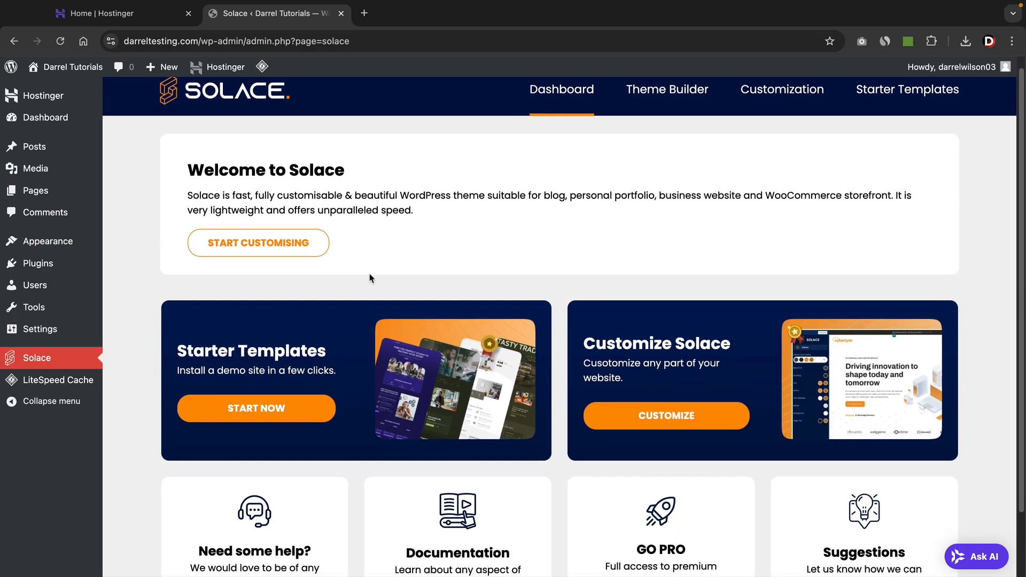
{"action": "scroll", "coordinate": [436, 286], "scroll_direction": "up", "scroll_amount": 1}
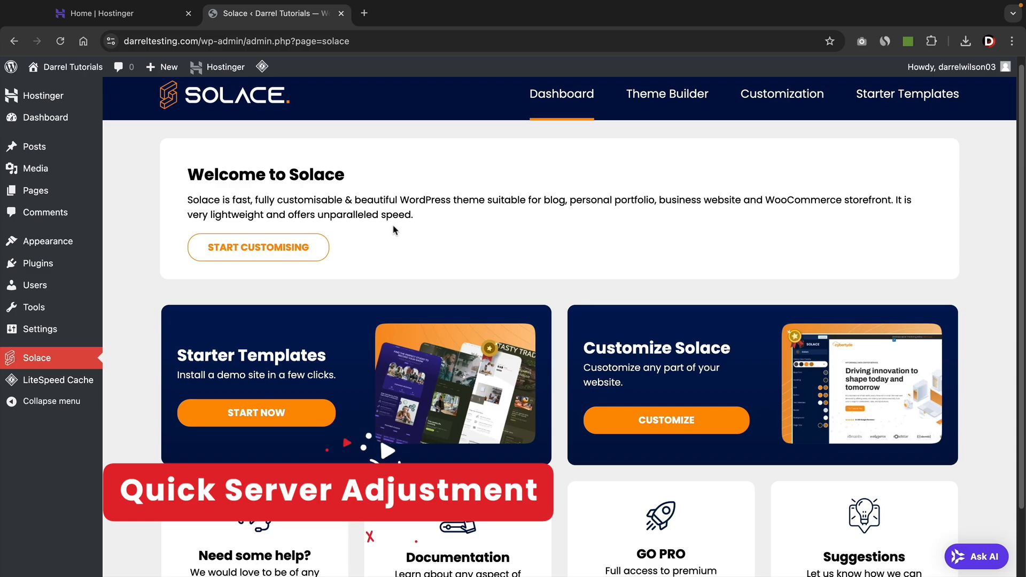
In hPanel, open darreltesting.com's dashboard and go to Advanced > PHP Configuration (PHP 8.2).
{"action": "left_click", "coordinate": [146, 18]}
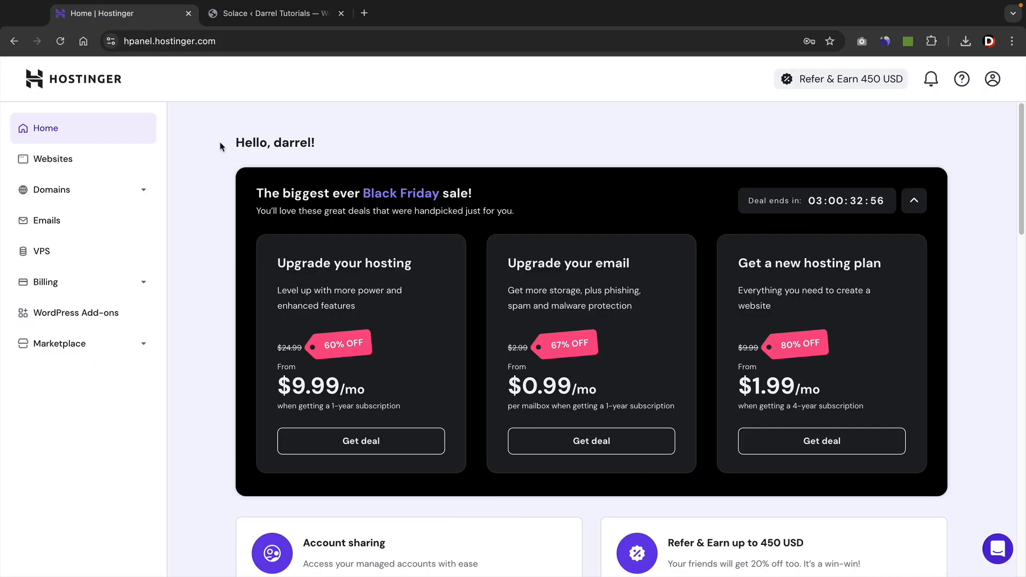
{"action": "left_click", "coordinate": [52, 161]}
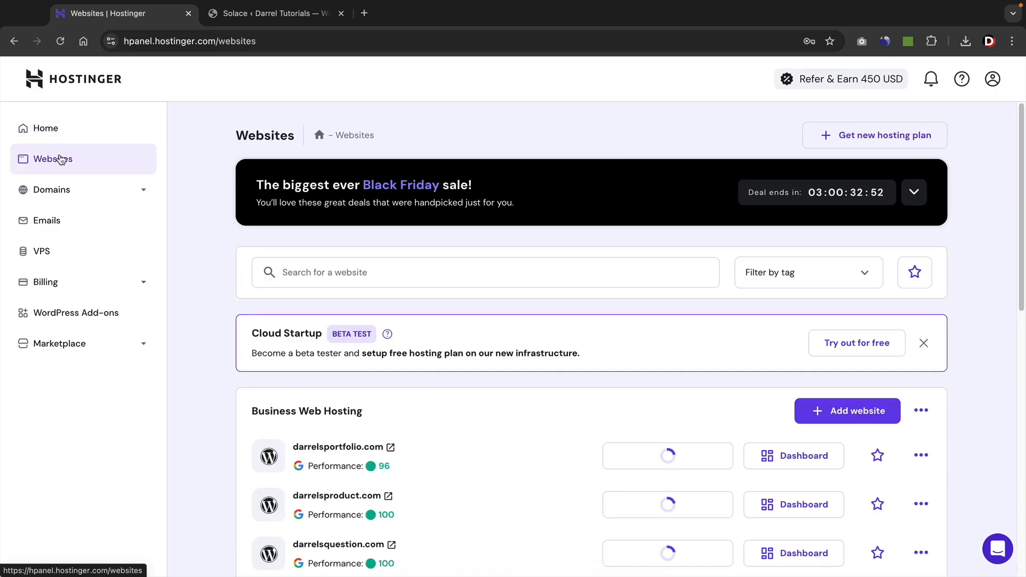
{"action": "scroll", "coordinate": [173, 220], "scroll_direction": "down", "scroll_amount": 4}
{"action": "scroll", "coordinate": [173, 220], "scroll_direction": "down", "scroll_amount": 2}
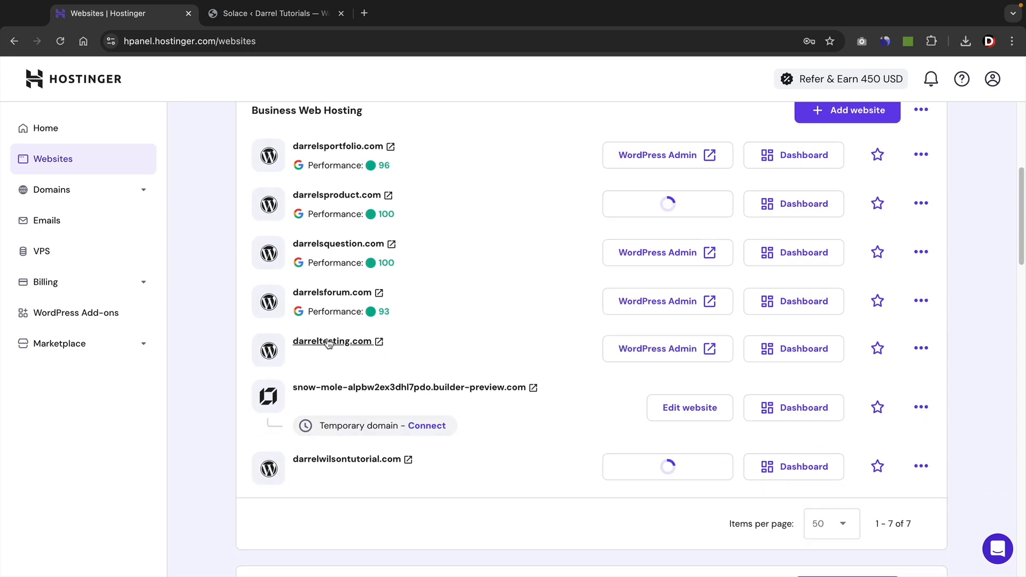
{"action": "left_click", "coordinate": [776, 355]}
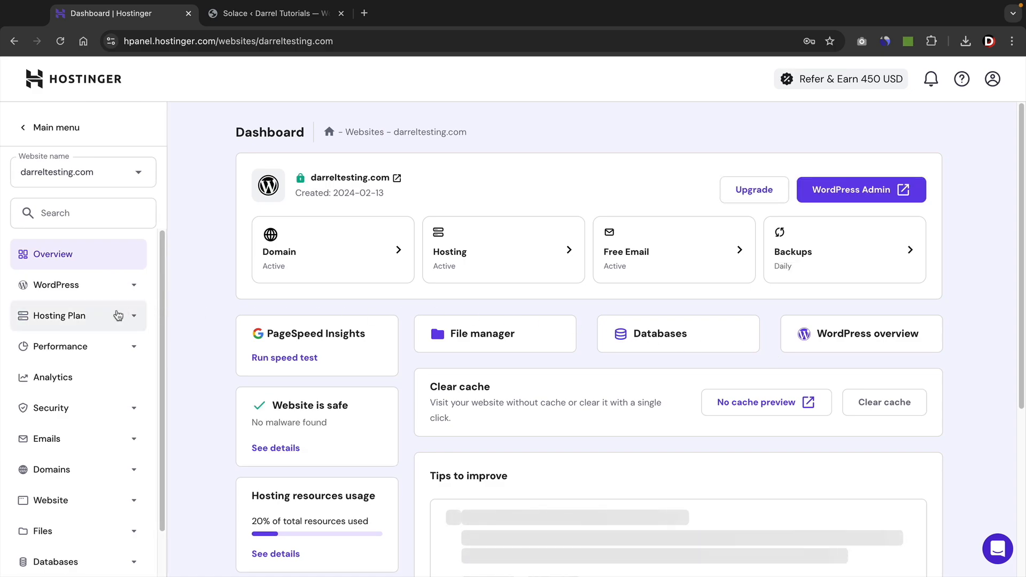
{"action": "scroll", "coordinate": [86, 342], "scroll_direction": "down", "scroll_amount": 2}
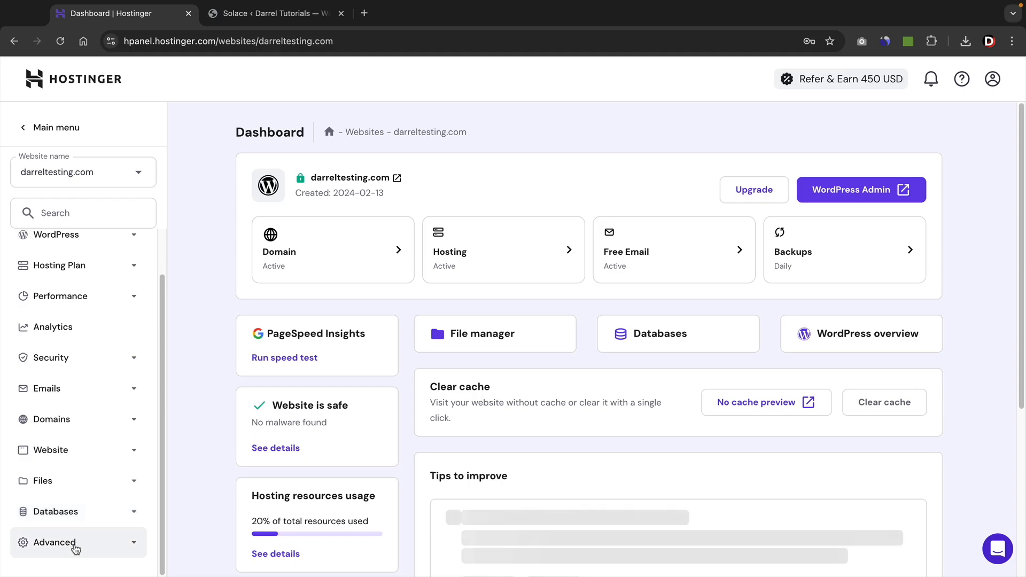
{"action": "left_click", "coordinate": [75, 542]}
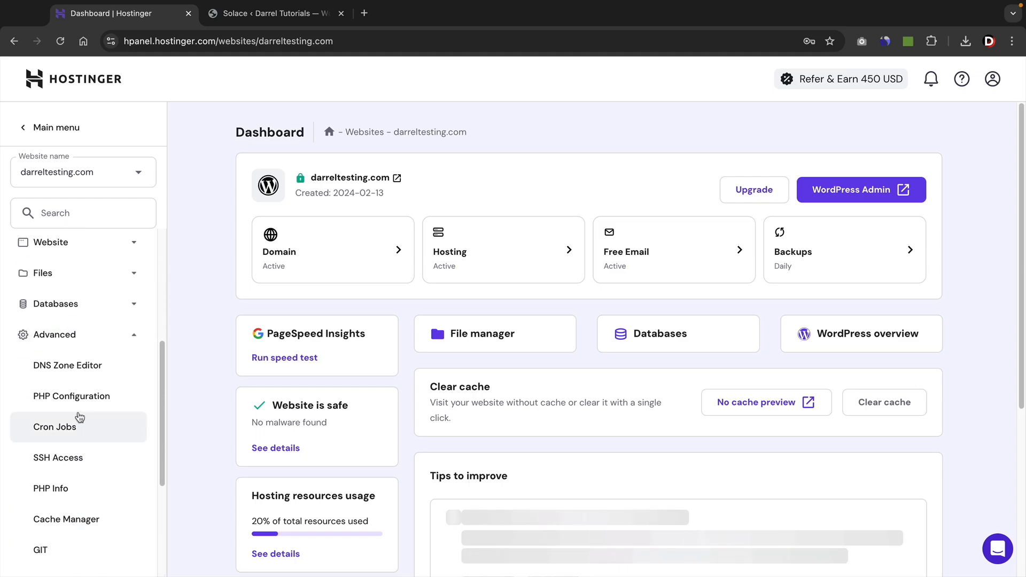
{"action": "left_click", "coordinate": [76, 401]}
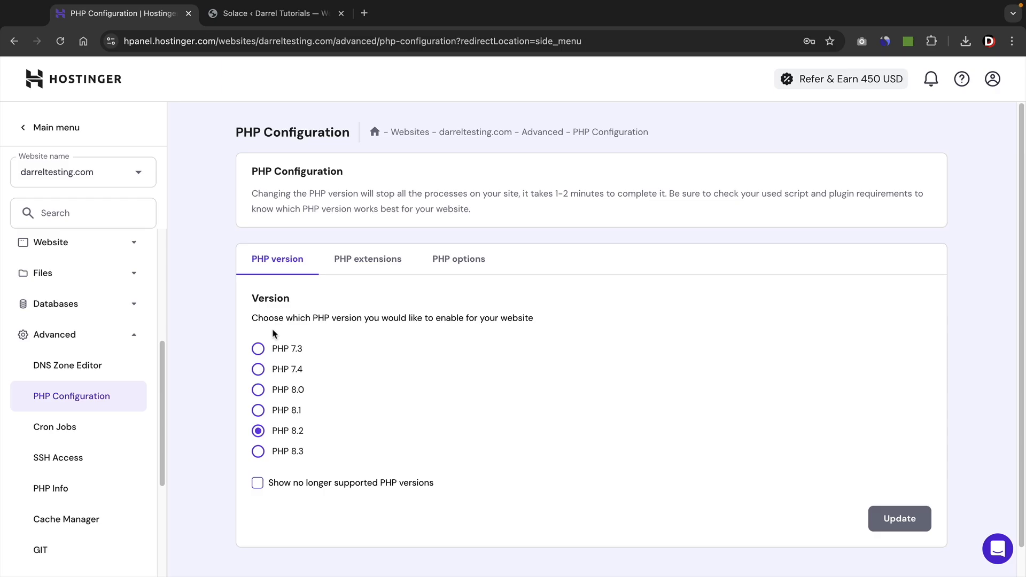
Disable the imagick PHP extension for darreltesting.com and save the change.
{"action": "left_click", "coordinate": [375, 266]}
{"action": "scroll", "coordinate": [534, 337], "scroll_direction": "down", "scroll_amount": 4}
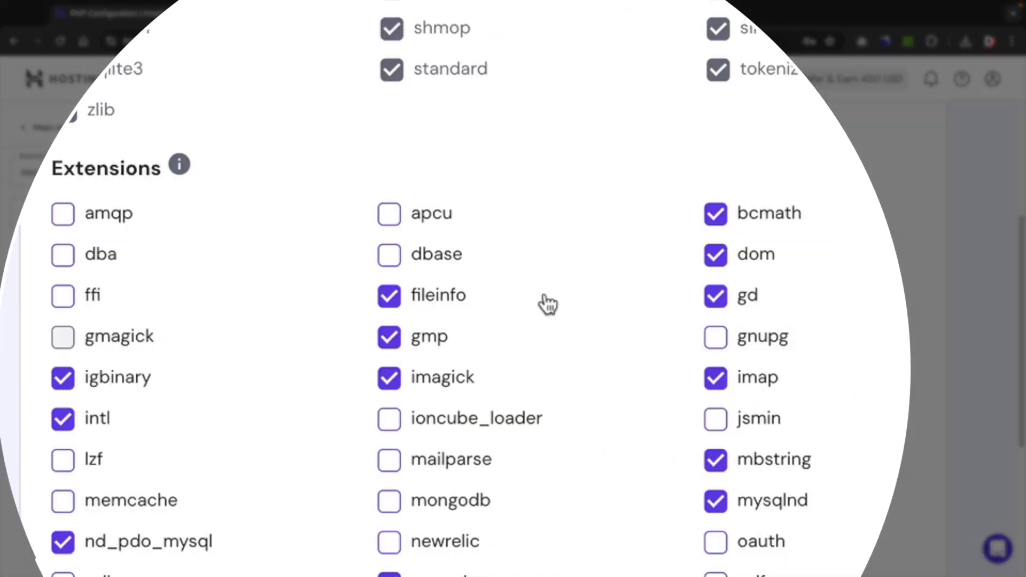
{"action": "left_click", "coordinate": [387, 390]}
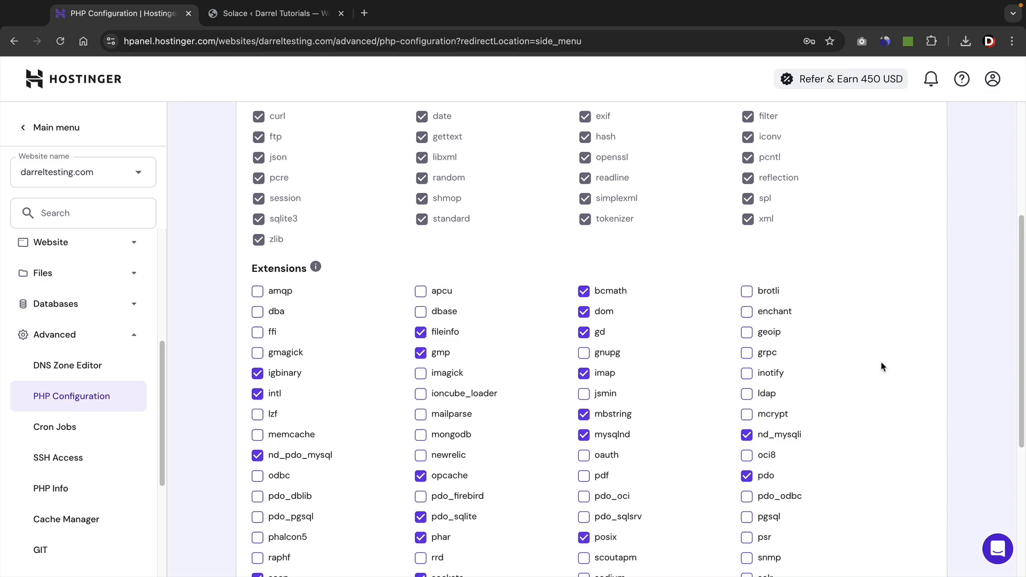
{"action": "scroll", "coordinate": [882, 367], "scroll_direction": "down", "scroll_amount": 5}
{"action": "left_click", "coordinate": [909, 484]}
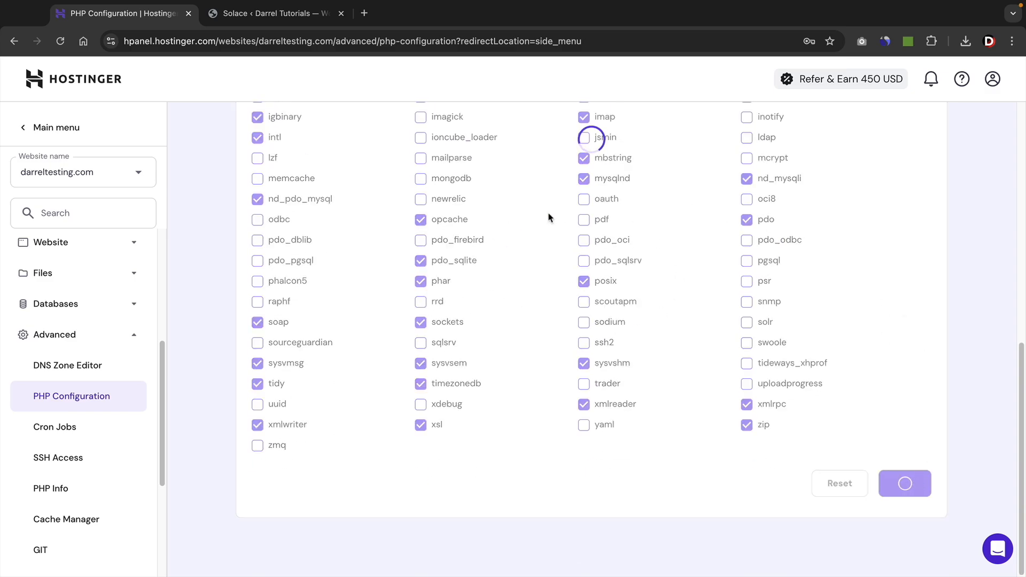
Return to the WordPress tab showing Solace's Starter Templates page.
{"action": "scroll", "coordinate": [547, 305], "scroll_direction": "up", "scroll_amount": 1}
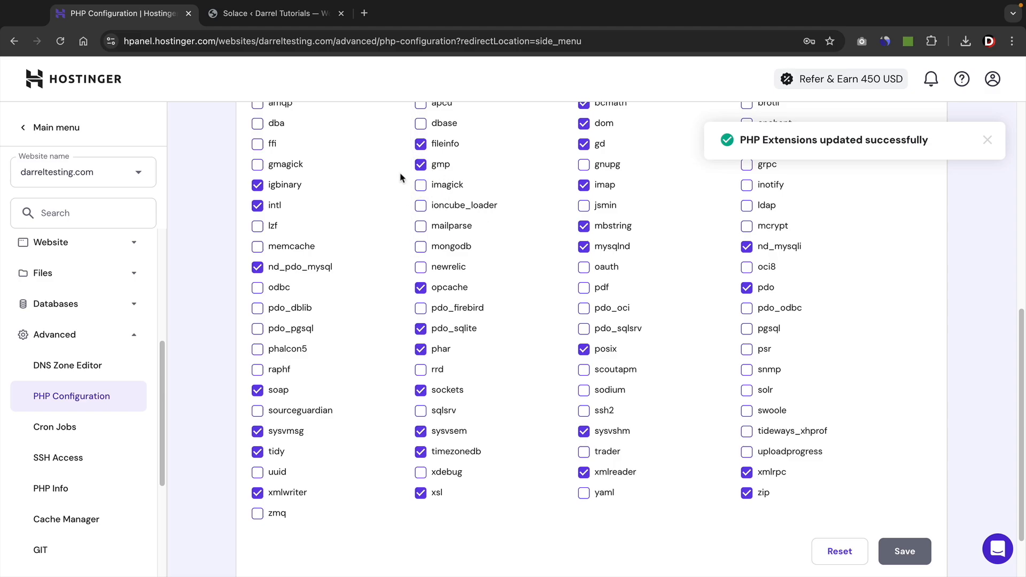
{"action": "scroll", "coordinate": [368, 187], "scroll_direction": "up", "scroll_amount": 1}
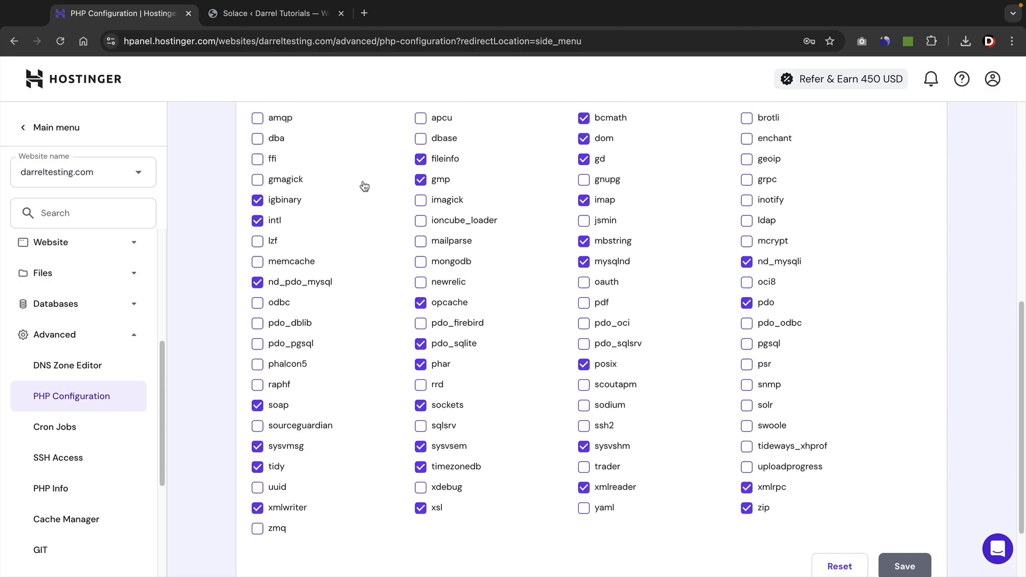
{"action": "left_click", "coordinate": [275, 14]}
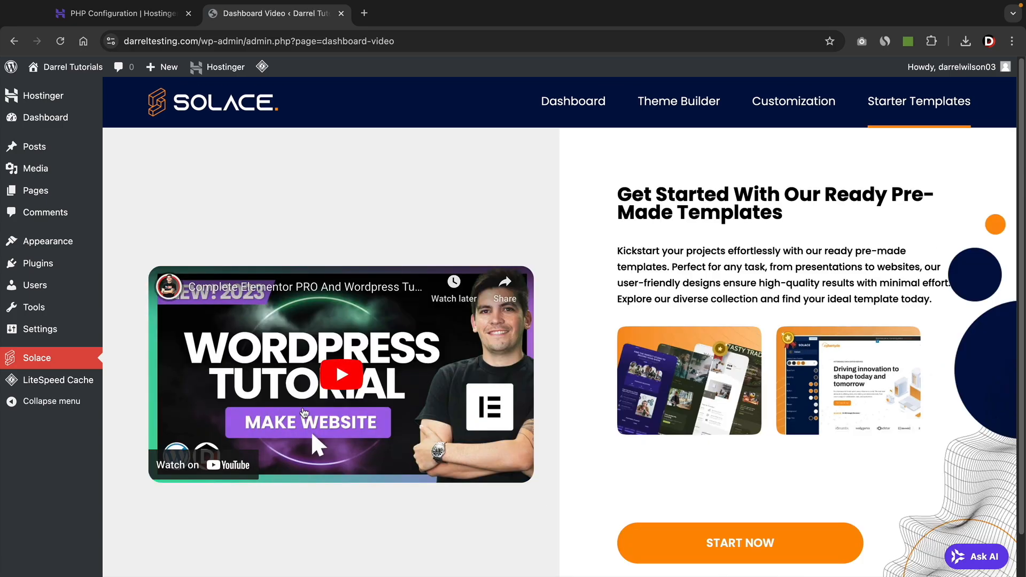
Start the Solace starter templates and browse the Portfolio layouts, including Flexiweb, Qreato and FrameCraft.
{"action": "scroll", "coordinate": [398, 378], "scroll_direction": "down", "scroll_amount": 1}
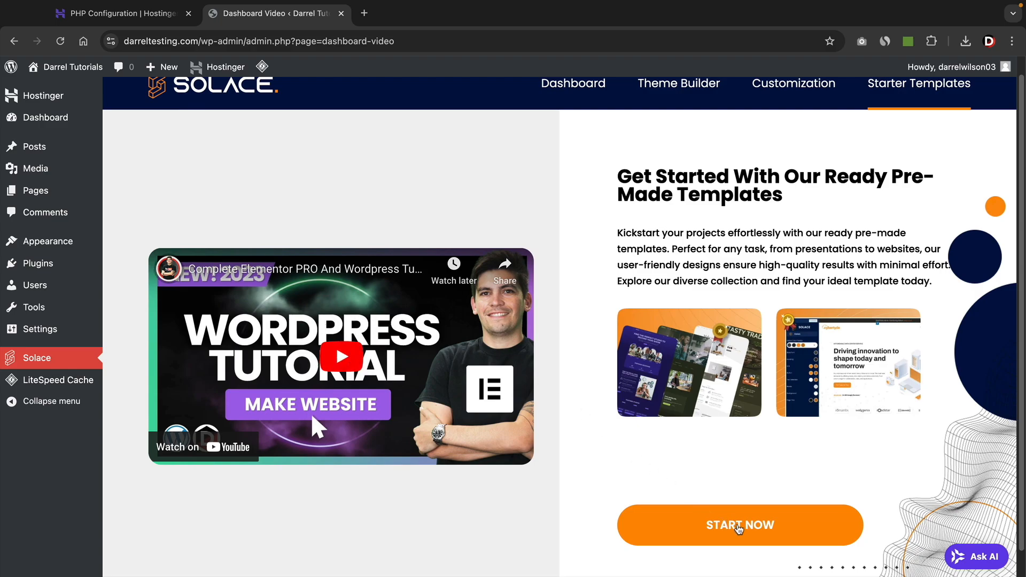
{"action": "left_click", "coordinate": [739, 526]}
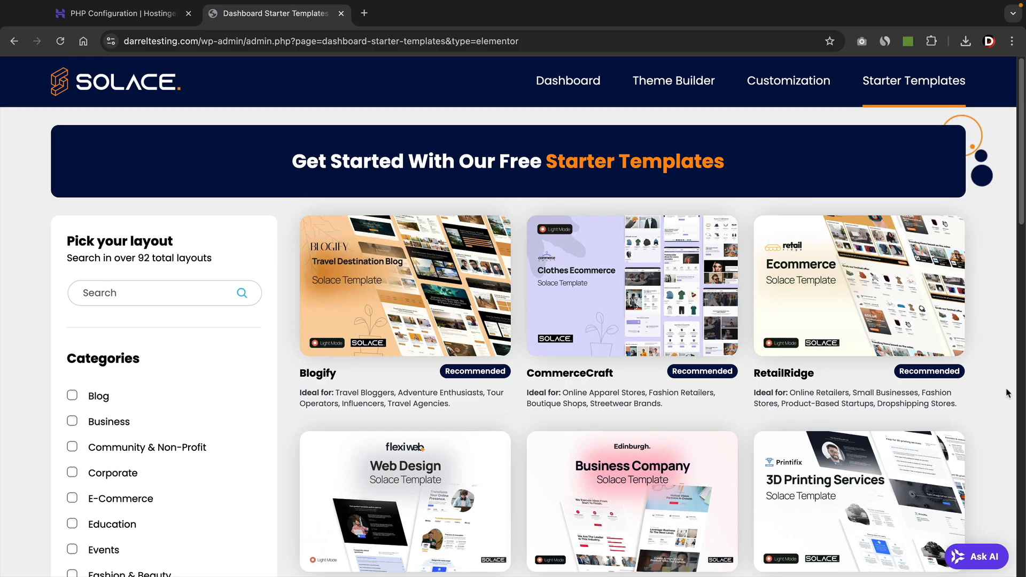
{"action": "scroll", "coordinate": [1006, 392], "scroll_direction": "down", "scroll_amount": 4}
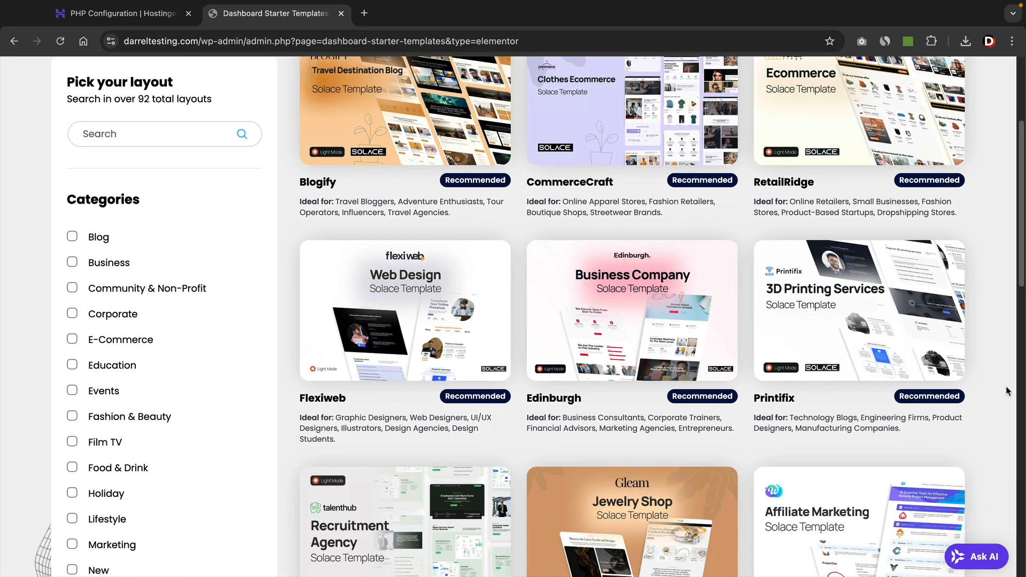
{"action": "scroll", "coordinate": [1006, 393], "scroll_direction": "down", "scroll_amount": 6}
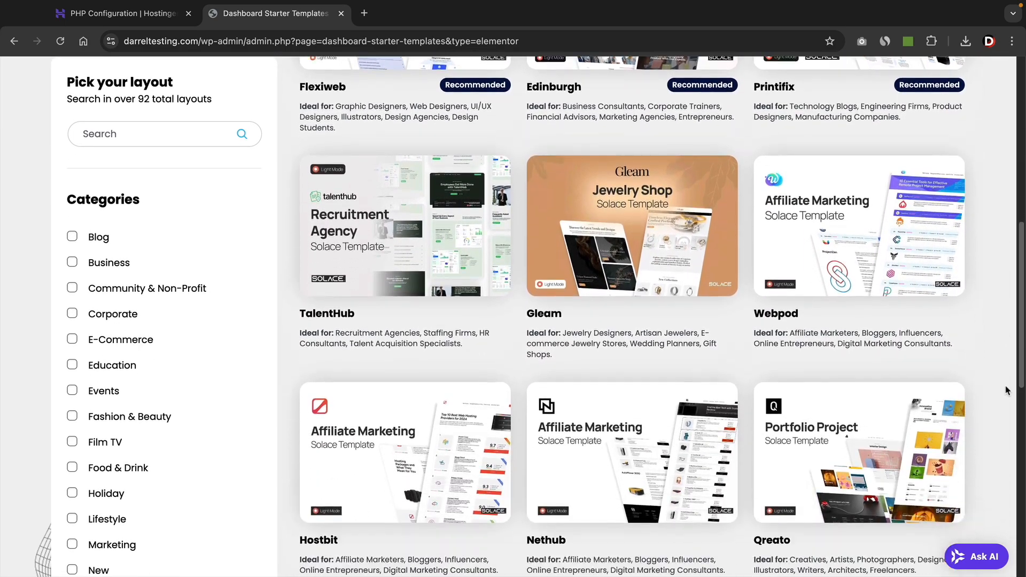
{"action": "scroll", "coordinate": [1005, 390], "scroll_direction": "down", "scroll_amount": 3}
{"action": "scroll", "coordinate": [1005, 389], "scroll_direction": "down", "scroll_amount": 3}
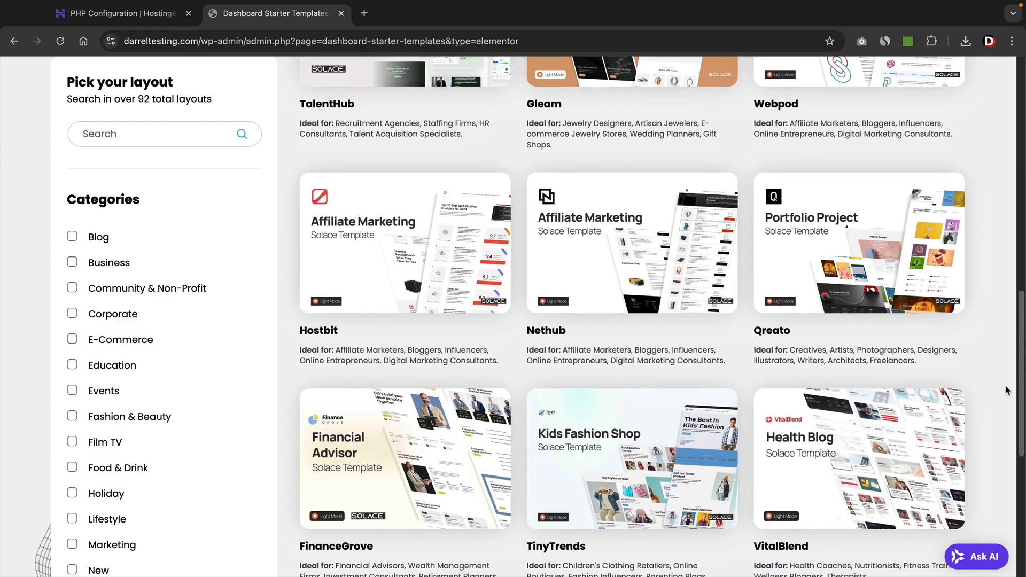
{"action": "scroll", "coordinate": [1005, 390], "scroll_direction": "down", "scroll_amount": 4}
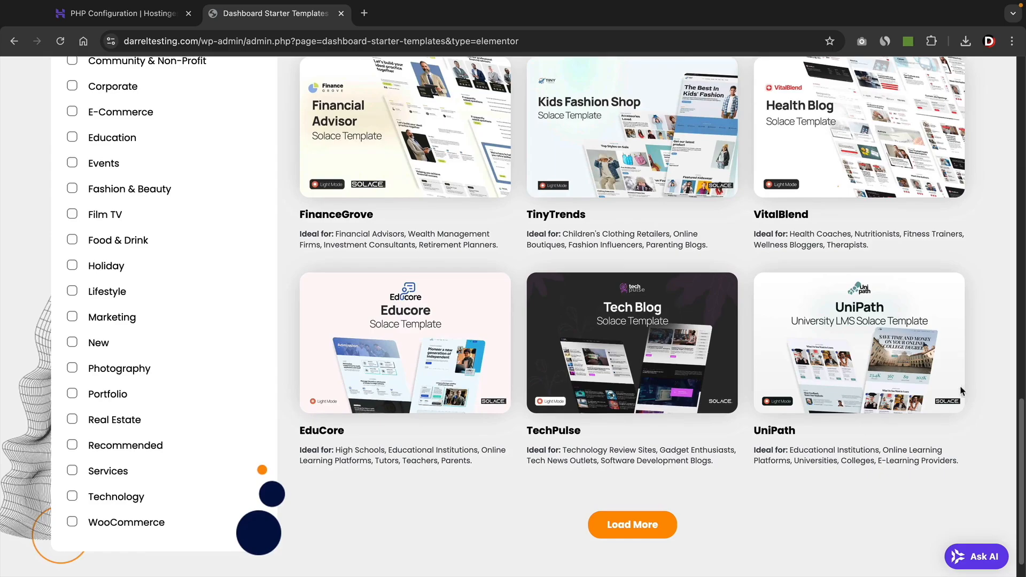
{"action": "scroll", "coordinate": [517, 346], "scroll_direction": "up", "scroll_amount": 15}
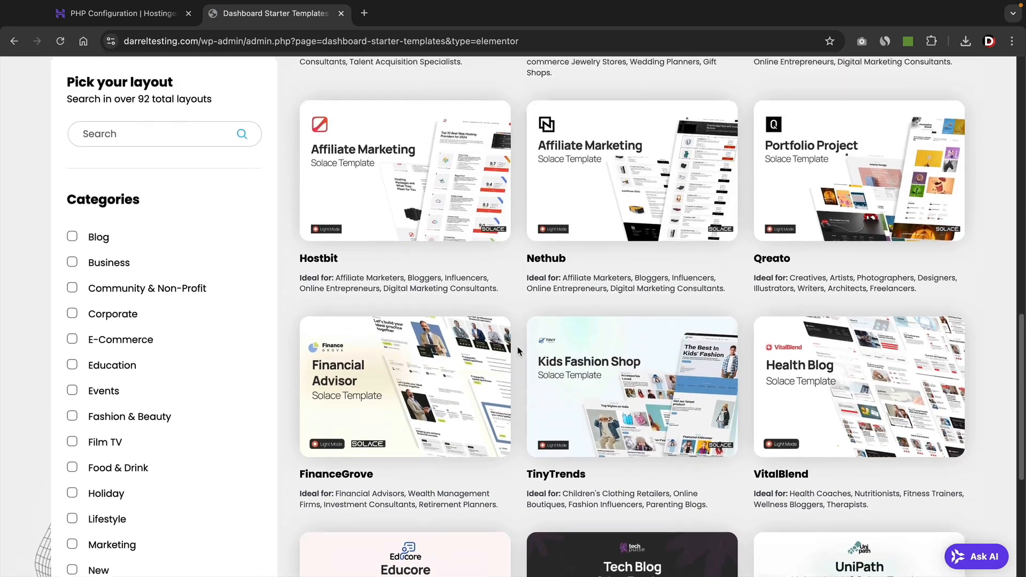
{"action": "scroll", "coordinate": [517, 345], "scroll_direction": "up", "scroll_amount": 3}
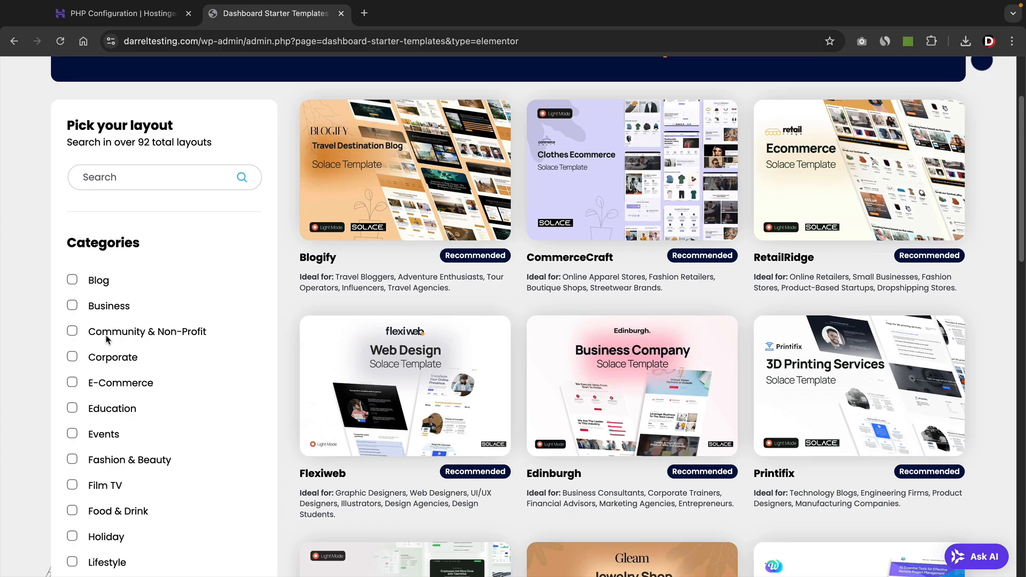
{"action": "scroll", "coordinate": [106, 339], "scroll_direction": "down", "scroll_amount": 15}
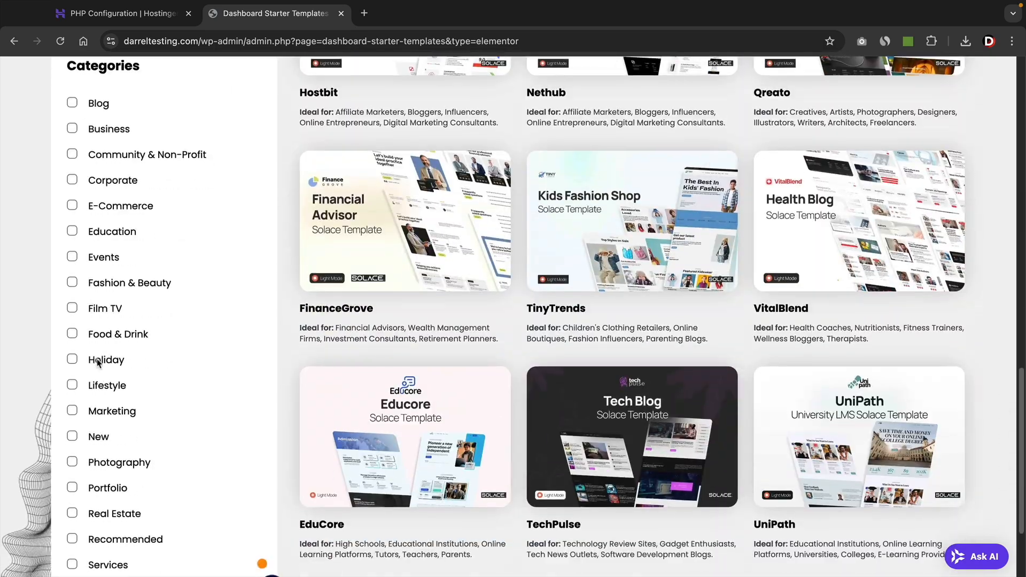
{"action": "scroll", "coordinate": [98, 363], "scroll_direction": "down", "scroll_amount": 3}
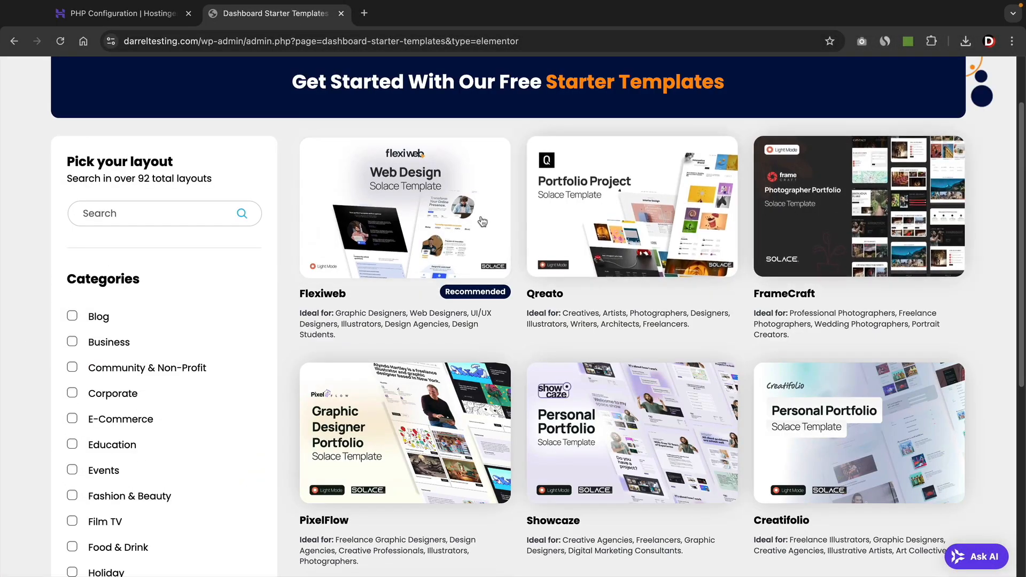
{"action": "scroll", "coordinate": [445, 252], "scroll_direction": "down", "scroll_amount": 3}
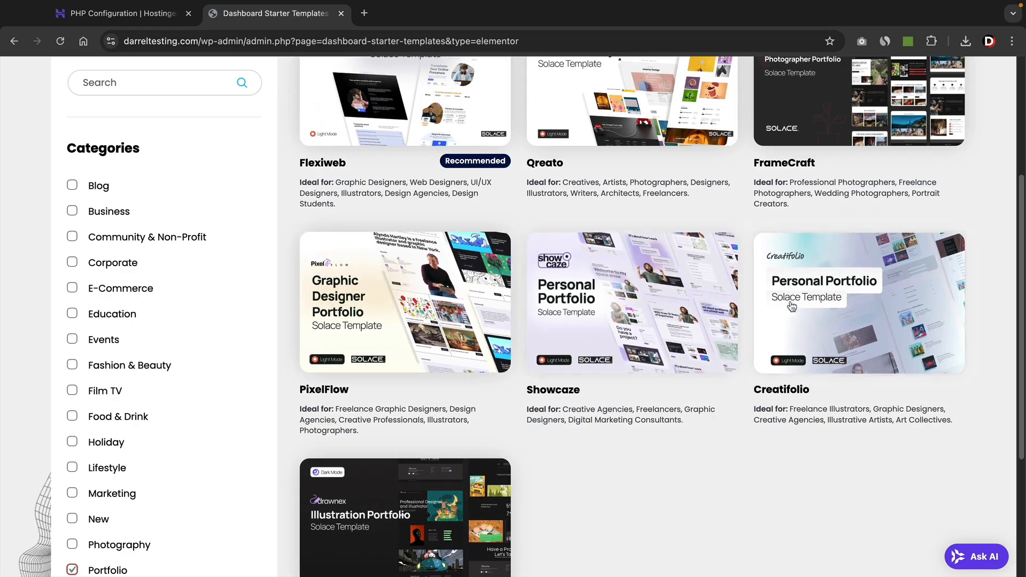
{"action": "scroll", "coordinate": [819, 308], "scroll_direction": "up", "scroll_amount": 1}
{"action": "scroll", "coordinate": [820, 309], "scroll_direction": "up", "scroll_amount": 2}
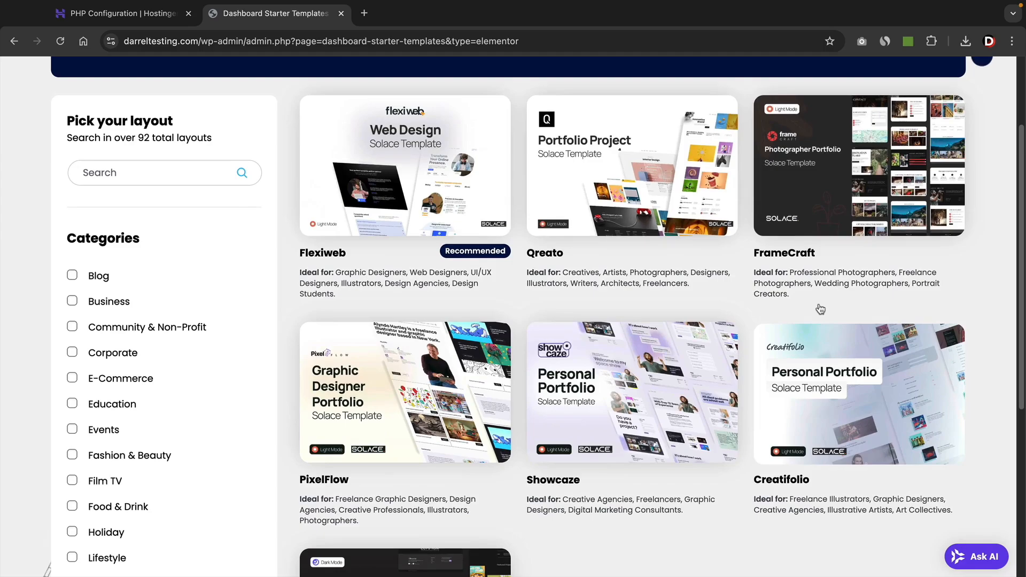
{"action": "scroll", "coordinate": [820, 309], "scroll_direction": "up", "scroll_amount": 1}
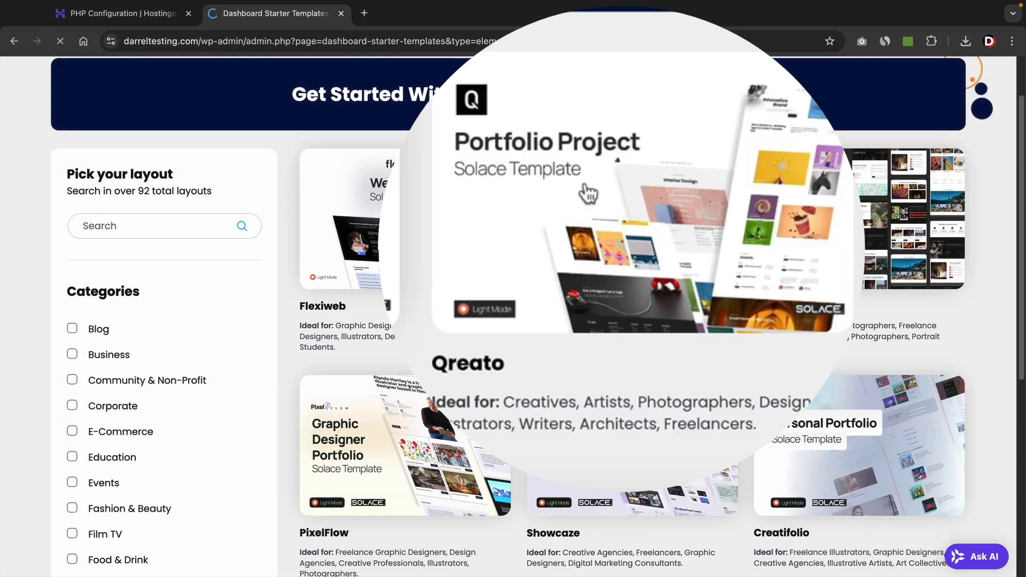
Select the Qreato template and scroll through its portfolio homepage preview.
{"action": "left_click", "coordinate": [591, 202]}
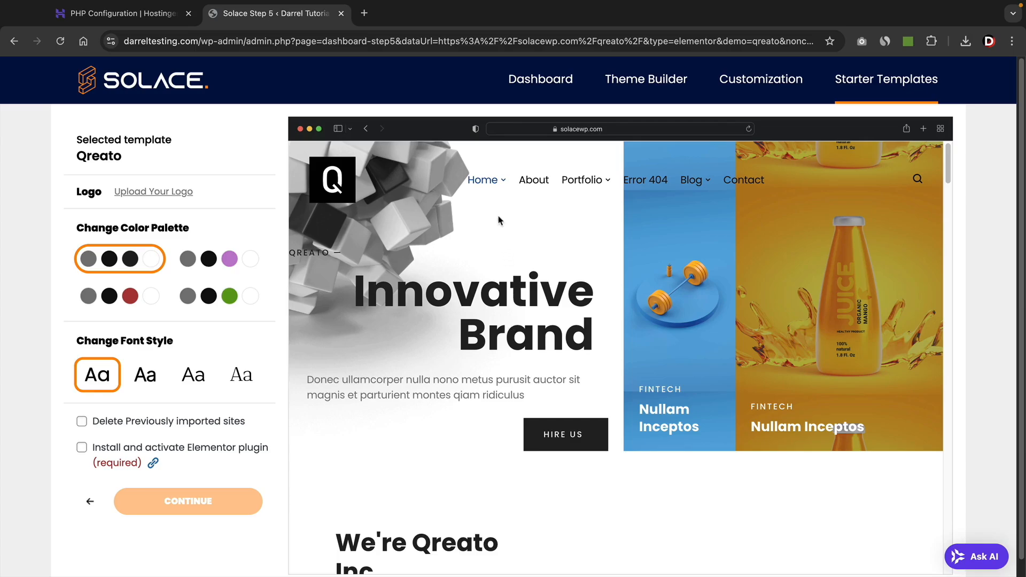
{"action": "mouse_move", "coordinate": [499, 187]}
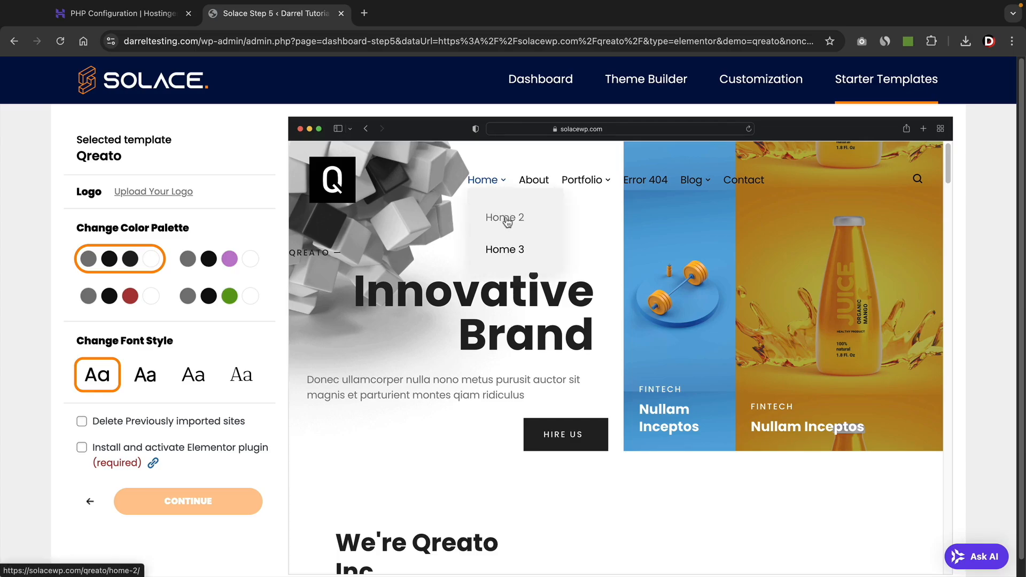
{"action": "mouse_move", "coordinate": [588, 186]}
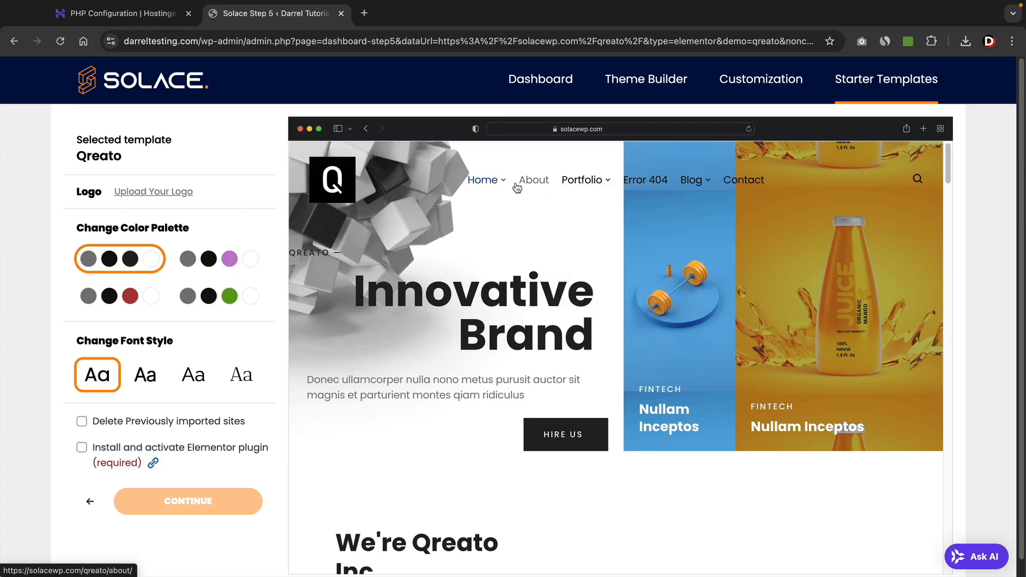
{"action": "scroll", "coordinate": [540, 321], "scroll_direction": "down", "scroll_amount": 5}
{"action": "scroll", "coordinate": [542, 340], "scroll_direction": "down", "scroll_amount": 10}
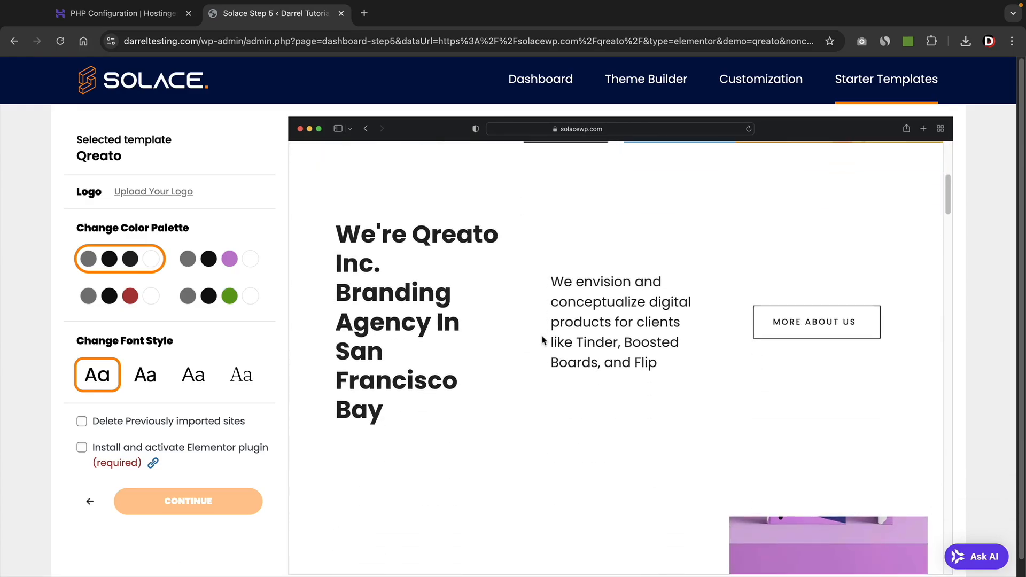
{"action": "scroll", "coordinate": [541, 340], "scroll_direction": "down", "scroll_amount": 10}
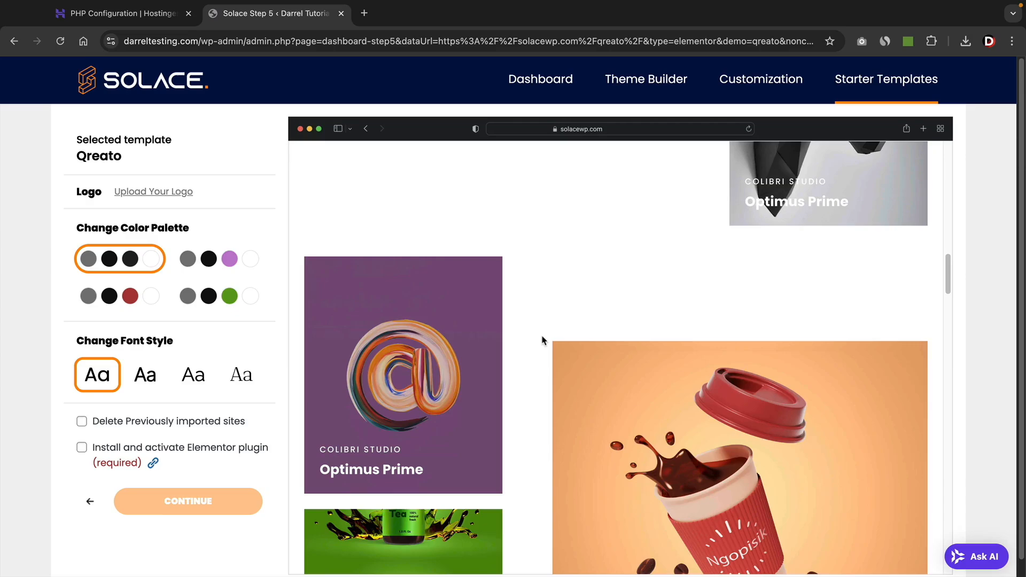
{"action": "scroll", "coordinate": [542, 339], "scroll_direction": "down", "scroll_amount": 10}
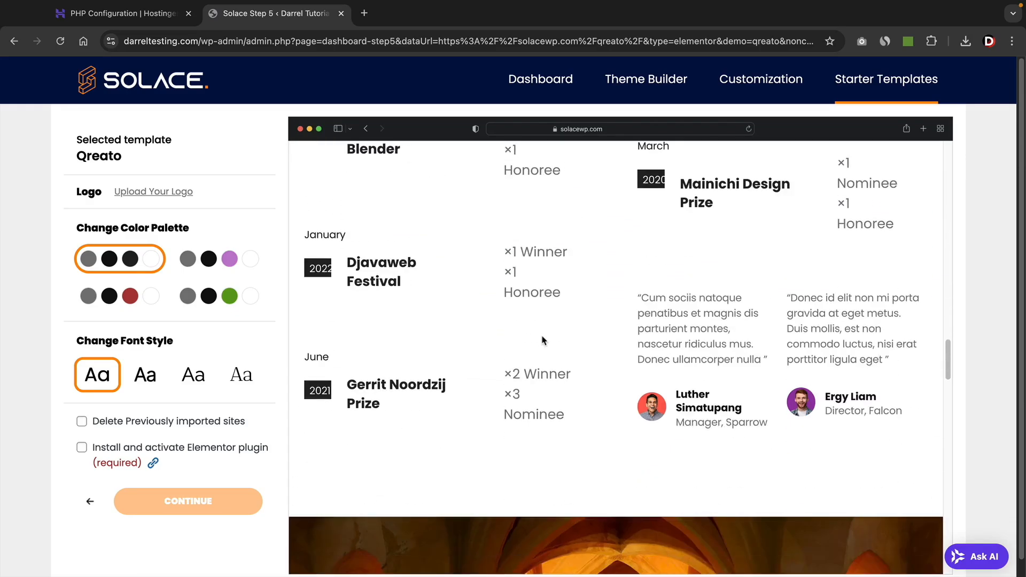
{"action": "scroll", "coordinate": [542, 340], "scroll_direction": "down", "scroll_amount": 10}
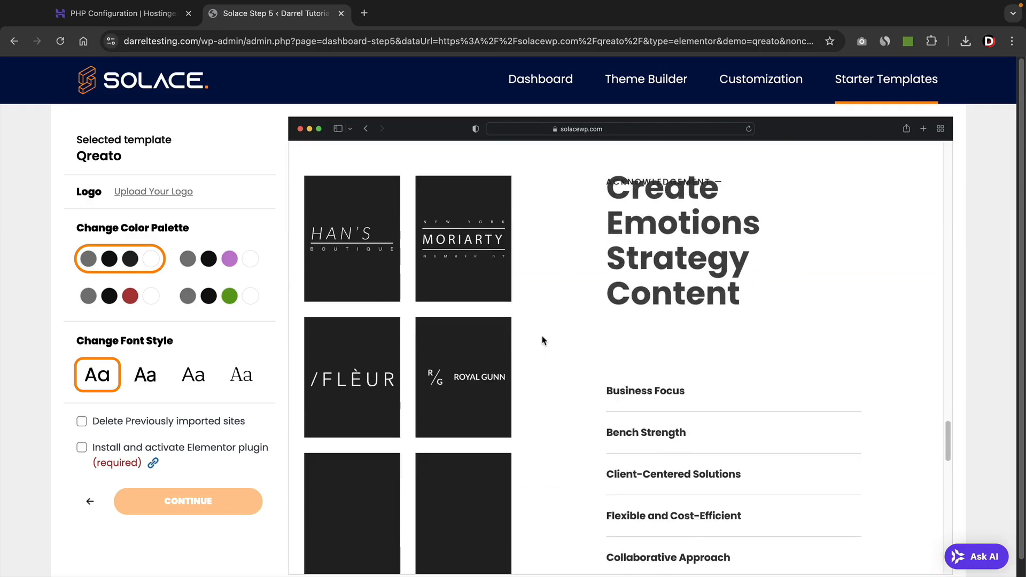
{"action": "scroll", "coordinate": [579, 391], "scroll_direction": "down", "scroll_amount": 9}
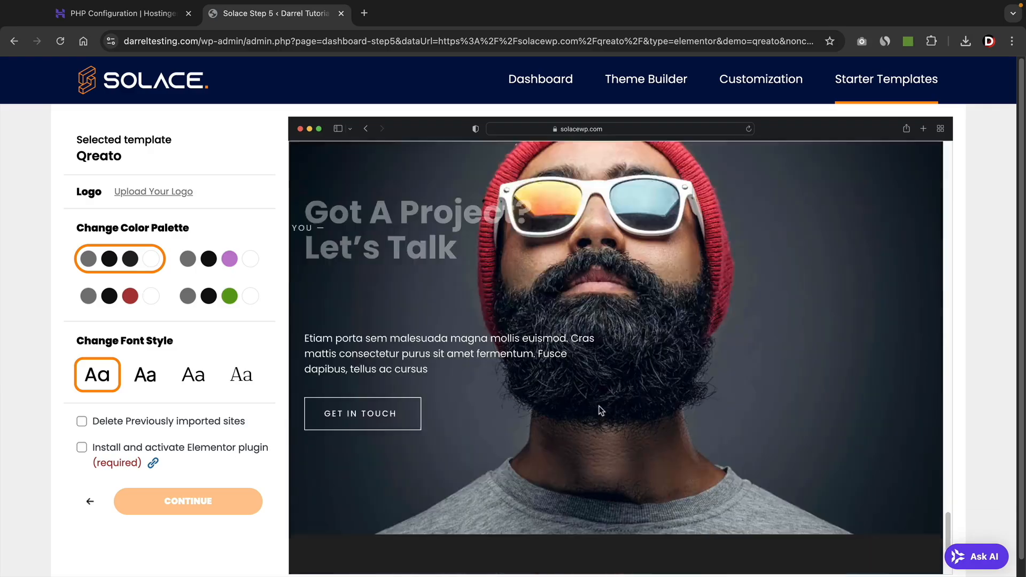
{"action": "left_click_drag", "start_coordinate": [948, 532], "coordinate": [947, 160]}
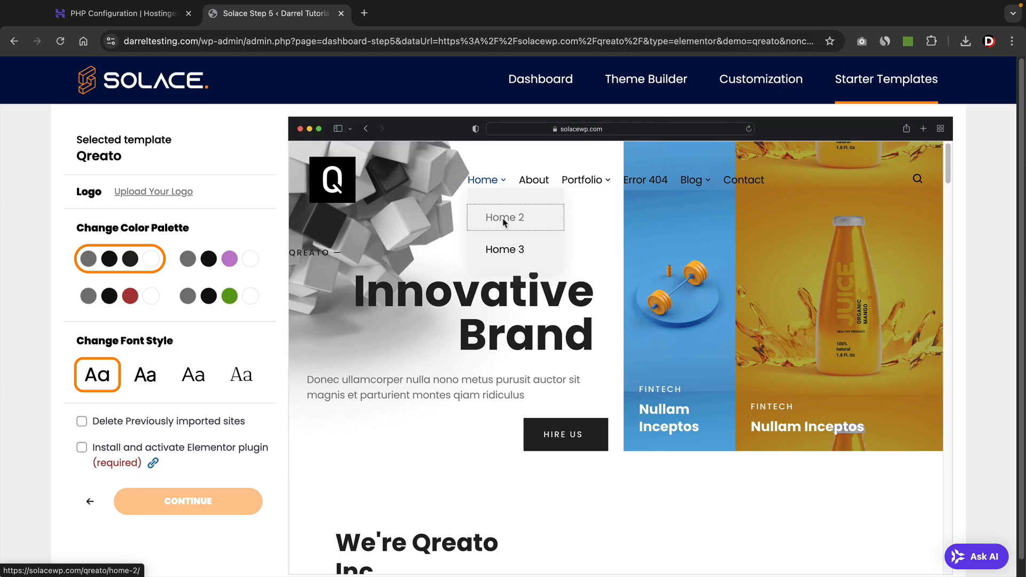
Preview Qreato's Home 2 demo page.
{"action": "left_click", "coordinate": [504, 219]}
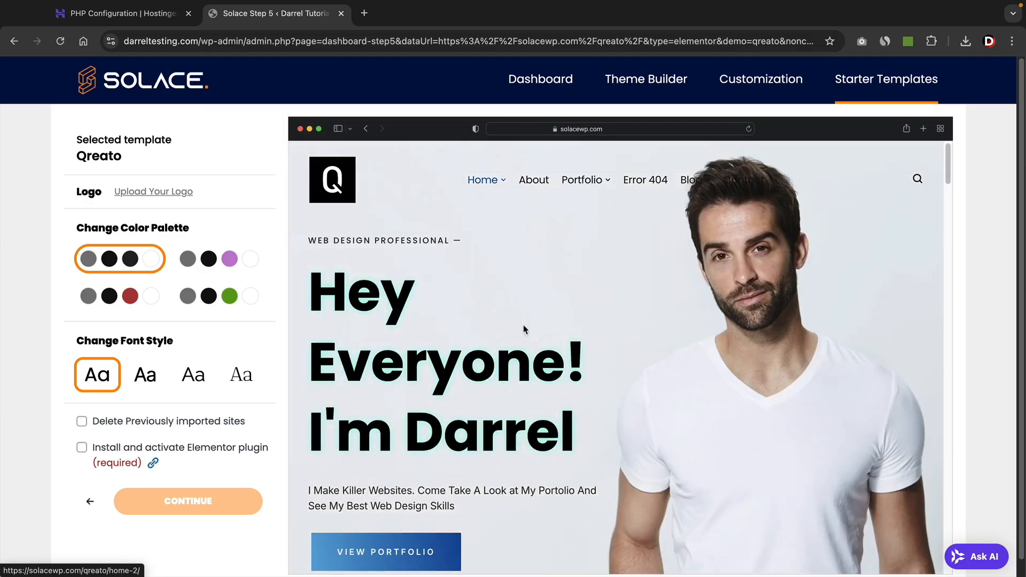
{"action": "scroll", "coordinate": [641, 382], "scroll_direction": "down", "scroll_amount": 1}
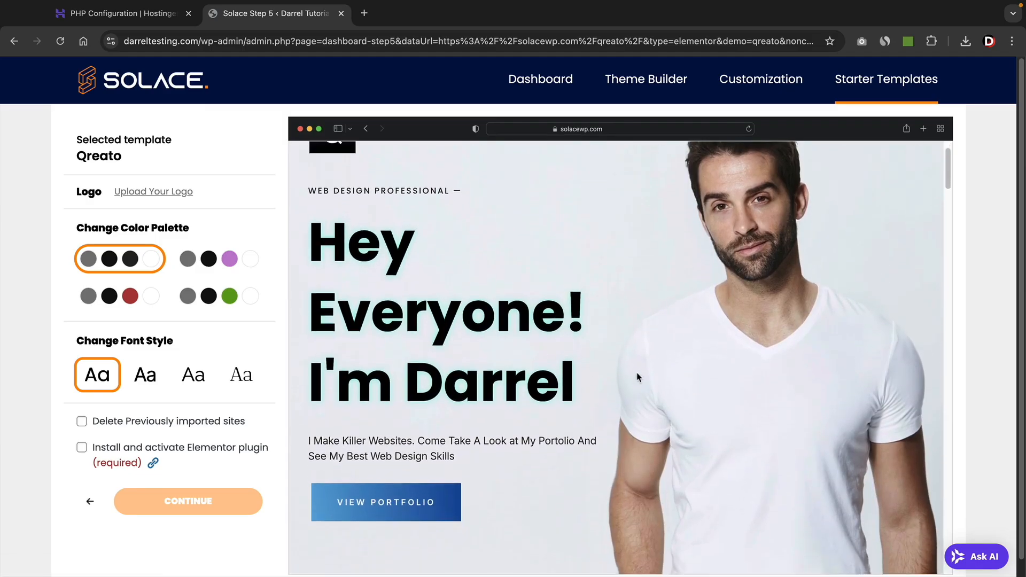
{"action": "scroll", "coordinate": [638, 381], "scroll_direction": "up", "scroll_amount": 1}
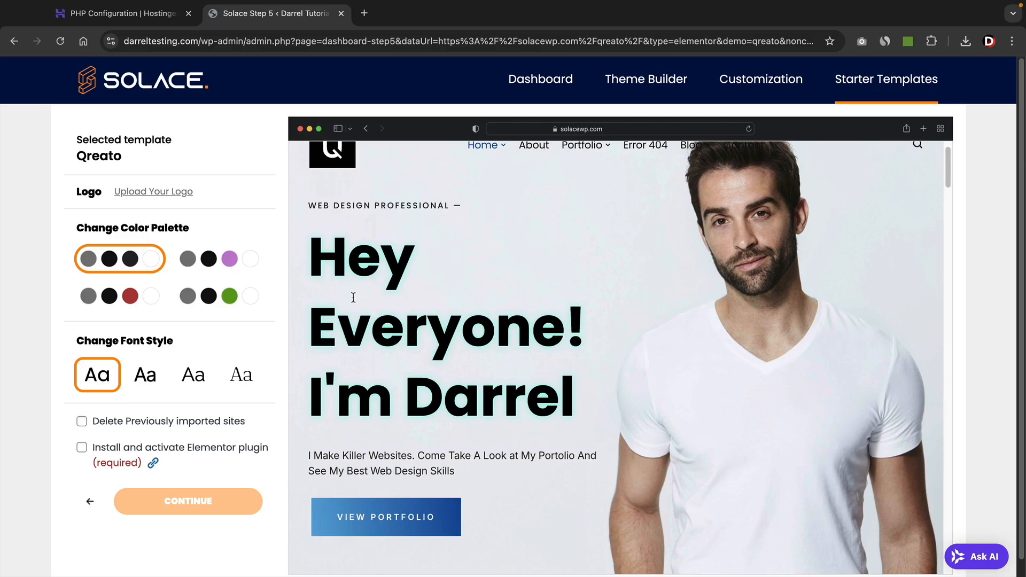
{"action": "scroll", "coordinate": [533, 383], "scroll_direction": "down", "scroll_amount": 10}
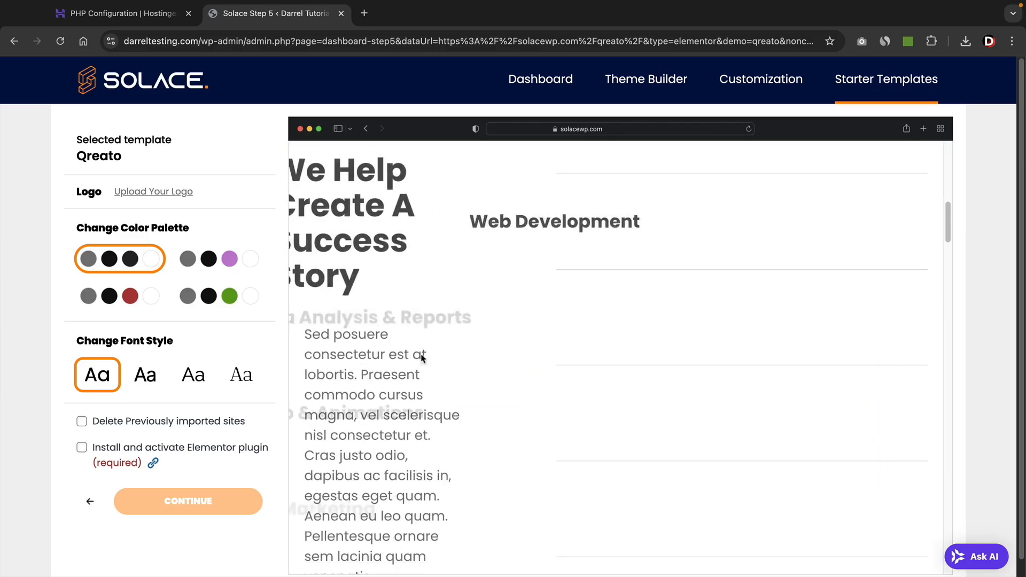
{"action": "scroll", "coordinate": [526, 417], "scroll_direction": "up", "scroll_amount": 10}
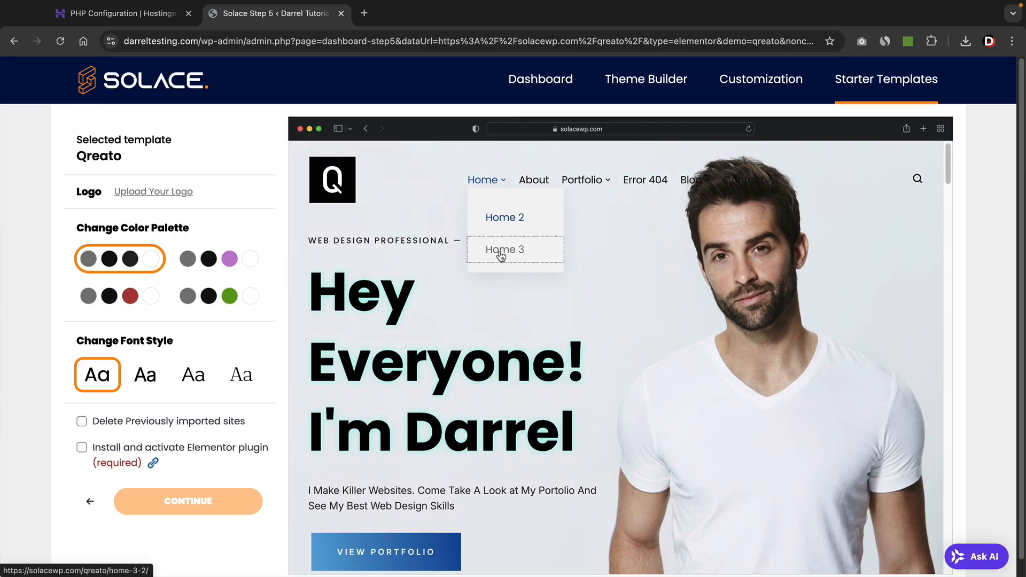
Preview Qreato's Home 3 demo page, scrolling down through it.
{"action": "left_click", "coordinate": [501, 256]}
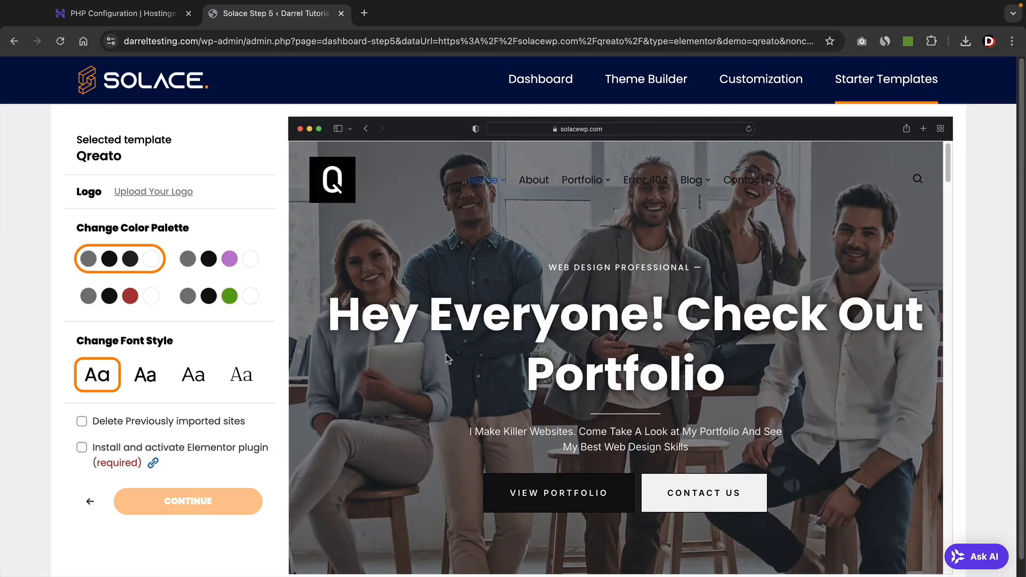
{"action": "scroll", "coordinate": [511, 398], "scroll_direction": "down", "scroll_amount": 7}
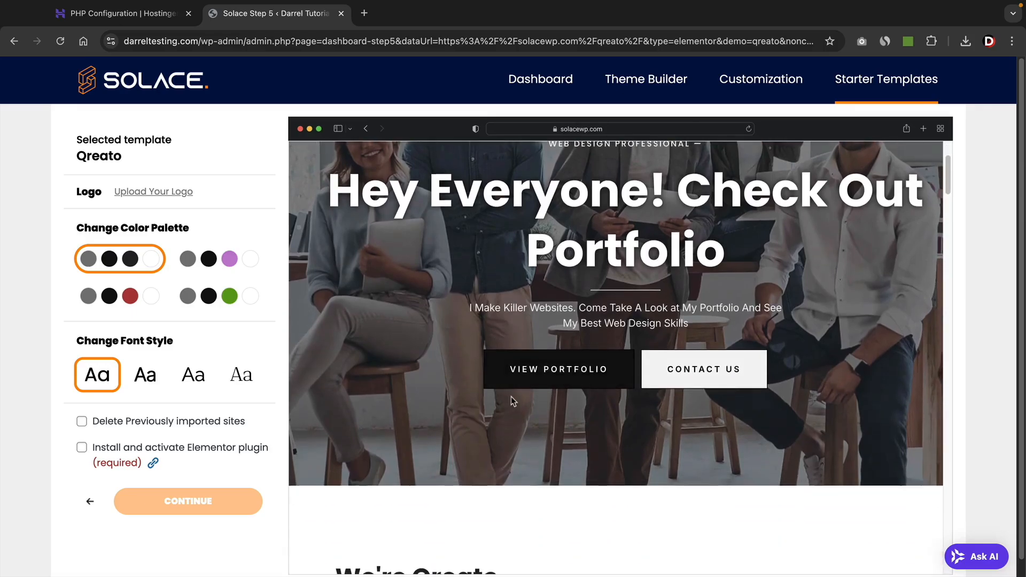
{"action": "scroll", "coordinate": [510, 401], "scroll_direction": "down", "scroll_amount": 8}
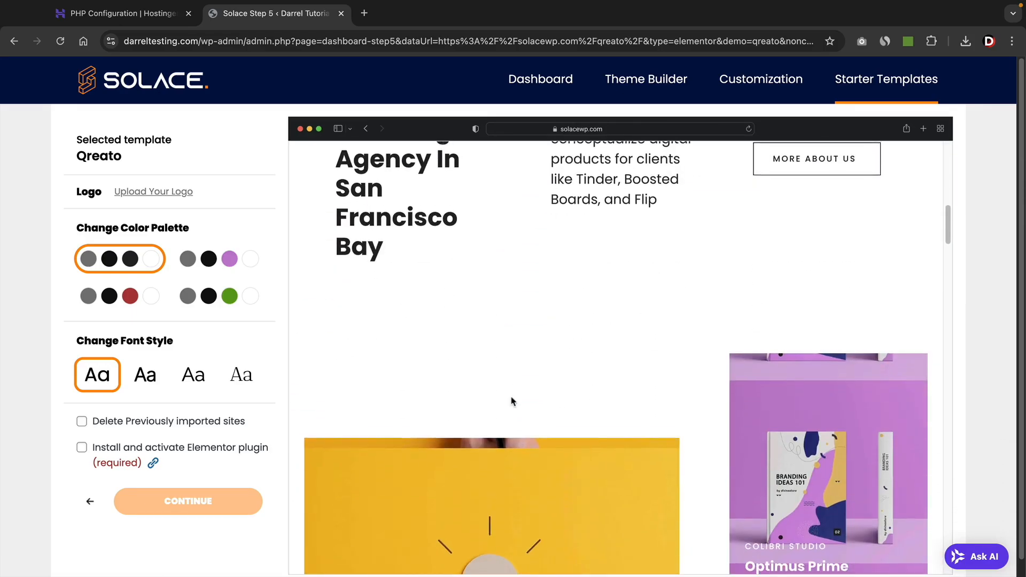
{"action": "scroll", "coordinate": [511, 401], "scroll_direction": "down", "scroll_amount": 8}
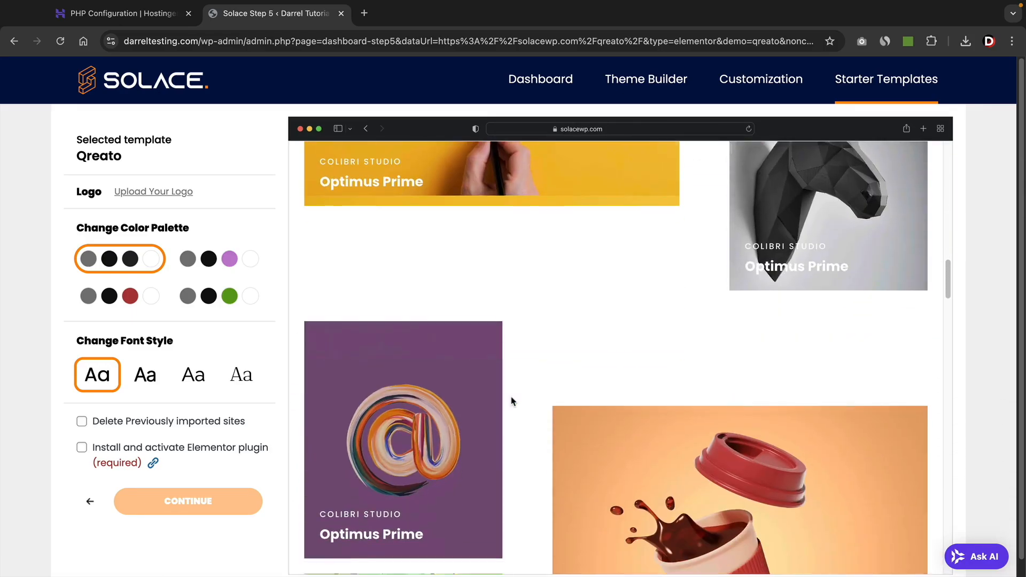
{"action": "scroll", "coordinate": [510, 400], "scroll_direction": "down", "scroll_amount": 8}
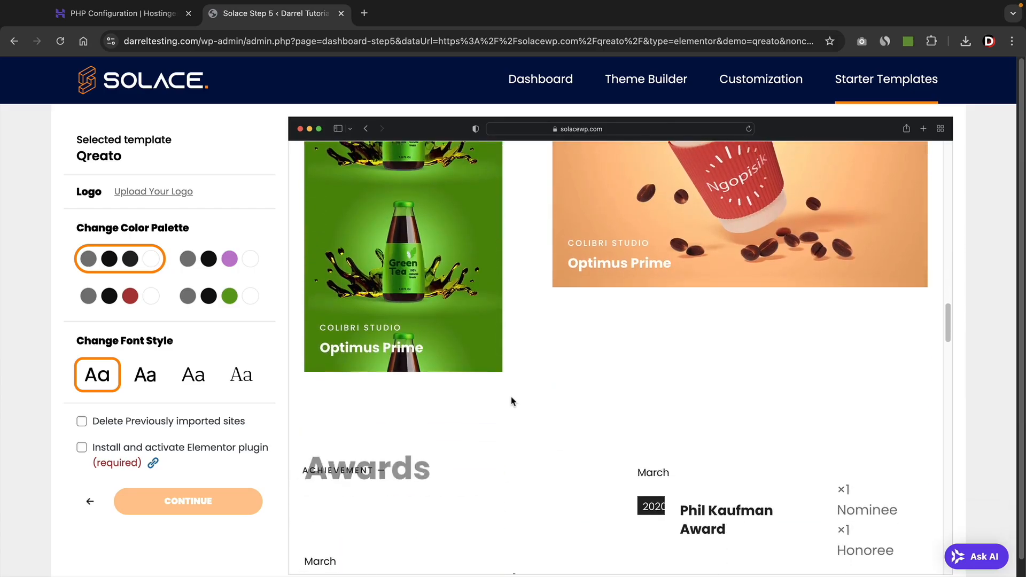
{"action": "left_click_drag", "start_coordinate": [950, 358], "coordinate": [946, 161]}
{"action": "mouse_move", "coordinate": [481, 185]}
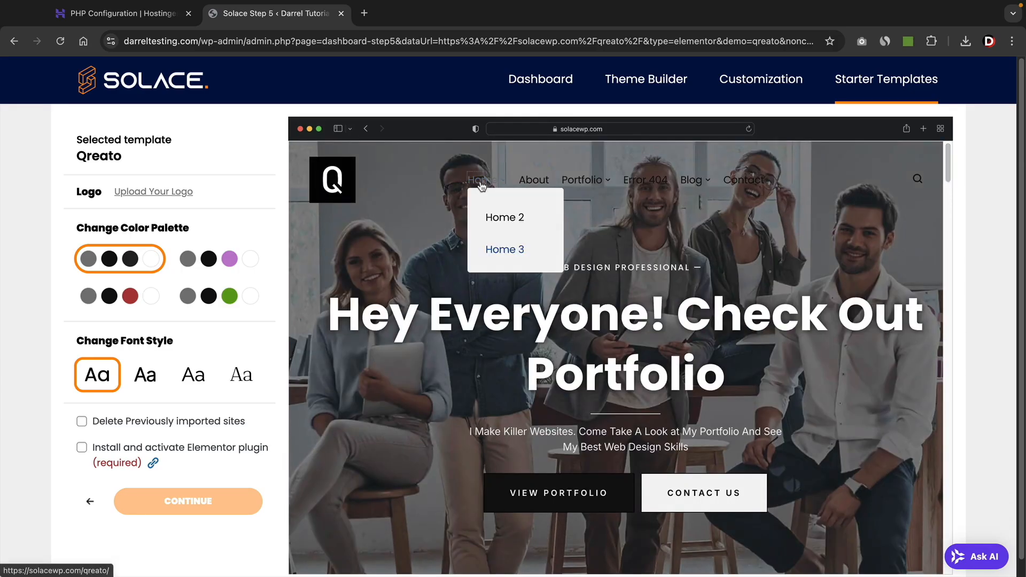
Cycle the Qreato preview through the dark, purple, green and red colour palettes.
{"action": "left_click", "coordinate": [131, 260]}
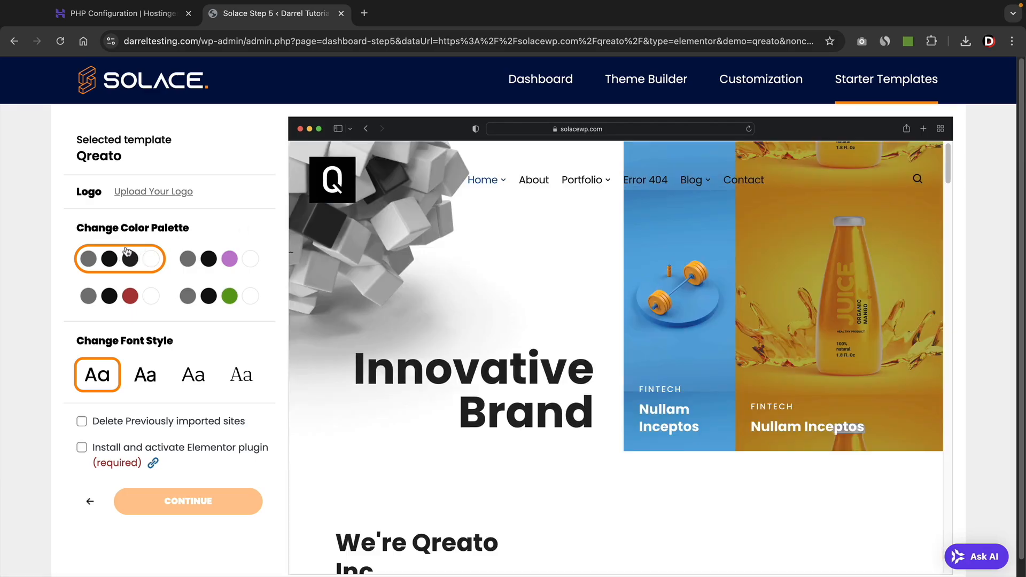
{"action": "left_click", "coordinate": [216, 262]}
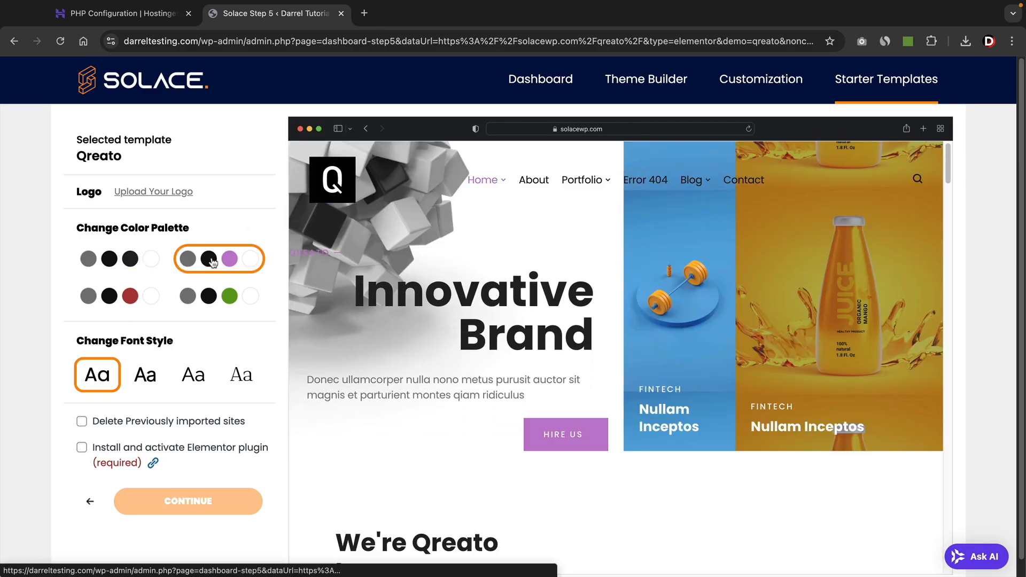
{"action": "left_click", "coordinate": [222, 297]}
{"action": "left_click", "coordinate": [130, 299]}
{"action": "left_click", "coordinate": [131, 261]}
{"action": "left_click", "coordinate": [218, 259]}
{"action": "left_click", "coordinate": [219, 295]}
{"action": "left_click", "coordinate": [159, 299]}
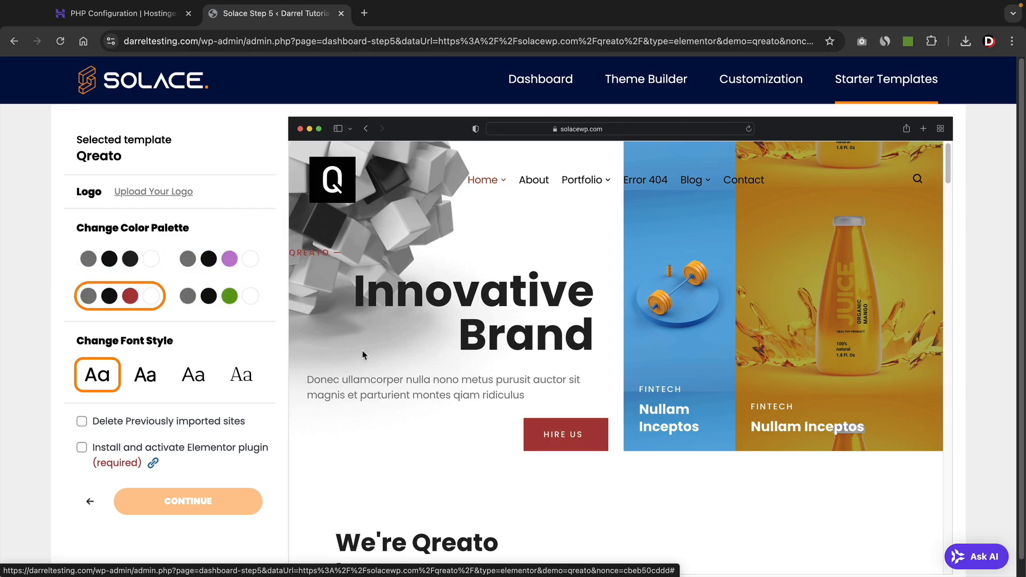
Compare the purple and red palettes on the Awards section, then restore the default dark palette.
{"action": "scroll", "coordinate": [362, 355], "scroll_direction": "down", "scroll_amount": 7}
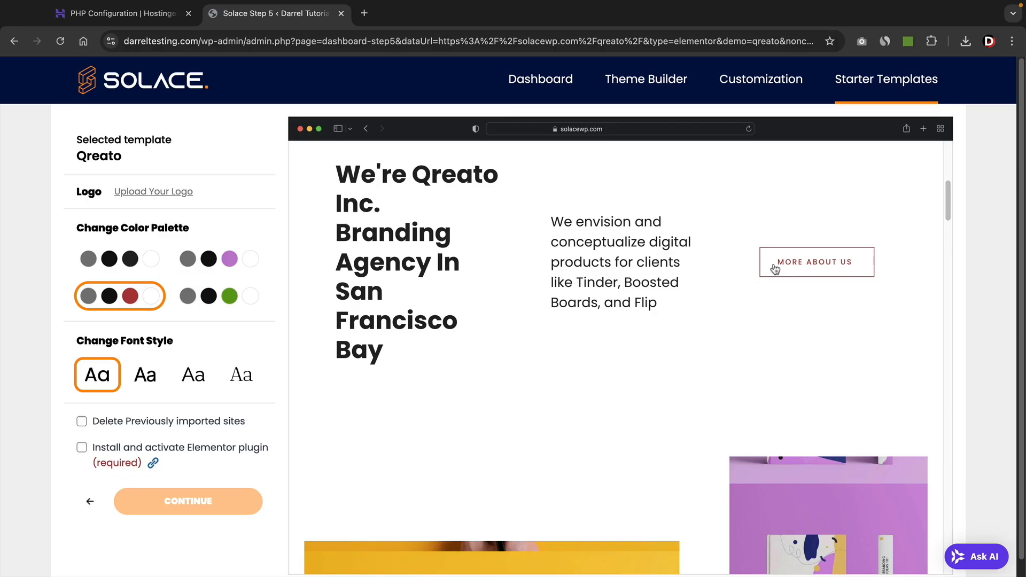
{"action": "scroll", "coordinate": [627, 309], "scroll_direction": "down", "scroll_amount": 15}
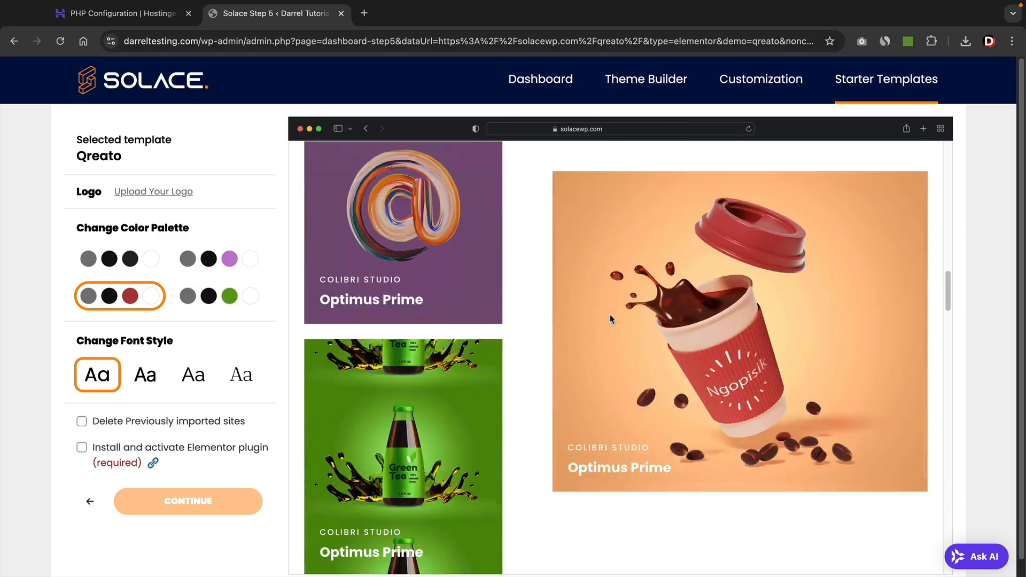
{"action": "scroll", "coordinate": [610, 319], "scroll_direction": "down", "scroll_amount": 5}
{"action": "left_click", "coordinate": [224, 259]}
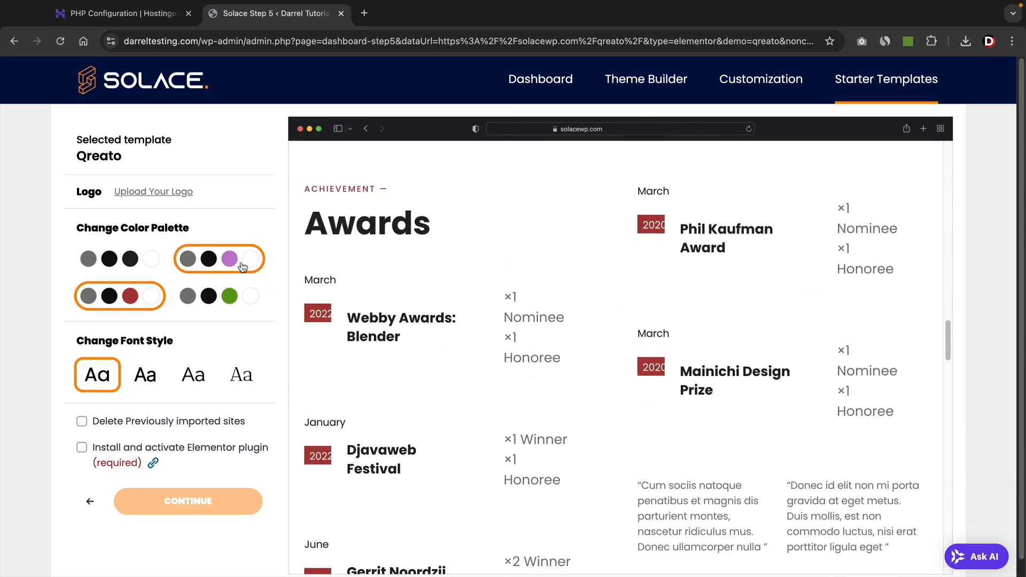
{"action": "left_click", "coordinate": [141, 302]}
{"action": "left_click", "coordinate": [137, 264]}
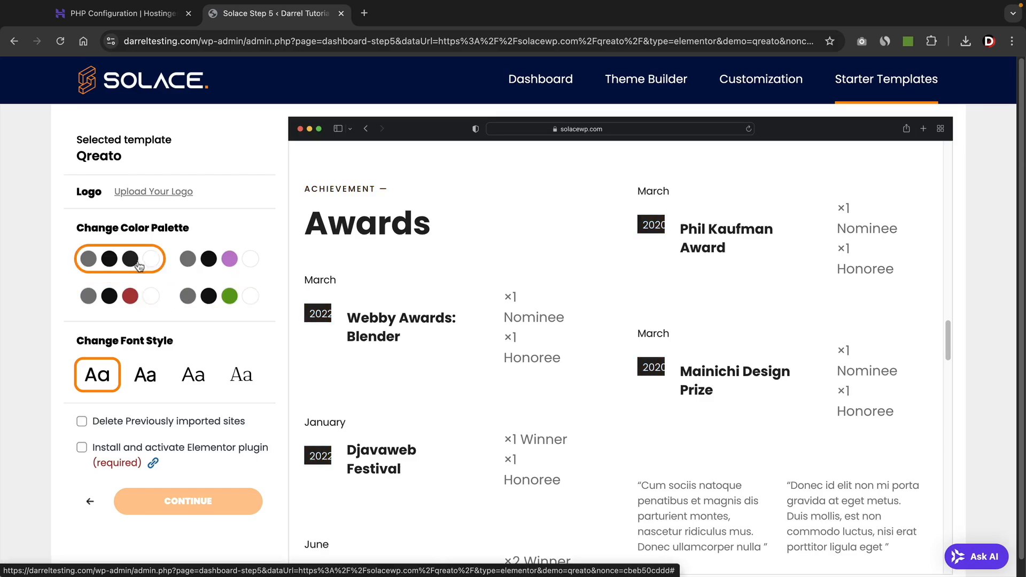
{"action": "scroll", "coordinate": [469, 346], "scroll_direction": "up", "scroll_amount": 10}
{"action": "scroll", "coordinate": [470, 346], "scroll_direction": "up", "scroll_amount": 8}
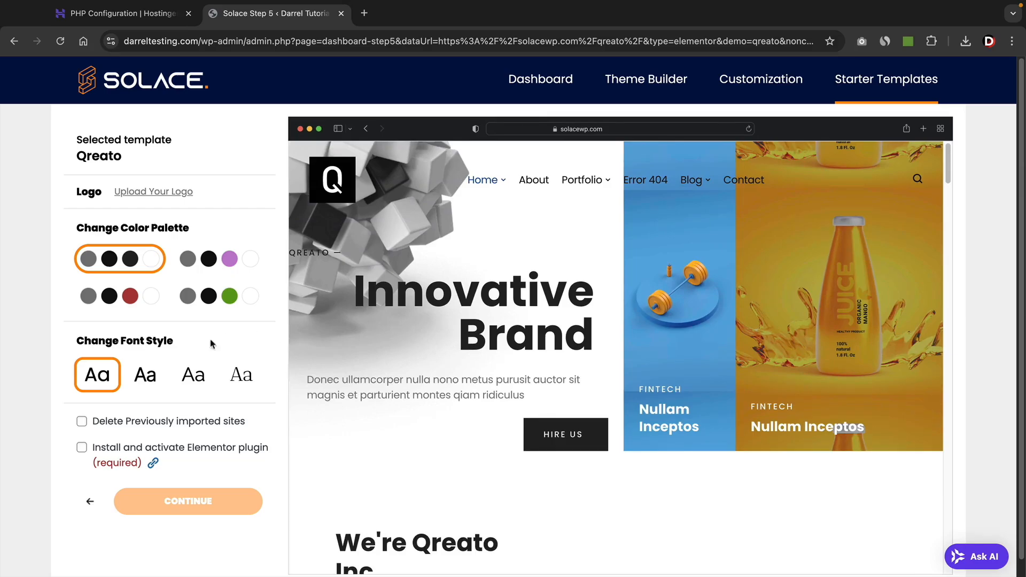
Try the Inter Tight, Raleway and serif font pairings, then restore Poppins & Poppins.
{"action": "left_click", "coordinate": [152, 375]}
{"action": "left_click", "coordinate": [193, 375]}
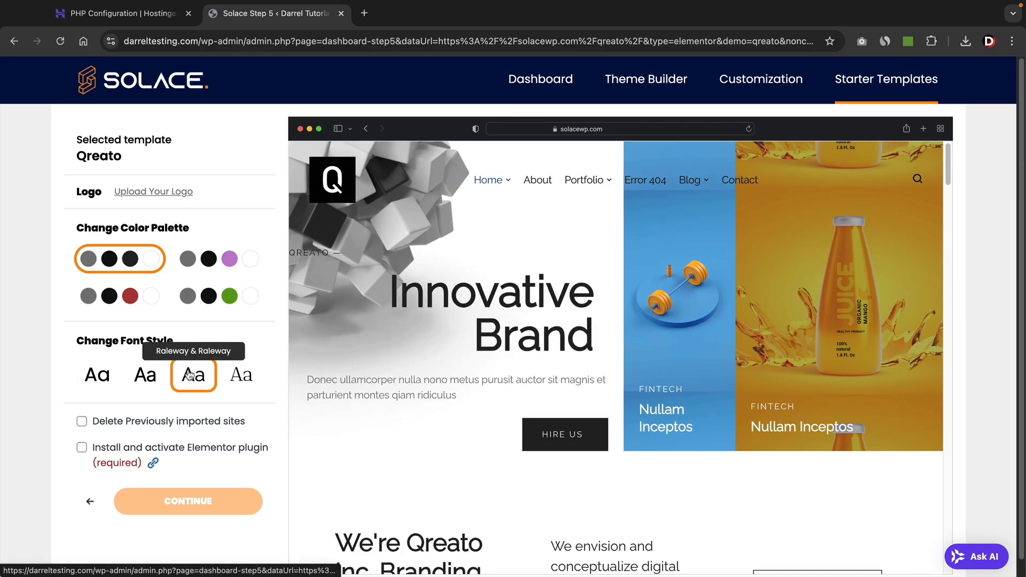
{"action": "left_click", "coordinate": [227, 378]}
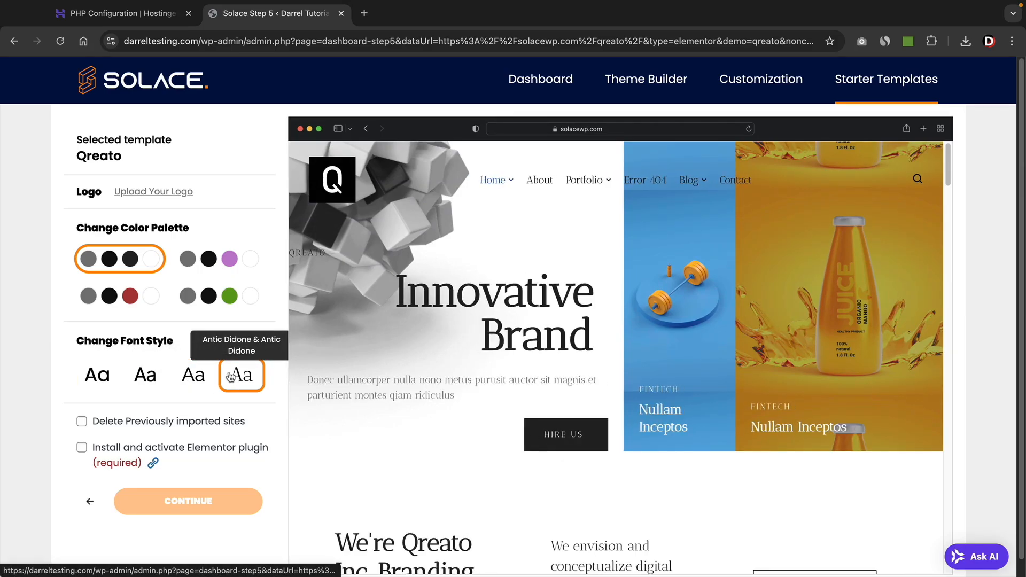
{"action": "left_click", "coordinate": [186, 377]}
{"action": "left_click", "coordinate": [153, 378]}
{"action": "left_click", "coordinate": [105, 376]}
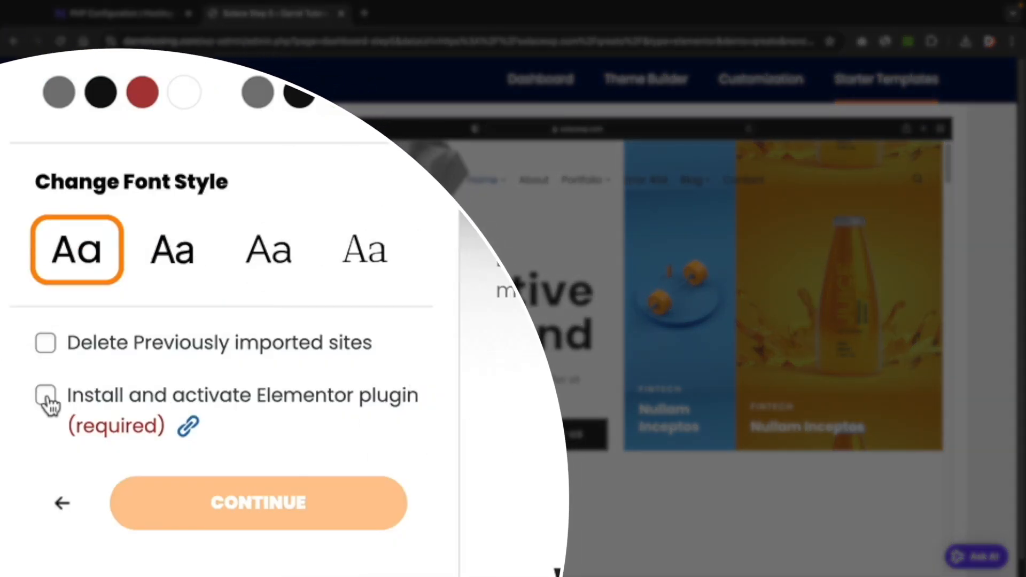
Opt to install and activate Elementor and start the Qreato template import.
{"action": "left_click", "coordinate": [46, 395]}
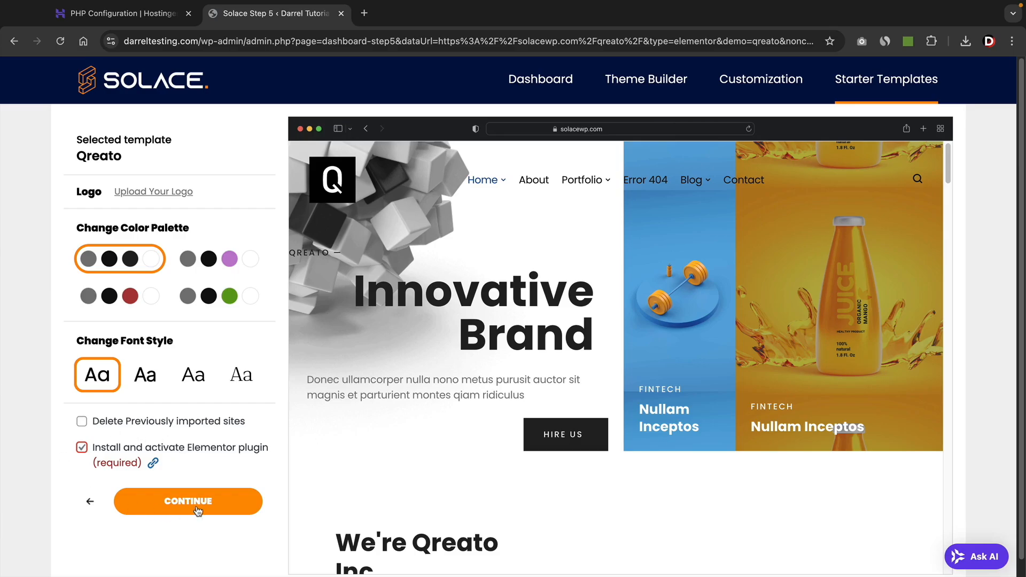
{"action": "left_click", "coordinate": [200, 508]}
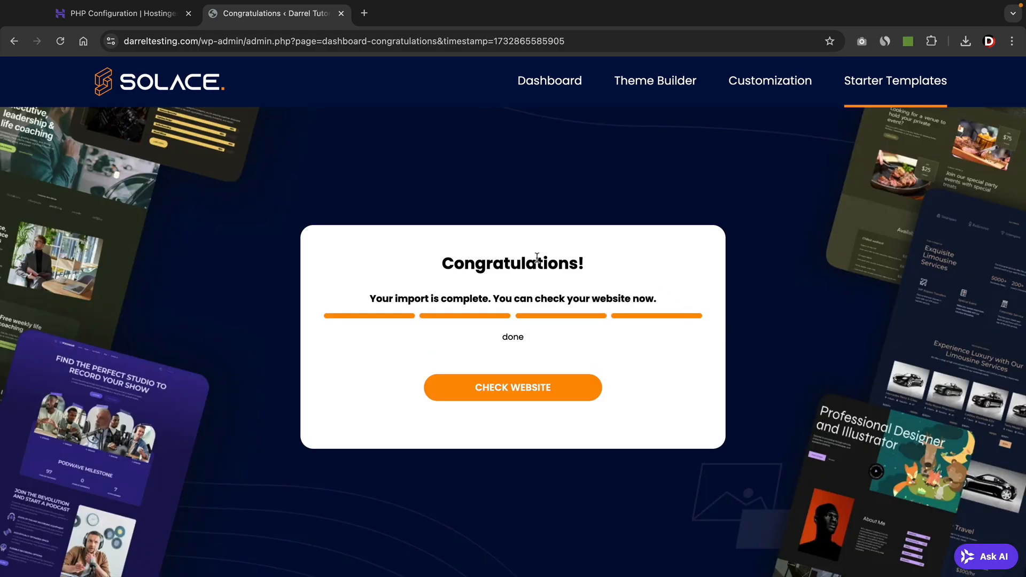
{"action": "left_click", "coordinate": [517, 394]}
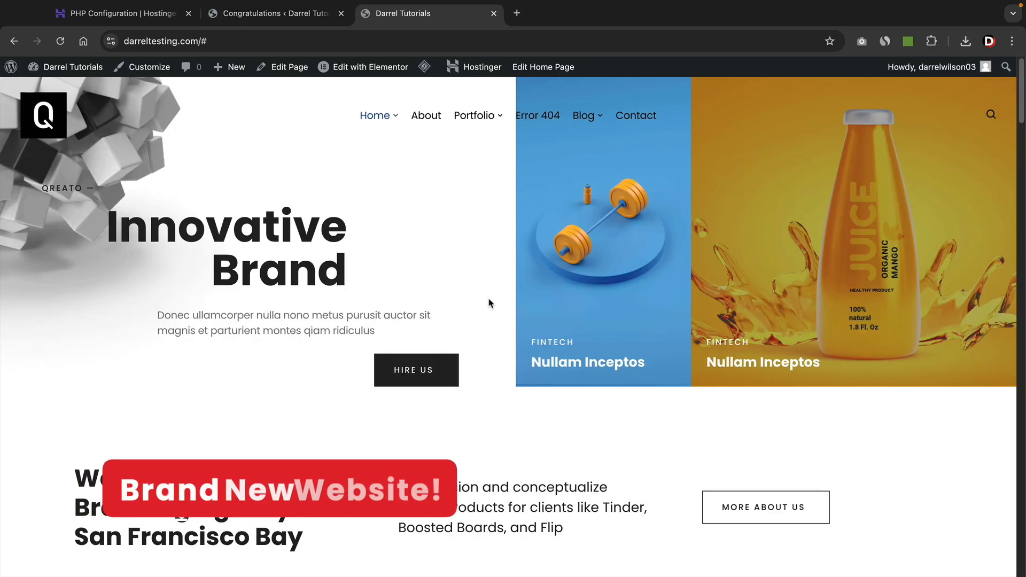
{"action": "scroll", "coordinate": [494, 303], "scroll_direction": "down", "scroll_amount": 5}
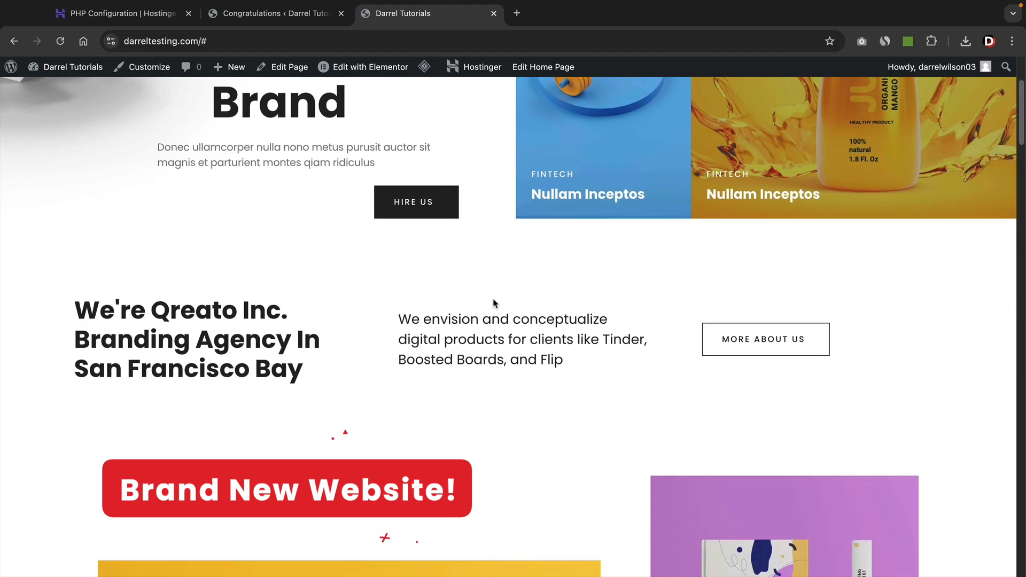
{"action": "scroll", "coordinate": [493, 304], "scroll_direction": "down", "scroll_amount": 5}
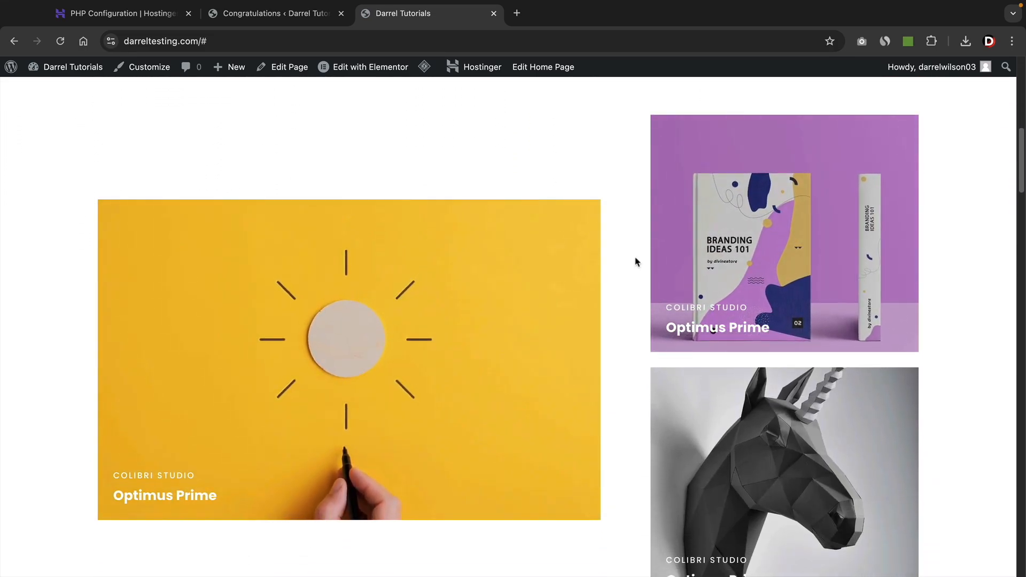
{"action": "scroll", "coordinate": [778, 229], "scroll_direction": "down", "scroll_amount": 10}
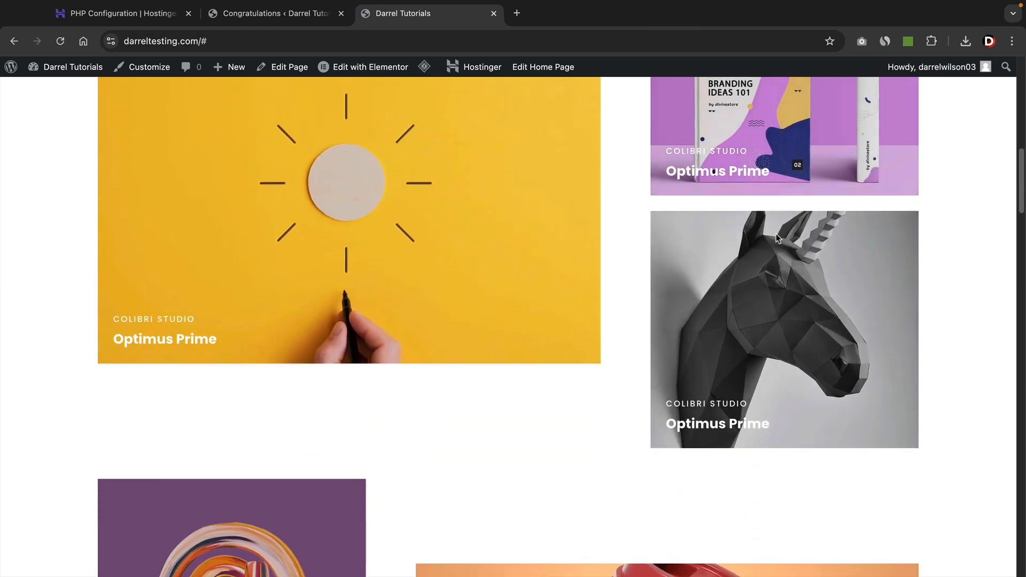
{"action": "scroll", "coordinate": [778, 240], "scroll_direction": "down", "scroll_amount": 8}
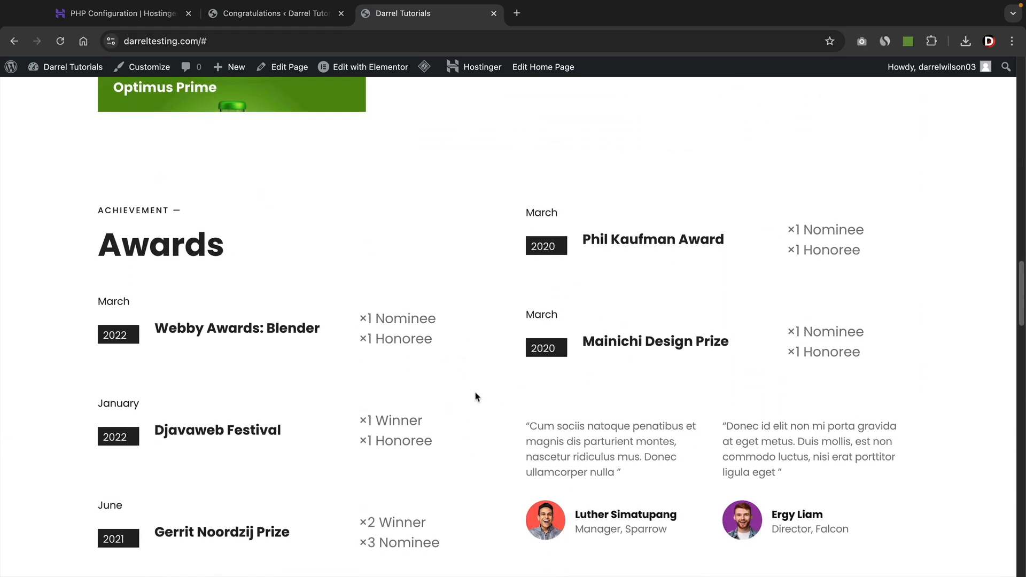
{"action": "scroll", "coordinate": [477, 397], "scroll_direction": "down", "scroll_amount": 3}
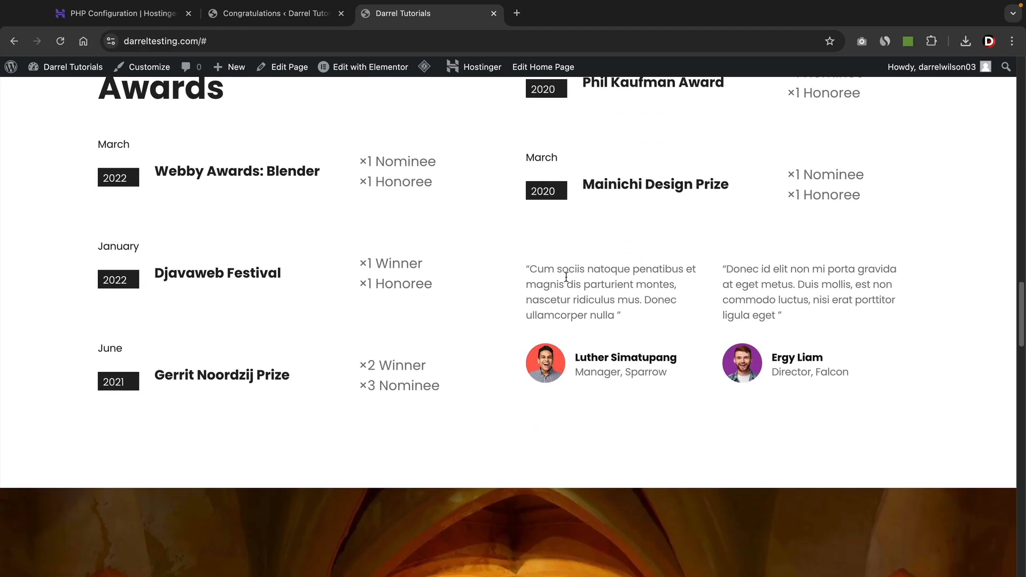
{"action": "scroll", "coordinate": [444, 365], "scroll_direction": "down", "scroll_amount": 7}
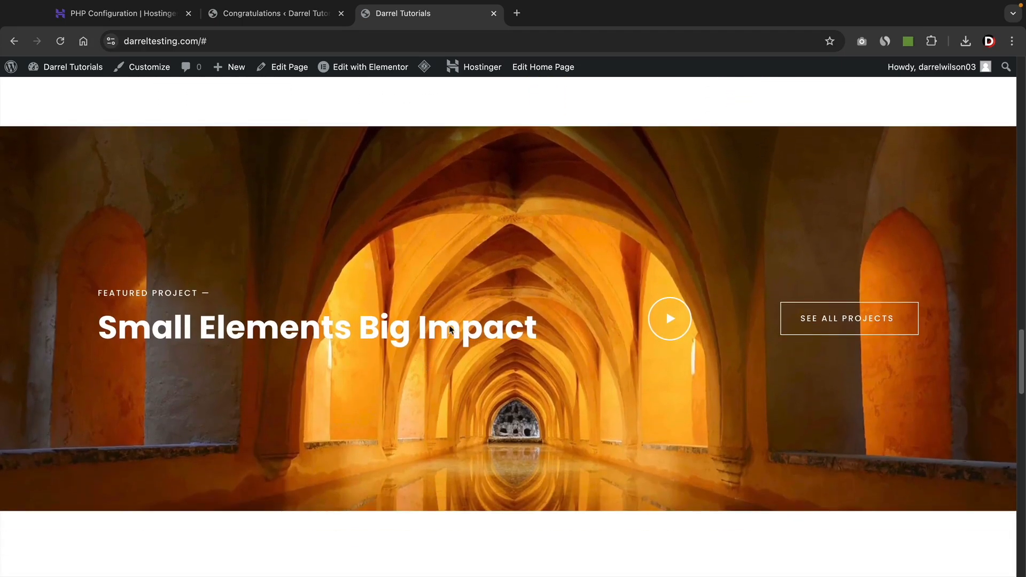
{"action": "scroll", "coordinate": [580, 368], "scroll_direction": "down", "scroll_amount": 8}
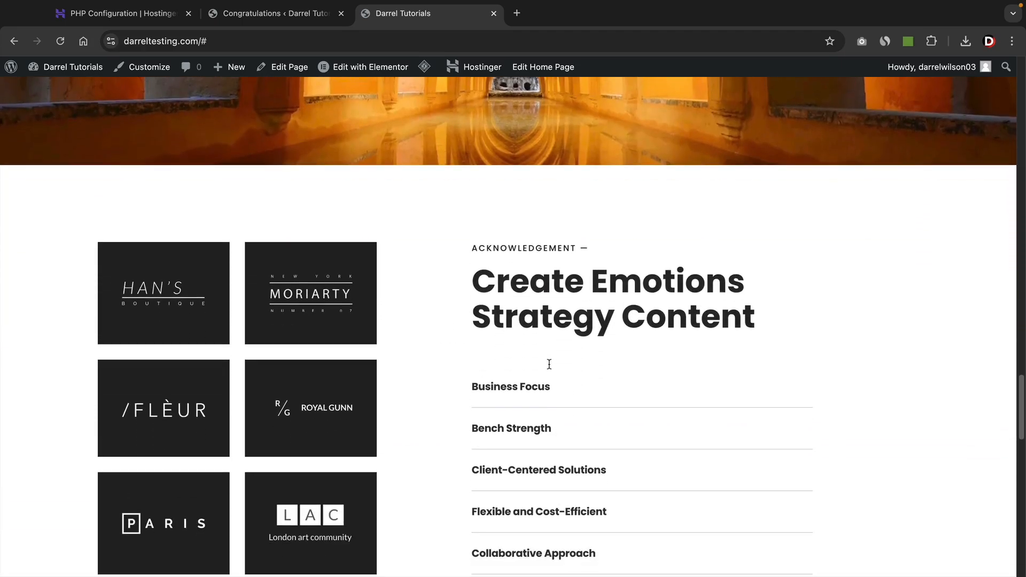
{"action": "scroll", "coordinate": [554, 370], "scroll_direction": "up", "scroll_amount": 1}
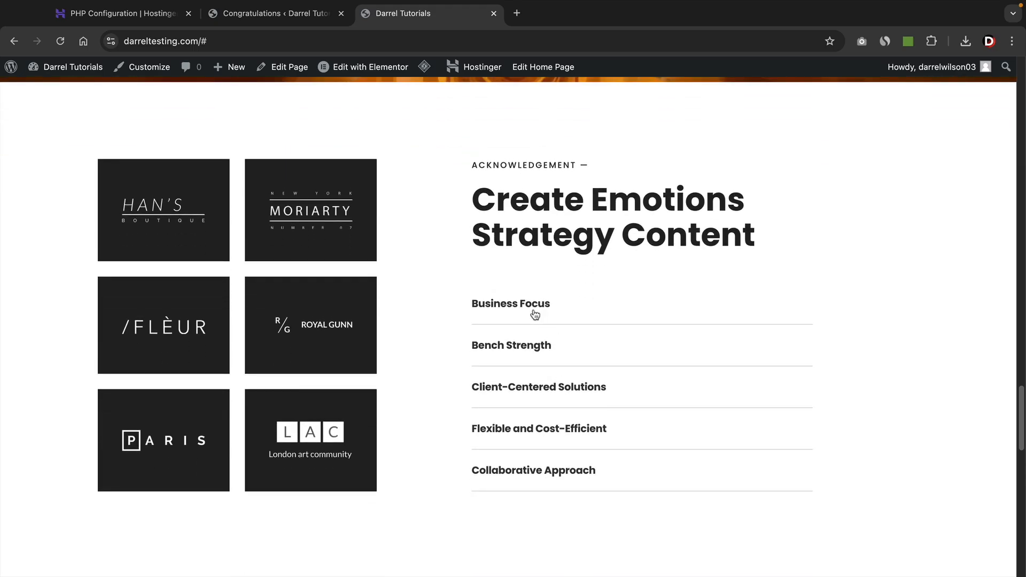
{"action": "scroll", "coordinate": [575, 363], "scroll_direction": "down", "scroll_amount": 7}
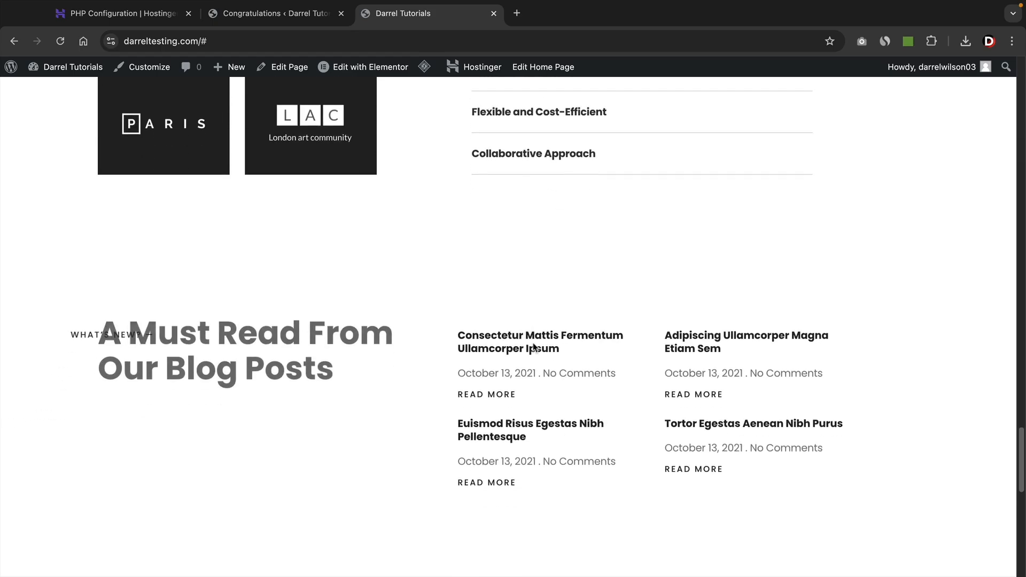
{"action": "scroll", "coordinate": [464, 324], "scroll_direction": "down", "scroll_amount": 6}
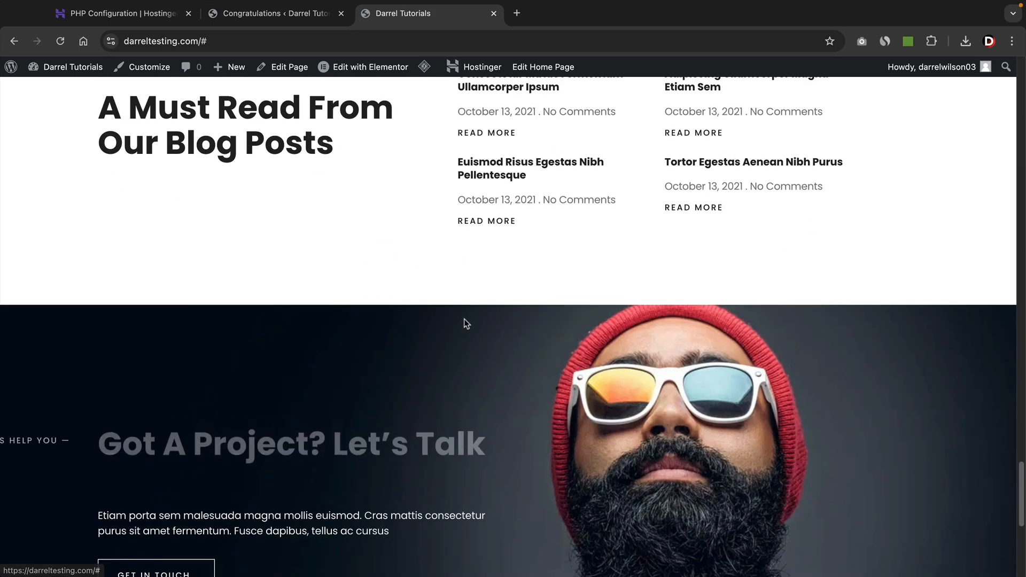
{"action": "scroll", "coordinate": [467, 259], "scroll_direction": "down", "scroll_amount": 3}
{"action": "scroll", "coordinate": [458, 309], "scroll_direction": "down", "scroll_amount": 1}
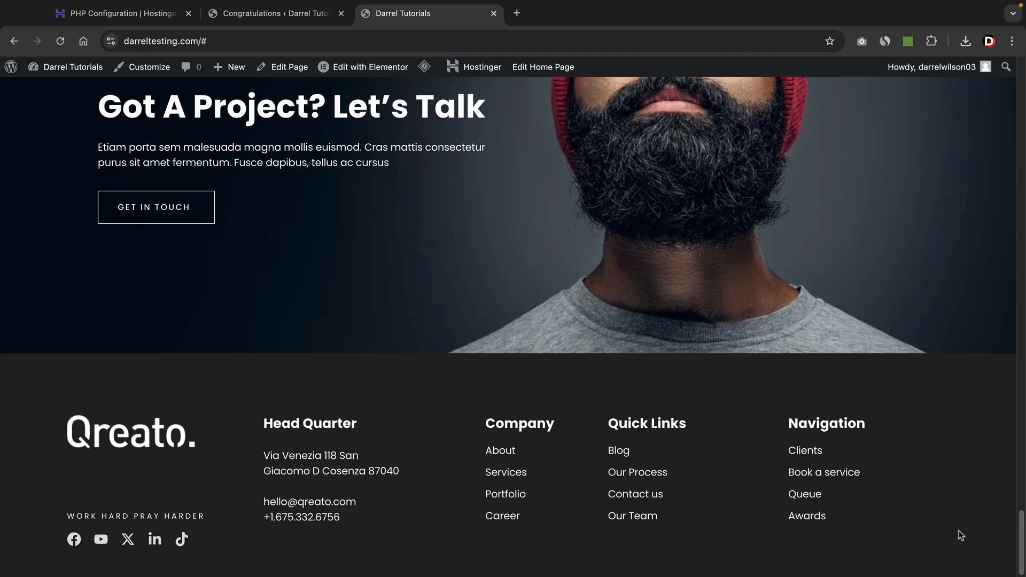
{"action": "left_click_drag", "start_coordinate": [1022, 541], "coordinate": [989, 80]}
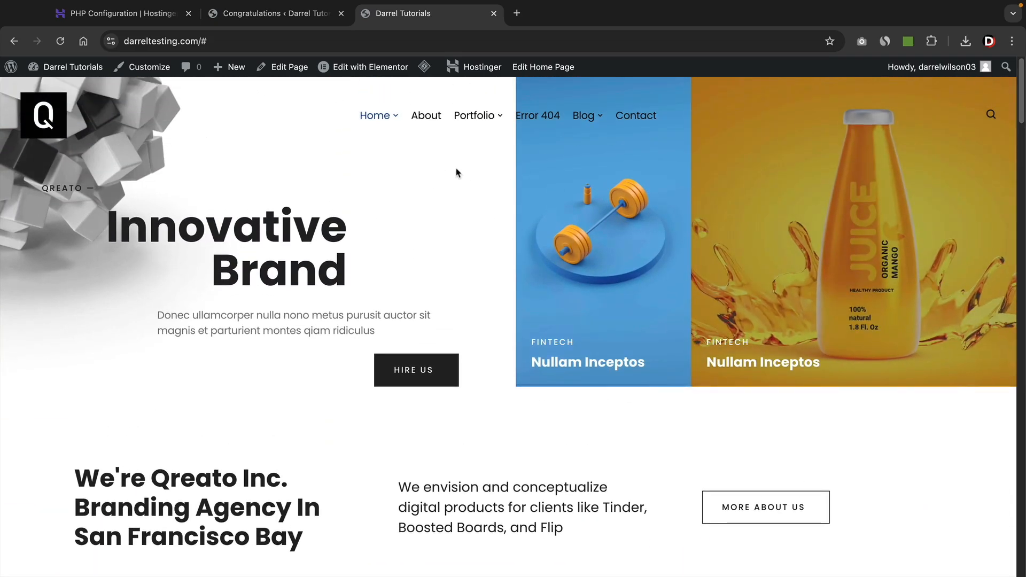
{"action": "mouse_move", "coordinate": [392, 127]}
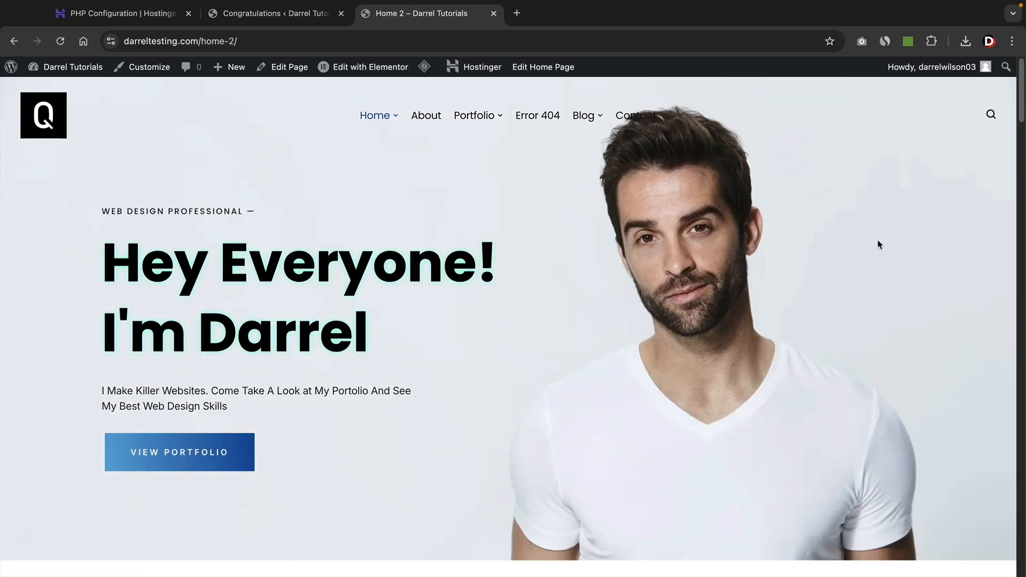
Browse Home 2, then Home 3 with its 'Hey Everyone! Check Out Portfolio' hero and Awards.
{"action": "left_click_drag", "start_coordinate": [1021, 106], "coordinate": [1022, 323]}
{"action": "left_click_drag", "start_coordinate": [1020, 323], "coordinate": [1008, 111]}
{"action": "scroll", "coordinate": [582, 212], "scroll_direction": "up", "scroll_amount": 1}
{"action": "mouse_move", "coordinate": [382, 118]}
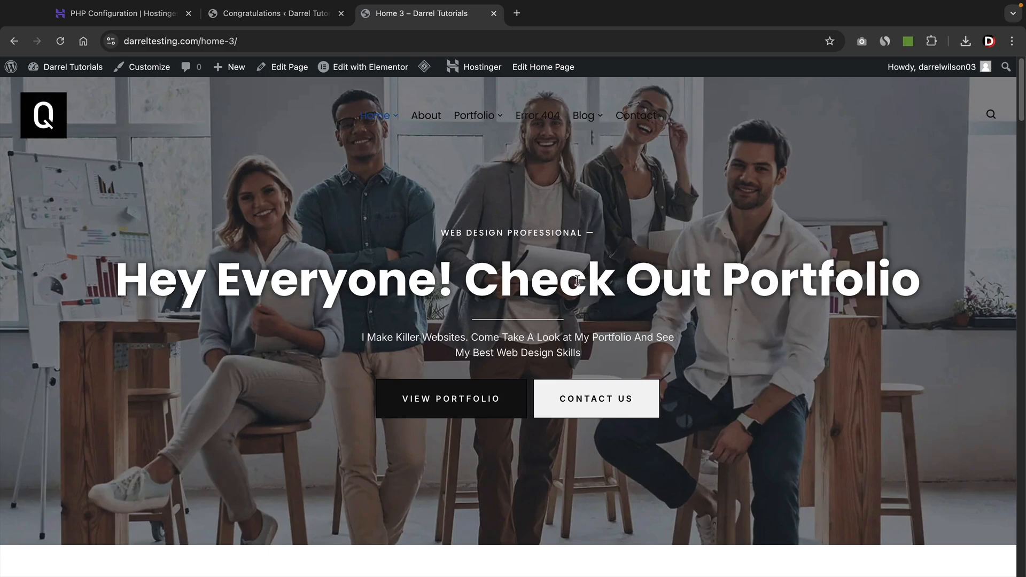
{"action": "scroll", "coordinate": [726, 316], "scroll_direction": "down", "scroll_amount": 8}
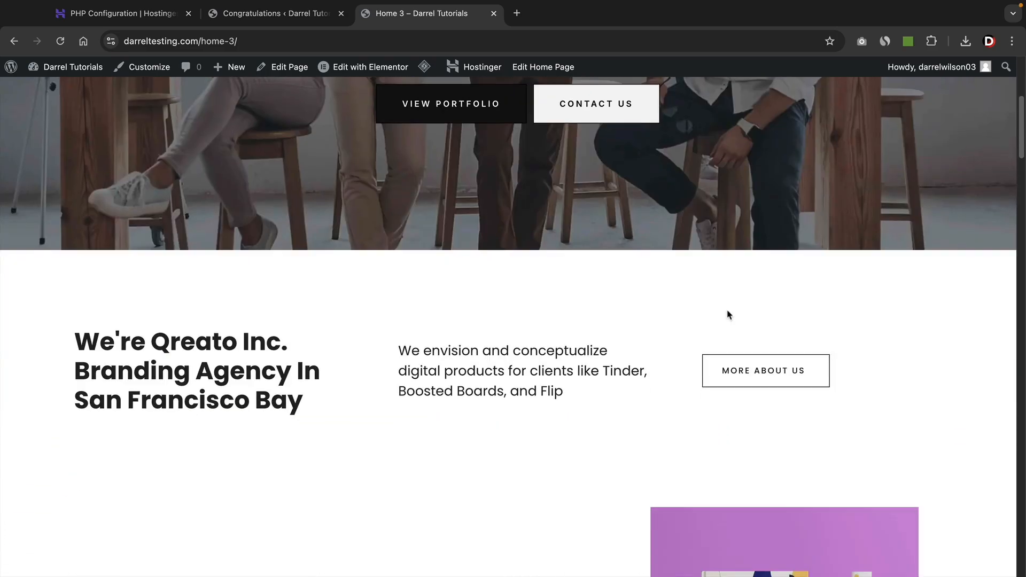
{"action": "scroll", "coordinate": [728, 315], "scroll_direction": "down", "scroll_amount": 10}
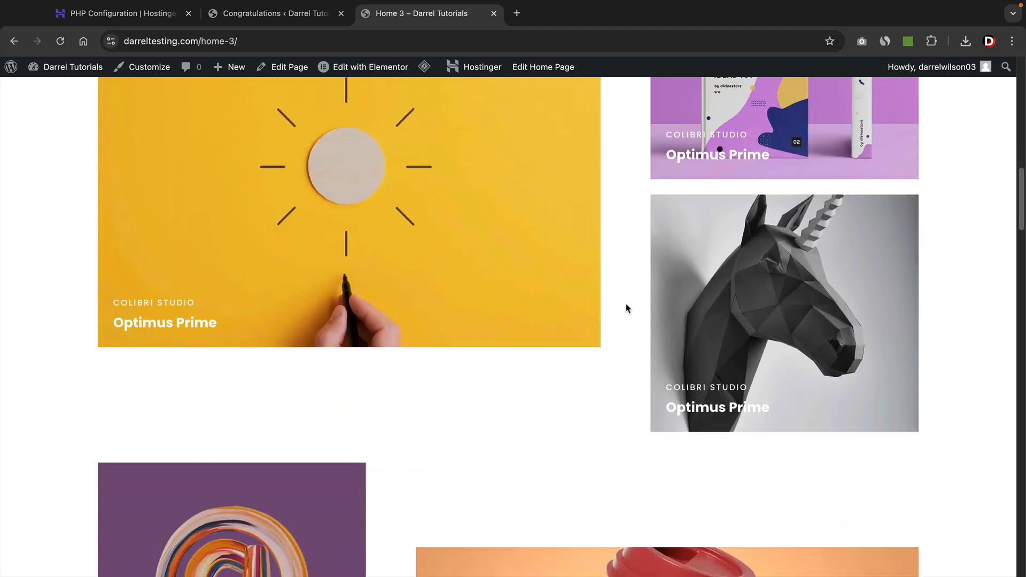
{"action": "scroll", "coordinate": [627, 308], "scroll_direction": "down", "scroll_amount": 13}
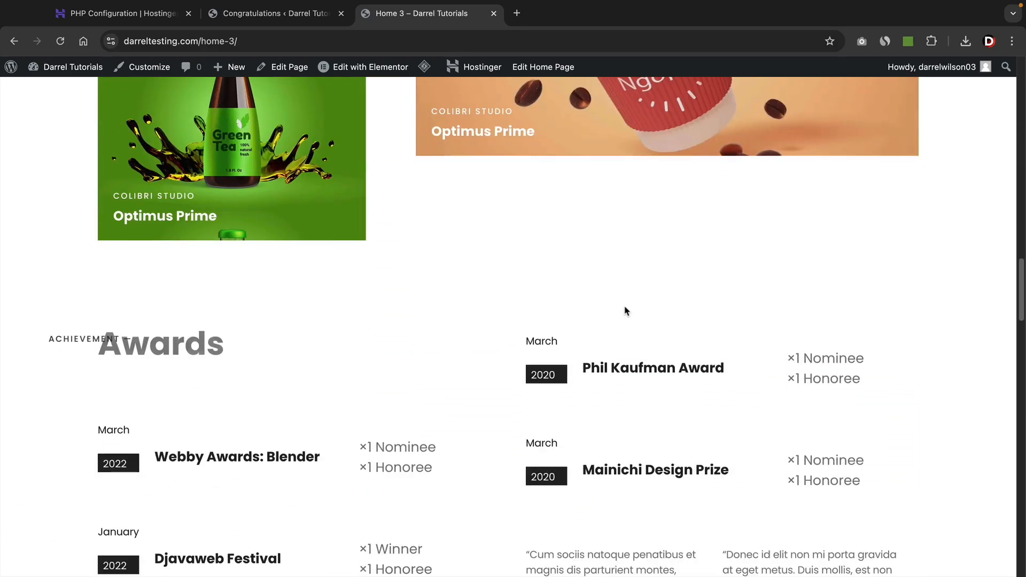
{"action": "scroll", "coordinate": [626, 311], "scroll_direction": "down", "scroll_amount": 2}
{"action": "left_click_drag", "start_coordinate": [1014, 337], "coordinate": [1023, 98]}
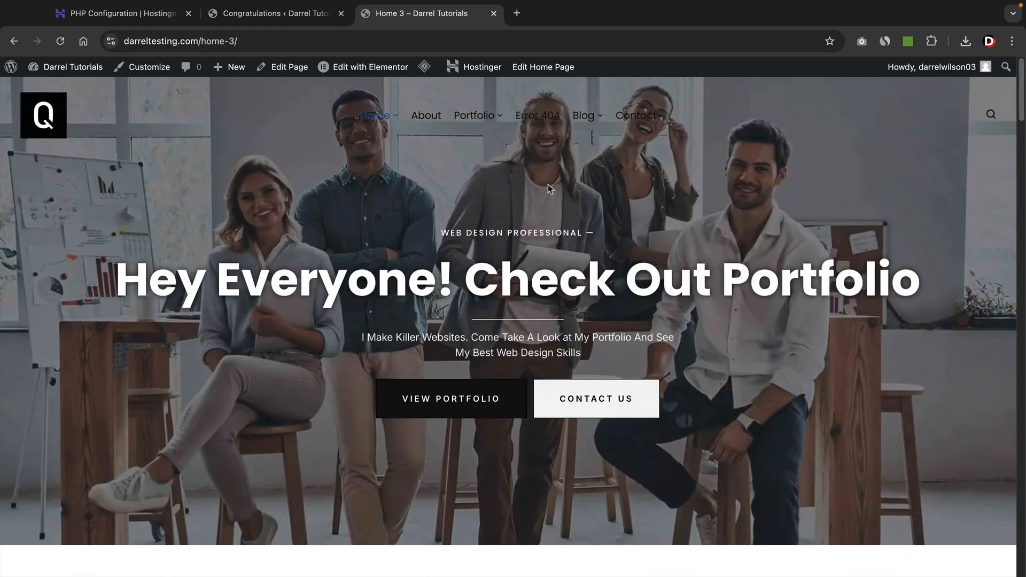
Open the About page ('We're Qreato Inc. Branding Agency In San Francisco Bay') and scroll through it.
{"action": "left_click", "coordinate": [426, 117]}
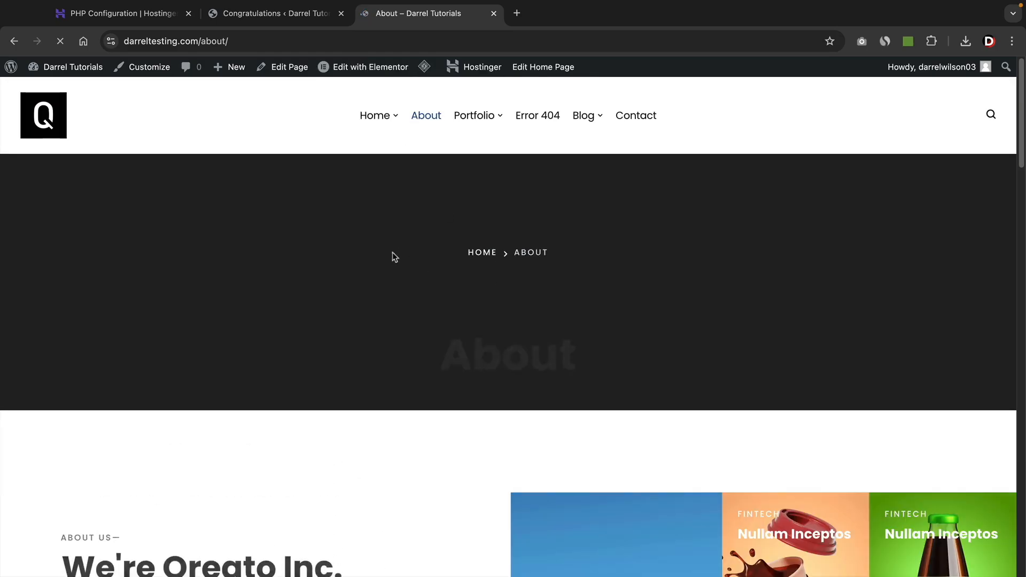
{"action": "scroll", "coordinate": [392, 254], "scroll_direction": "down", "scroll_amount": 6}
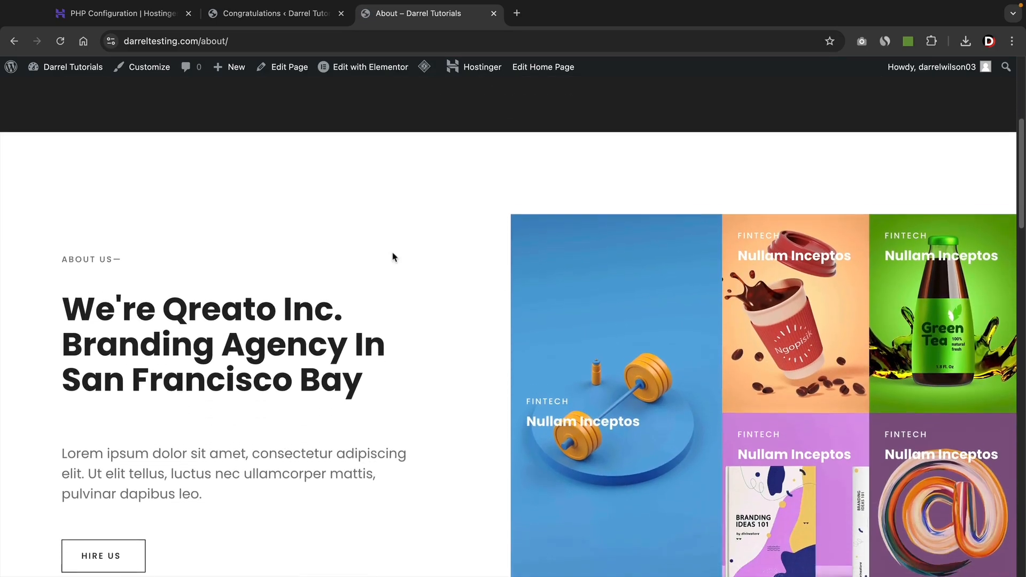
{"action": "scroll", "coordinate": [392, 258], "scroll_direction": "down", "scroll_amount": 1}
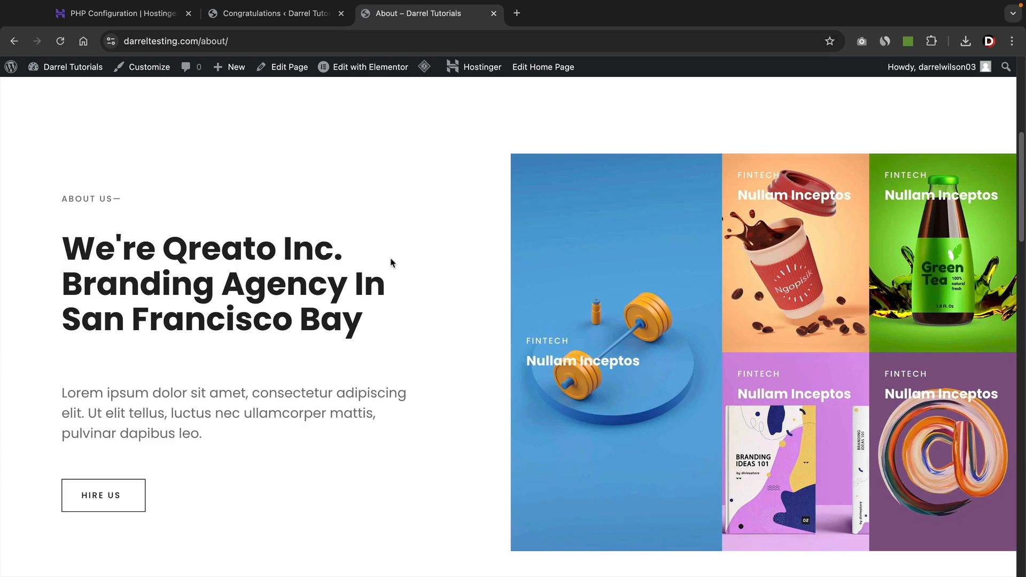
{"action": "scroll", "coordinate": [390, 262], "scroll_direction": "up", "scroll_amount": 7}
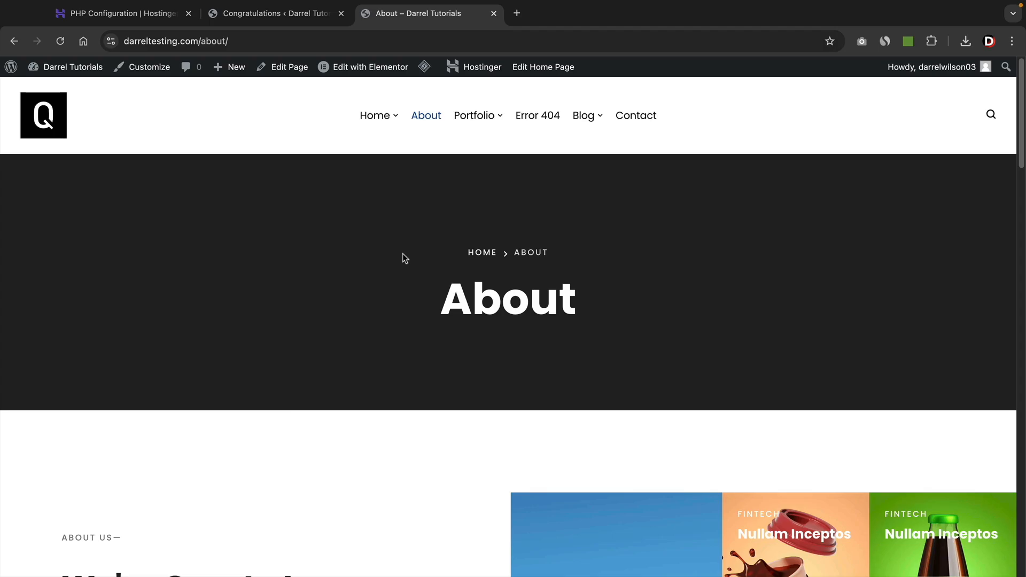
{"action": "mouse_move", "coordinate": [473, 116]}
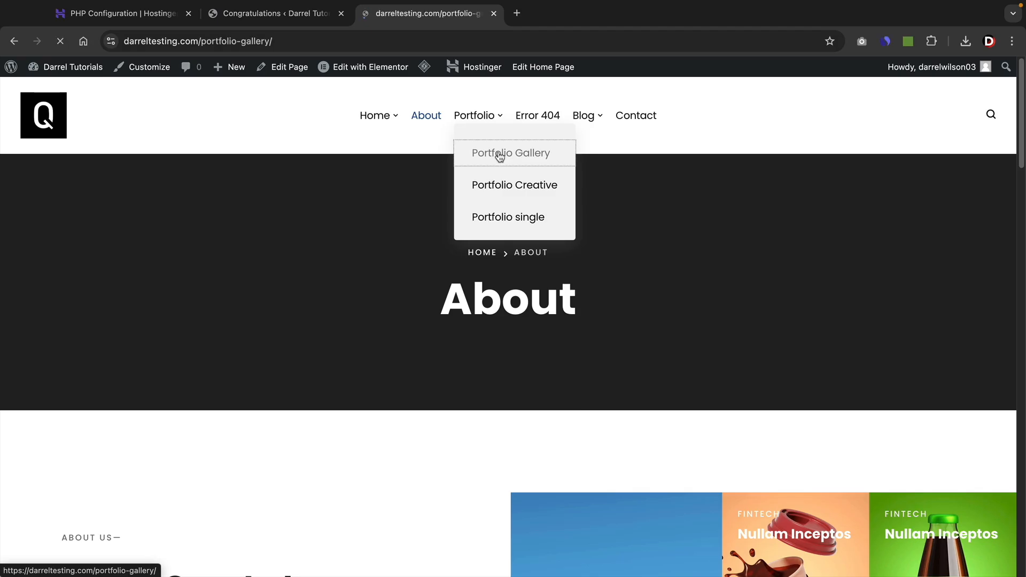
Scroll the Portfolio Gallery page, selecting the Lush garden text and the details-table address.
{"action": "scroll", "coordinate": [964, 343], "scroll_direction": "down", "scroll_amount": 4}
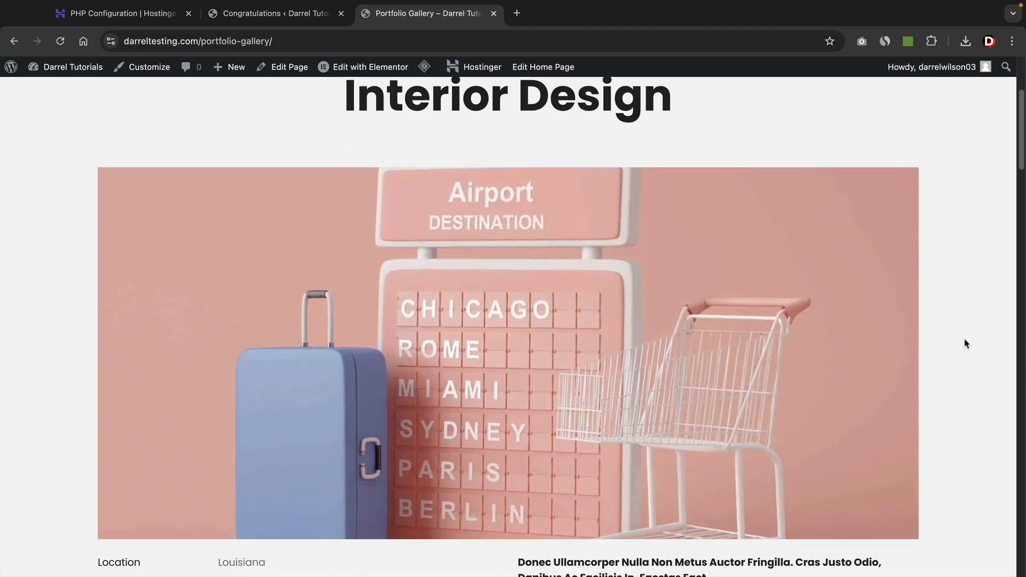
{"action": "scroll", "coordinate": [964, 342], "scroll_direction": "down", "scroll_amount": 3}
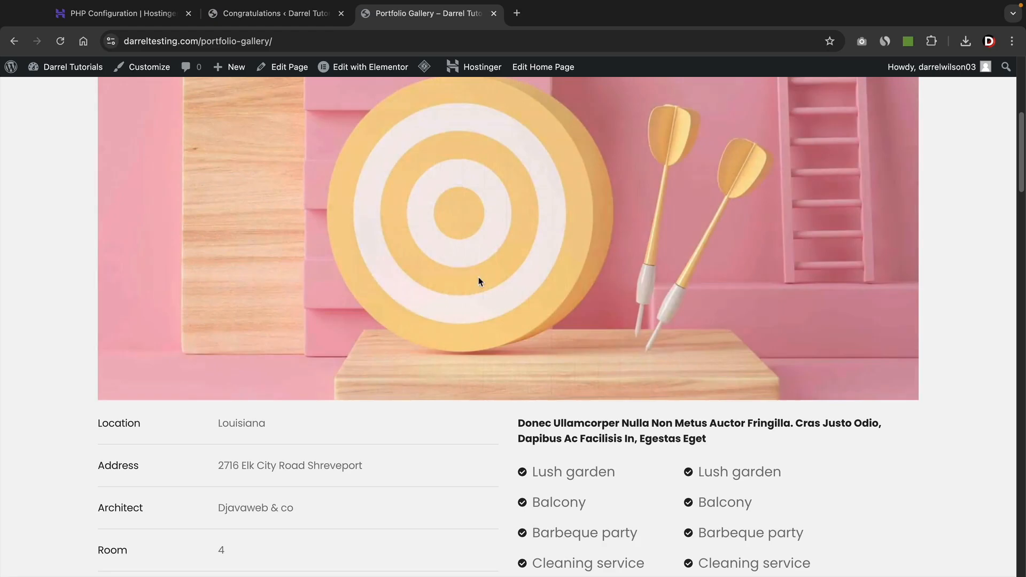
{"action": "scroll", "coordinate": [487, 276], "scroll_direction": "up", "scroll_amount": 4}
{"action": "scroll", "coordinate": [501, 330], "scroll_direction": "down", "scroll_amount": 6}
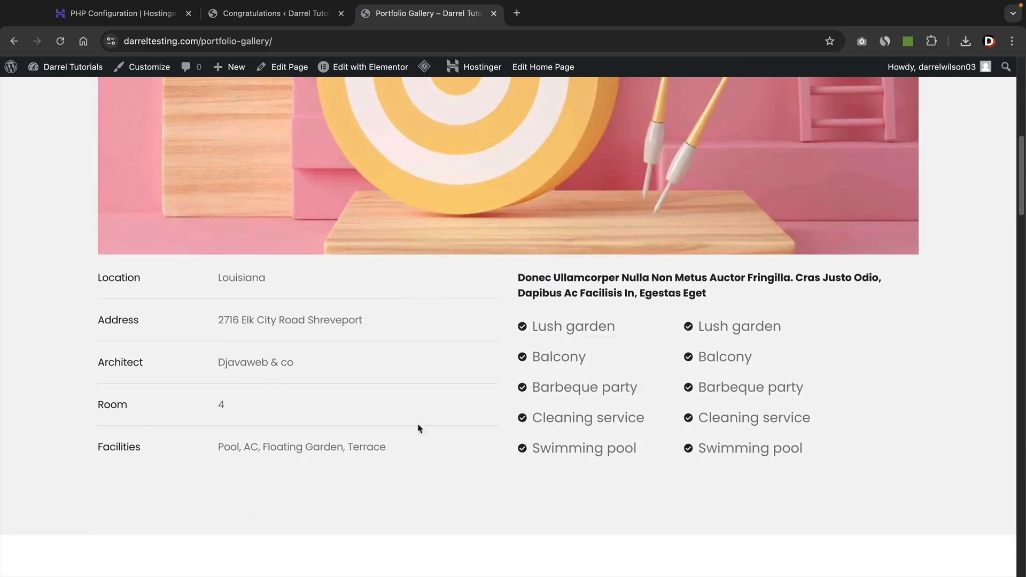
{"action": "left_click_drag", "start_coordinate": [530, 327], "coordinate": [584, 332]}
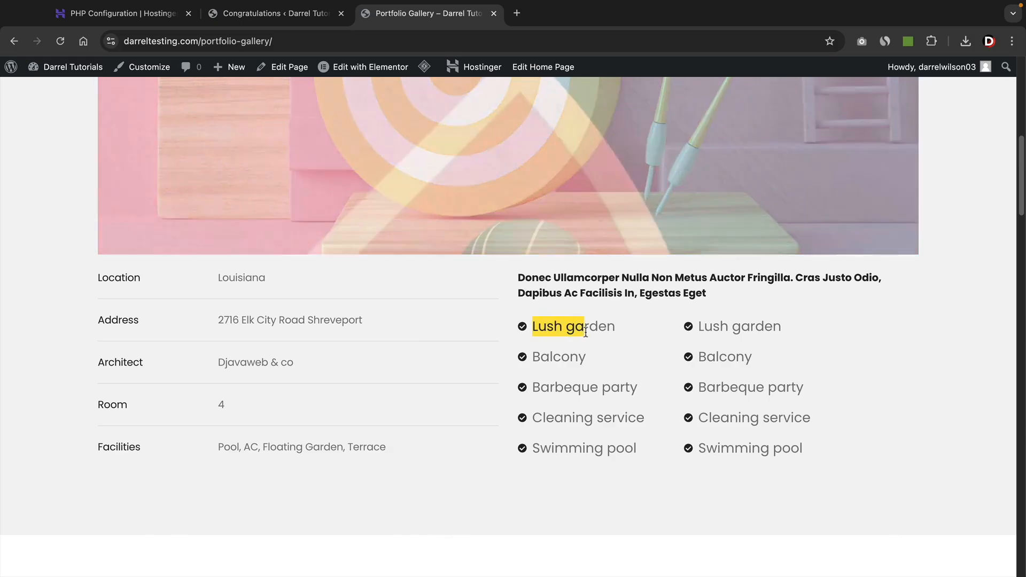
{"action": "left_click_drag", "start_coordinate": [218, 320], "coordinate": [316, 331]}
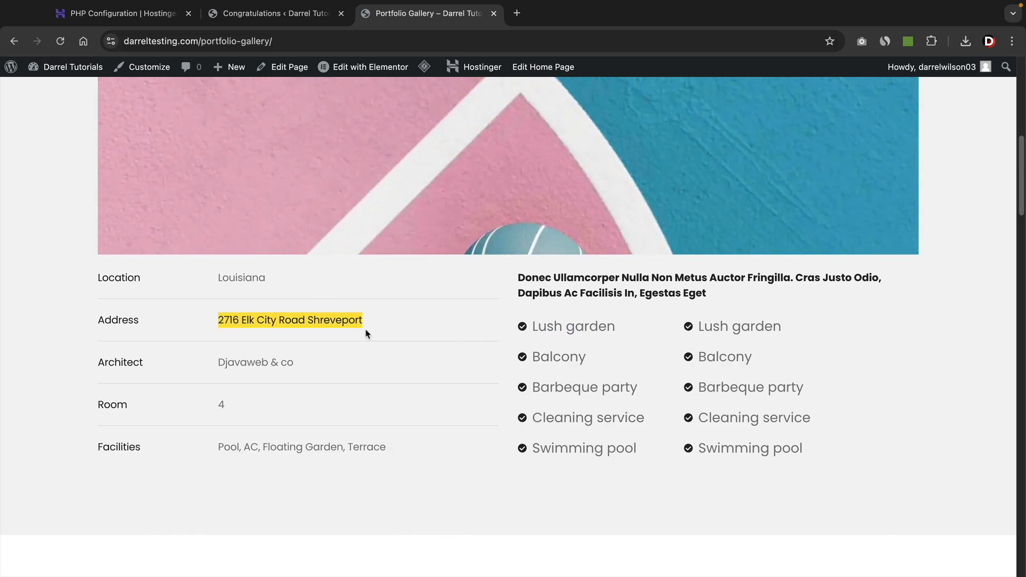
Scroll to the bottom of the Portfolio Gallery, then go to the Portfolio Creative page.
{"action": "scroll", "coordinate": [265, 377], "scroll_direction": "down", "scroll_amount": 8}
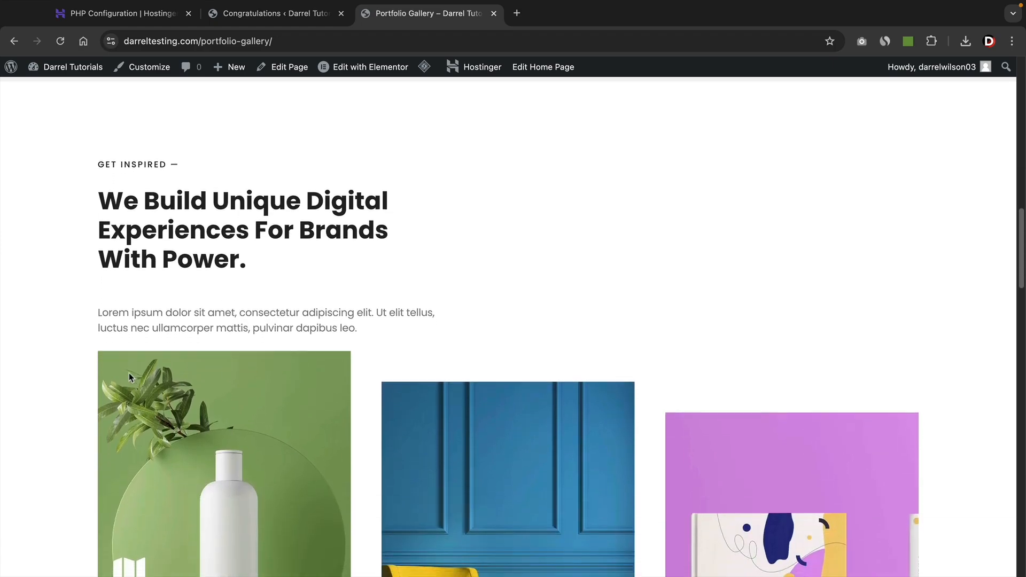
{"action": "scroll", "coordinate": [129, 374], "scroll_direction": "down", "scroll_amount": 4}
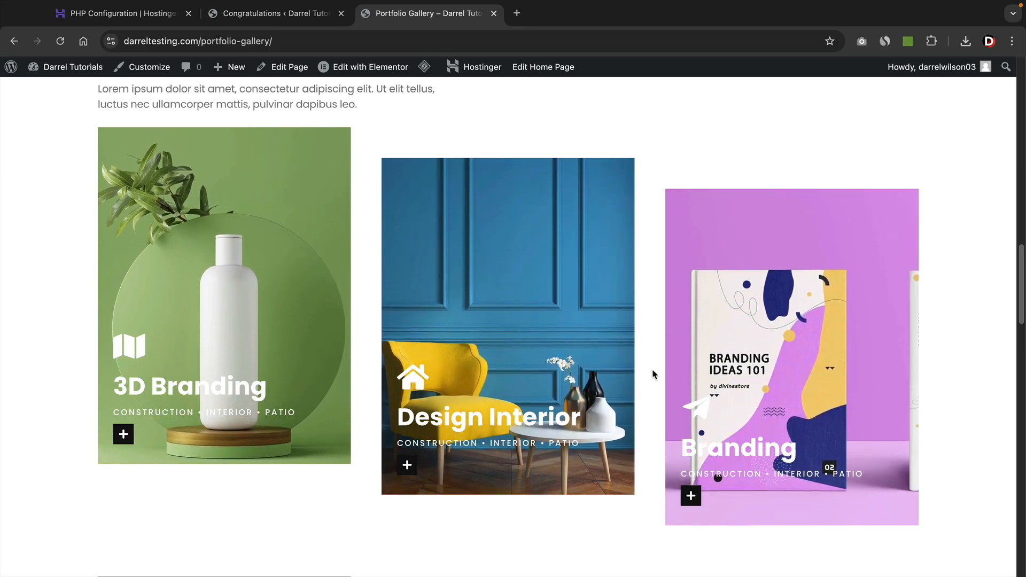
{"action": "scroll", "coordinate": [655, 374], "scroll_direction": "down", "scroll_amount": 10}
{"action": "scroll", "coordinate": [651, 372], "scroll_direction": "down", "scroll_amount": 12}
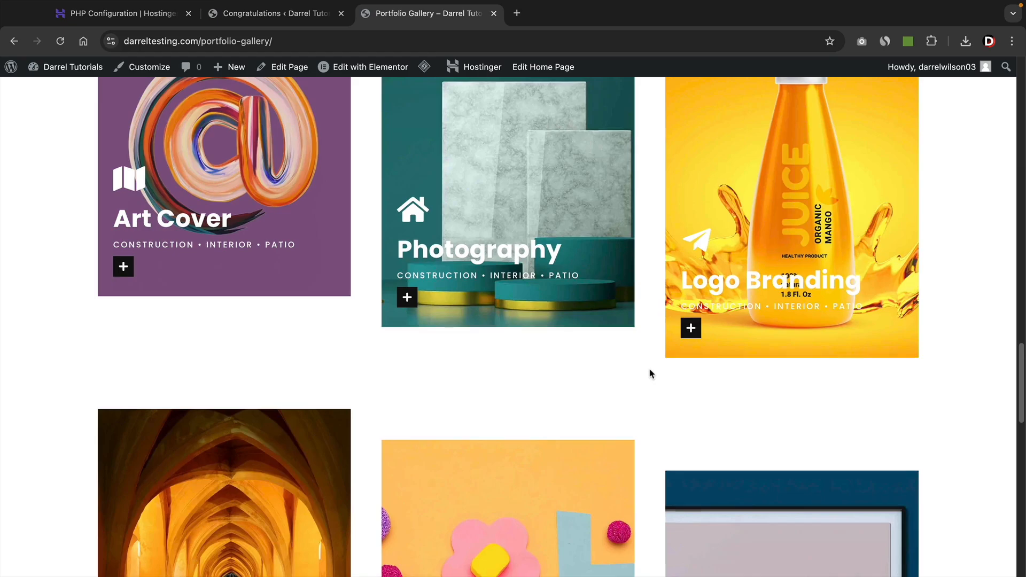
{"action": "scroll", "coordinate": [651, 372], "scroll_direction": "down", "scroll_amount": 7}
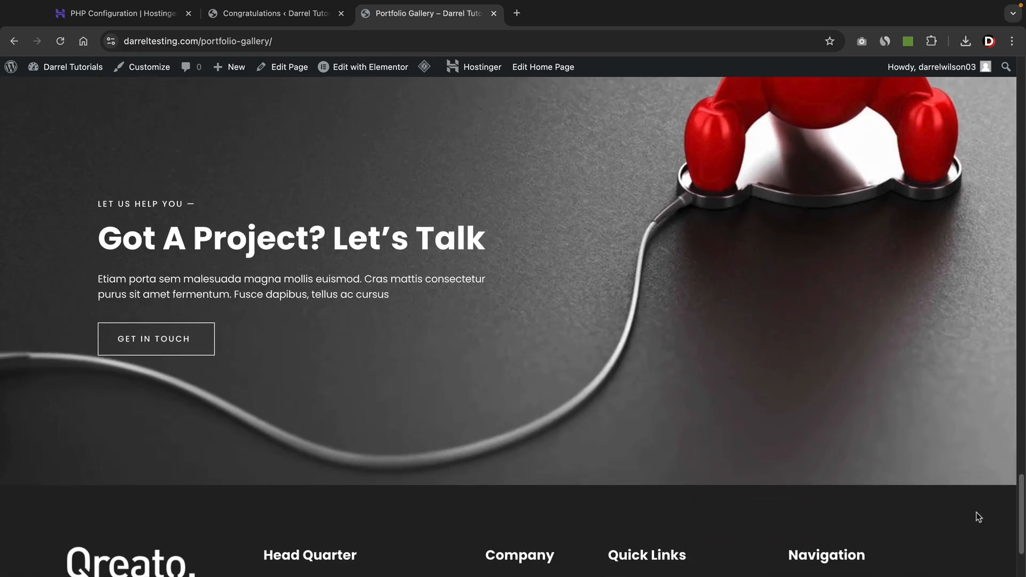
{"action": "left_click_drag", "start_coordinate": [1018, 526], "coordinate": [1002, 103]}
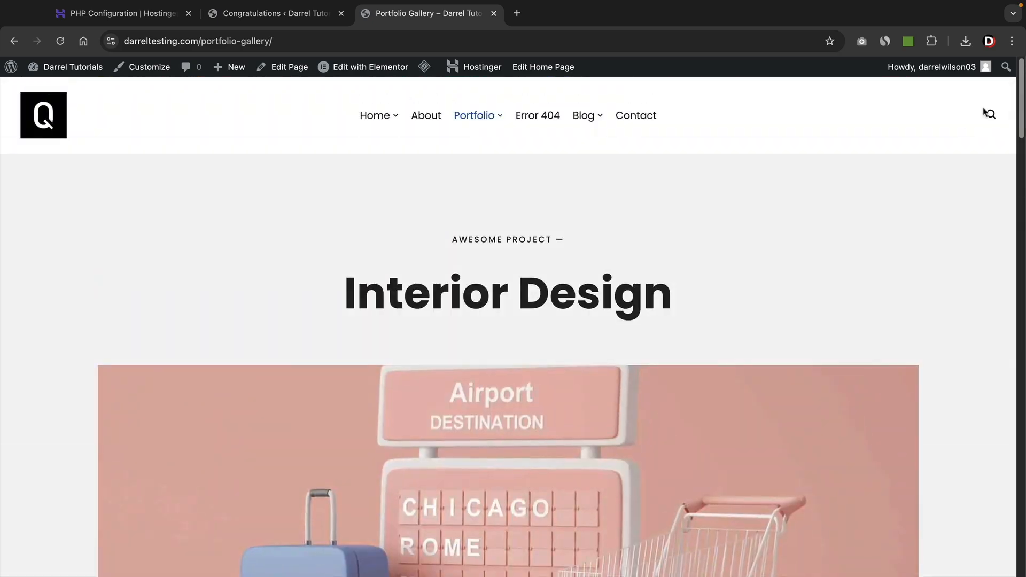
{"action": "left_click", "coordinate": [505, 186]}
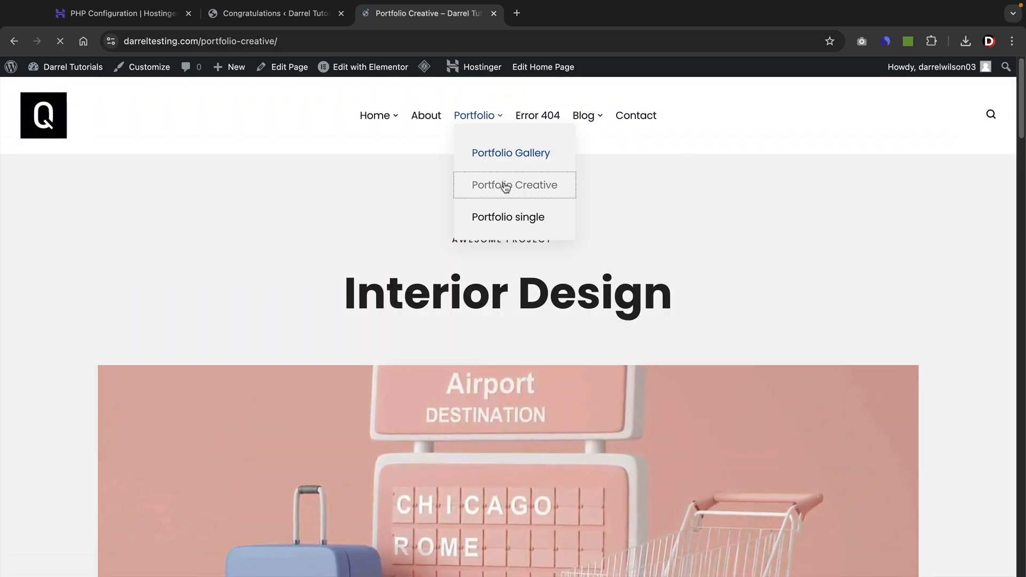
Scroll the Portfolio Creative page from the Interior Design grid down to Awards, then back to the top.
{"action": "scroll", "coordinate": [975, 323], "scroll_direction": "down", "scroll_amount": 3}
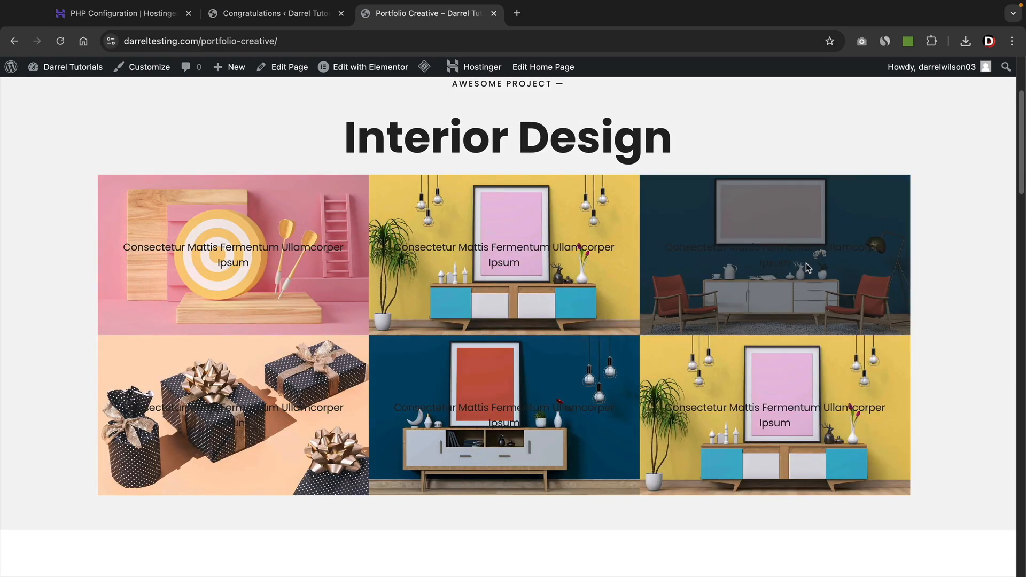
{"action": "left_click_drag", "start_coordinate": [792, 265], "coordinate": [738, 252]}
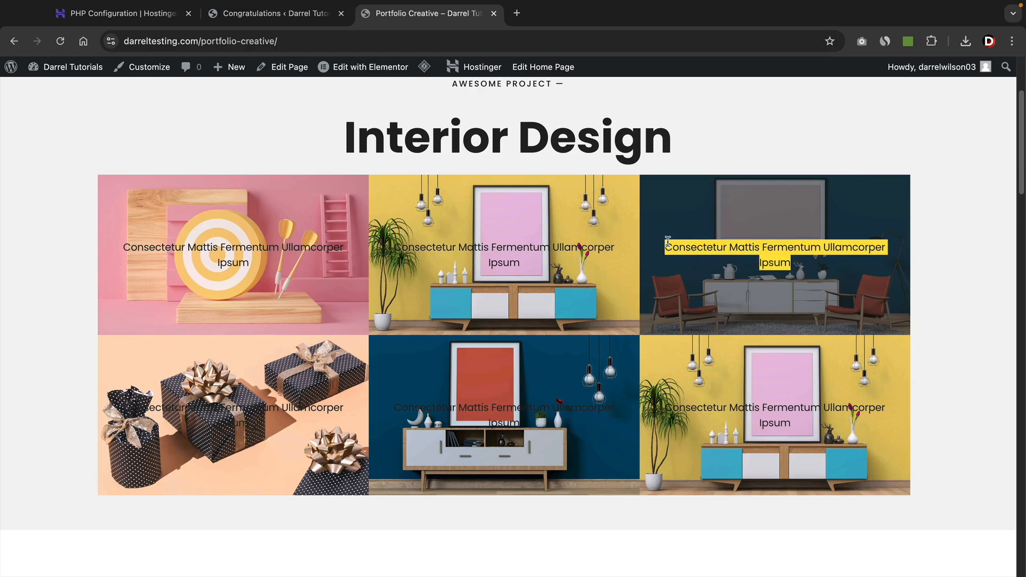
{"action": "left_click", "coordinate": [938, 269]}
{"action": "scroll", "coordinate": [935, 284], "scroll_direction": "down", "scroll_amount": 8}
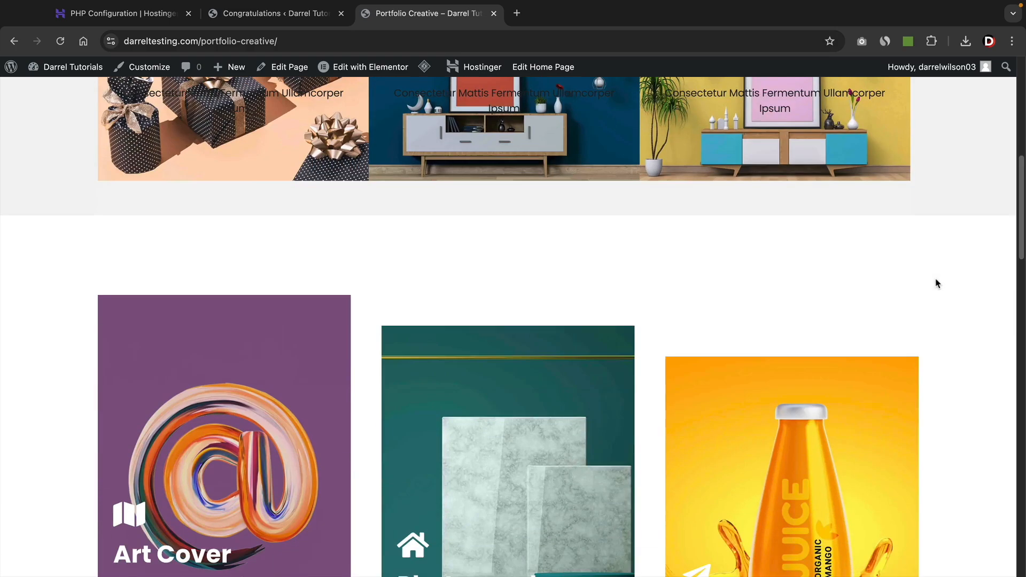
{"action": "scroll", "coordinate": [905, 300], "scroll_direction": "down", "scroll_amount": 2}
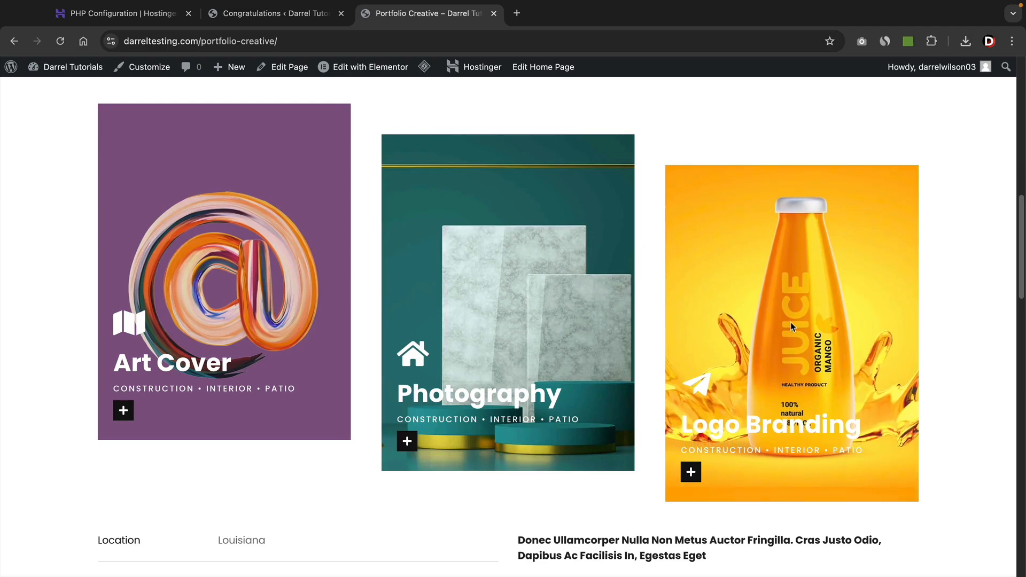
{"action": "scroll", "coordinate": [790, 322], "scroll_direction": "down", "scroll_amount": 3}
{"action": "scroll", "coordinate": [790, 322], "scroll_direction": "down", "scroll_amount": 2}
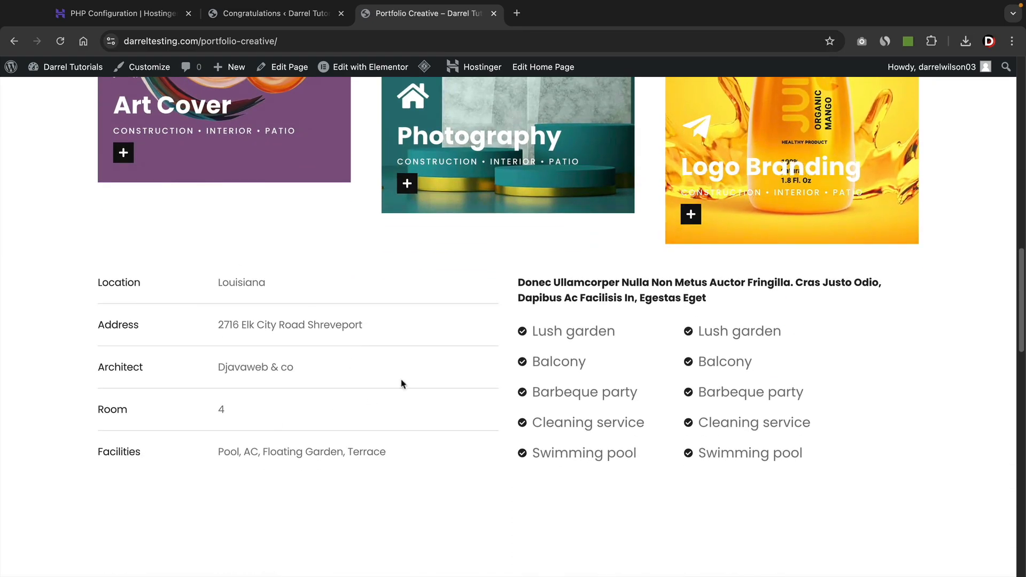
{"action": "scroll", "coordinate": [515, 428], "scroll_direction": "down", "scroll_amount": 6}
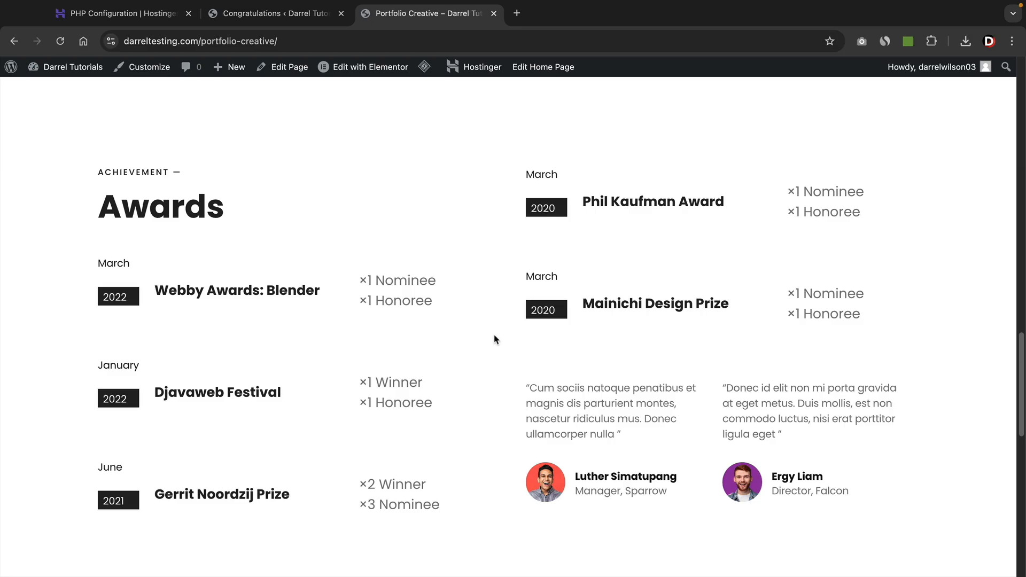
{"action": "left_click_drag", "start_coordinate": [1022, 398], "coordinate": [1023, 105]}
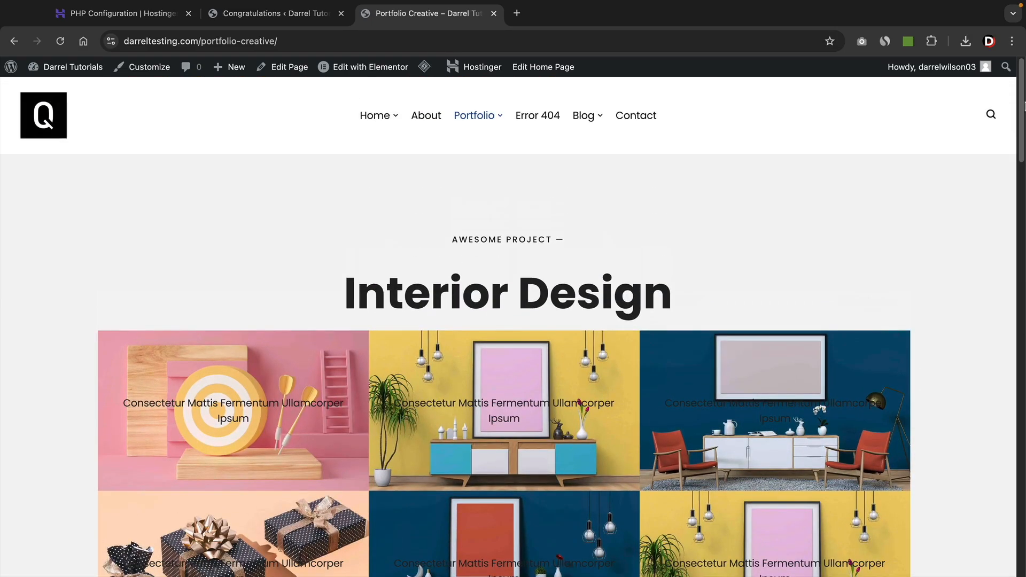
{"action": "mouse_move", "coordinate": [485, 126]}
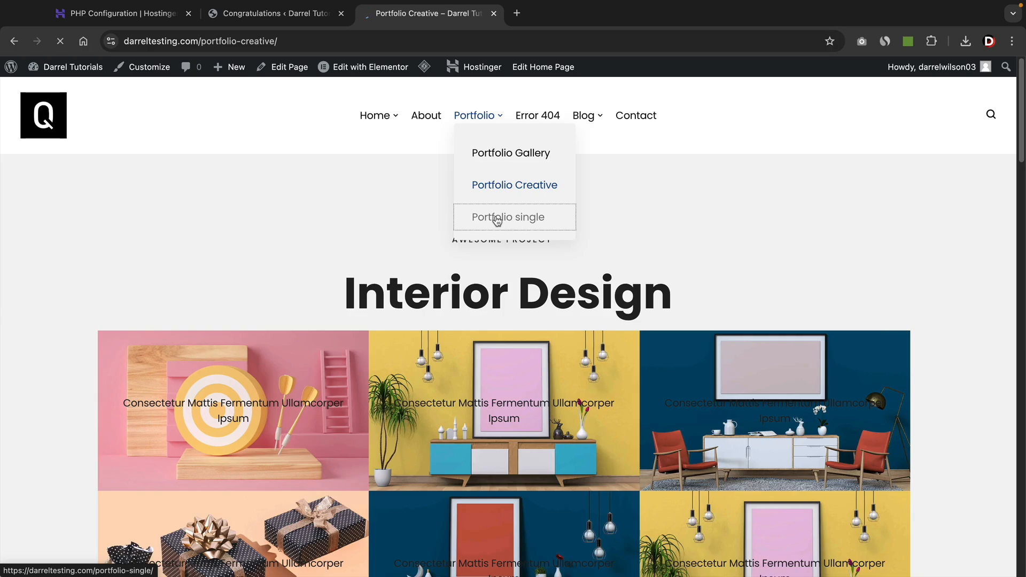
Scroll the Portfolio single page past Baltimore Clusters, Design Process and the project grid, then return to the top.
{"action": "scroll", "coordinate": [946, 358], "scroll_direction": "down", "scroll_amount": 3}
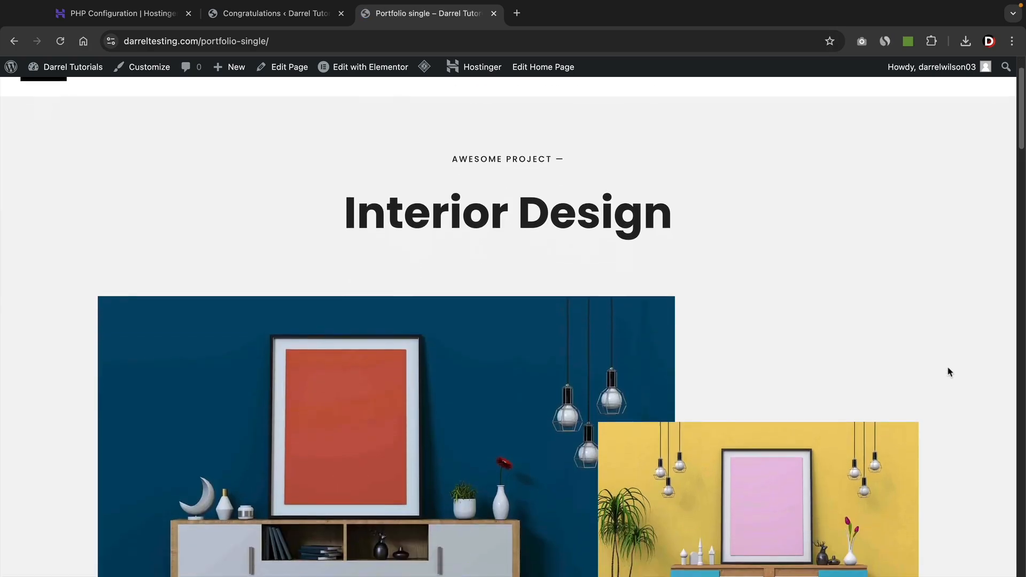
{"action": "scroll", "coordinate": [948, 371], "scroll_direction": "down", "scroll_amount": 2}
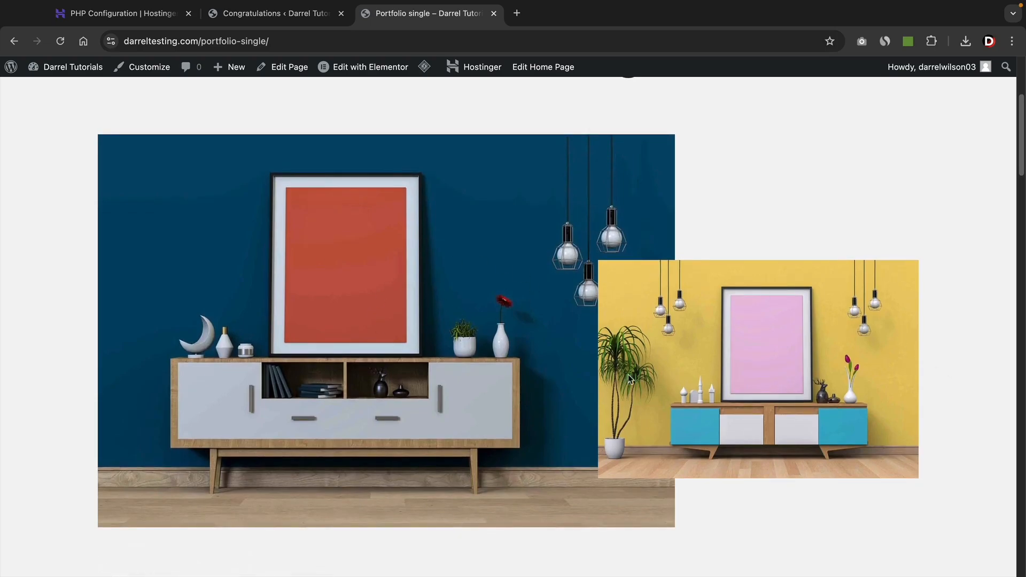
{"action": "scroll", "coordinate": [606, 365], "scroll_direction": "down", "scroll_amount": 6}
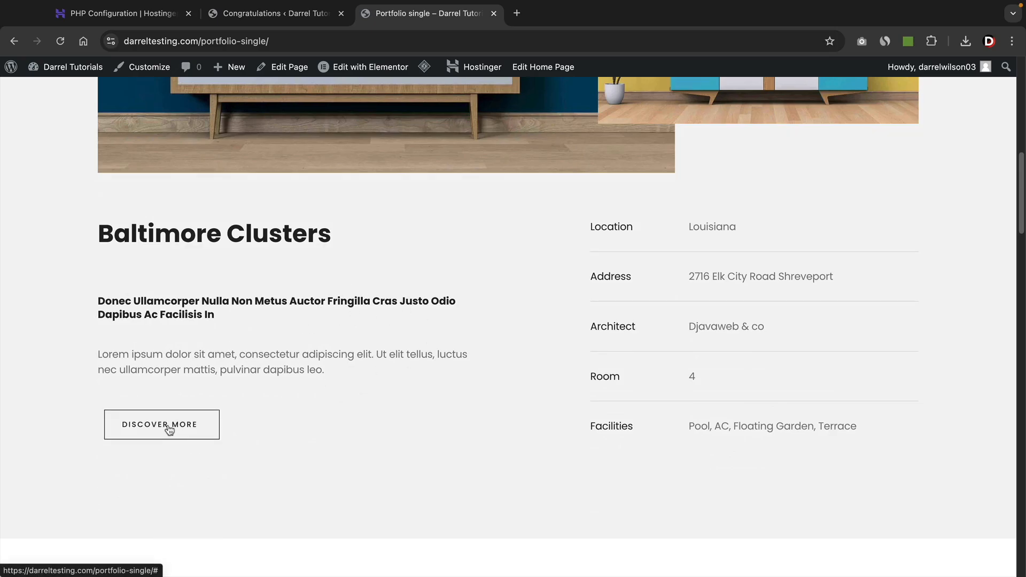
{"action": "scroll", "coordinate": [286, 415], "scroll_direction": "down", "scroll_amount": 8}
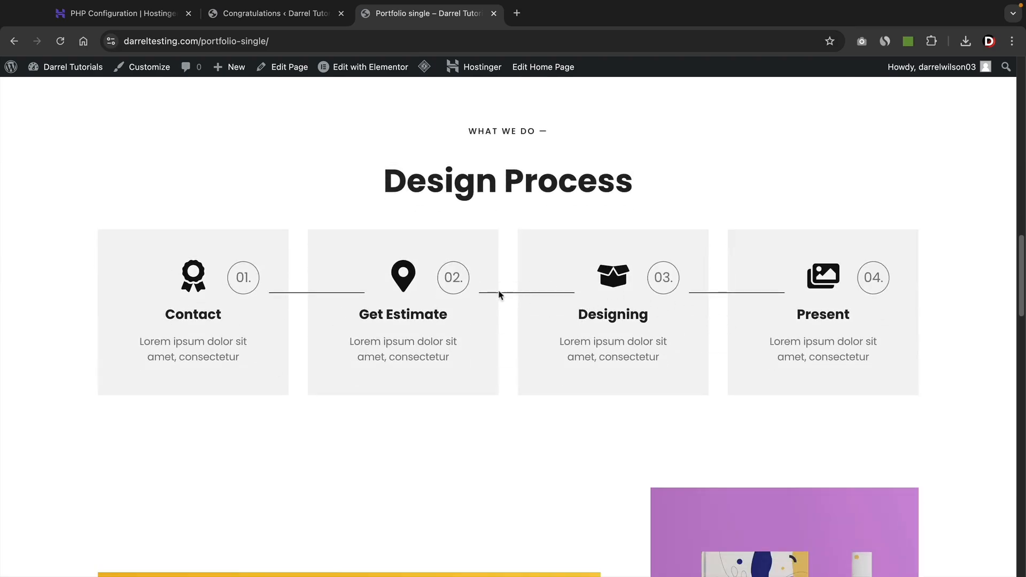
{"action": "scroll", "coordinate": [490, 312], "scroll_direction": "down", "scroll_amount": 8}
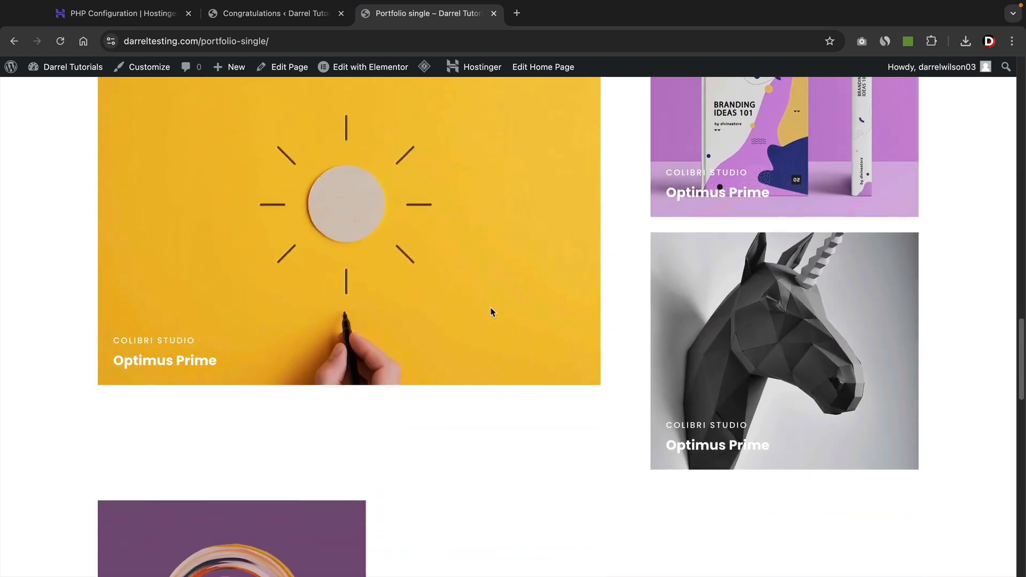
{"action": "scroll", "coordinate": [491, 311], "scroll_direction": "down", "scroll_amount": 12}
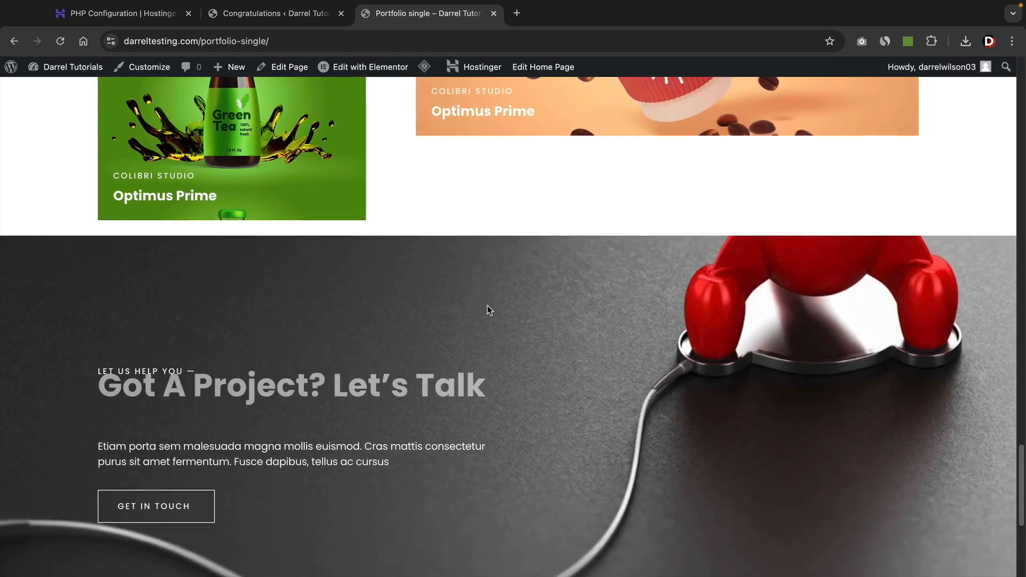
{"action": "left_click_drag", "start_coordinate": [1021, 465], "coordinate": [1022, 75]}
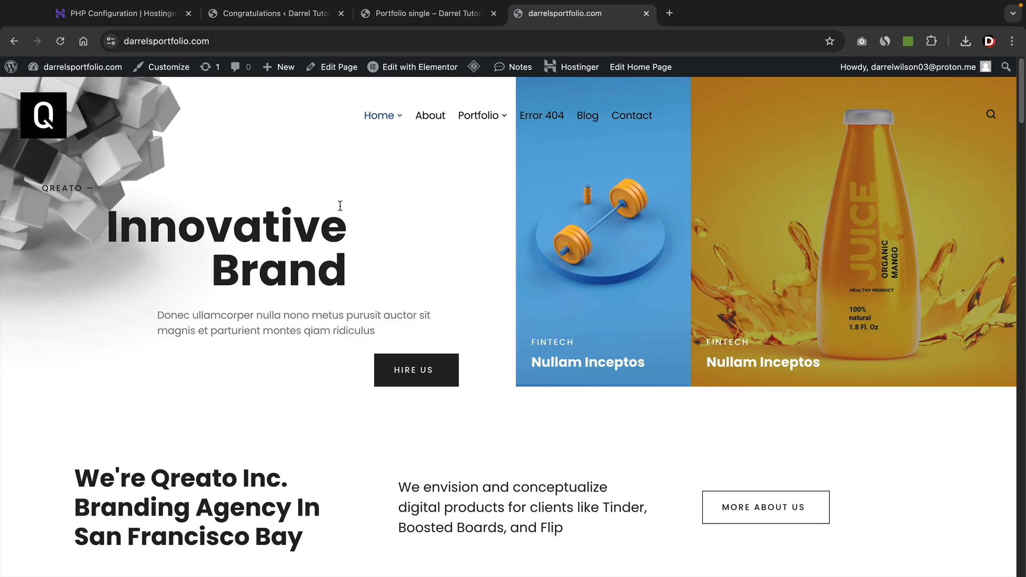
Go to the Portfolio Simple page and scroll down to its portfolio grid.
{"action": "mouse_move", "coordinate": [479, 123]}
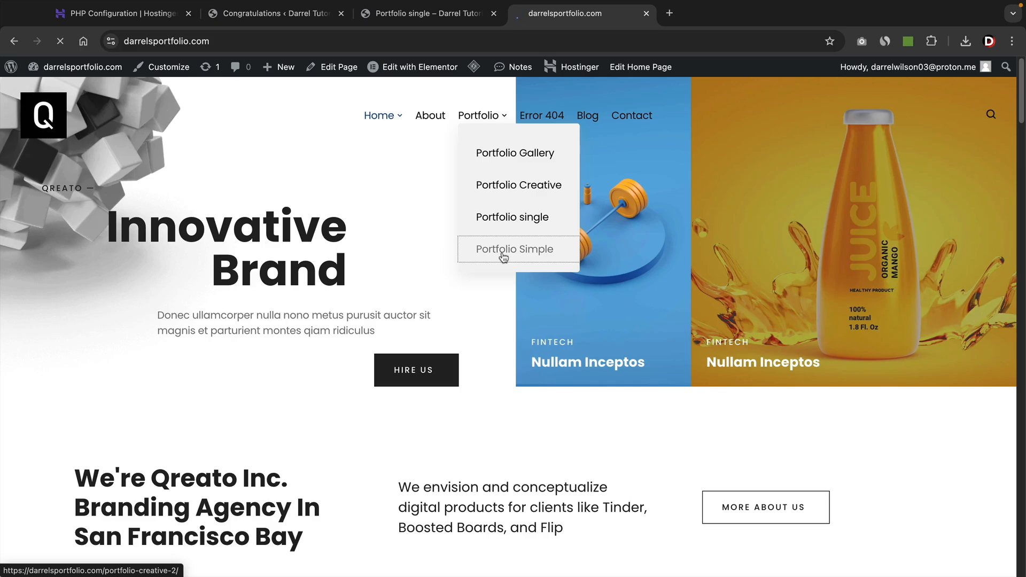
{"action": "scroll", "coordinate": [970, 267], "scroll_direction": "down", "scroll_amount": 3}
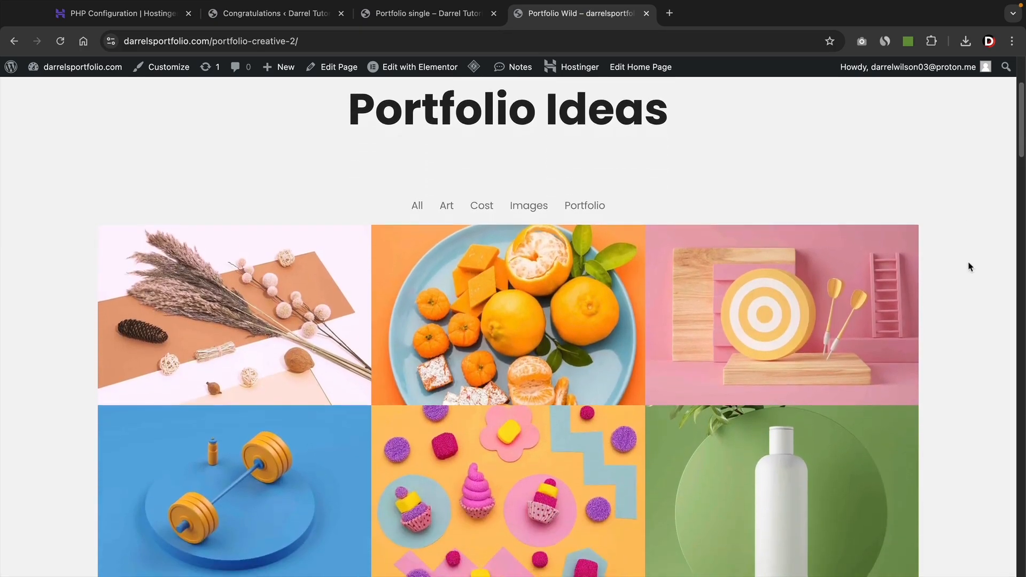
{"action": "scroll", "coordinate": [970, 267], "scroll_direction": "down", "scroll_amount": 1}
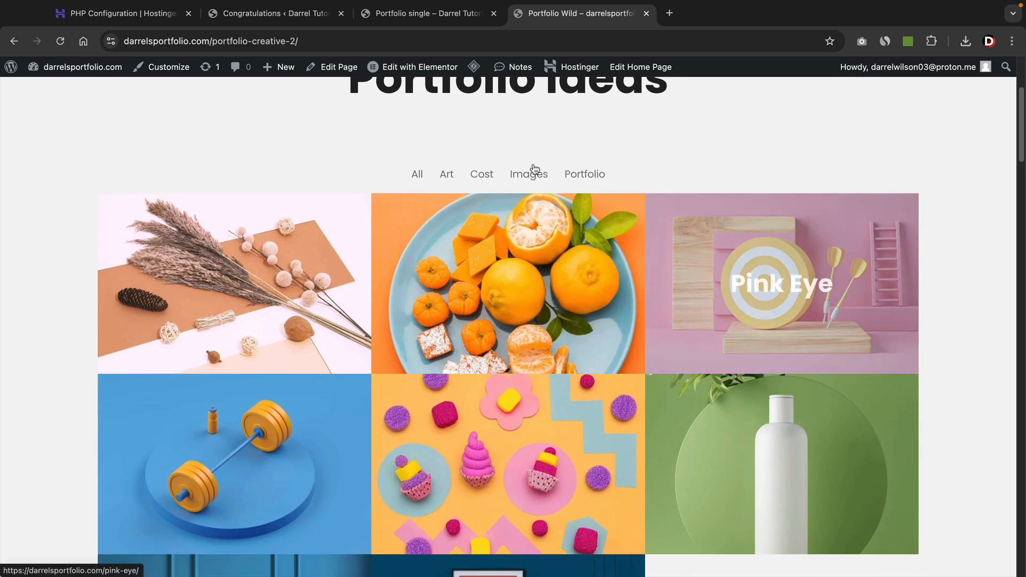
Filter the portfolio grid by Art, Cost and Images, then show All items again.
{"action": "left_click", "coordinate": [454, 178]}
{"action": "left_click", "coordinate": [478, 176]}
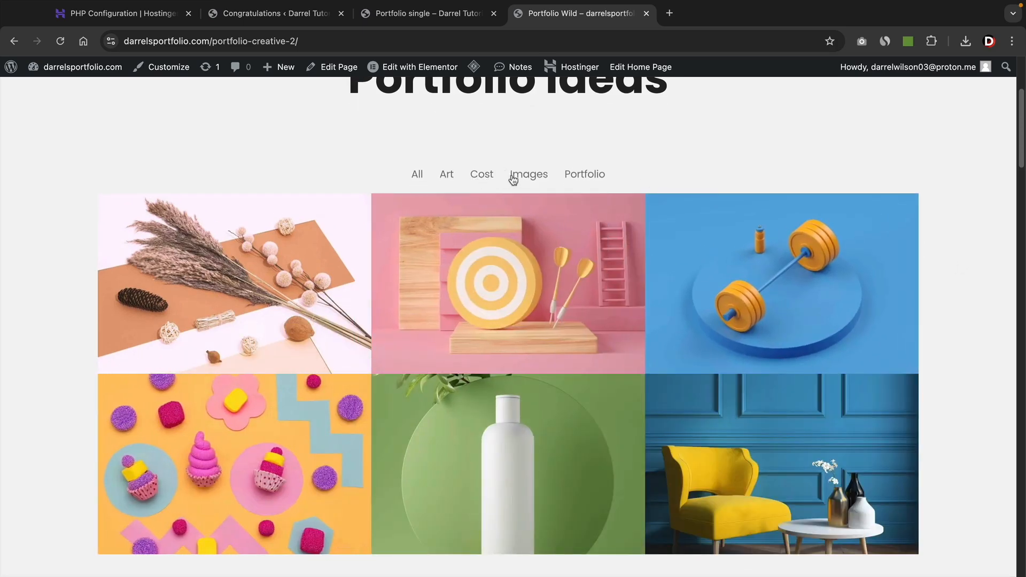
{"action": "left_click", "coordinate": [512, 176]}
{"action": "left_click", "coordinate": [510, 176]}
{"action": "left_click", "coordinate": [481, 176]}
{"action": "left_click", "coordinate": [451, 176]}
{"action": "left_click", "coordinate": [418, 177]}
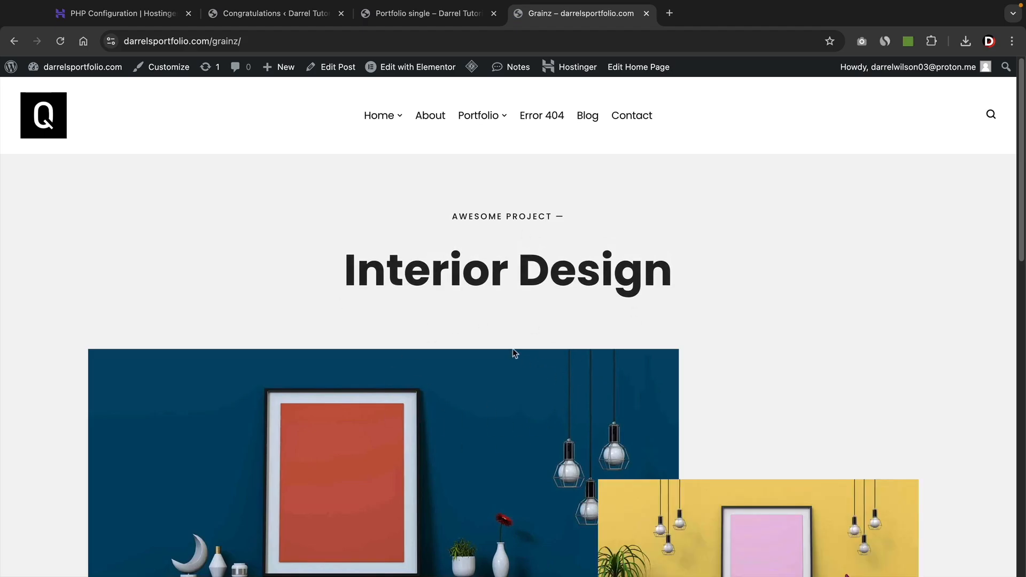
Scroll the Grainz gallery down to the Baltimore Clusters details and back, then reopen Portfolio Simple.
{"action": "scroll", "coordinate": [460, 399], "scroll_direction": "down", "scroll_amount": 4}
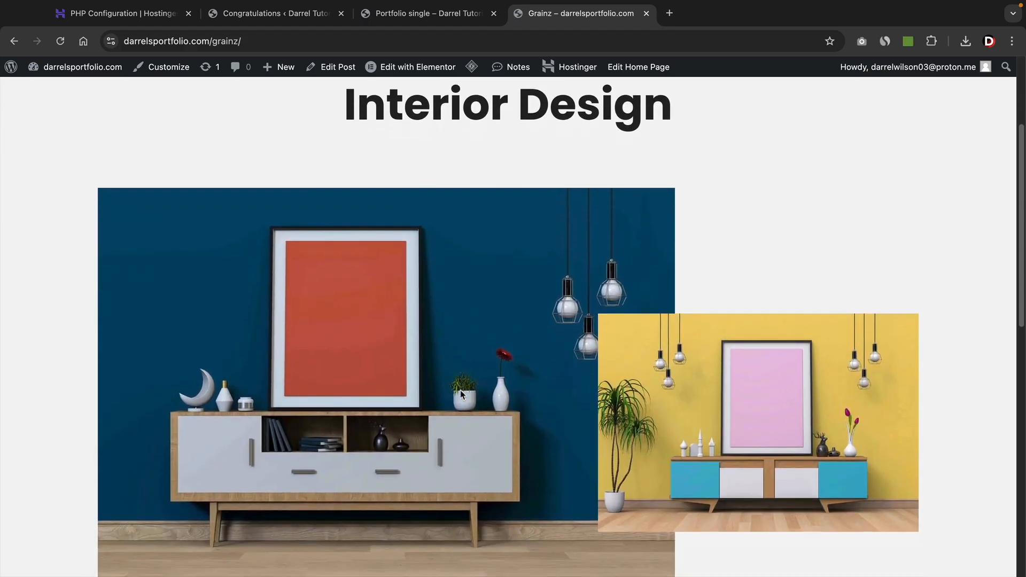
{"action": "scroll", "coordinate": [460, 387], "scroll_direction": "down", "scroll_amount": 7}
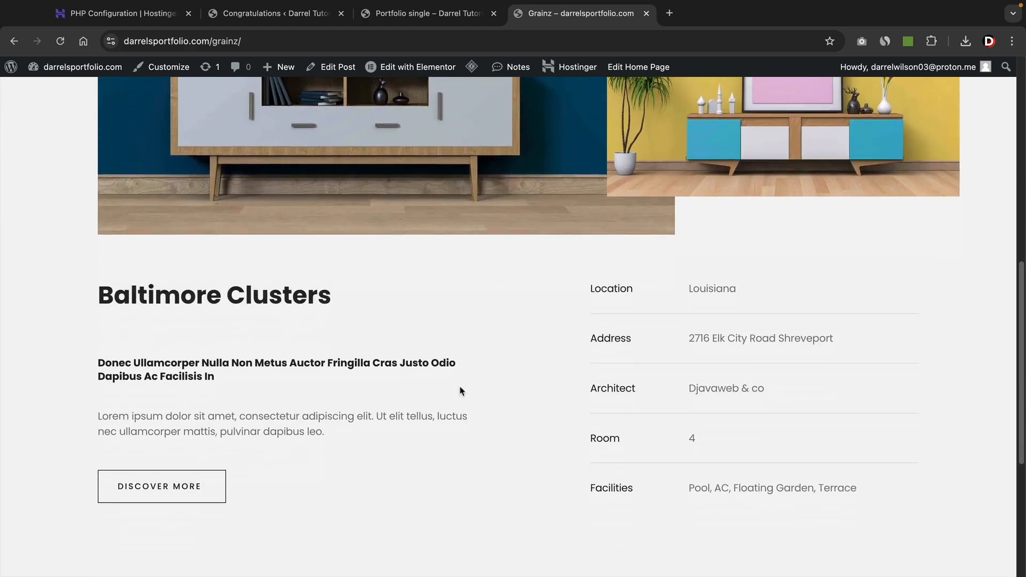
{"action": "scroll", "coordinate": [459, 391], "scroll_direction": "down", "scroll_amount": 4}
{"action": "scroll", "coordinate": [459, 391], "scroll_direction": "up", "scroll_amount": 7}
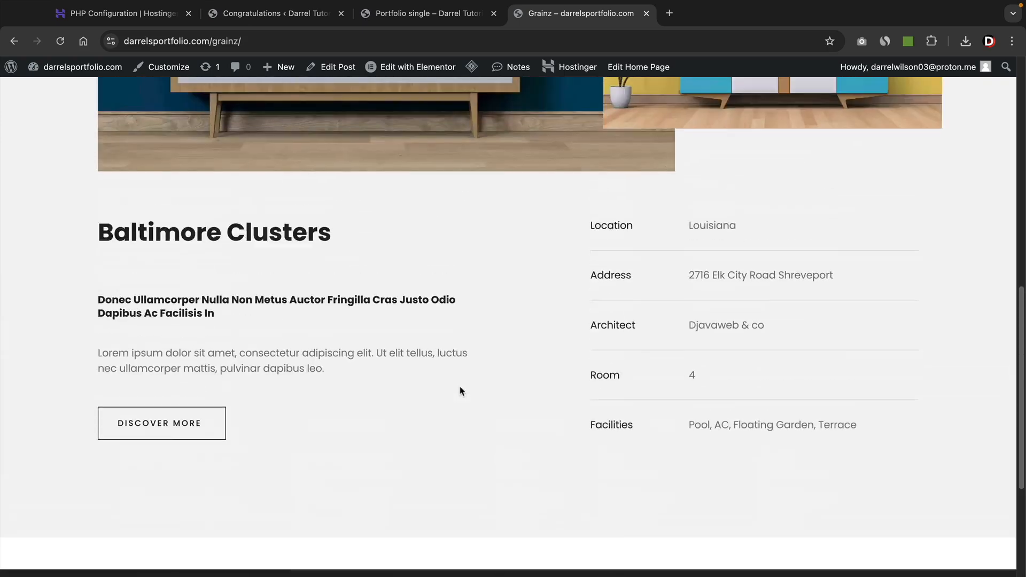
{"action": "scroll", "coordinate": [460, 391], "scroll_direction": "up", "scroll_amount": 8}
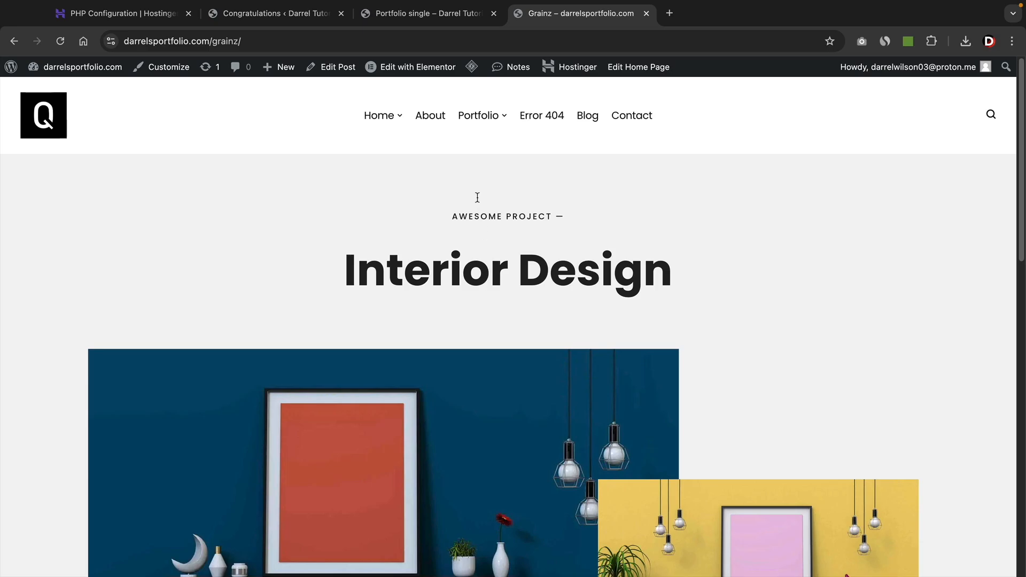
{"action": "left_click", "coordinate": [507, 249]}
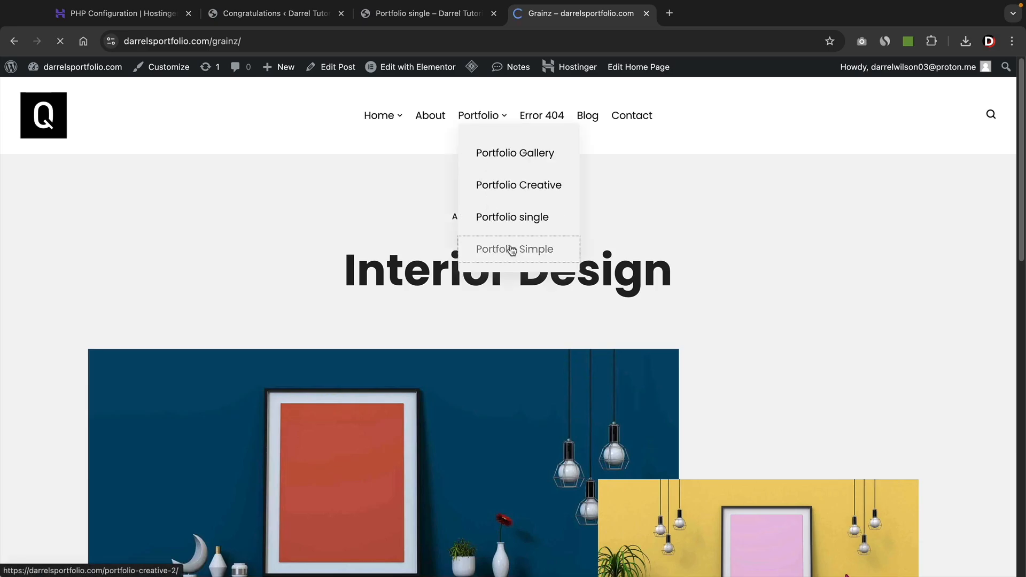
{"action": "scroll", "coordinate": [876, 320], "scroll_direction": "down", "scroll_amount": 13}
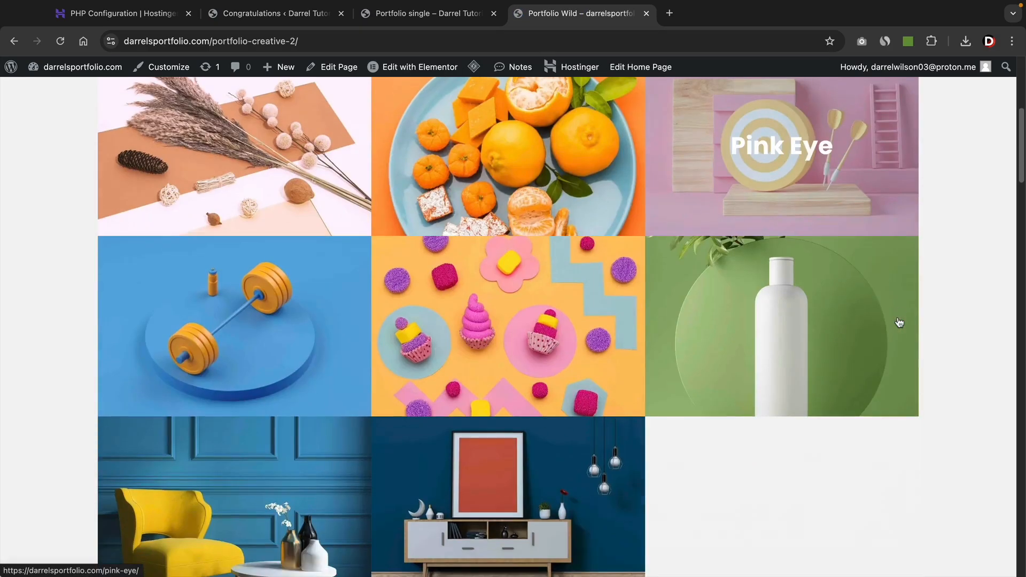
{"action": "scroll", "coordinate": [899, 322], "scroll_direction": "down", "scroll_amount": 3}
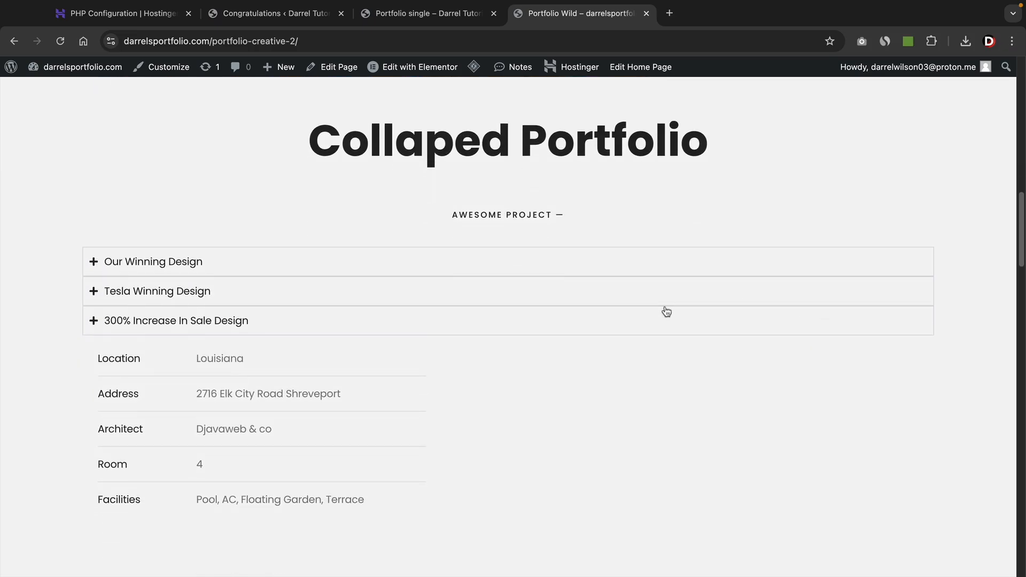
{"action": "scroll", "coordinate": [205, 291], "scroll_direction": "down", "scroll_amount": 1}
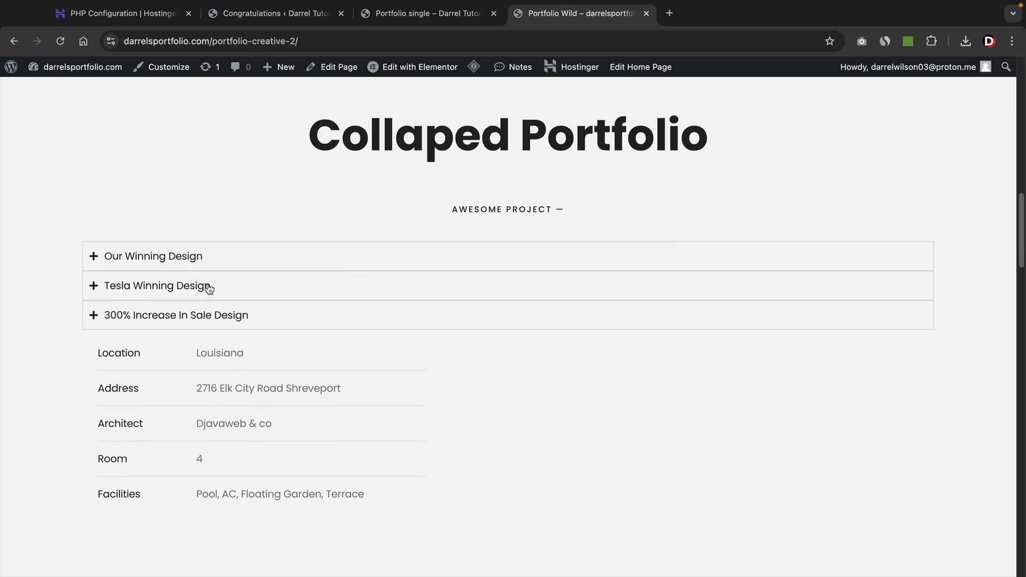
{"action": "left_click", "coordinate": [138, 257]}
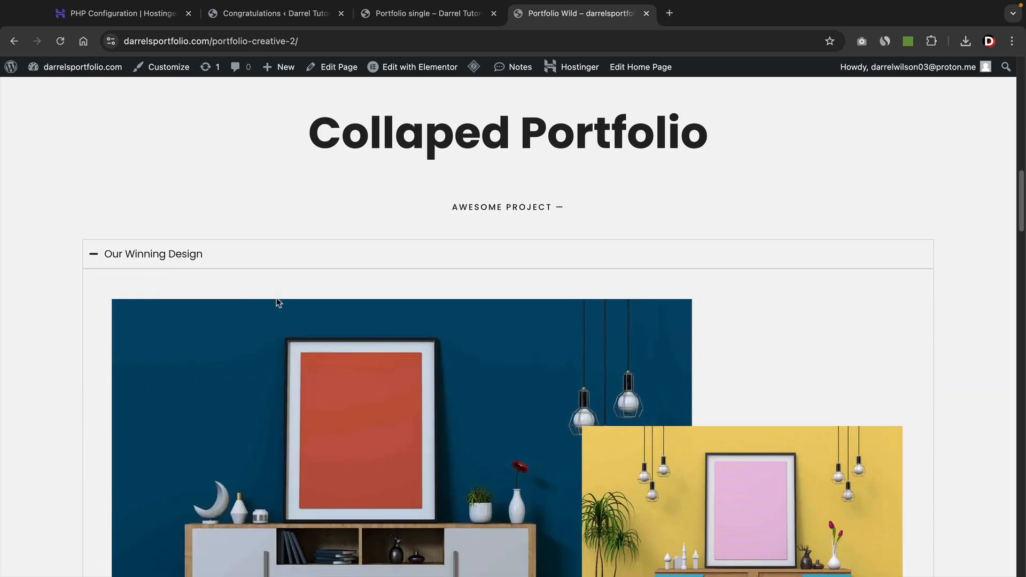
{"action": "scroll", "coordinate": [287, 307], "scroll_direction": "down", "scroll_amount": 5}
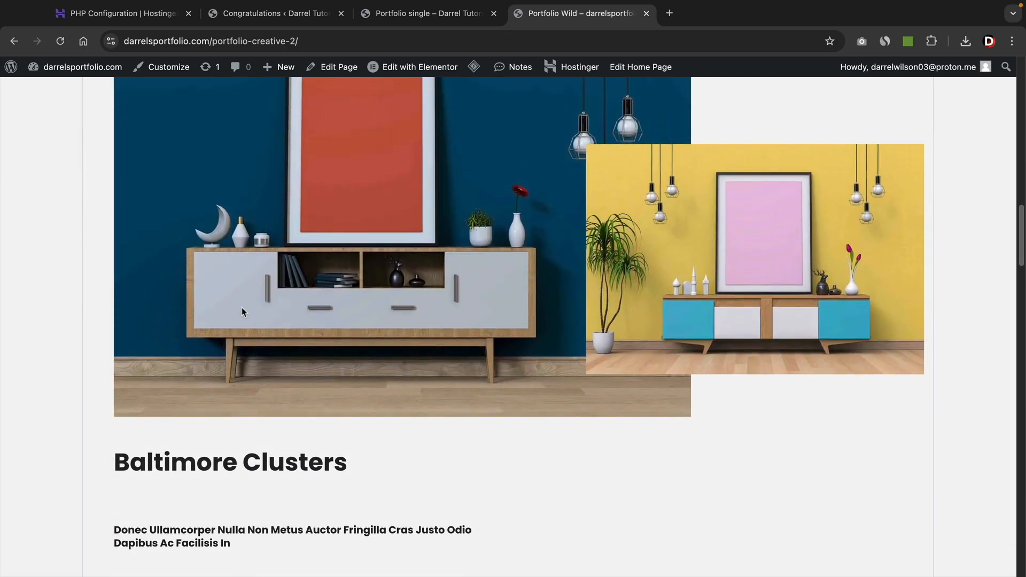
{"action": "scroll", "coordinate": [242, 307], "scroll_direction": "up", "scroll_amount": 3}
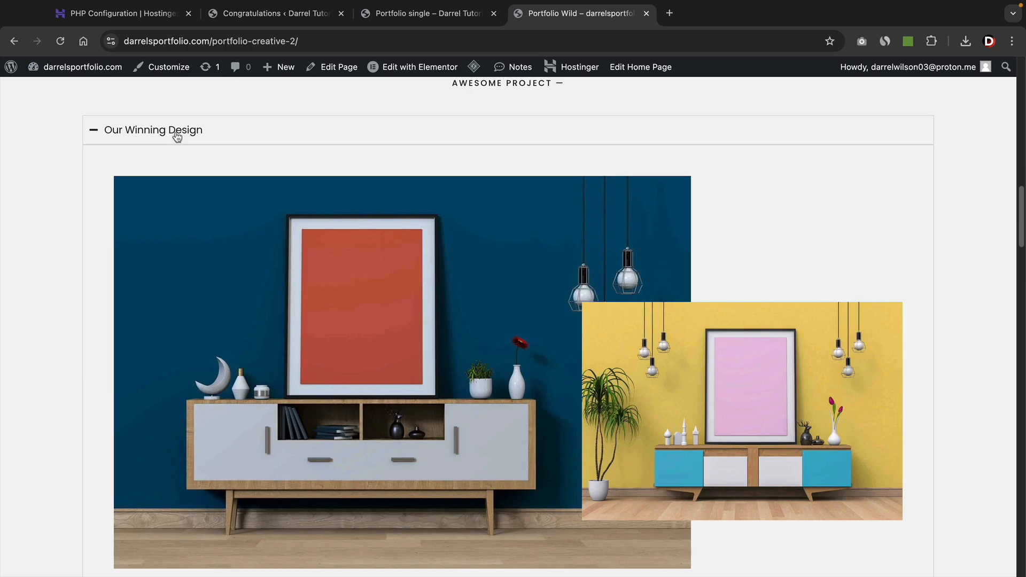
{"action": "left_click", "coordinate": [177, 137]}
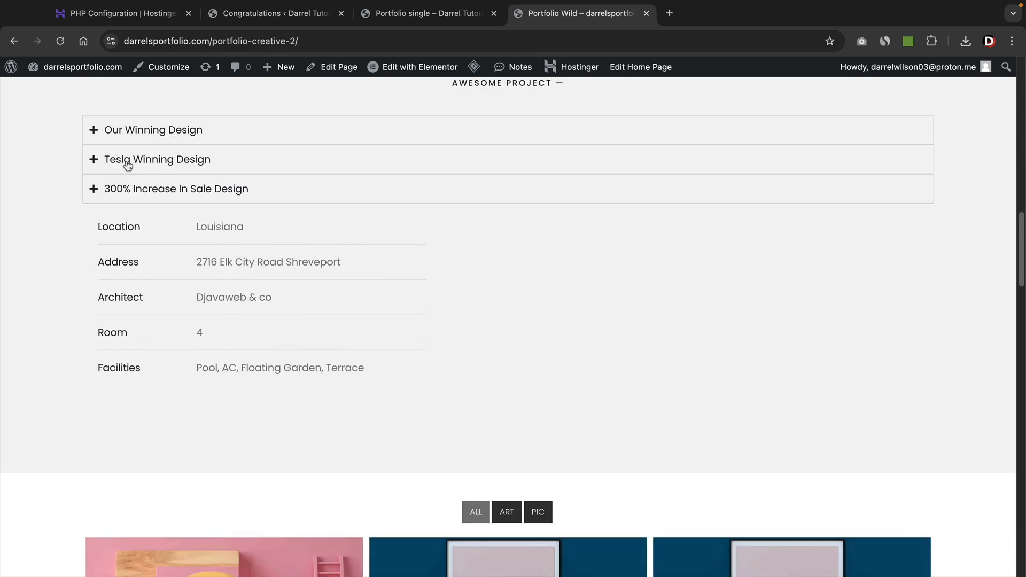
{"action": "left_click", "coordinate": [128, 163]}
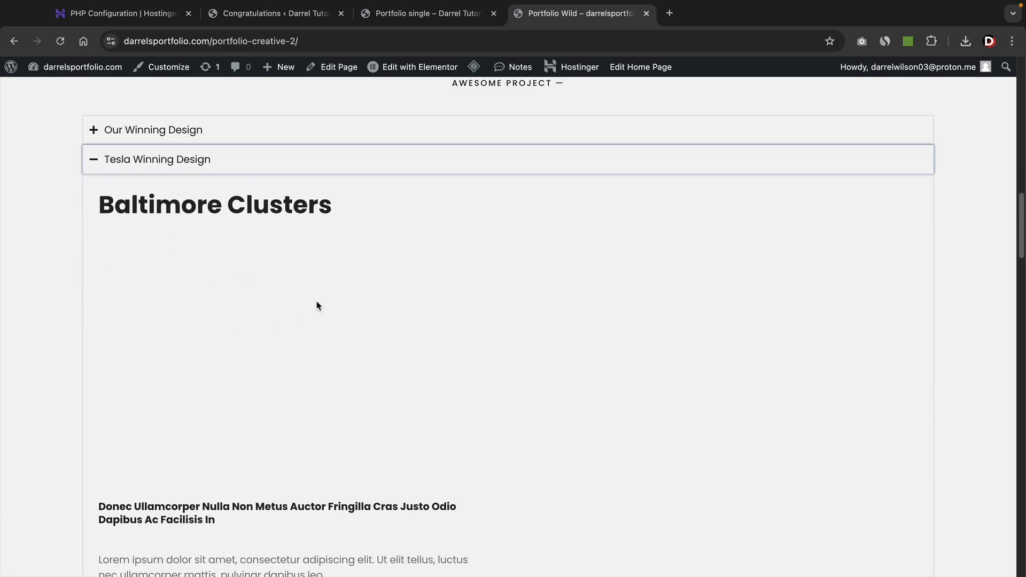
{"action": "scroll", "coordinate": [426, 366], "scroll_direction": "down", "scroll_amount": 2}
{"action": "scroll", "coordinate": [346, 213], "scroll_direction": "up", "scroll_amount": 1}
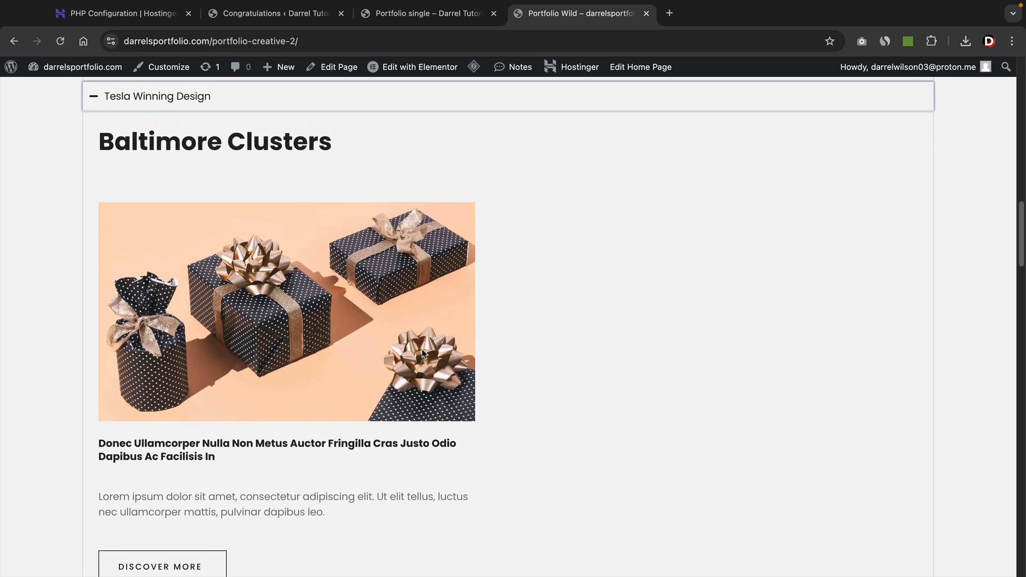
{"action": "left_click", "coordinate": [188, 121]}
{"action": "scroll", "coordinate": [208, 192], "scroll_direction": "up", "scroll_amount": 4}
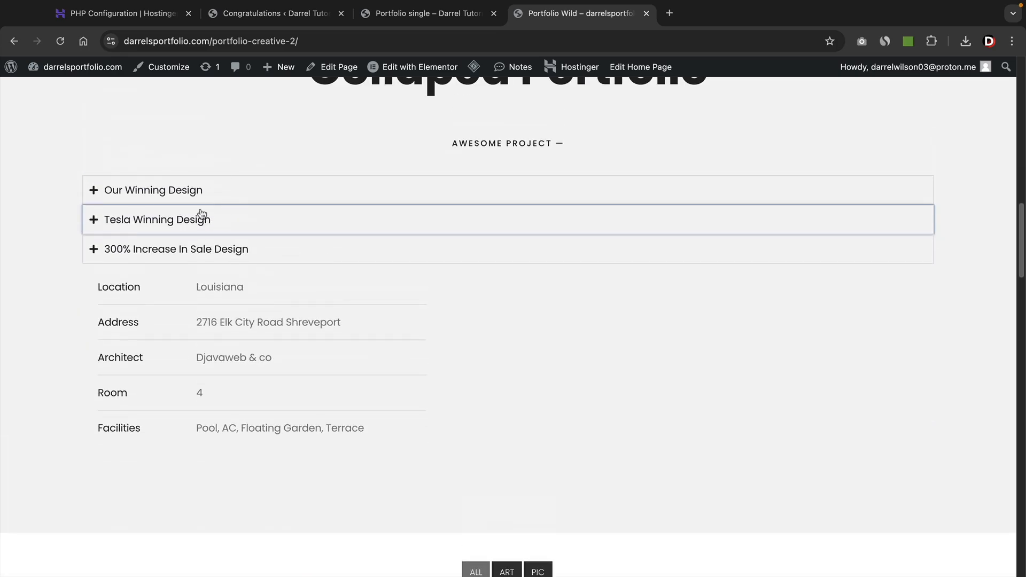
{"action": "scroll", "coordinate": [224, 266], "scroll_direction": "down", "scroll_amount": 1}
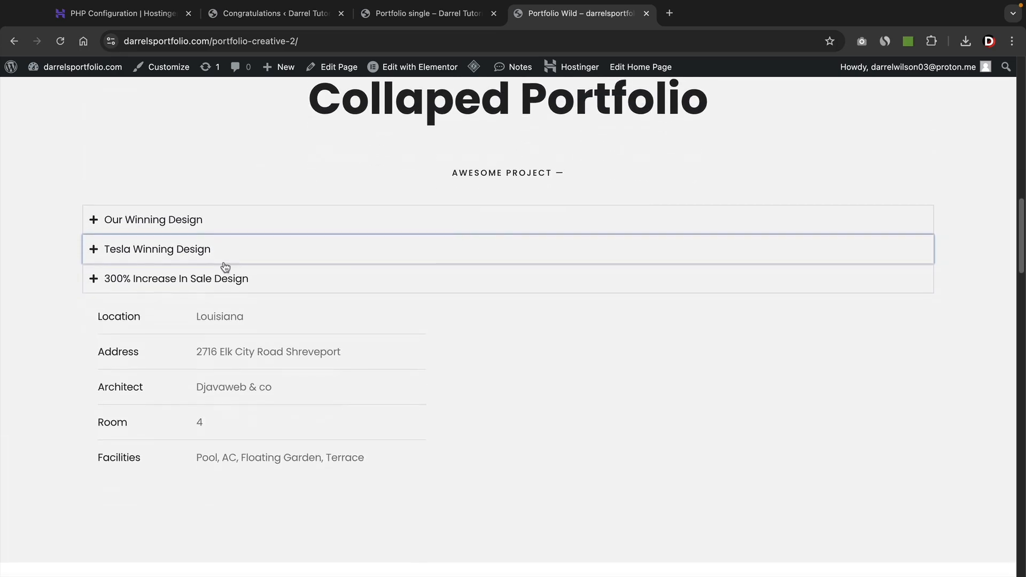
{"action": "scroll", "coordinate": [225, 267], "scroll_direction": "up", "scroll_amount": 1}
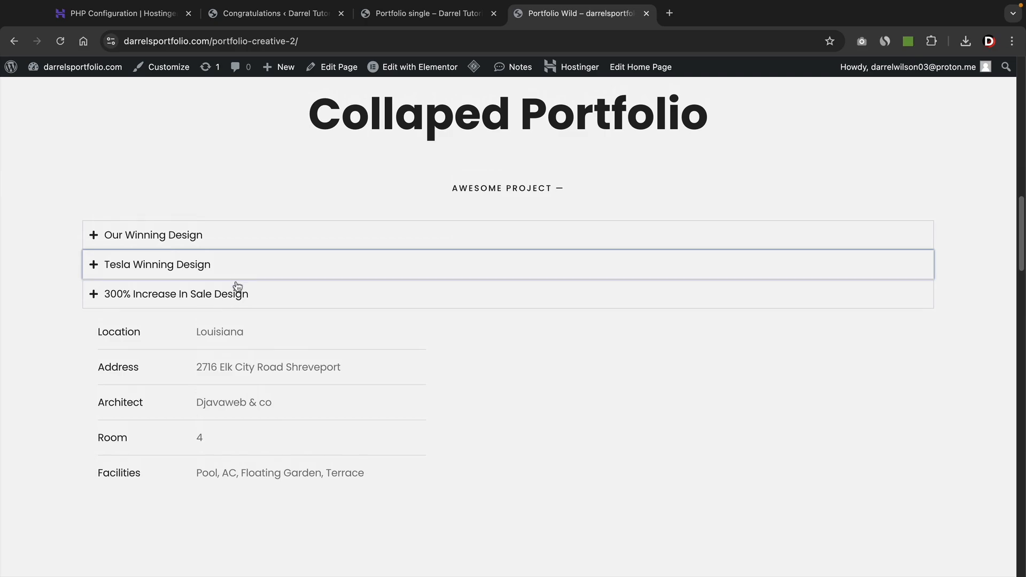
{"action": "scroll", "coordinate": [273, 331], "scroll_direction": "down", "scroll_amount": 7}
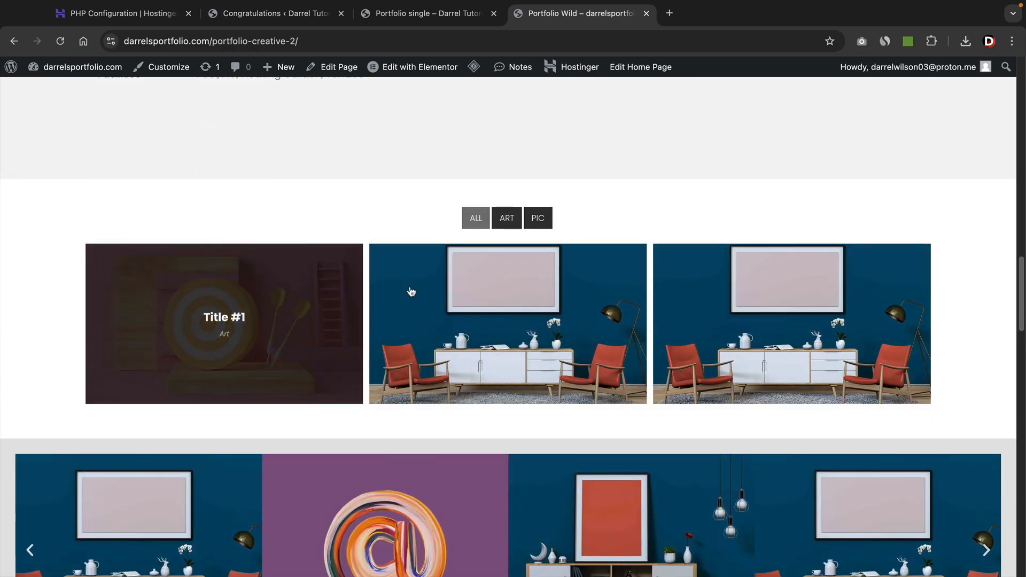
Filter the Portfolio Wild gallery to ART, then PIC, then back to ALL images.
{"action": "left_click", "coordinate": [507, 218]}
{"action": "left_click", "coordinate": [538, 218]}
{"action": "left_click", "coordinate": [506, 218]}
{"action": "left_click", "coordinate": [485, 218]}
Step the carousel through all its slides until it cycles back to the first.
{"action": "scroll", "coordinate": [353, 275], "scroll_direction": "down", "scroll_amount": 4}
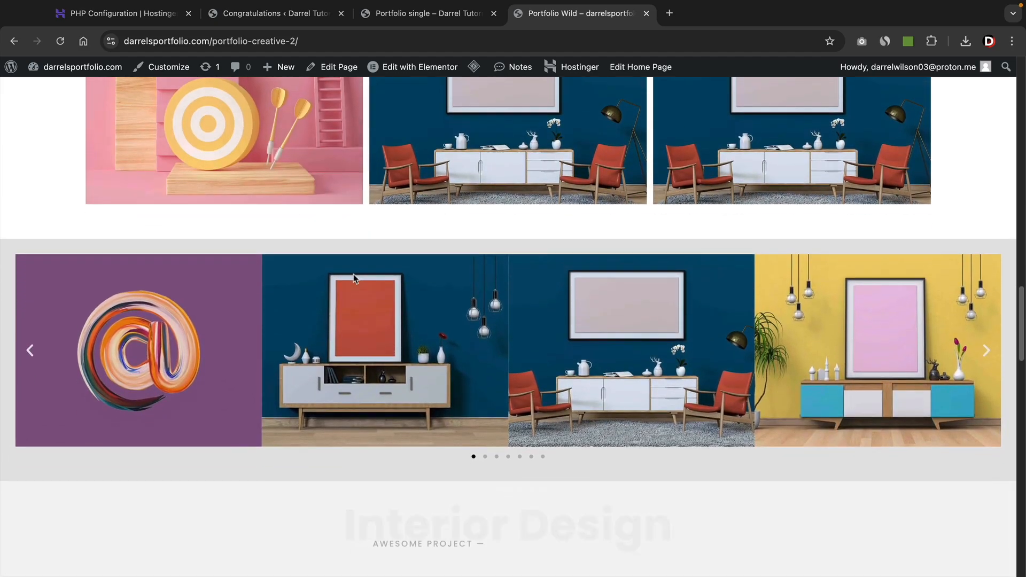
{"action": "scroll", "coordinate": [353, 275], "scroll_direction": "down", "scroll_amount": 1}
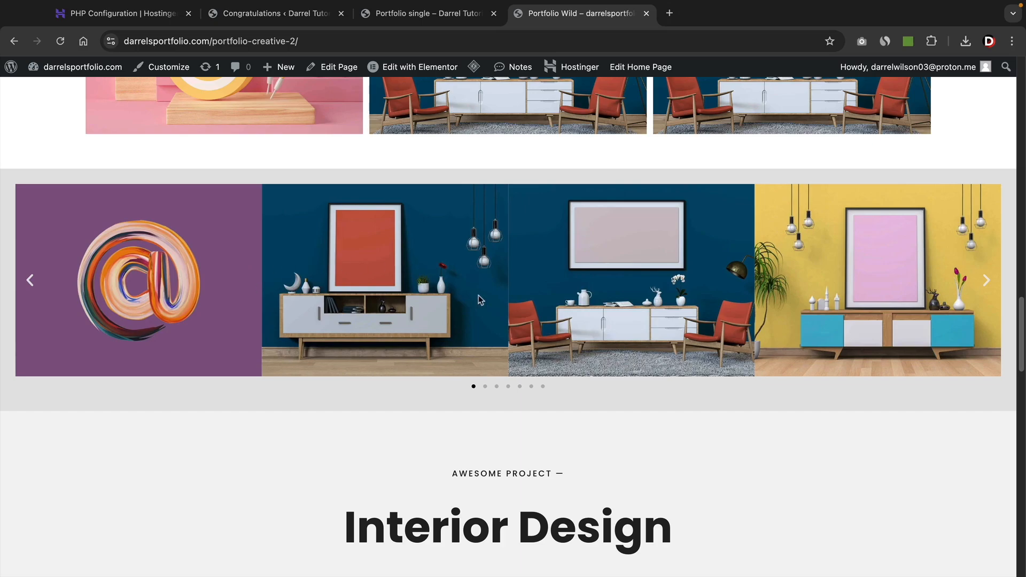
{"action": "left_click", "coordinate": [986, 281]}
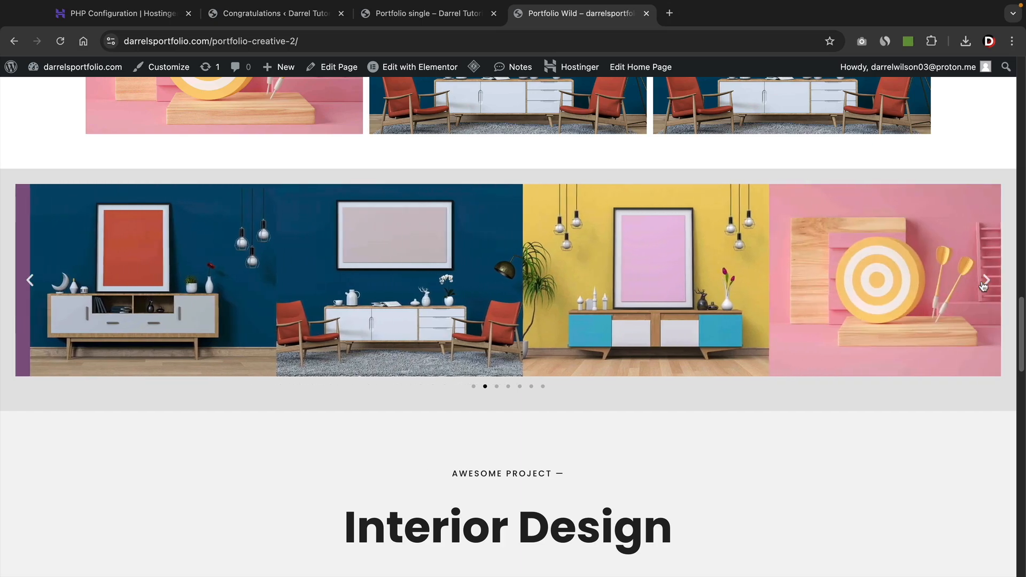
{"action": "left_click", "coordinate": [985, 280]}
{"action": "left_click", "coordinate": [986, 280]}
{"action": "left_click", "coordinate": [986, 281]}
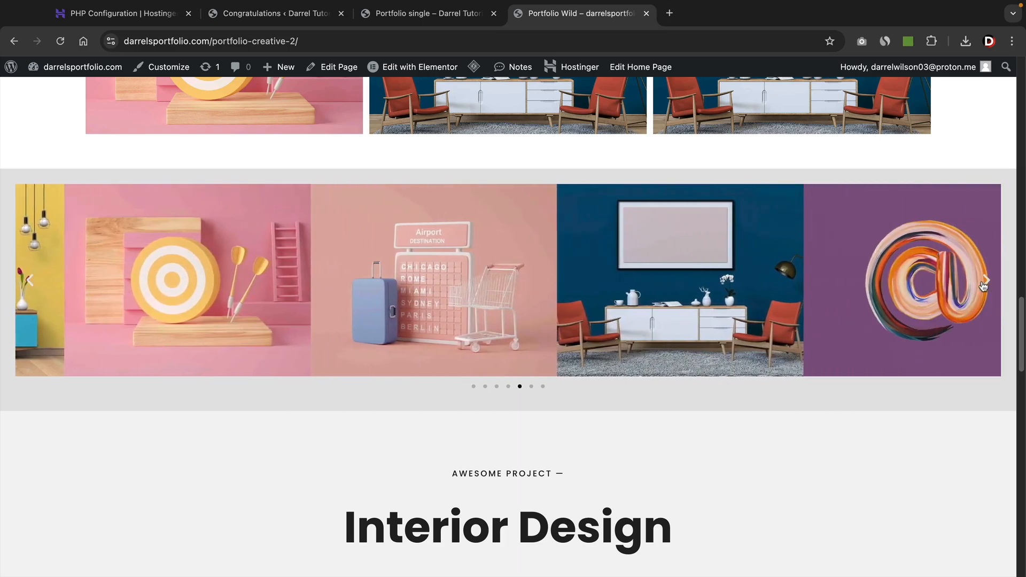
{"action": "left_click", "coordinate": [985, 281]}
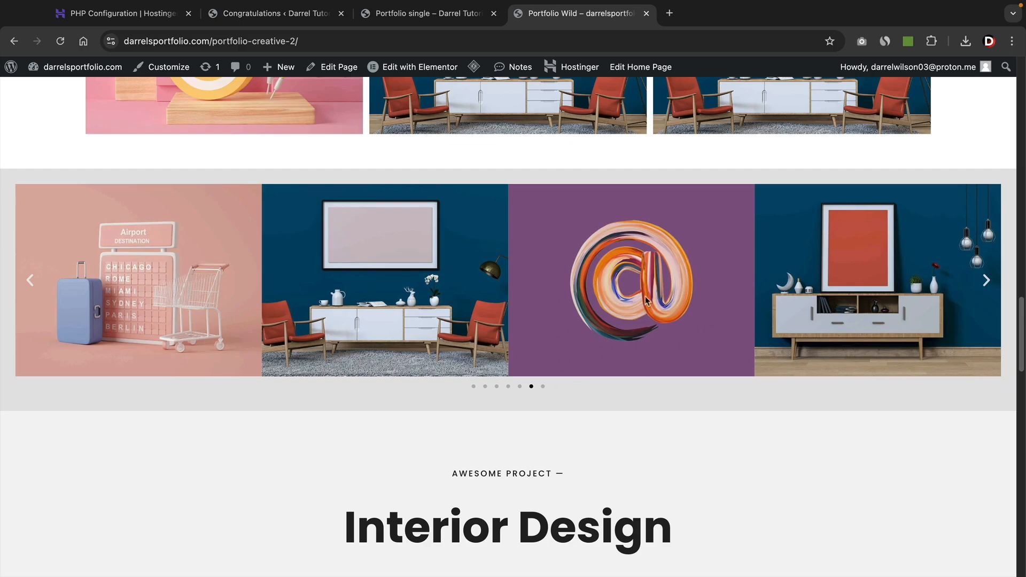
{"action": "left_click", "coordinate": [985, 280]}
{"action": "left_click", "coordinate": [985, 280]}
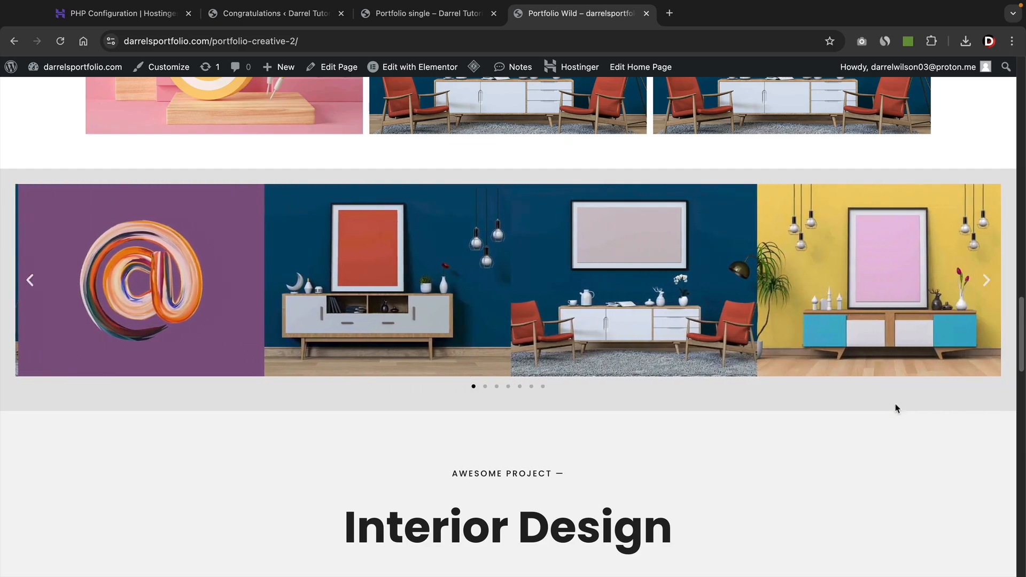
Scroll to the end of the Portfolio Wild page, return to the top and load Home.
{"action": "scroll", "coordinate": [897, 408], "scroll_direction": "down", "scroll_amount": 5}
{"action": "scroll", "coordinate": [896, 410], "scroll_direction": "down", "scroll_amount": 7}
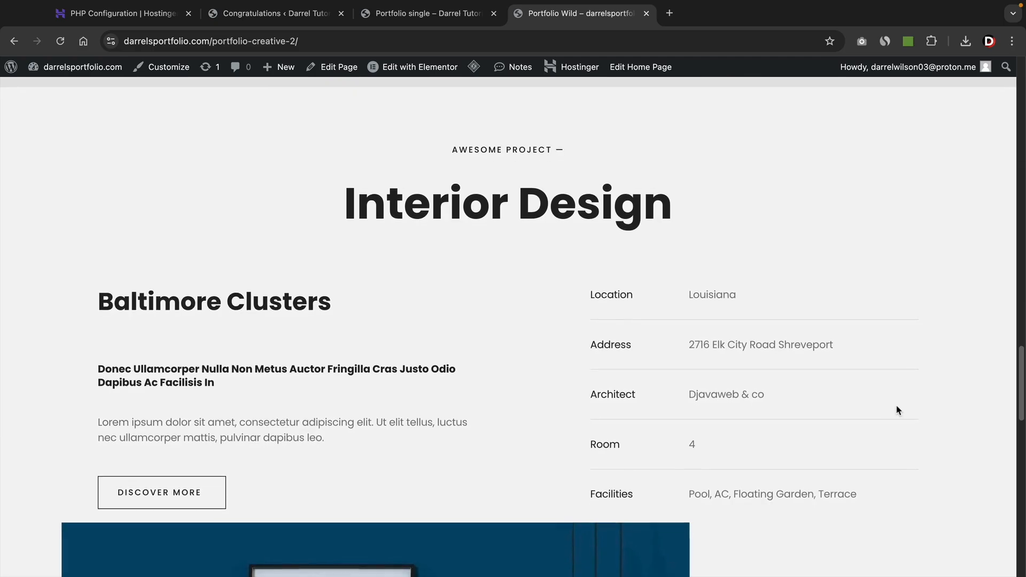
{"action": "scroll", "coordinate": [897, 410], "scroll_direction": "down", "scroll_amount": 8}
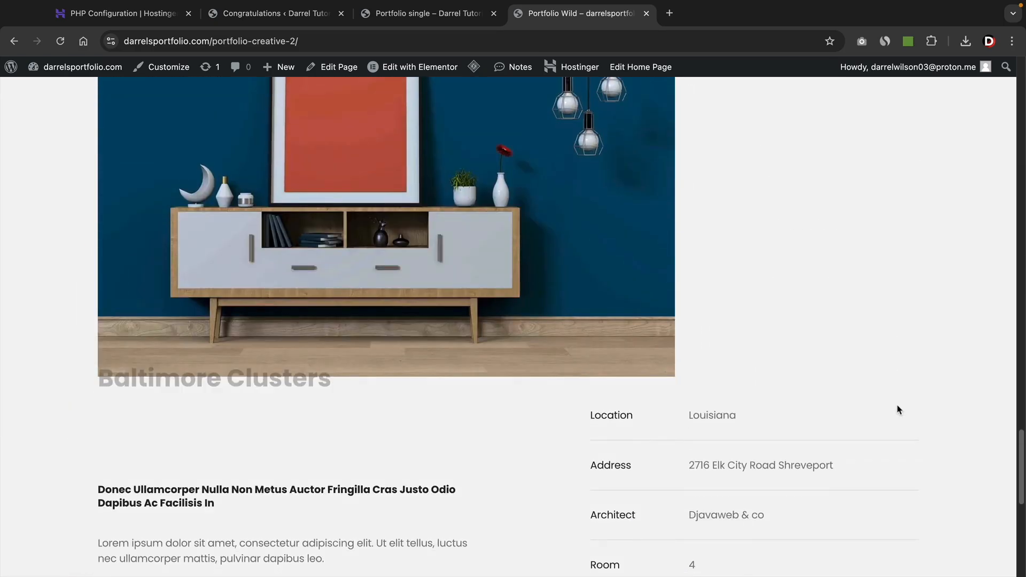
{"action": "left_click_drag", "start_coordinate": [1021, 489], "coordinate": [1014, 96]}
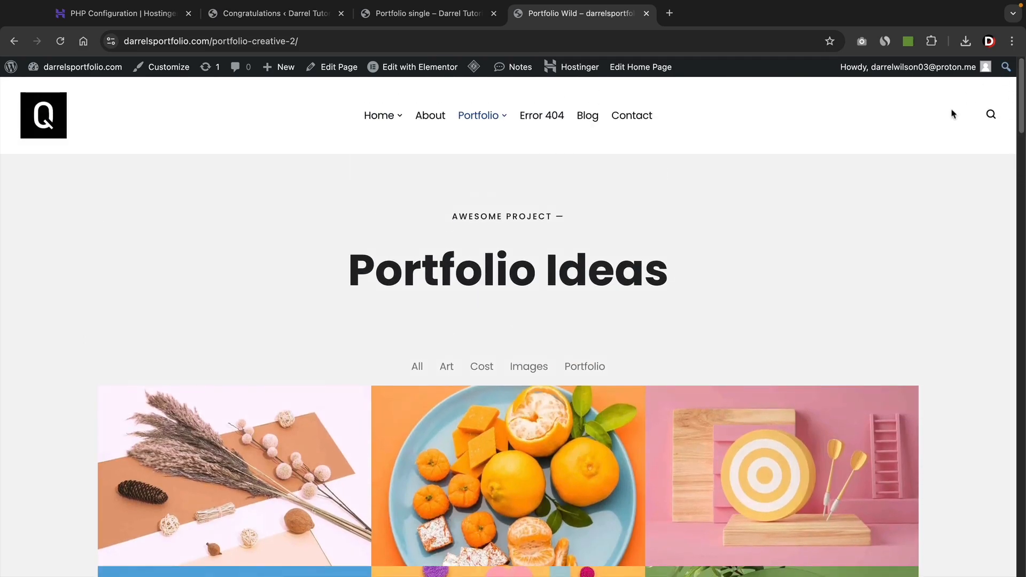
{"action": "left_click", "coordinate": [380, 119]}
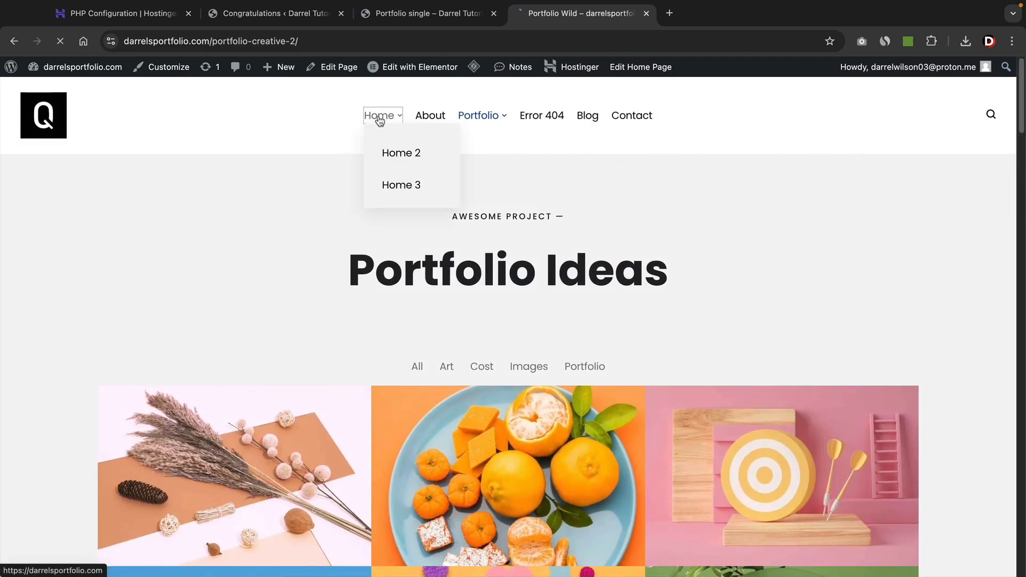
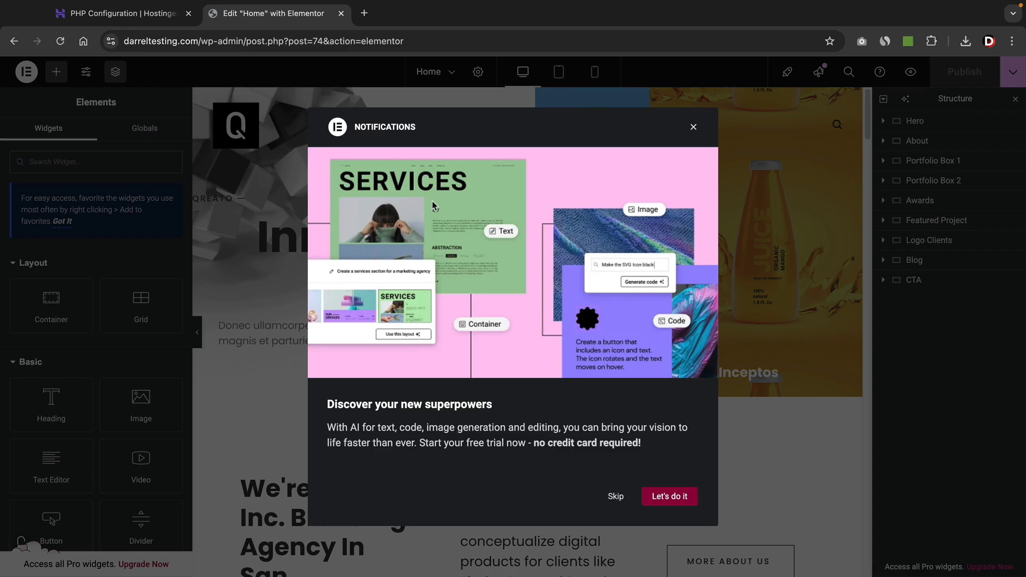
Dismiss the notifications popup and close the Structure panel.
{"action": "left_click", "coordinate": [693, 128]}
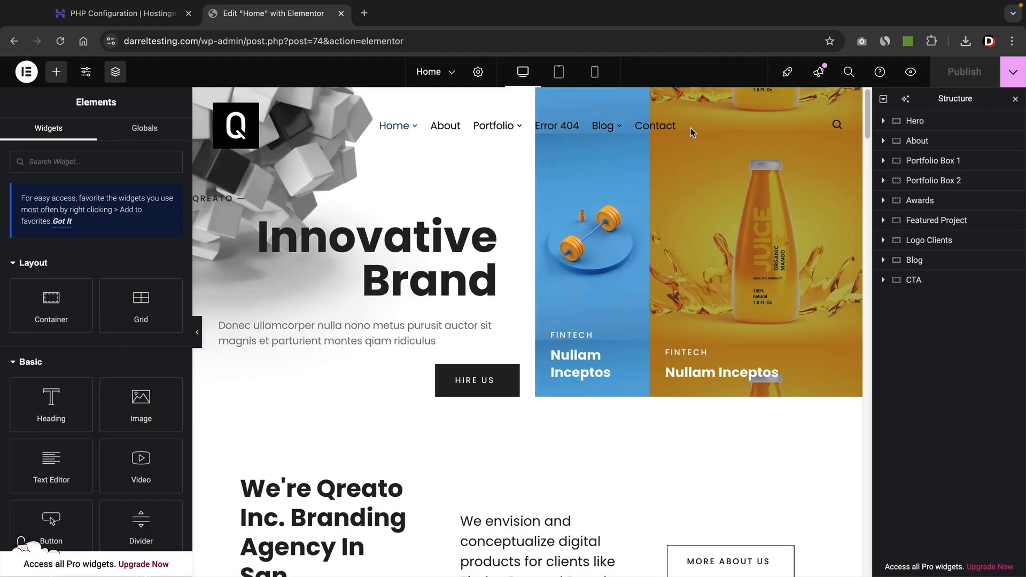
{"action": "left_click", "coordinate": [1015, 102]}
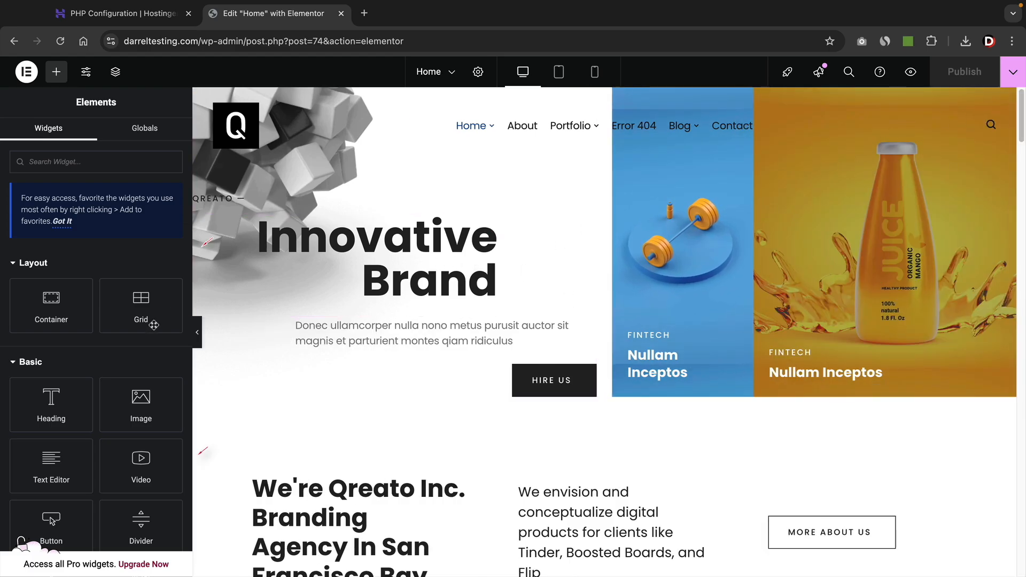
{"action": "scroll", "coordinate": [151, 335], "scroll_direction": "down", "scroll_amount": 3}
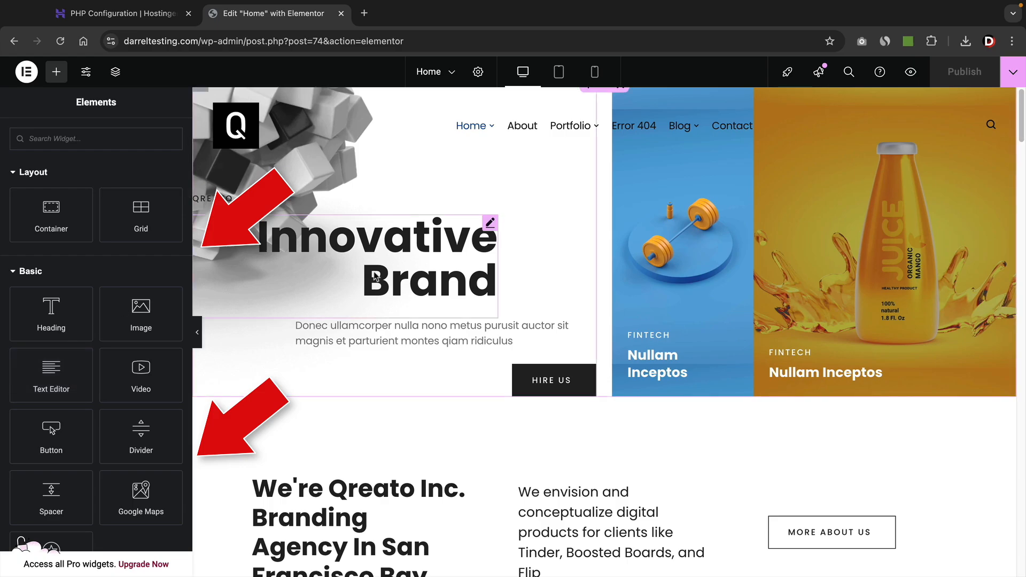
Replace 'Innovative' and 'brand' in the hero title with 'Wordpress' and 'Tutorial', keeping the line break.
{"action": "left_click", "coordinate": [400, 278]}
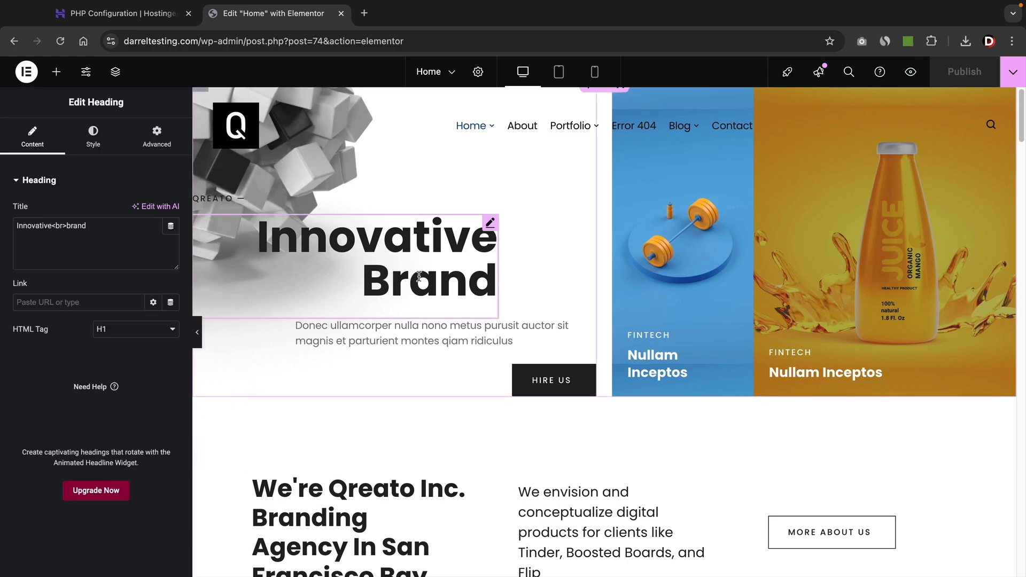
{"action": "double_click", "coordinate": [48, 225]}
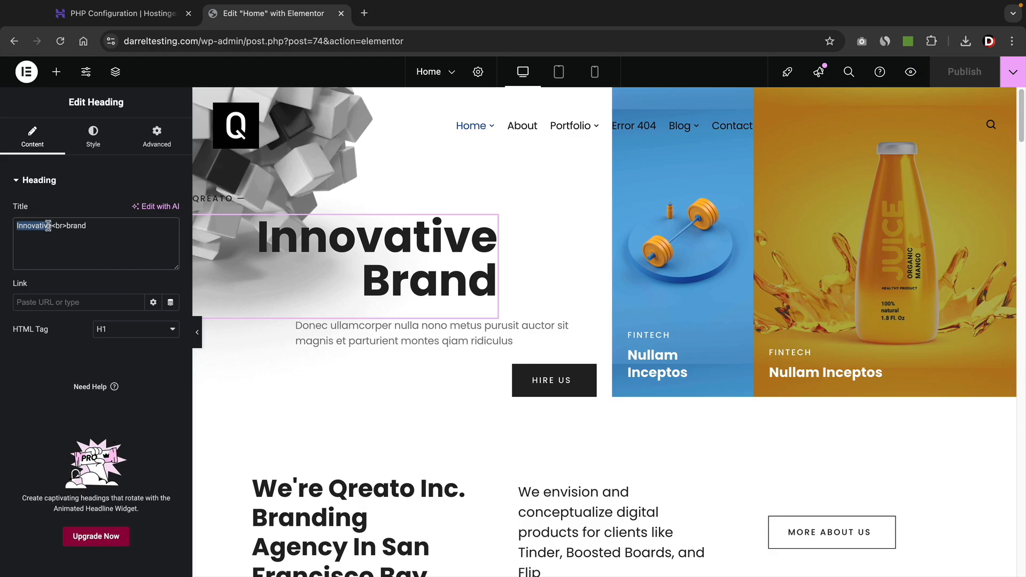
{"action": "type", "text": "Wordpress"}
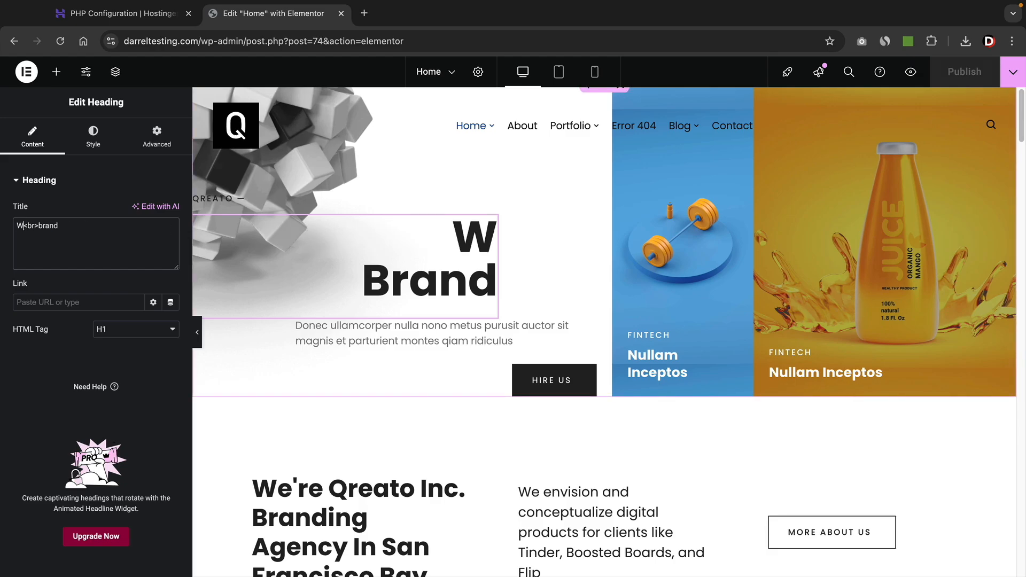
{"action": "double_click", "coordinate": [75, 225]}
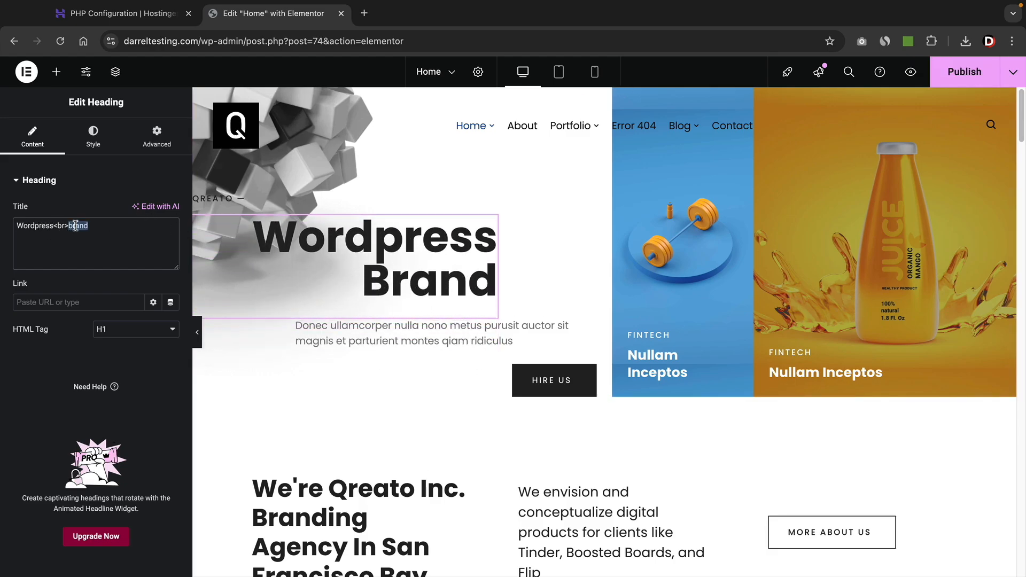
{"action": "type", "text": "Tutorial"}
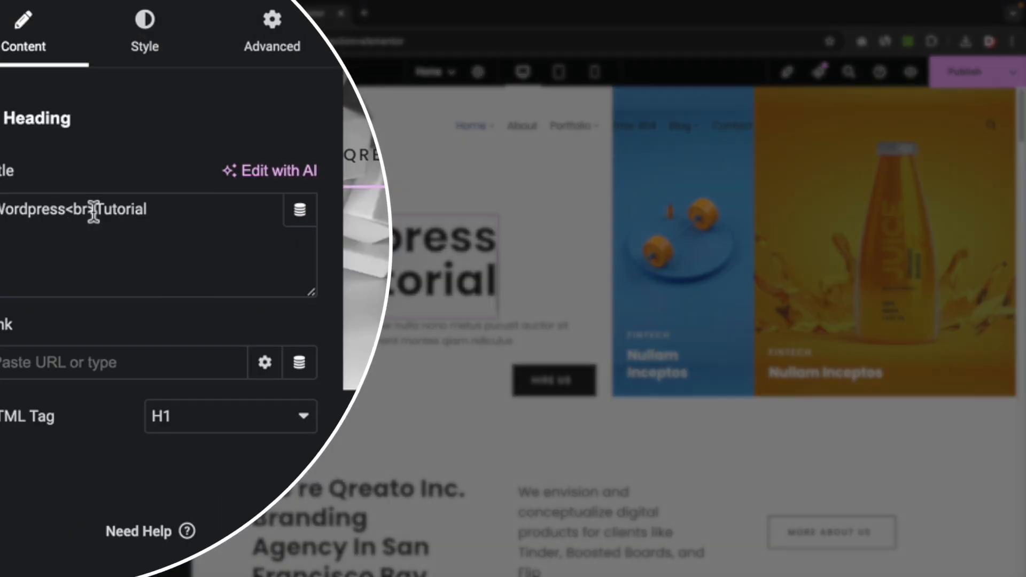
{"action": "left_click_drag", "start_coordinate": [69, 226], "coordinate": [55, 226]}
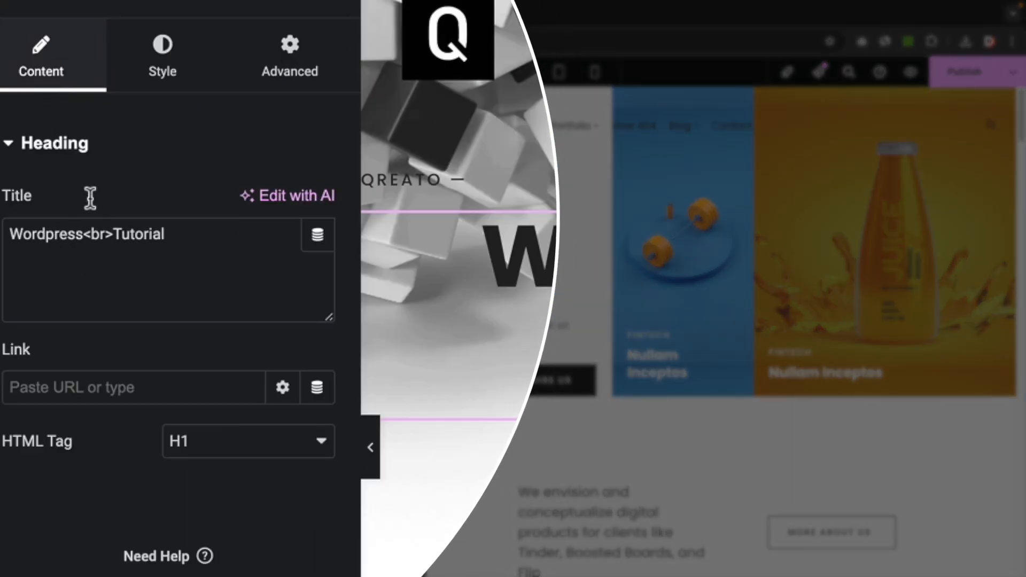
Set the heading's typography font family to Abyssinica SIL, after briefly trying Tahoma.
{"action": "left_click", "coordinate": [169, 80]}
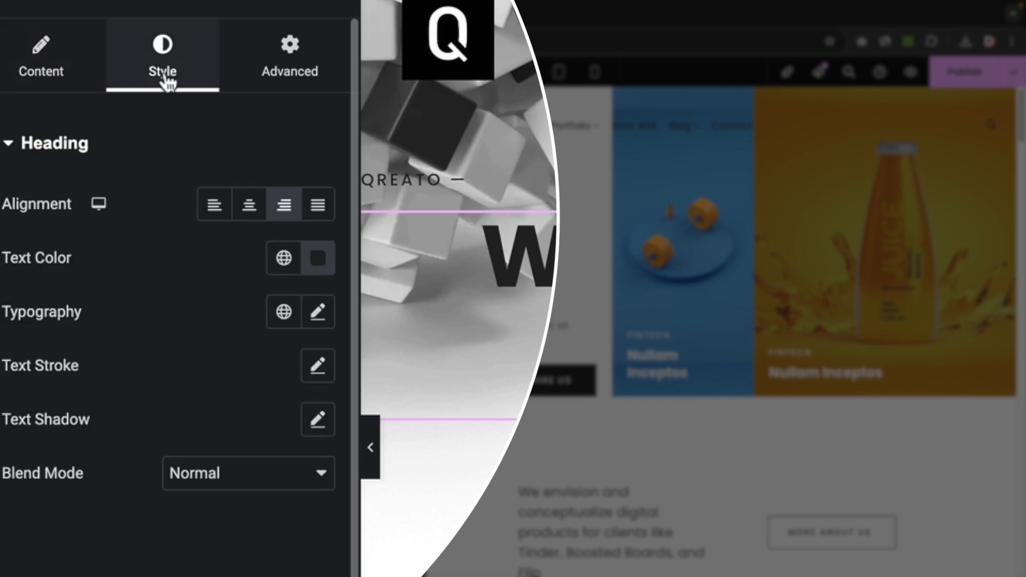
{"action": "left_click", "coordinate": [317, 311]}
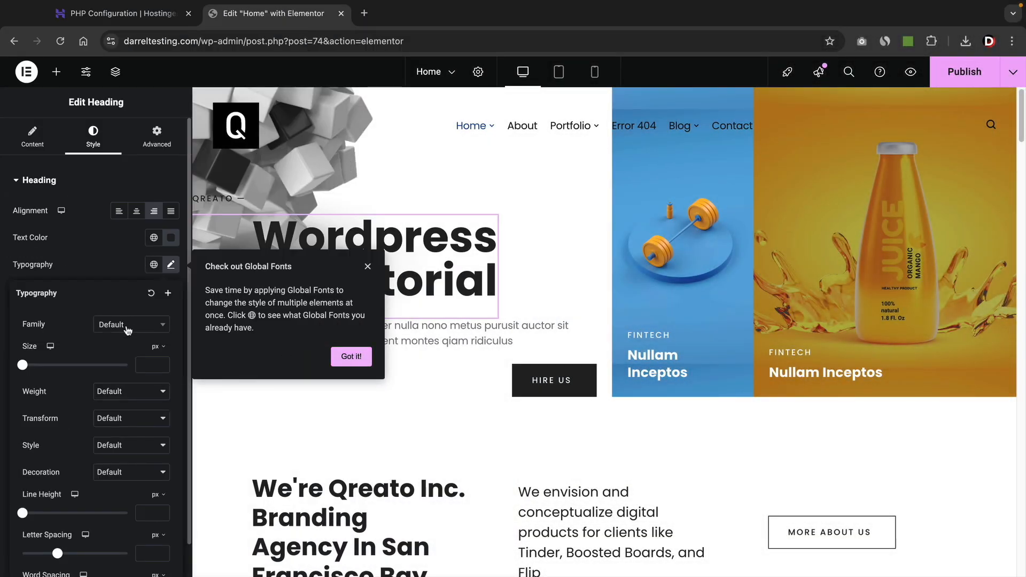
{"action": "left_click", "coordinate": [127, 326]}
{"action": "left_click", "coordinate": [115, 408]}
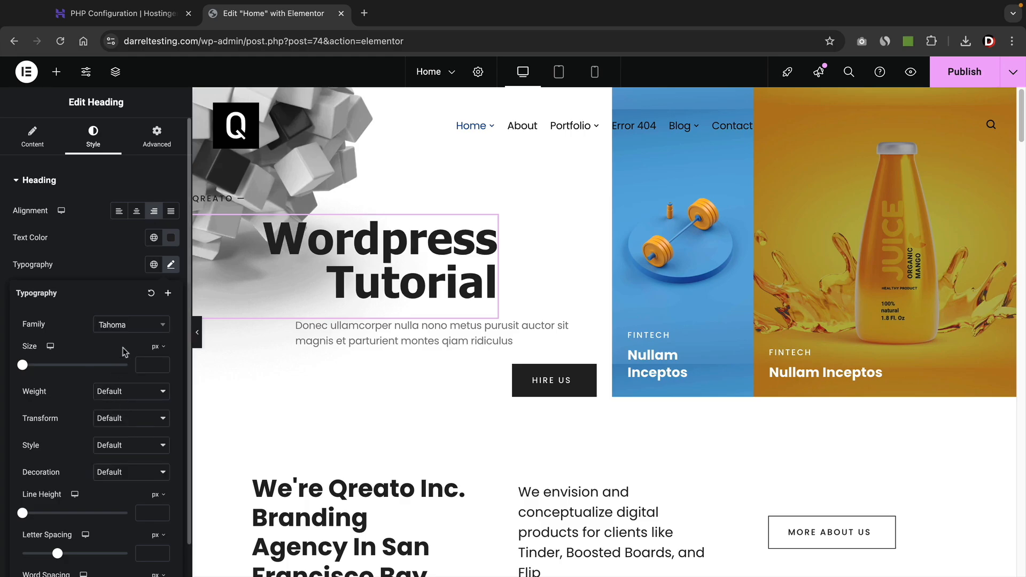
{"action": "left_click", "coordinate": [127, 324]}
{"action": "left_click", "coordinate": [135, 395]}
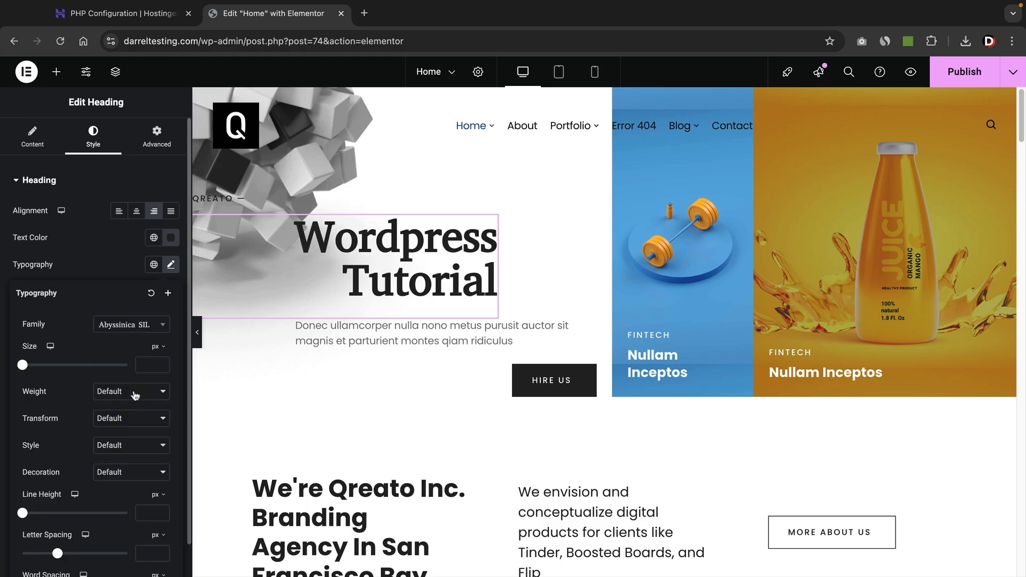
{"action": "left_click", "coordinate": [142, 327]}
{"action": "scroll", "coordinate": [137, 414], "scroll_direction": "down", "scroll_amount": 15}
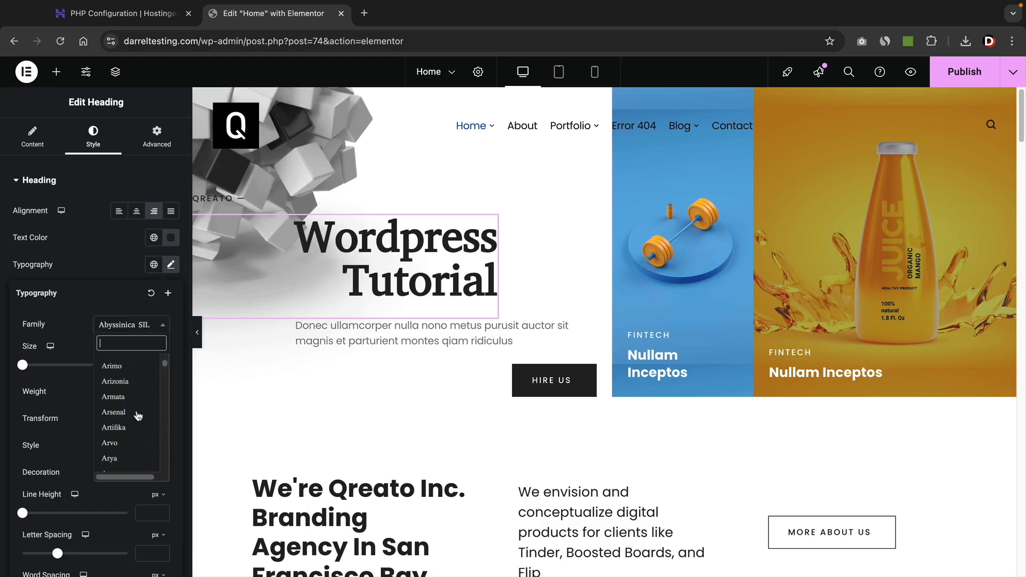
{"action": "scroll", "coordinate": [138, 414], "scroll_direction": "down", "scroll_amount": 20}
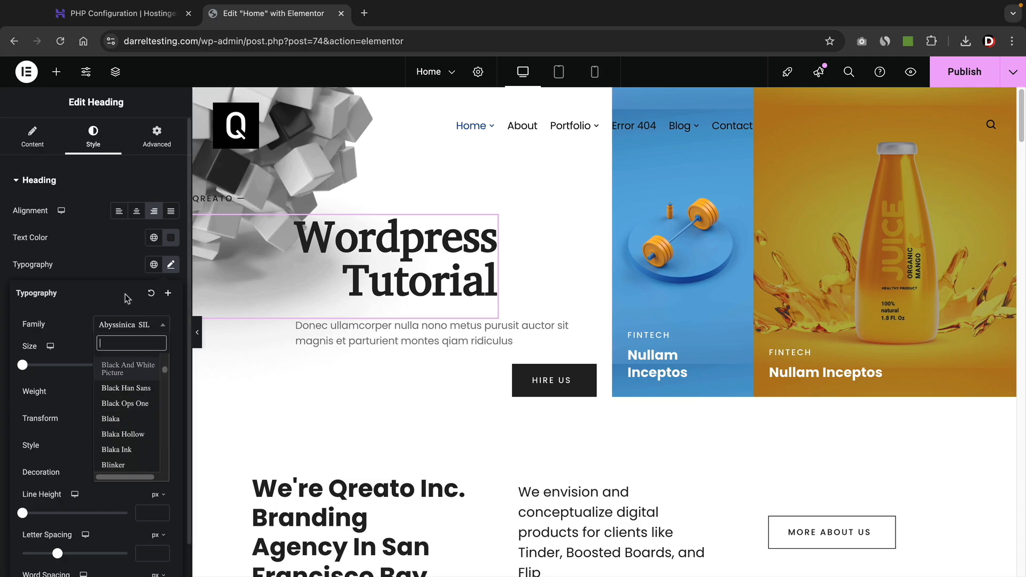
{"action": "left_click", "coordinate": [85, 320]}
Set the heading font size to 71 px and the style to Italic.
{"action": "left_click_drag", "start_coordinate": [22, 366], "coordinate": [60, 365]}
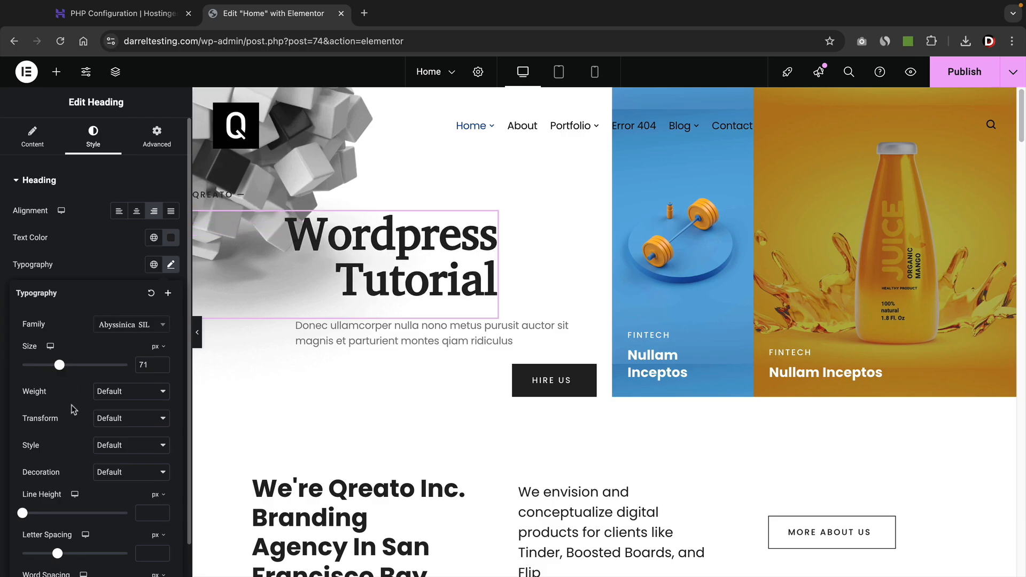
{"action": "scroll", "coordinate": [74, 410], "scroll_direction": "down", "scroll_amount": 2}
{"action": "left_click", "coordinate": [111, 413]}
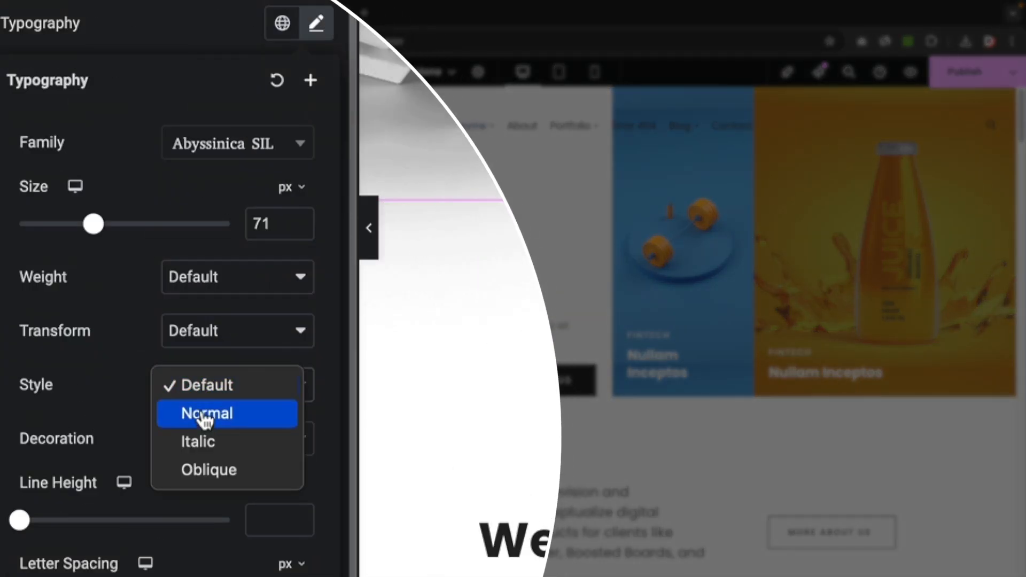
{"action": "left_click", "coordinate": [207, 442]}
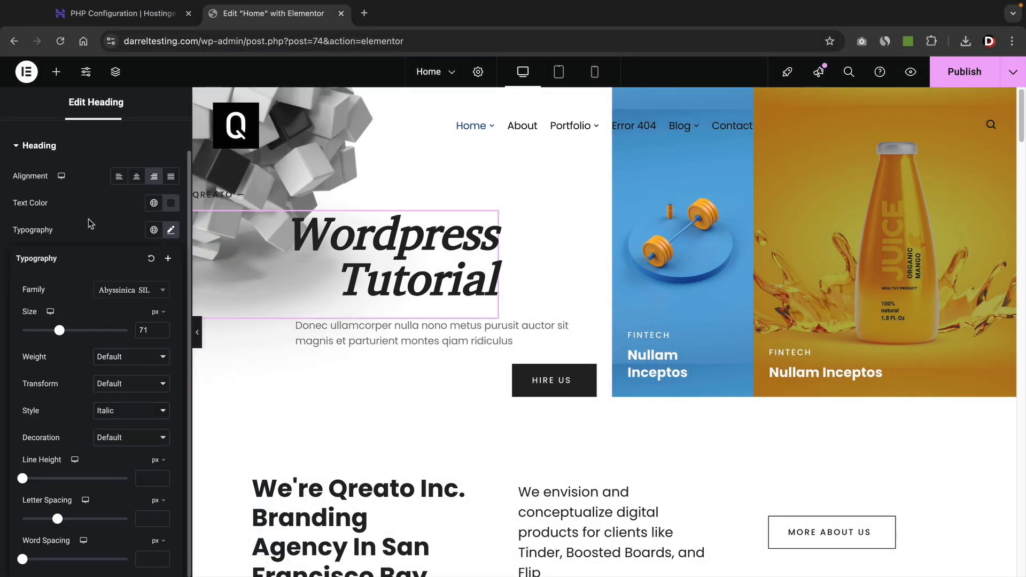
{"action": "left_click", "coordinate": [93, 222]}
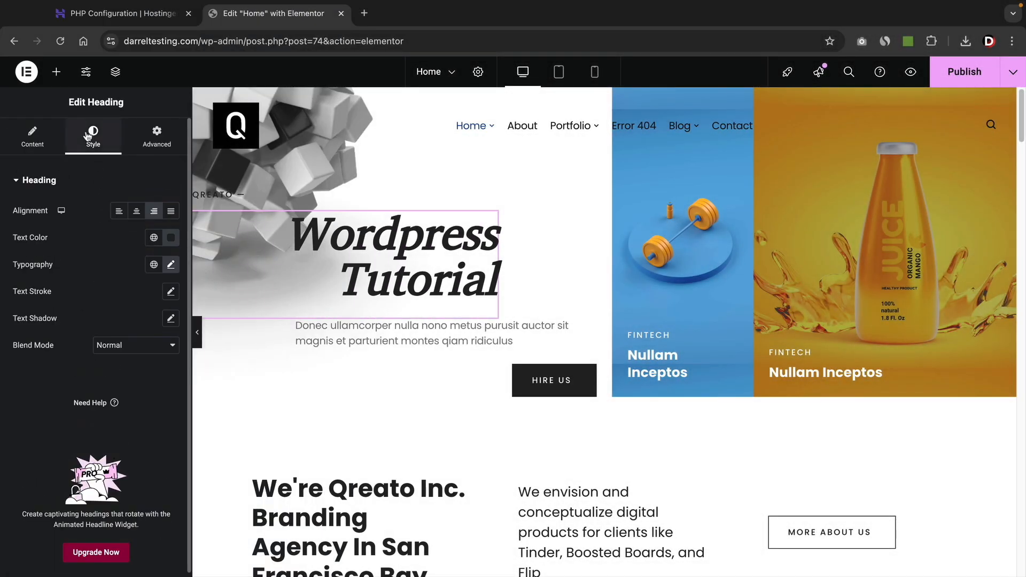
Give the heading 28 px padding on all sides in Advanced settings.
{"action": "left_click", "coordinate": [157, 141]}
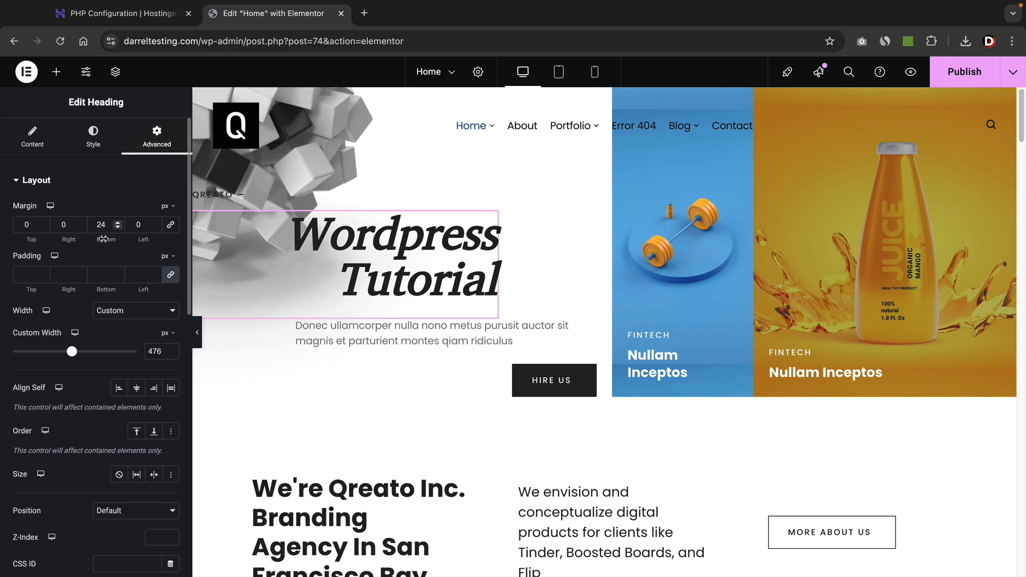
{"action": "left_click", "coordinate": [42, 272]}
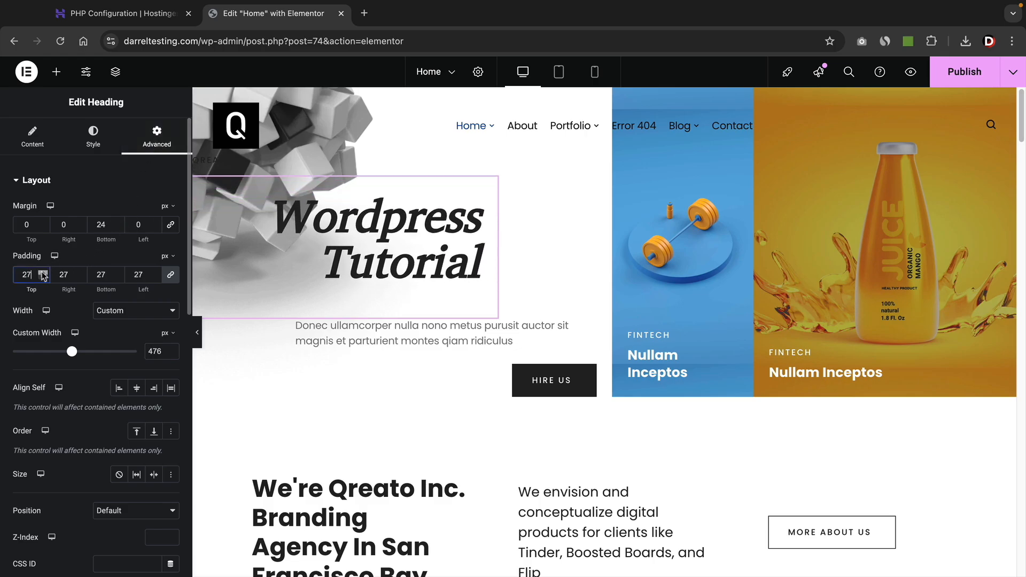
{"action": "left_click", "coordinate": [42, 273]}
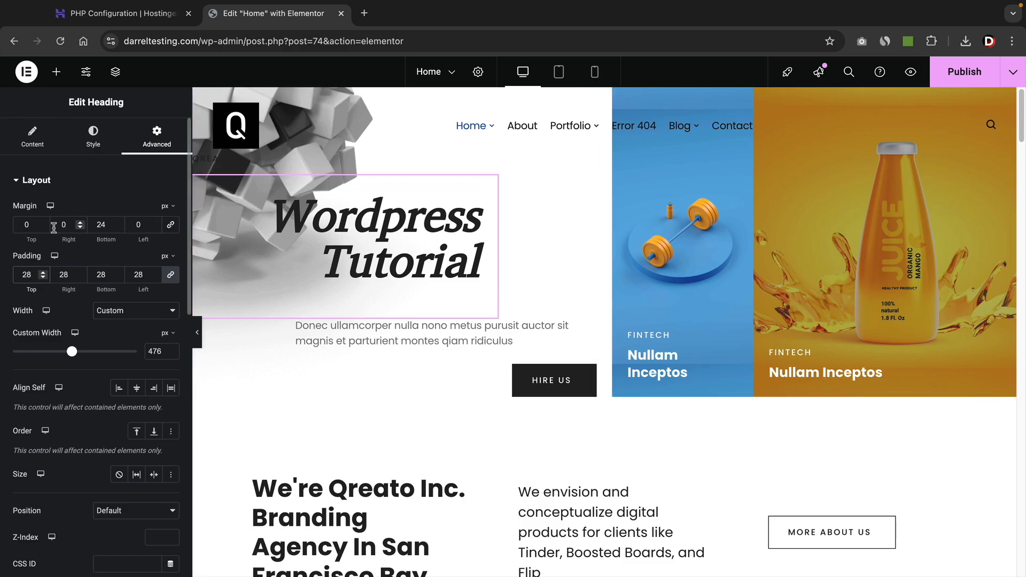
Set the heading's Motion Effects entrance animation to Roll In, after trying Tada.
{"action": "scroll", "coordinate": [107, 298], "scroll_direction": "down", "scroll_amount": 5}
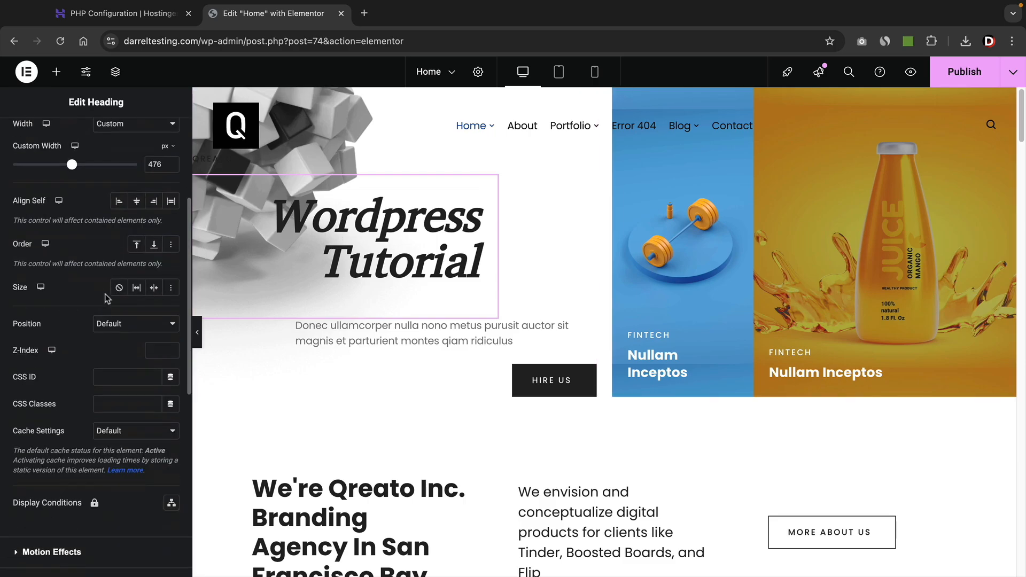
{"action": "scroll", "coordinate": [107, 298], "scroll_direction": "down", "scroll_amount": 5}
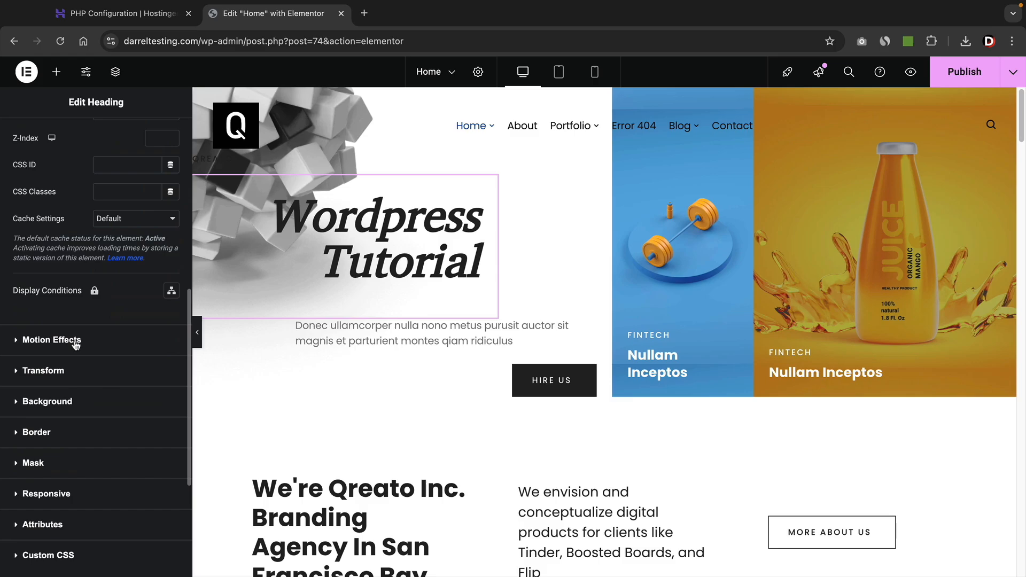
{"action": "left_click", "coordinate": [76, 342]}
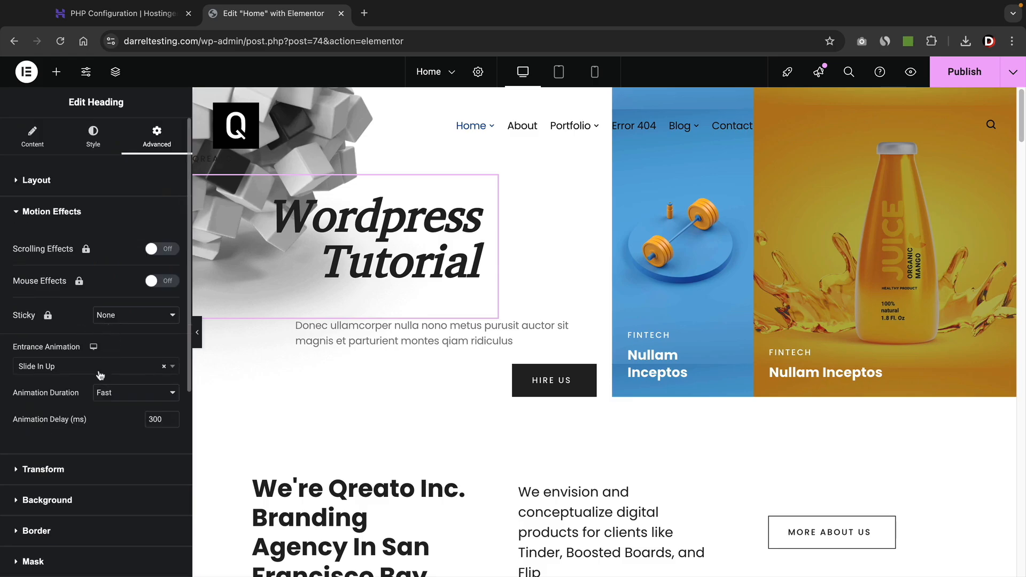
{"action": "scroll", "coordinate": [103, 379], "scroll_direction": "down", "scroll_amount": 1}
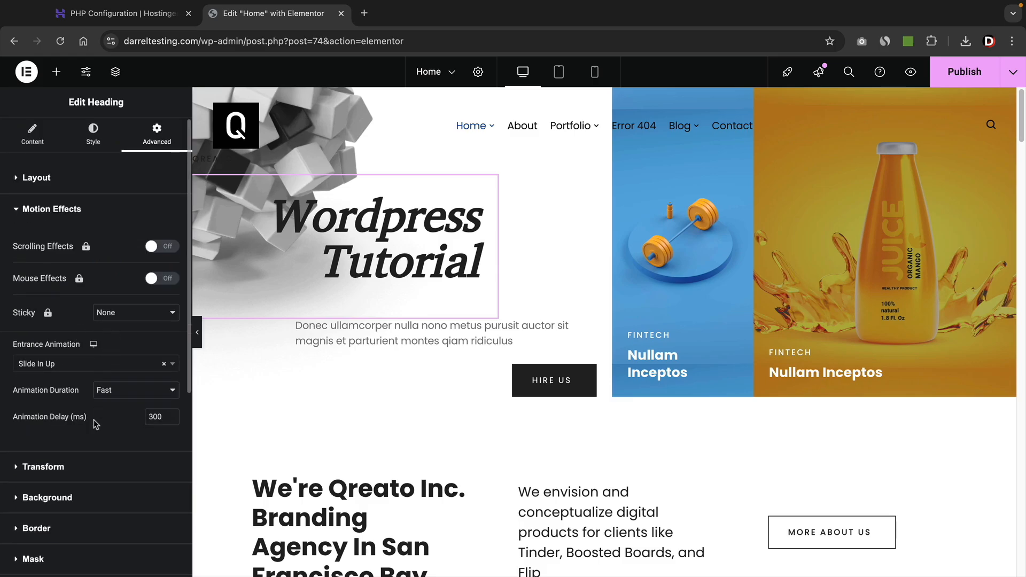
{"action": "left_click", "coordinate": [77, 367]}
{"action": "scroll", "coordinate": [68, 406], "scroll_direction": "up", "scroll_amount": 6}
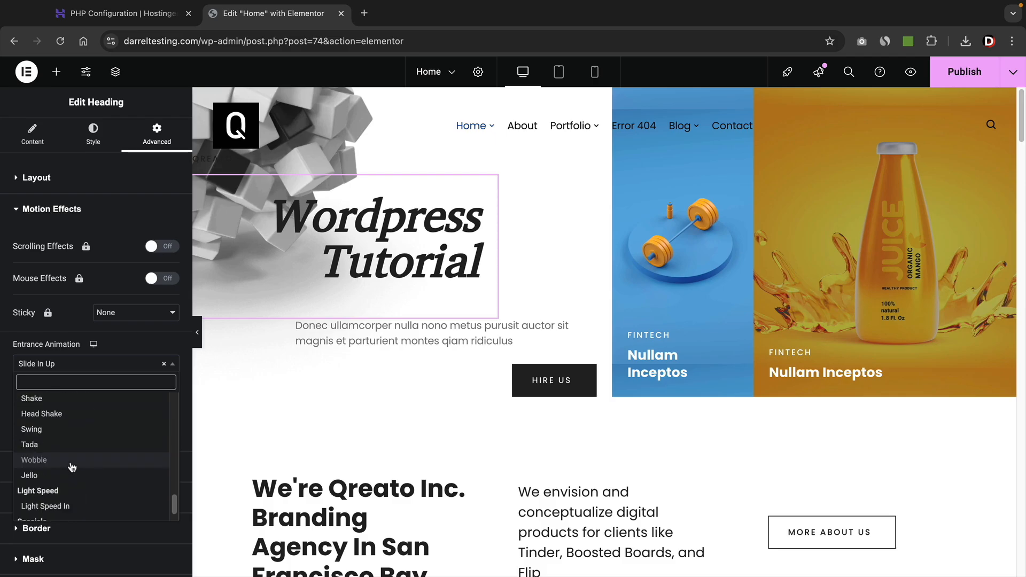
{"action": "left_click", "coordinate": [72, 450]}
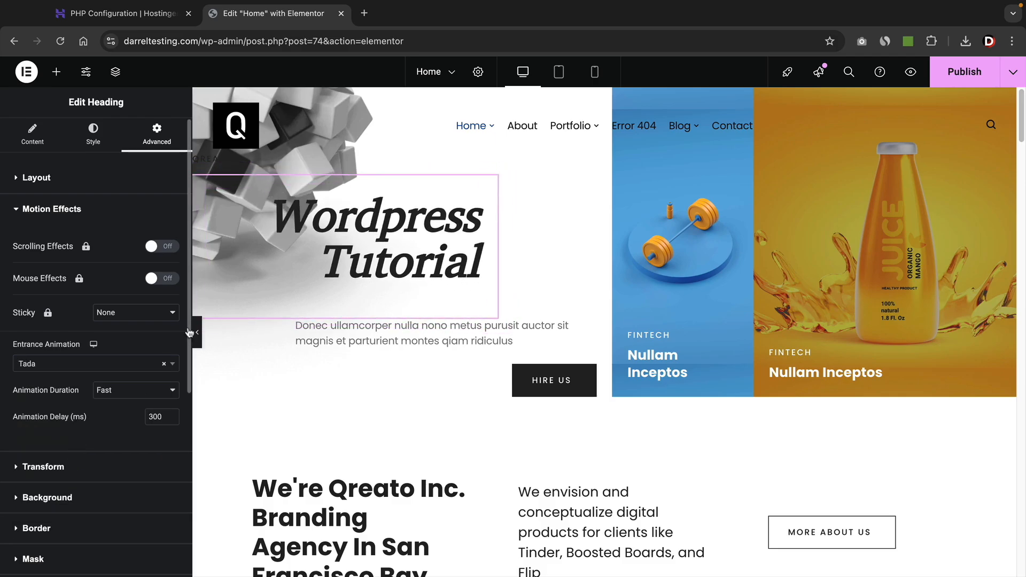
{"action": "left_click", "coordinate": [119, 365]}
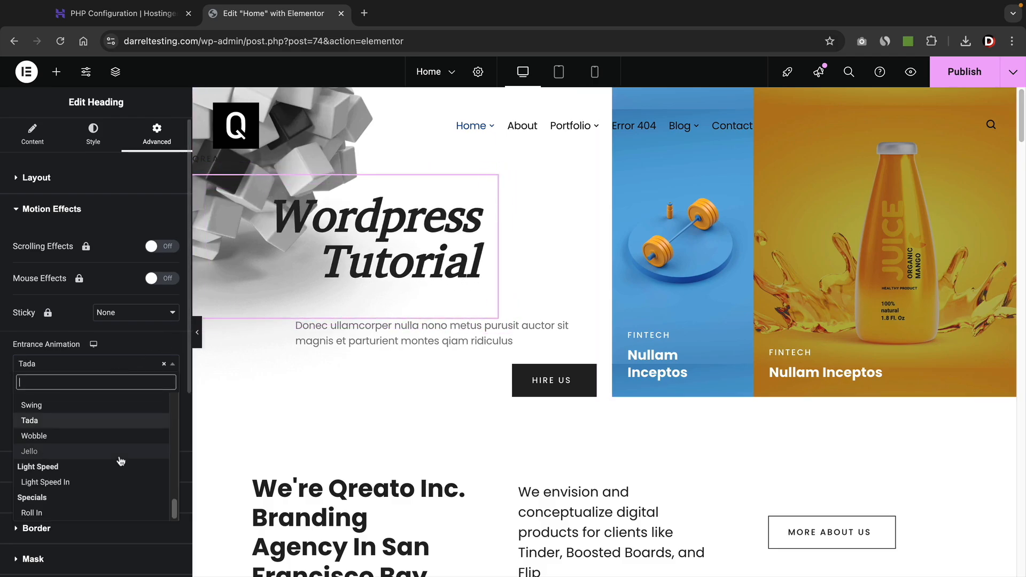
{"action": "left_click", "coordinate": [67, 512]}
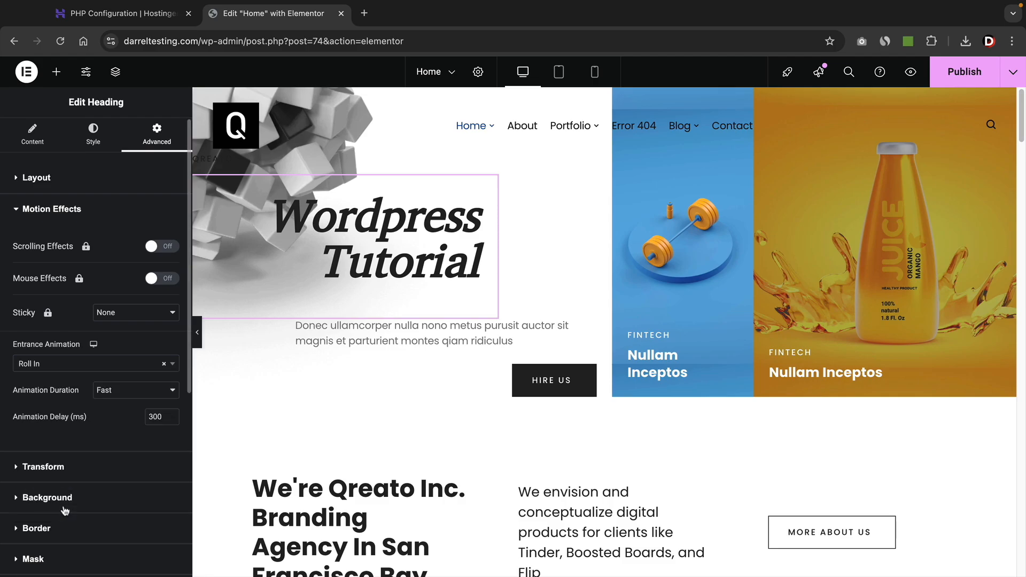
{"action": "left_click", "coordinate": [95, 365]}
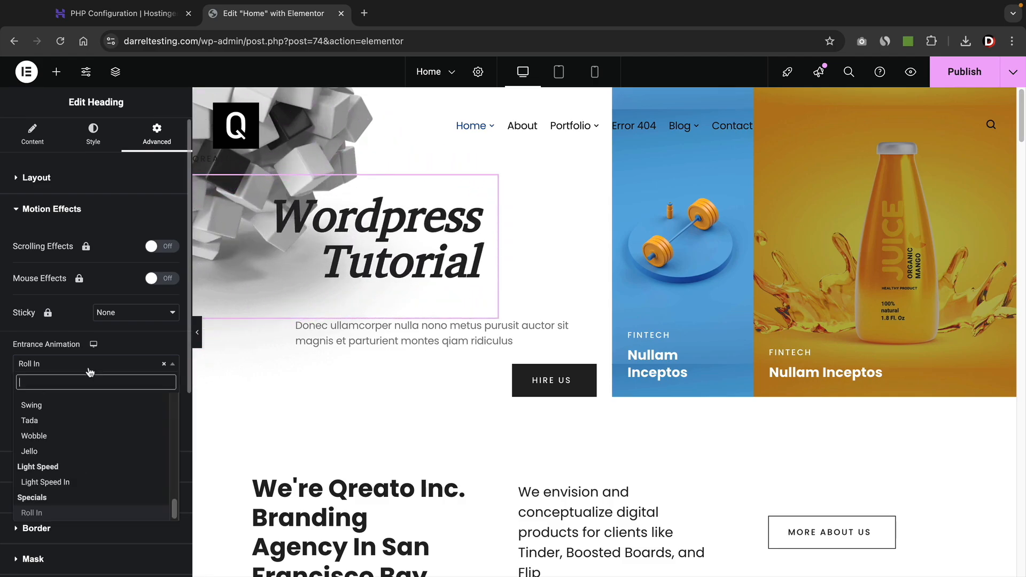
{"action": "scroll", "coordinate": [90, 445], "scroll_direction": "up", "scroll_amount": 5}
{"action": "scroll", "coordinate": [90, 445], "scroll_direction": "up", "scroll_amount": 3}
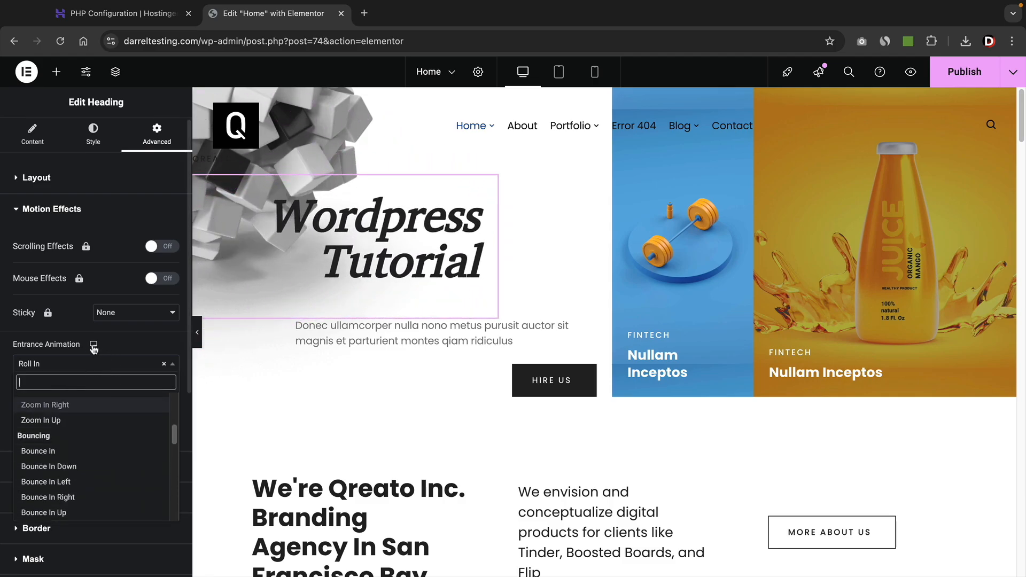
{"action": "left_click", "coordinate": [79, 327]}
{"action": "left_click", "coordinate": [32, 135]}
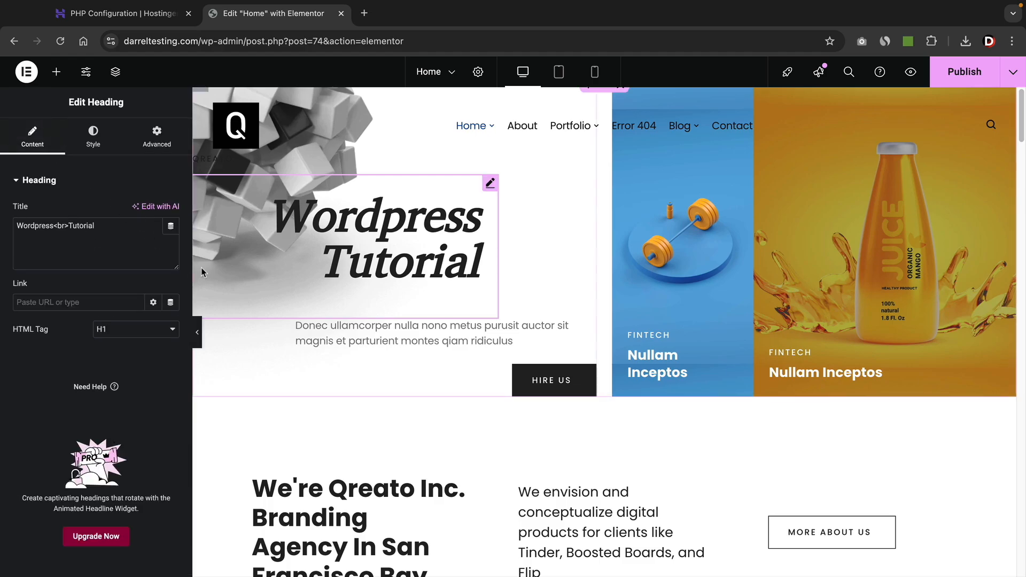
Duplicate then delete the heading copy, and add a Lorem ipsum text block and CLICK HERE button.
{"action": "right_click", "coordinate": [368, 229]}
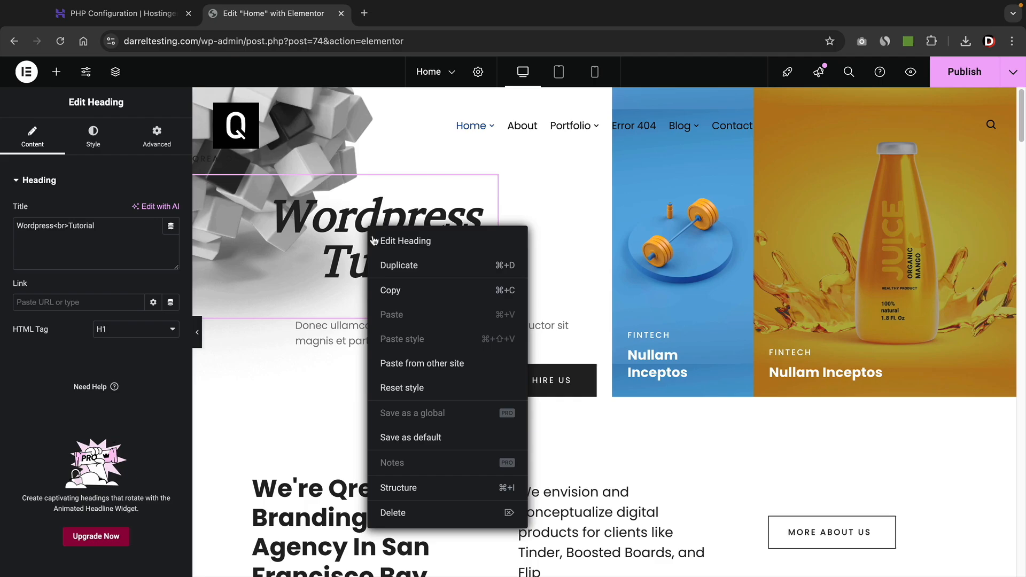
{"action": "left_click", "coordinate": [398, 266]}
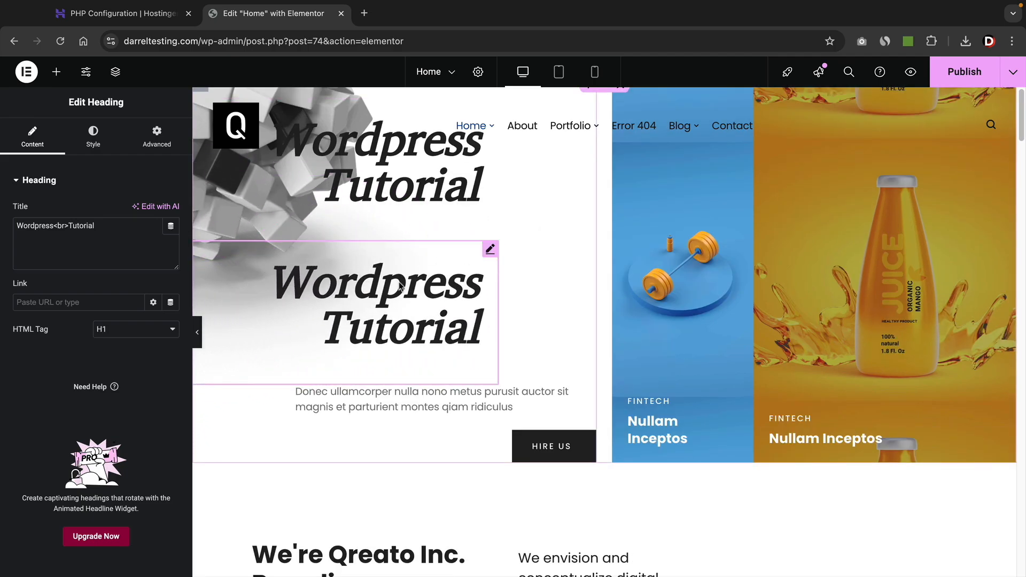
{"action": "right_click", "coordinate": [390, 295]}
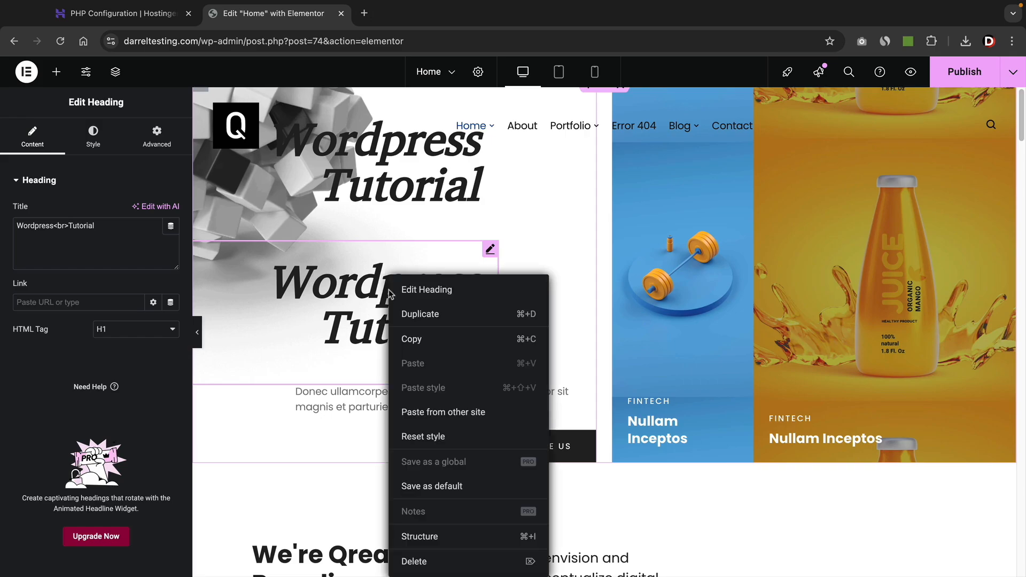
{"action": "left_click", "coordinate": [414, 561]}
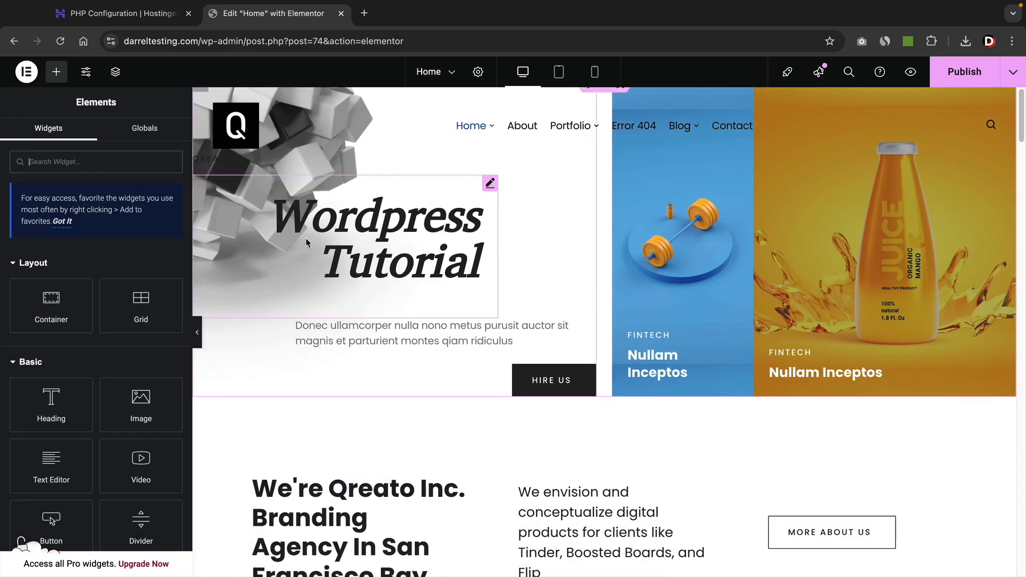
{"action": "left_click_drag", "start_coordinate": [52, 466], "coordinate": [402, 240]}
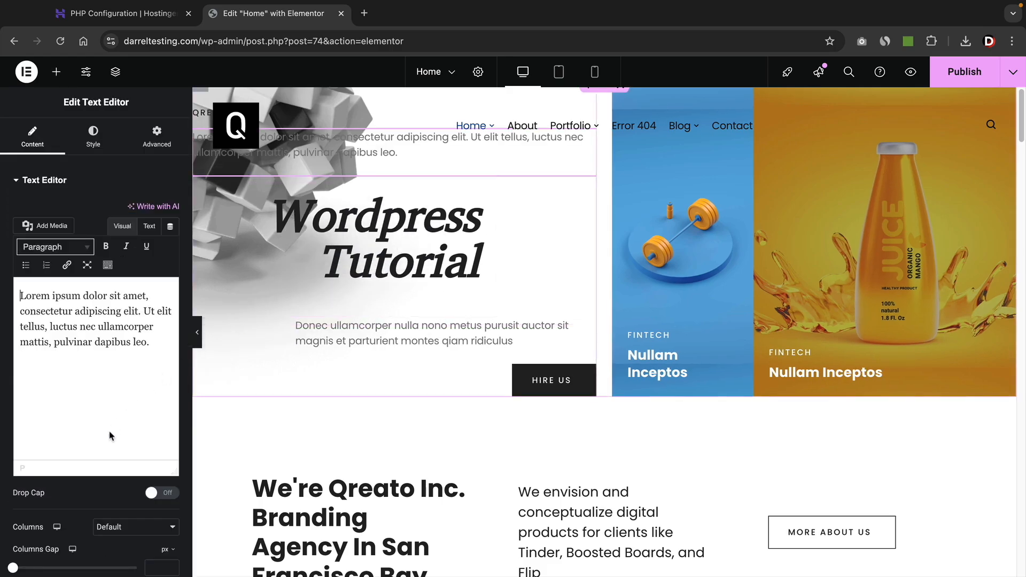
{"action": "left_click", "coordinate": [56, 72]}
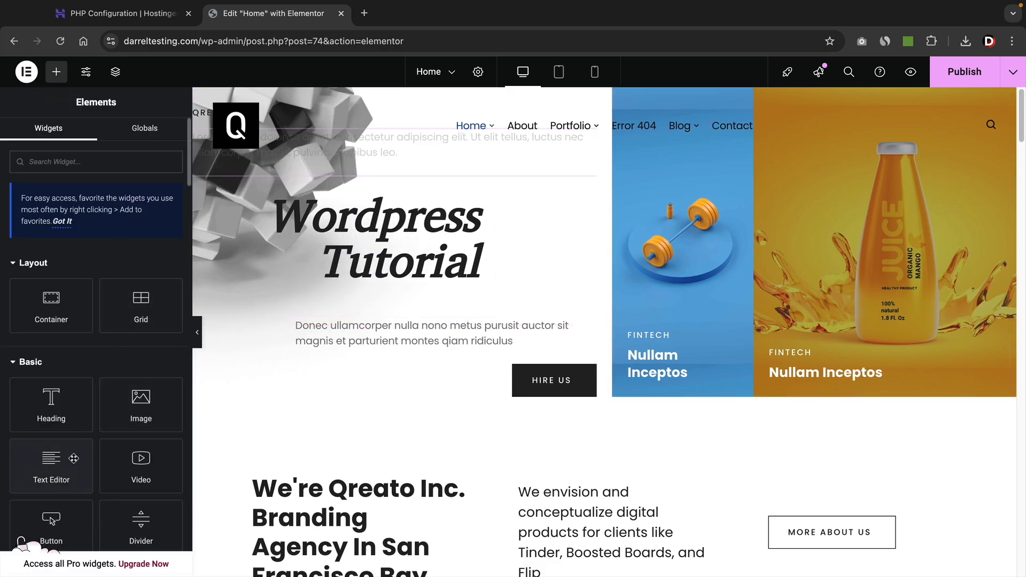
{"action": "left_click_drag", "start_coordinate": [52, 521], "coordinate": [700, 262]}
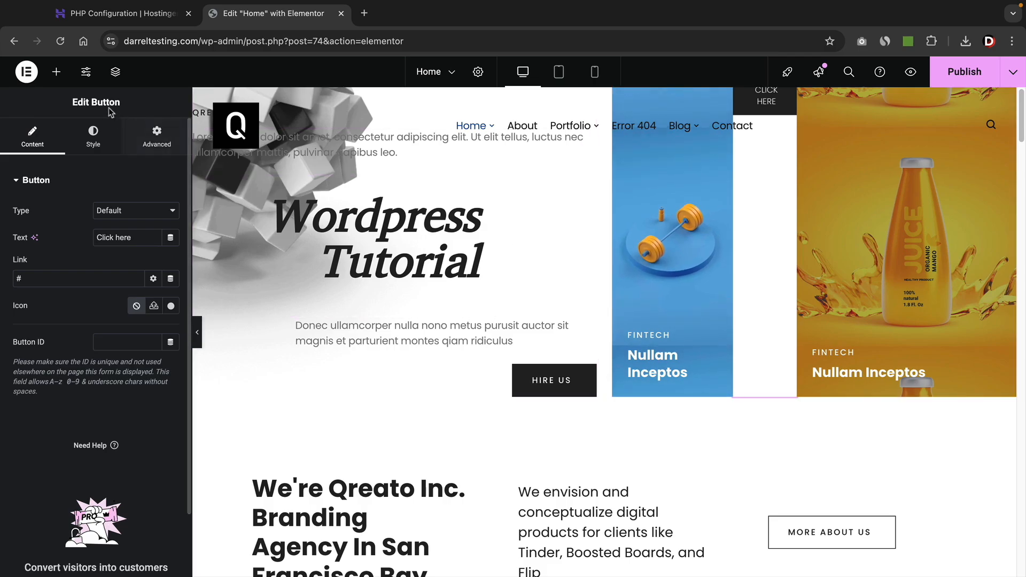
Revert the page through History to the 'Heading Title Edited' entry.
{"action": "left_click", "coordinate": [26, 75]}
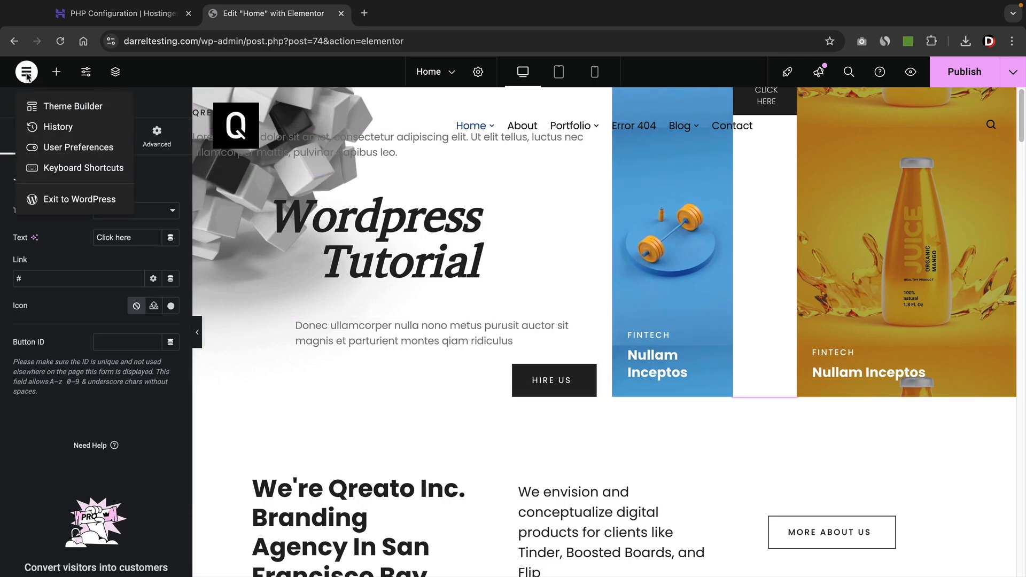
{"action": "left_click", "coordinate": [49, 128]}
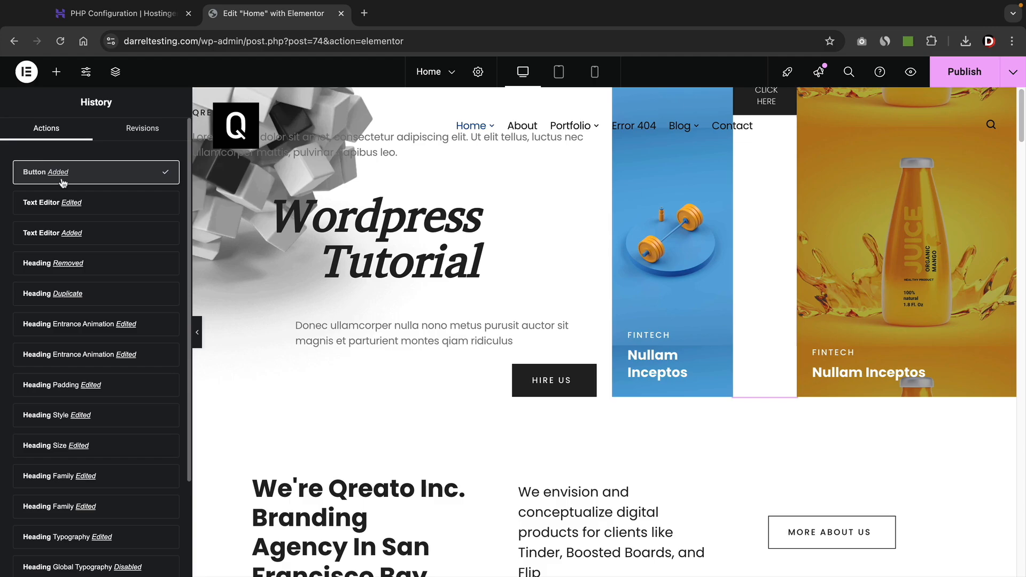
{"action": "scroll", "coordinate": [92, 269], "scroll_direction": "down", "scroll_amount": 2}
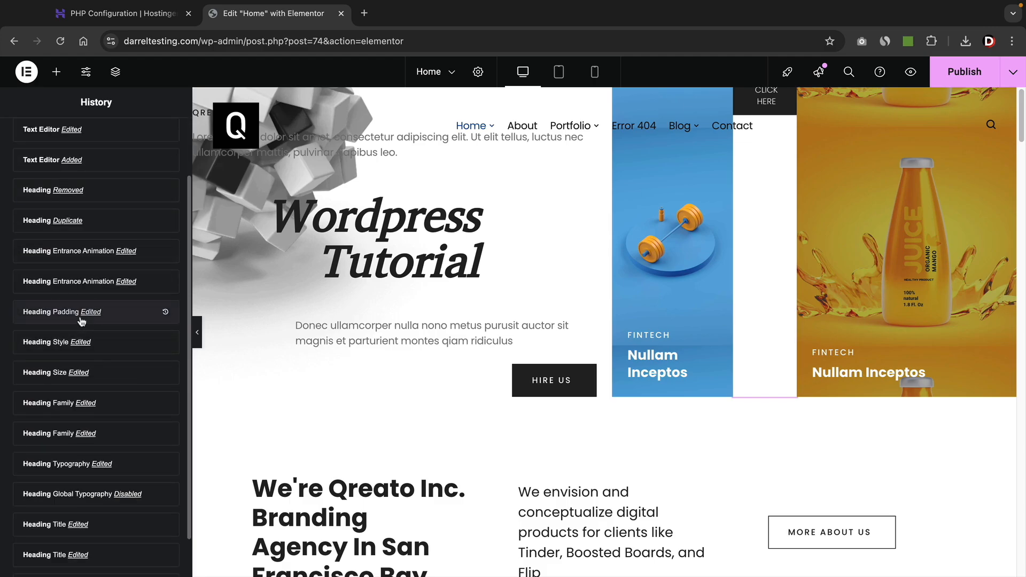
{"action": "scroll", "coordinate": [82, 320], "scroll_direction": "down", "scroll_amount": 2}
{"action": "left_click", "coordinate": [108, 478]}
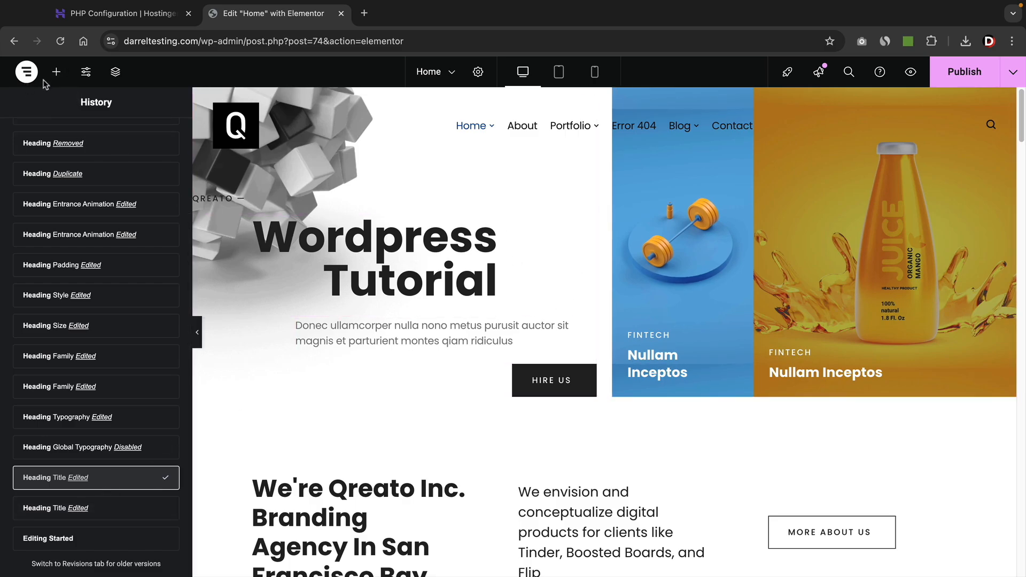
{"action": "left_click", "coordinate": [56, 73]}
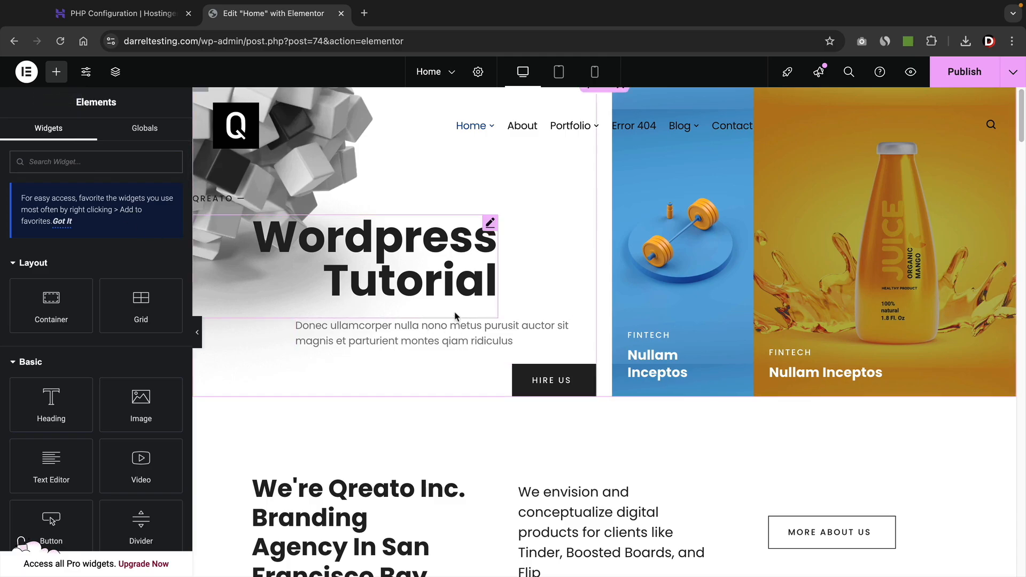
{"action": "scroll", "coordinate": [458, 321], "scroll_direction": "down", "scroll_amount": 3}
{"action": "scroll", "coordinate": [460, 321], "scroll_direction": "down", "scroll_amount": 5}
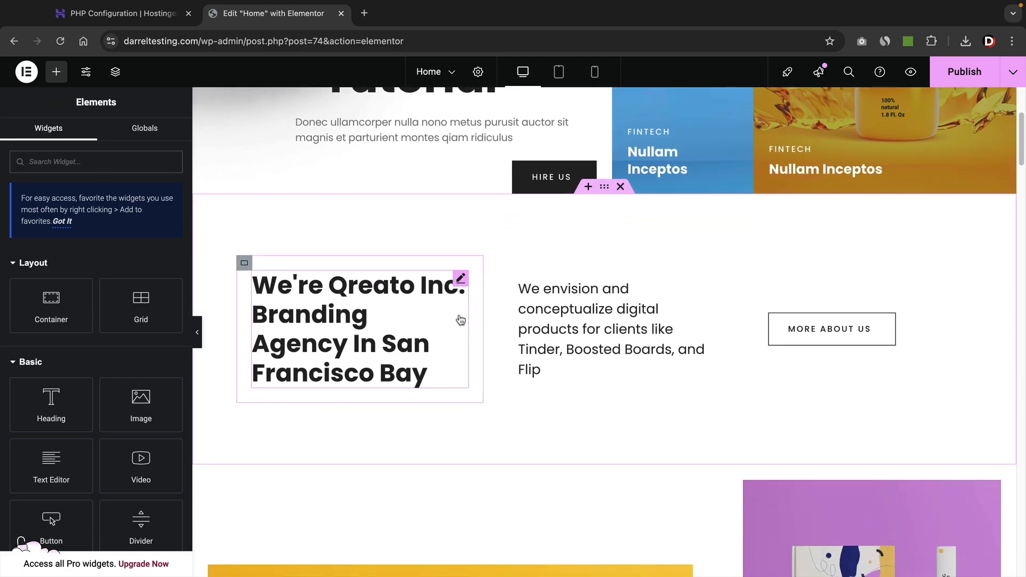
Show the yellow sun tile's Style background settings, dismiss the Image Optimizer notice, then select the coffee cup tile.
{"action": "scroll", "coordinate": [459, 320], "scroll_direction": "up", "scroll_amount": 3}
{"action": "left_click", "coordinate": [460, 320]}
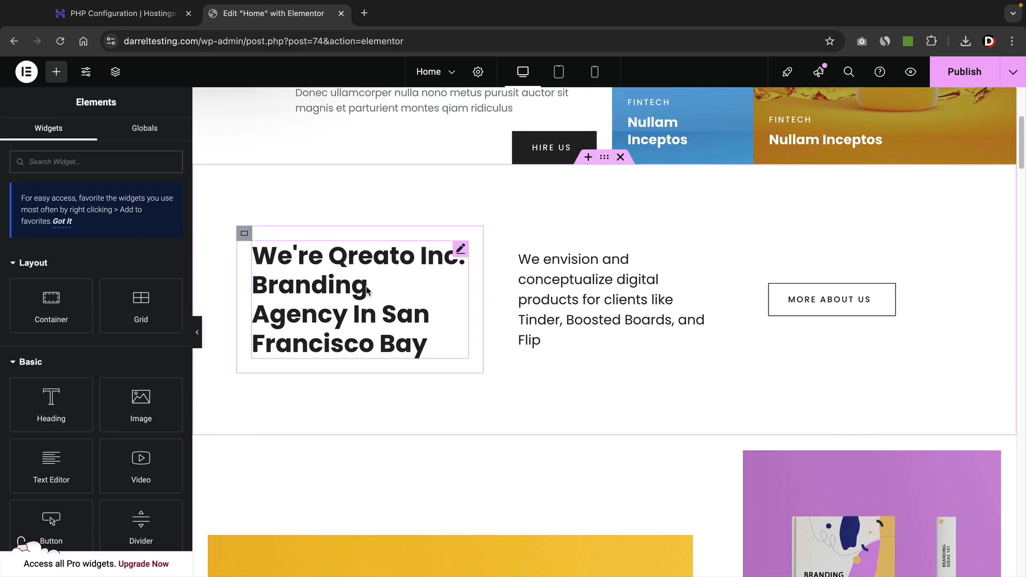
{"action": "scroll", "coordinate": [458, 361], "scroll_direction": "down", "scroll_amount": 7}
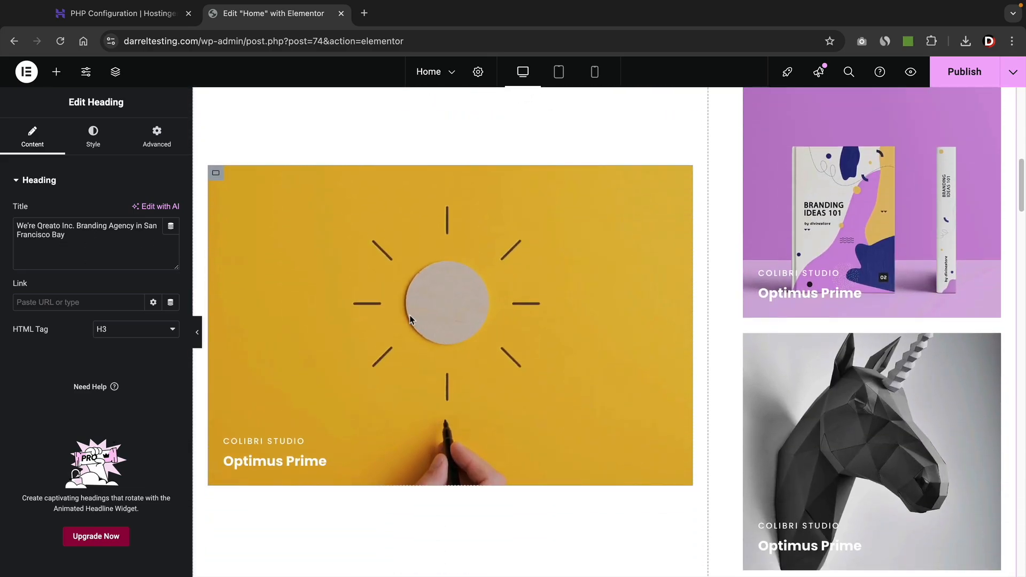
{"action": "left_click", "coordinate": [216, 174]}
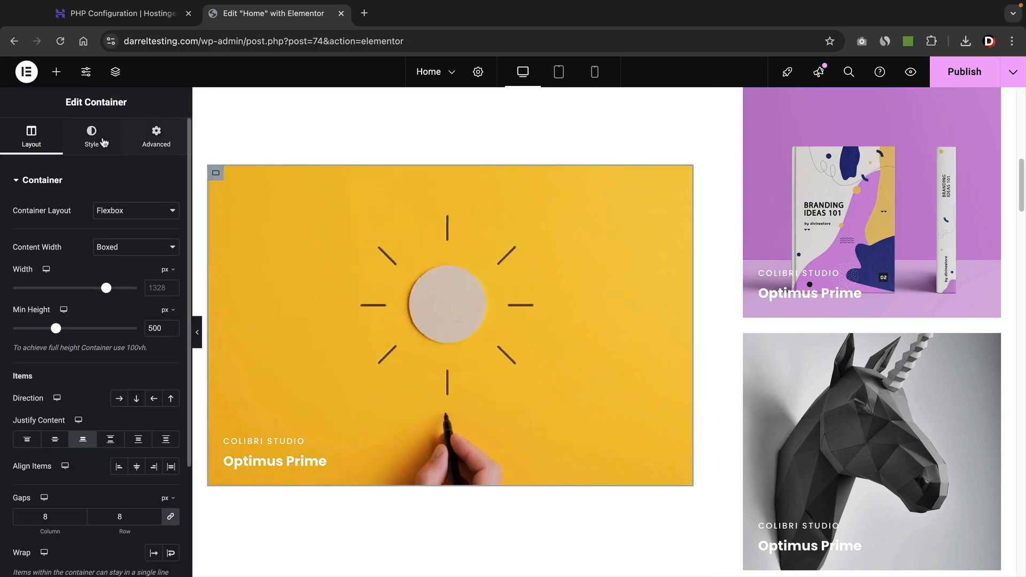
{"action": "left_click", "coordinate": [91, 138]}
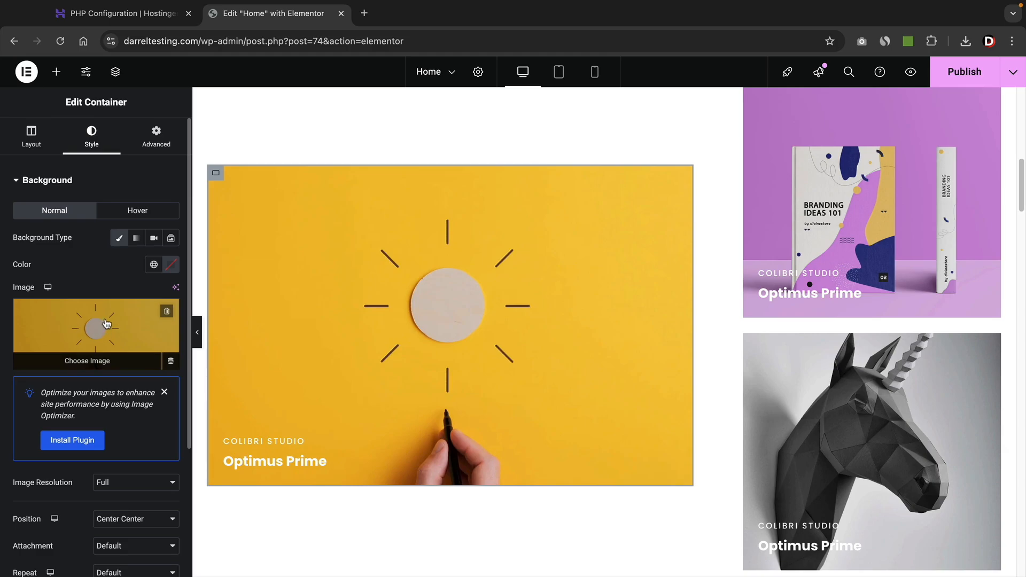
{"action": "left_click", "coordinate": [164, 392]}
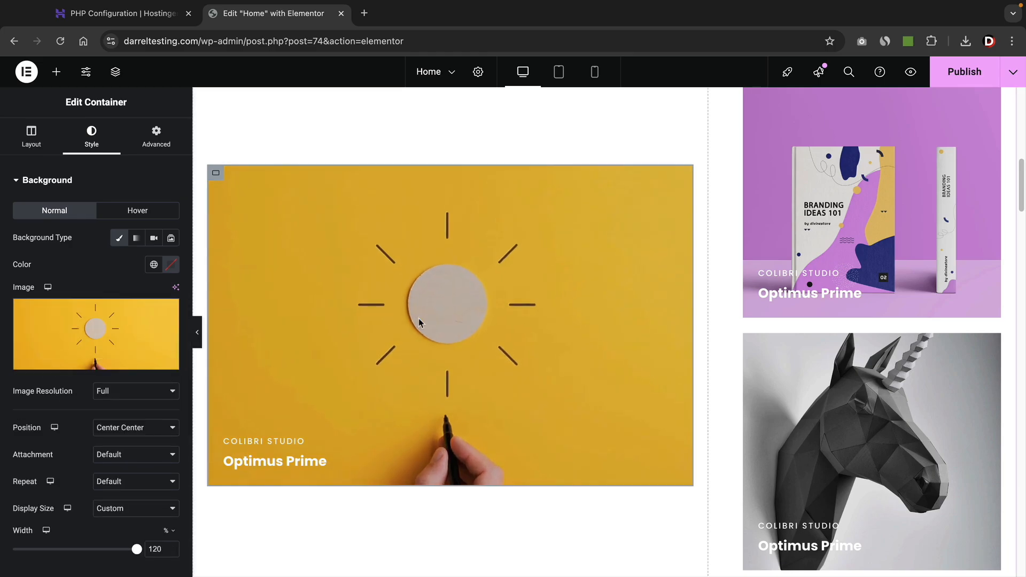
{"action": "scroll", "coordinate": [508, 342], "scroll_direction": "up", "scroll_amount": 1}
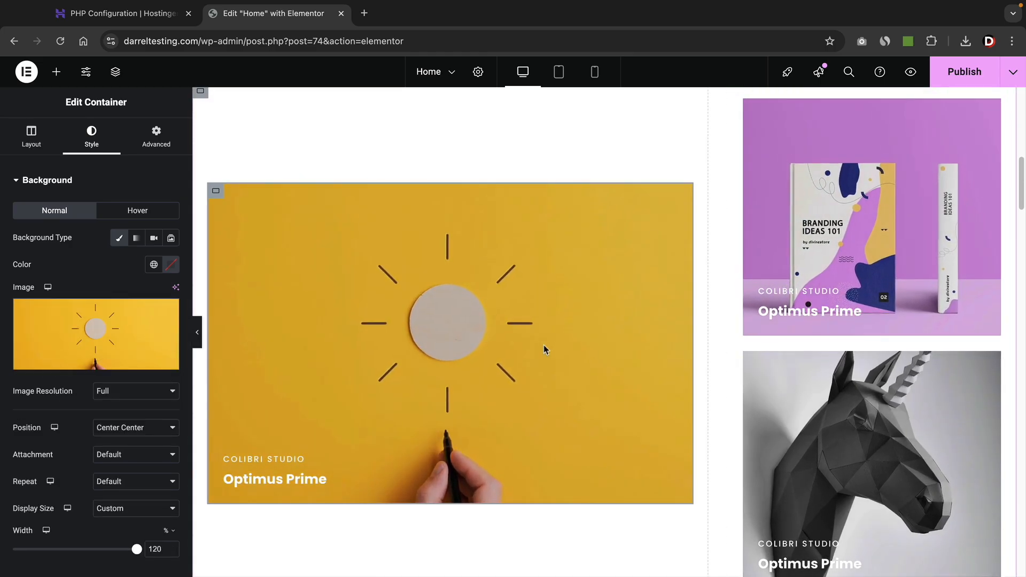
{"action": "scroll", "coordinate": [545, 345], "scroll_direction": "down", "scroll_amount": 9}
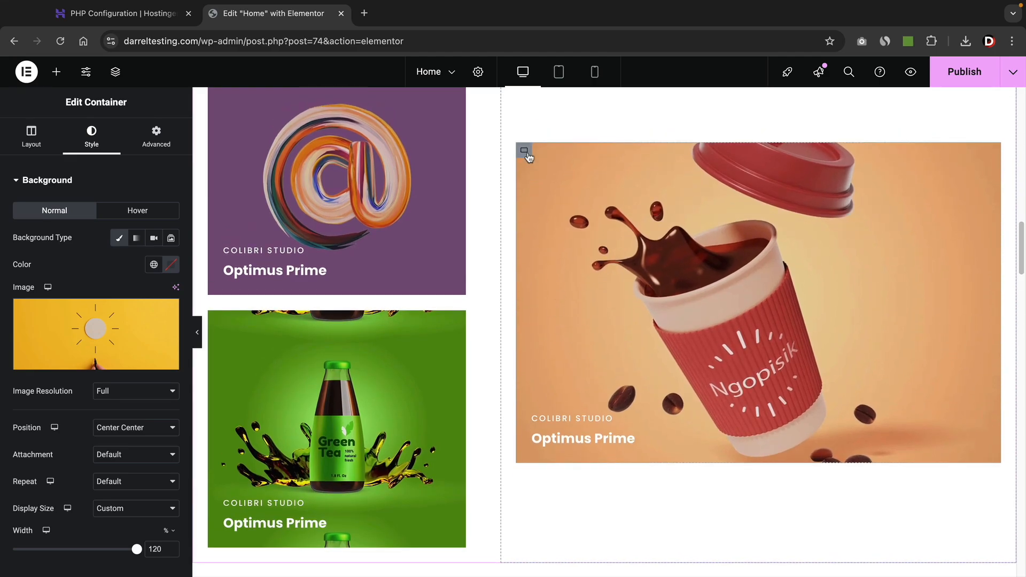
{"action": "left_click", "coordinate": [523, 153]}
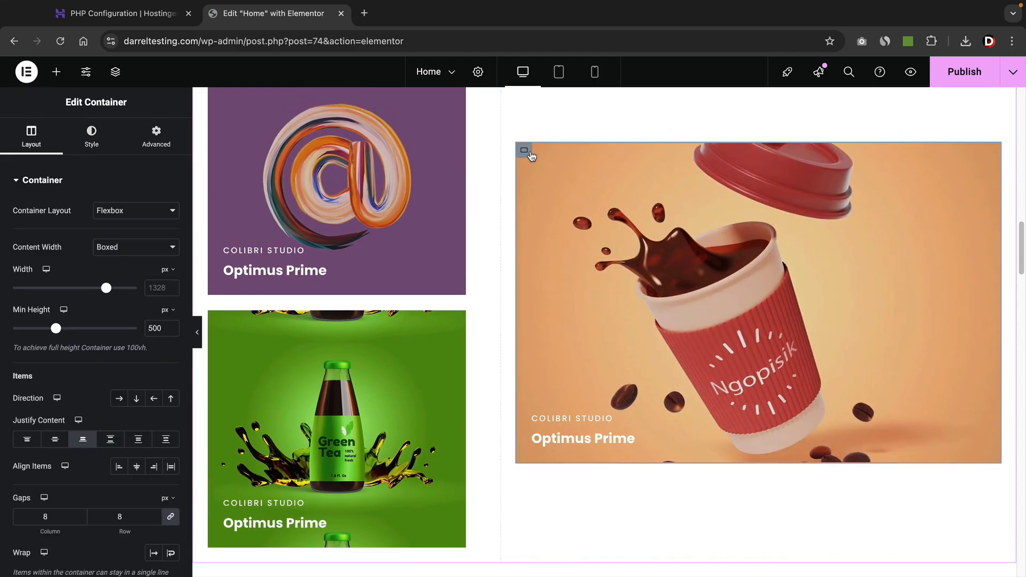
Set the coffee cup tile's normal background image to the green tea bottle.
{"action": "left_click", "coordinate": [88, 137]}
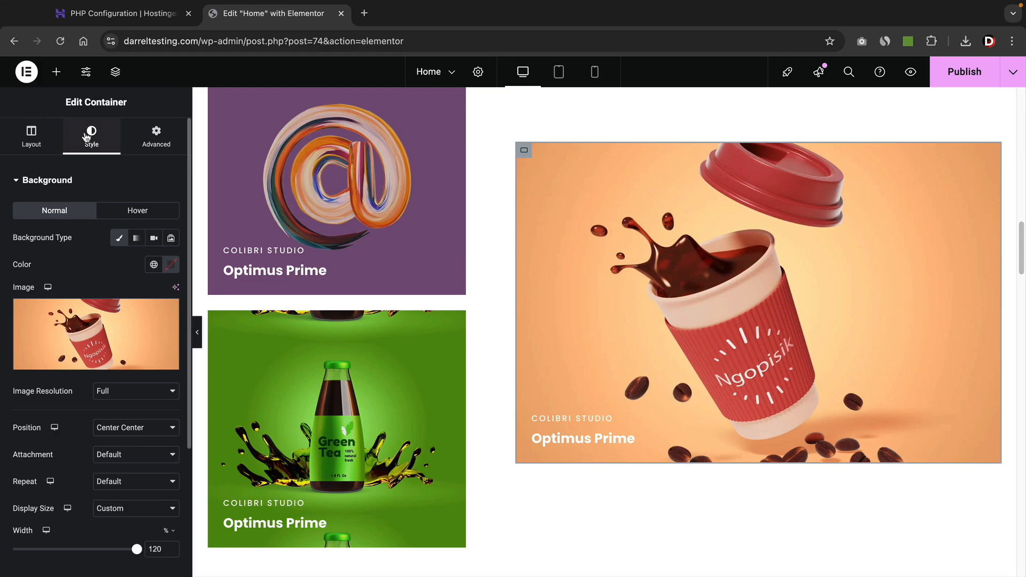
{"action": "left_click", "coordinate": [87, 331]}
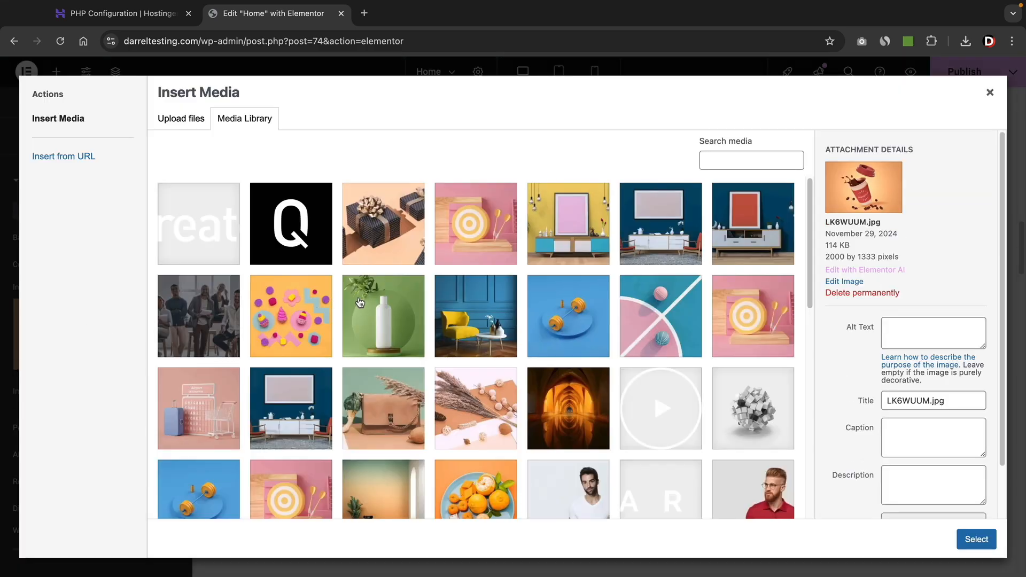
{"action": "scroll", "coordinate": [385, 321], "scroll_direction": "down", "scroll_amount": 7}
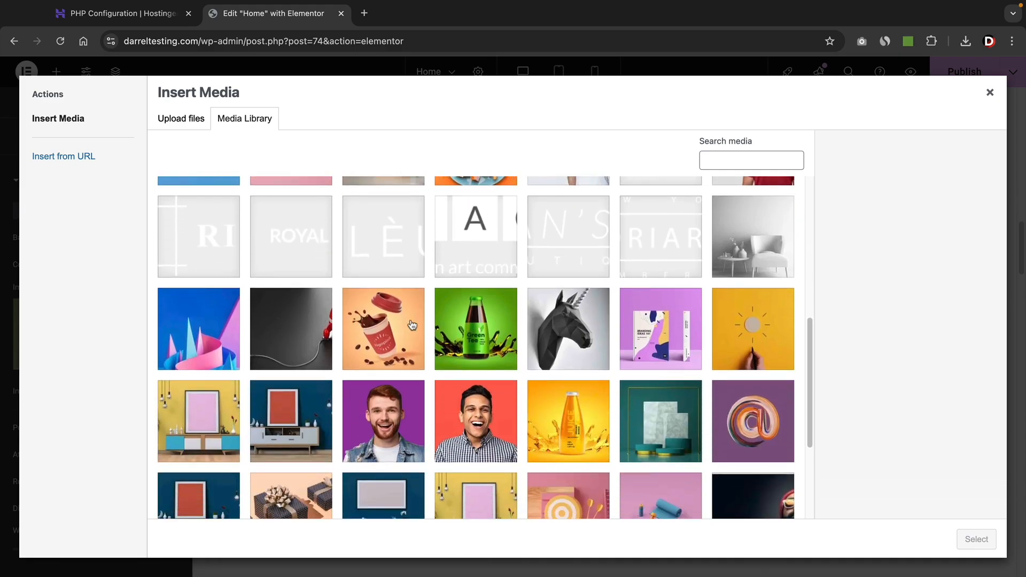
{"action": "left_click", "coordinate": [484, 335]}
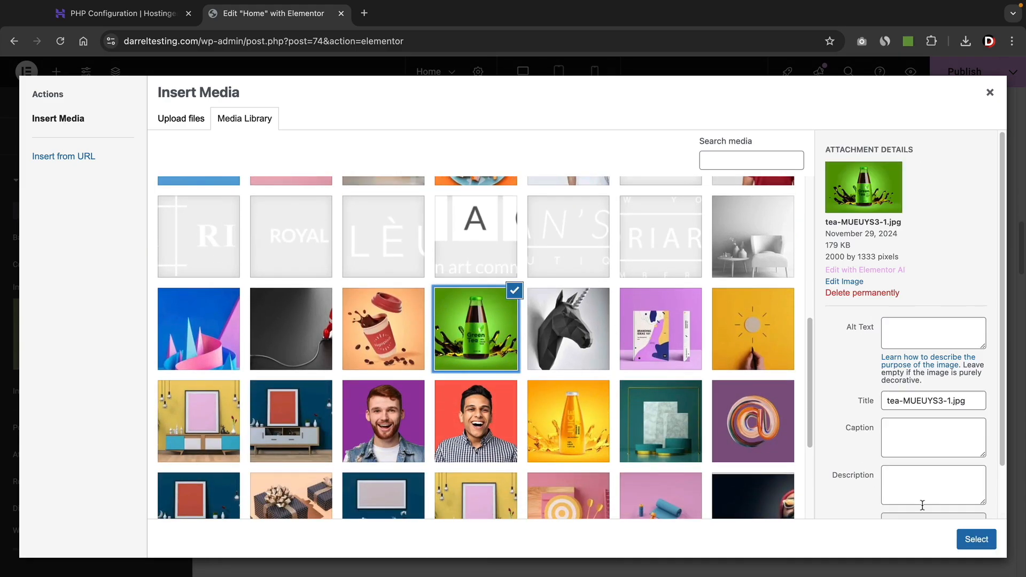
{"action": "left_click", "coordinate": [969, 541]}
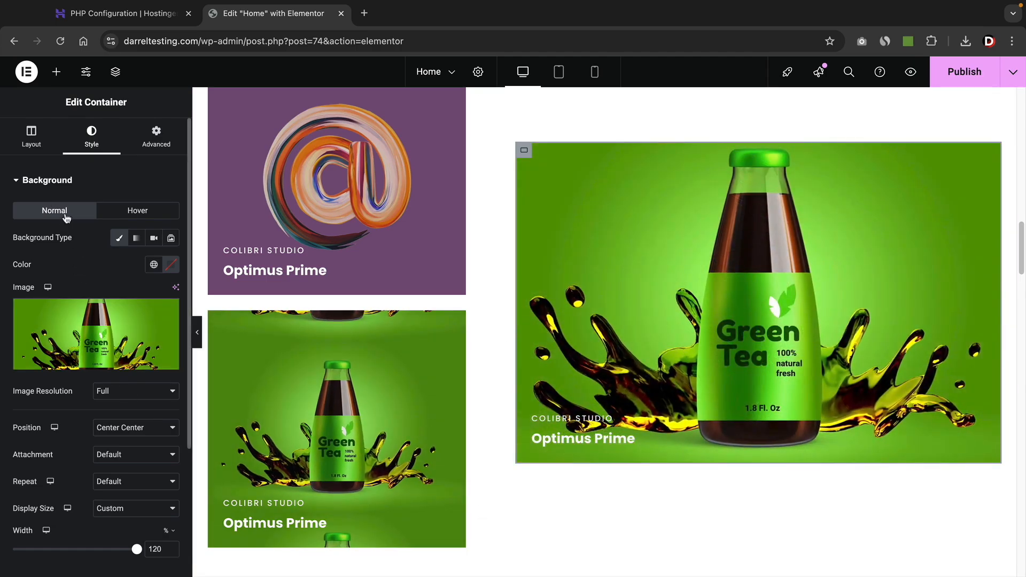
Set the tile's Hover background image to the green tea bottle image.
{"action": "left_click", "coordinate": [143, 213]}
{"action": "mouse_move", "coordinate": [99, 307]}
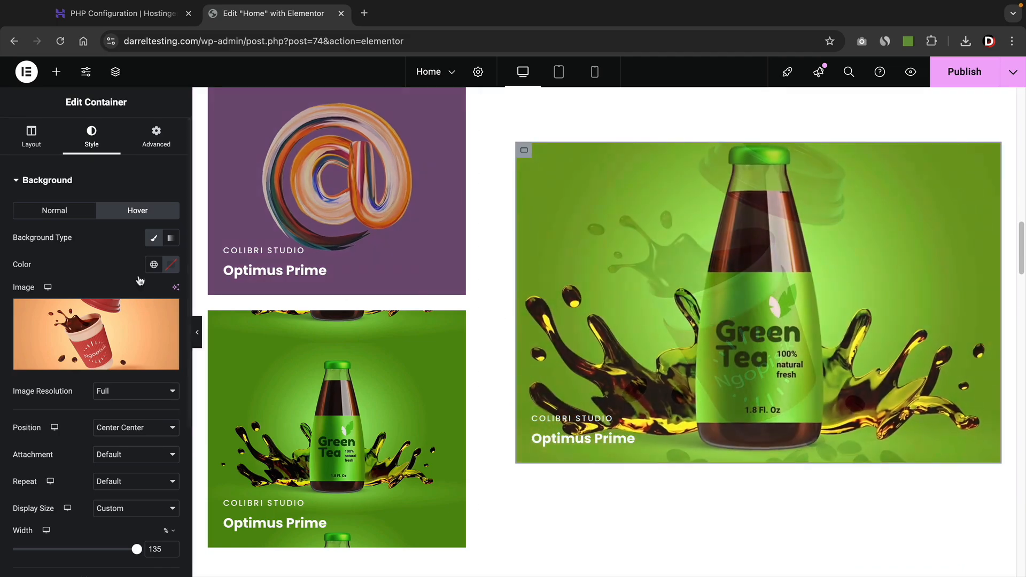
{"action": "left_click", "coordinate": [66, 320]}
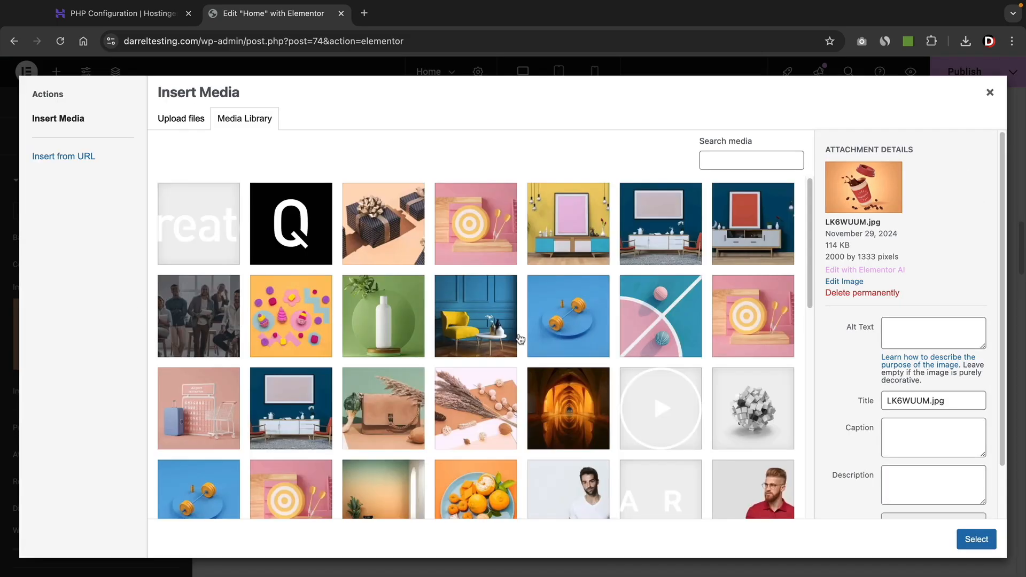
{"action": "scroll", "coordinate": [519, 337], "scroll_direction": "down", "scroll_amount": 6}
{"action": "left_click", "coordinate": [490, 376]}
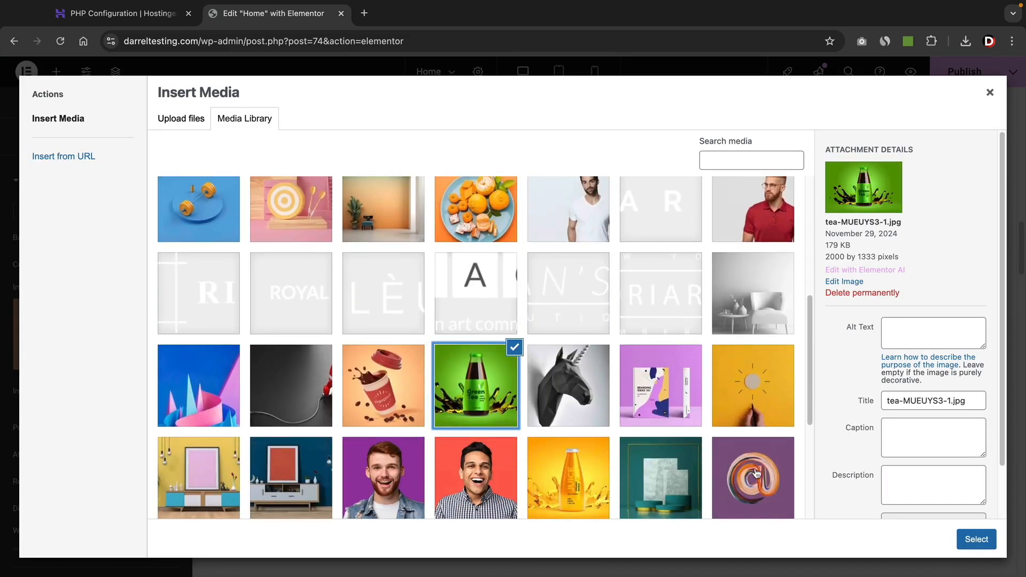
{"action": "left_click", "coordinate": [977, 539]}
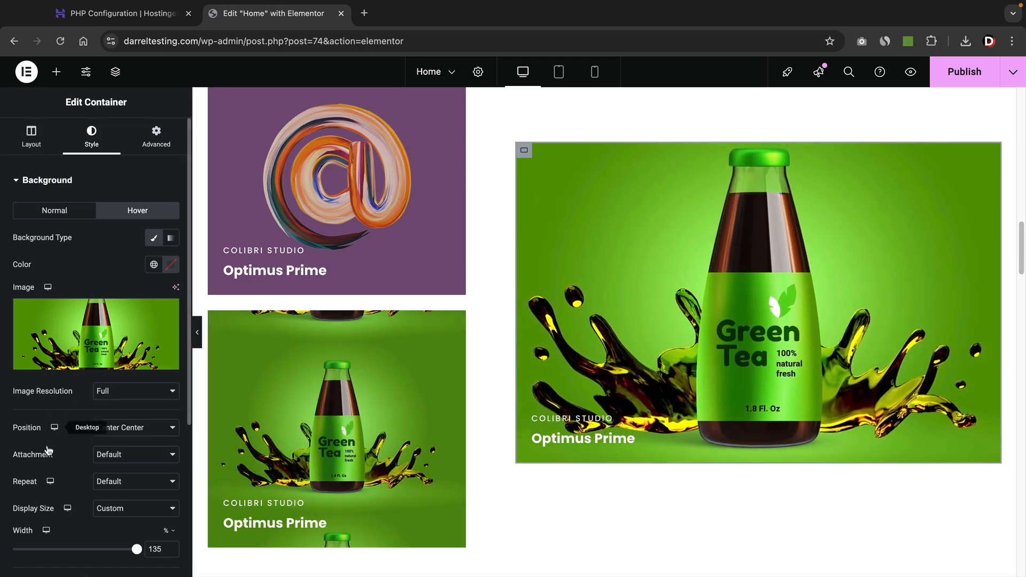
{"action": "scroll", "coordinate": [498, 535], "scroll_direction": "down", "scroll_amount": 3}
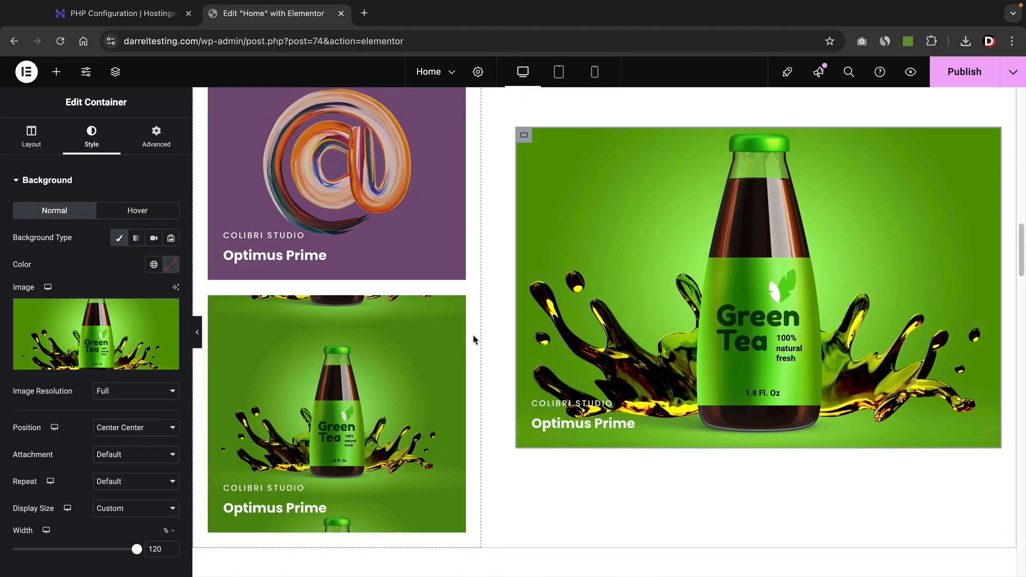
{"action": "scroll", "coordinate": [476, 339], "scroll_direction": "down", "scroll_amount": 8}
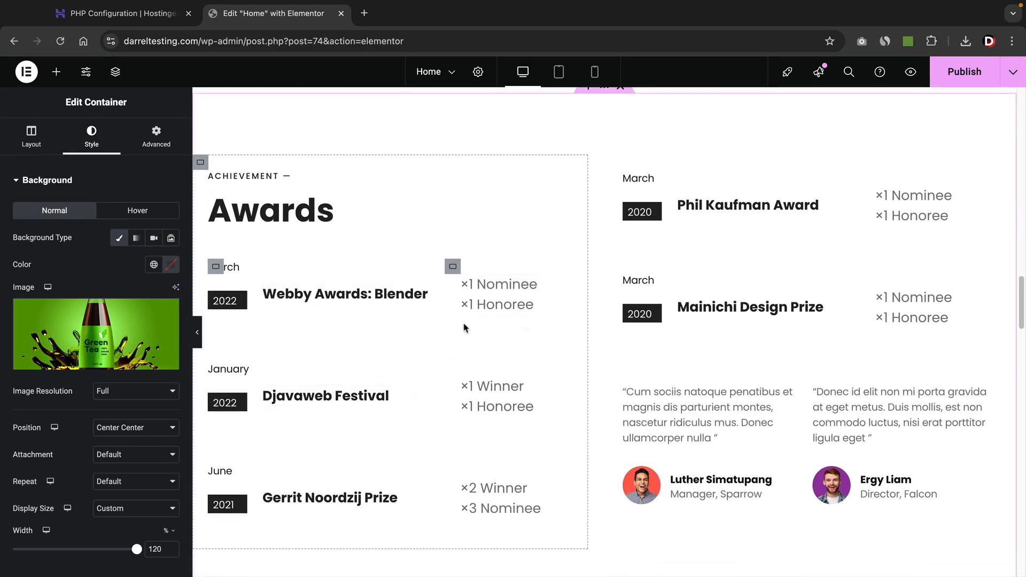
{"action": "scroll", "coordinate": [657, 362], "scroll_direction": "down", "scroll_amount": 3}
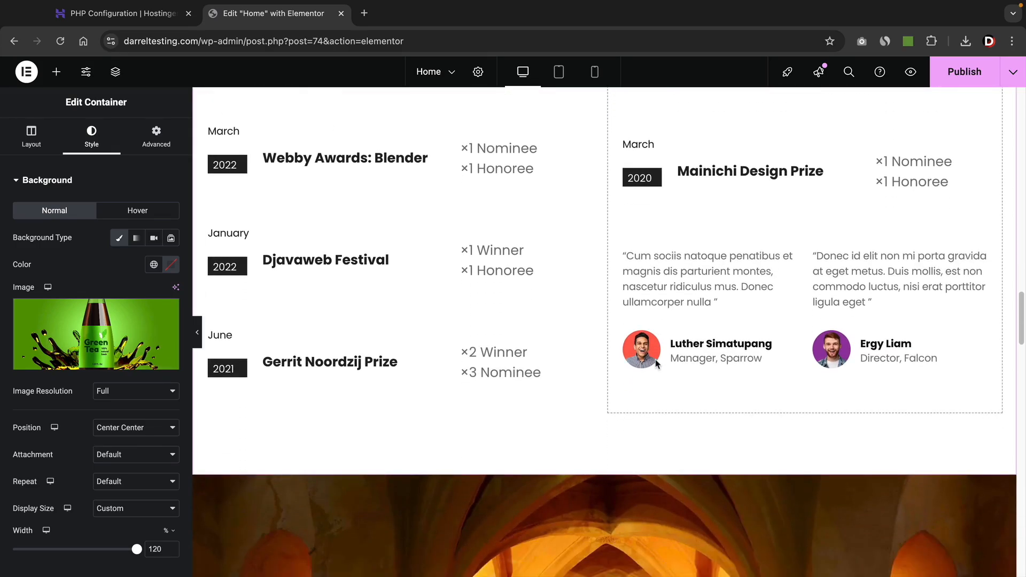
{"action": "left_click", "coordinate": [680, 292]}
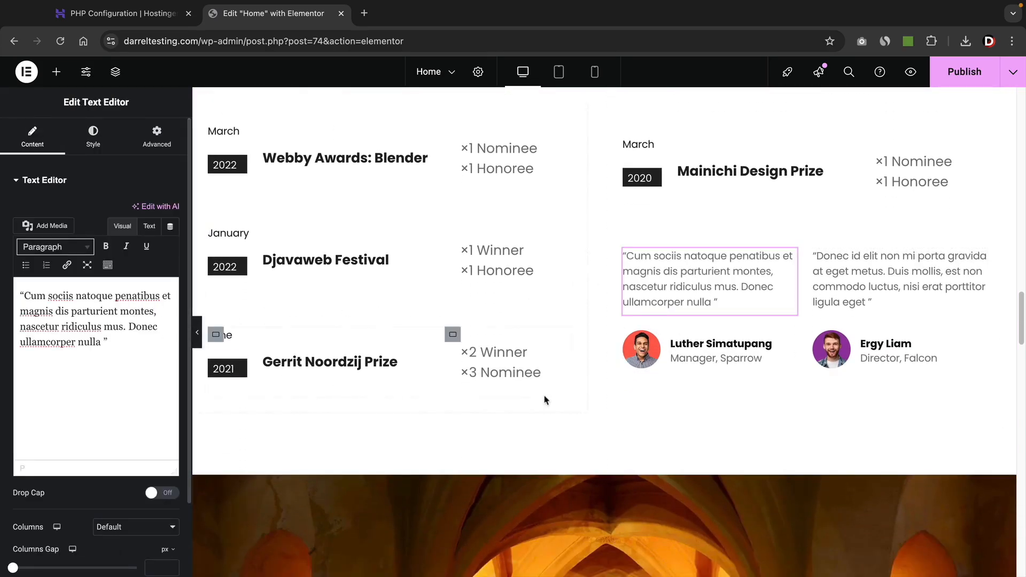
{"action": "left_click", "coordinate": [689, 357]}
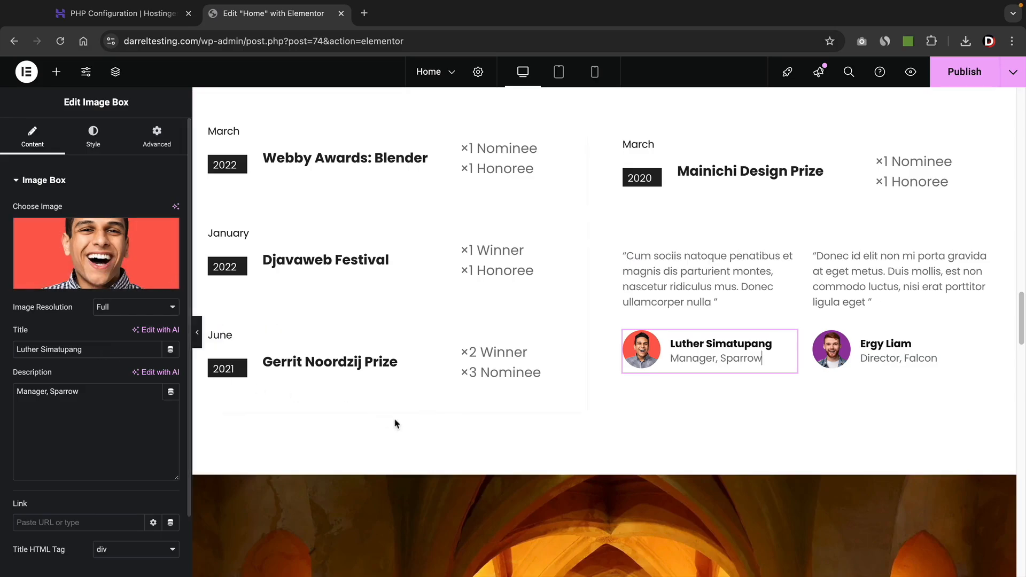
{"action": "scroll", "coordinate": [401, 422], "scroll_direction": "down", "scroll_amount": 5}
{"action": "scroll", "coordinate": [421, 424], "scroll_direction": "down", "scroll_amount": 1}
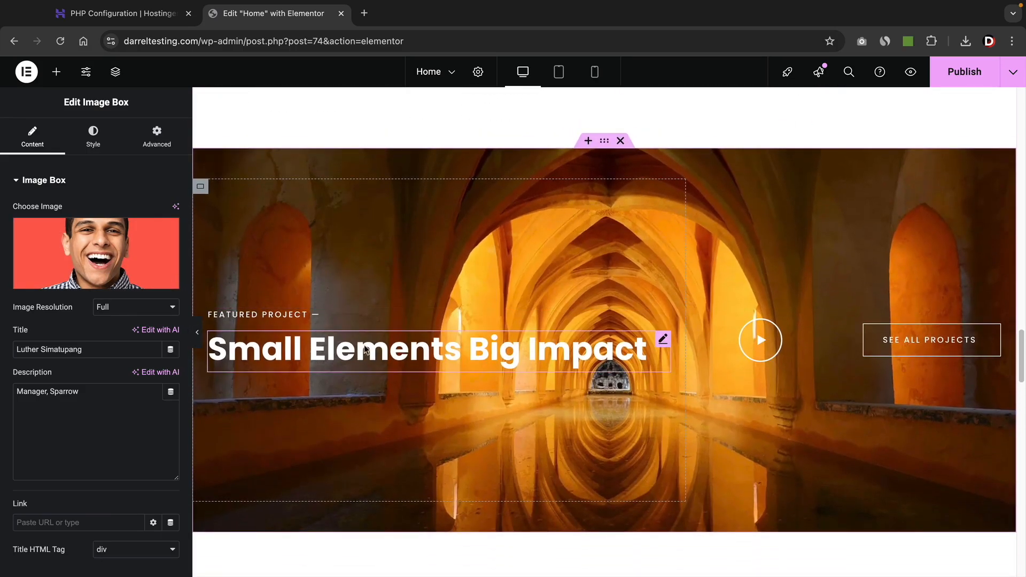
{"action": "left_click", "coordinate": [341, 348]}
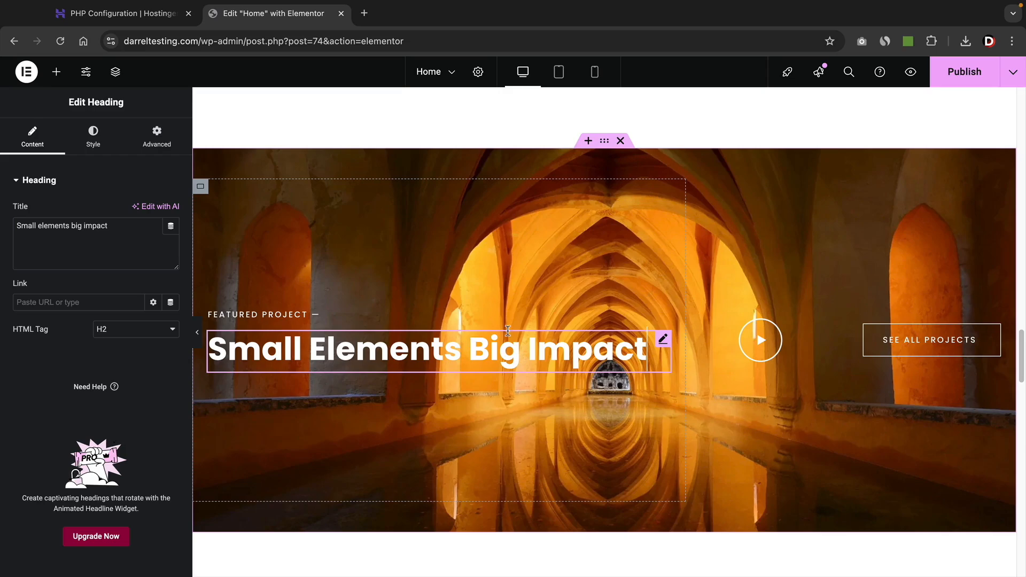
{"action": "left_click", "coordinate": [606, 142]}
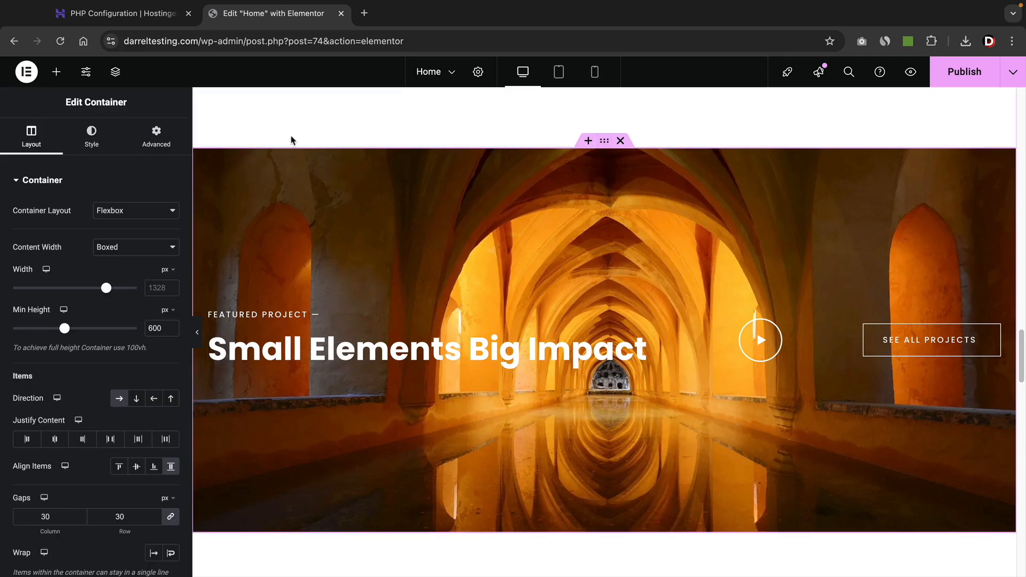
{"action": "left_click", "coordinate": [103, 145]}
{"action": "mouse_move", "coordinate": [98, 318]}
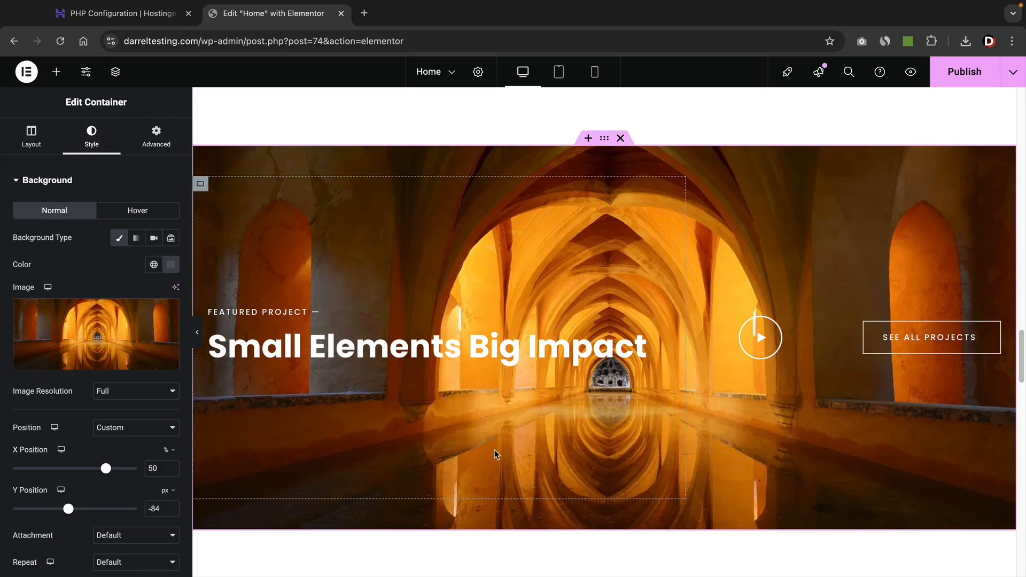
{"action": "left_click_drag", "start_coordinate": [1020, 349], "coordinate": [1020, 112]}
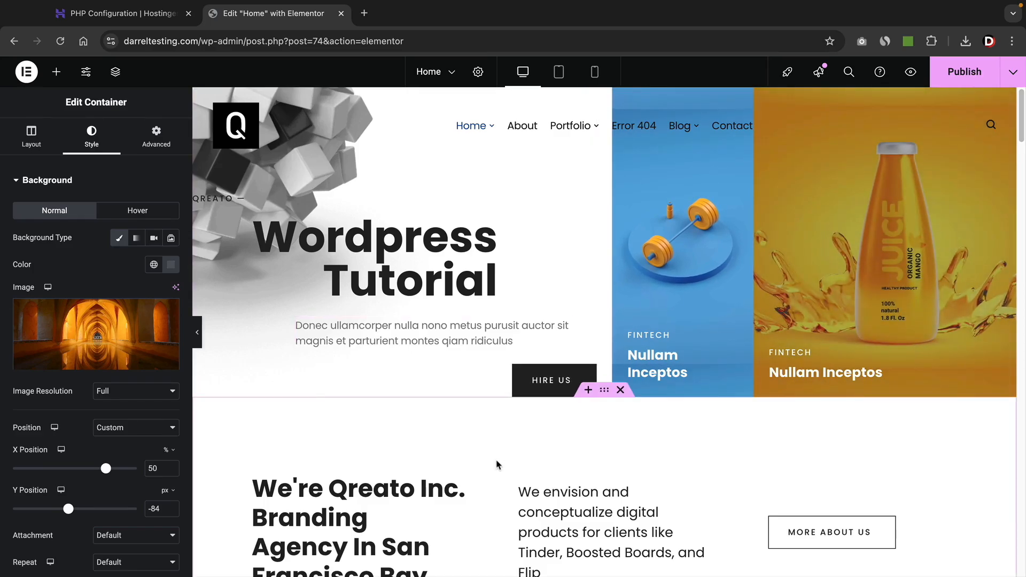
Publish the home page, then open it in a new tab via View Page.
{"action": "left_click", "coordinate": [961, 72]}
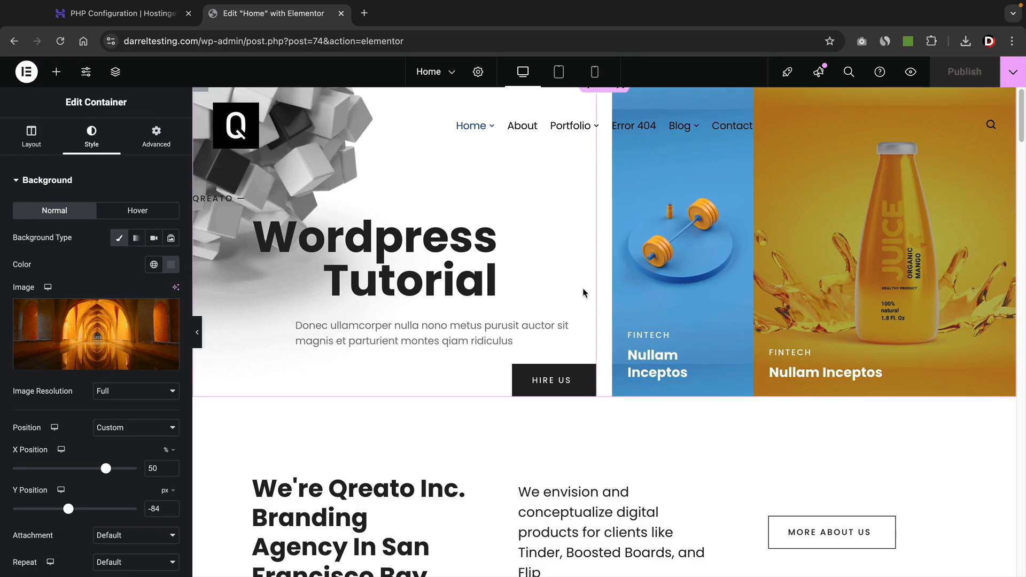
{"action": "left_click", "coordinate": [1012, 71]}
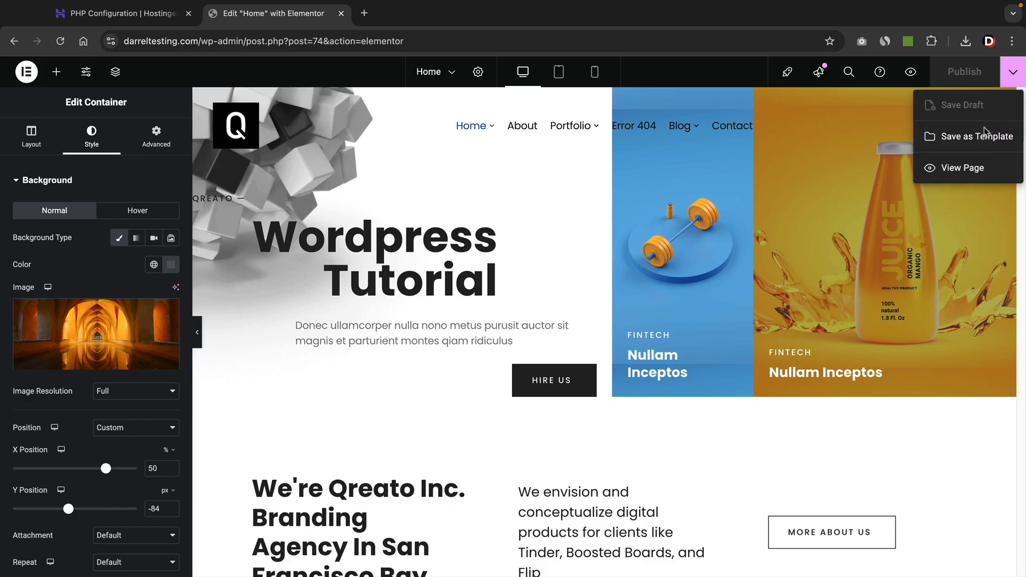
{"action": "left_click", "coordinate": [962, 168]}
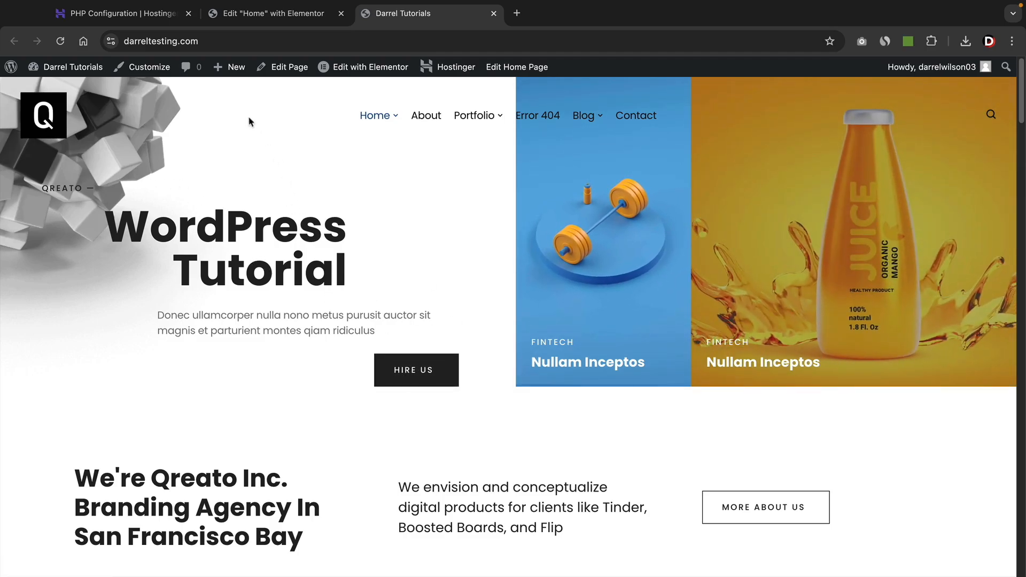
{"action": "mouse_move", "coordinate": [236, 71]}
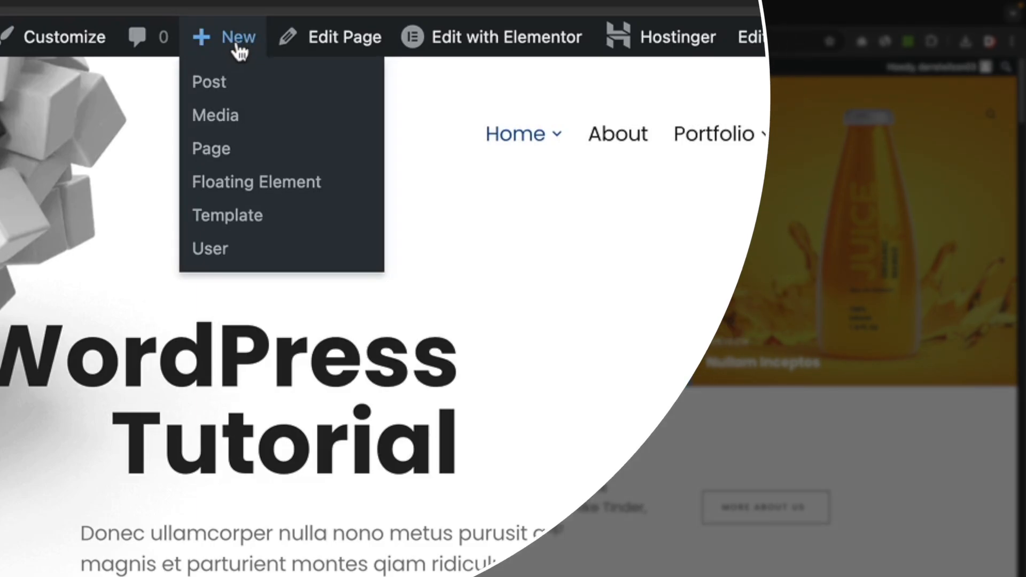
Create and publish a new page titled 'Practice', then open it with Edit with Elementor.
{"action": "left_click", "coordinate": [217, 149]}
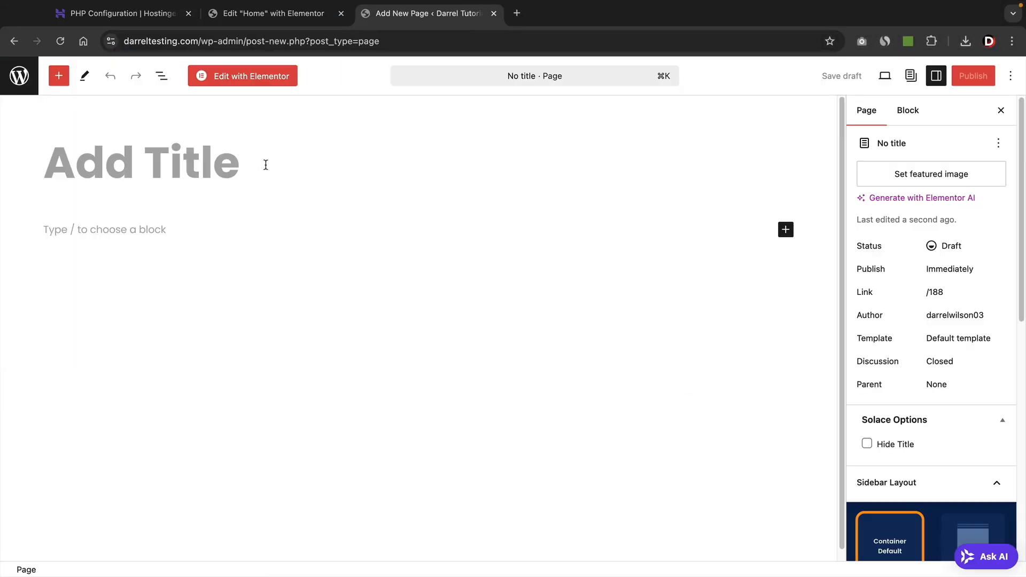
{"action": "type", "text": "Practice"}
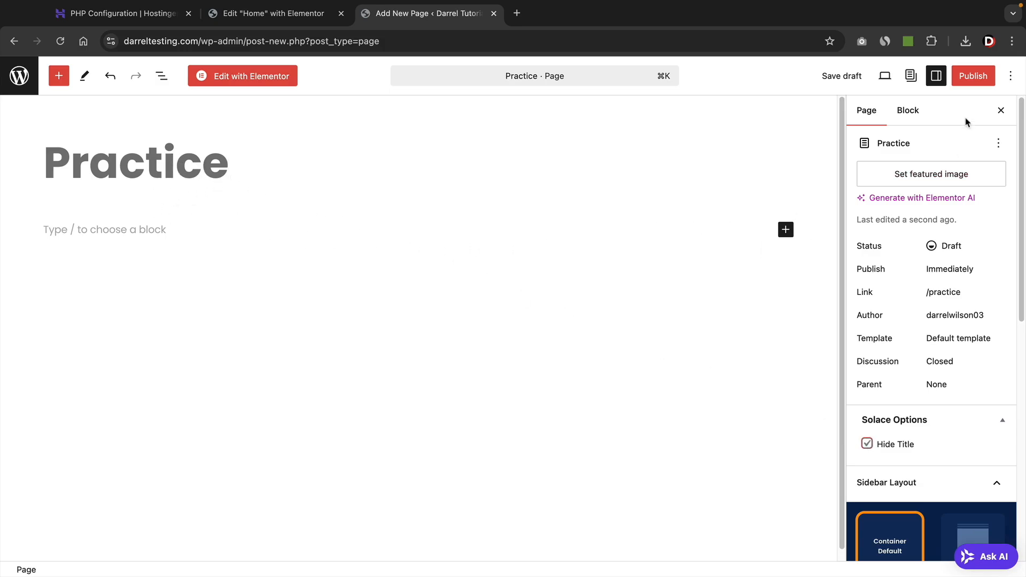
{"action": "left_click", "coordinate": [971, 77]}
{"action": "left_click", "coordinate": [968, 78]}
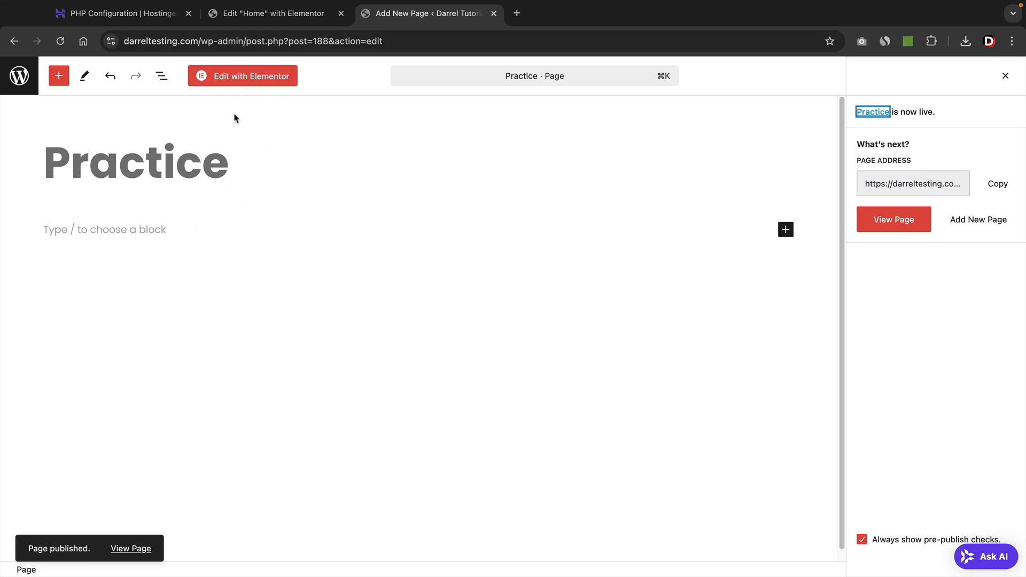
{"action": "left_click", "coordinate": [227, 77]}
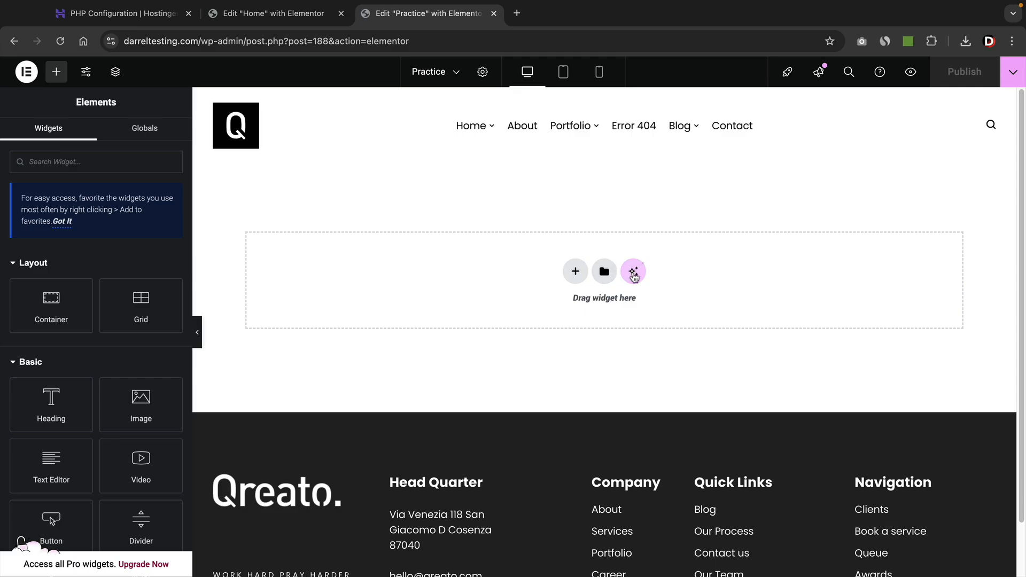
Add a Flexbox container with the two-column structure to the blank Practice page.
{"action": "left_click", "coordinate": [576, 272]}
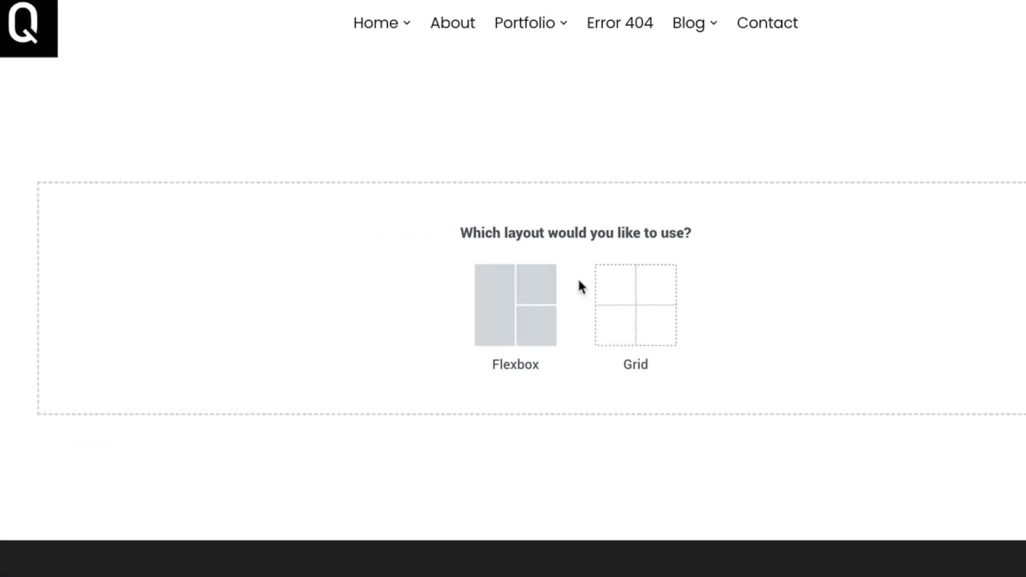
{"action": "left_click", "coordinate": [510, 302]}
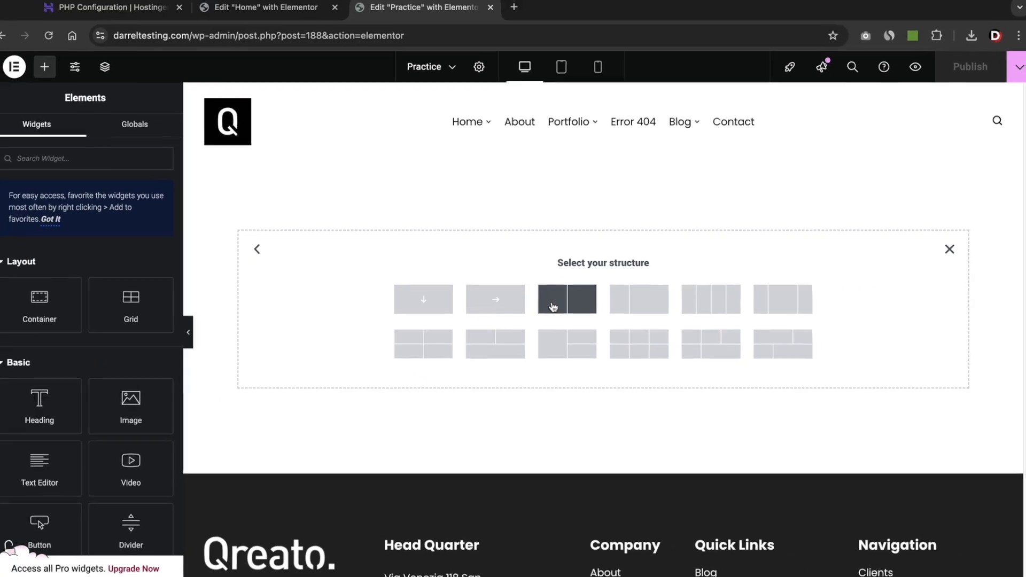
{"action": "left_click", "coordinate": [553, 307]}
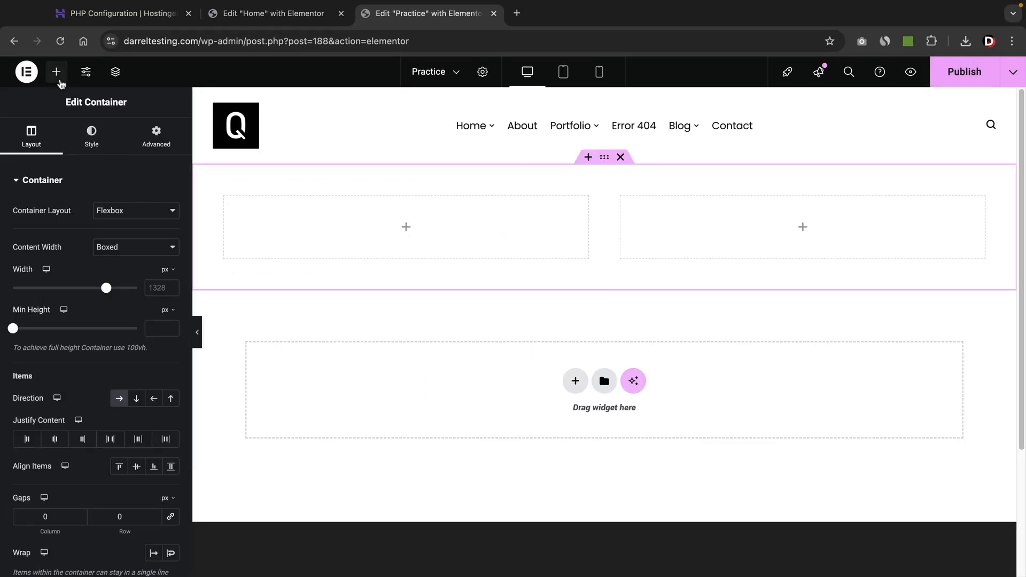
{"action": "left_click", "coordinate": [57, 72]}
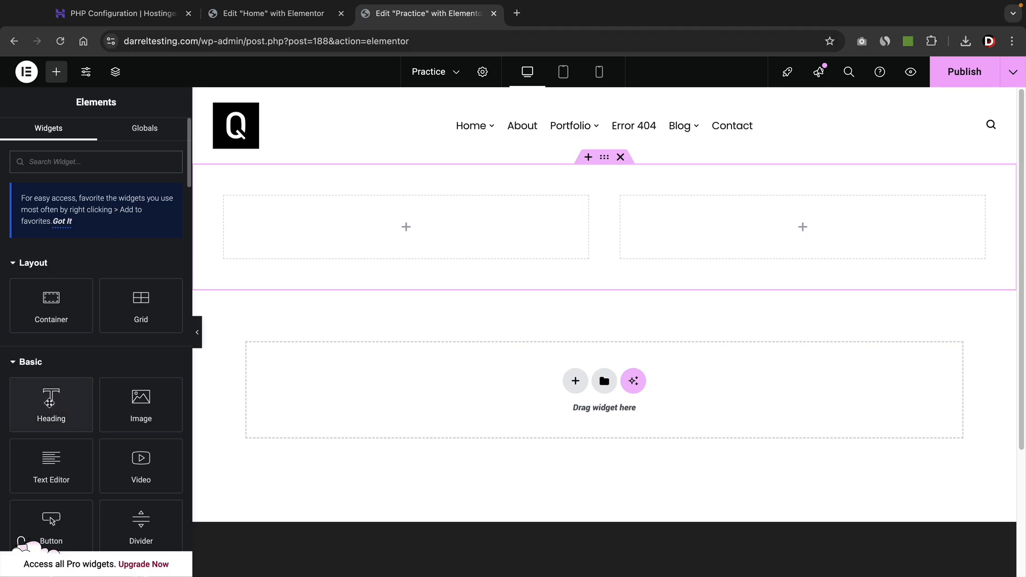
Add a heading to the left column reading 'Wordpress tutorial'.
{"action": "left_click_drag", "start_coordinate": [49, 401], "coordinate": [384, 237]}
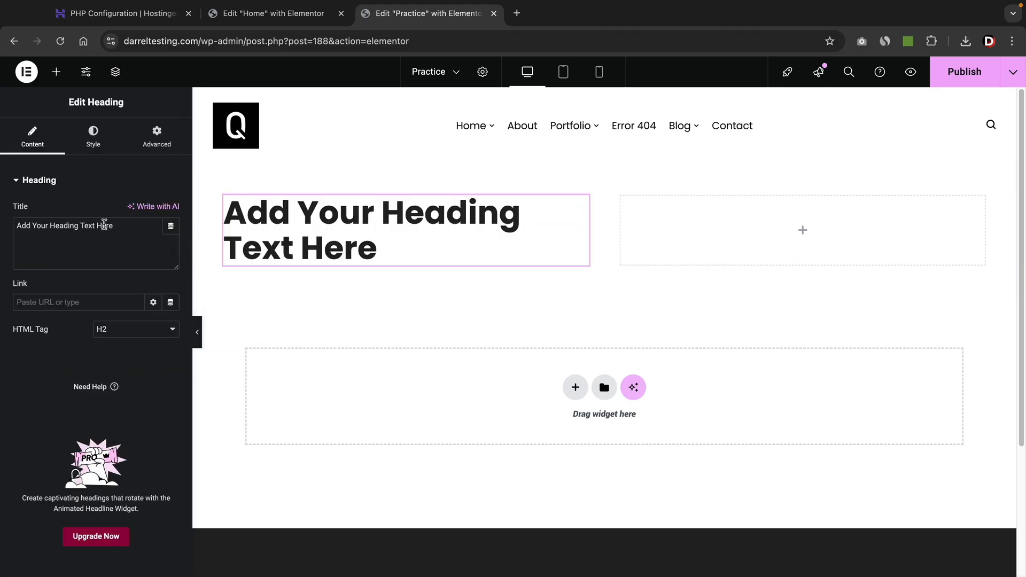
{"action": "triple_click", "coordinate": [114, 224]}
{"action": "type", "text": "Wordpress tutorial"}
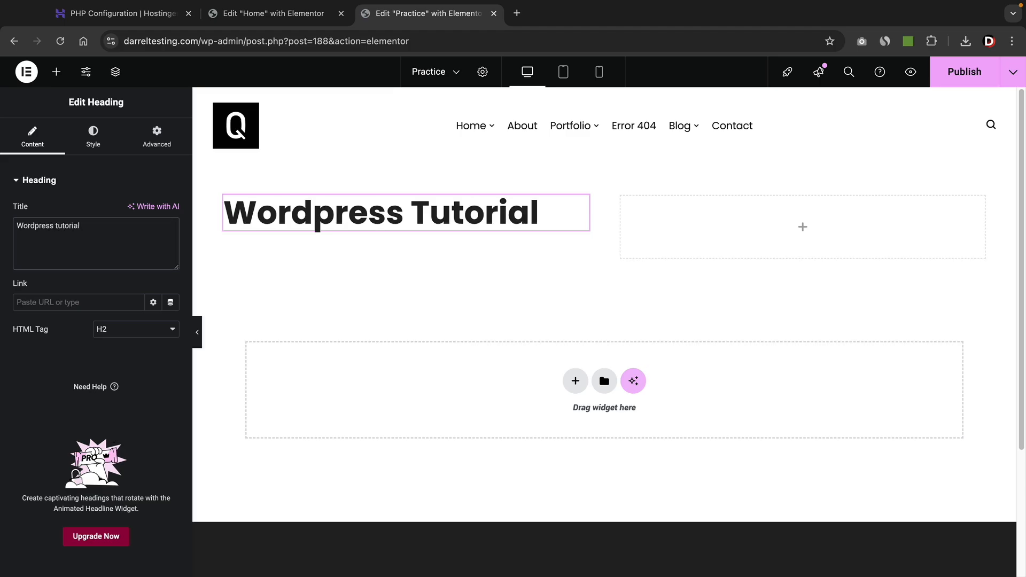
Add an image widget below it showing the gift box image, and open its Style settings.
{"action": "left_click", "coordinate": [56, 72]}
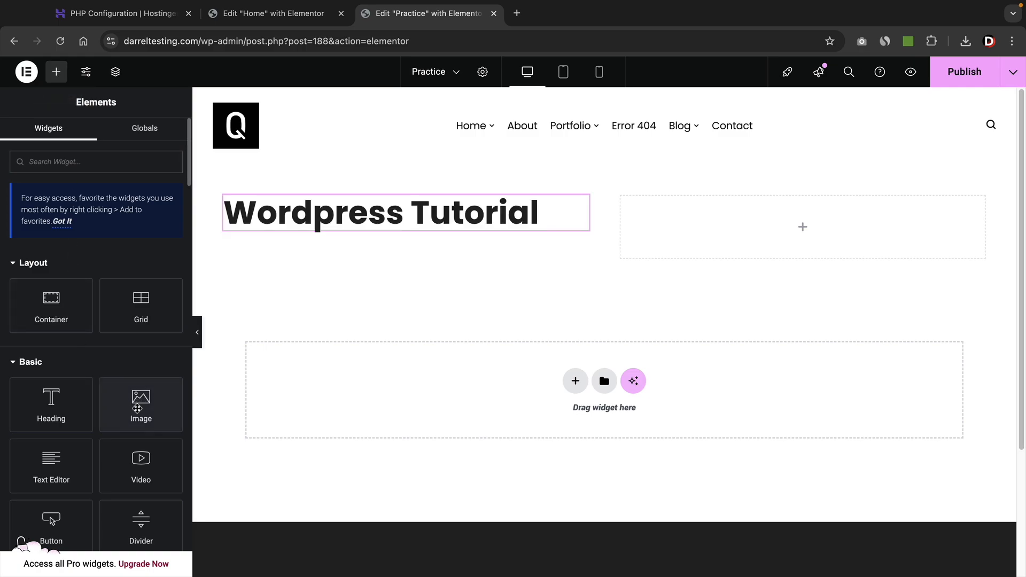
{"action": "left_click_drag", "start_coordinate": [137, 409], "coordinate": [320, 228]}
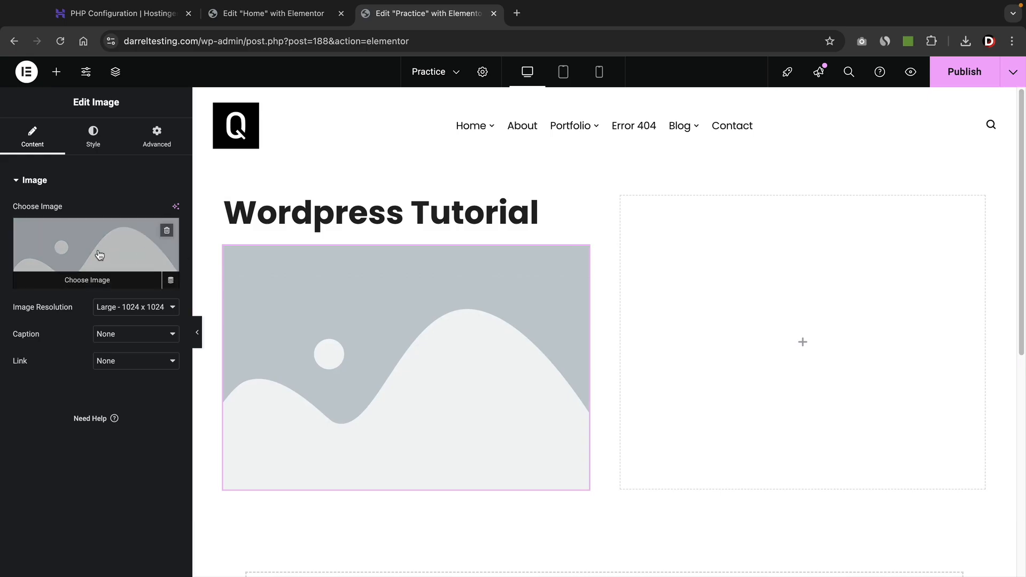
{"action": "left_click", "coordinate": [99, 254]}
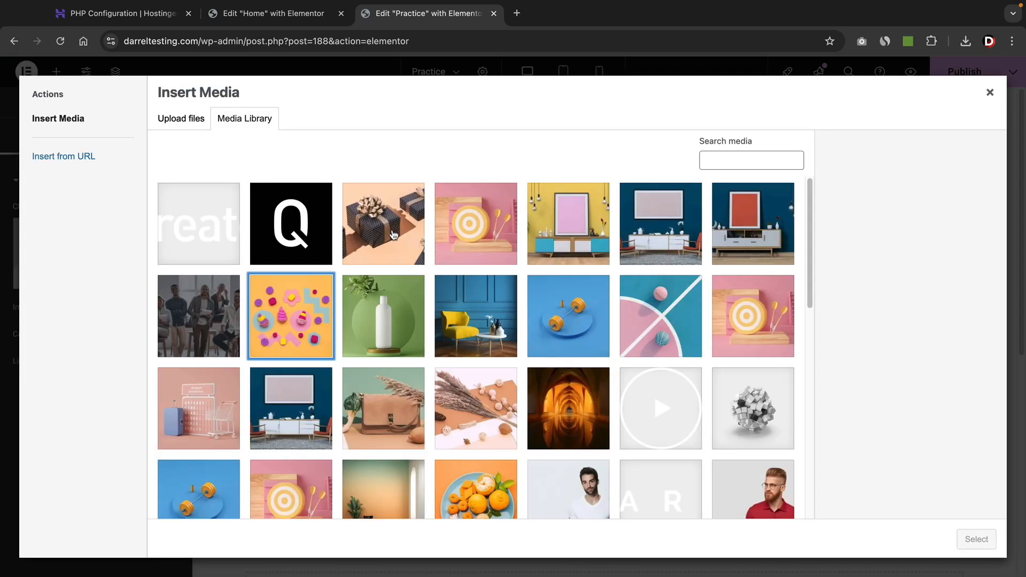
{"action": "left_click", "coordinate": [393, 235]}
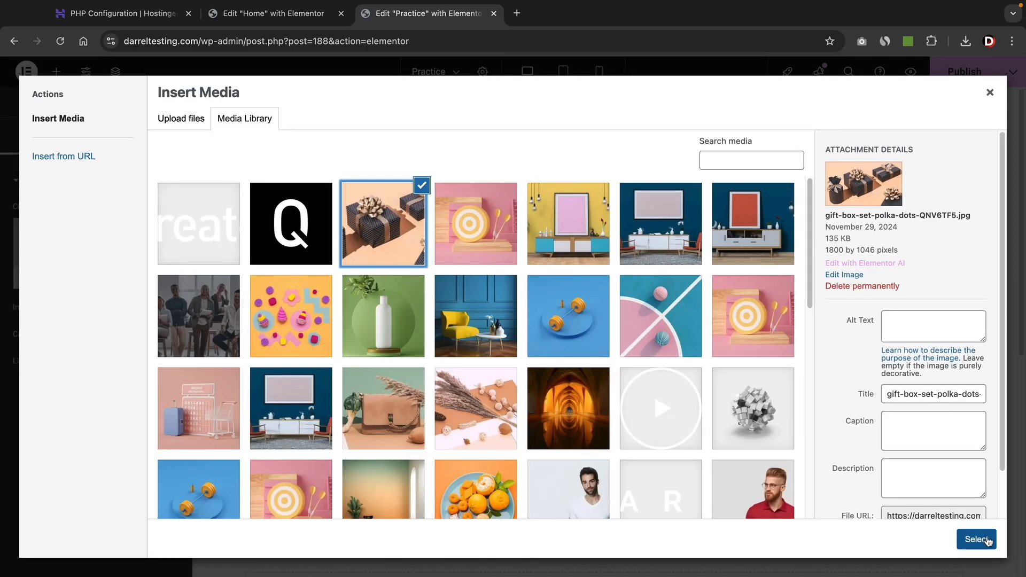
{"action": "left_click", "coordinate": [976, 539]}
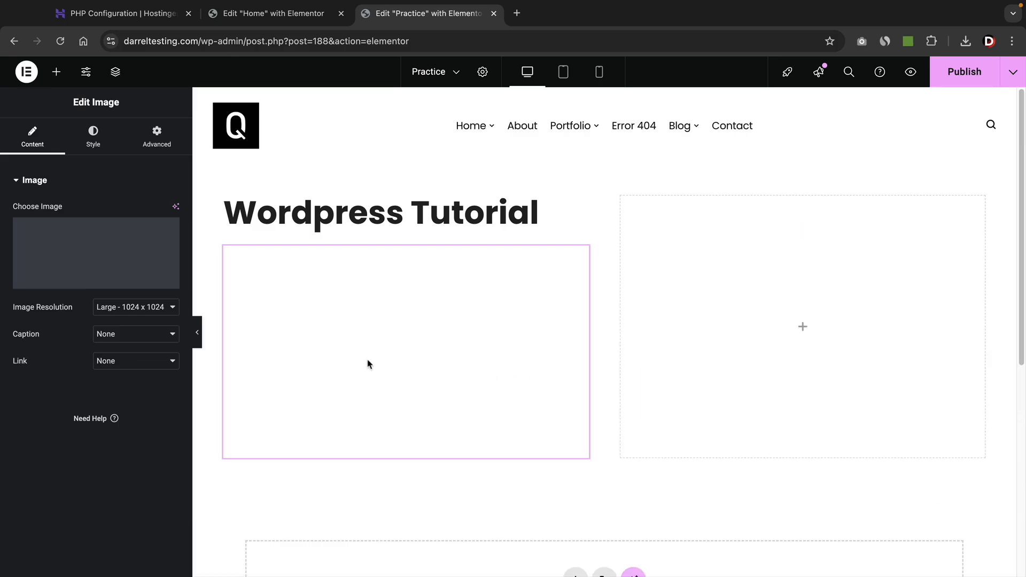
{"action": "scroll", "coordinate": [333, 315], "scroll_direction": "down", "scroll_amount": 1}
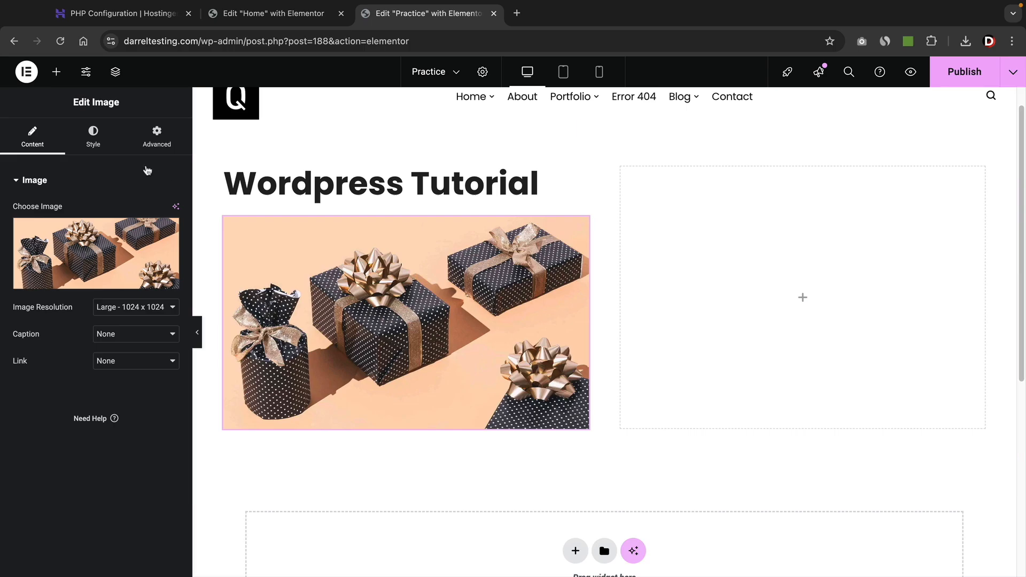
{"action": "left_click", "coordinate": [92, 142]}
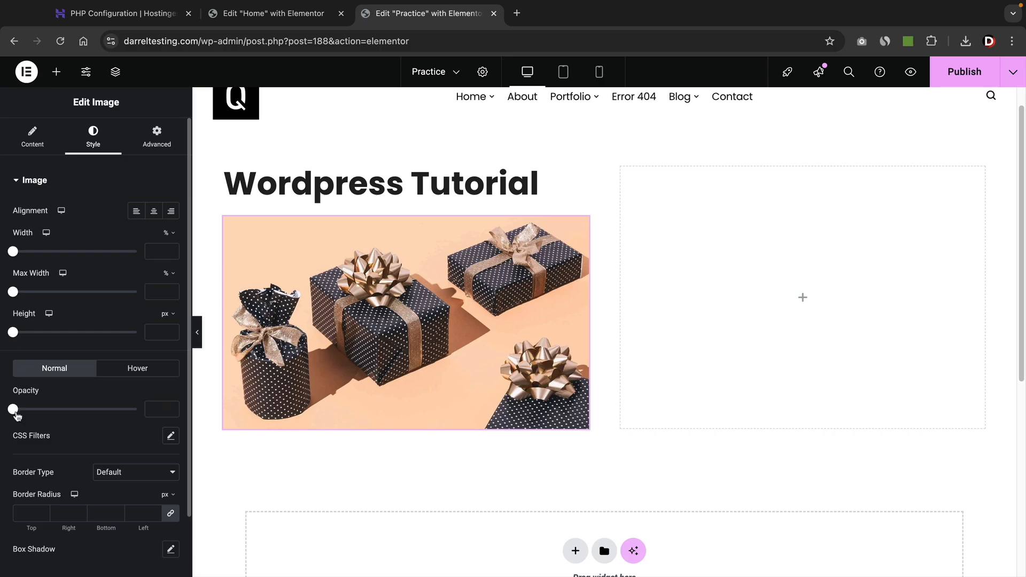
Apply CSS filters to the gift-boxes image: brightness raised to about 112 and contrast 99.
{"action": "left_click", "coordinate": [170, 436]}
{"action": "scroll", "coordinate": [123, 428], "scroll_direction": "down", "scroll_amount": 3}
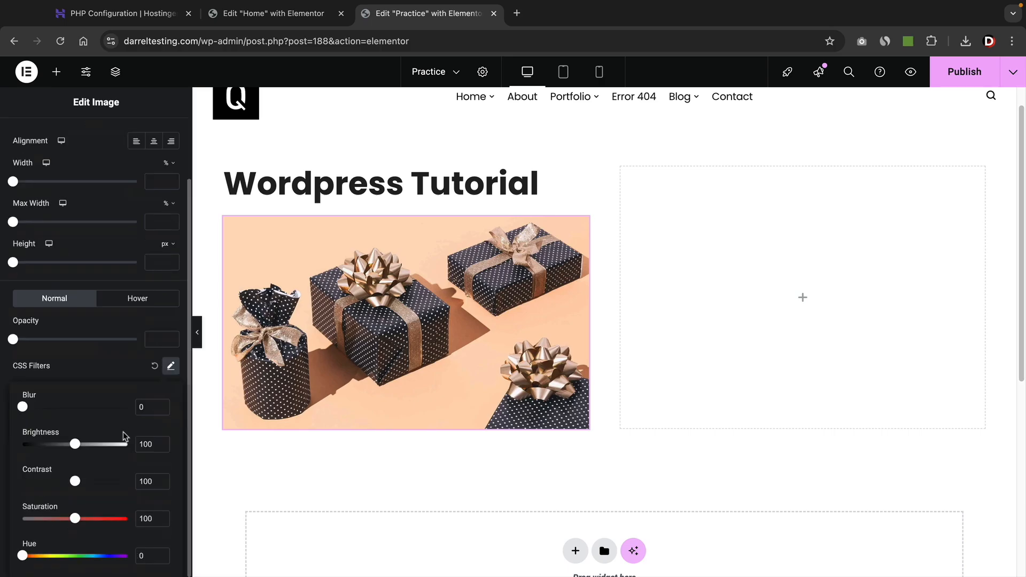
{"action": "left_click_drag", "start_coordinate": [80, 444], "coordinate": [108, 448]}
{"action": "mouse_move", "coordinate": [77, 484]}
{"action": "left_mouse_down"}
{"action": "mouse_move", "coordinate": [110, 482]}
{"action": "mouse_move", "coordinate": [25, 481]}
{"action": "mouse_move", "coordinate": [75, 481]}
{"action": "left_mouse_up"}
{"action": "left_click_drag", "start_coordinate": [109, 448], "coordinate": [84, 446]}
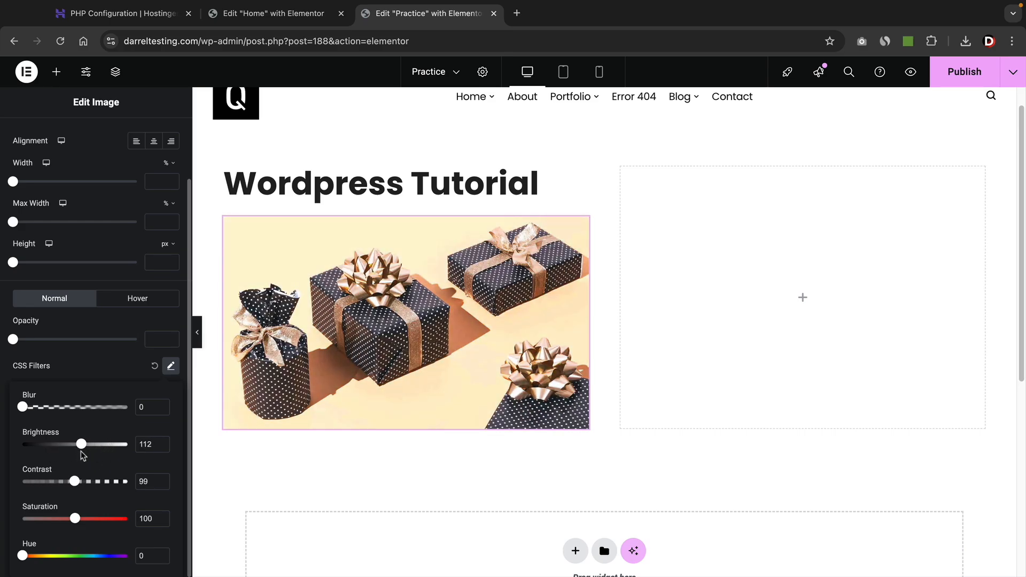
{"action": "left_click", "coordinate": [105, 367]}
{"action": "scroll", "coordinate": [109, 350], "scroll_direction": "up", "scroll_amount": 2}
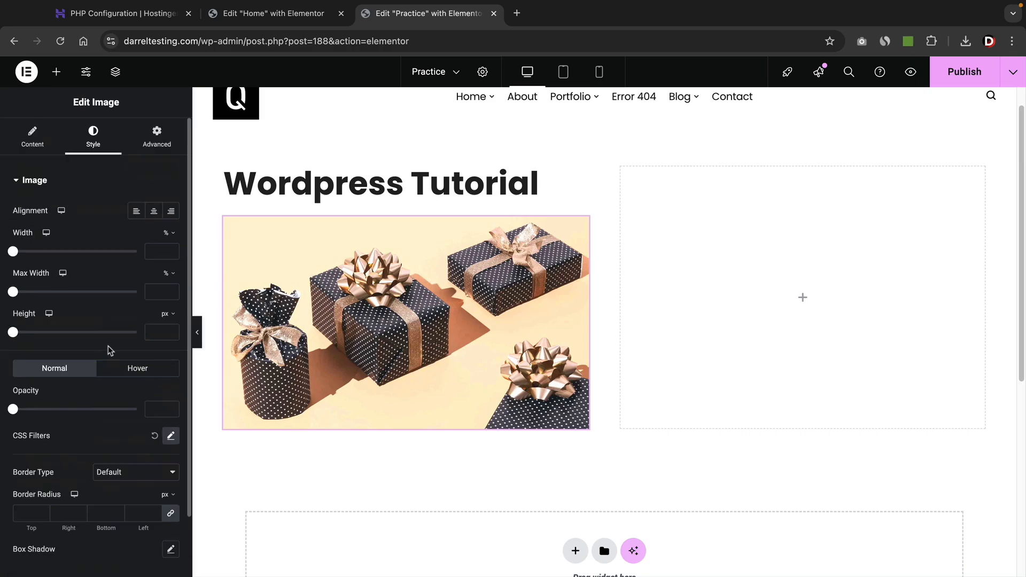
{"action": "left_click", "coordinate": [62, 78]}
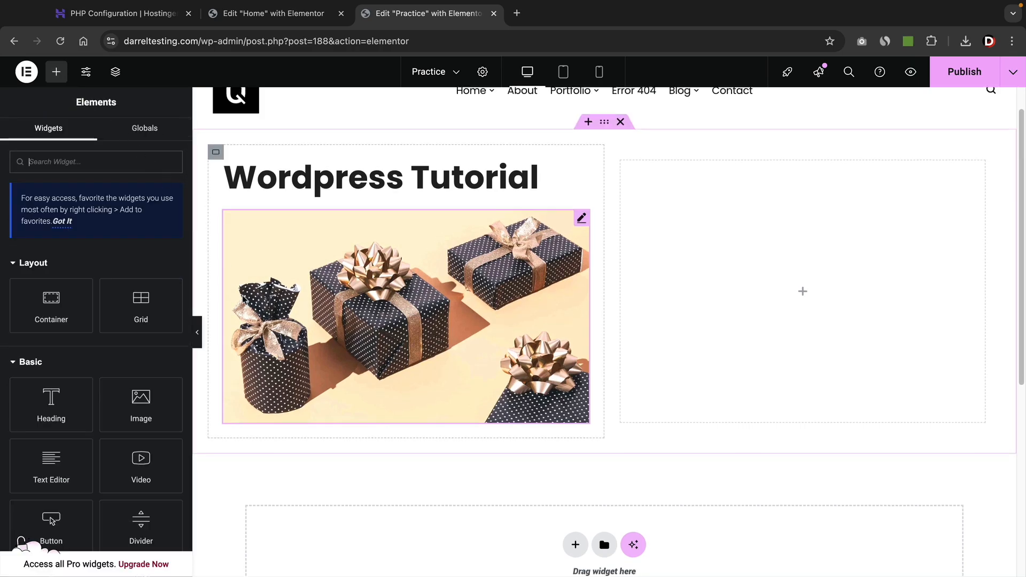
Place a lorem-ipsum Text Editor widget and a CLICK HERE button beneath the gift-boxes image.
{"action": "scroll", "coordinate": [374, 321], "scroll_direction": "down", "scroll_amount": 3}
{"action": "left_click_drag", "start_coordinate": [52, 460], "coordinate": [298, 252]}
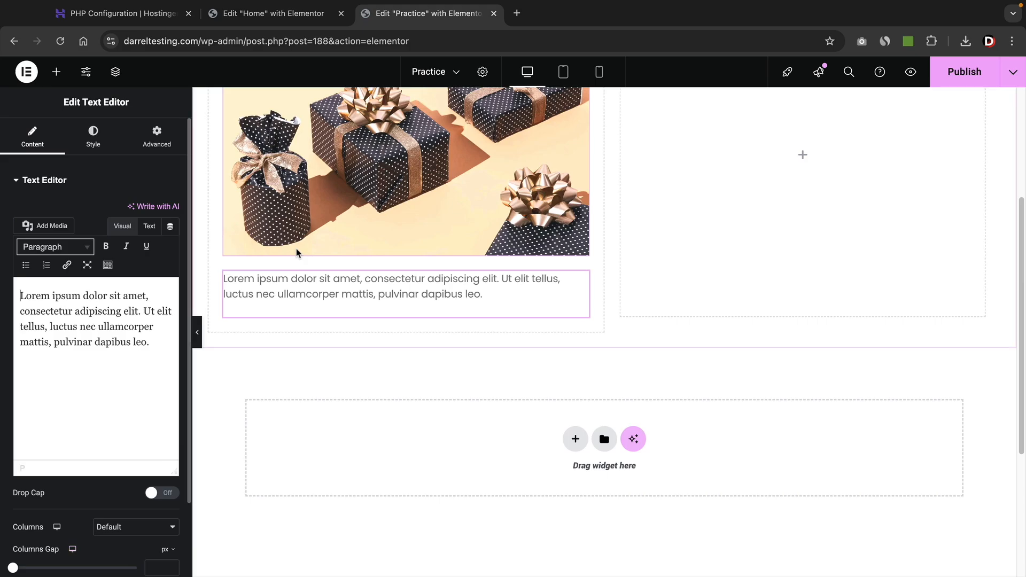
{"action": "left_click", "coordinate": [59, 77]}
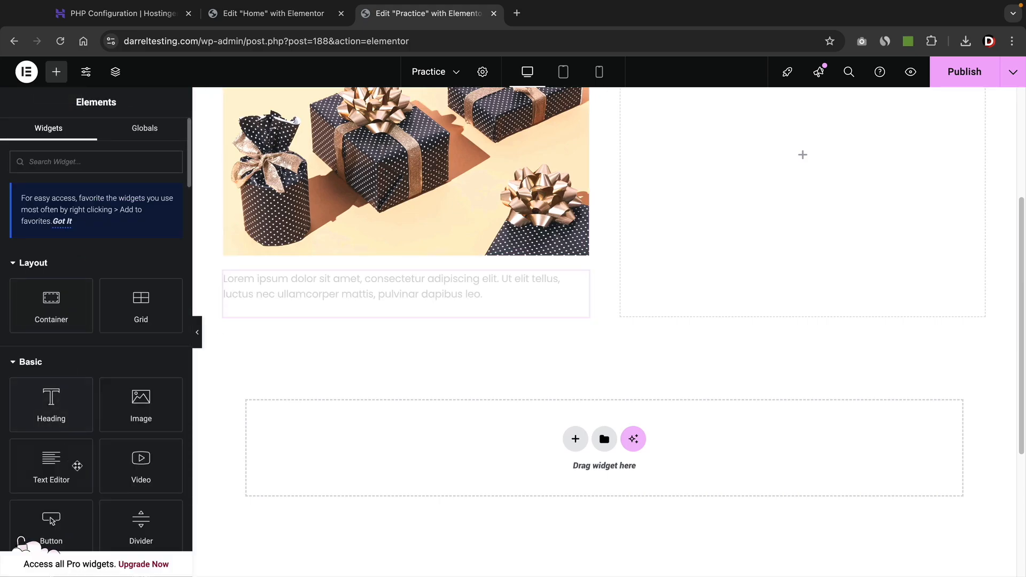
{"action": "left_click_drag", "start_coordinate": [69, 515], "coordinate": [300, 305]}
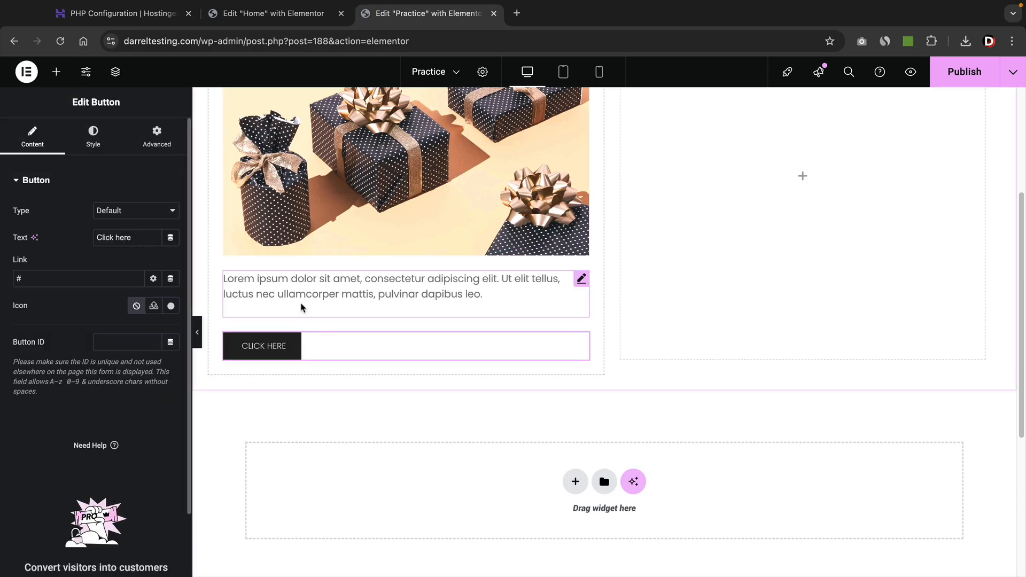
Select the section container holding the heading, image, text and button.
{"action": "scroll", "coordinate": [310, 321], "scroll_direction": "up", "scroll_amount": 2}
{"action": "scroll", "coordinate": [319, 338], "scroll_direction": "up", "scroll_amount": 2}
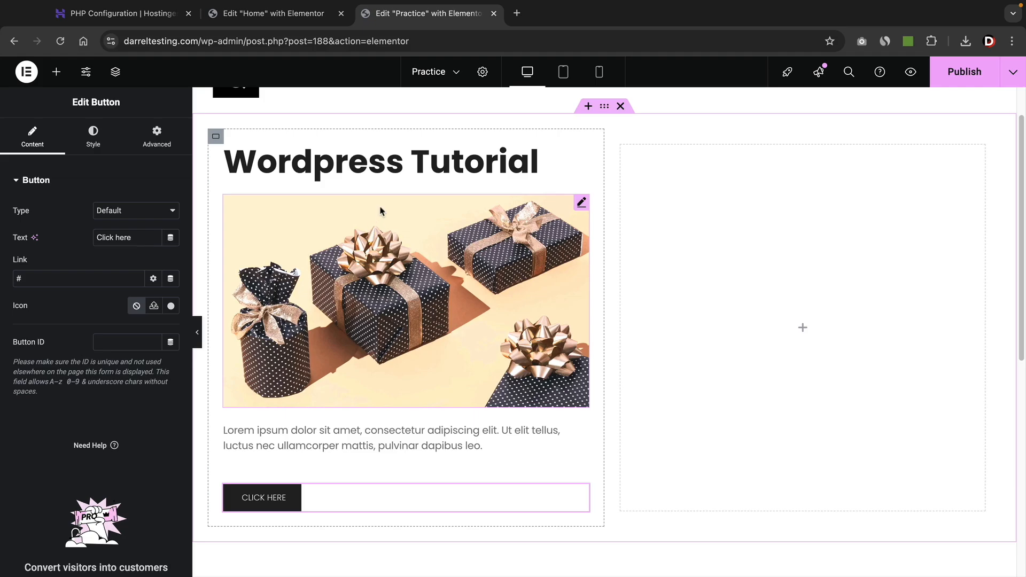
{"action": "scroll", "coordinate": [368, 227], "scroll_direction": "up", "scroll_amount": 1}
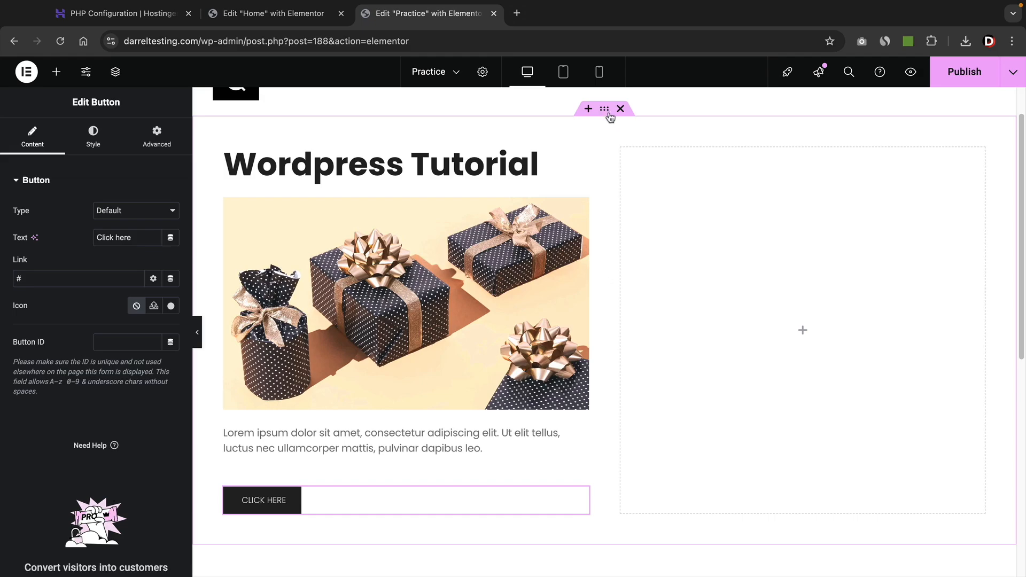
{"action": "left_click", "coordinate": [604, 110]}
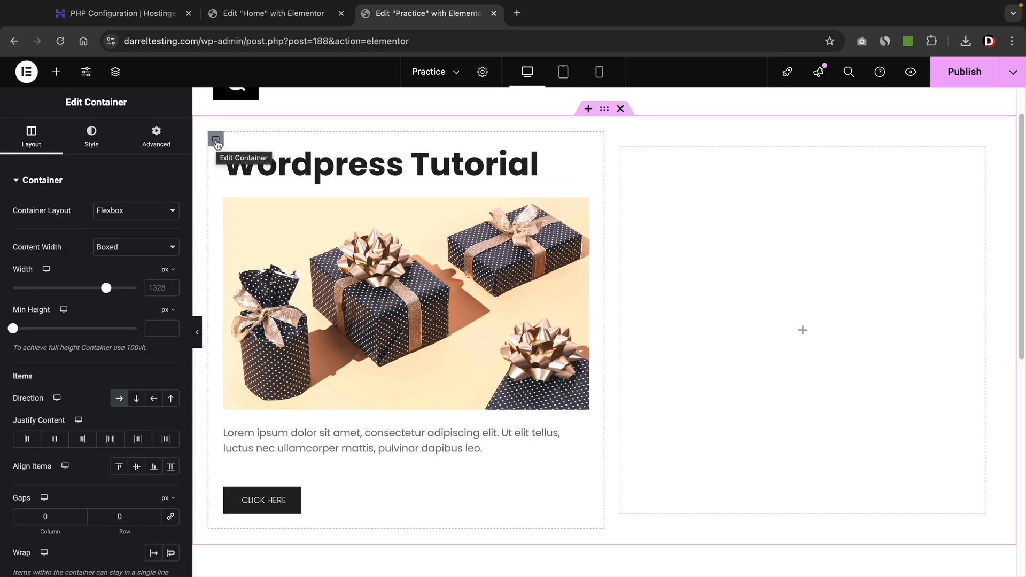
Give the left column a classic light-grey background colour.
{"action": "left_click", "coordinate": [216, 140]}
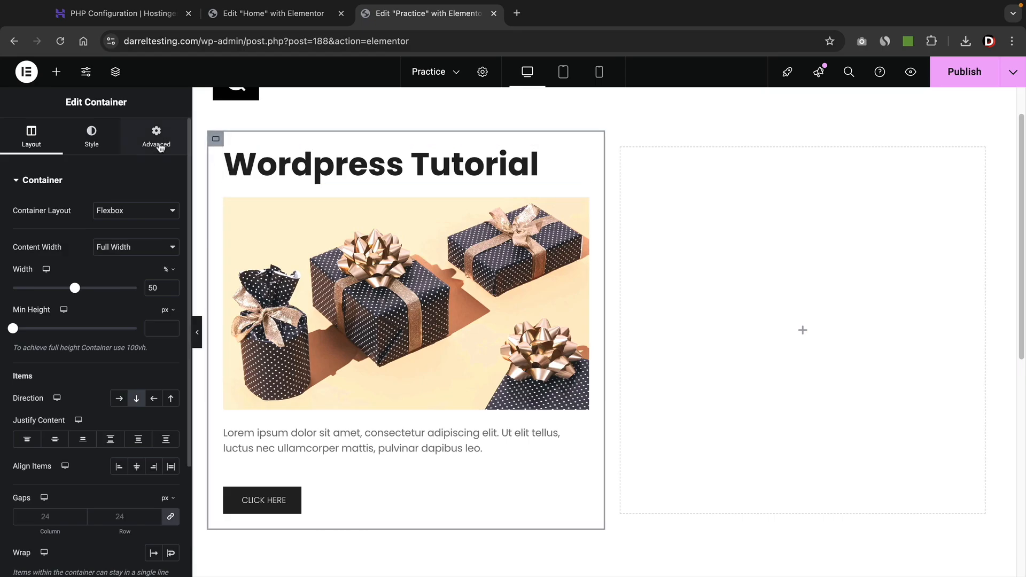
{"action": "left_click", "coordinate": [88, 143]}
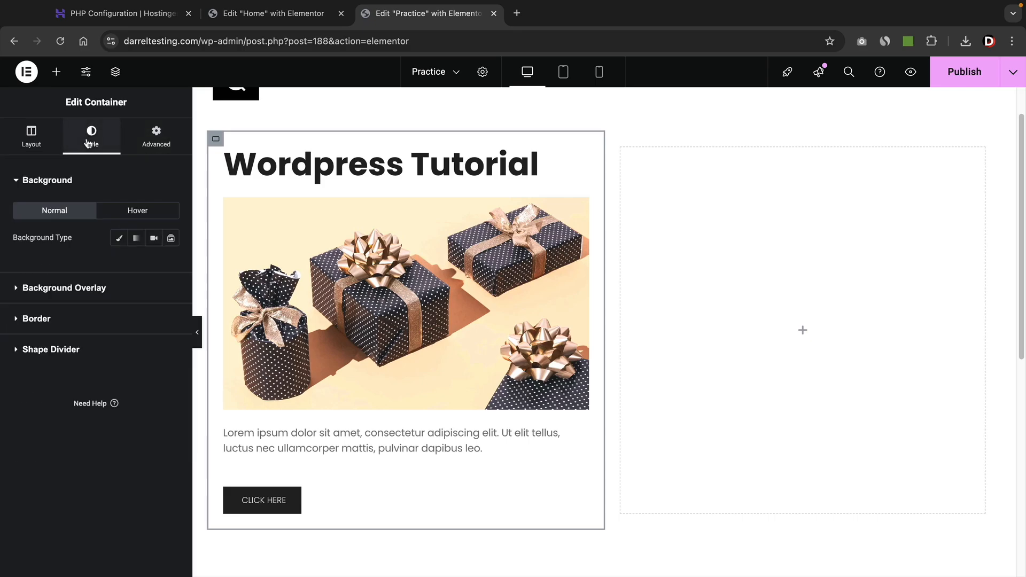
{"action": "left_click", "coordinate": [119, 239]}
{"action": "left_click", "coordinate": [171, 264]}
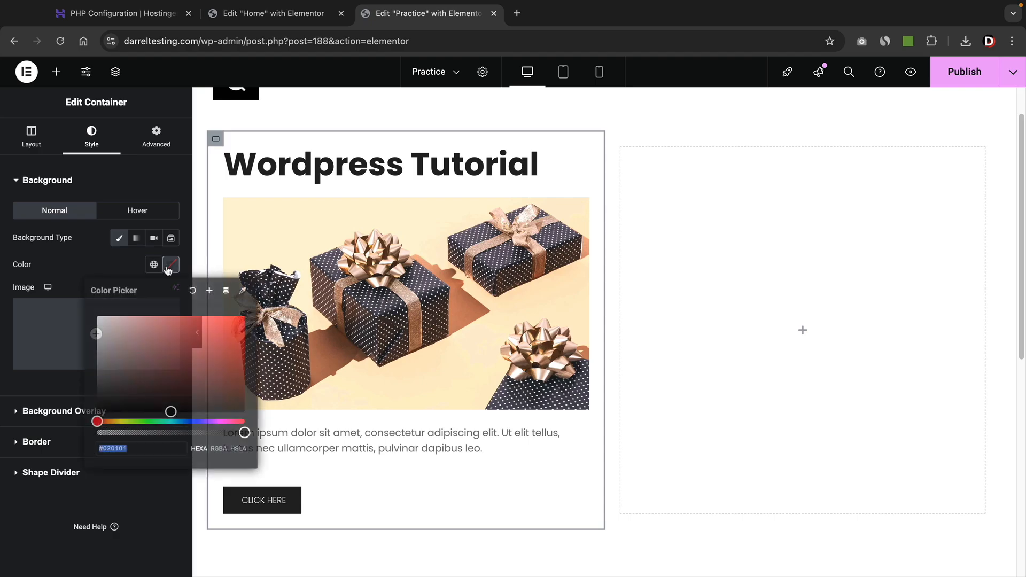
{"action": "left_click_drag", "start_coordinate": [122, 337], "coordinate": [87, 335]}
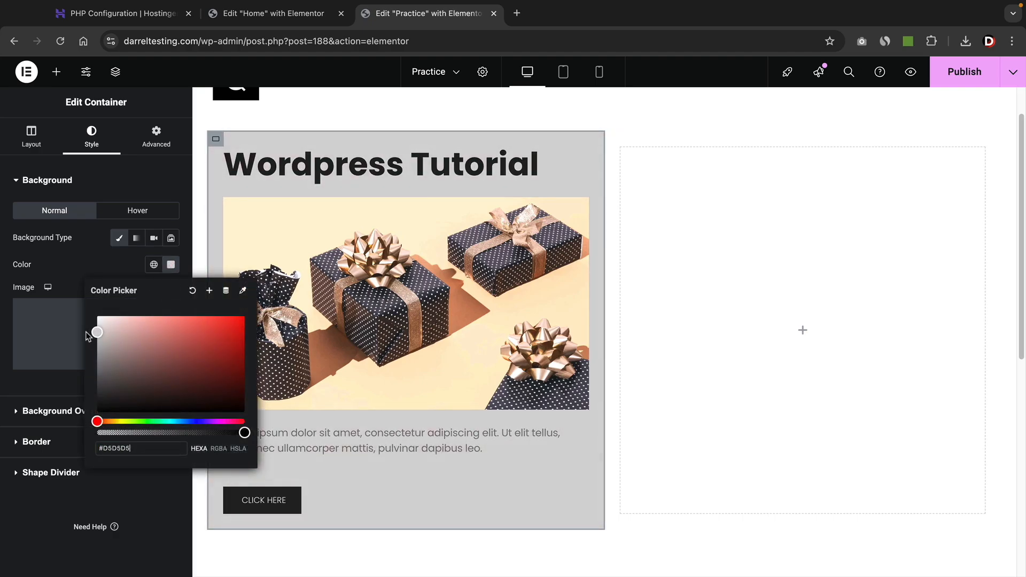
{"action": "left_click", "coordinate": [111, 263]}
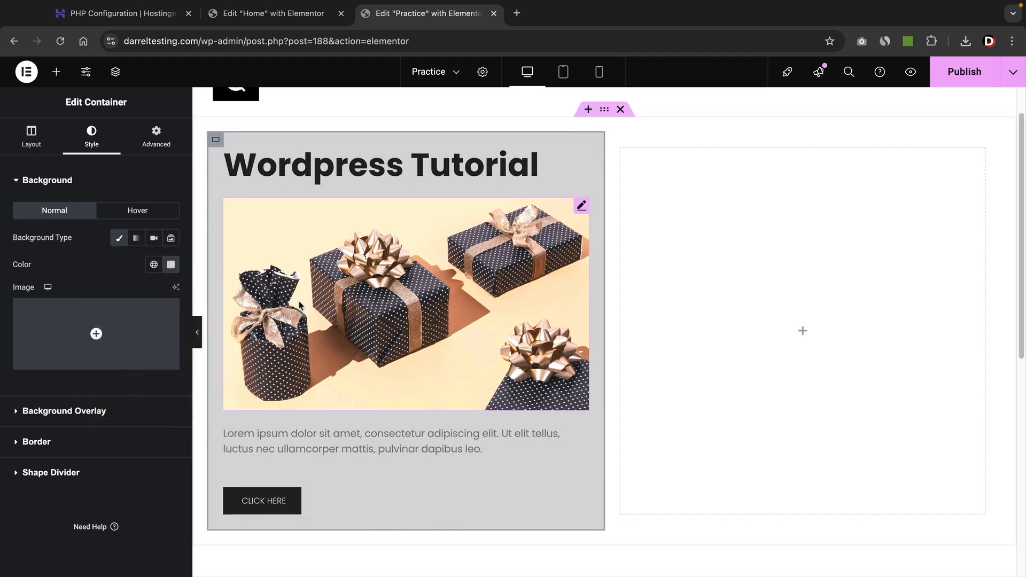
{"action": "scroll", "coordinate": [409, 291], "scroll_direction": "up", "scroll_amount": 1}
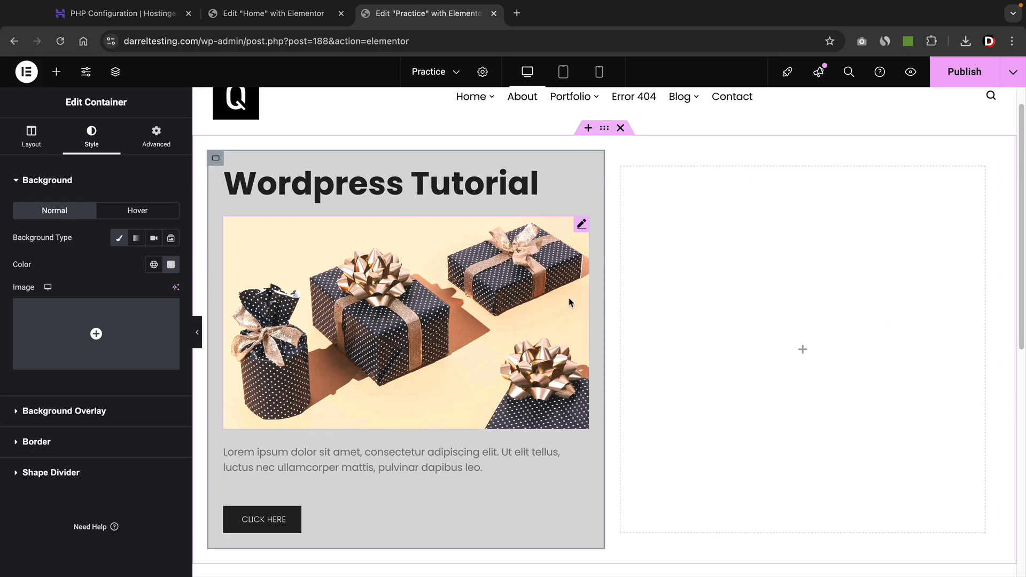
Give the outer section a classic salmon-pink background colour, #FD8383.
{"action": "left_click", "coordinate": [605, 128]}
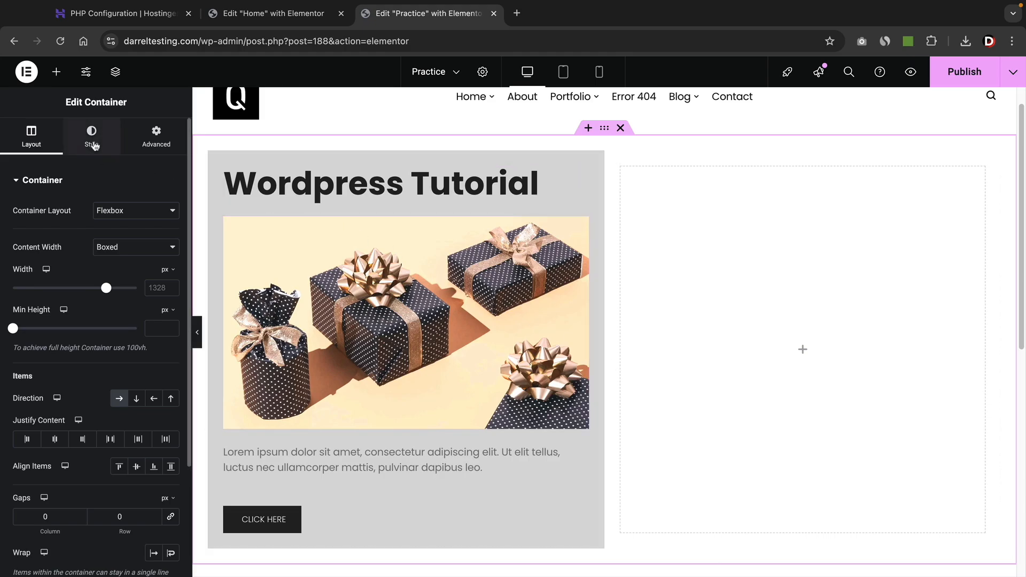
{"action": "left_click", "coordinate": [93, 143]}
{"action": "left_click", "coordinate": [119, 241]}
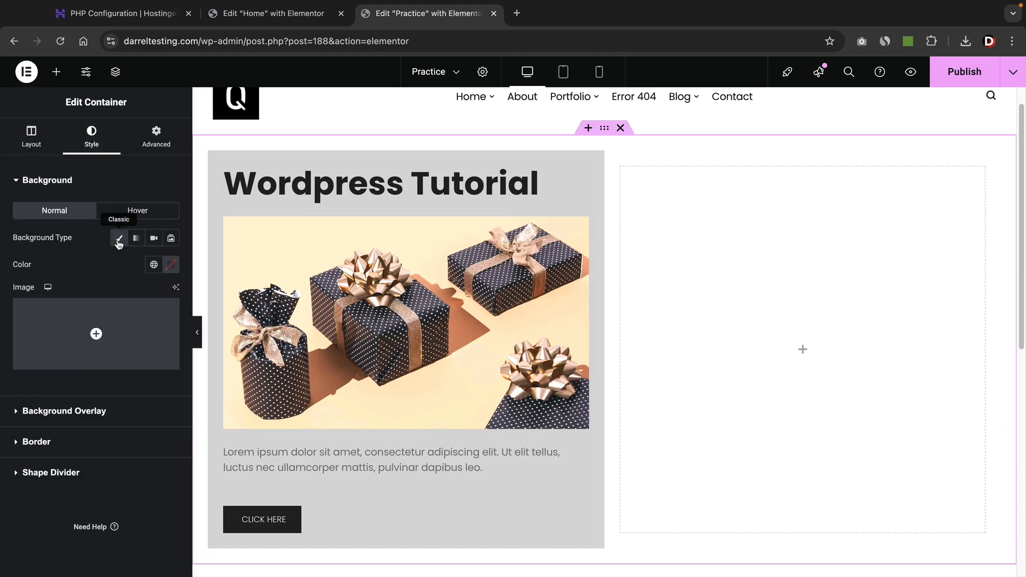
{"action": "left_click", "coordinate": [170, 264]}
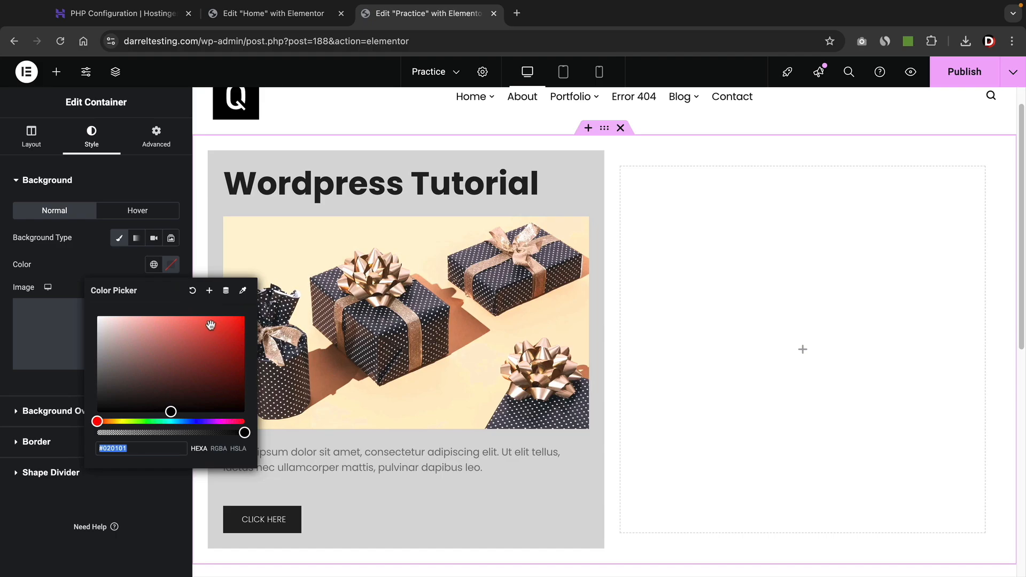
{"action": "left_click_drag", "start_coordinate": [210, 325], "coordinate": [163, 317]}
{"action": "left_click", "coordinate": [342, 125]}
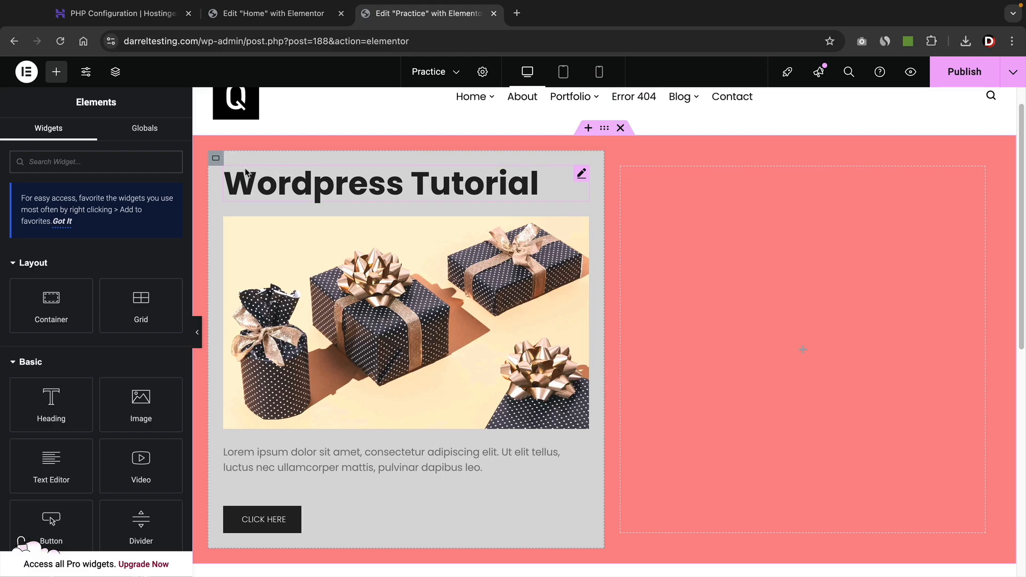
Set the left column's background colour alpha to 0 so it is fully transparent.
{"action": "left_click", "coordinate": [216, 161]}
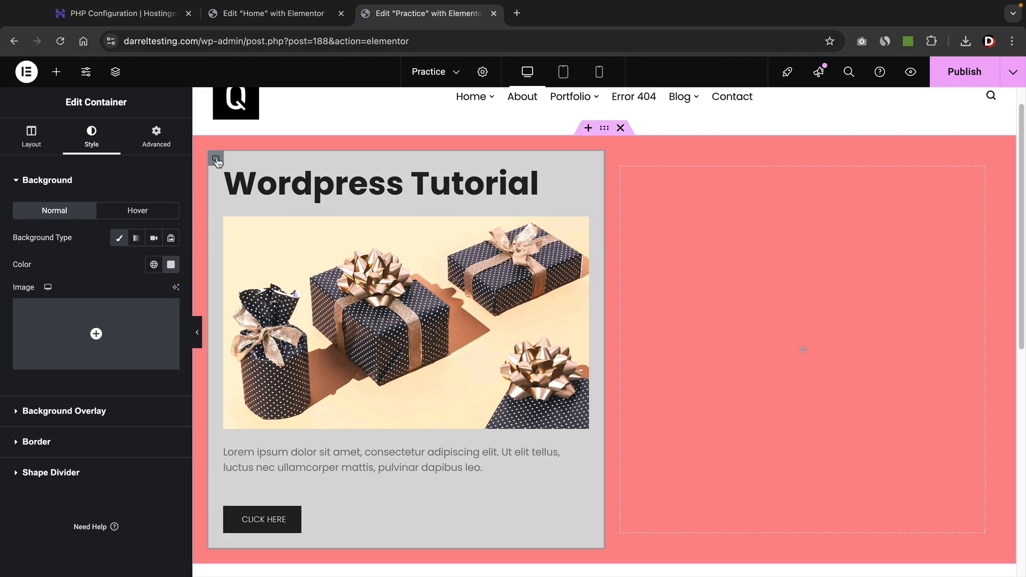
{"action": "left_click", "coordinate": [156, 264]}
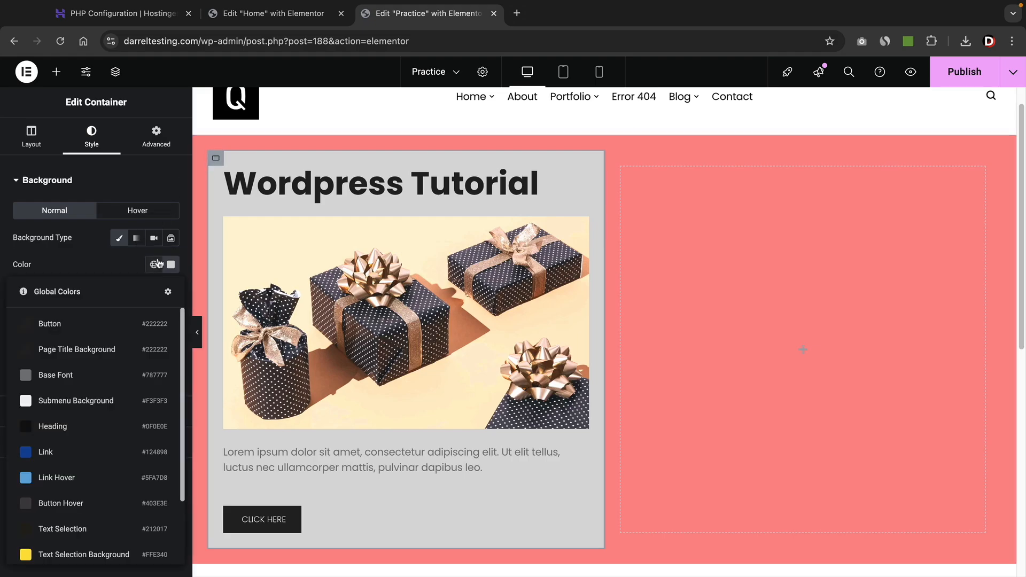
{"action": "left_click", "coordinate": [170, 264]}
{"action": "left_click_drag", "start_coordinate": [244, 432], "coordinate": [75, 434]}
{"action": "left_click", "coordinate": [84, 270]}
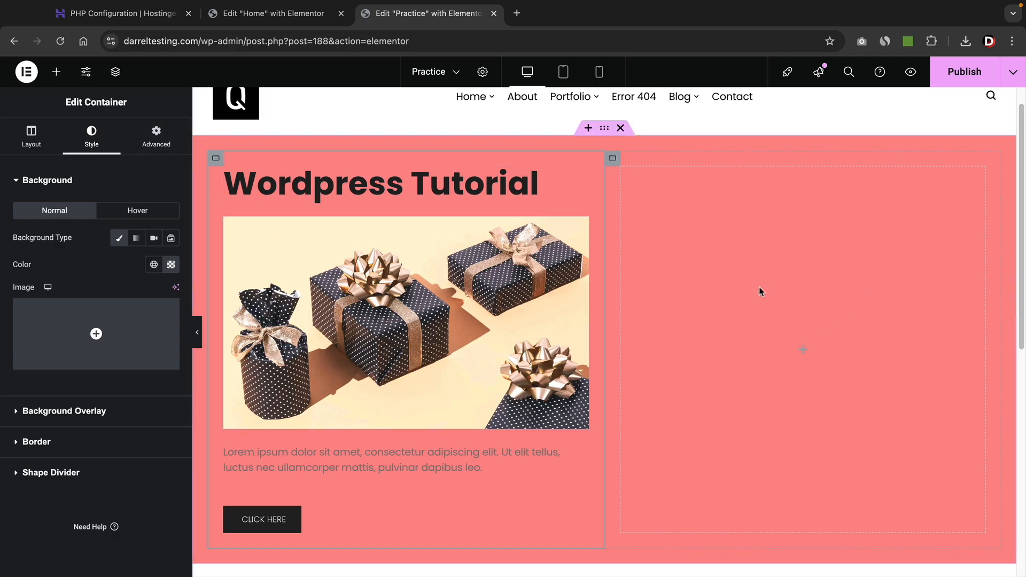
Duplicate the left column twice into three Wordpress Tutorial cards and delete the empty fourth column.
{"action": "right_click", "coordinate": [420, 180]}
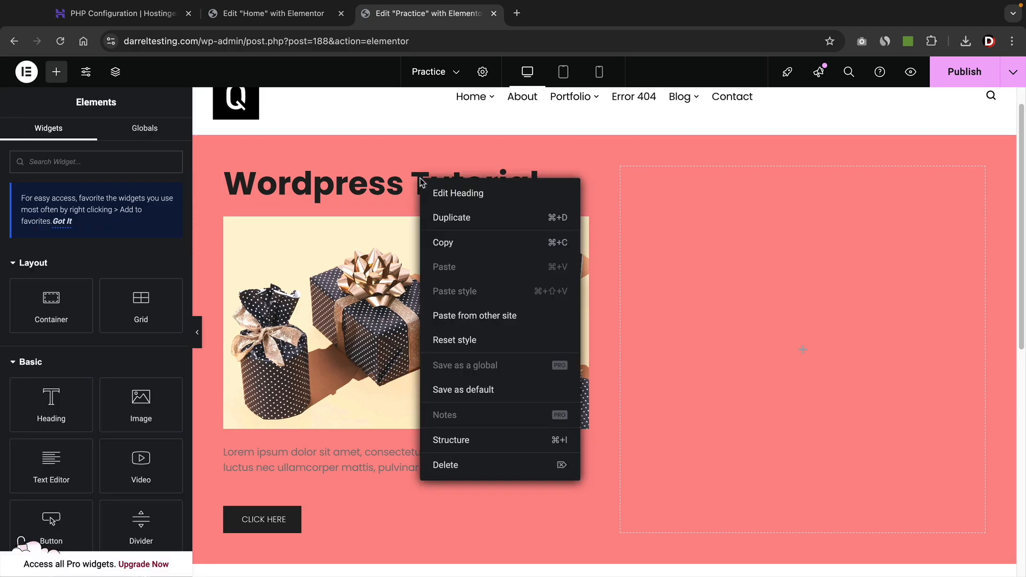
{"action": "left_click", "coordinate": [388, 181]}
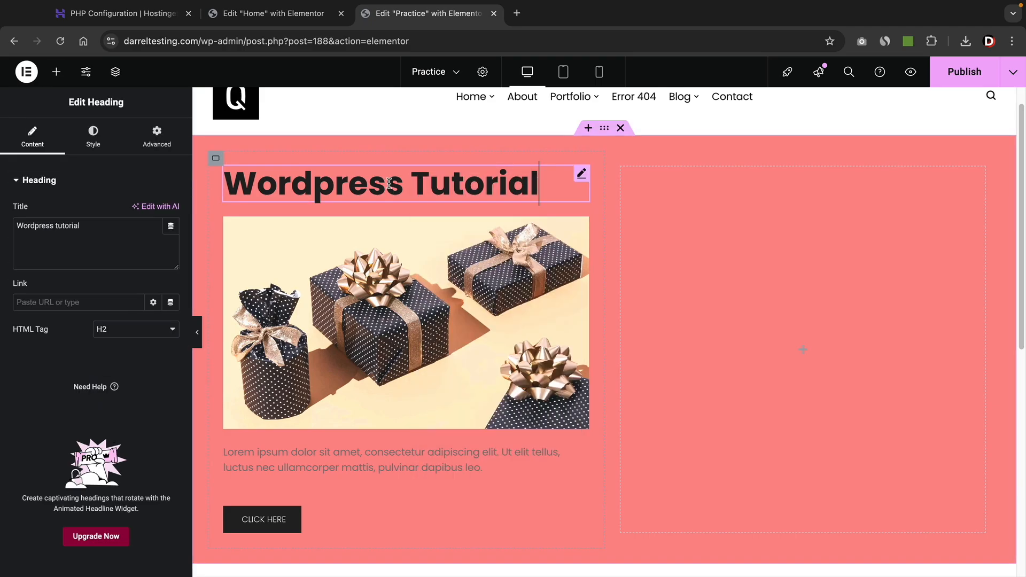
{"action": "right_click", "coordinate": [217, 161]}
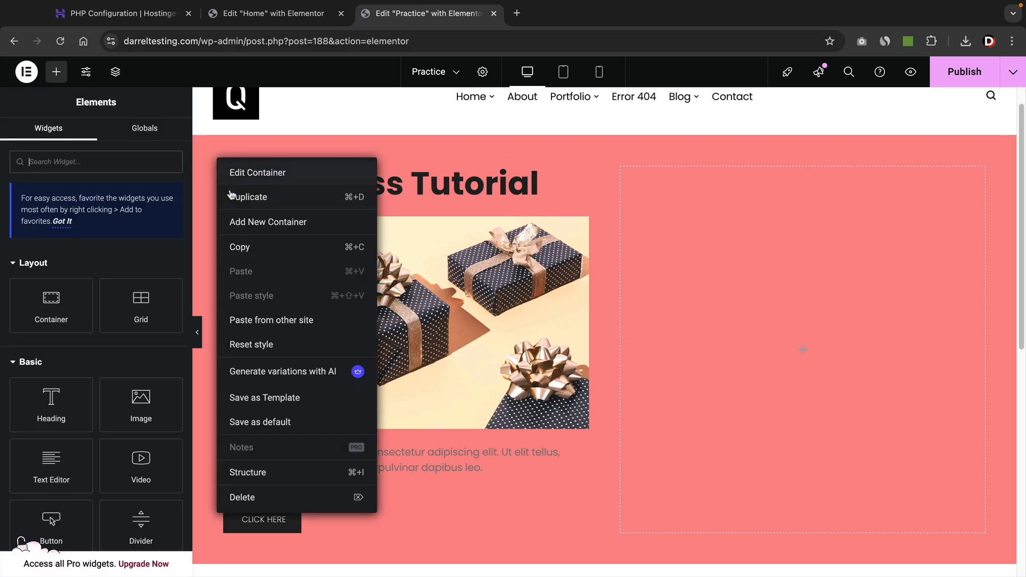
{"action": "left_click", "coordinate": [258, 199]}
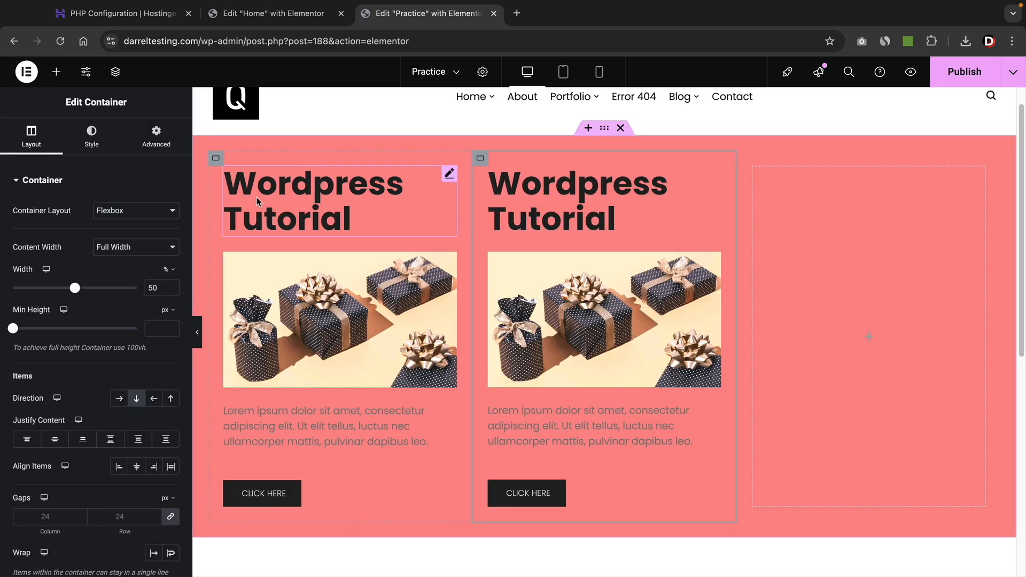
{"action": "right_click", "coordinate": [480, 158]}
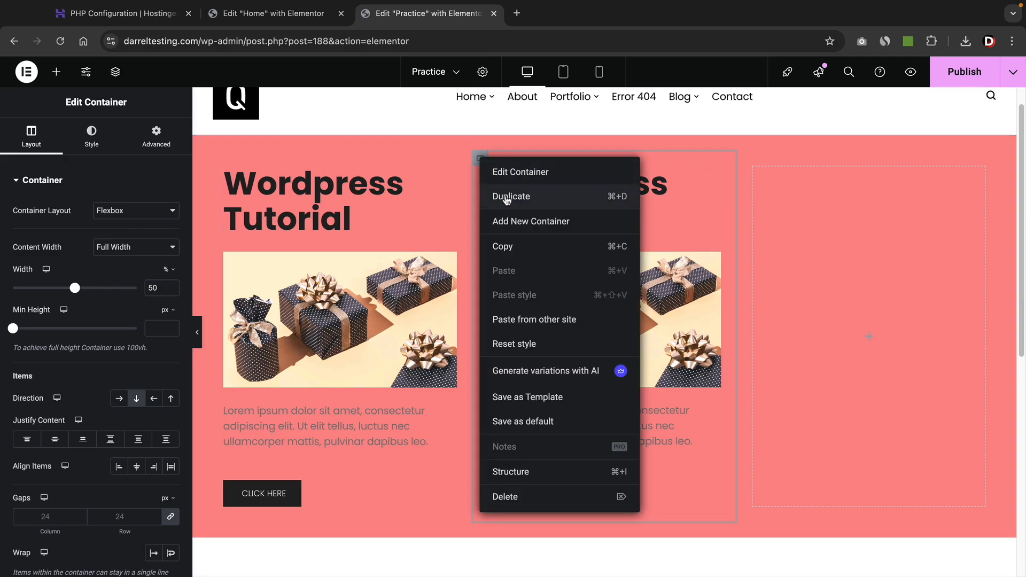
{"action": "left_click", "coordinate": [506, 200]}
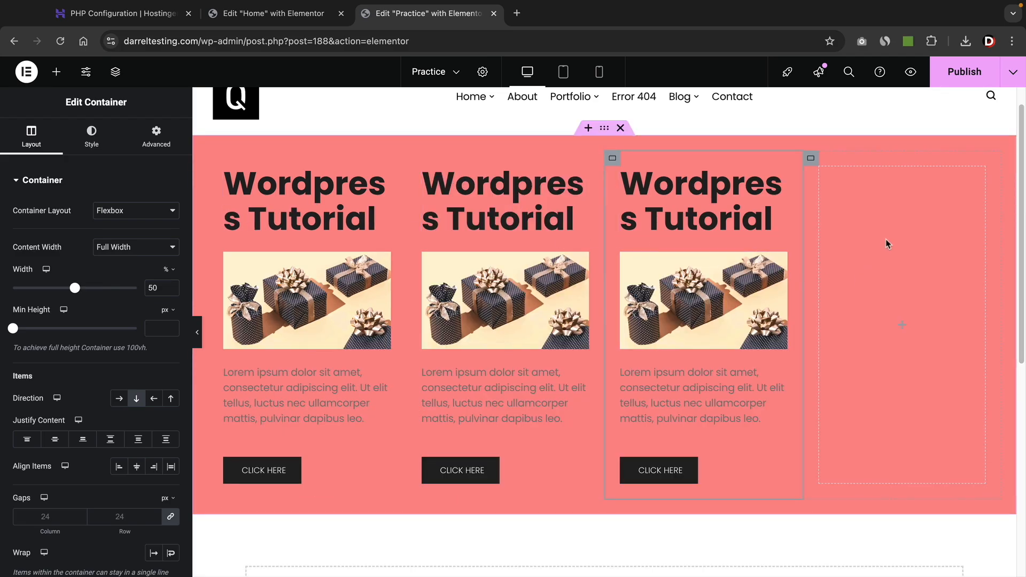
{"action": "right_click", "coordinate": [907, 229]}
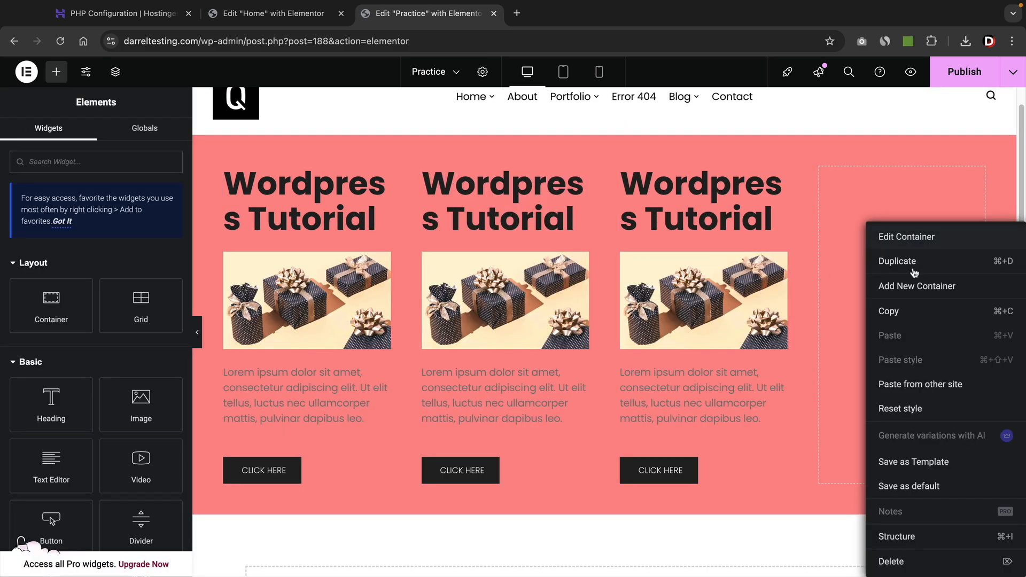
{"action": "left_click", "coordinate": [911, 559]}
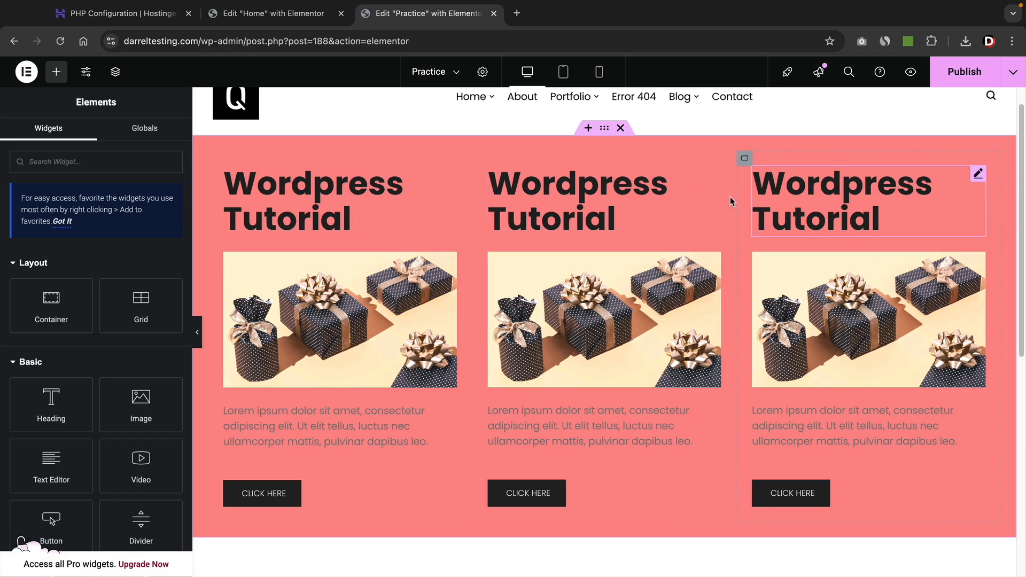
Duplicate the pink three-column section, then add and remove a stray two-column flexbox container.
{"action": "right_click", "coordinate": [606, 132]}
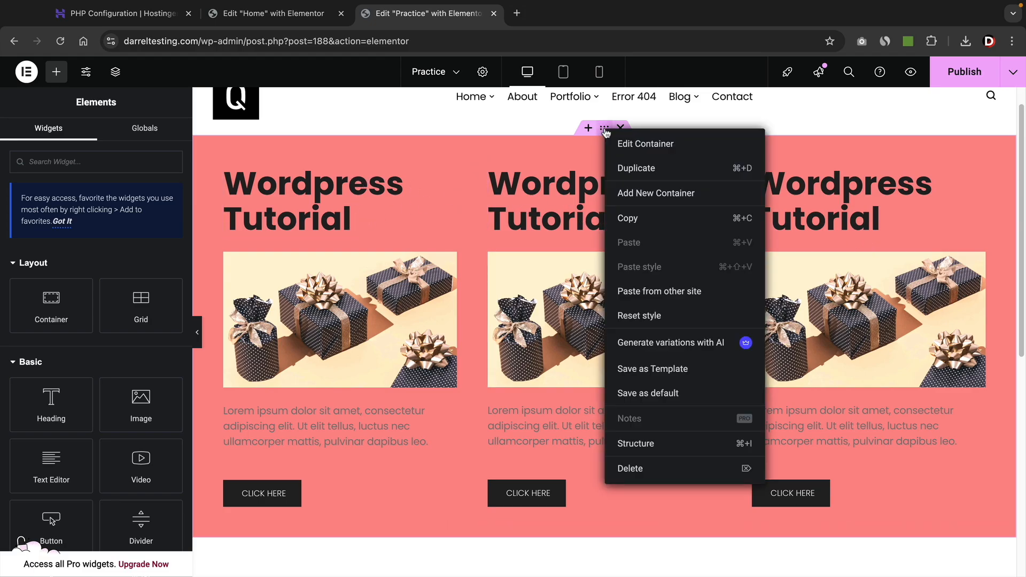
{"action": "left_click", "coordinate": [632, 168]}
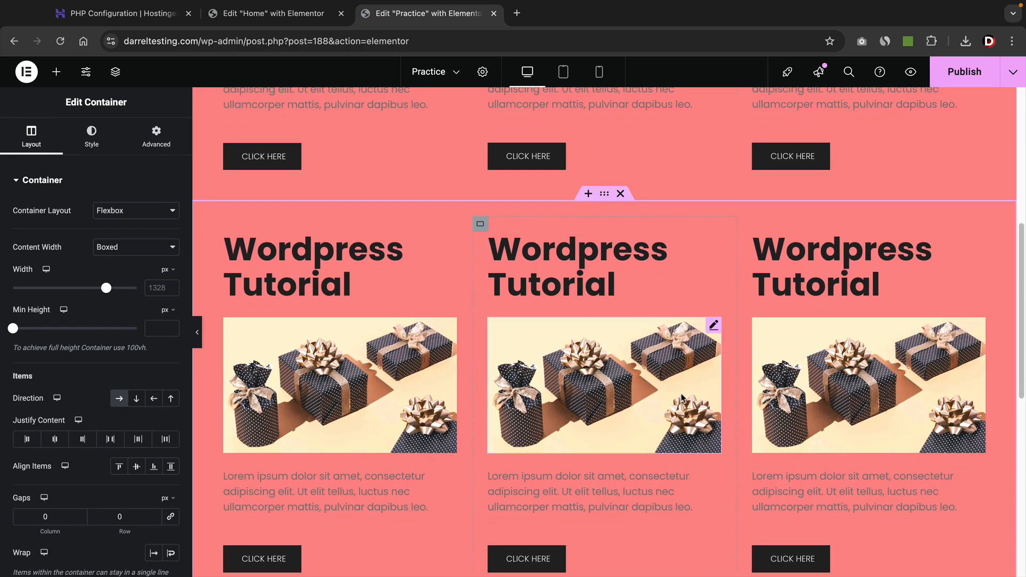
{"action": "scroll", "coordinate": [610, 376], "scroll_direction": "up", "scroll_amount": 2}
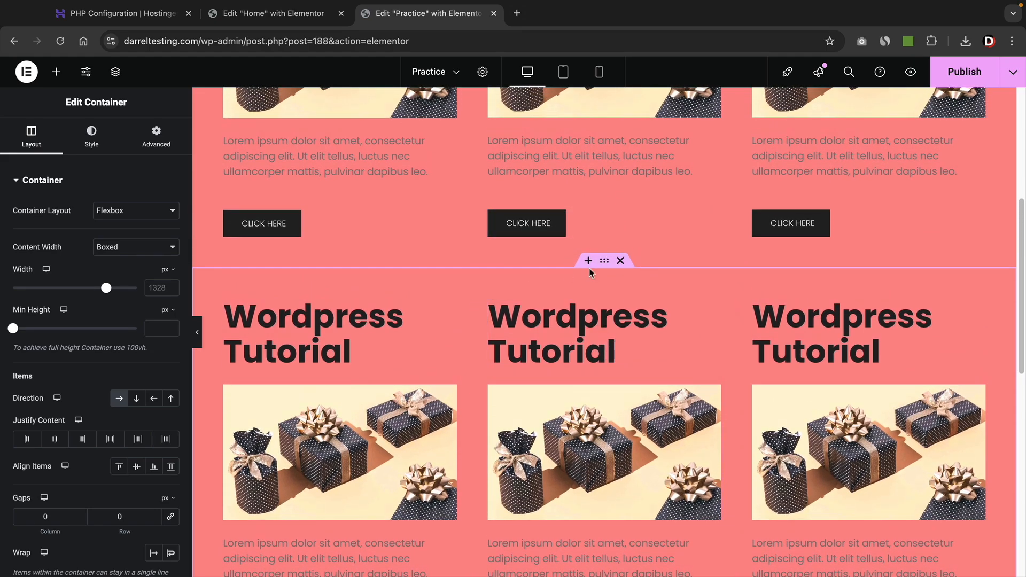
{"action": "left_click", "coordinate": [588, 260]}
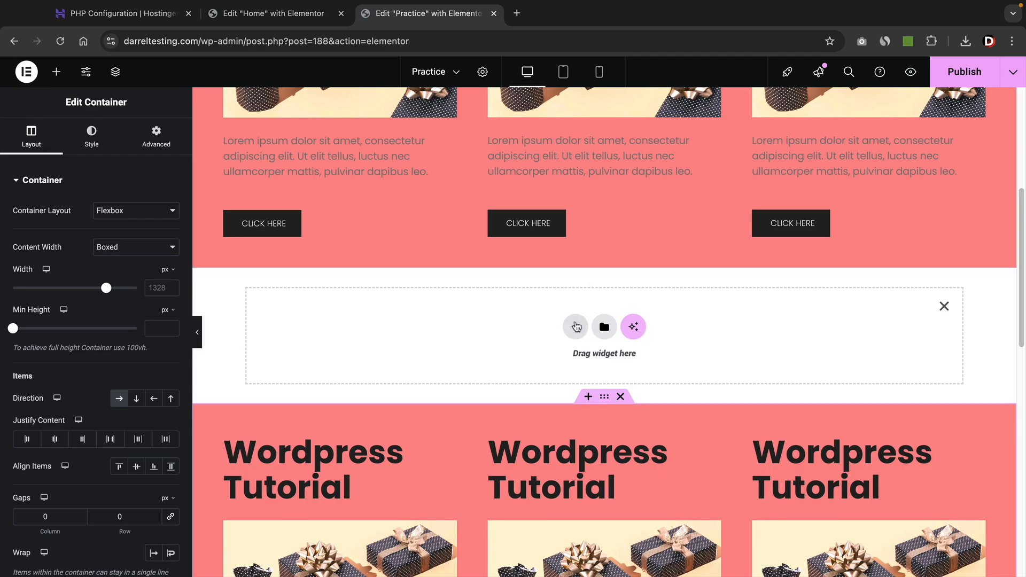
{"action": "left_click", "coordinate": [577, 326]}
{"action": "left_click", "coordinate": [562, 364]}
{"action": "left_click", "coordinate": [560, 366]}
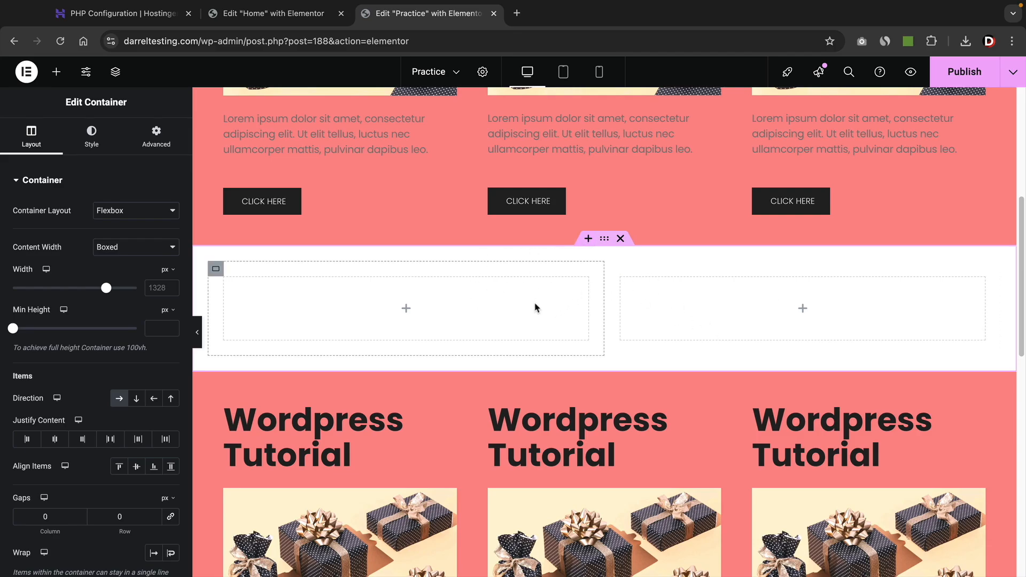
{"action": "left_click", "coordinate": [620, 239]}
{"action": "scroll", "coordinate": [615, 267], "scroll_direction": "up", "scroll_amount": 5}
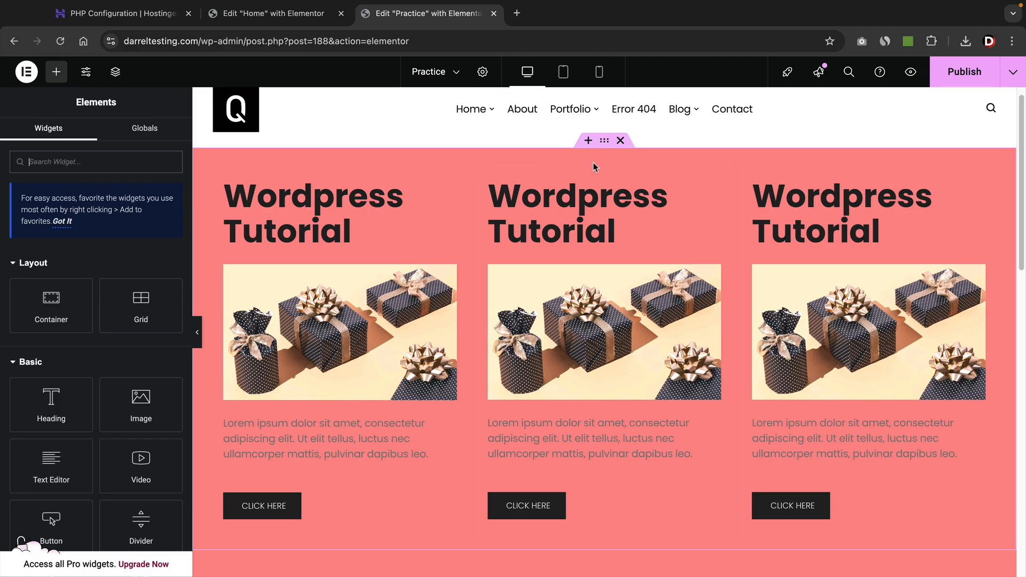
Preview the page with the editor panel hidden to inspect the pink sections.
{"action": "left_click", "coordinate": [605, 142]}
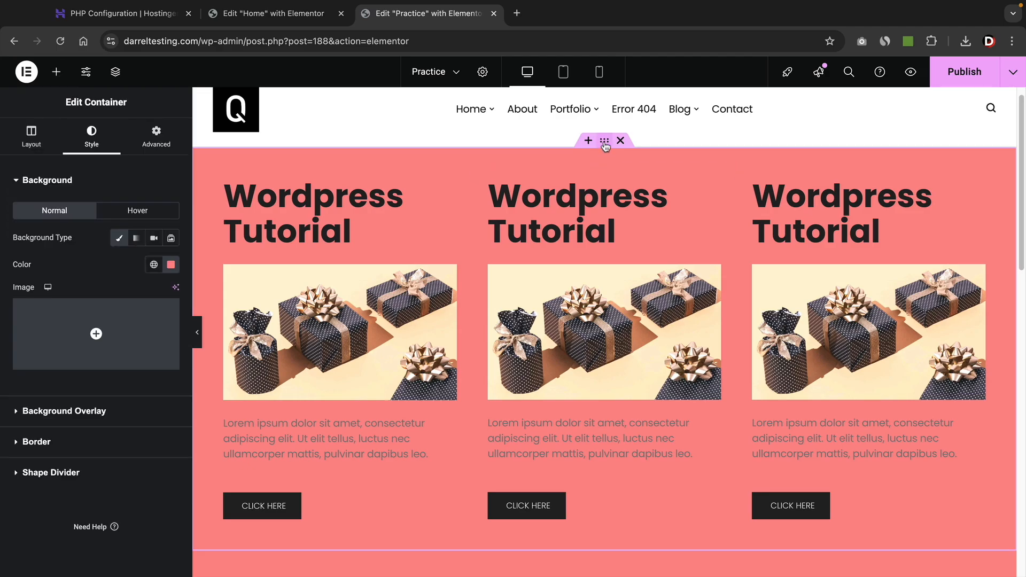
{"action": "left_click", "coordinate": [146, 142]}
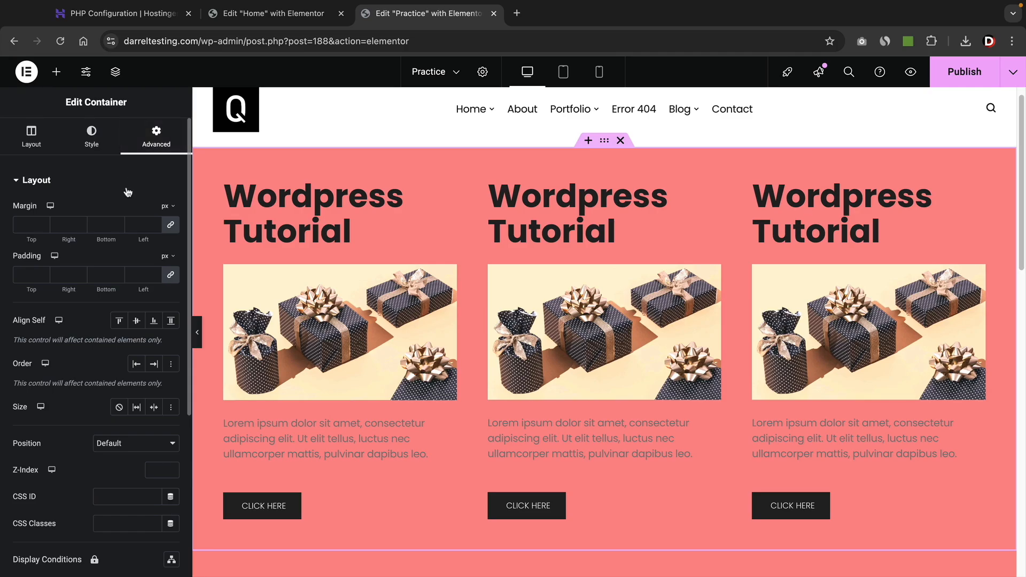
{"action": "left_click", "coordinate": [197, 332]}
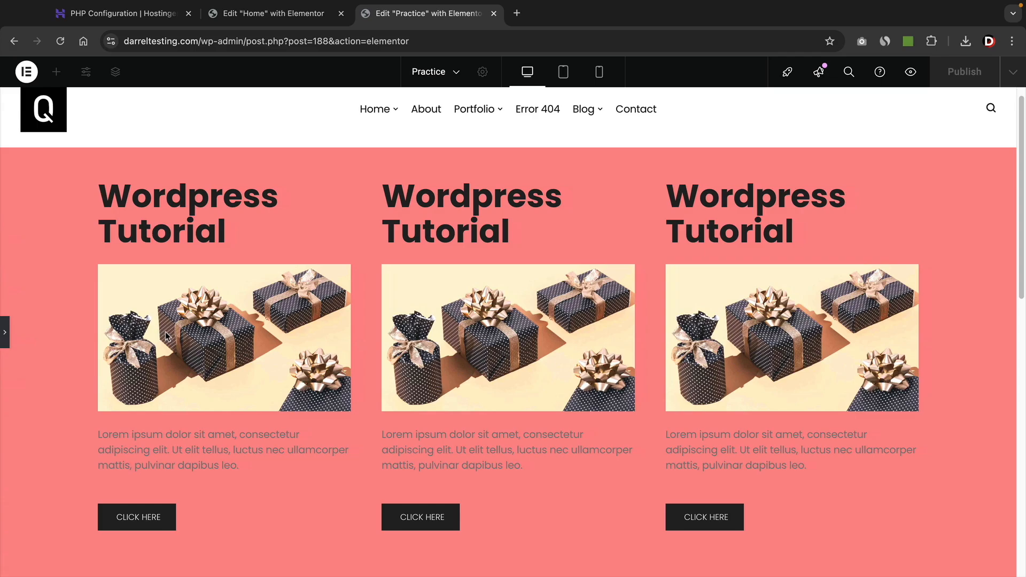
{"action": "scroll", "coordinate": [402, 394], "scroll_direction": "down", "scroll_amount": 2}
{"action": "scroll", "coordinate": [402, 395], "scroll_direction": "up", "scroll_amount": 2}
{"action": "scroll", "coordinate": [403, 396], "scroll_direction": "up", "scroll_amount": 1}
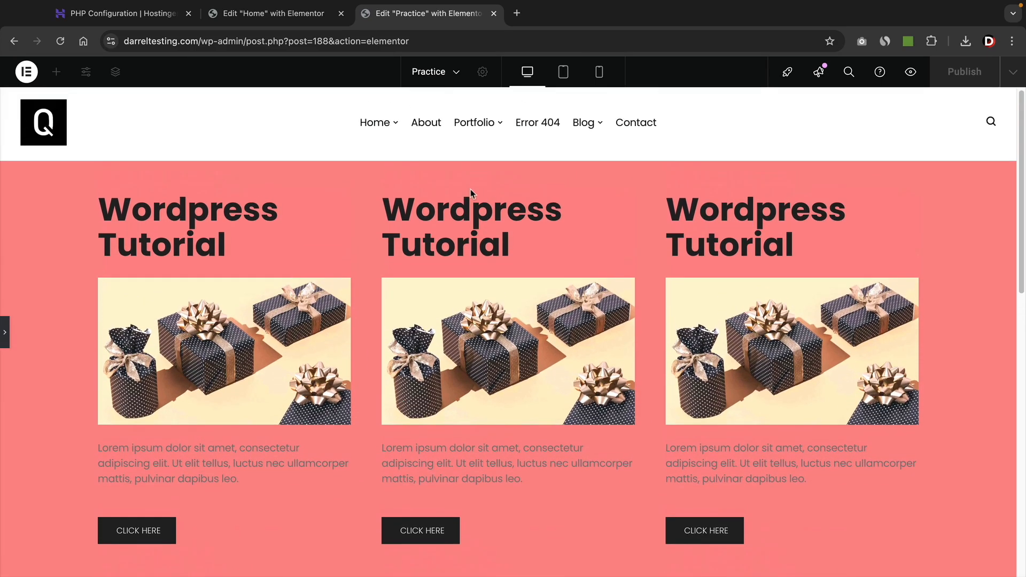
{"action": "scroll", "coordinate": [466, 424], "scroll_direction": "down", "scroll_amount": 3}
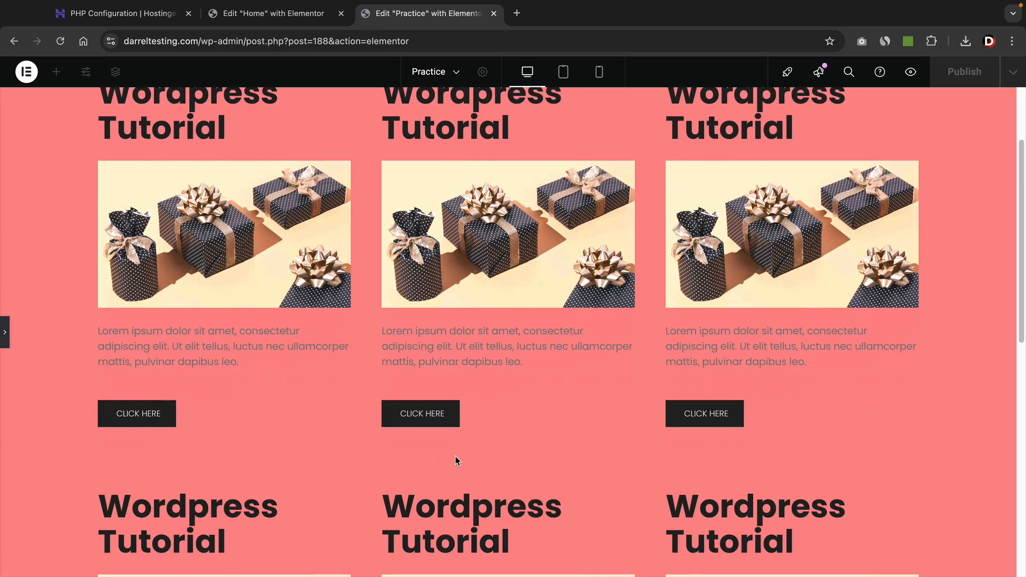
{"action": "scroll", "coordinate": [457, 461], "scroll_direction": "up", "scroll_amount": 3}
{"action": "left_click", "coordinate": [4, 339]}
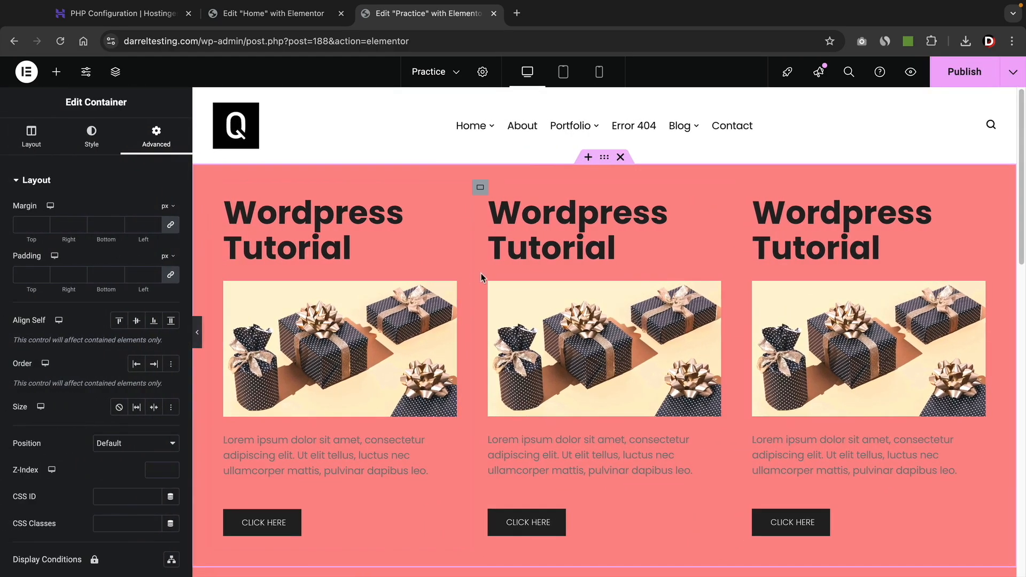
Change the top section's background colour to light grey #DFDFDF.
{"action": "left_click", "coordinate": [91, 138]}
{"action": "left_click", "coordinate": [171, 265]}
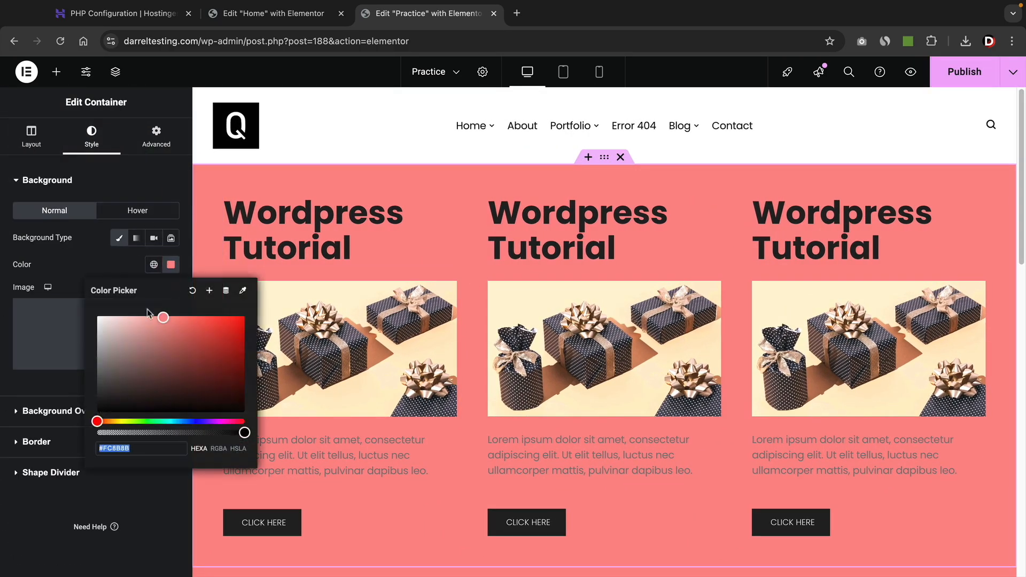
{"action": "left_click_drag", "start_coordinate": [143, 337], "coordinate": [91, 332]}
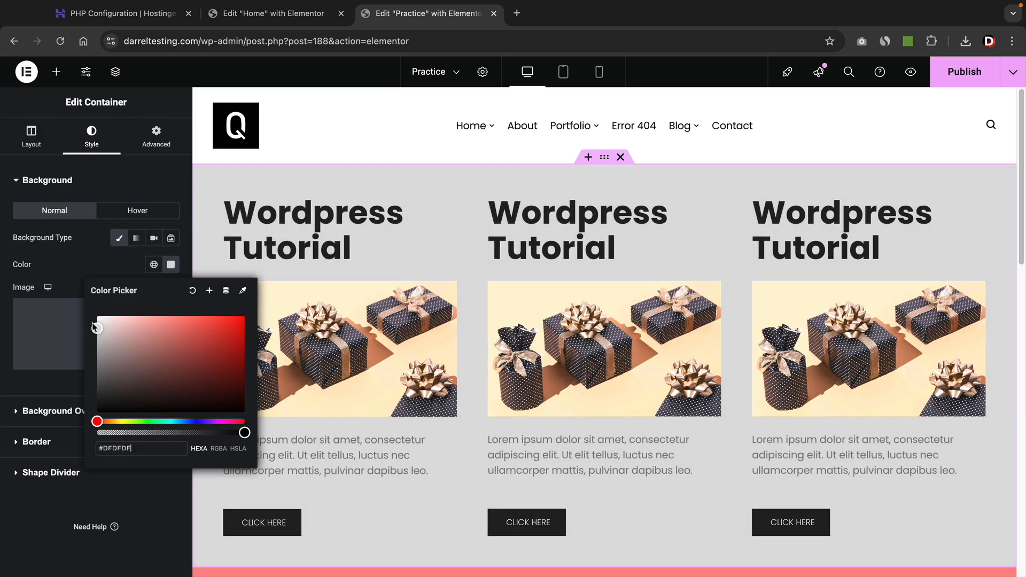
{"action": "left_click", "coordinate": [110, 269]}
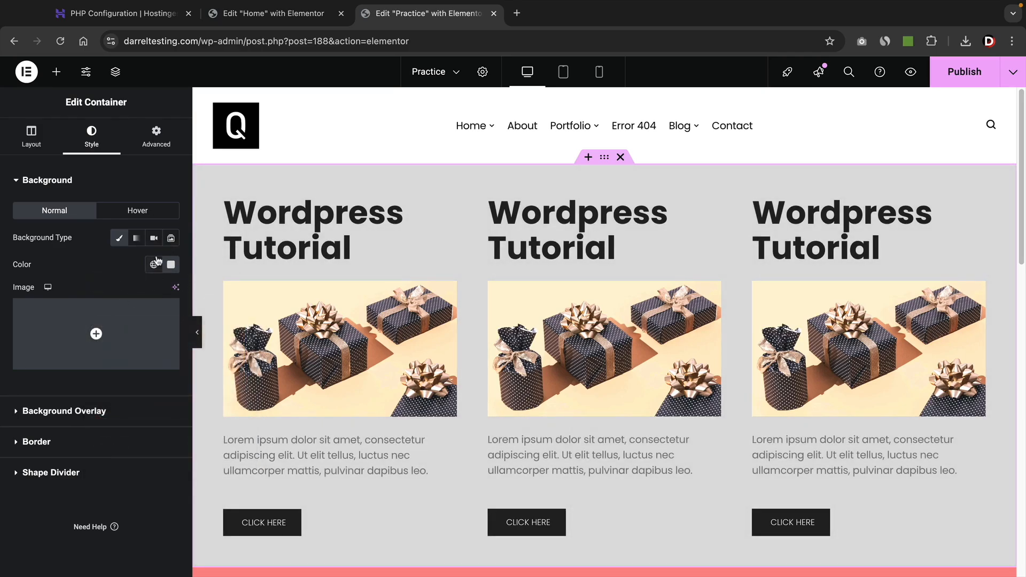
{"action": "left_click", "coordinate": [156, 140]}
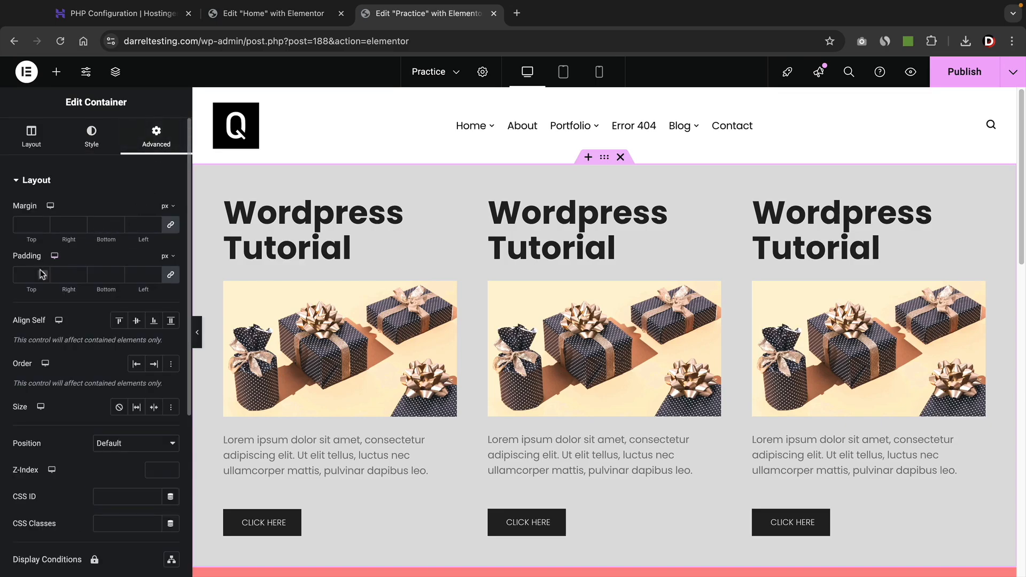
Unlink the padding and set it to 71 top, 56 right, 65 bottom and 43 left px.
{"action": "left_click", "coordinate": [171, 278]}
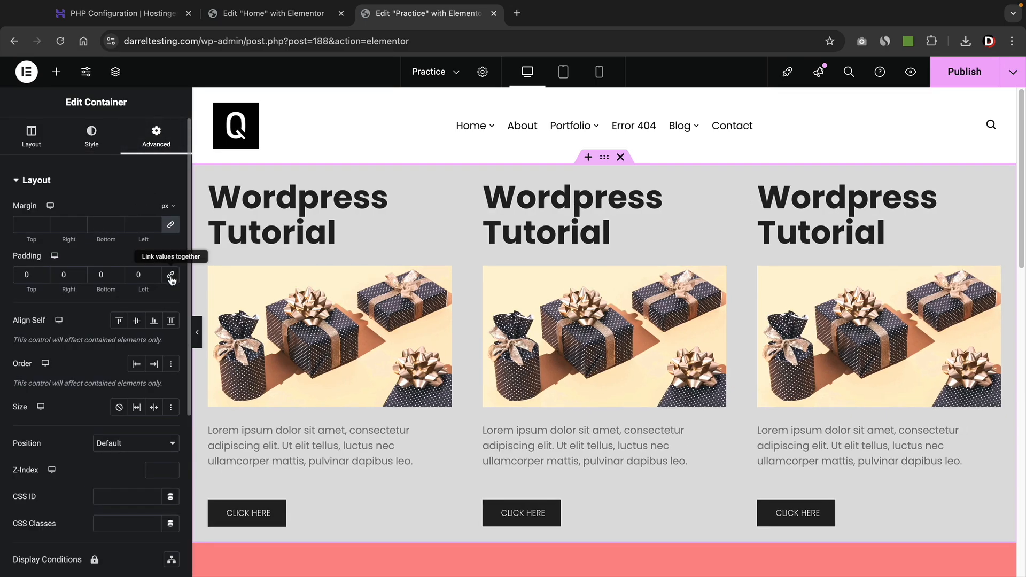
{"action": "left_click", "coordinate": [42, 273]}
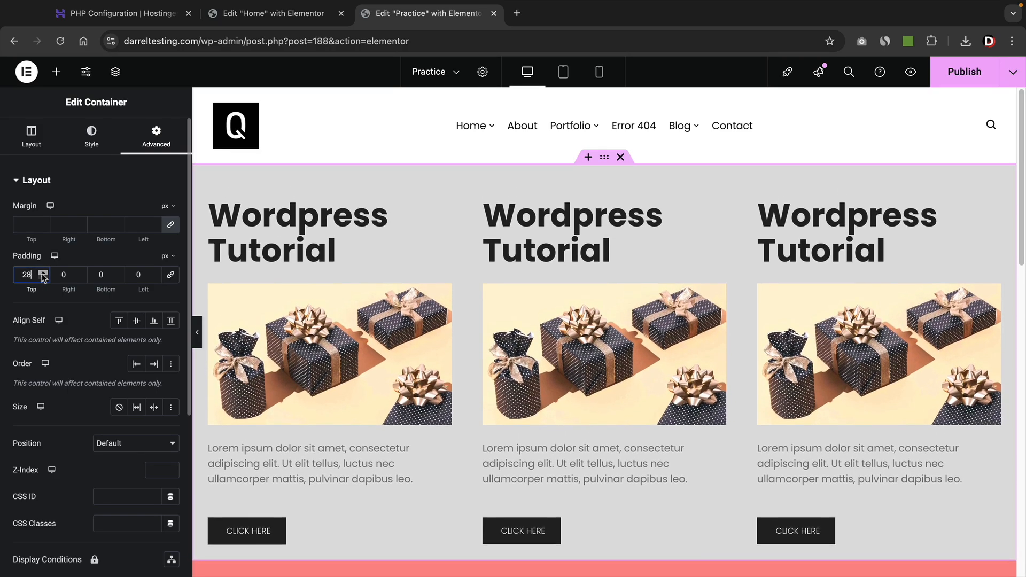
{"action": "left_click_drag", "start_coordinate": [43, 275], "coordinate": [44, 276]}
{"action": "scroll", "coordinate": [425, 300], "scroll_direction": "down", "scroll_amount": 6}
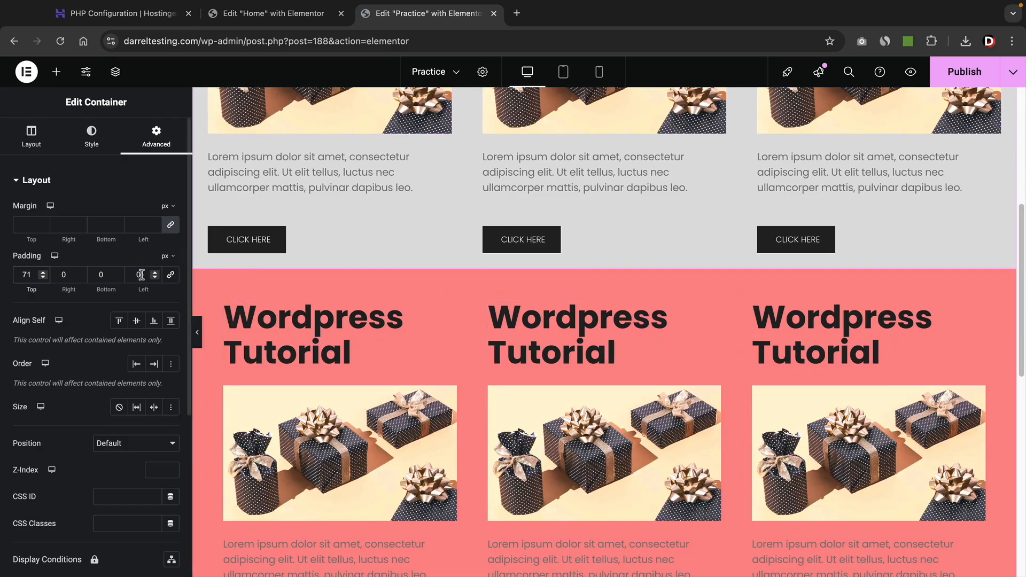
{"action": "left_click_drag", "start_coordinate": [117, 273], "coordinate": [155, 275]}
{"action": "scroll", "coordinate": [279, 320], "scroll_direction": "up", "scroll_amount": 5}
{"action": "left_click_drag", "start_coordinate": [81, 275], "coordinate": [81, 274]}
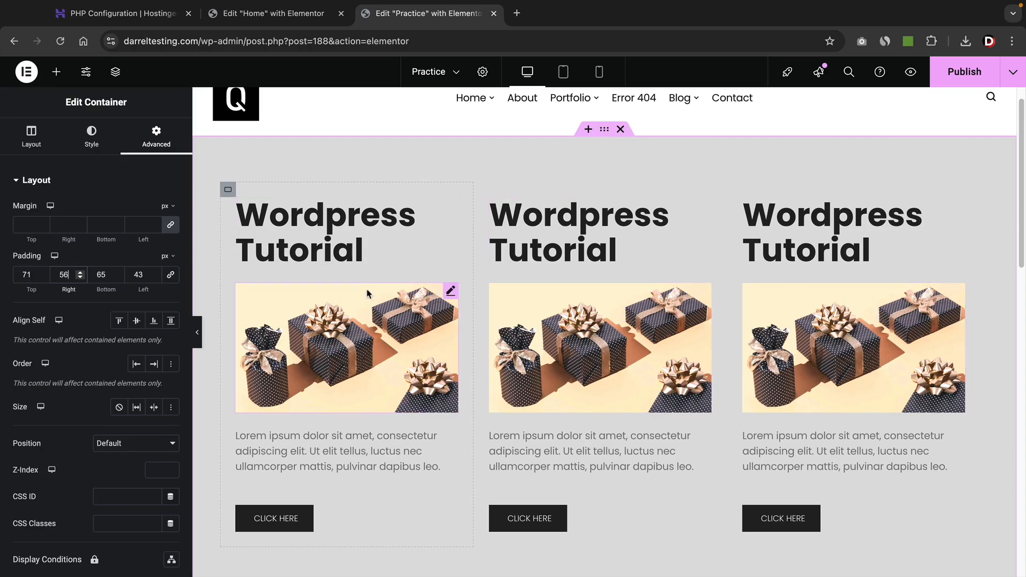
{"action": "left_click", "coordinate": [56, 72]}
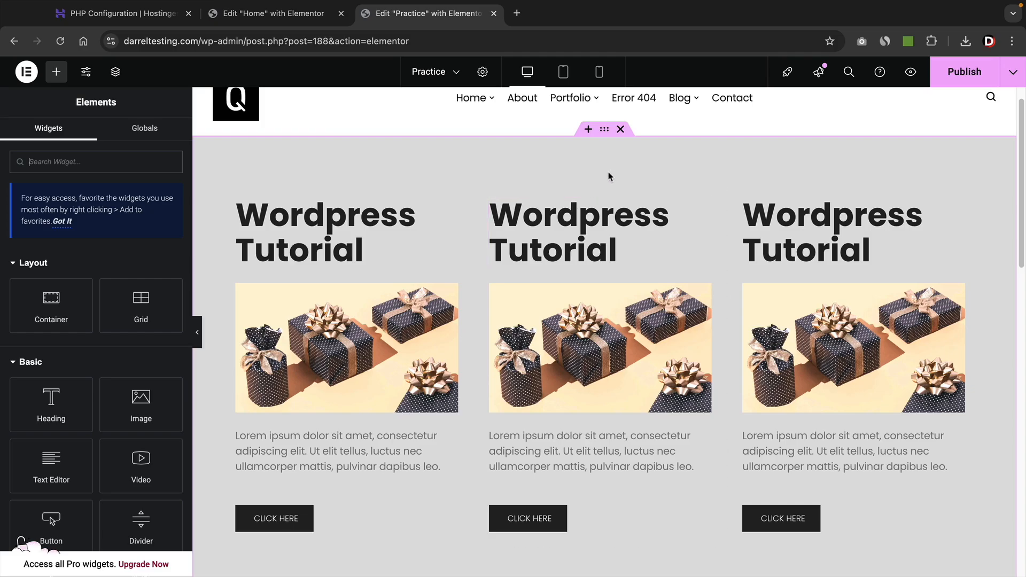
Delete the grey and pink sections and add an empty single-column flexbox container.
{"action": "left_click", "coordinate": [620, 129]}
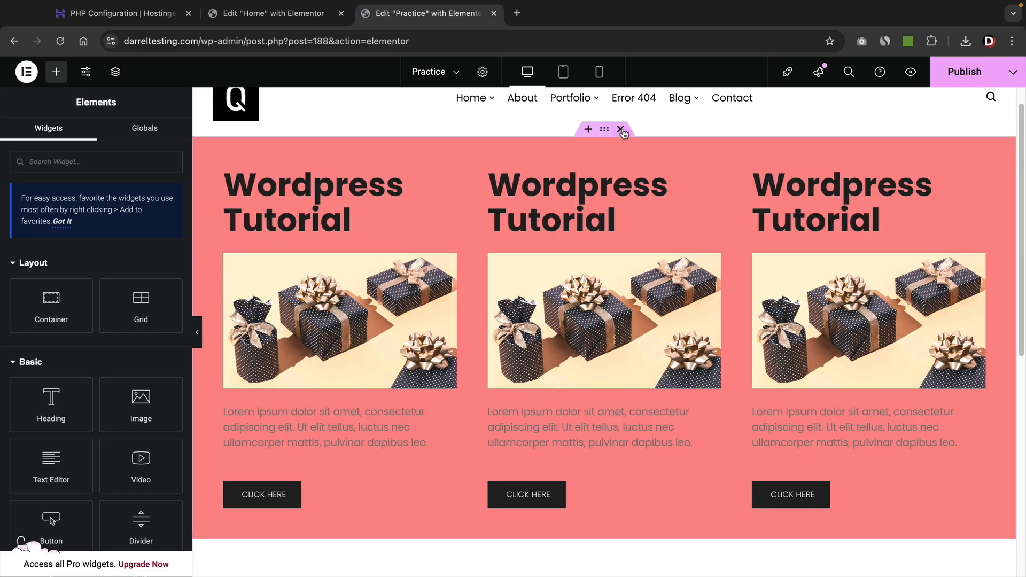
{"action": "left_click", "coordinate": [621, 130]}
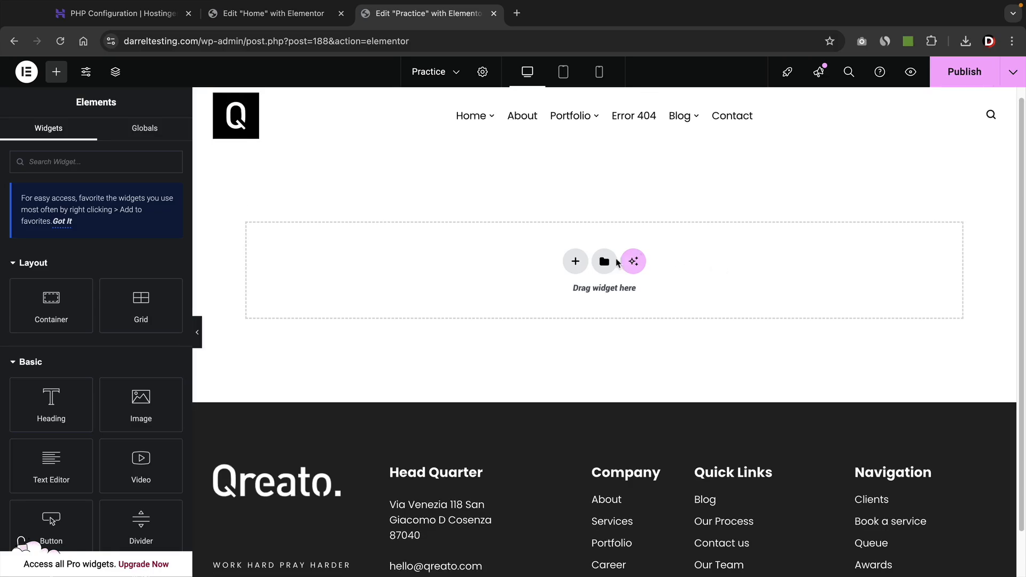
{"action": "left_click", "coordinate": [576, 261]}
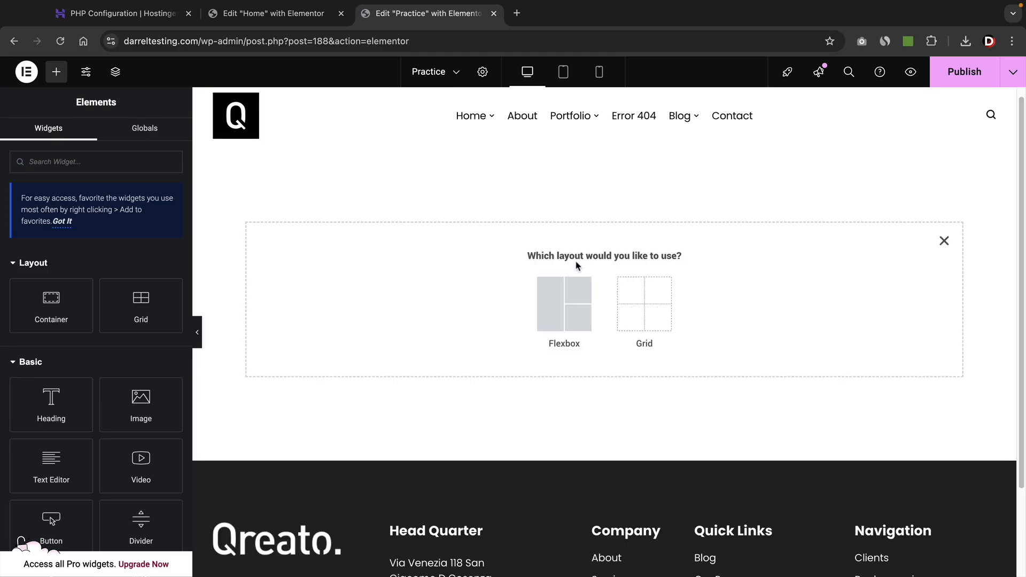
{"action": "left_click", "coordinate": [560, 304]}
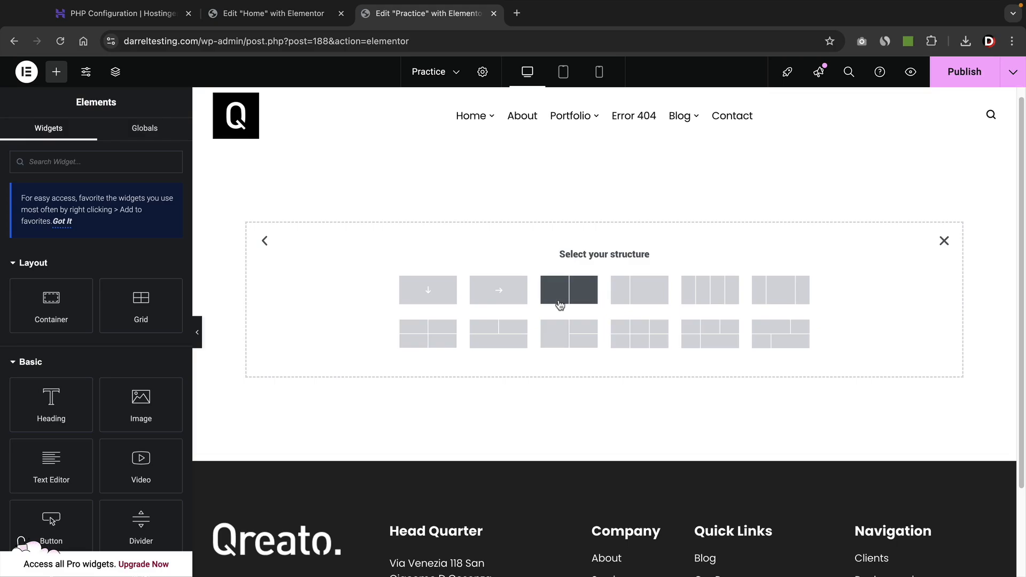
{"action": "left_click", "coordinate": [430, 292]}
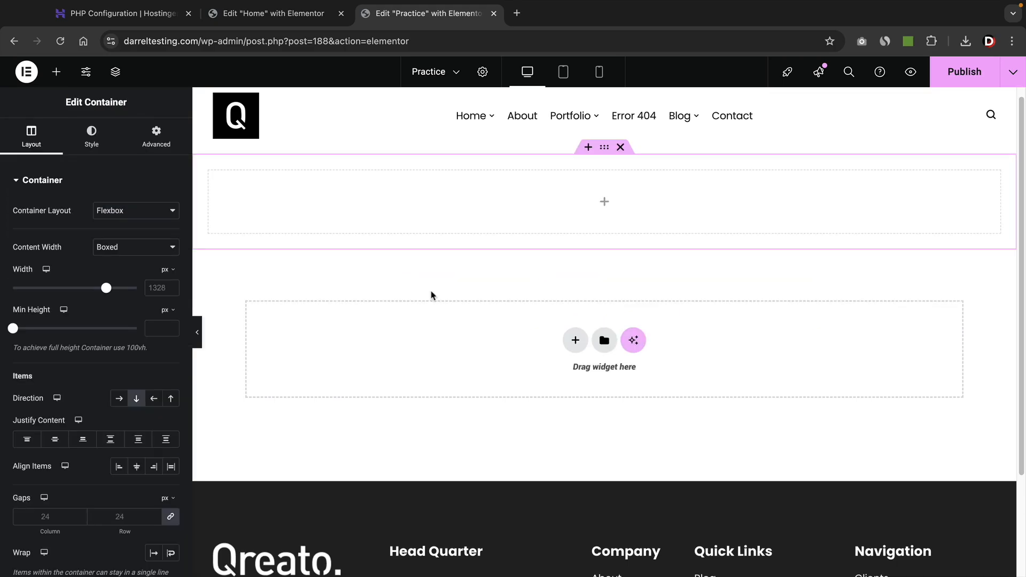
{"action": "left_click", "coordinate": [306, 215]}
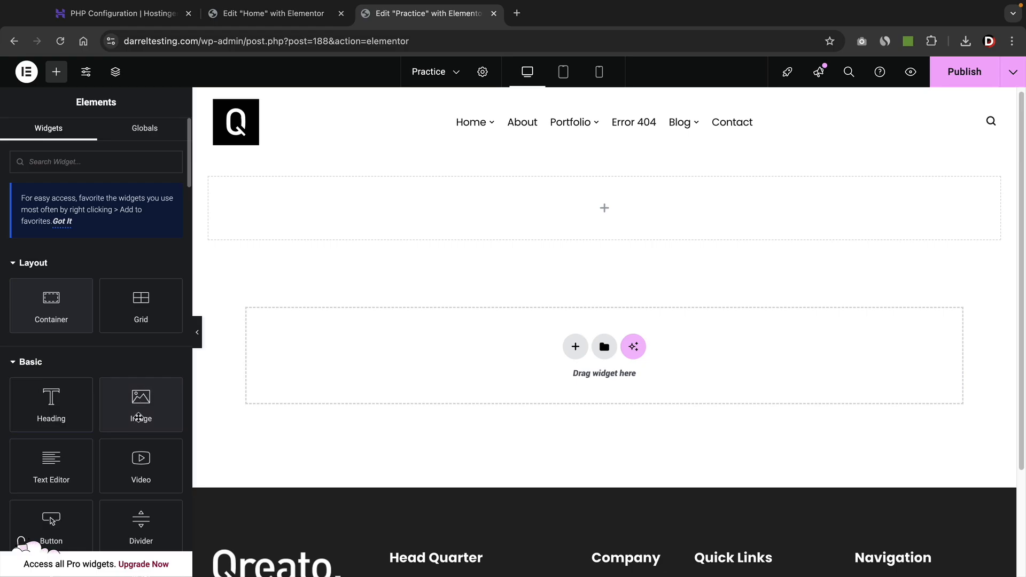
Drop an Image widget into the new single-column container.
{"action": "left_click_drag", "start_coordinate": [138, 416], "coordinate": [483, 206]}
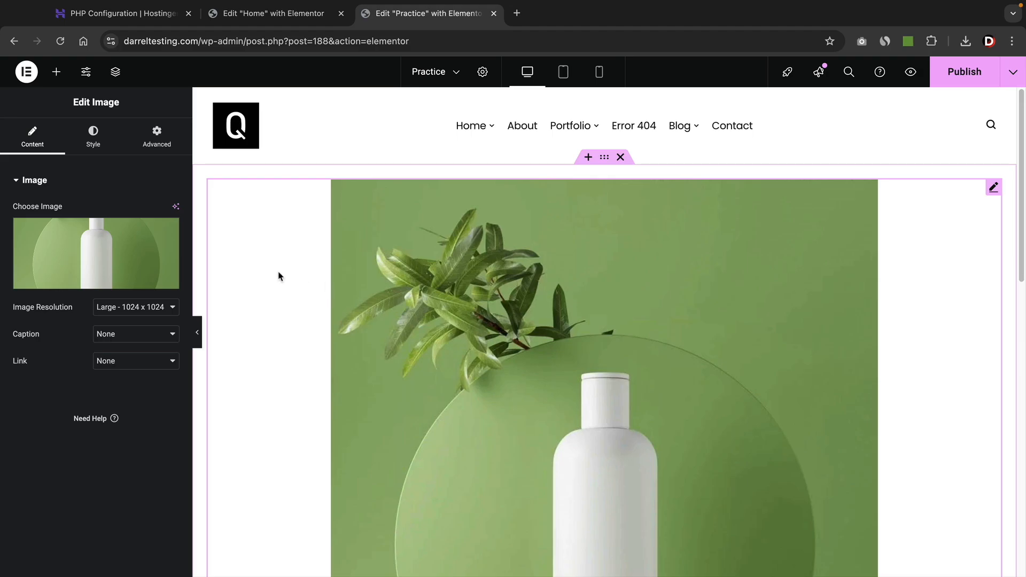
{"action": "scroll", "coordinate": [278, 276], "scroll_direction": "down", "scroll_amount": 5}
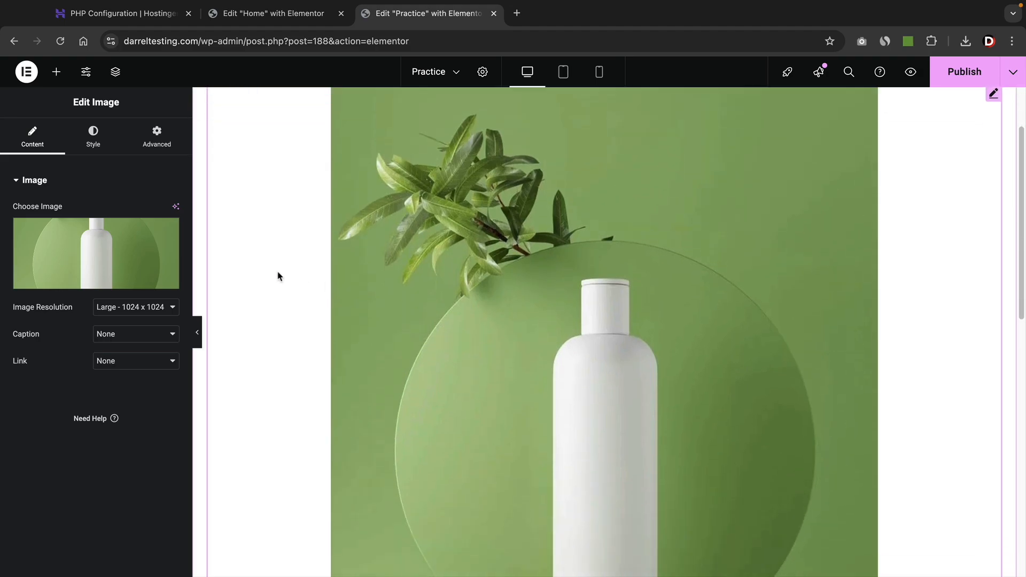
{"action": "scroll", "coordinate": [233, 295], "scroll_direction": "down", "scroll_amount": 8}
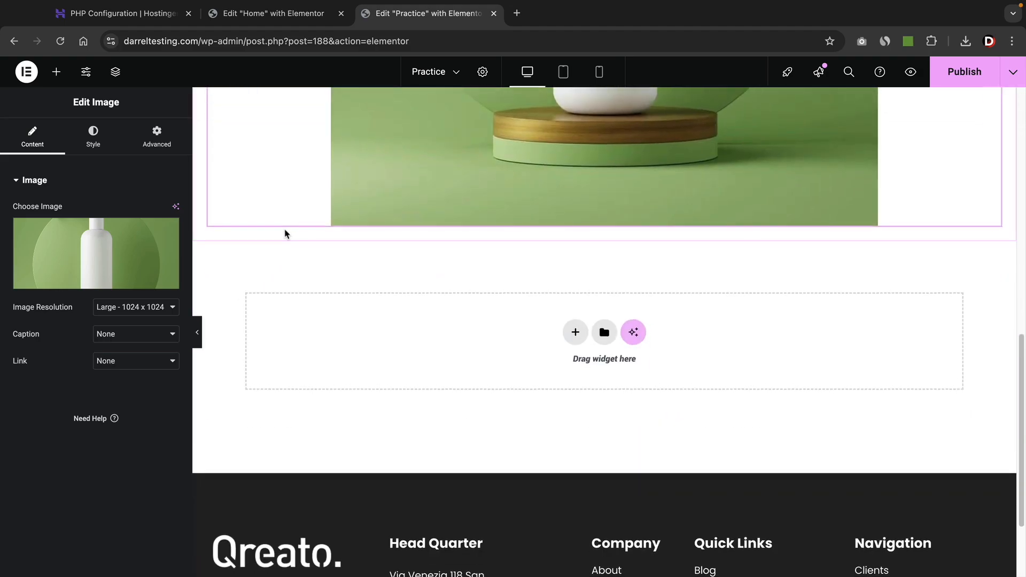
{"action": "scroll", "coordinate": [286, 231], "scroll_direction": "up", "scroll_amount": 5}
Add another Image widget, fill it with the blue-room interior picture, and select the images' container.
{"action": "left_click", "coordinate": [56, 71]}
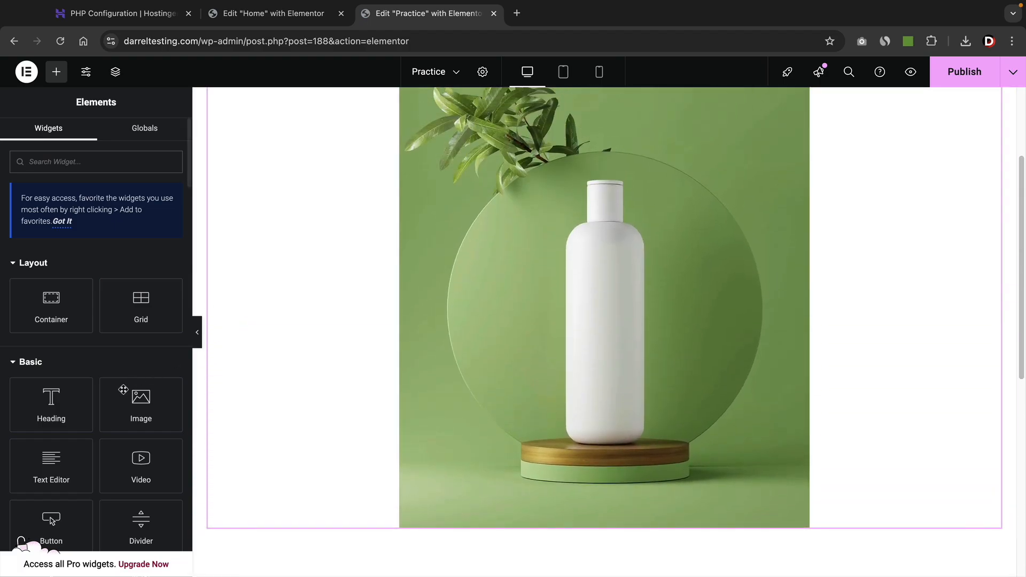
{"action": "left_click_drag", "start_coordinate": [140, 409], "coordinate": [422, 491]}
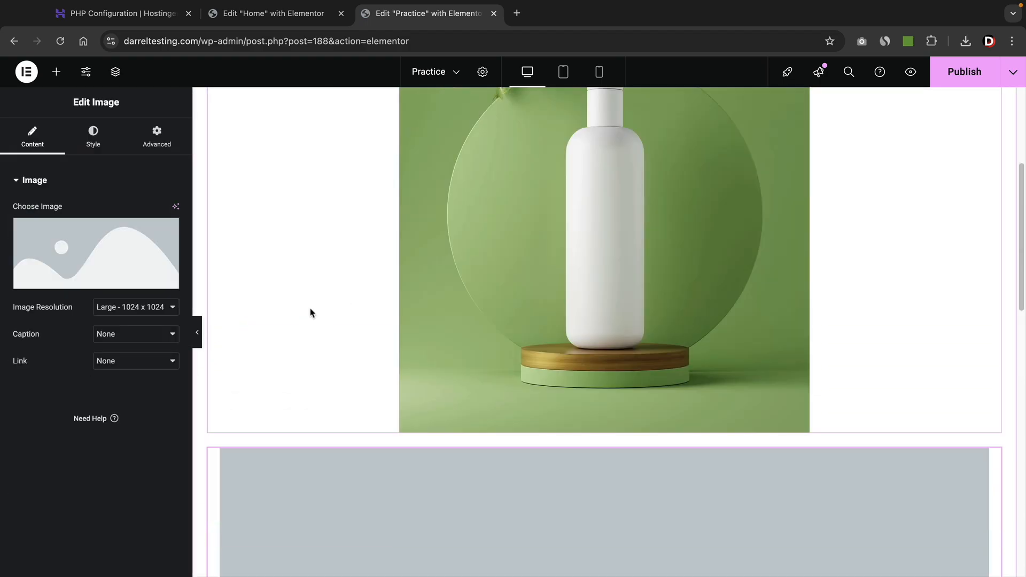
{"action": "left_click", "coordinate": [121, 263]}
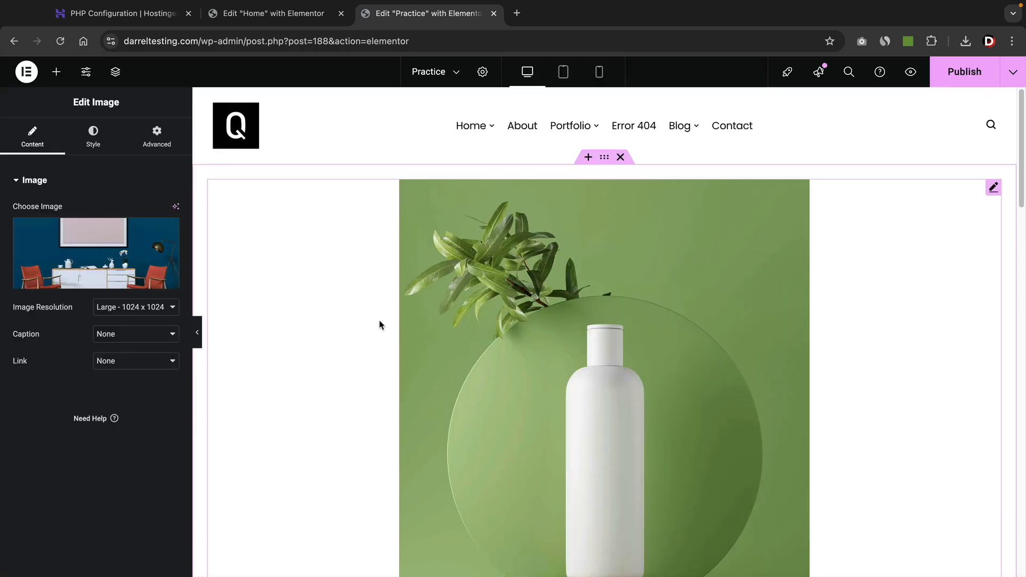
{"action": "scroll", "coordinate": [380, 325], "scroll_direction": "down", "scroll_amount": 20}
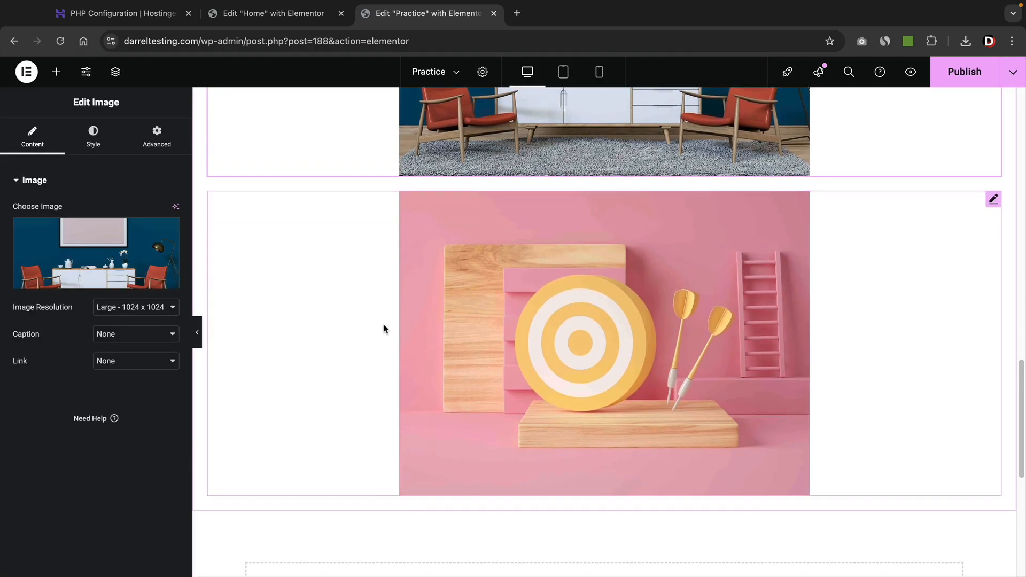
{"action": "scroll", "coordinate": [383, 328], "scroll_direction": "up", "scroll_amount": 20}
{"action": "scroll", "coordinate": [383, 328], "scroll_direction": "up", "scroll_amount": 2}
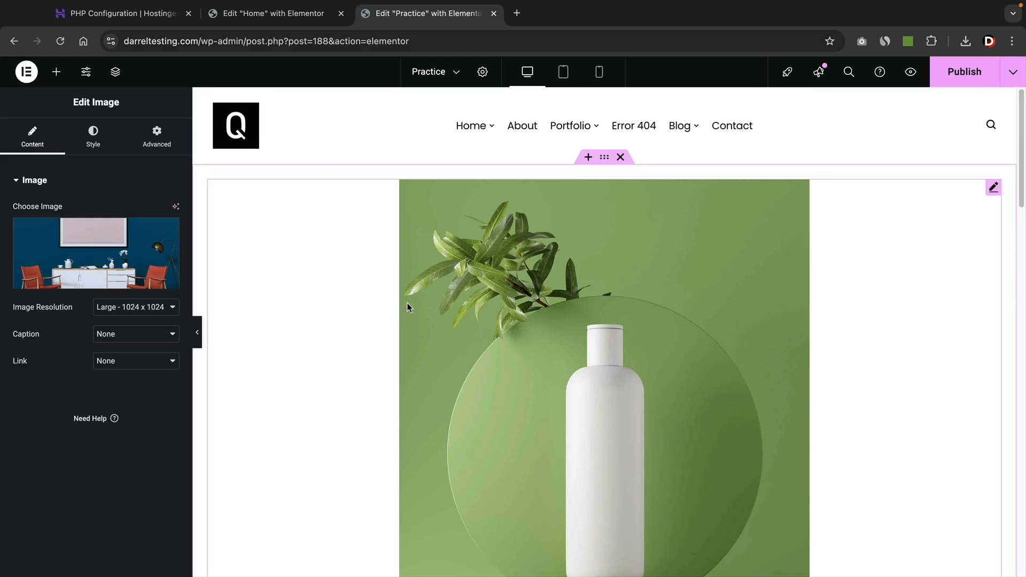
{"action": "left_click", "coordinate": [604, 157]}
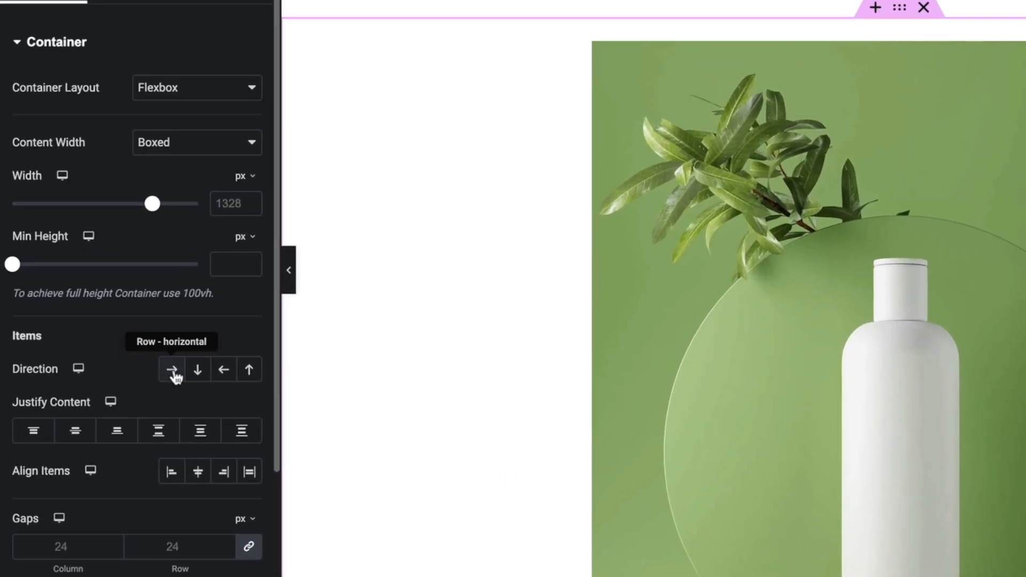
Try Row-reversed, Column-reversed and Column directions, then settle on Row for the four images.
{"action": "left_click", "coordinate": [173, 372]}
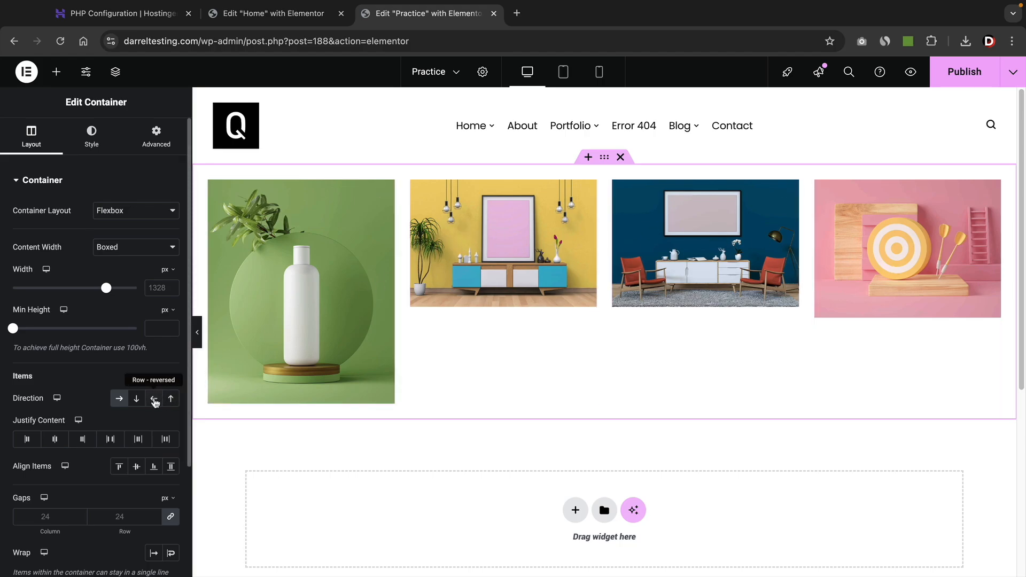
{"action": "left_click", "coordinate": [154, 400]}
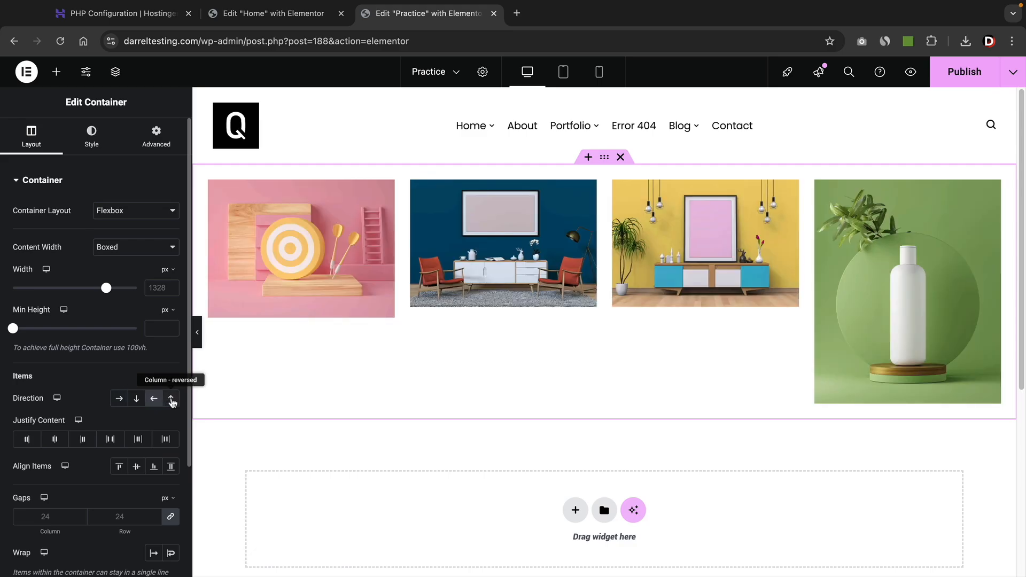
{"action": "left_click", "coordinate": [171, 400]}
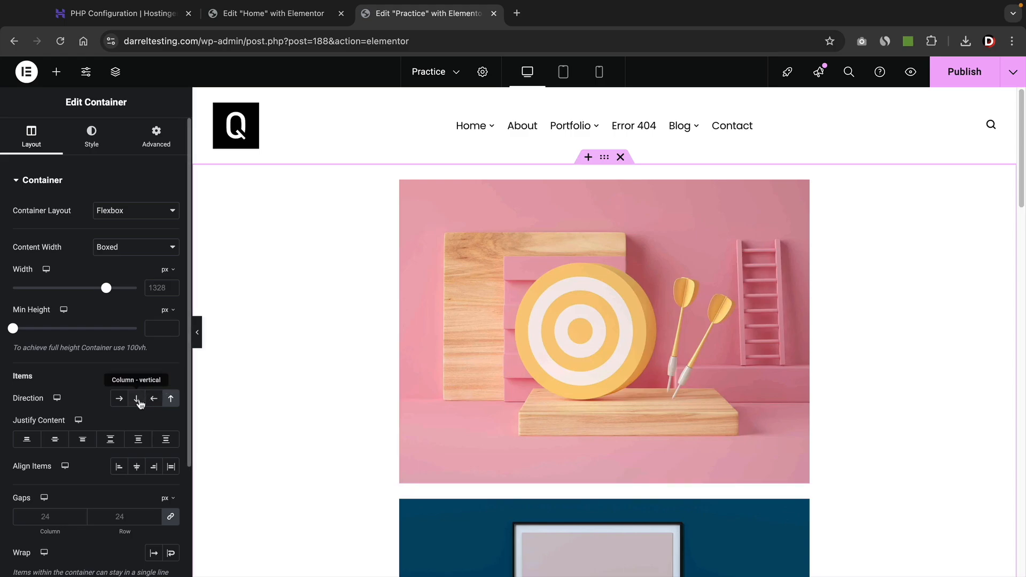
{"action": "left_click", "coordinate": [139, 402]}
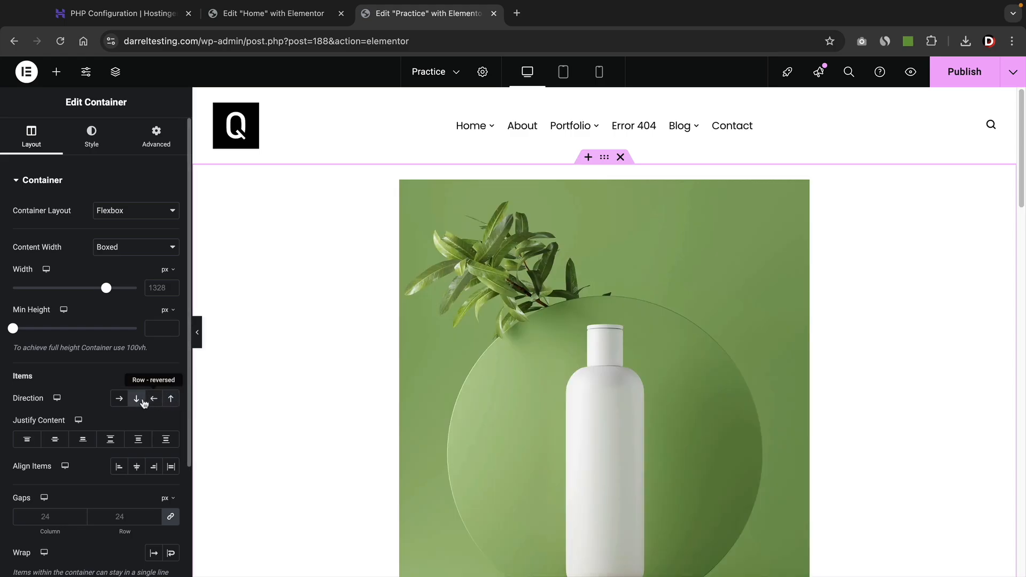
{"action": "left_click", "coordinate": [118, 400]}
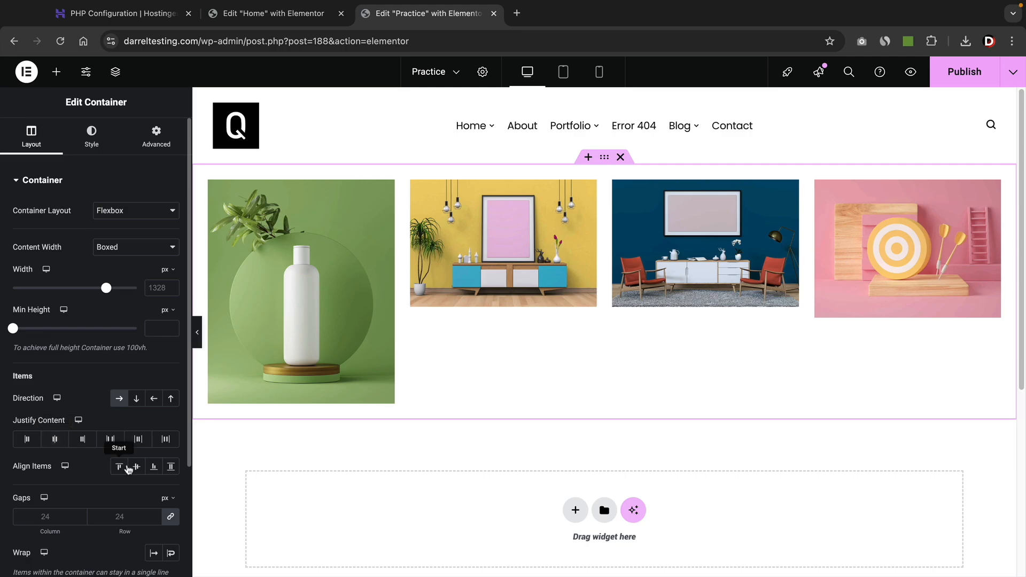
Set the column and row gaps between the images to 100 px.
{"action": "left_click", "coordinate": [154, 516]}
{"action": "type", "text": "2"}
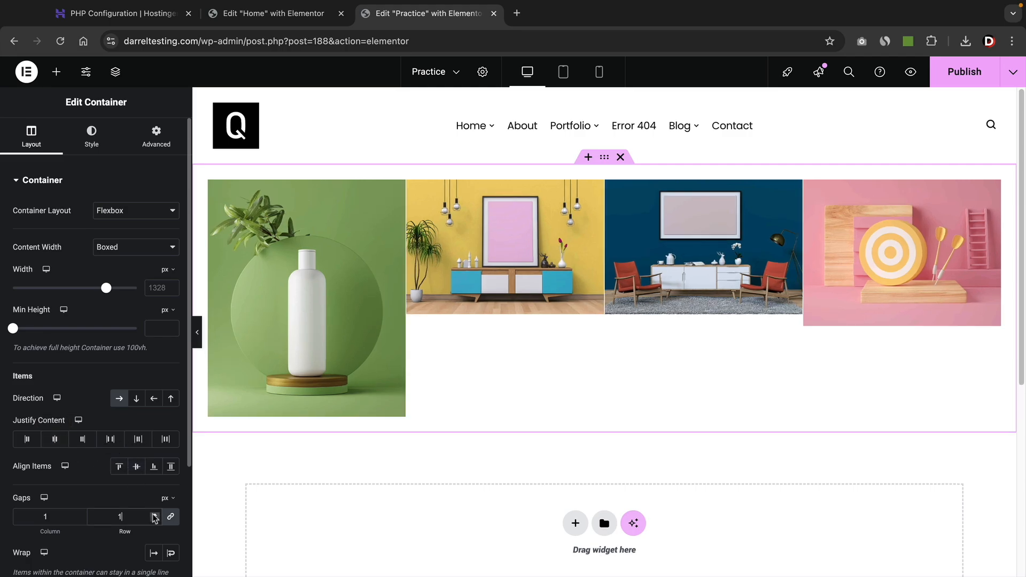
{"action": "left_click", "coordinate": [154, 514]}
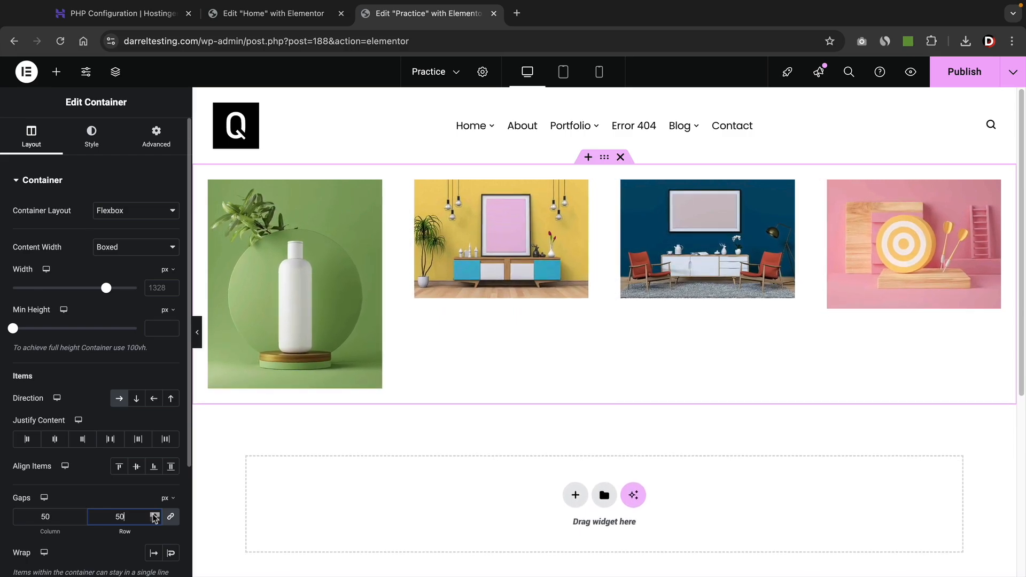
{"action": "left_click", "coordinate": [154, 515]}
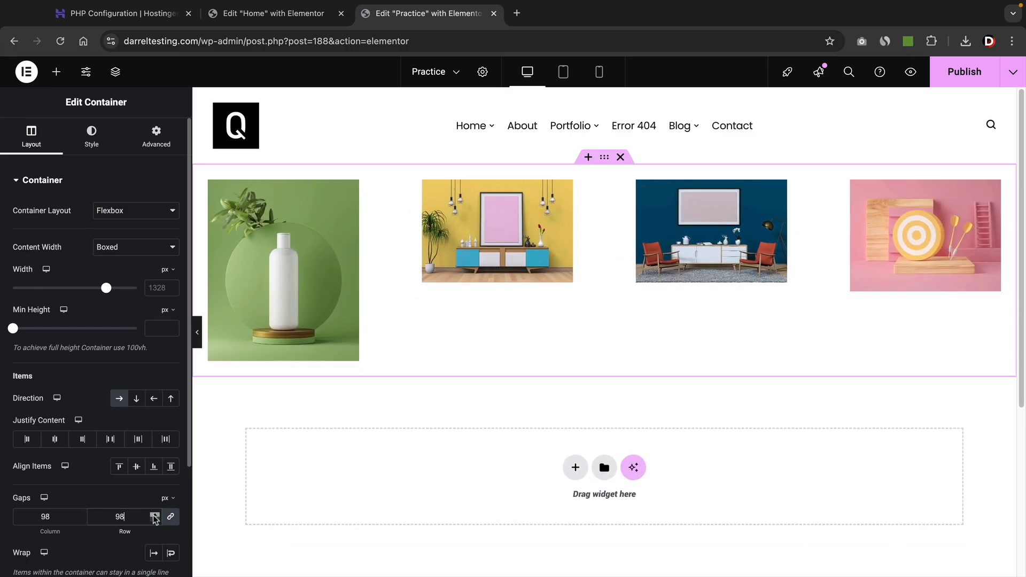
{"action": "left_click", "coordinate": [154, 515]}
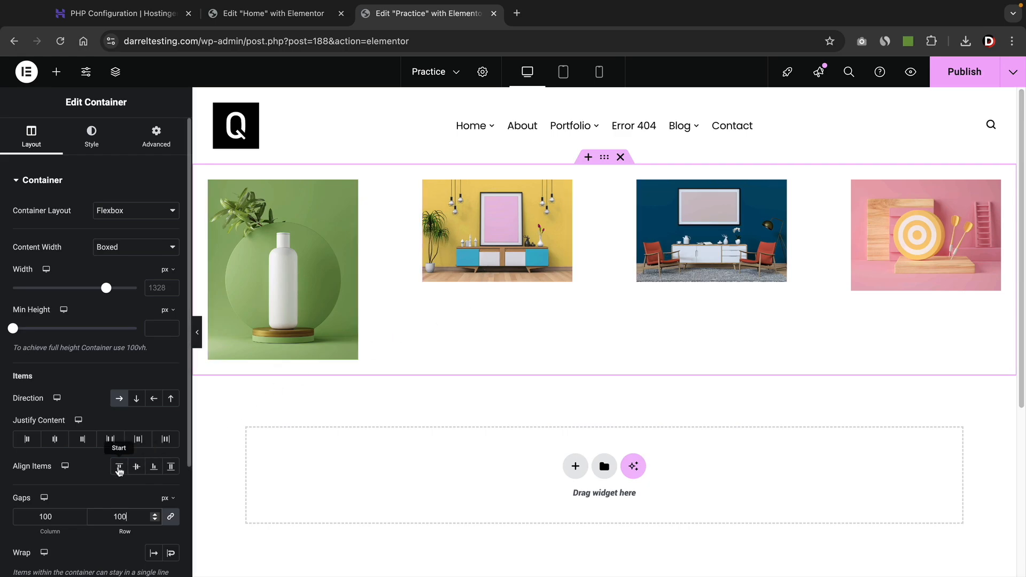
Test Align Items Center and End, then align the images to Start at the top.
{"action": "left_click", "coordinate": [137, 466]}
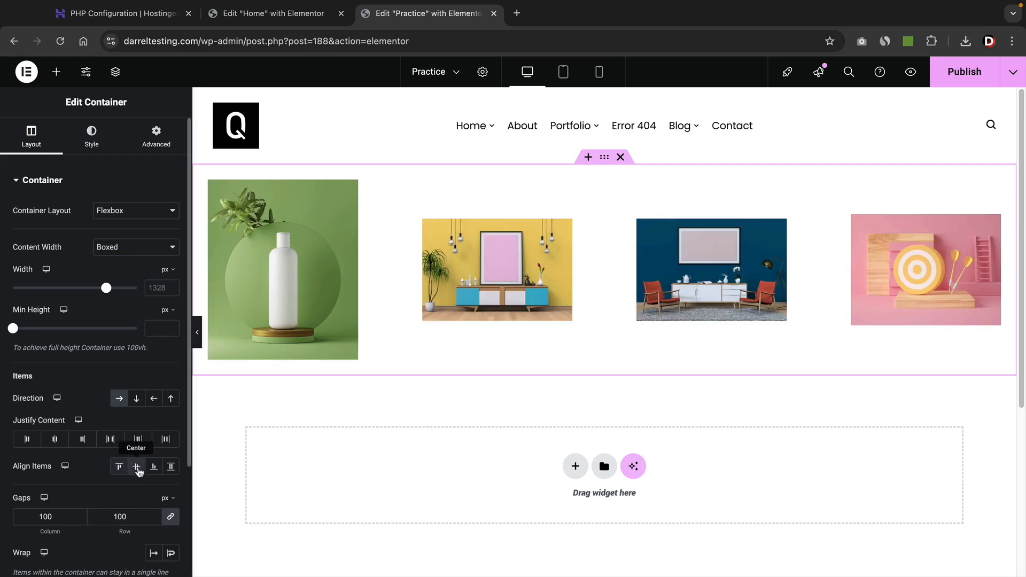
{"action": "left_click", "coordinate": [154, 467]}
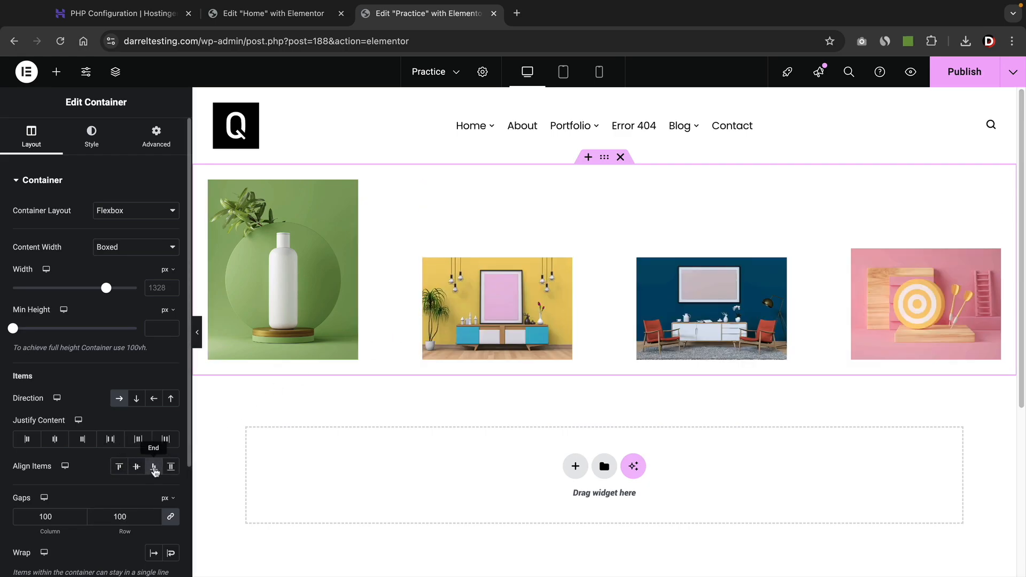
{"action": "left_click", "coordinate": [137, 466]}
{"action": "left_click", "coordinate": [119, 467]}
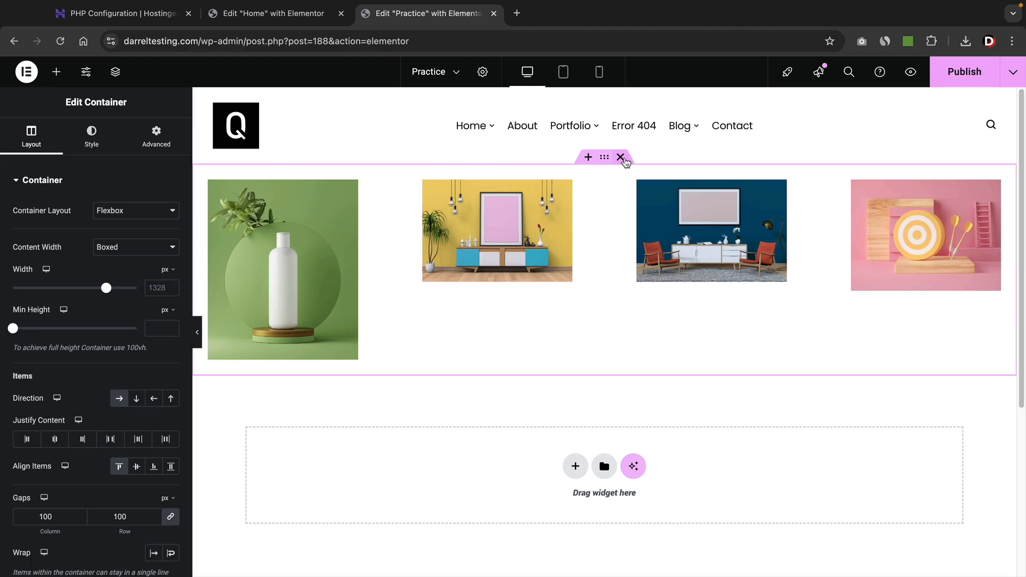
Delete the four-image section and add an empty single-column Flexbox container.
{"action": "left_click", "coordinate": [620, 157]}
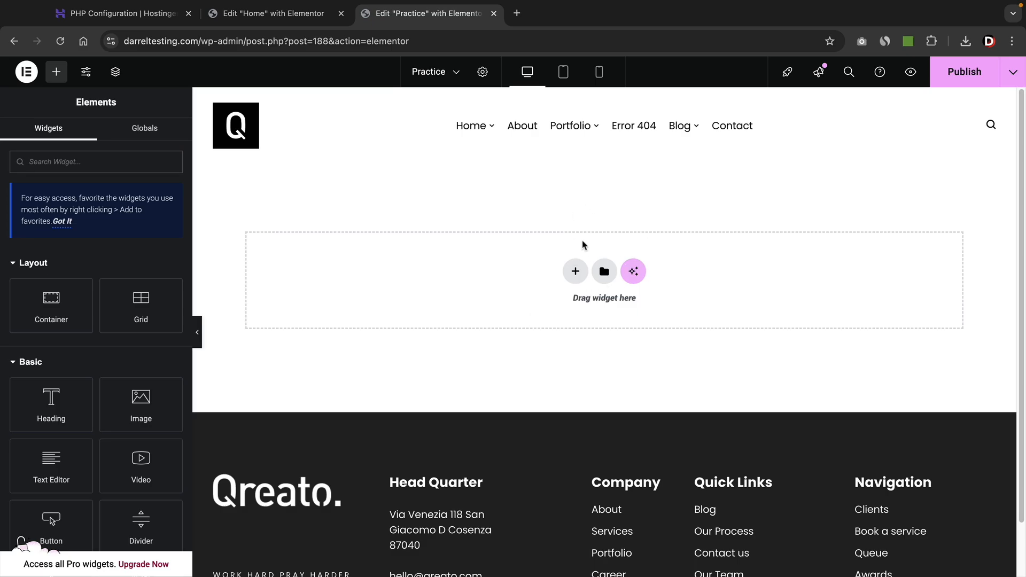
{"action": "left_click", "coordinate": [576, 273]}
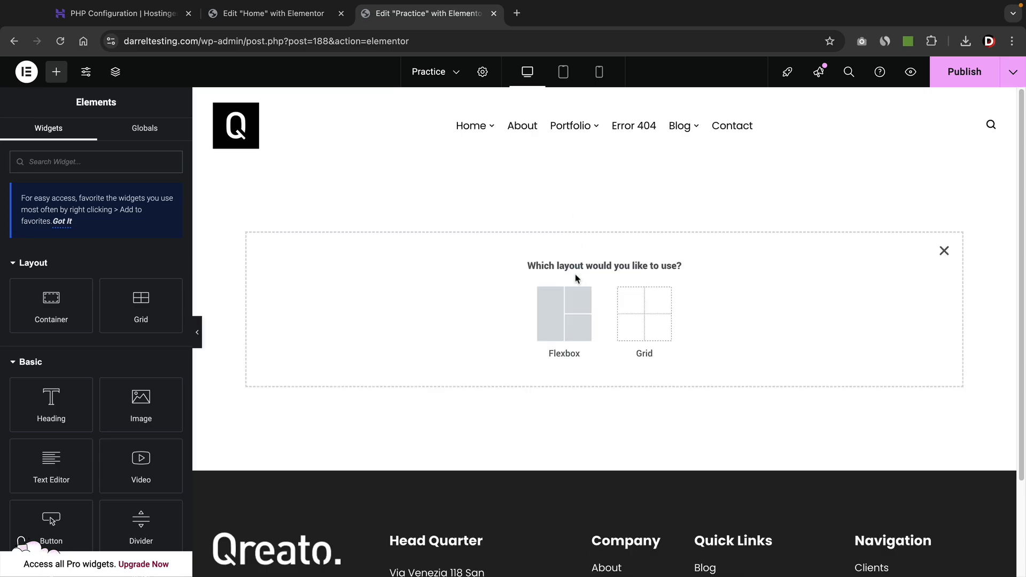
{"action": "left_click", "coordinate": [557, 299]}
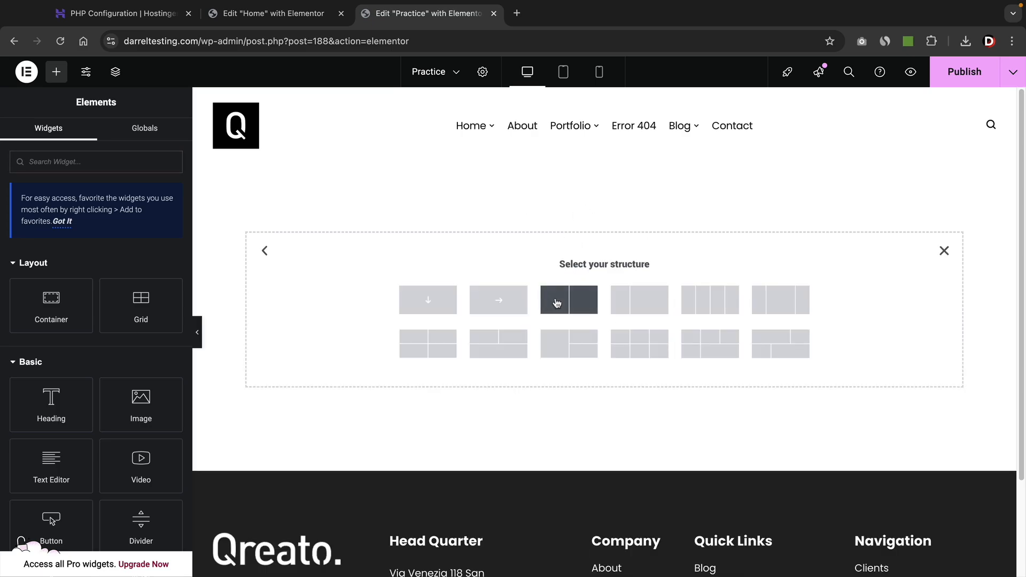
{"action": "left_click", "coordinate": [430, 304]}
Open the Home 3 page from the Home menu in a new tab and switch to it.
{"action": "mouse_move", "coordinate": [475, 136]}
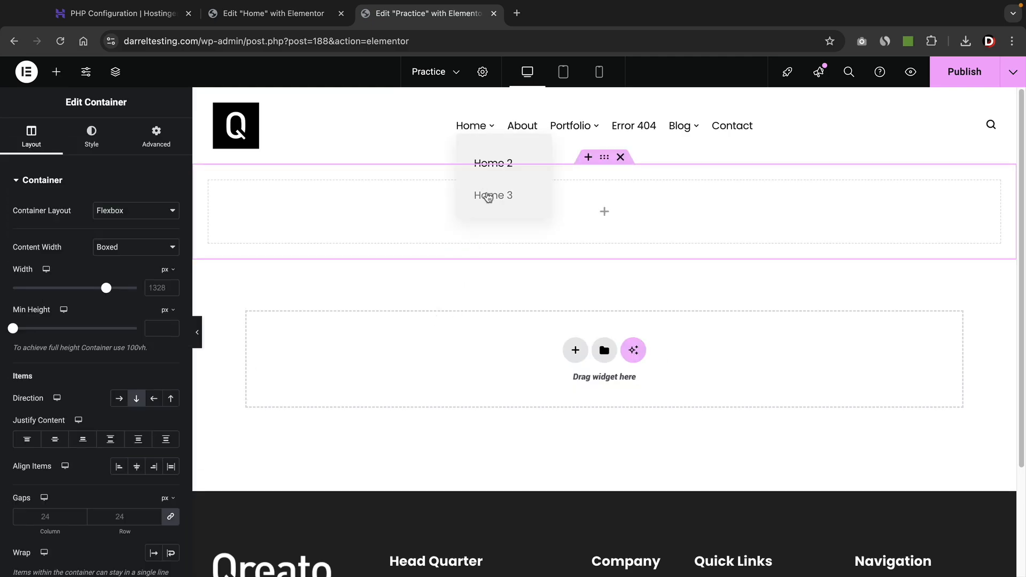
{"action": "right_click", "coordinate": [486, 194]}
{"action": "left_click", "coordinate": [502, 203]}
{"action": "left_click", "coordinate": [553, 20]}
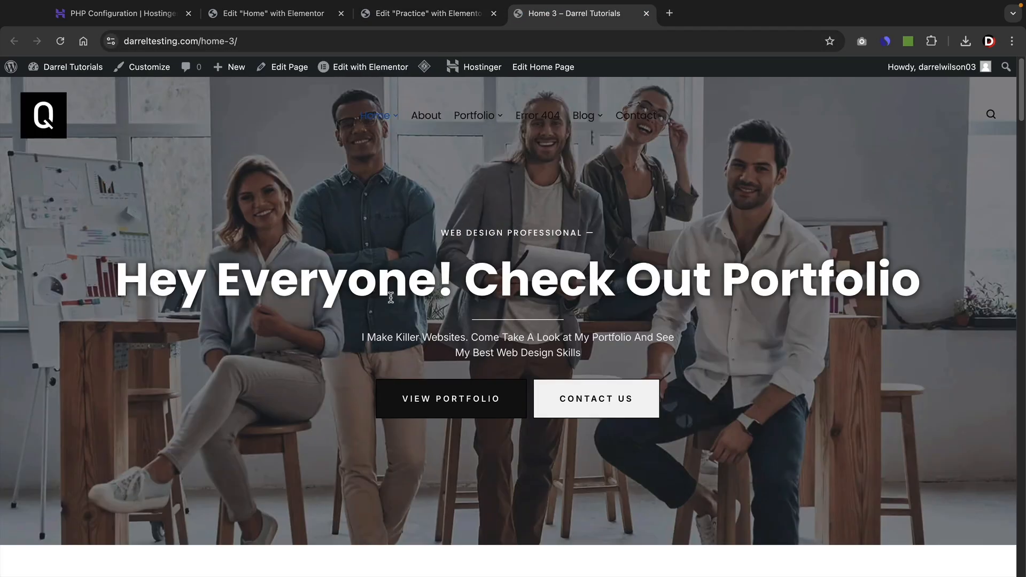
Inspect the 'Hey Everyone! Check Out Portfolio' heading on Home 3, then return to the Practice editor.
{"action": "left_click_drag", "start_coordinate": [160, 282], "coordinate": [890, 283]}
{"action": "left_click", "coordinate": [566, 268]}
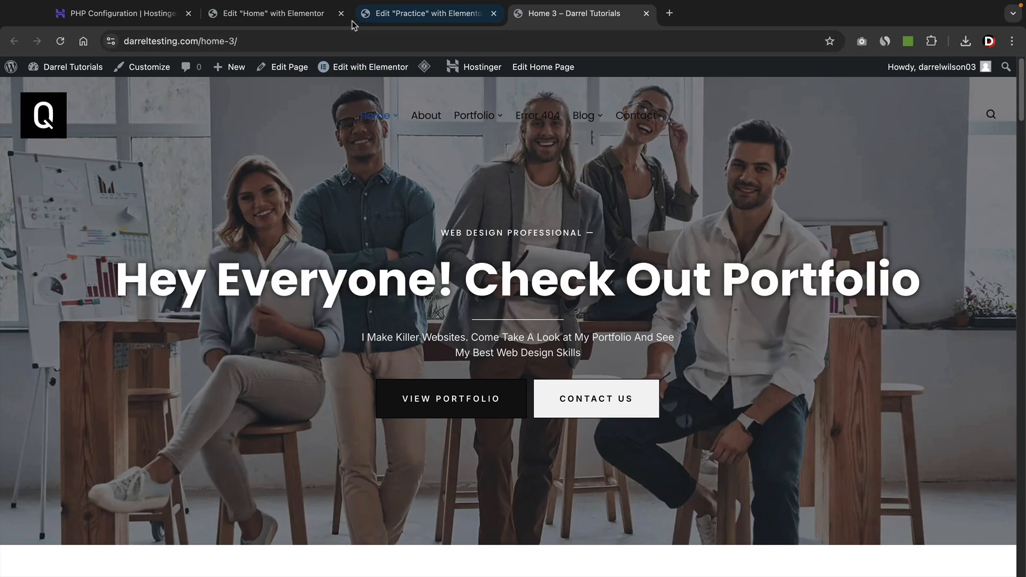
{"action": "left_click", "coordinate": [397, 15]}
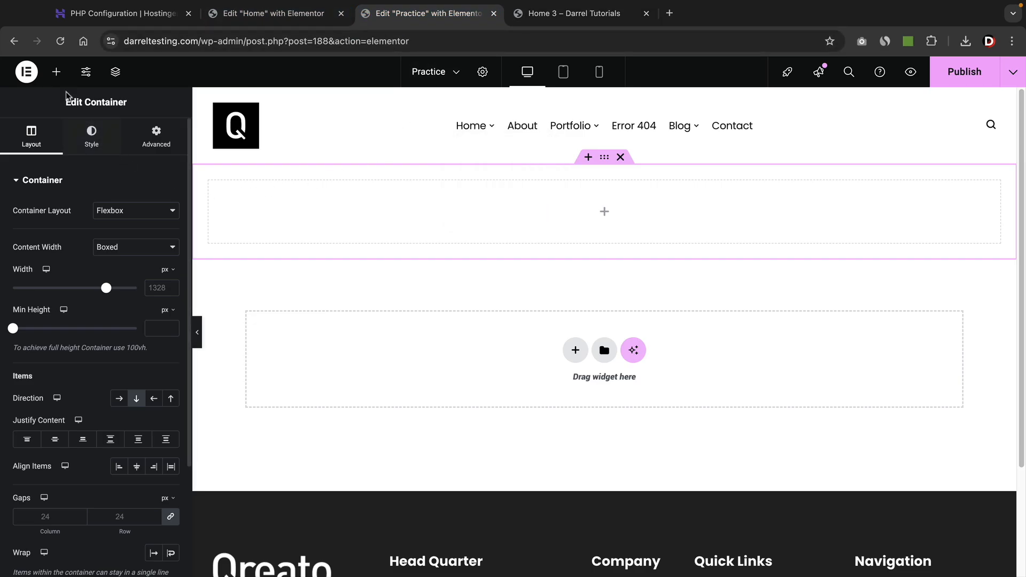
Add a text block reading 'Welcome To Portfolio Website' into the empty section.
{"action": "left_click", "coordinate": [56, 72]}
{"action": "left_click_drag", "start_coordinate": [83, 472], "coordinate": [535, 216]}
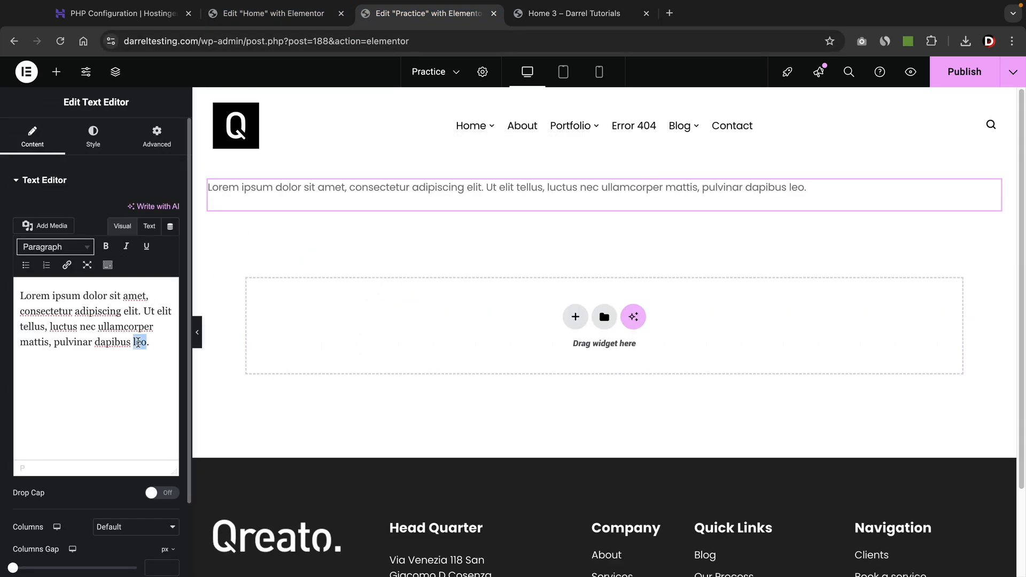
{"action": "triple_click", "coordinate": [138, 342]}
{"action": "type", "text": "Welcome To Portf"}
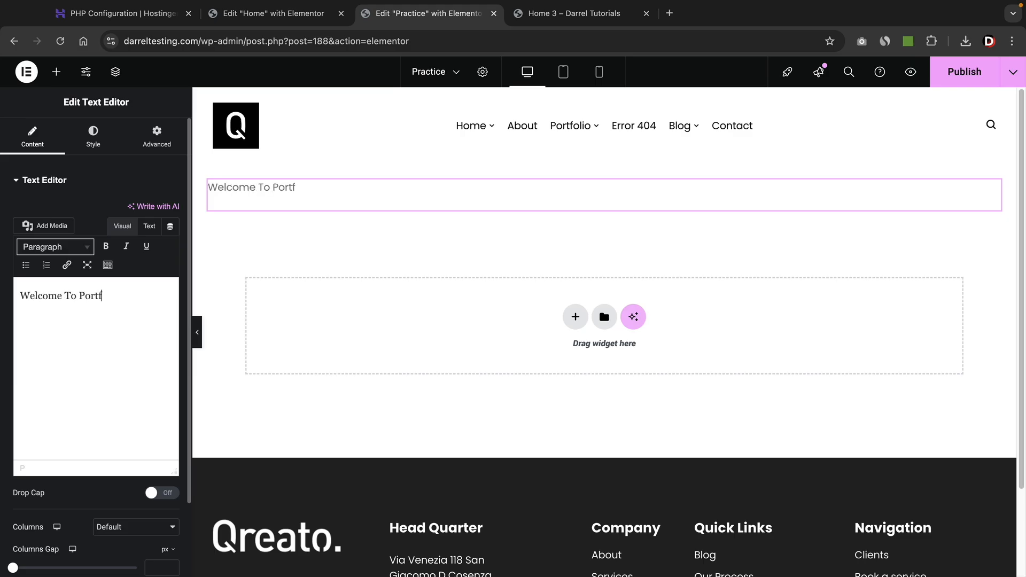
{"action": "type", "text": "olio Website"}
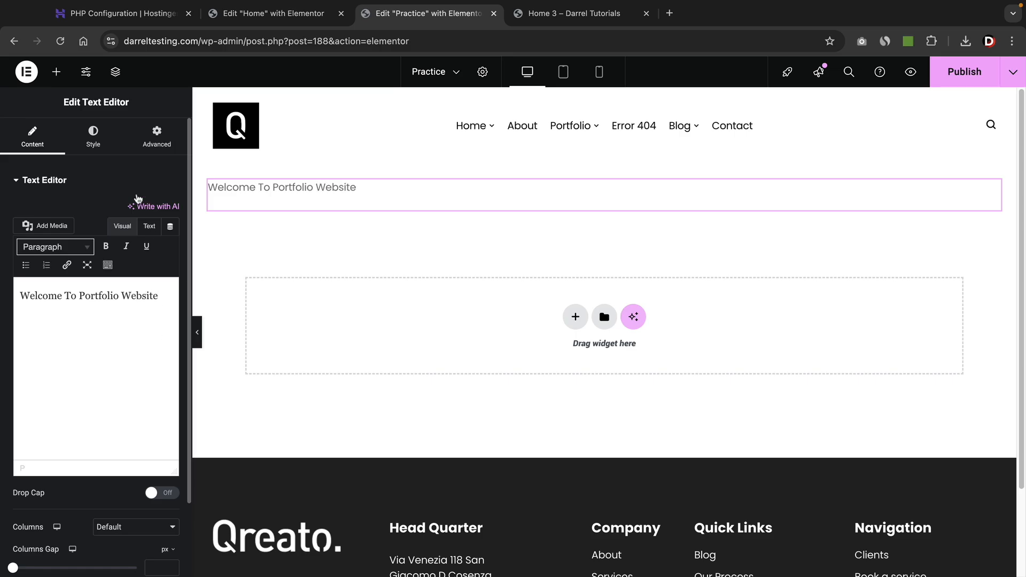
Add a heading below it reading 'Welcome To Your New Website'.
{"action": "left_click", "coordinate": [56, 72]}
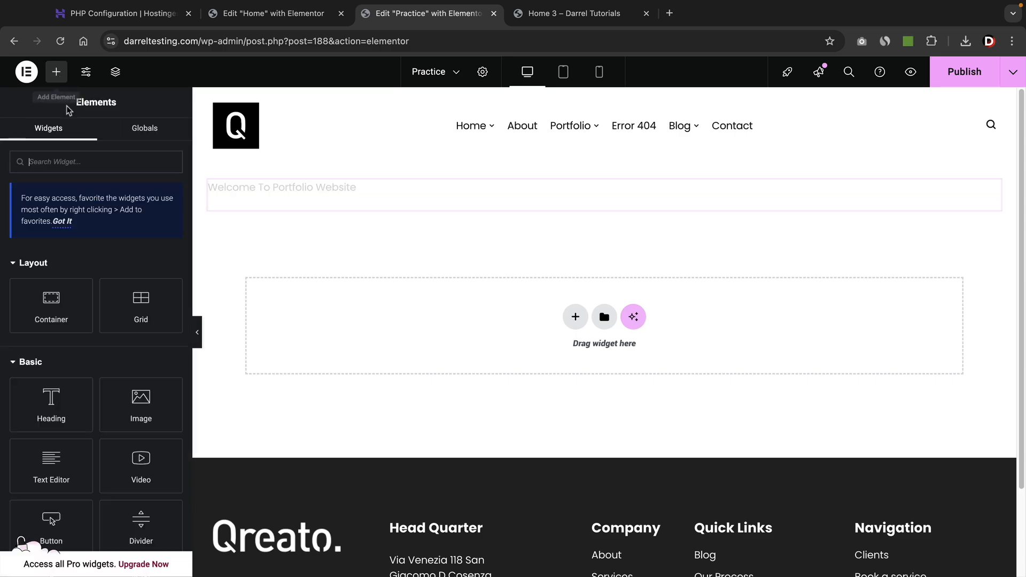
{"action": "left_click_drag", "start_coordinate": [52, 405], "coordinate": [291, 204]}
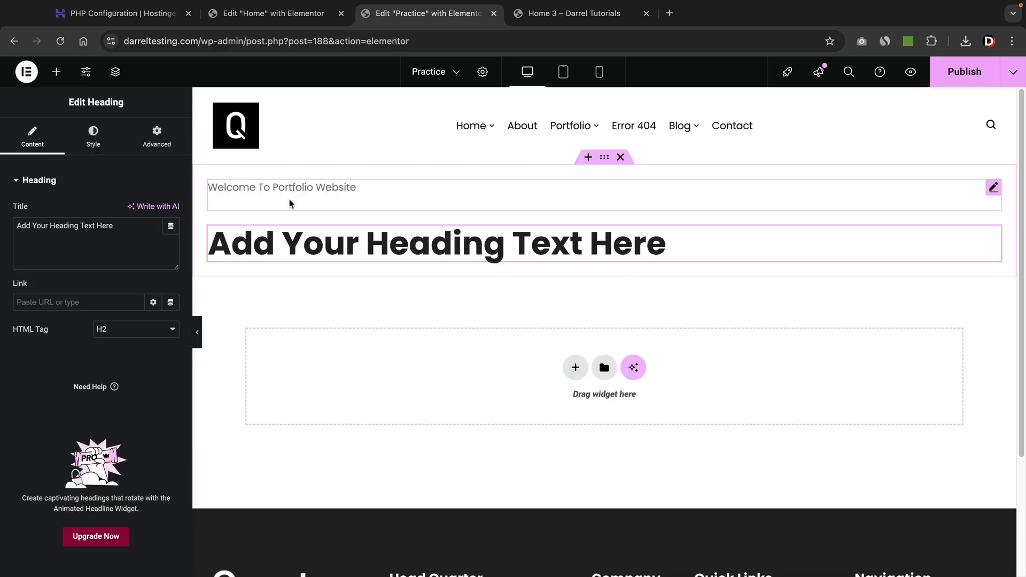
{"action": "triple_click", "coordinate": [291, 244]}
{"action": "type", "text": "Welcome T"}
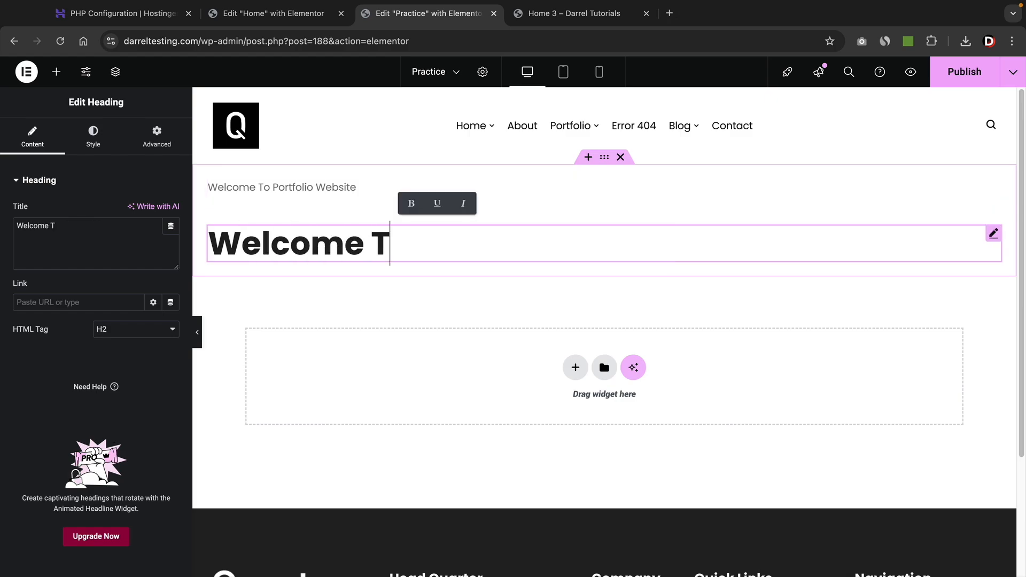
{"action": "type", "text": "o Your Nr"}
{"action": "key", "text": "BackSpace"}
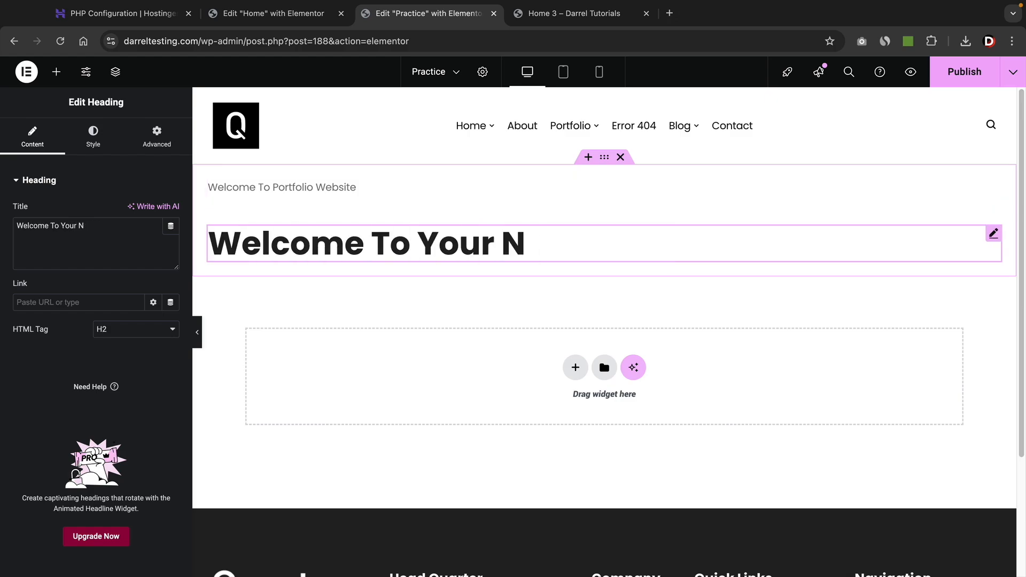
{"action": "type", "text": "ew Website"}
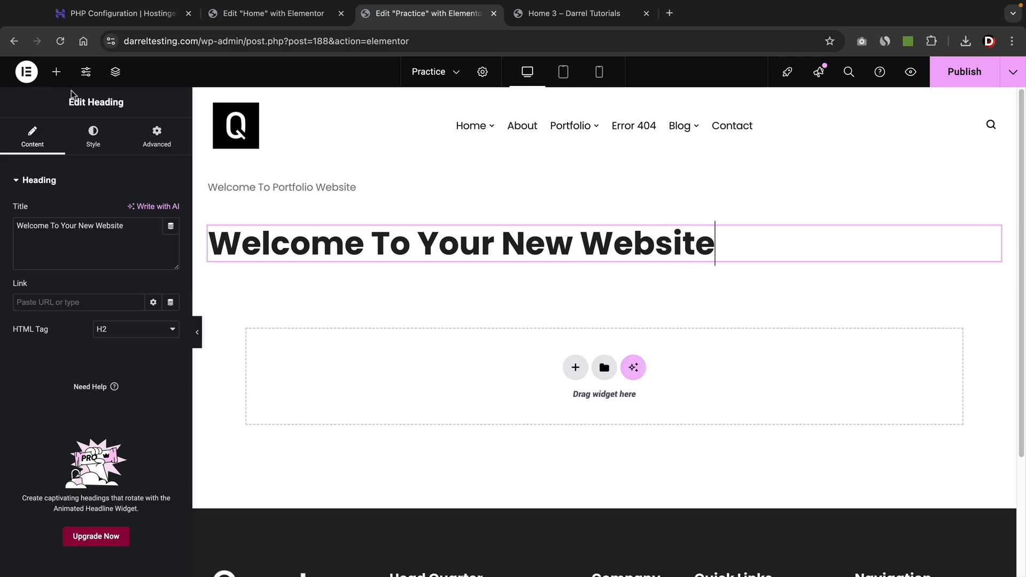
Add a paragraph text block, then a short left-aligned divider beneath it.
{"action": "left_click", "coordinate": [56, 72]}
{"action": "left_click_drag", "start_coordinate": [70, 461], "coordinate": [289, 259]}
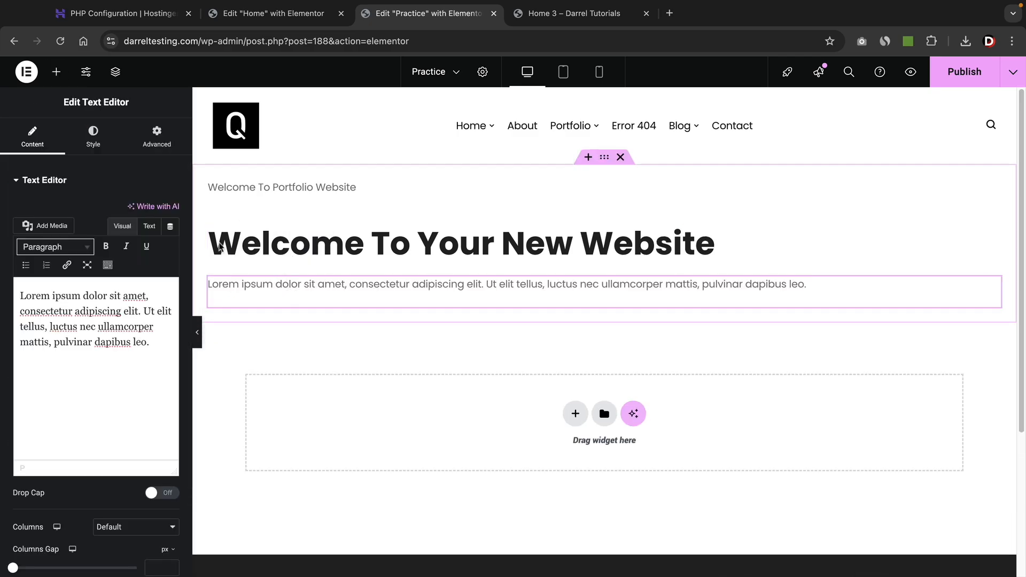
{"action": "left_click", "coordinate": [56, 71]}
{"action": "scroll", "coordinate": [106, 363], "scroll_direction": "down", "scroll_amount": 1}
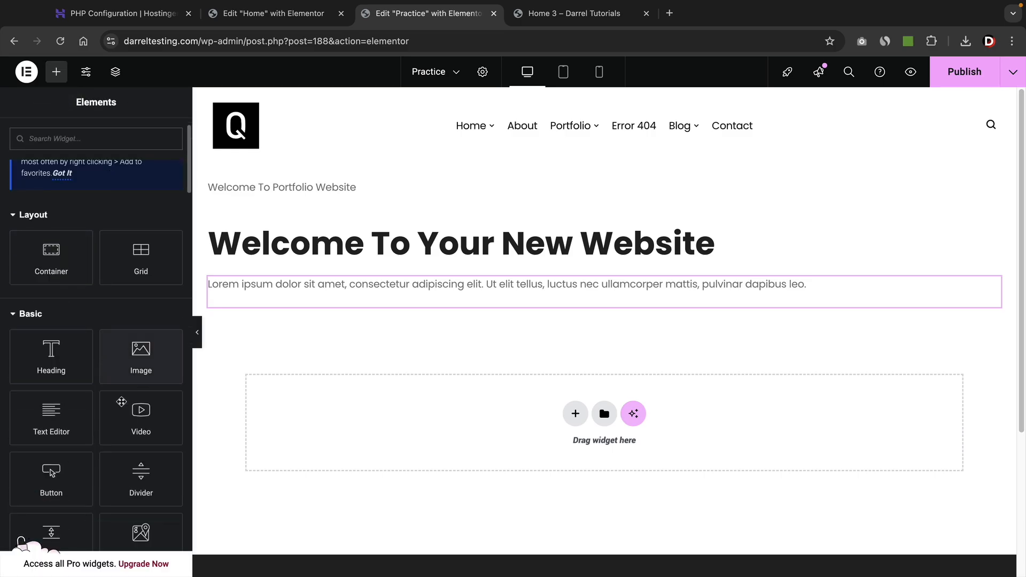
{"action": "left_click_drag", "start_coordinate": [141, 500], "coordinate": [319, 300]}
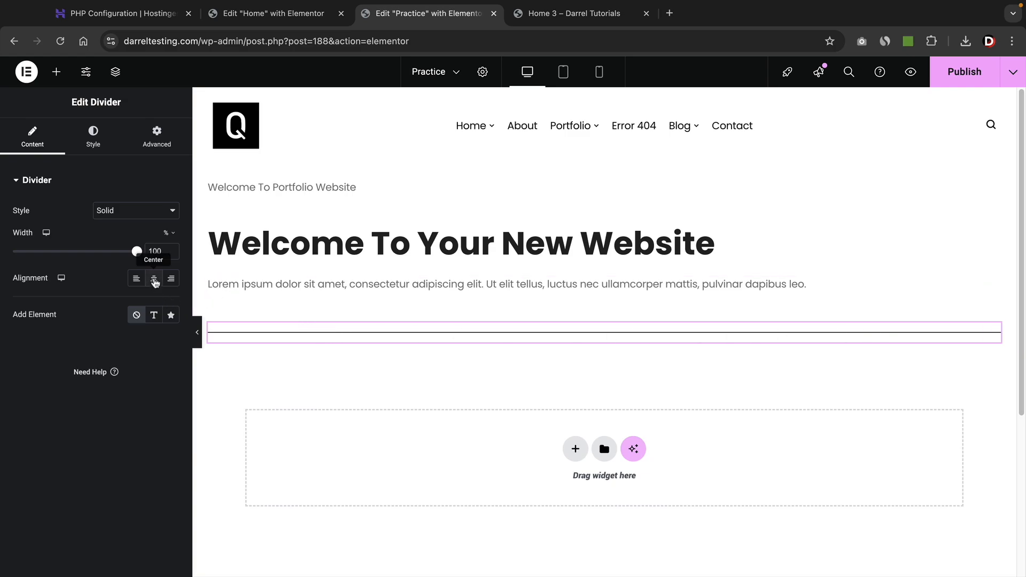
{"action": "left_click", "coordinate": [154, 280]}
{"action": "left_click_drag", "start_coordinate": [137, 252], "coordinate": [49, 258]}
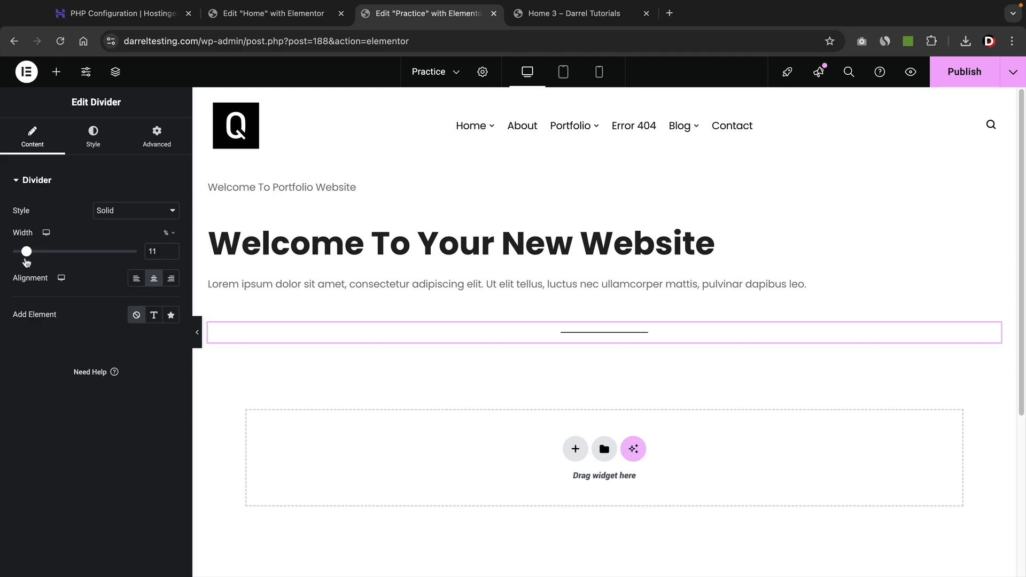
{"action": "left_click", "coordinate": [136, 278]}
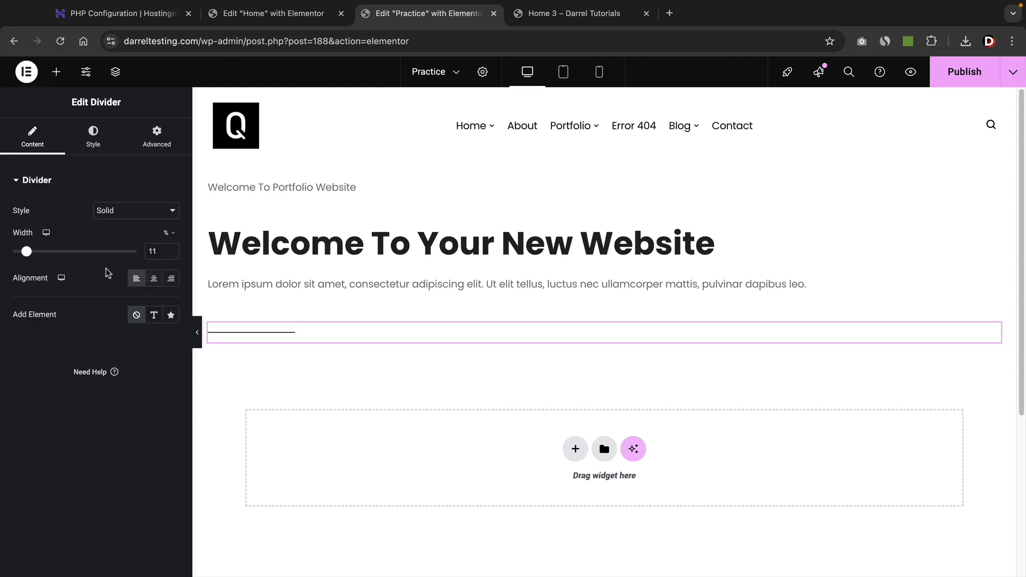
Add an empty container below the divider, checking the live homepage for reference.
{"action": "left_click", "coordinate": [56, 71]}
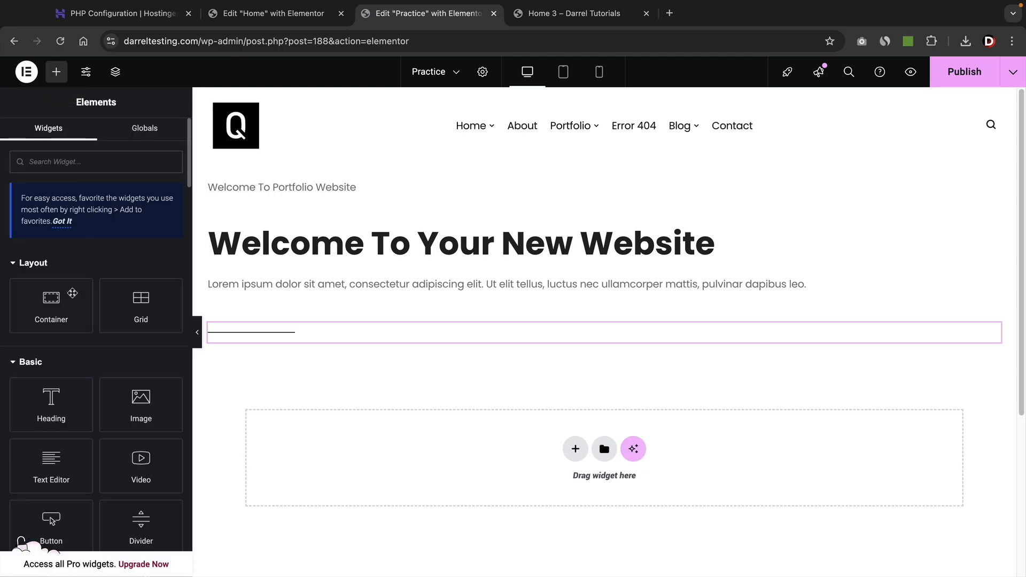
{"action": "left_click_drag", "start_coordinate": [49, 315], "coordinate": [279, 339]}
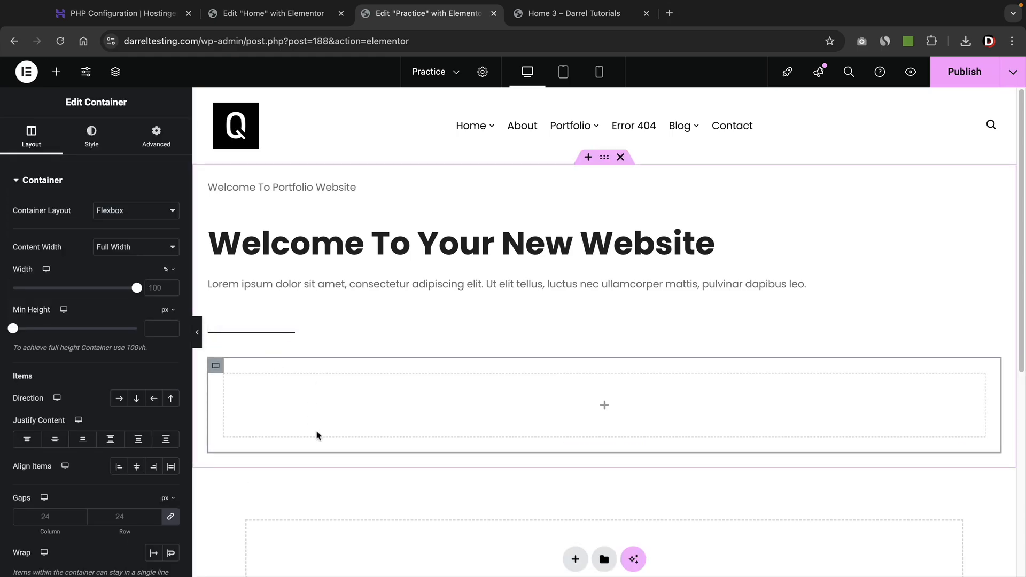
{"action": "left_click", "coordinate": [576, 14]}
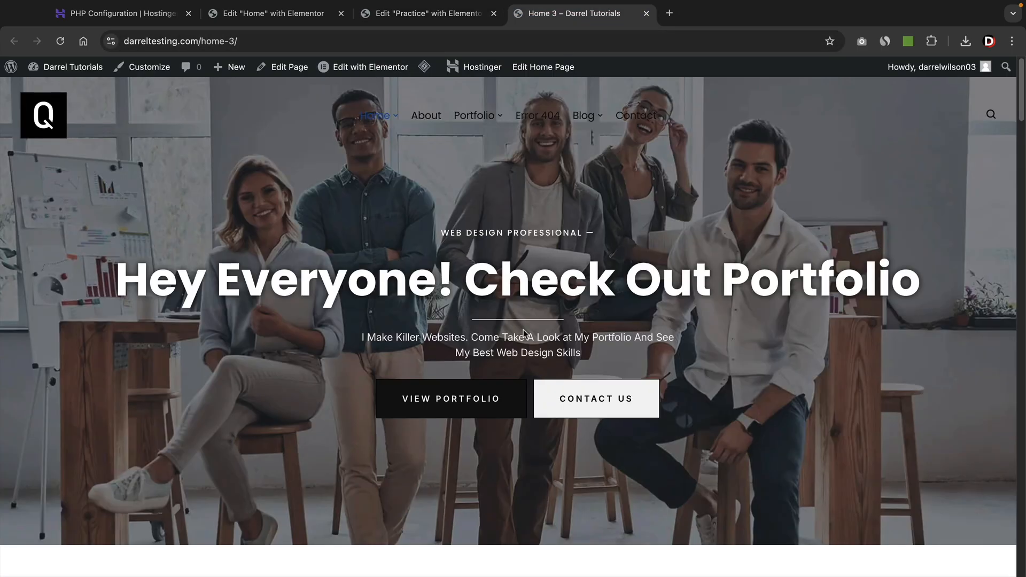
{"action": "left_click", "coordinate": [400, 15]}
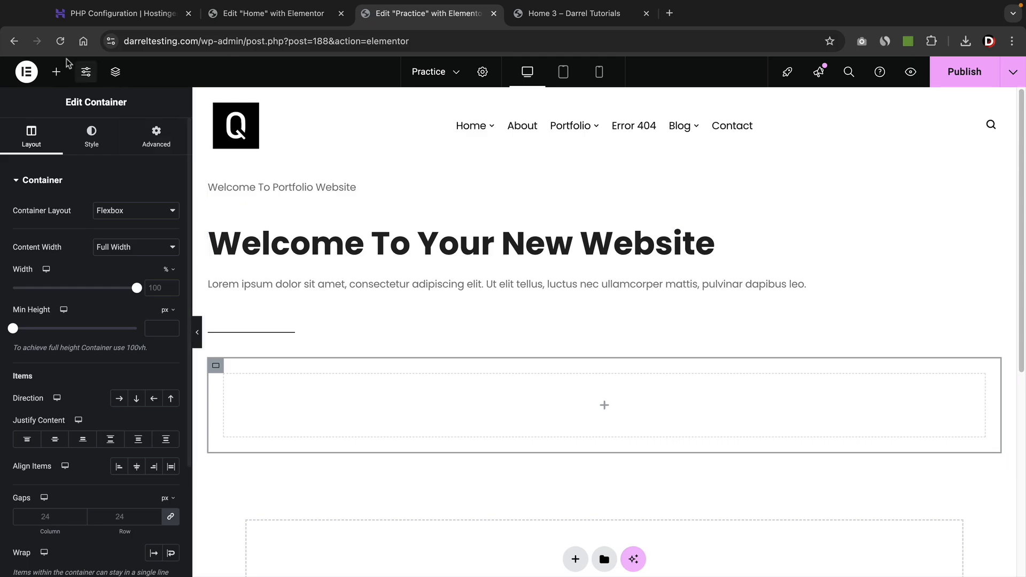
Drag two Button widgets into the new container, stacked, and select the container.
{"action": "left_click", "coordinate": [56, 71]}
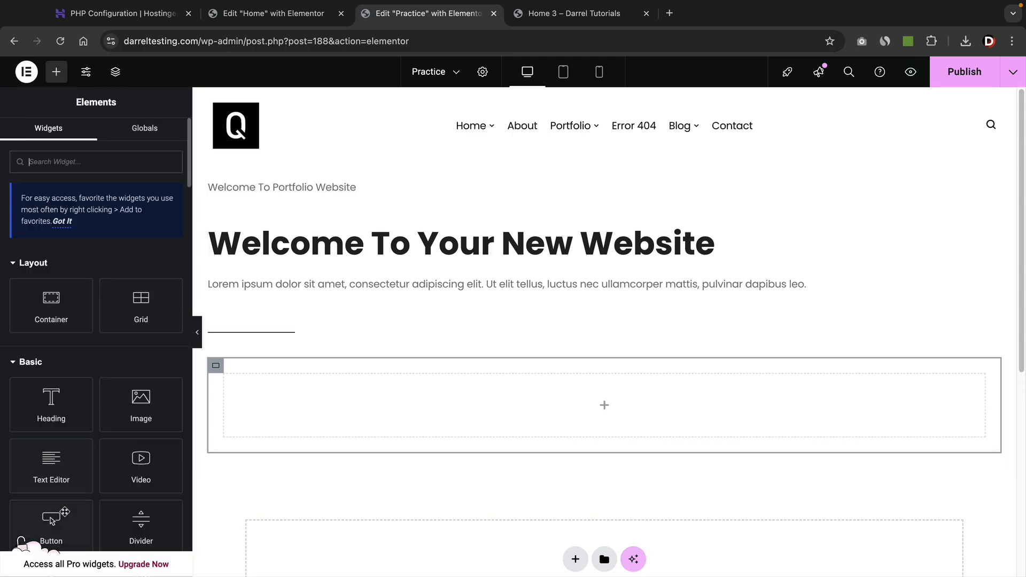
{"action": "left_click_drag", "start_coordinate": [75, 508], "coordinate": [314, 401]}
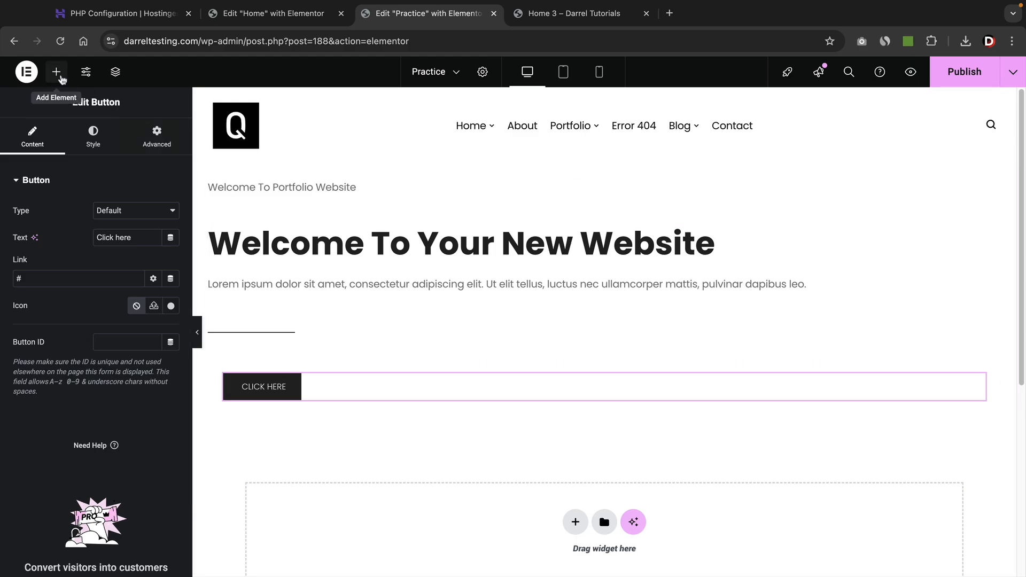
{"action": "left_click", "coordinate": [56, 72]}
{"action": "left_click_drag", "start_coordinate": [48, 534], "coordinate": [280, 379]}
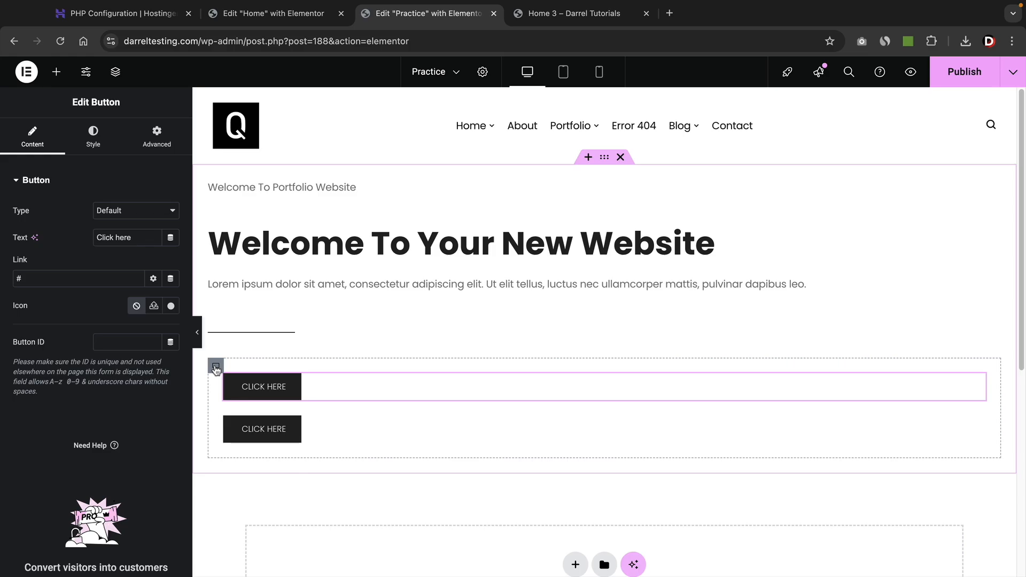
{"action": "left_click", "coordinate": [216, 368]}
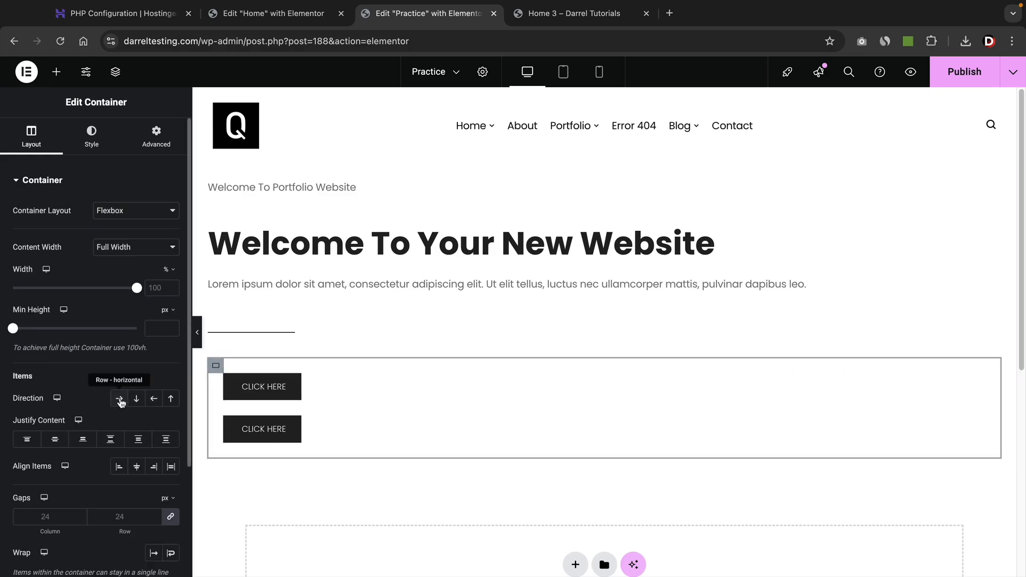
Set the button container's Direction to Row and try out the Justify Content options.
{"action": "left_click", "coordinate": [120, 399]}
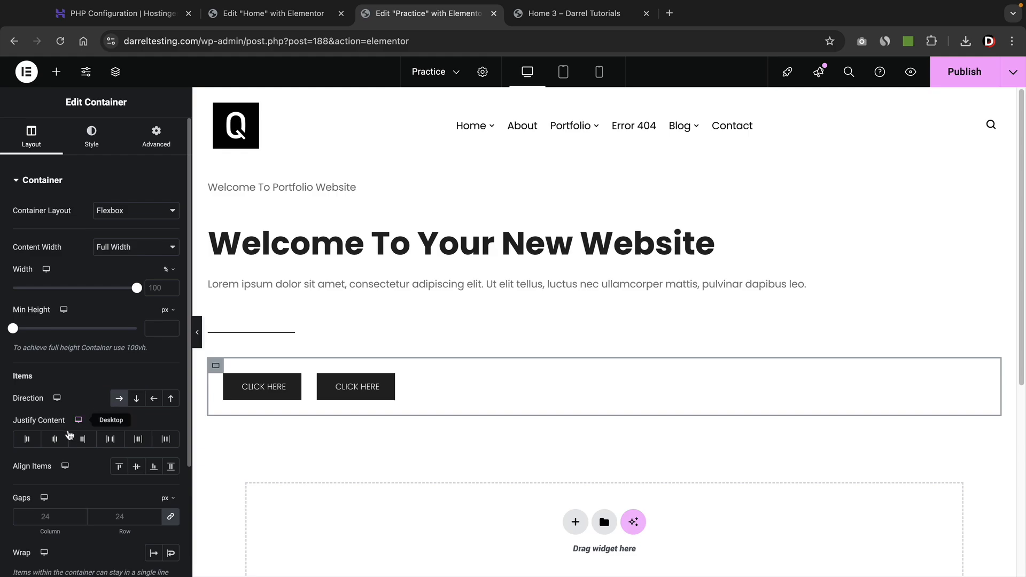
{"action": "left_click", "coordinate": [55, 438]}
{"action": "left_click", "coordinate": [82, 439]}
{"action": "left_click", "coordinate": [113, 439]}
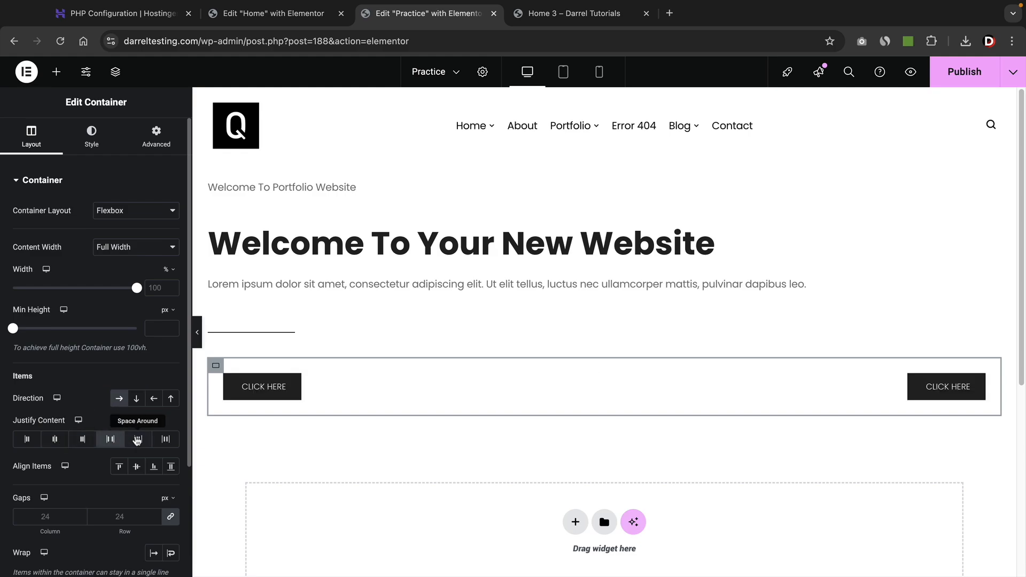
{"action": "left_click", "coordinate": [137, 438]}
{"action": "left_click", "coordinate": [166, 438]}
{"action": "left_click", "coordinate": [134, 439]}
{"action": "left_click", "coordinate": [112, 442]}
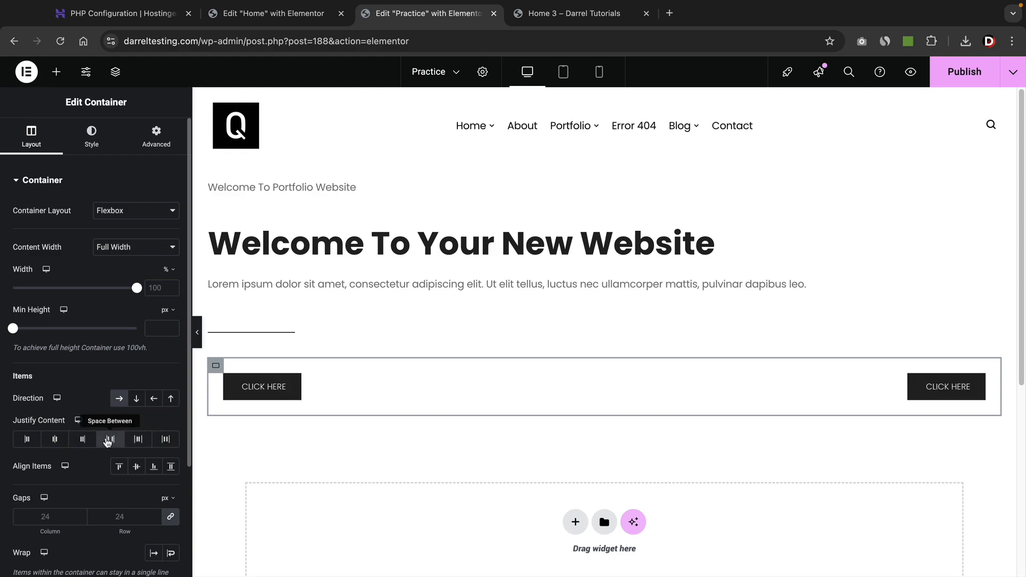
{"action": "left_click", "coordinate": [107, 442]}
{"action": "left_click", "coordinate": [88, 441]}
{"action": "left_click", "coordinate": [80, 442]}
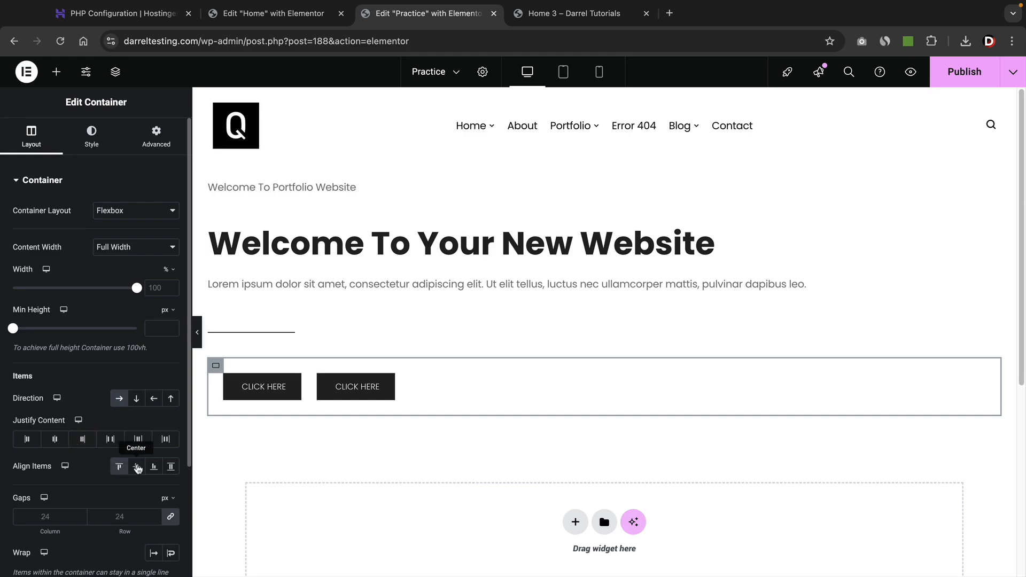
Set Align Items to Center and Justify Content to Center for the buttons.
{"action": "left_click", "coordinate": [171, 466]}
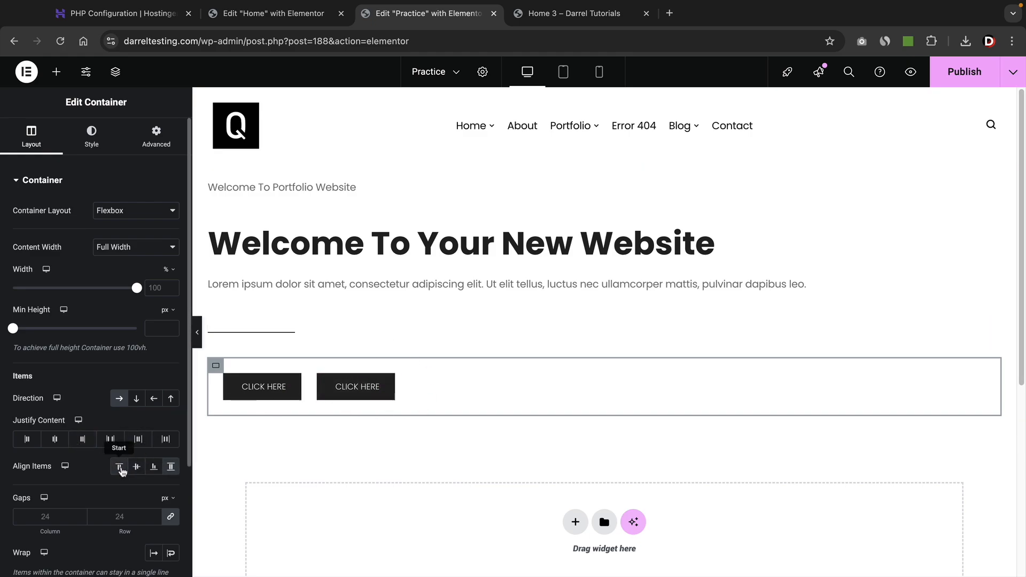
{"action": "left_click", "coordinate": [137, 467]}
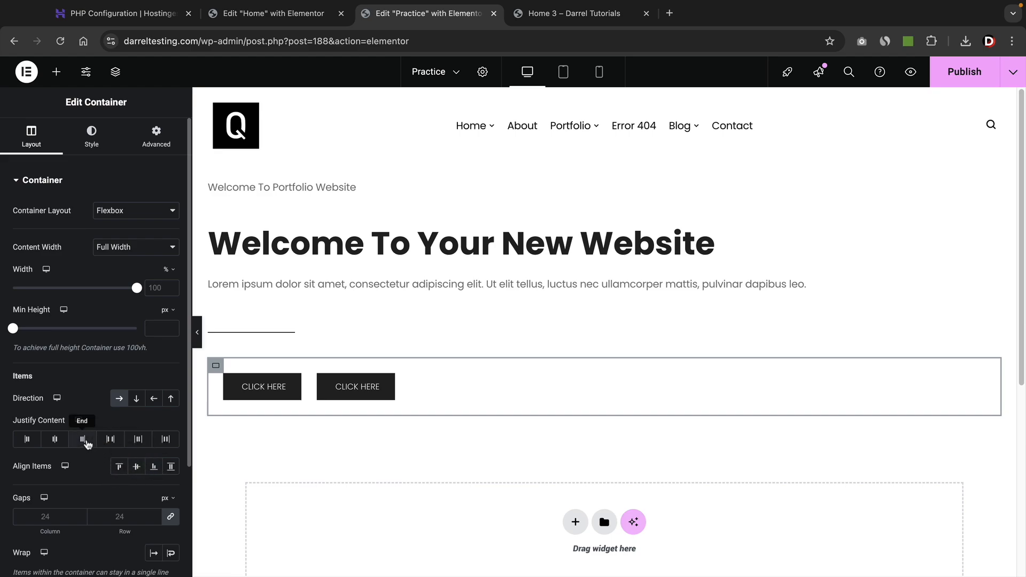
{"action": "left_click", "coordinate": [82, 439]}
{"action": "left_click", "coordinate": [54, 439]}
{"action": "left_click", "coordinate": [82, 440]}
{"action": "left_click", "coordinate": [110, 439]}
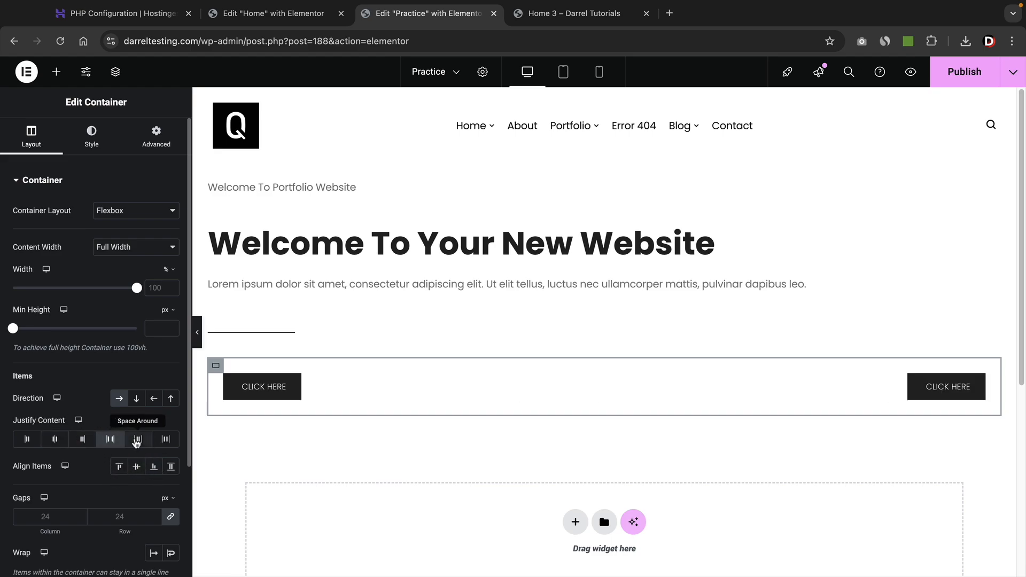
{"action": "left_click", "coordinate": [138, 440]}
{"action": "left_click", "coordinate": [82, 440]}
{"action": "left_click", "coordinate": [56, 440]}
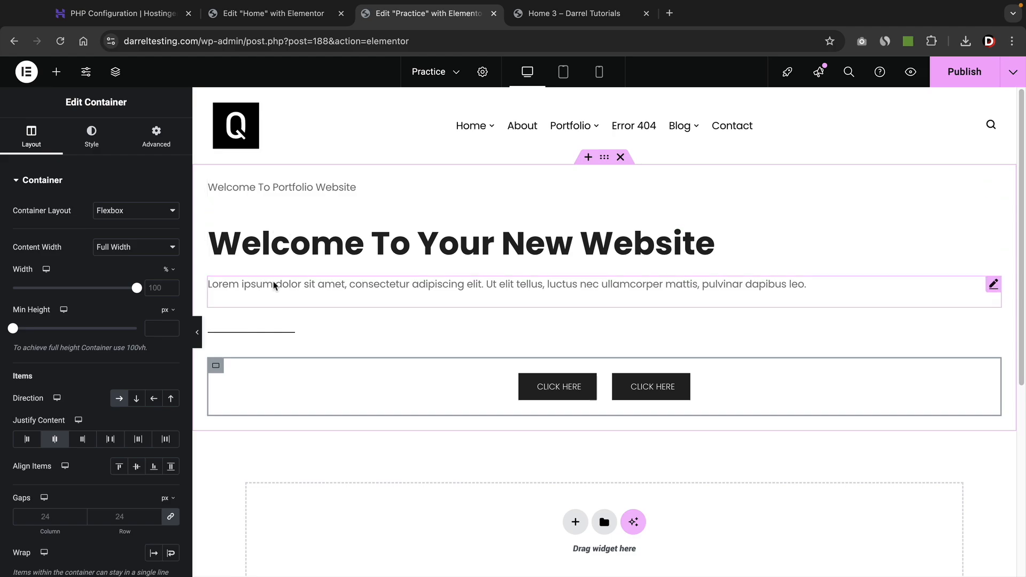
{"action": "left_click", "coordinate": [604, 157]}
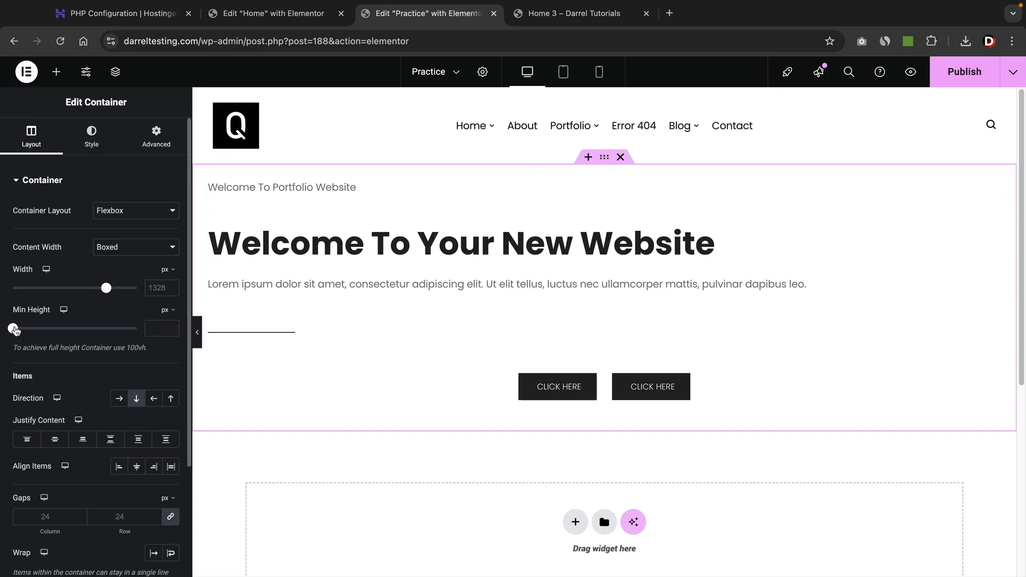
Switch the hero container's Min Height unit to vh and enter 100.
{"action": "left_click_drag", "start_coordinate": [14, 329], "coordinate": [151, 352]}
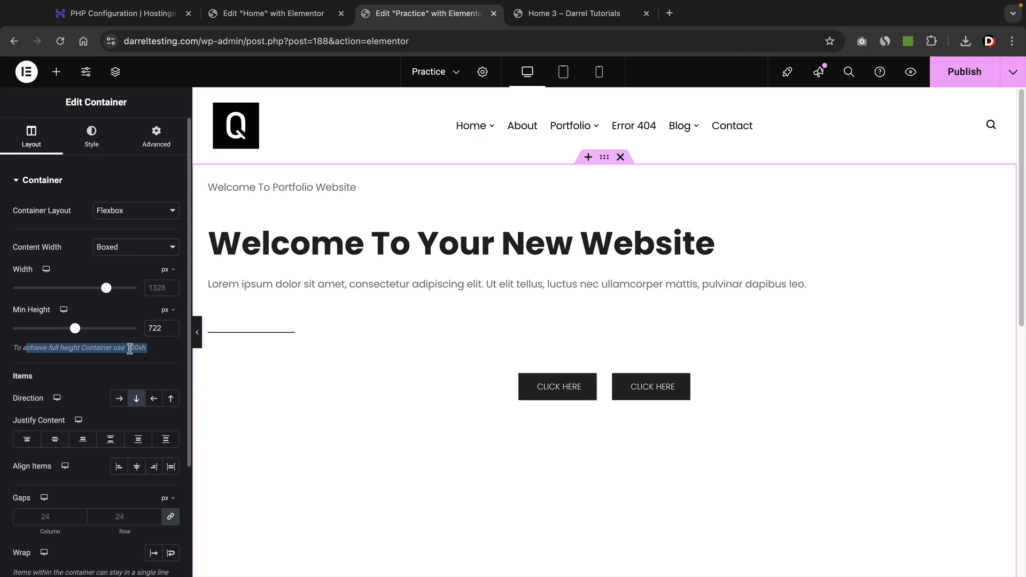
{"action": "left_click", "coordinate": [127, 348]}
{"action": "left_click", "coordinate": [166, 311]}
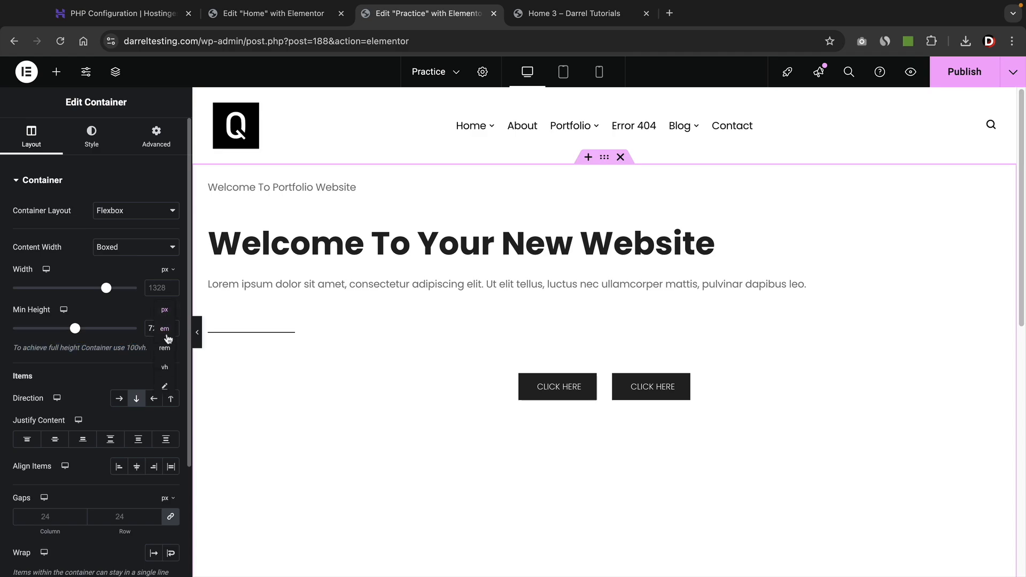
{"action": "left_click", "coordinate": [164, 368]}
{"action": "double_click", "coordinate": [155, 328]}
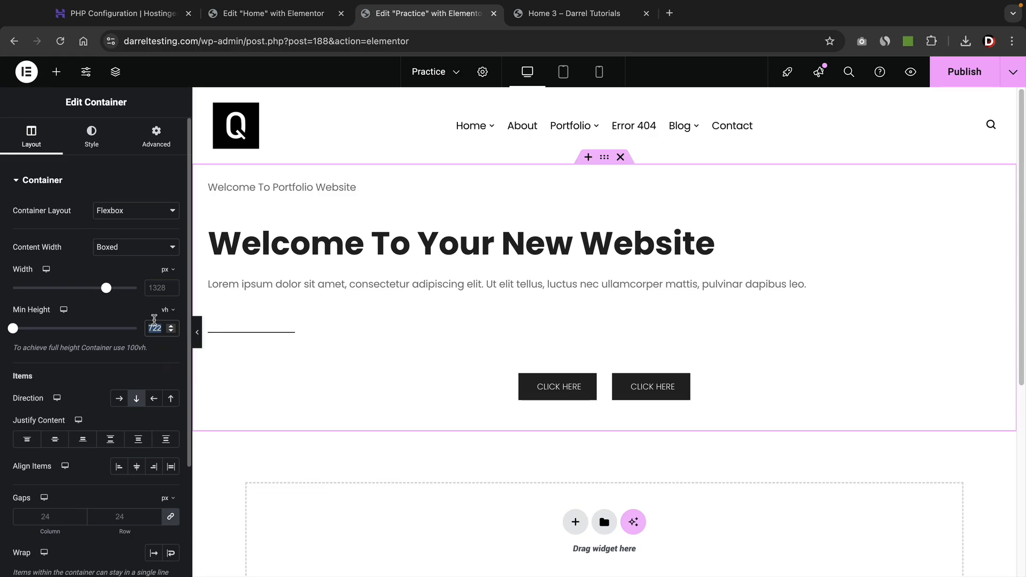
{"action": "type", "text": "100"}
{"action": "scroll", "coordinate": [482, 290], "scroll_direction": "down", "scroll_amount": 2}
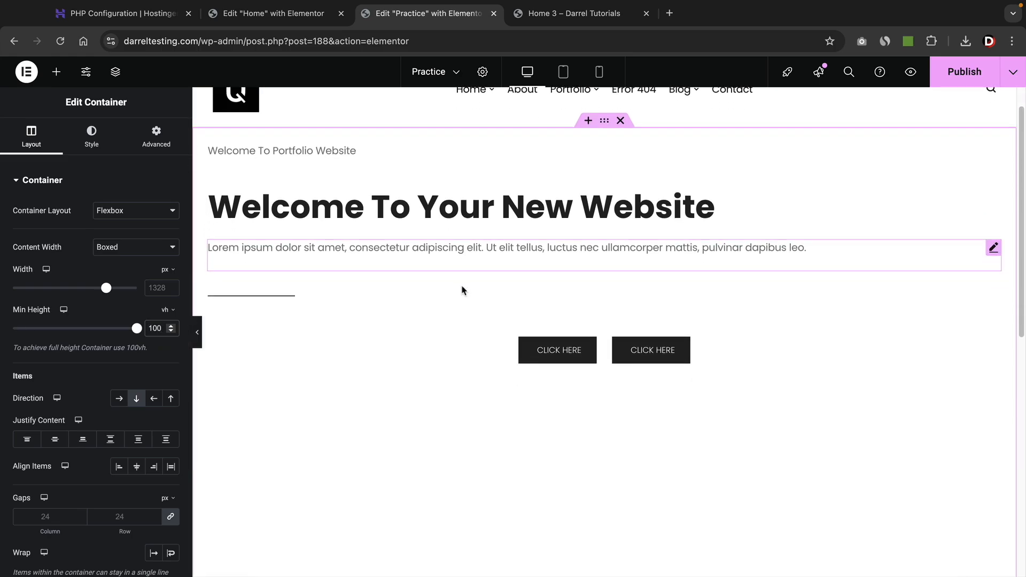
{"action": "scroll", "coordinate": [457, 299], "scroll_direction": "down", "scroll_amount": 1}
{"action": "scroll", "coordinate": [456, 299], "scroll_direction": "up", "scroll_amount": 1}
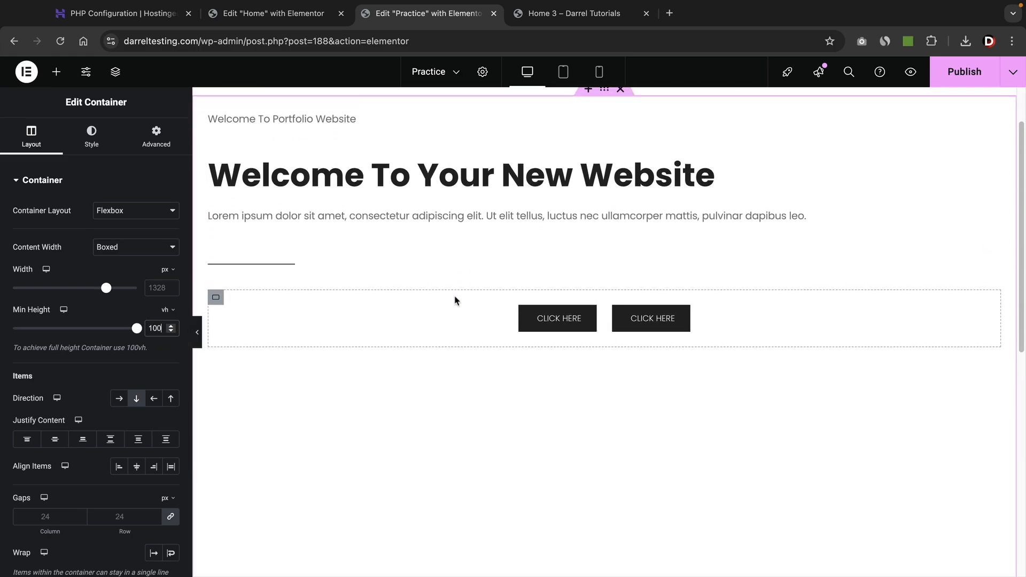
{"action": "scroll", "coordinate": [474, 303], "scroll_direction": "up", "scroll_amount": 1}
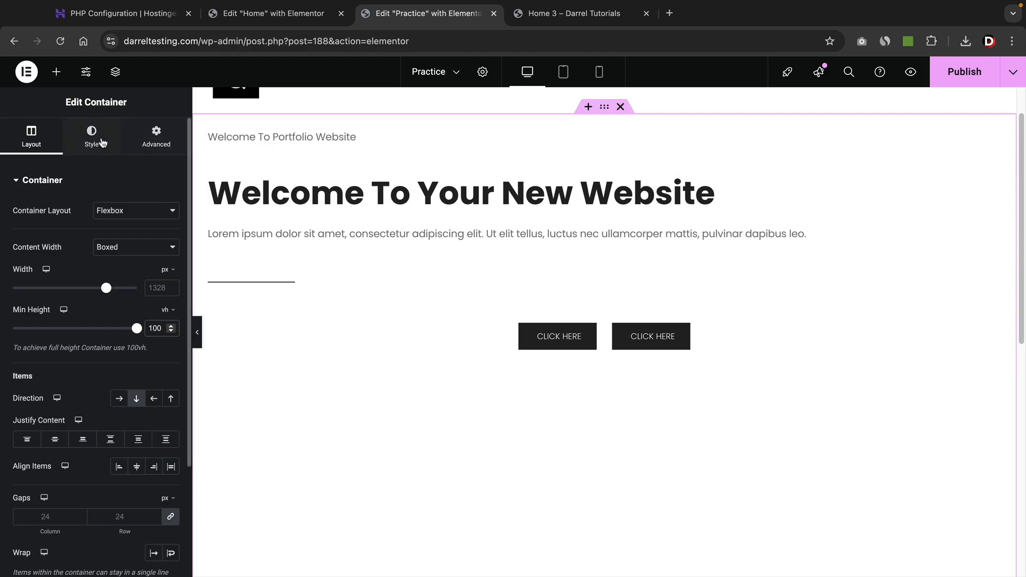
Give the hero container a Classic background using the office team photo, set to Cover.
{"action": "left_click", "coordinate": [91, 136]}
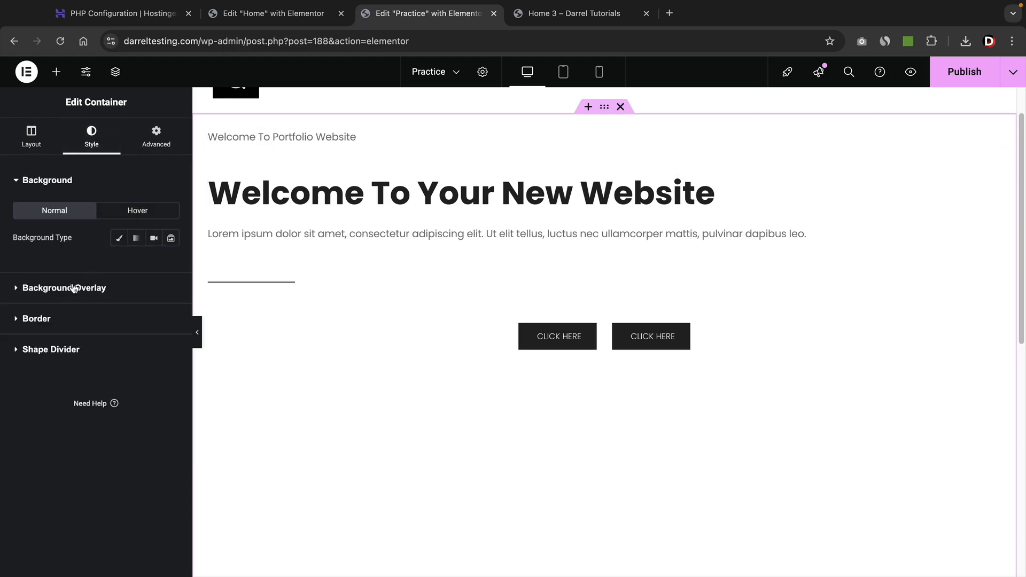
{"action": "left_click", "coordinate": [119, 238]}
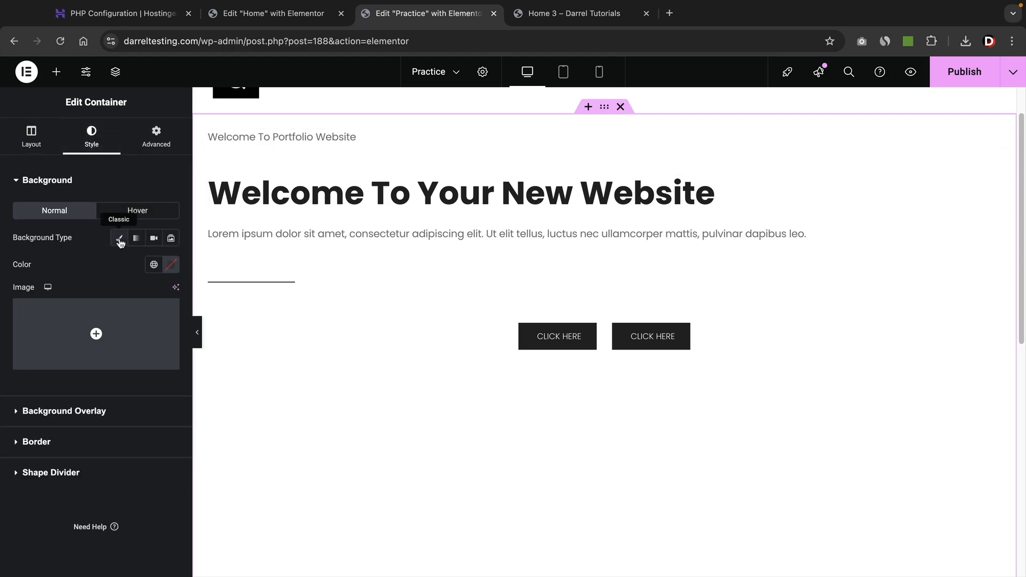
{"action": "left_click", "coordinate": [108, 314]}
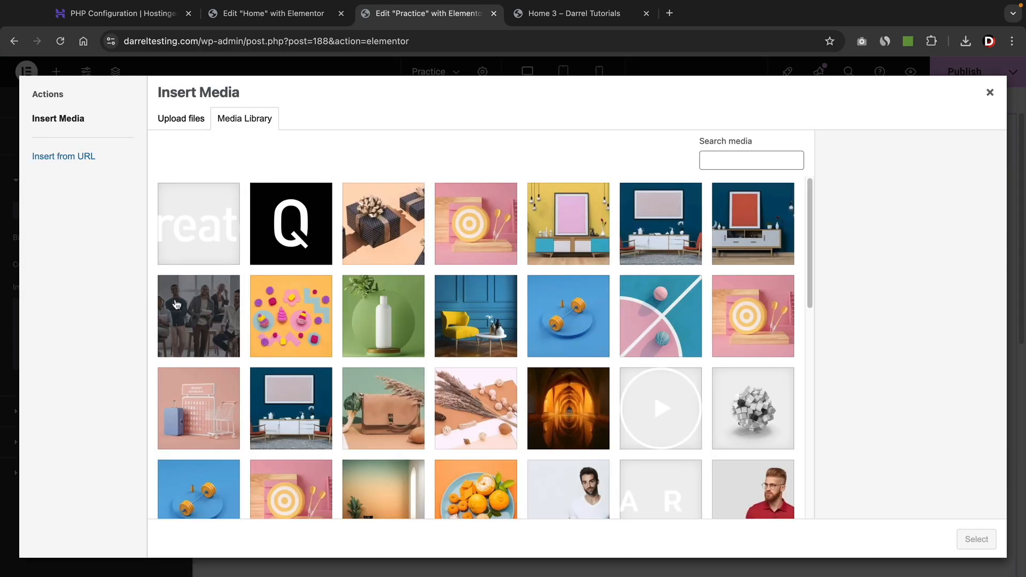
{"action": "left_click", "coordinate": [176, 305]}
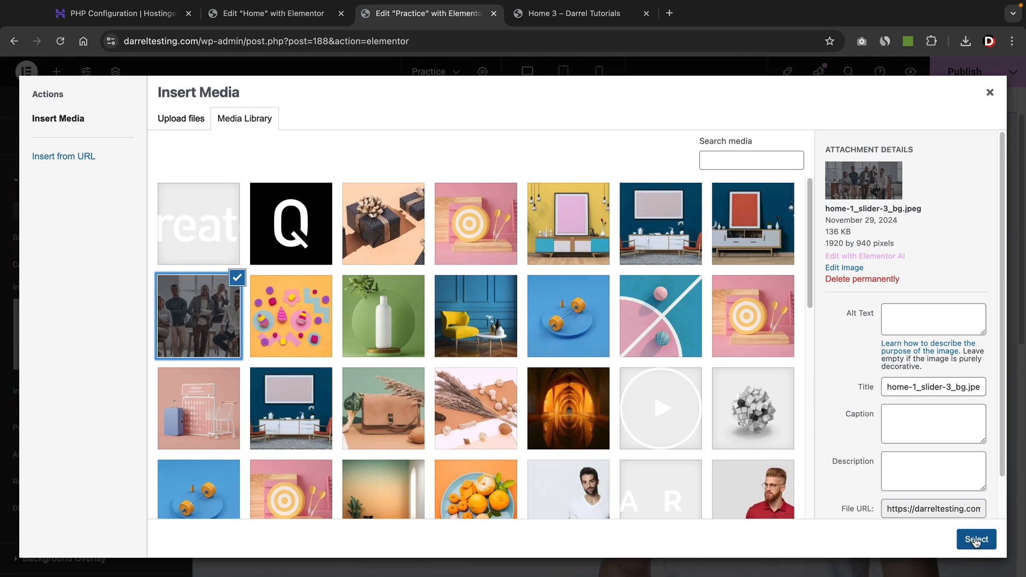
{"action": "left_click", "coordinate": [975, 540]}
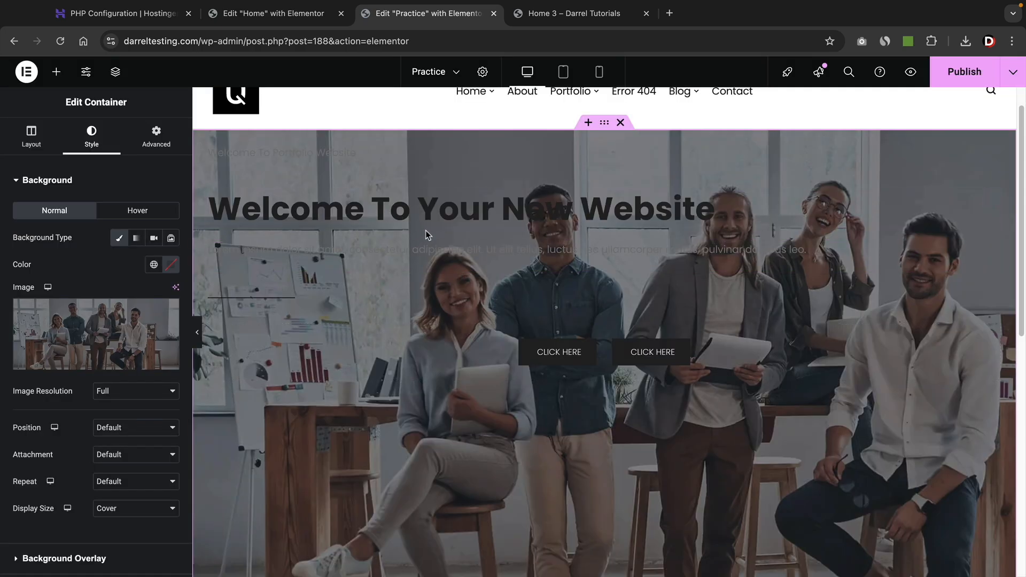
Make the 'Welcome To Portfolio Website' subtitle and the main heading text white.
{"action": "left_click", "coordinate": [299, 156]}
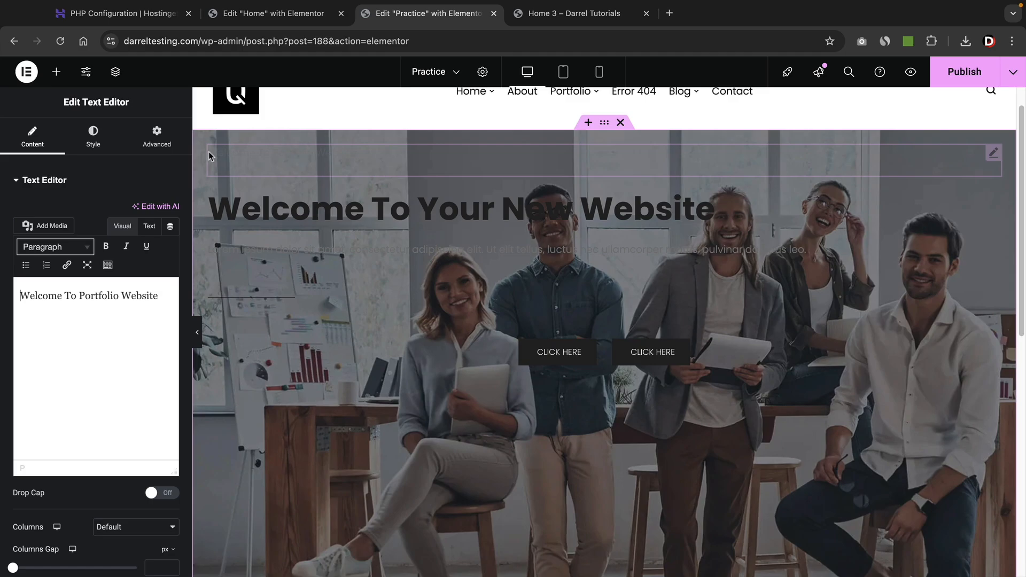
{"action": "left_click", "coordinate": [93, 145]}
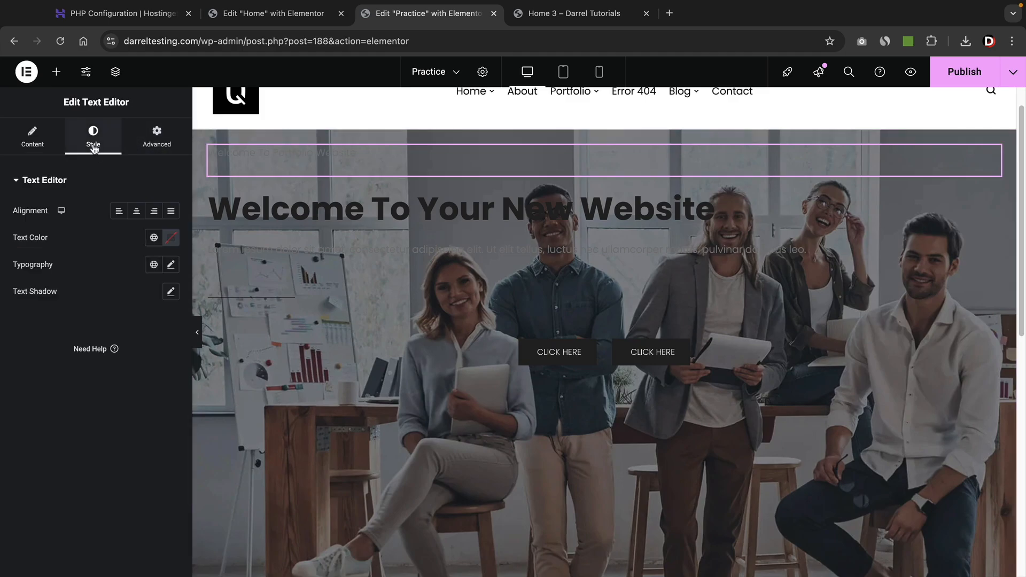
{"action": "left_click", "coordinate": [170, 238]}
{"action": "left_click", "coordinate": [96, 293]}
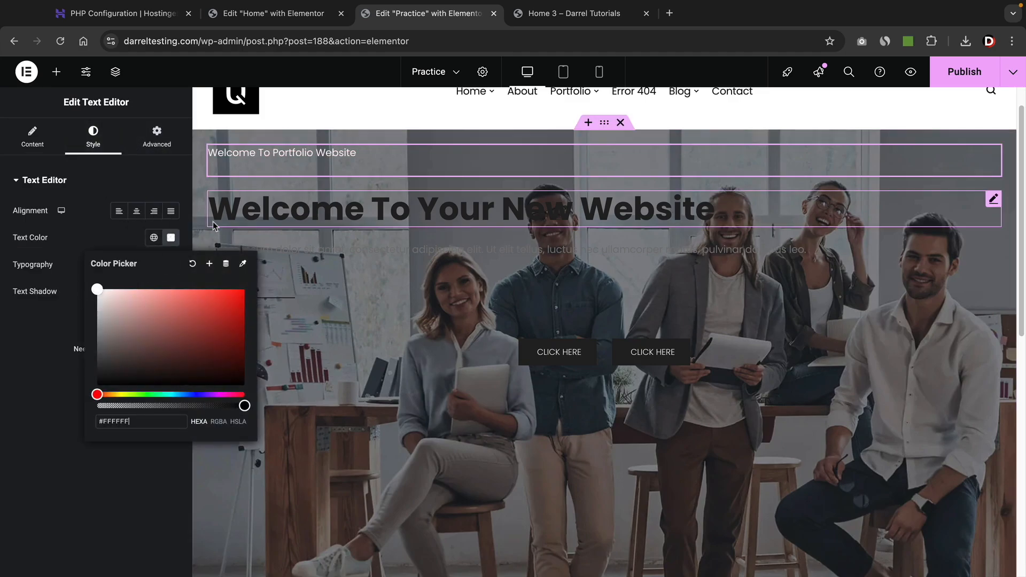
{"action": "left_click", "coordinate": [231, 213]}
{"action": "left_click", "coordinate": [95, 142]}
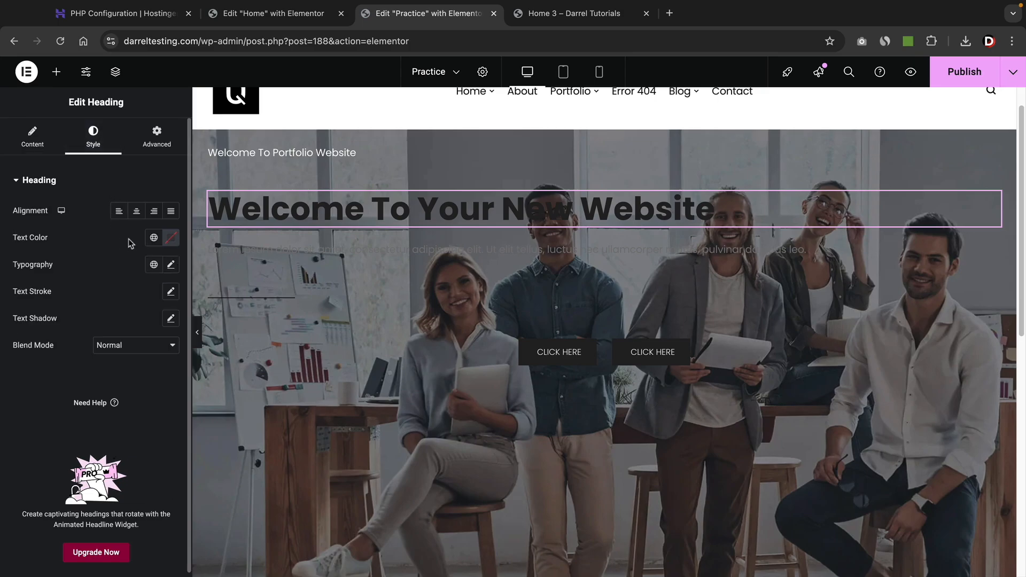
{"action": "left_click", "coordinate": [171, 240]}
{"action": "left_click_drag", "start_coordinate": [145, 308], "coordinate": [71, 290]}
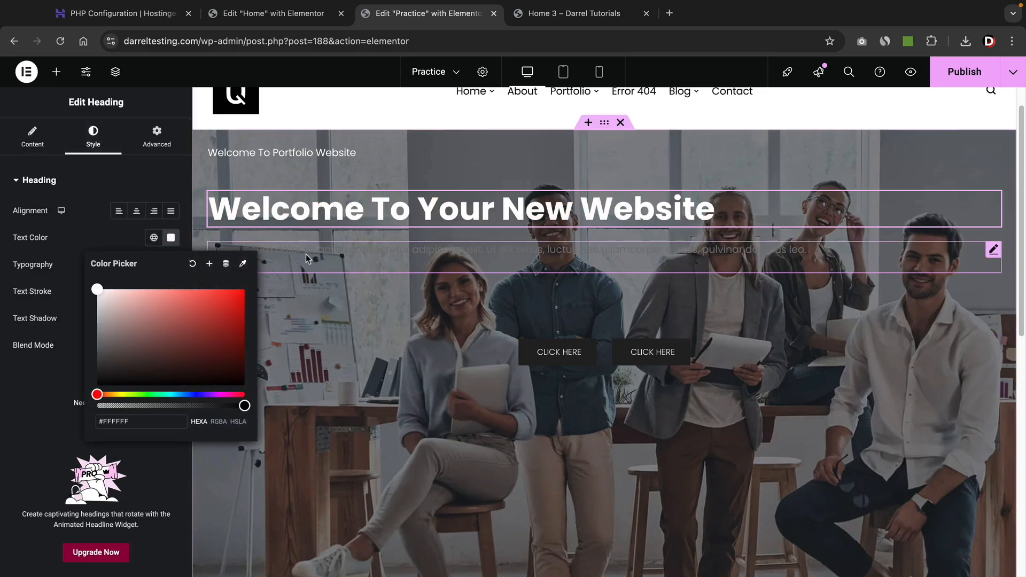
Make the paragraph text white.
{"action": "left_click", "coordinate": [308, 258]}
{"action": "left_click", "coordinate": [95, 141]}
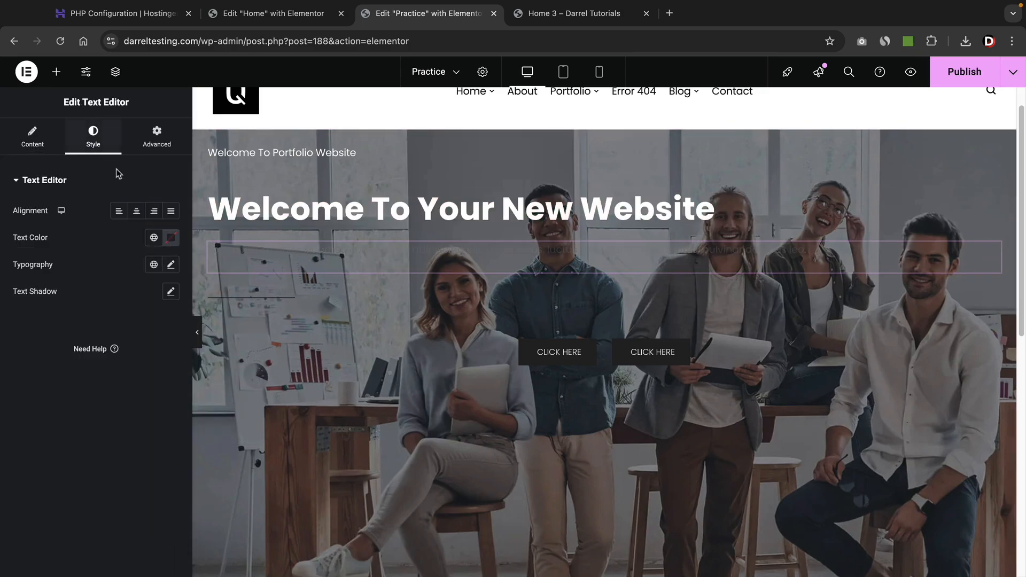
{"action": "left_click", "coordinate": [167, 242]}
{"action": "left_click_drag", "start_coordinate": [157, 332], "coordinate": [68, 300]}
{"action": "left_click", "coordinate": [40, 344]}
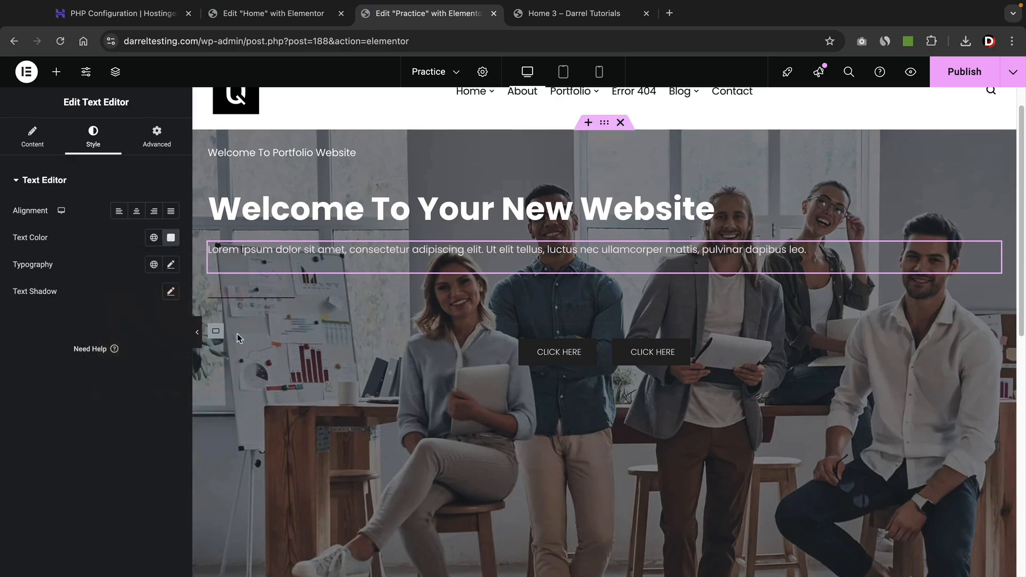
Colour the divider line white (#FFFFFF).
{"action": "left_click", "coordinate": [251, 302]}
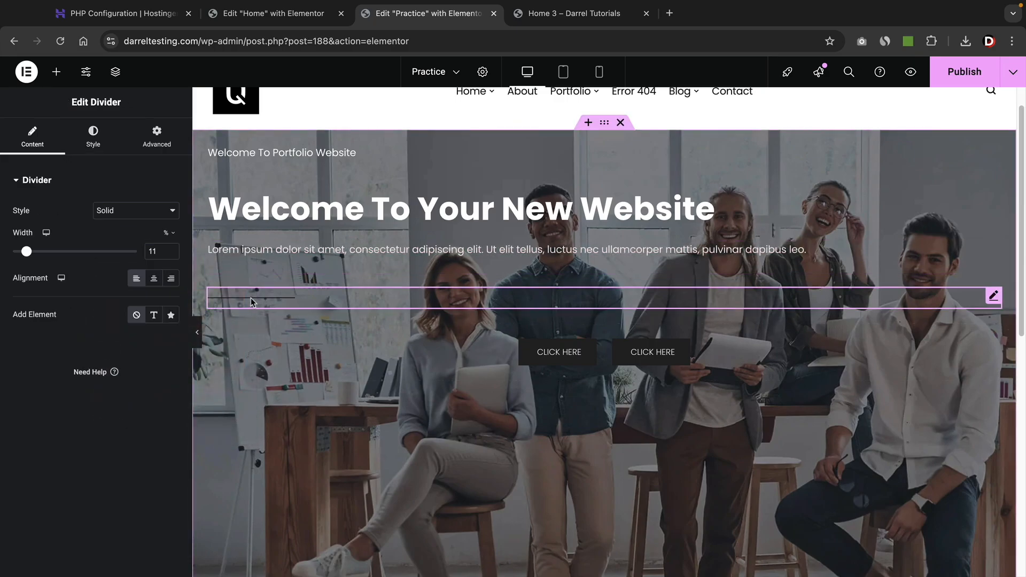
{"action": "left_click", "coordinate": [102, 140]}
{"action": "left_click", "coordinate": [170, 211]}
{"action": "left_click_drag", "start_coordinate": [160, 304], "coordinate": [69, 283]}
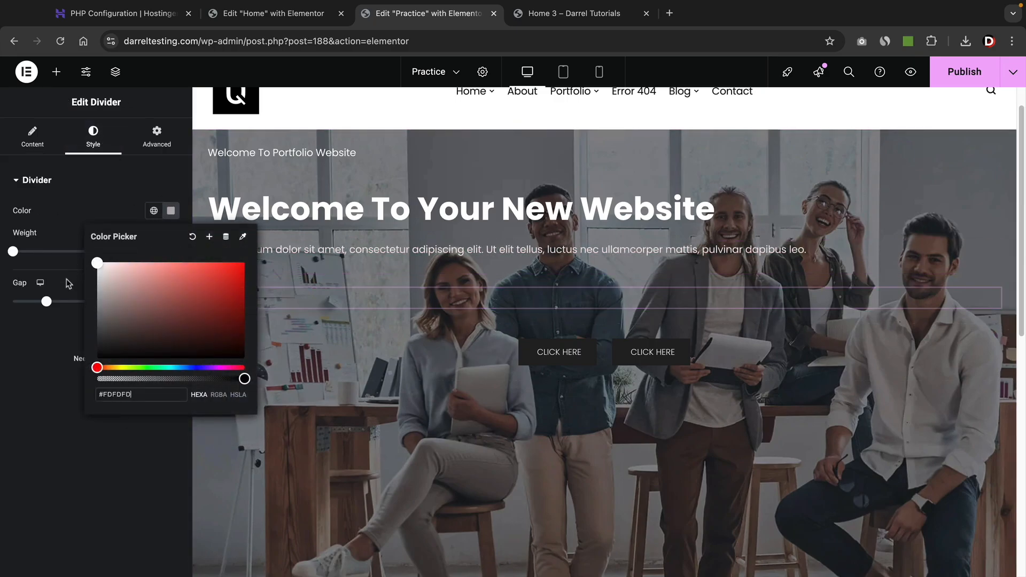
{"action": "left_click", "coordinate": [47, 385]}
{"action": "left_click", "coordinate": [170, 210]}
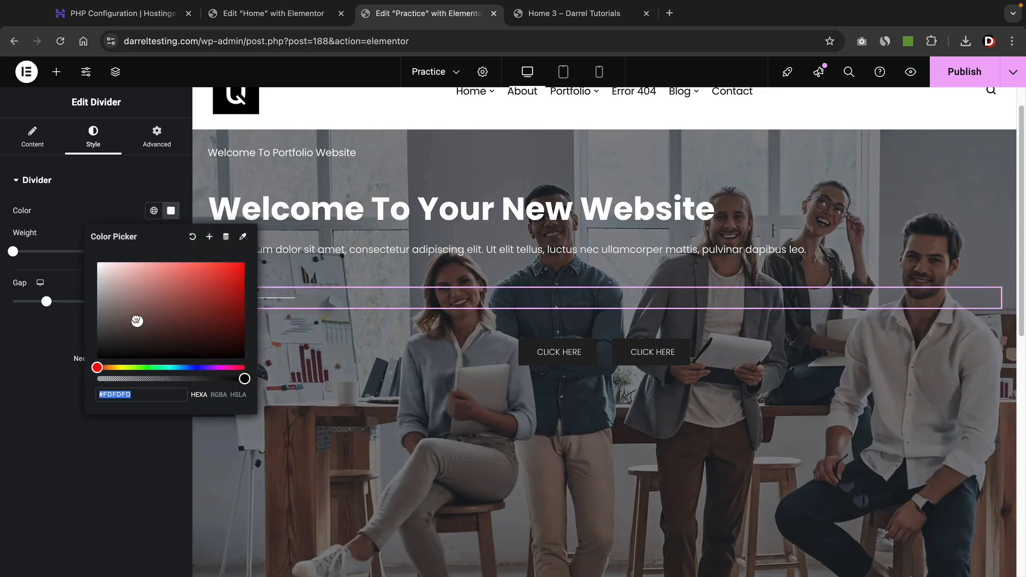
{"action": "left_click_drag", "start_coordinate": [135, 321], "coordinate": [92, 266]}
{"action": "left_click", "coordinate": [65, 366]}
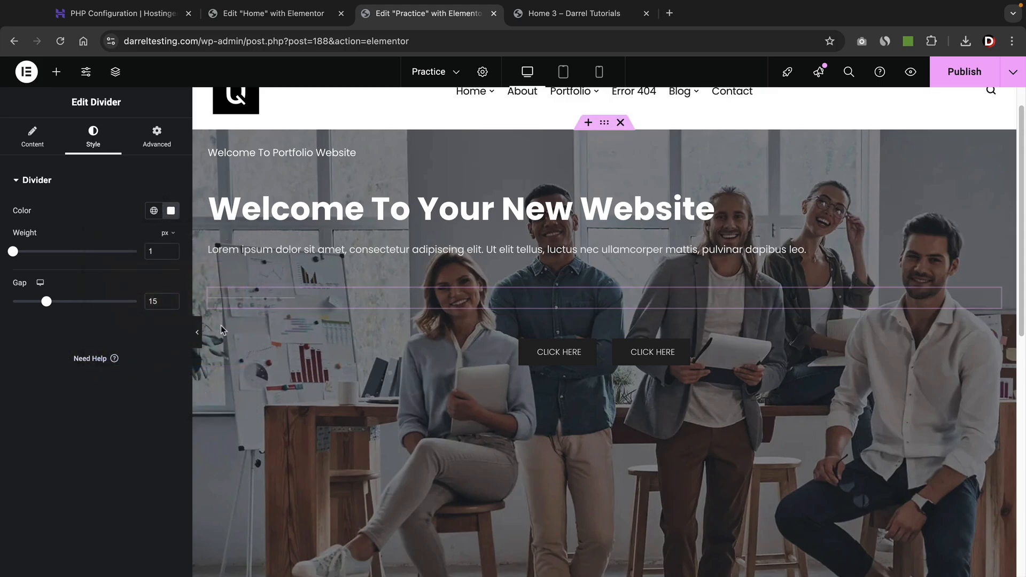
{"action": "scroll", "coordinate": [540, 352], "scroll_direction": "down", "scroll_amount": 2}
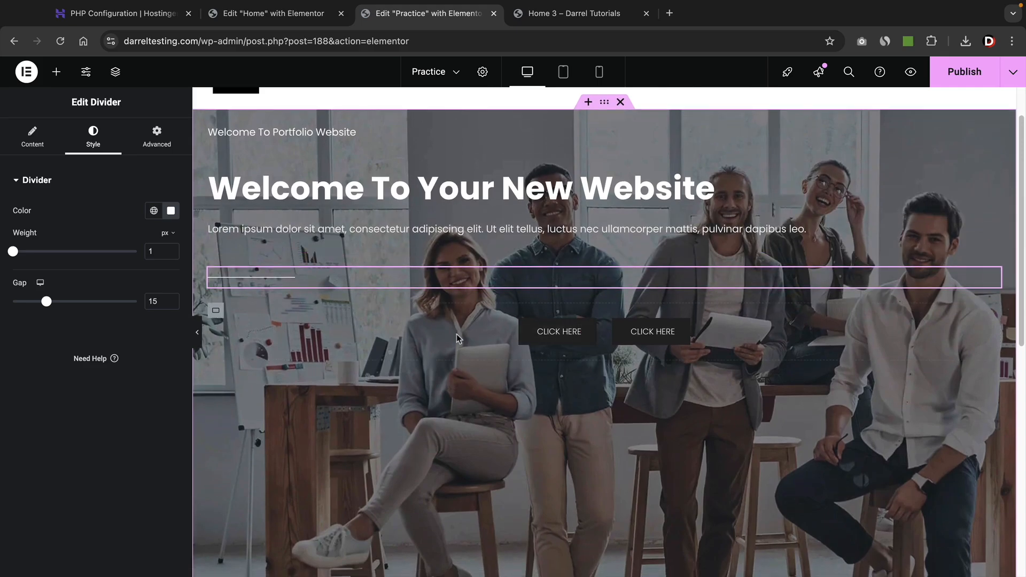
Set the hero container to Column direction with Justify Content and Align Items both Center.
{"action": "left_click", "coordinate": [604, 103]}
{"action": "left_click", "coordinate": [31, 137]}
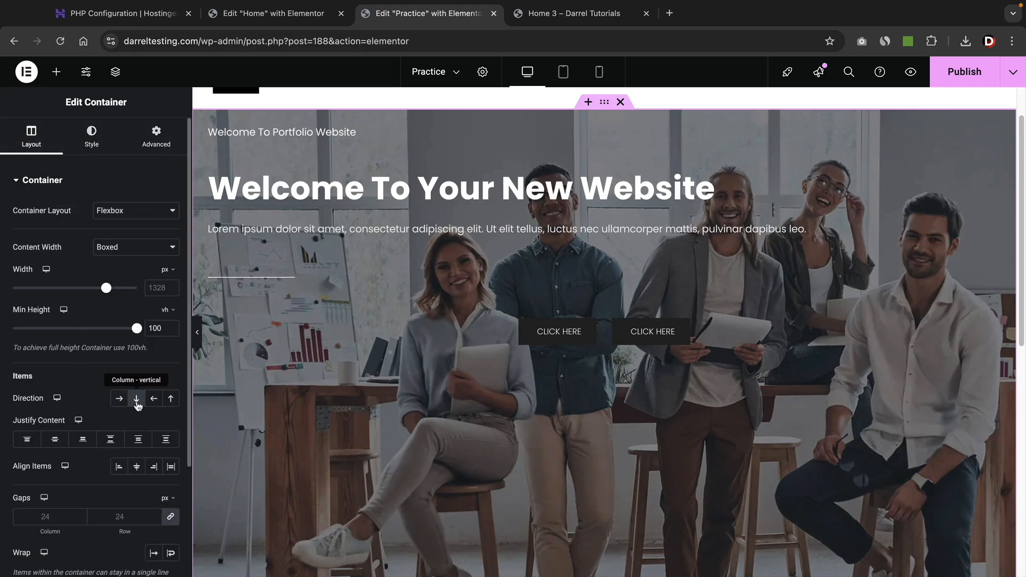
{"action": "left_click", "coordinate": [137, 399]}
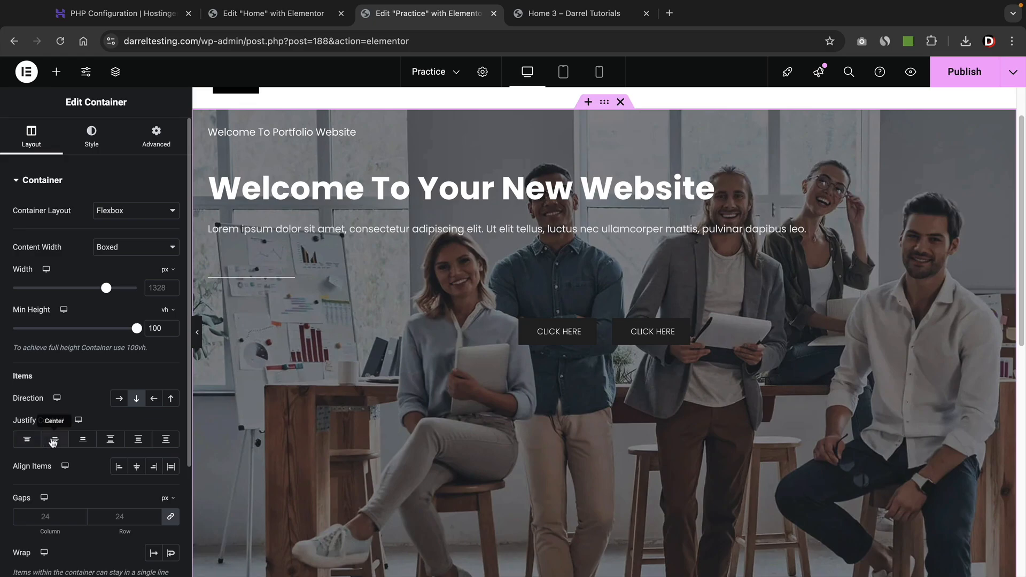
{"action": "left_click", "coordinate": [55, 440]}
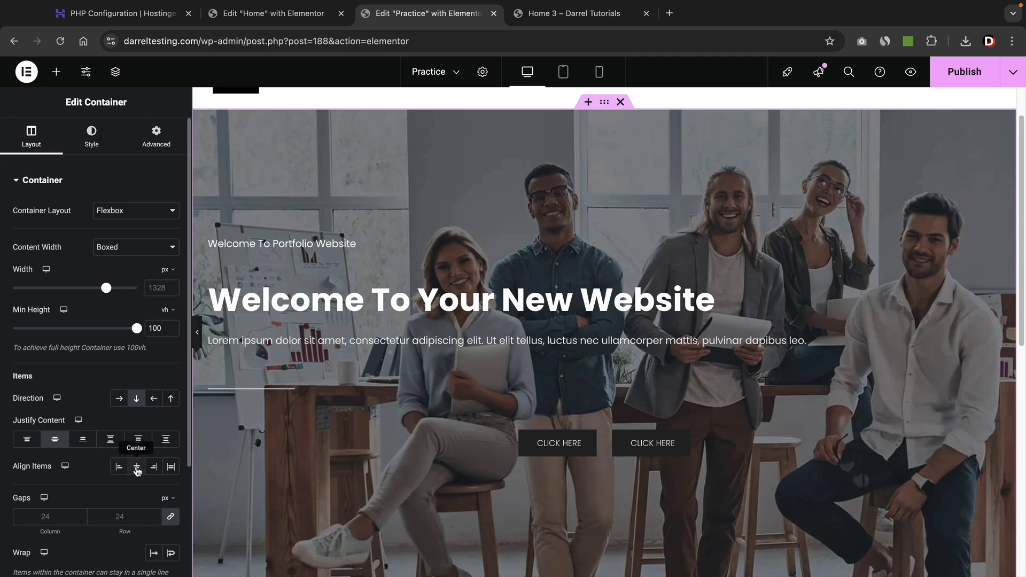
{"action": "left_click", "coordinate": [137, 468]}
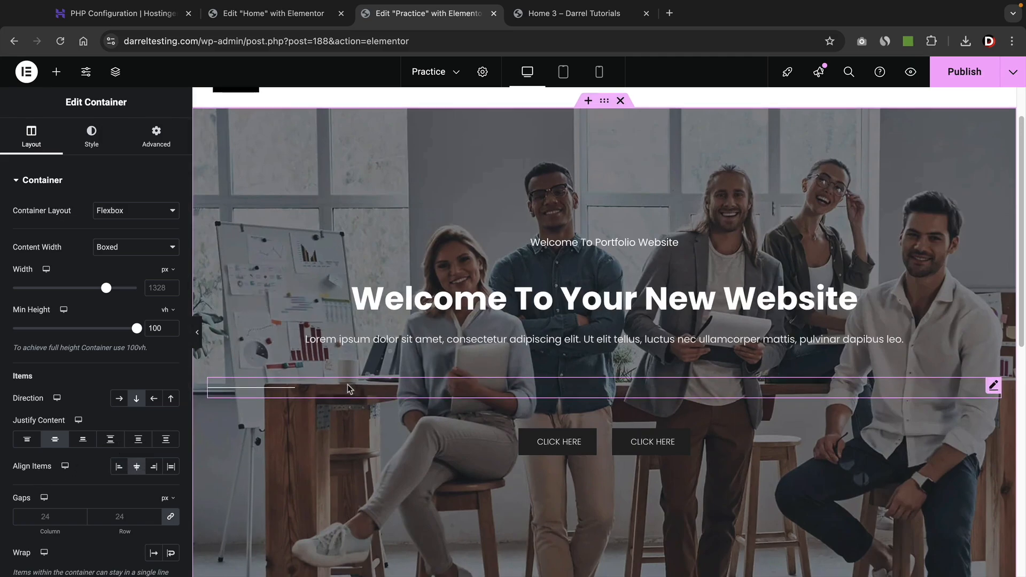
{"action": "left_click", "coordinate": [110, 440]}
{"action": "left_click", "coordinate": [137, 440]}
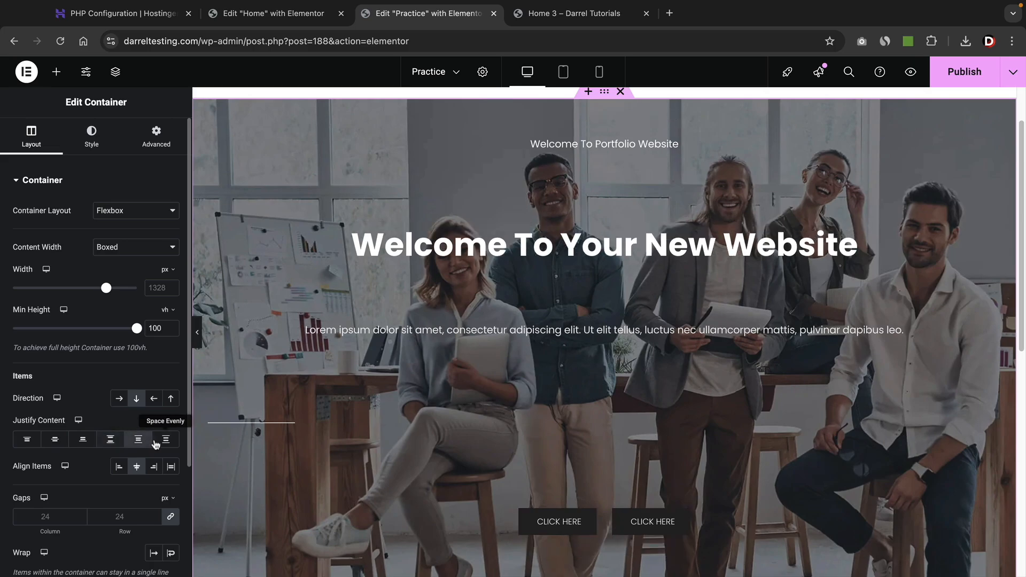
{"action": "left_click", "coordinate": [165, 440]}
{"action": "left_click", "coordinate": [138, 441]}
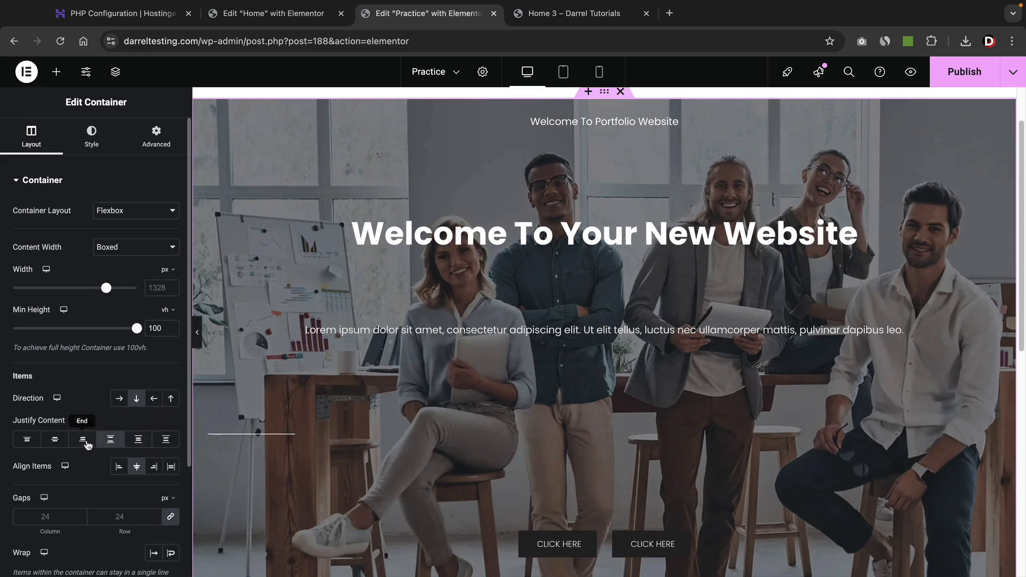
{"action": "left_click", "coordinate": [84, 441]}
{"action": "left_click", "coordinate": [55, 440]}
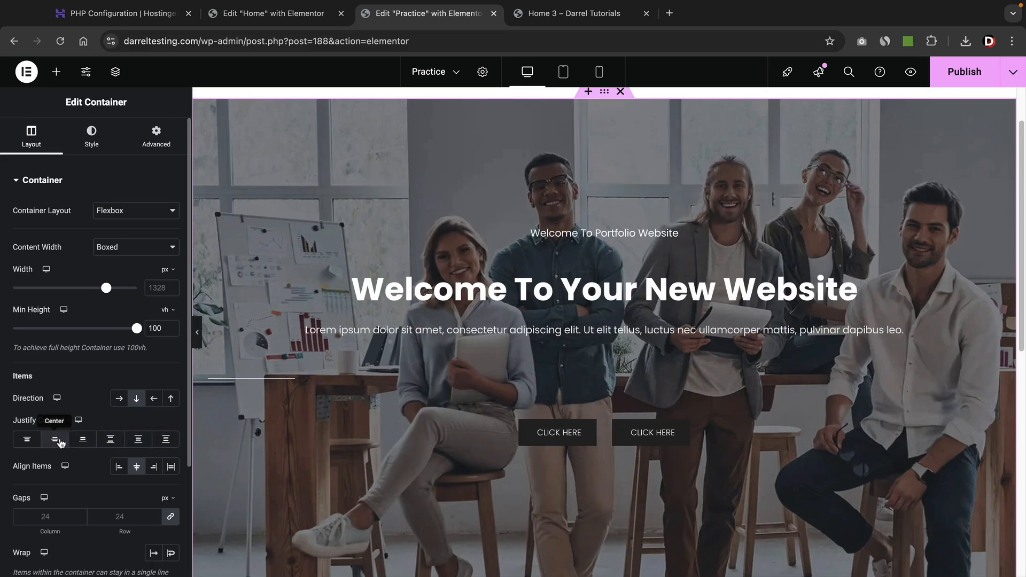
Set the divider's Alignment to center.
{"action": "left_click", "coordinate": [272, 378]}
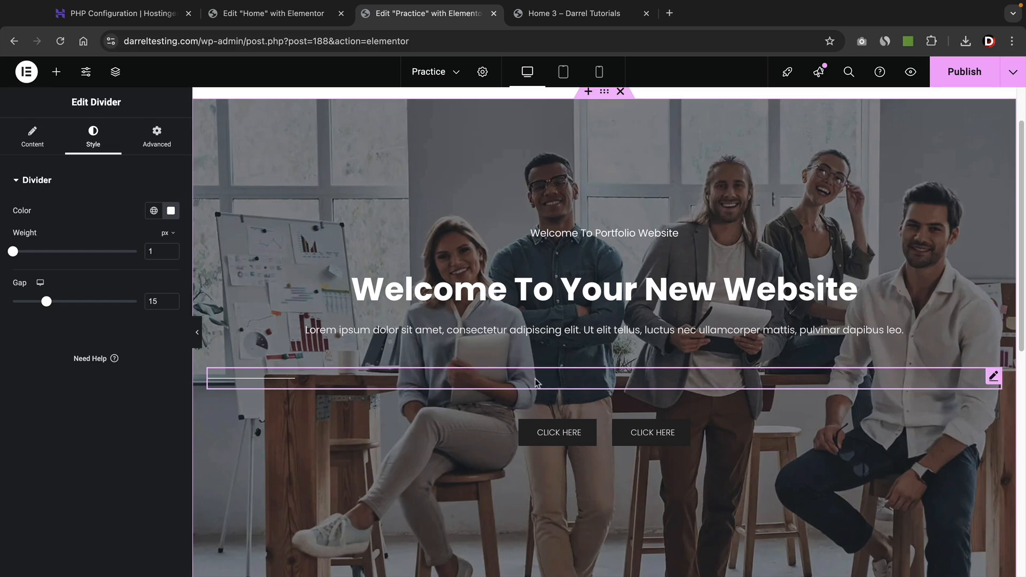
{"action": "left_click", "coordinate": [30, 141]}
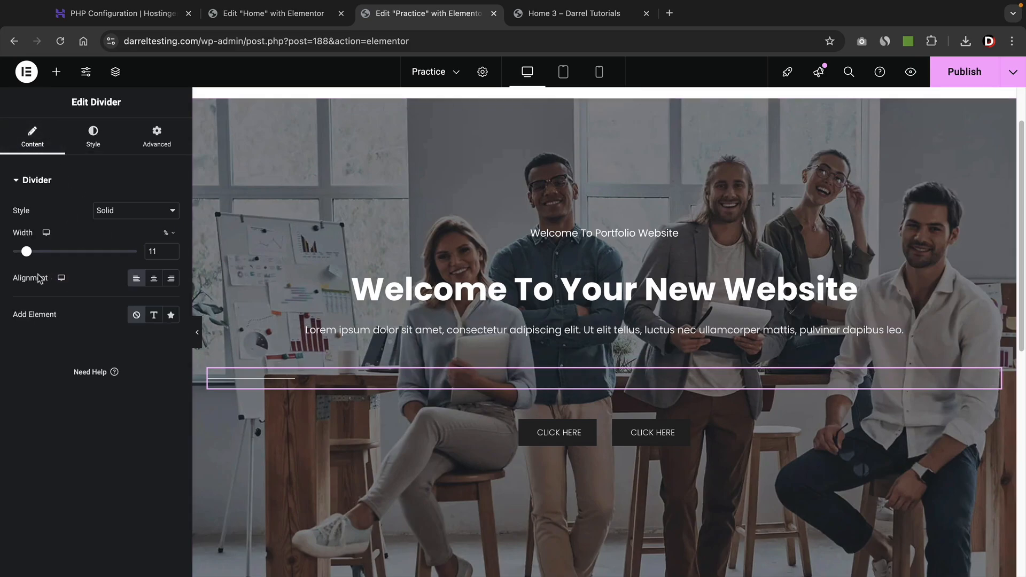
{"action": "left_click", "coordinate": [153, 278]}
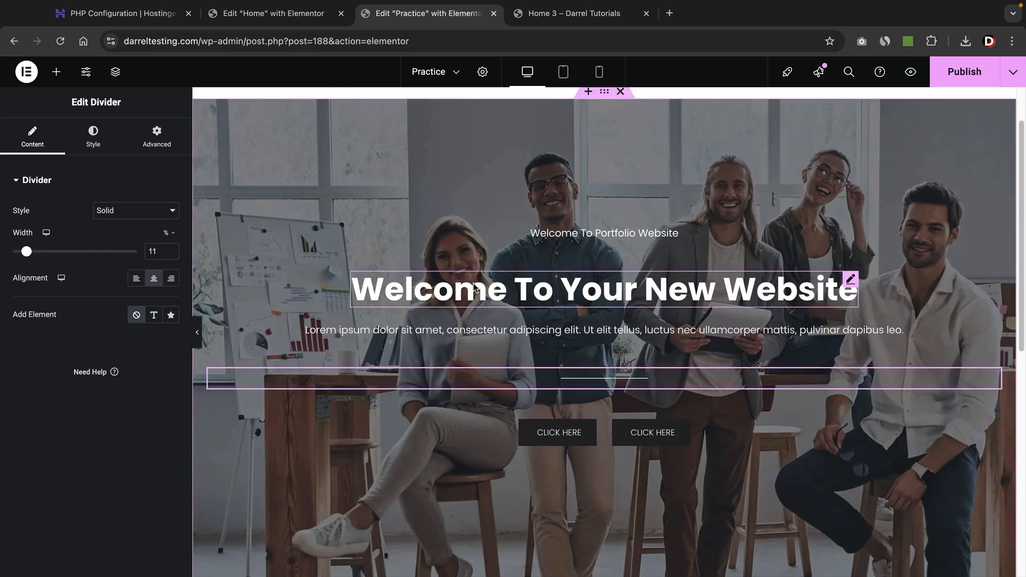
{"action": "scroll", "coordinate": [473, 289], "scroll_direction": "up", "scroll_amount": 1}
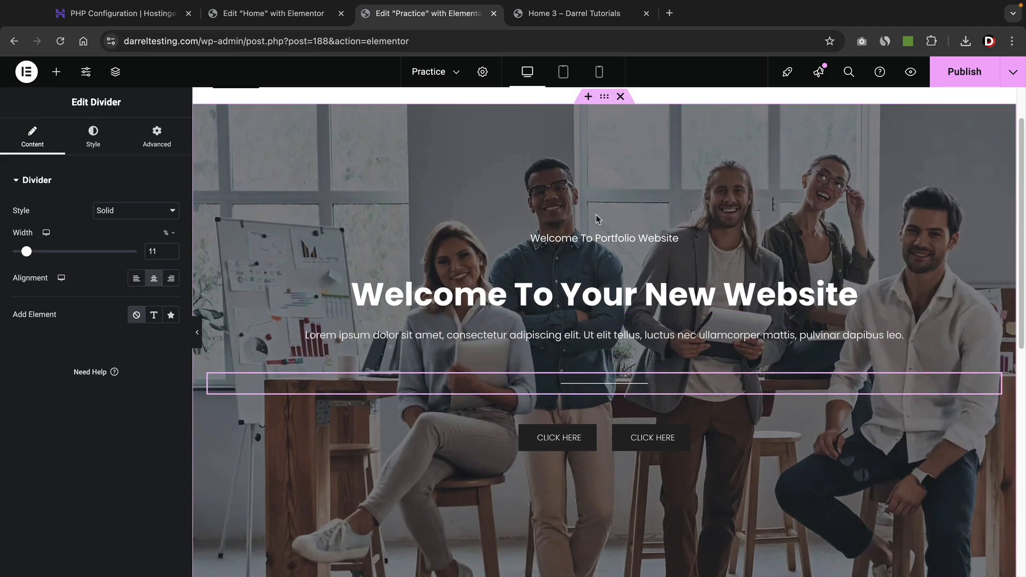
Compare other hero container alignment options, settling back on content centred both ways.
{"action": "left_click", "coordinate": [606, 102]}
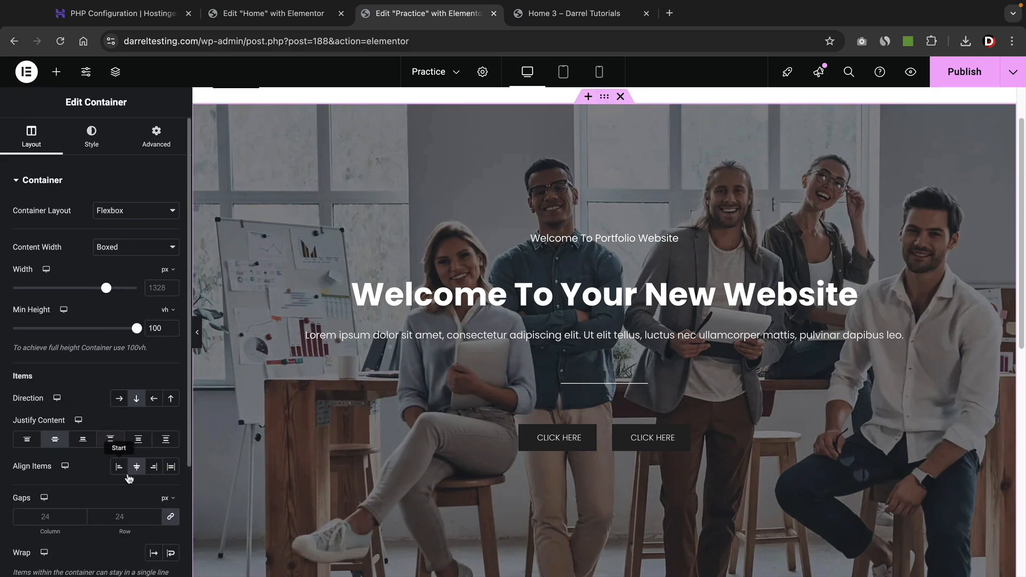
{"action": "left_click", "coordinate": [155, 467]}
{"action": "left_click", "coordinate": [171, 467]}
{"action": "left_click", "coordinate": [154, 467]}
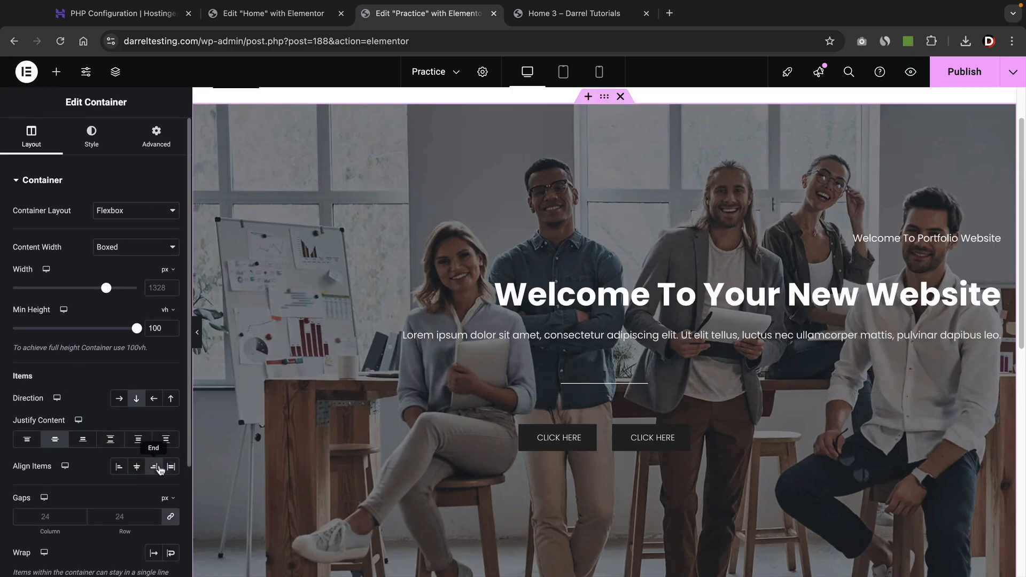
{"action": "left_click", "coordinate": [141, 468]}
{"action": "left_click", "coordinate": [138, 439]}
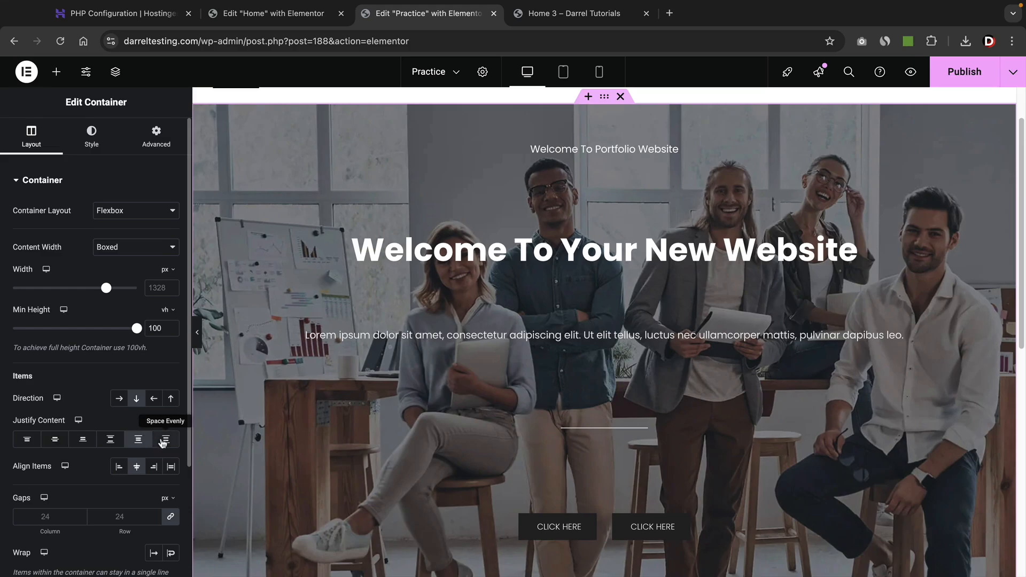
{"action": "left_click", "coordinate": [157, 441]}
{"action": "left_click", "coordinate": [138, 440]}
{"action": "left_click", "coordinate": [112, 440]}
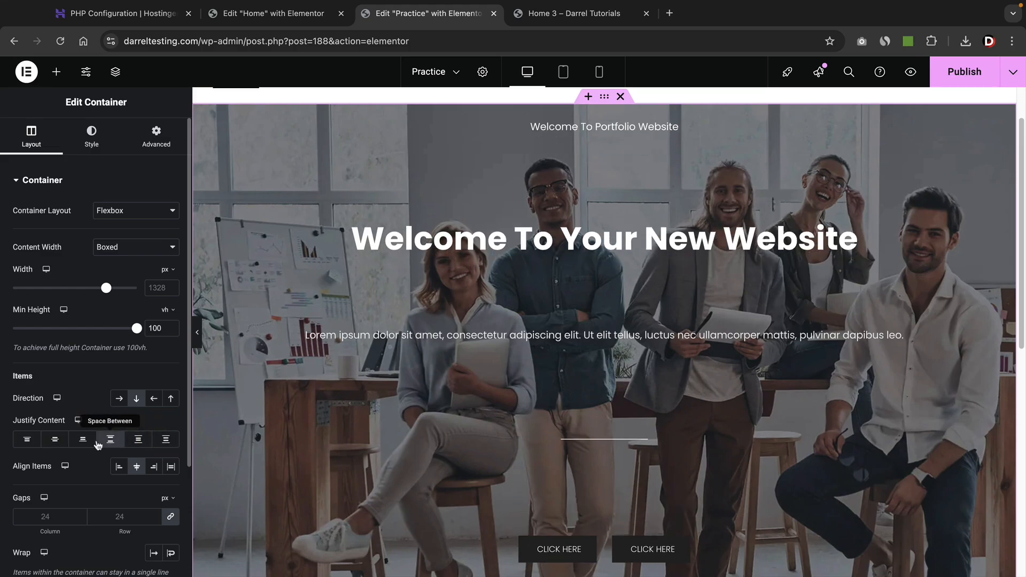
{"action": "left_click", "coordinate": [85, 441]}
{"action": "left_click", "coordinate": [54, 439]}
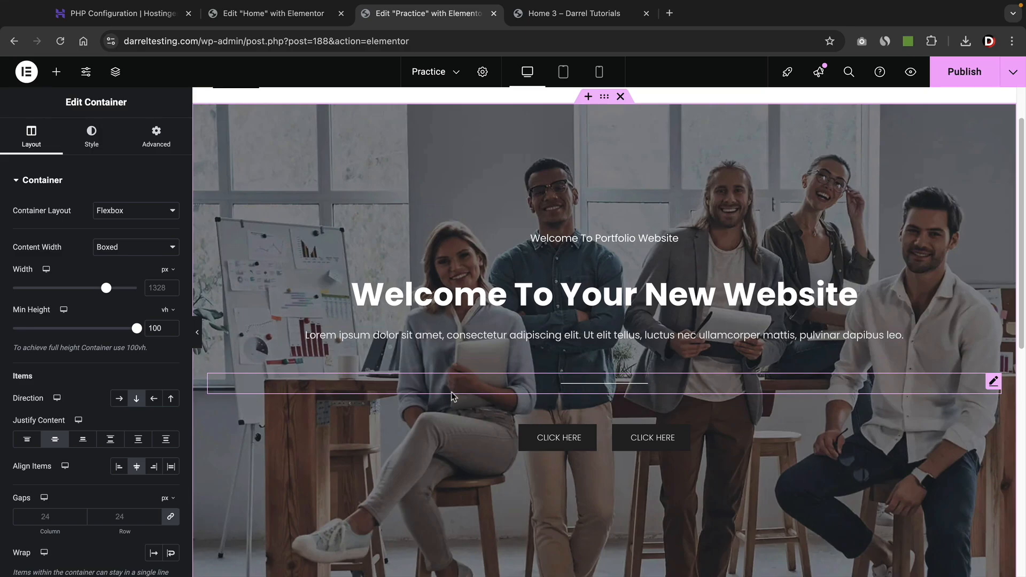
{"action": "scroll", "coordinate": [472, 396], "scroll_direction": "down", "scroll_amount": 1}
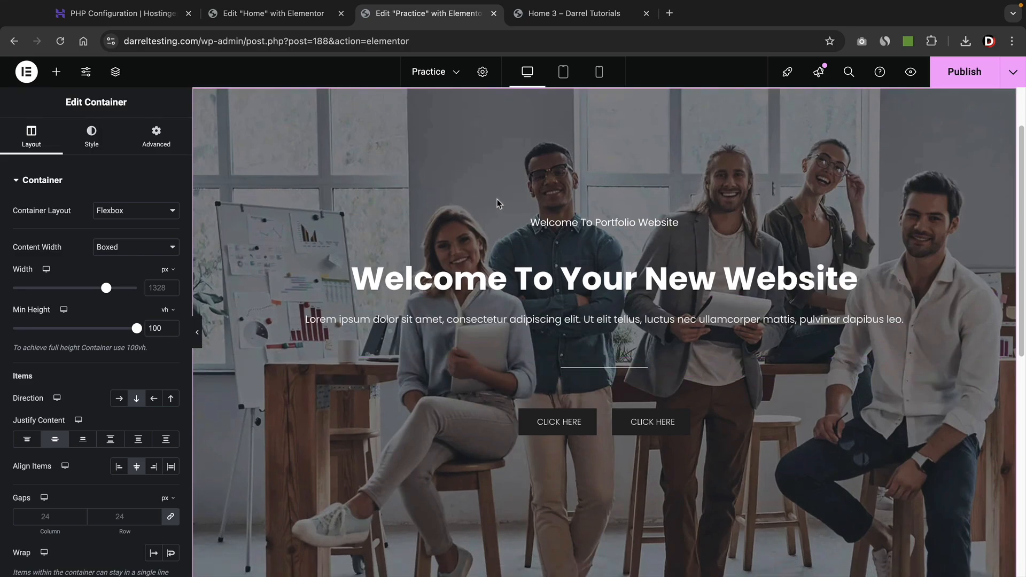
Review the live Home 3 headline, then go back to editing the Practice page.
{"action": "key", "text": "ctrl+Tab"}
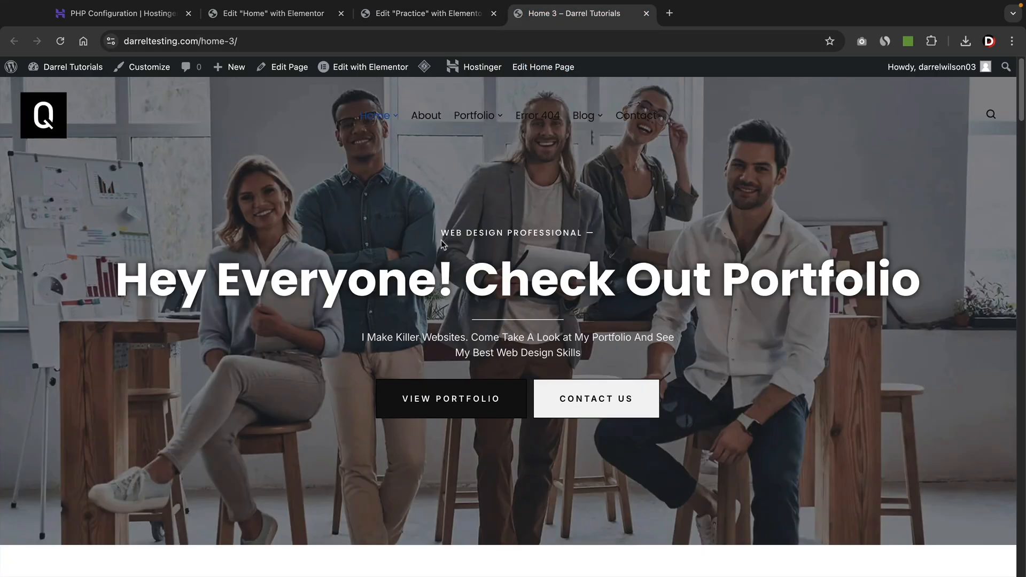
{"action": "left_click_drag", "start_coordinate": [130, 287], "coordinate": [901, 285]}
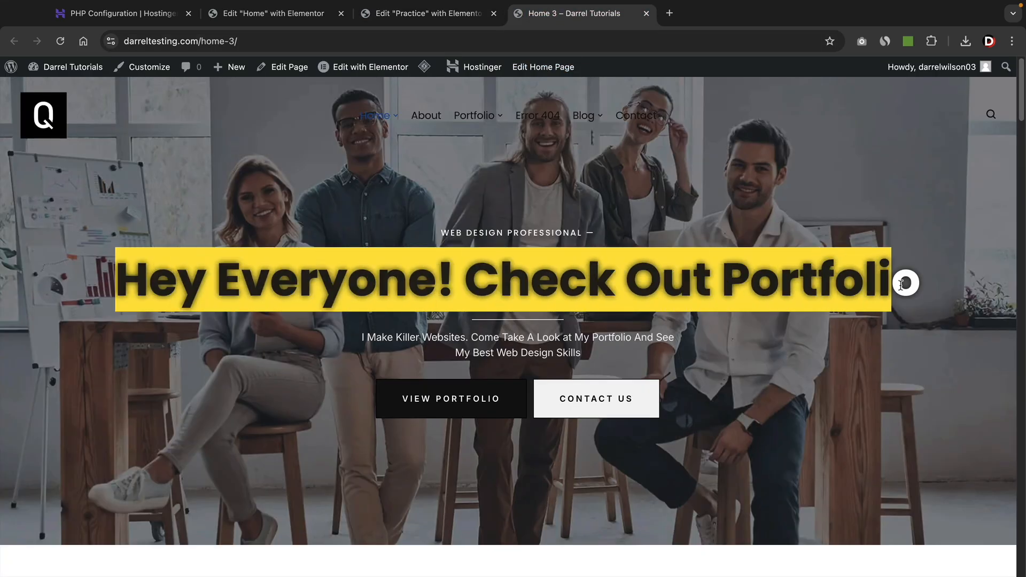
{"action": "left_click", "coordinate": [680, 340]}
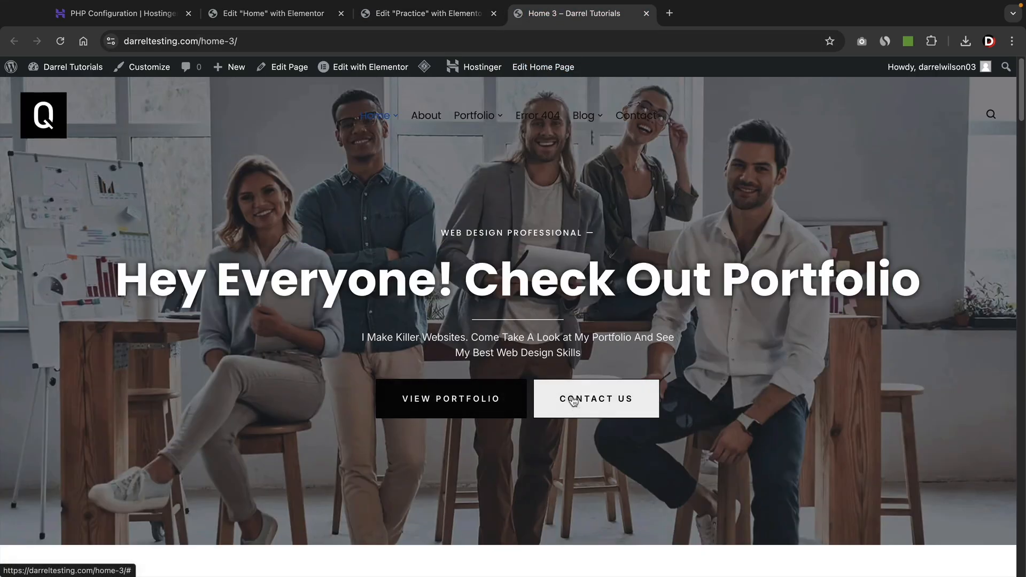
{"action": "left_click", "coordinate": [432, 23]}
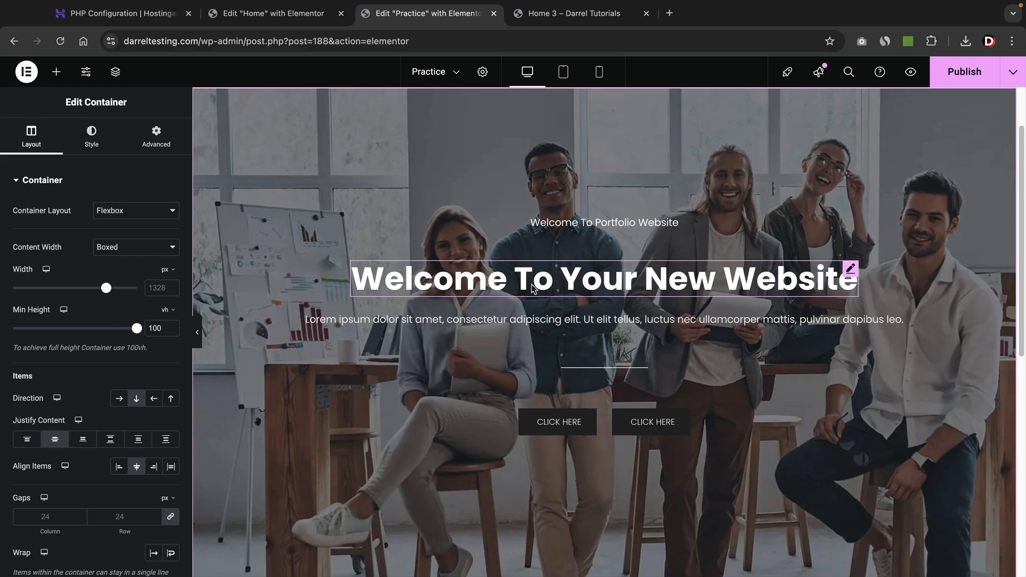
Add a new section below the hero using the Grid layout with a 3x2 structure.
{"action": "scroll", "coordinate": [535, 289], "scroll_direction": "down", "scroll_amount": 10}
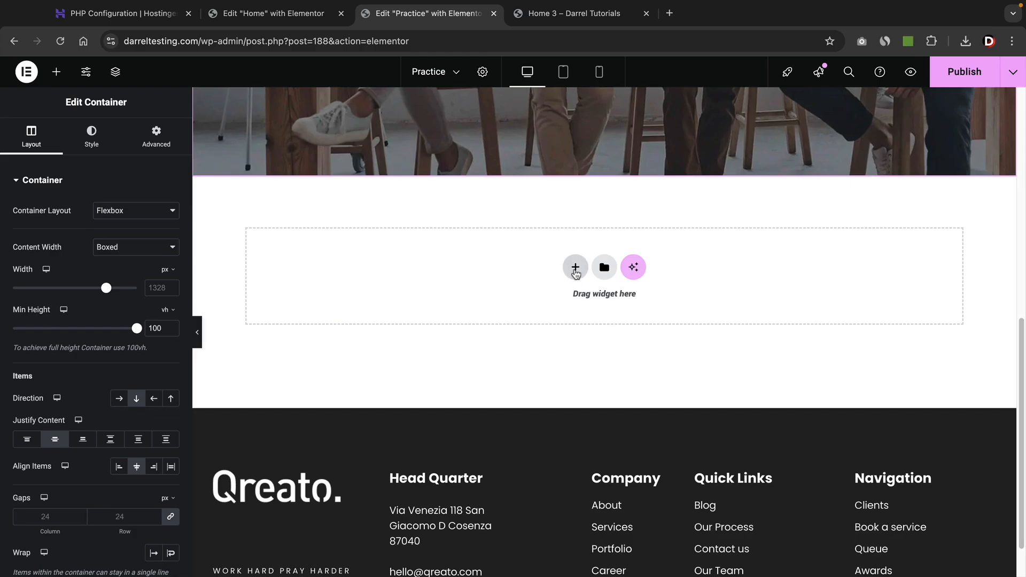
{"action": "left_click", "coordinate": [574, 268]}
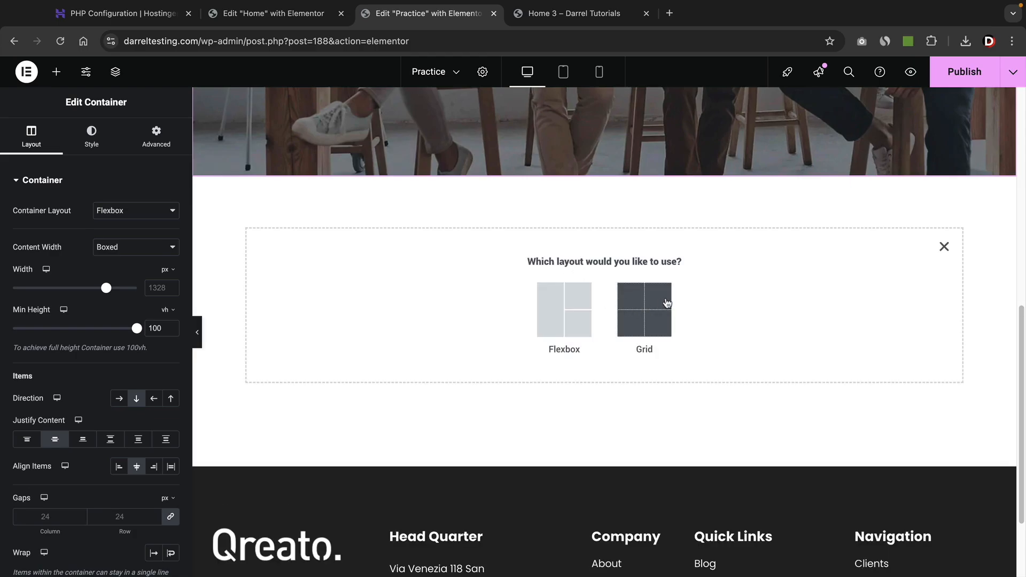
{"action": "left_click", "coordinate": [654, 300]}
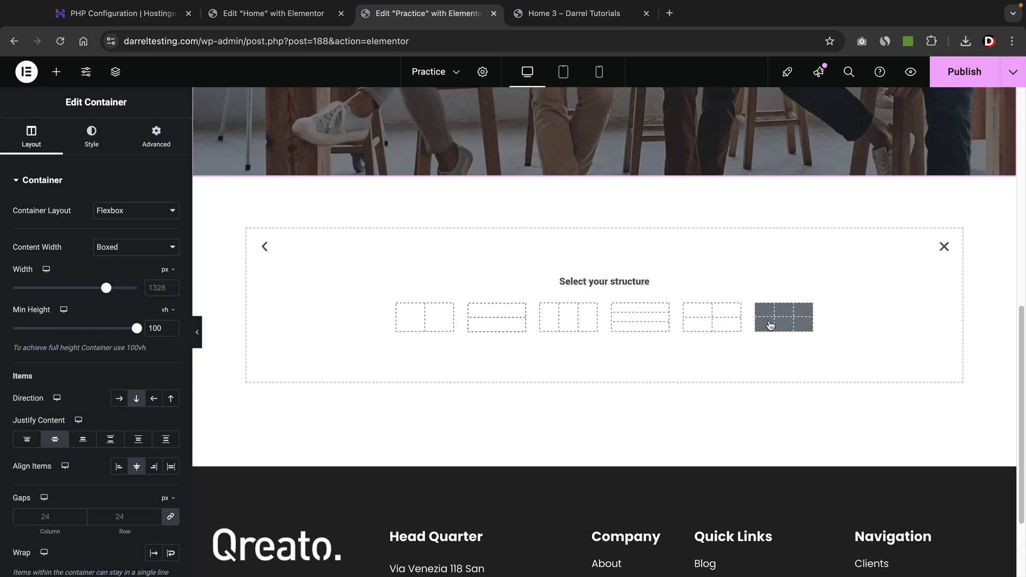
{"action": "scroll", "coordinate": [769, 324], "scroll_direction": "down", "scroll_amount": 1}
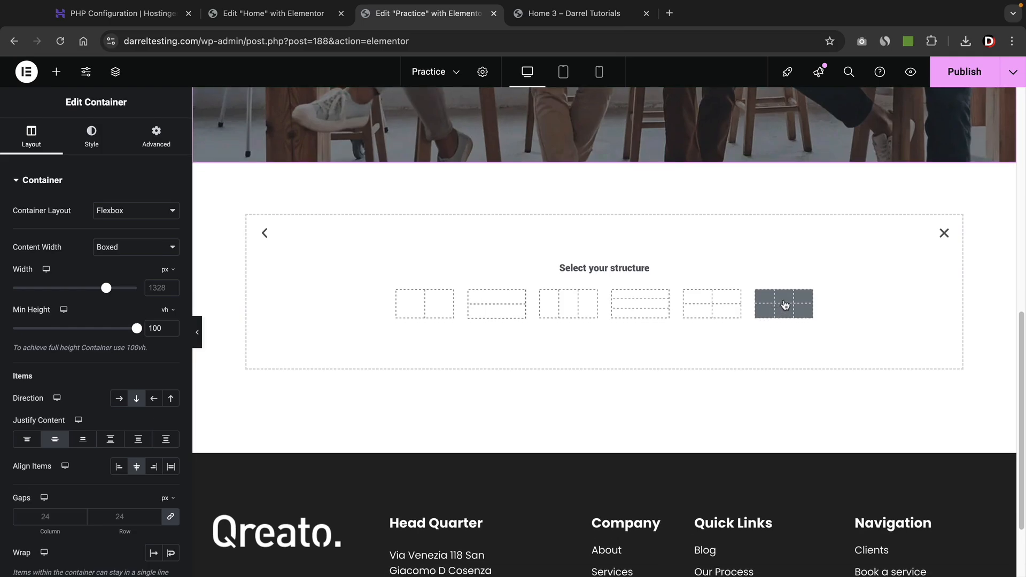
{"action": "left_click", "coordinate": [785, 305]}
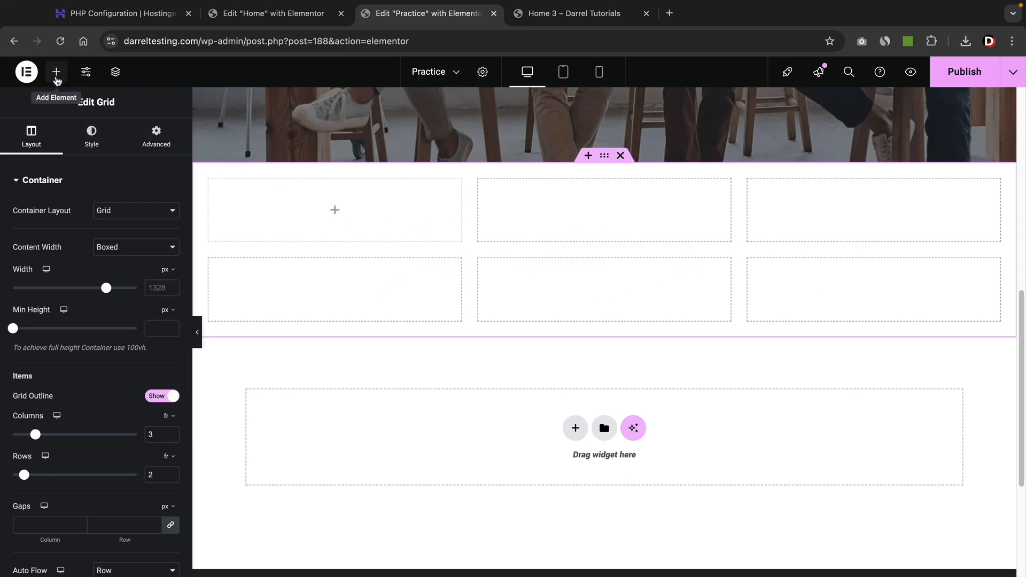
Place a container with an Image widget in the first grid cell and insert the gift-box photo.
{"action": "left_click", "coordinate": [56, 72]}
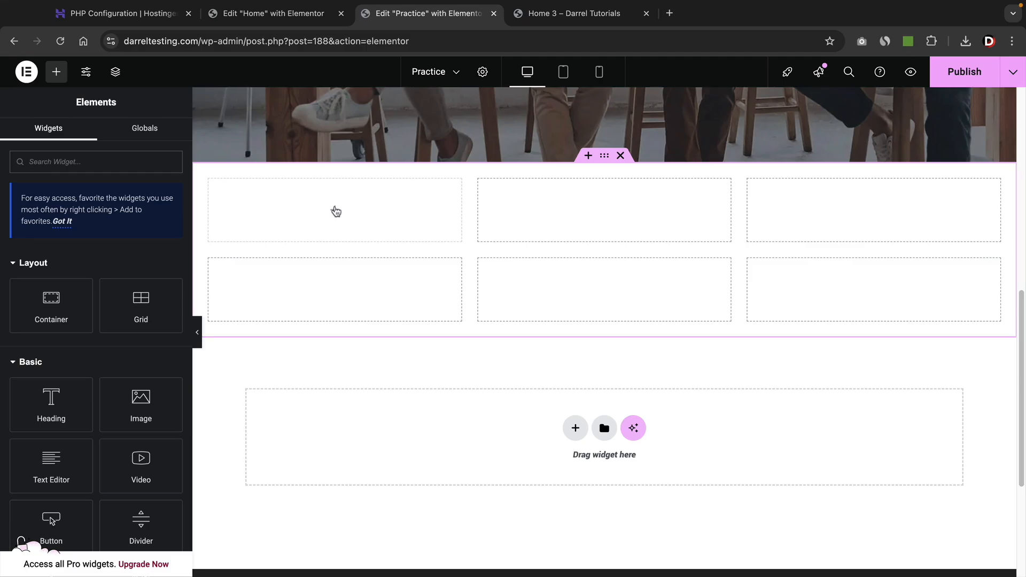
{"action": "left_click", "coordinate": [335, 210]}
{"action": "left_click_drag", "start_coordinate": [51, 302], "coordinate": [306, 214]}
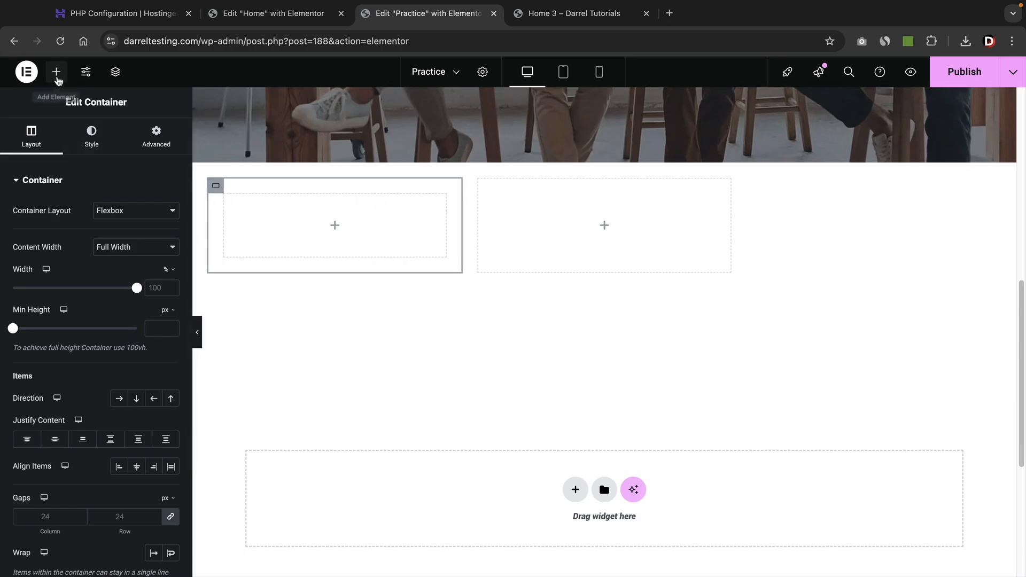
{"action": "left_click", "coordinate": [56, 71]}
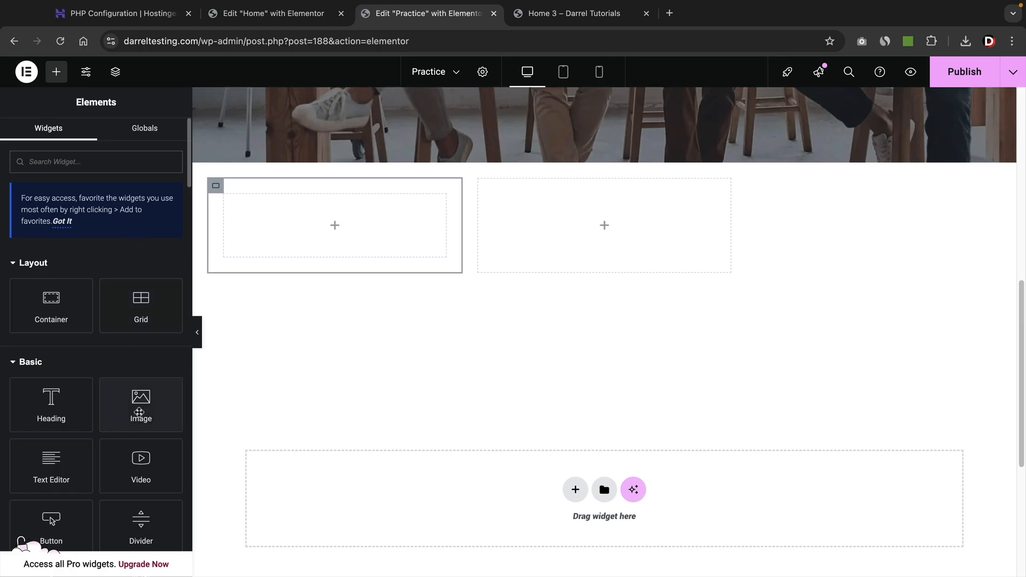
{"action": "left_click_drag", "start_coordinate": [140, 409], "coordinate": [305, 252]}
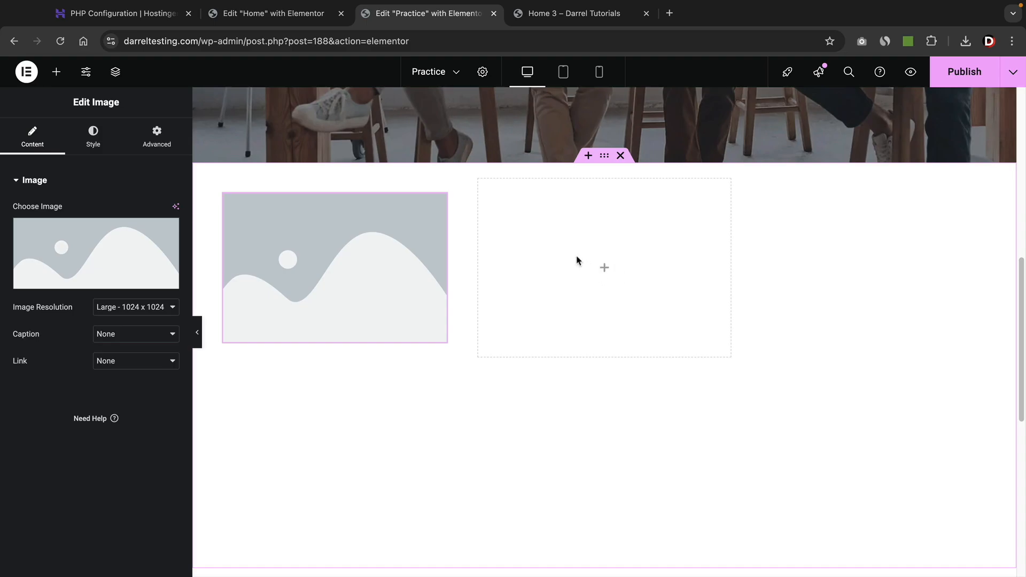
{"action": "left_click", "coordinate": [121, 252]}
{"action": "left_click", "coordinate": [56, 71]}
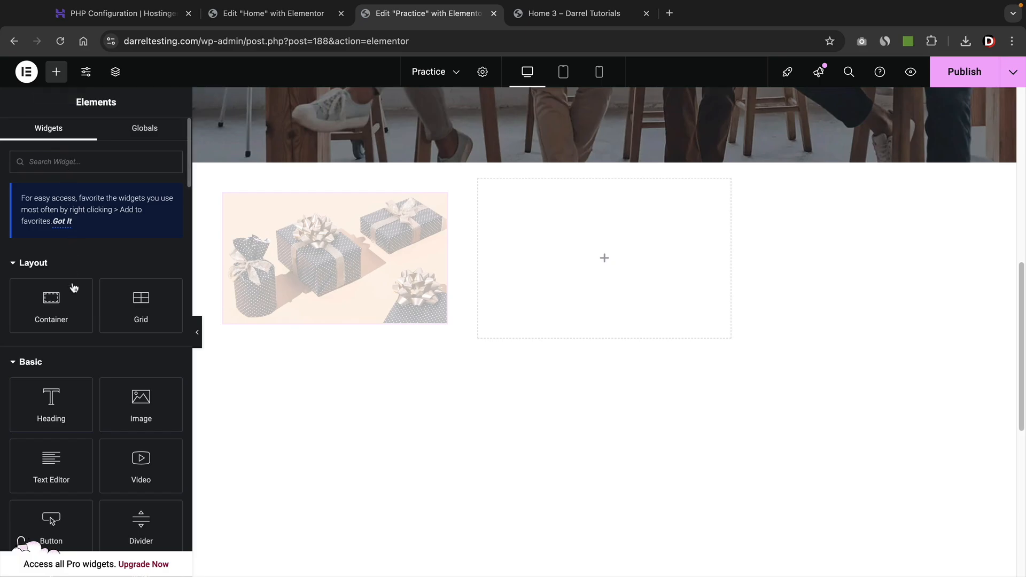
Drop Image widgets into the remaining grid cells for the interior photos, then select the grid.
{"action": "left_click_drag", "start_coordinate": [143, 406], "coordinate": [528, 274]}
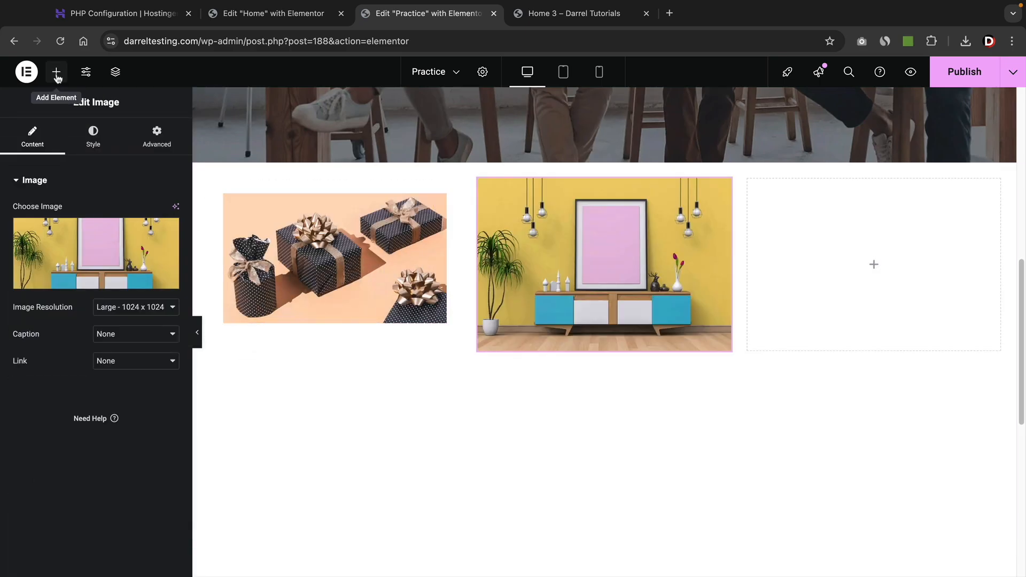
{"action": "left_click", "coordinate": [56, 72]}
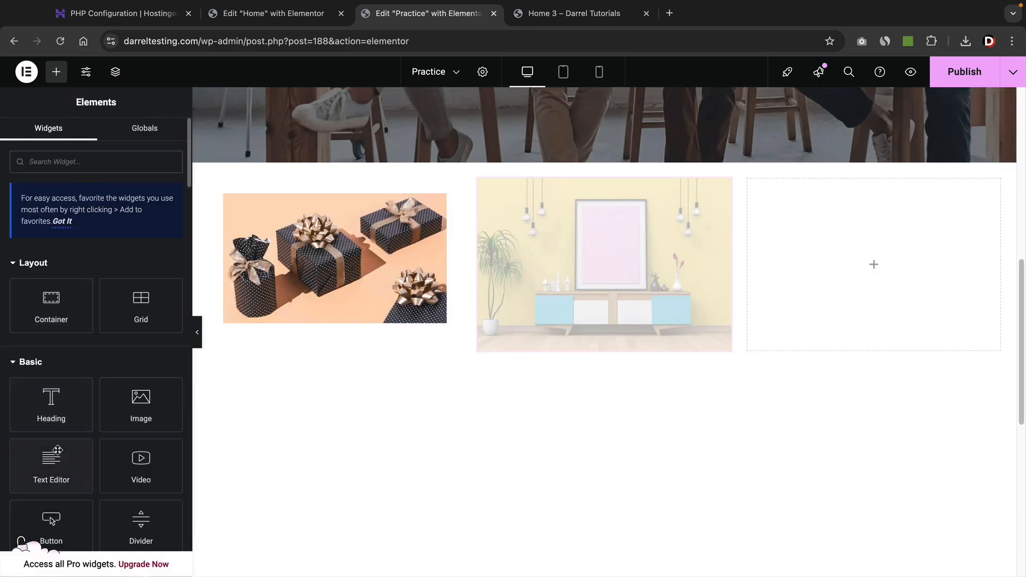
{"action": "left_click_drag", "start_coordinate": [138, 409], "coordinate": [804, 282]}
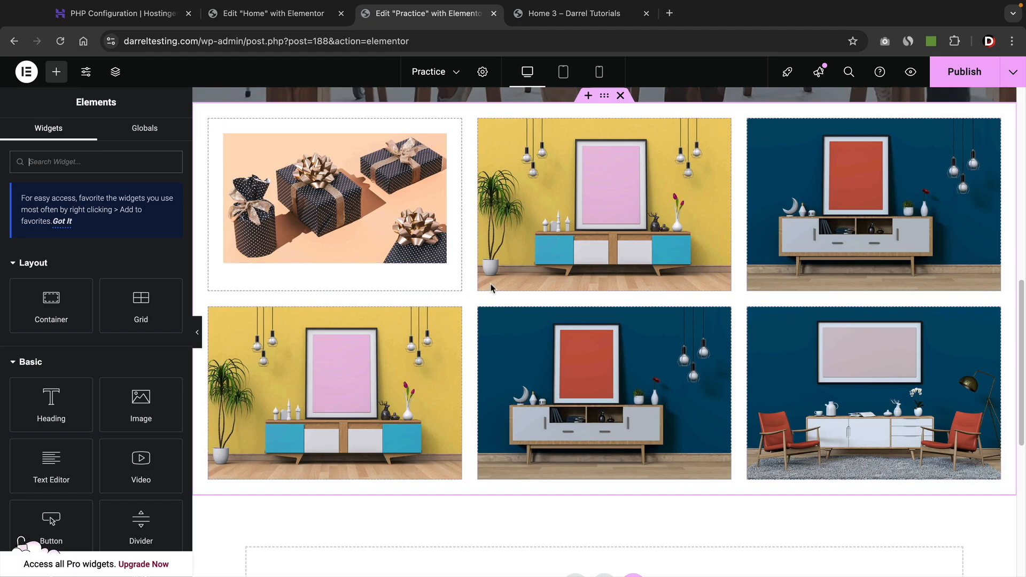
{"action": "left_click", "coordinate": [604, 97]}
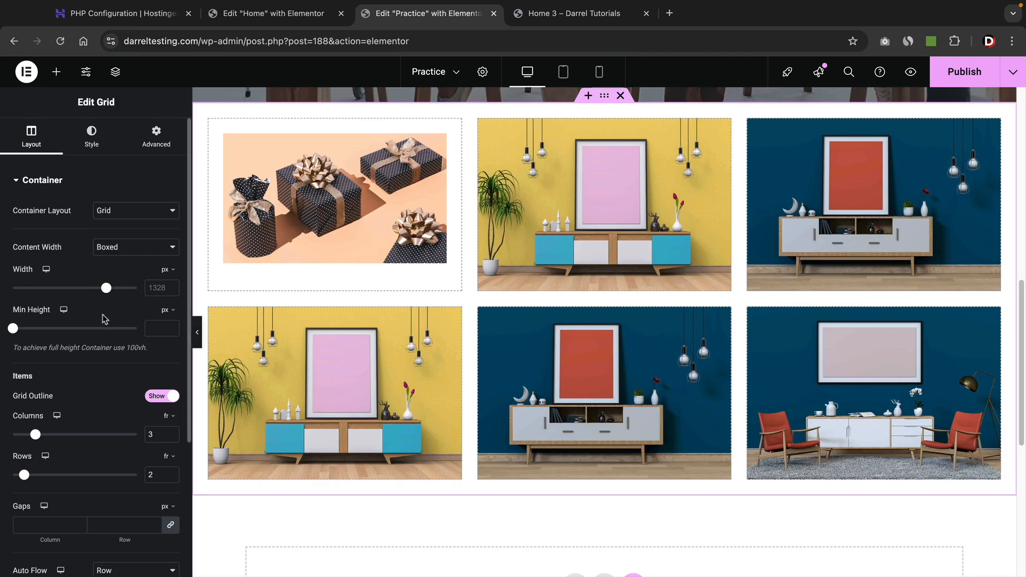
Make the grid 1288 px wide with 491 px minimum height, keep 3 columns by 2 rows, and set gaps to 0.
{"action": "mouse_move", "coordinate": [106, 288]}
{"action": "left_mouse_down"}
{"action": "mouse_move", "coordinate": [68, 293]}
{"action": "mouse_move", "coordinate": [101, 294]}
{"action": "left_mouse_up"}
{"action": "left_click_drag", "start_coordinate": [16, 331], "coordinate": [55, 331]}
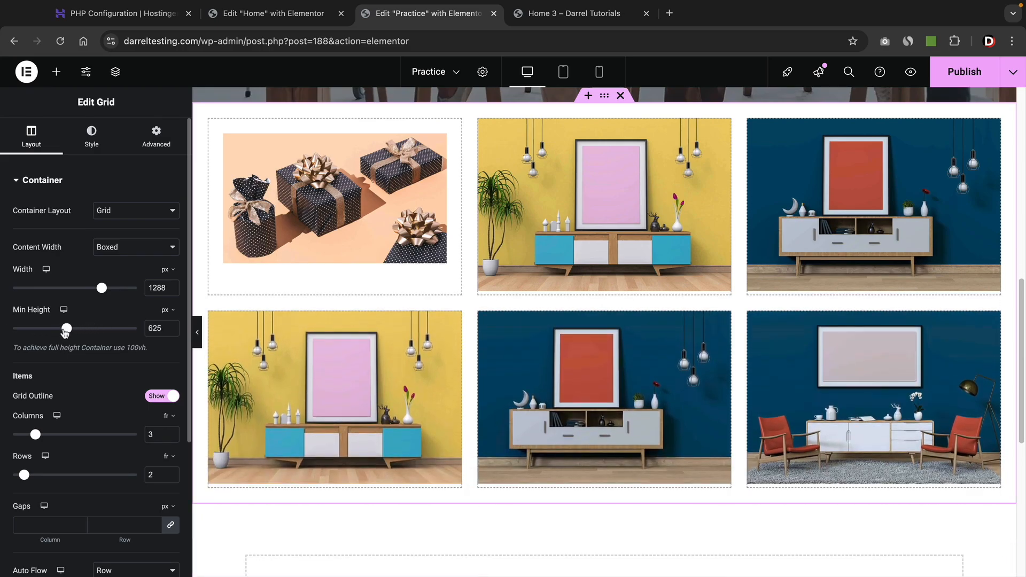
{"action": "scroll", "coordinate": [62, 394], "scroll_direction": "down", "scroll_amount": 1}
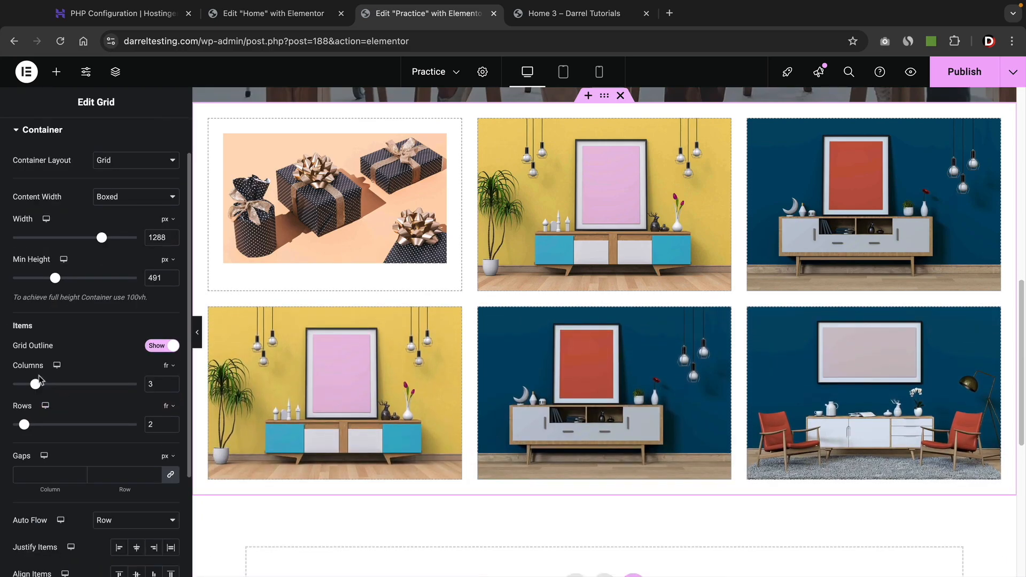
{"action": "left_click_drag", "start_coordinate": [35, 384], "coordinate": [47, 384]}
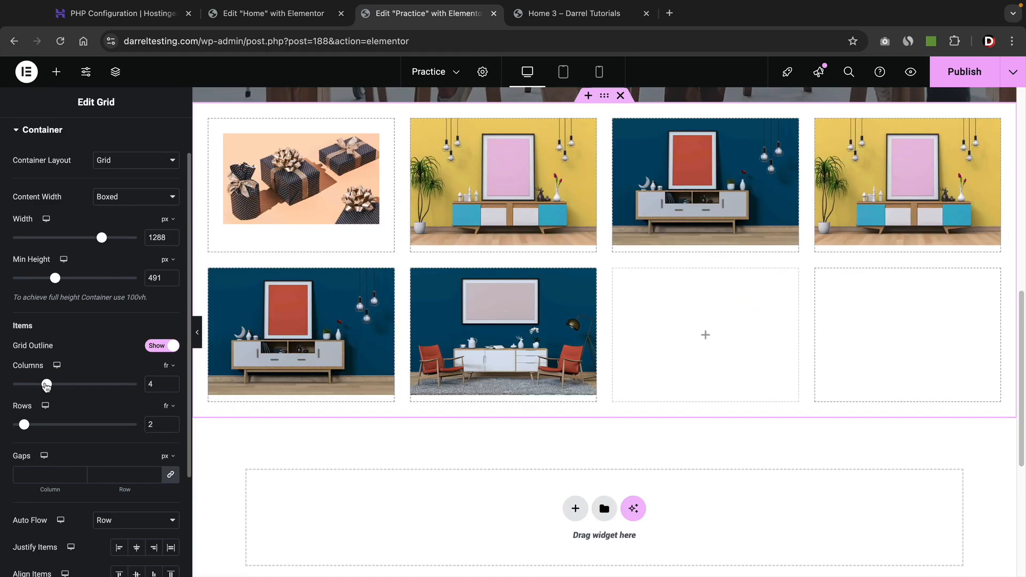
{"action": "left_click_drag", "start_coordinate": [48, 385], "coordinate": [35, 384]}
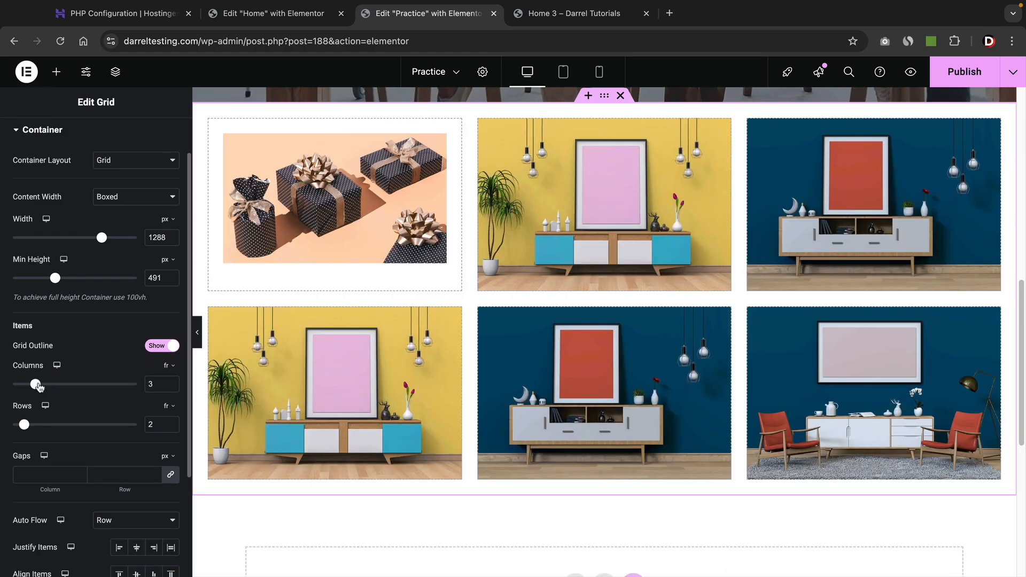
{"action": "left_click_drag", "start_coordinate": [32, 429], "coordinate": [38, 427]}
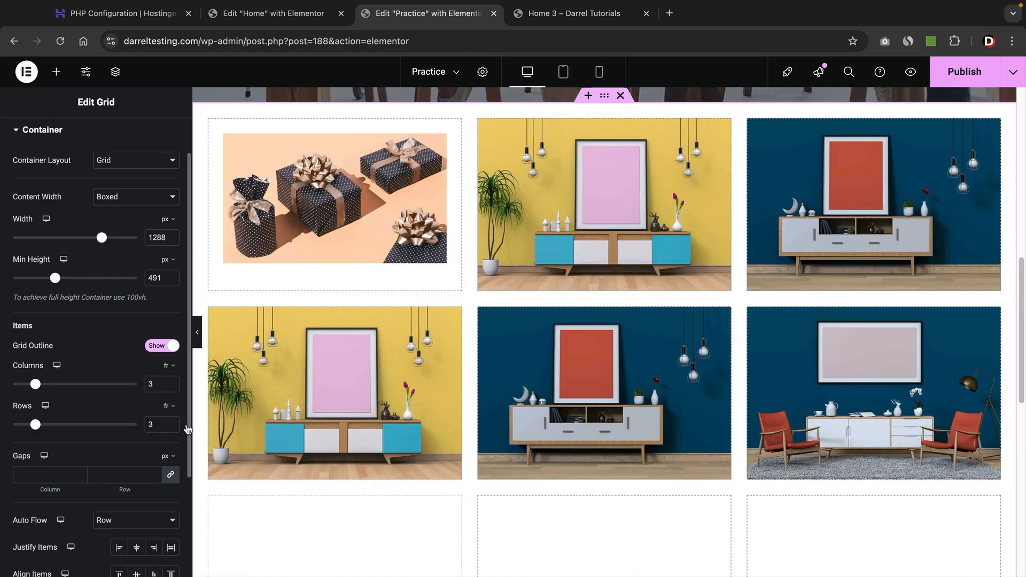
{"action": "scroll", "coordinate": [248, 426], "scroll_direction": "down", "scroll_amount": 3}
{"action": "scroll", "coordinate": [265, 430], "scroll_direction": "down", "scroll_amount": 1}
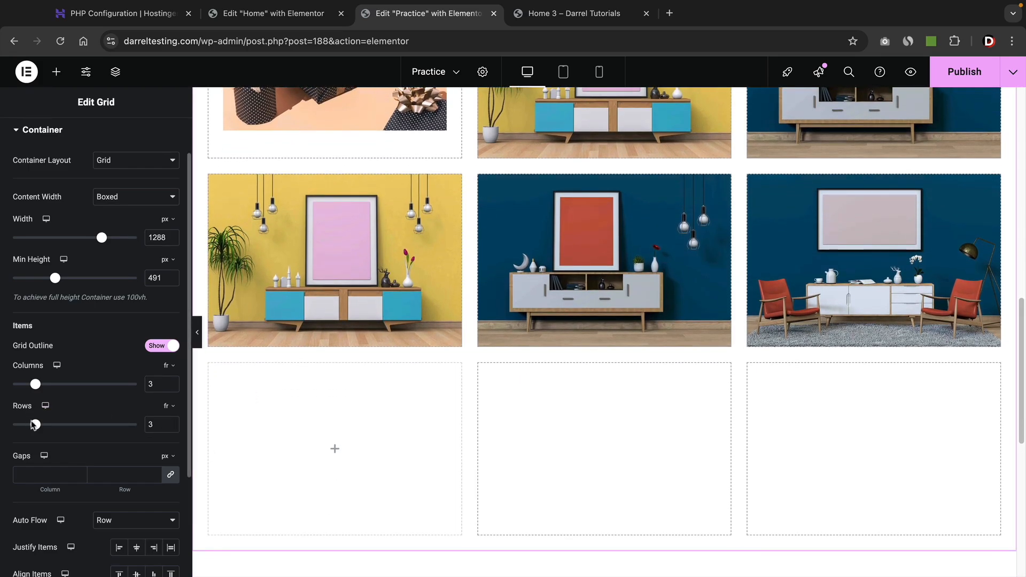
{"action": "left_click_drag", "start_coordinate": [33, 425], "coordinate": [24, 425]}
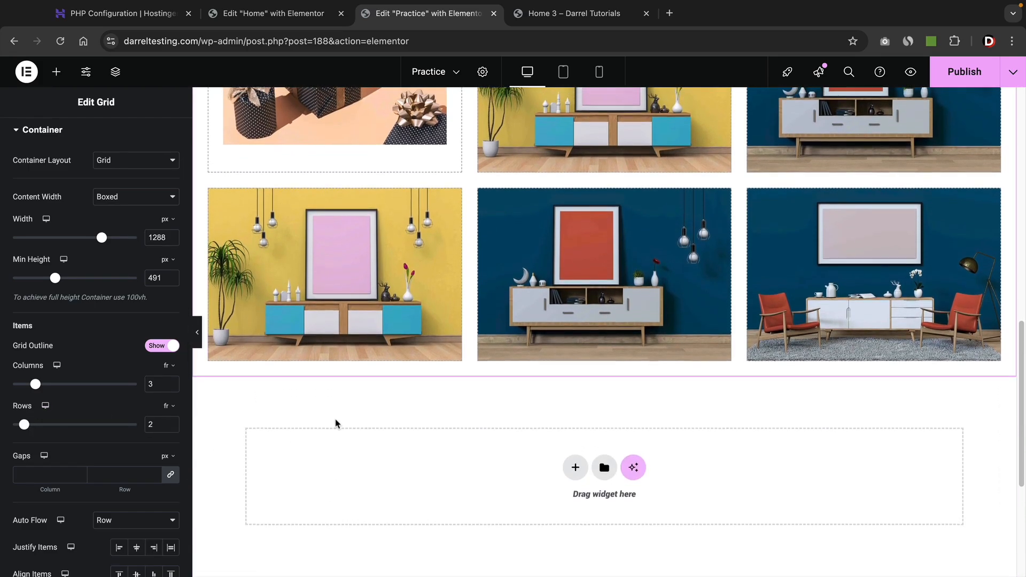
{"action": "scroll", "coordinate": [337, 421], "scroll_direction": "up", "scroll_amount": 3}
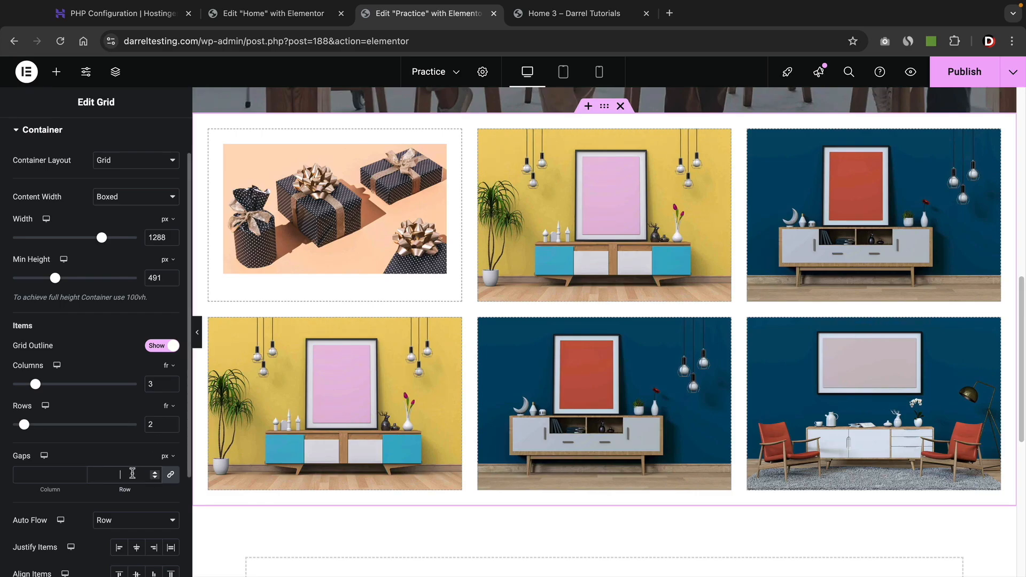
{"action": "type", "text": "0"}
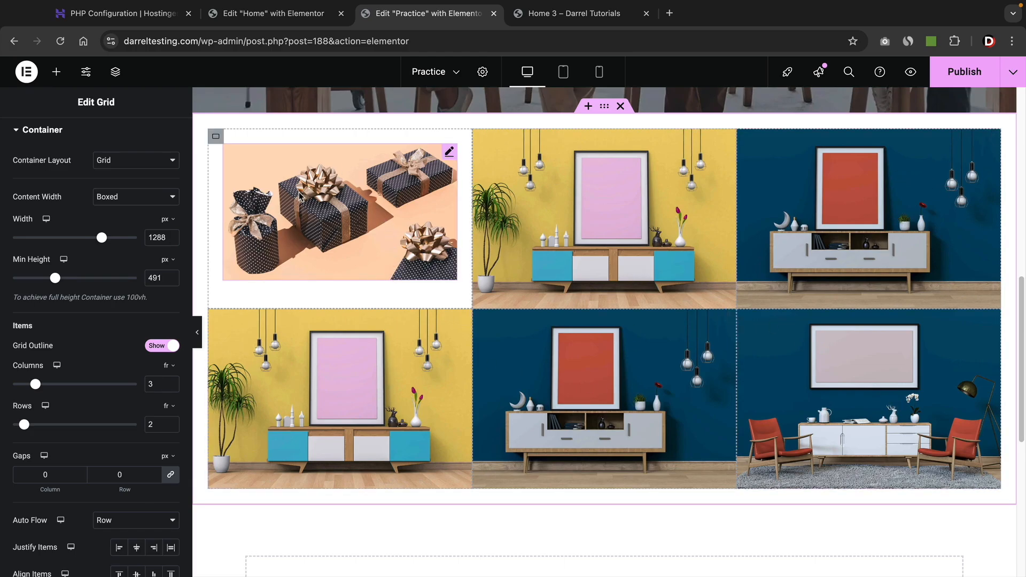
Give the gift photo's container a 268 px minimum height and switch its layout from Flexbox to Grid.
{"action": "left_click", "coordinate": [216, 137]}
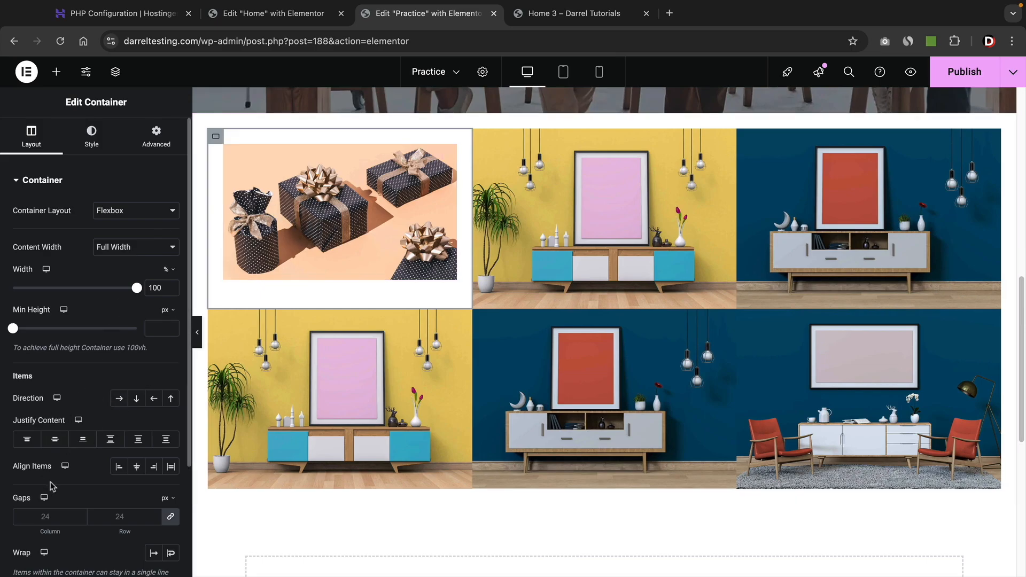
{"action": "mouse_move", "coordinate": [136, 289]}
{"action": "left_mouse_down"}
{"action": "mouse_move", "coordinate": [91, 291]}
{"action": "mouse_move", "coordinate": [115, 292]}
{"action": "left_mouse_up"}
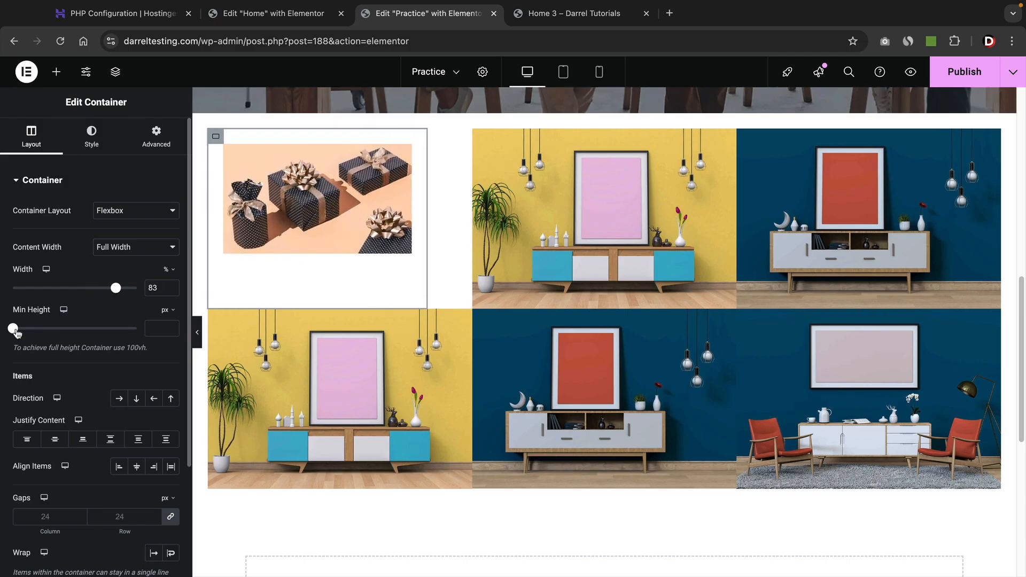
{"action": "left_click_drag", "start_coordinate": [15, 332], "coordinate": [36, 331]}
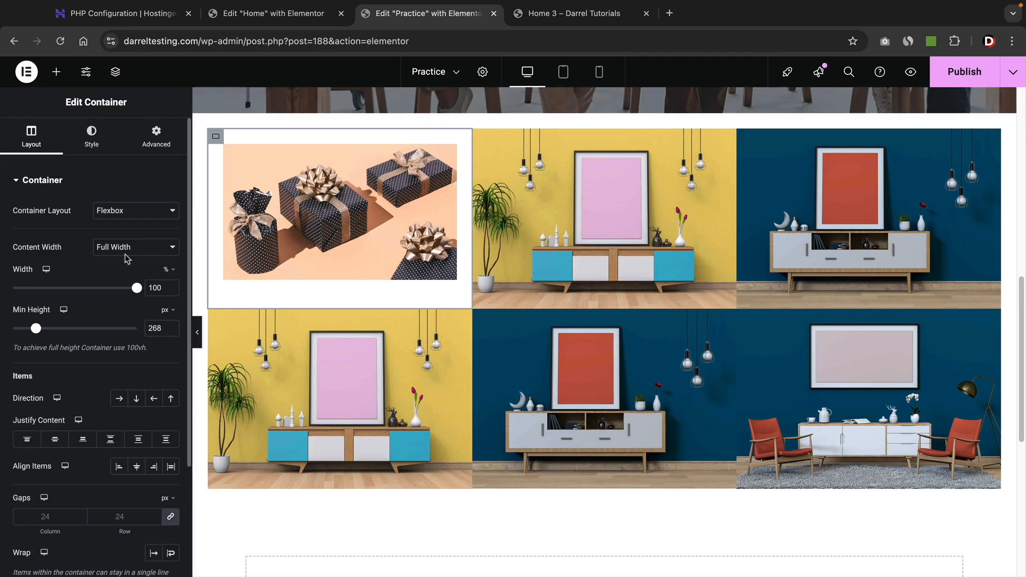
{"action": "left_click", "coordinate": [119, 211]}
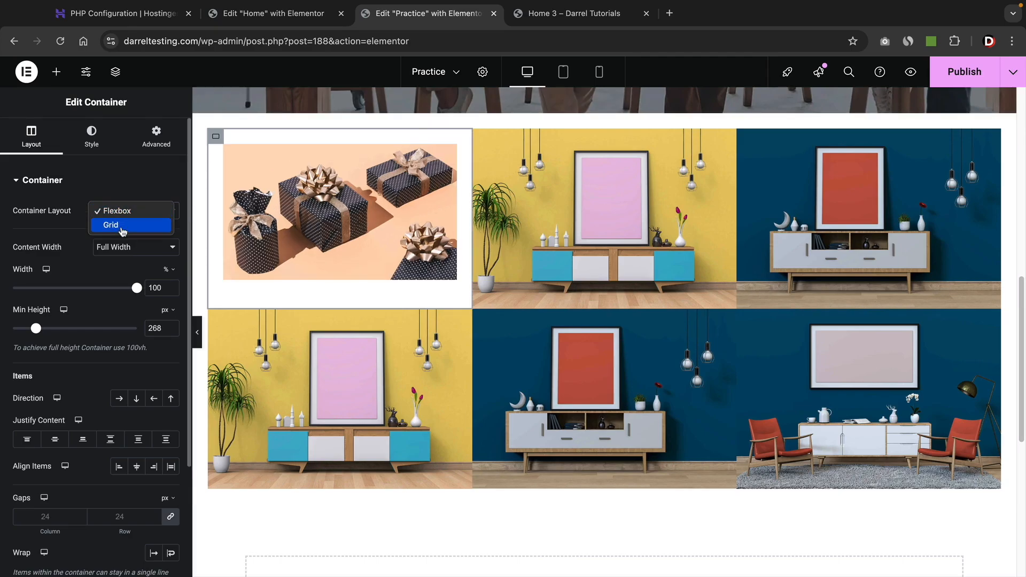
{"action": "left_click", "coordinate": [122, 225]}
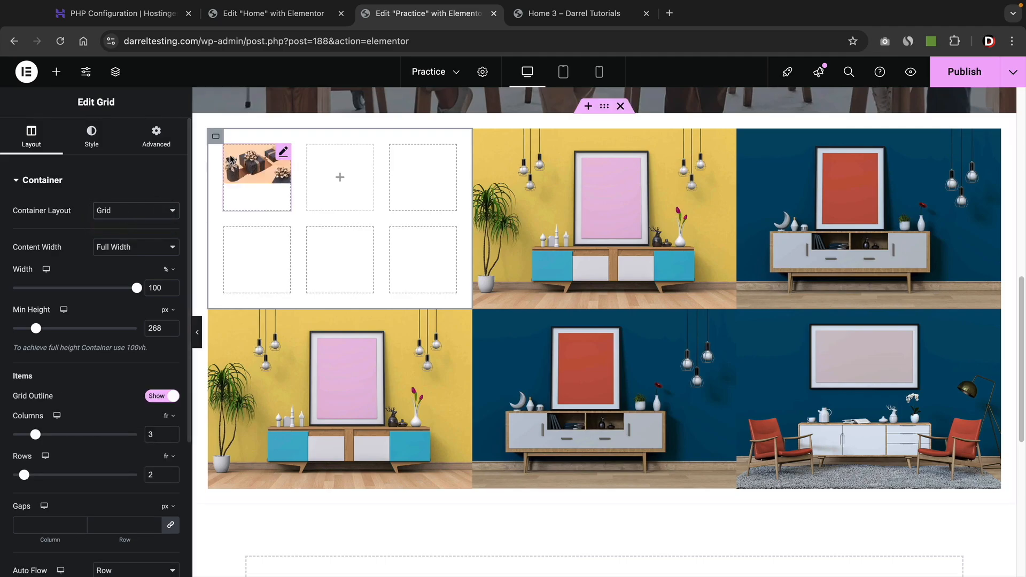
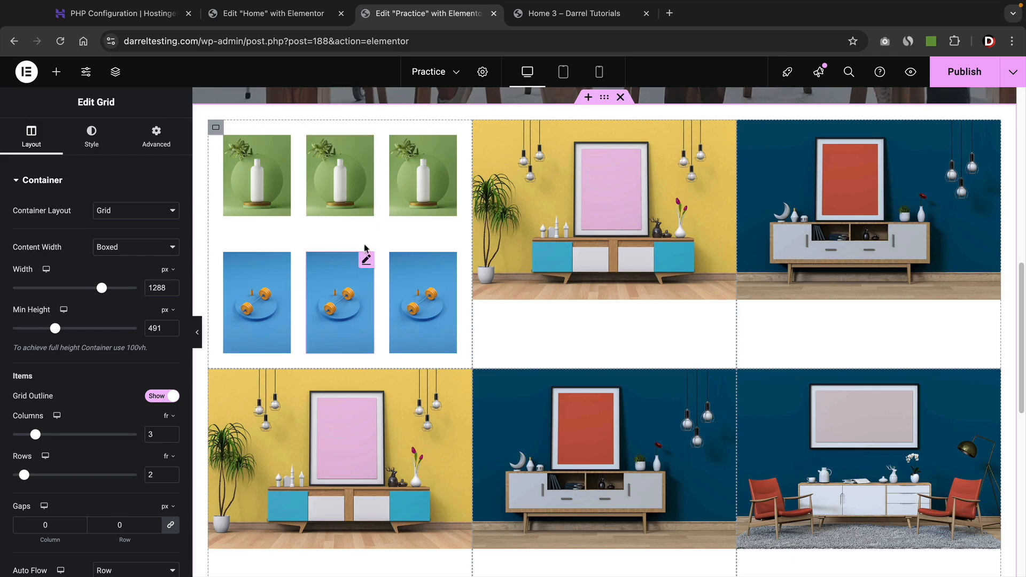
Try centre and bottom vertical alignment for the grid images, then return them to top.
{"action": "scroll", "coordinate": [107, 420], "scroll_direction": "down", "scroll_amount": 3}
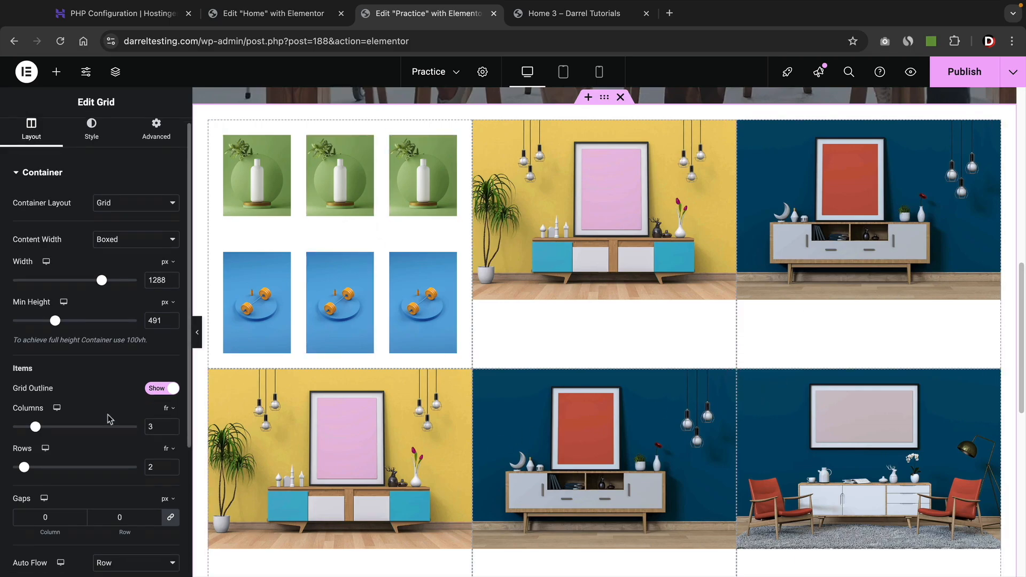
{"action": "left_click", "coordinate": [136, 518]}
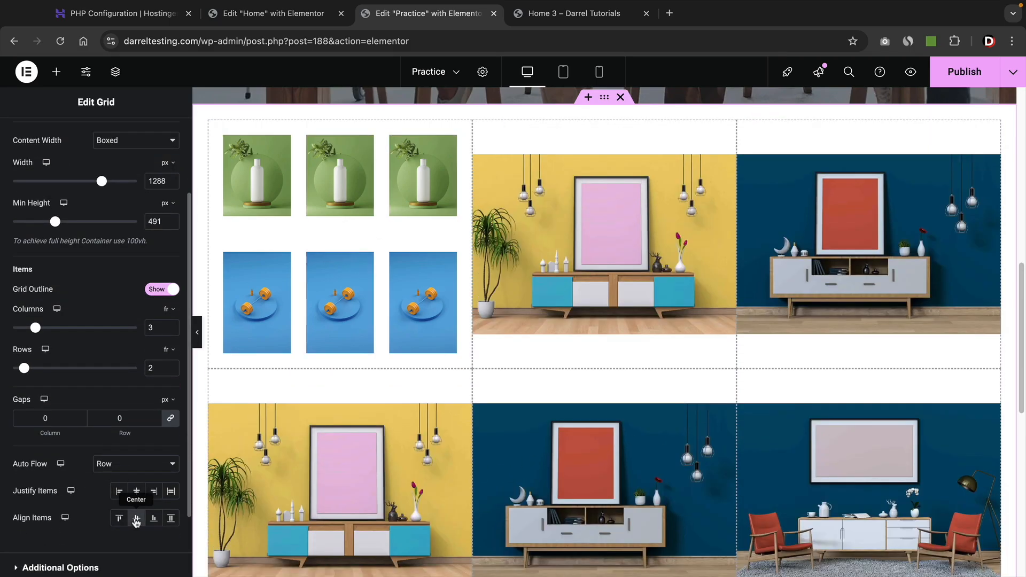
{"action": "left_click", "coordinate": [153, 518]}
{"action": "left_click", "coordinate": [171, 522]}
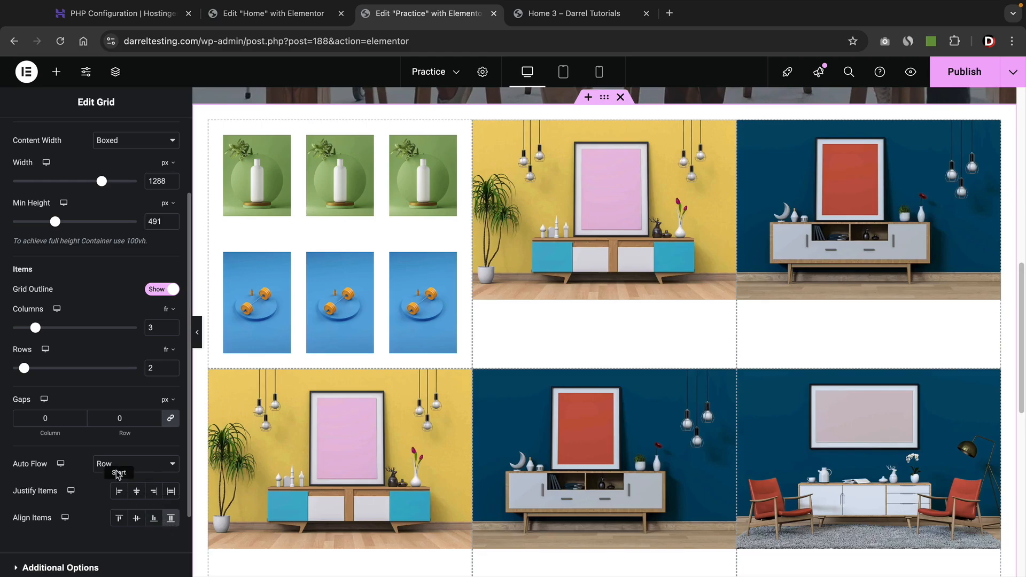
{"action": "scroll", "coordinate": [94, 388], "scroll_direction": "up", "scroll_amount": 1}
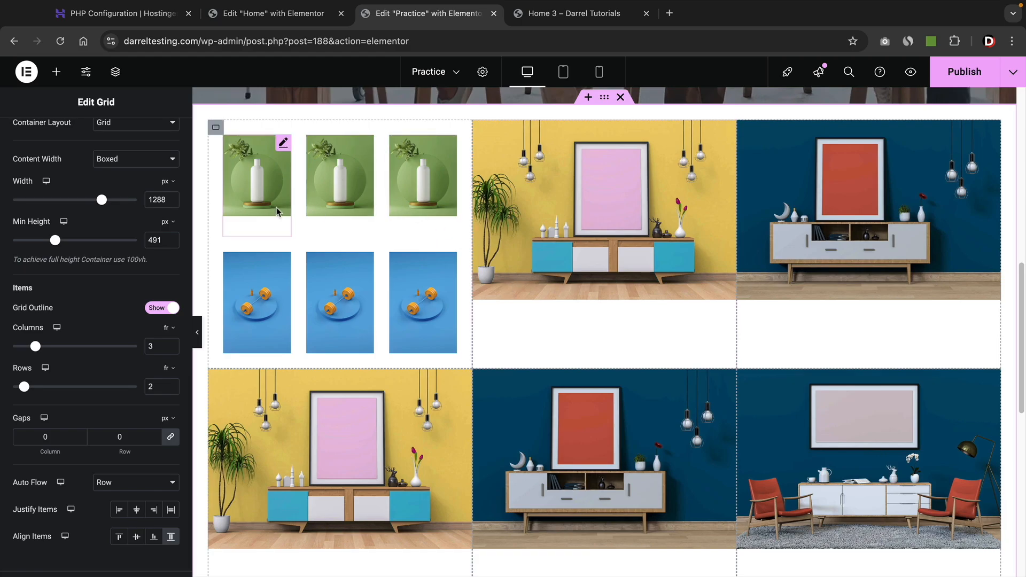
Delete the inner green-and-blue photo grid and drop an Image widget into the emptied cell.
{"action": "right_click", "coordinate": [216, 132]}
{"action": "left_click", "coordinate": [264, 465]}
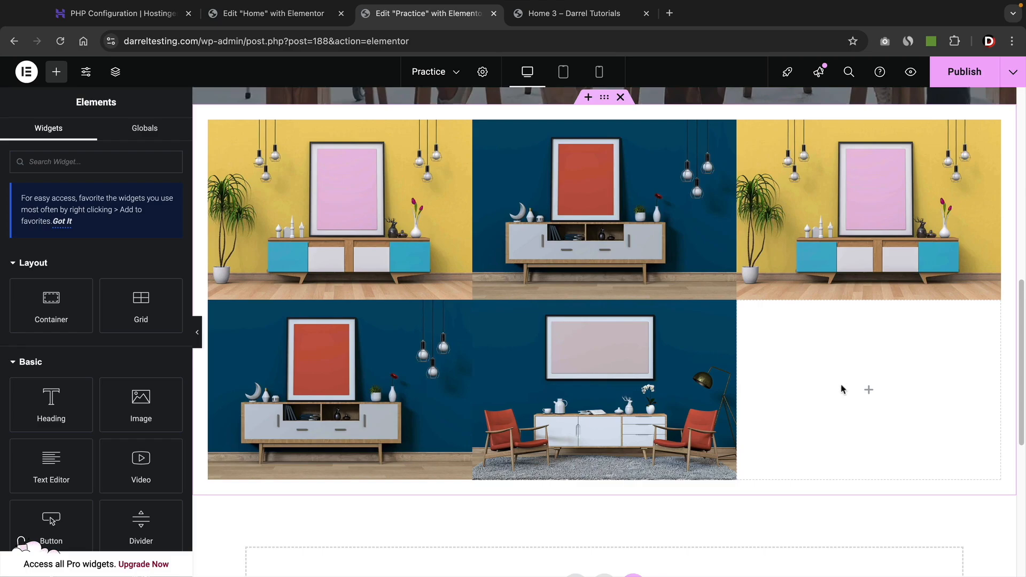
{"action": "left_click_drag", "start_coordinate": [141, 411], "coordinate": [797, 400]}
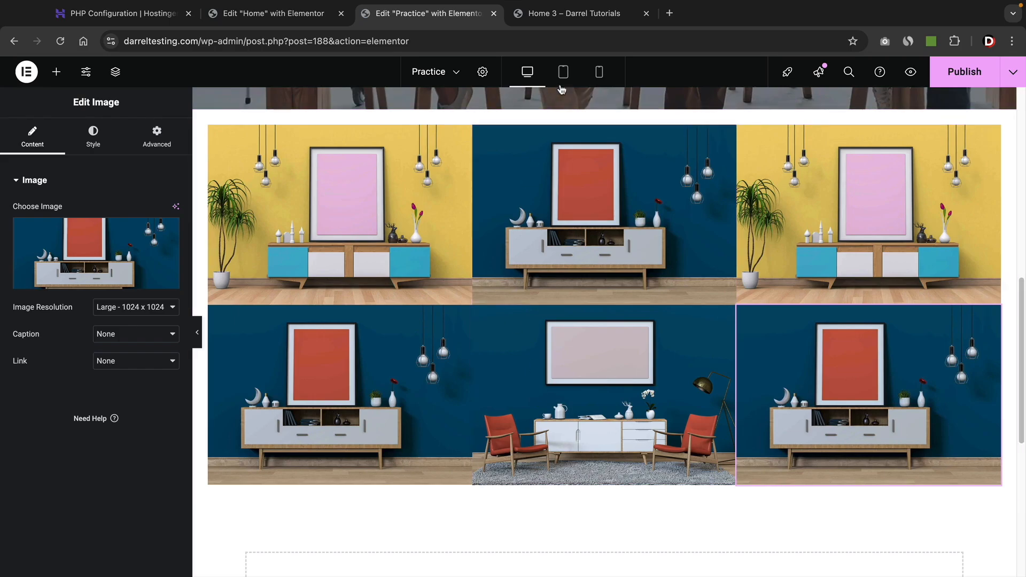
Give the selected grid a Classic background colour of black (#000000).
{"action": "left_click", "coordinate": [603, 103]}
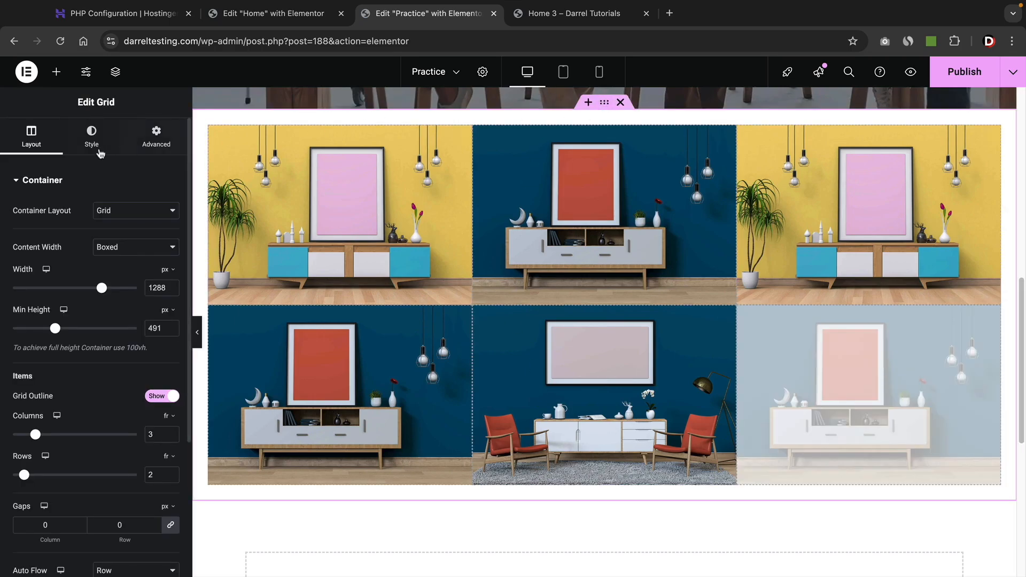
{"action": "left_click", "coordinate": [91, 147]}
{"action": "left_click", "coordinate": [119, 237]}
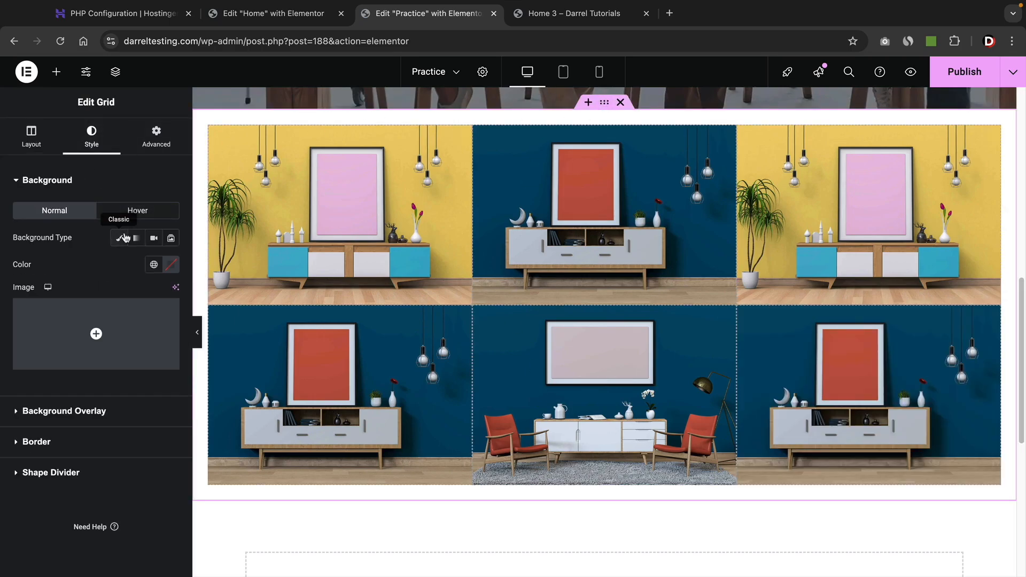
{"action": "left_click", "coordinate": [169, 267]}
{"action": "left_click_drag", "start_coordinate": [131, 347], "coordinate": [56, 421]}
{"action": "left_click", "coordinate": [25, 503]}
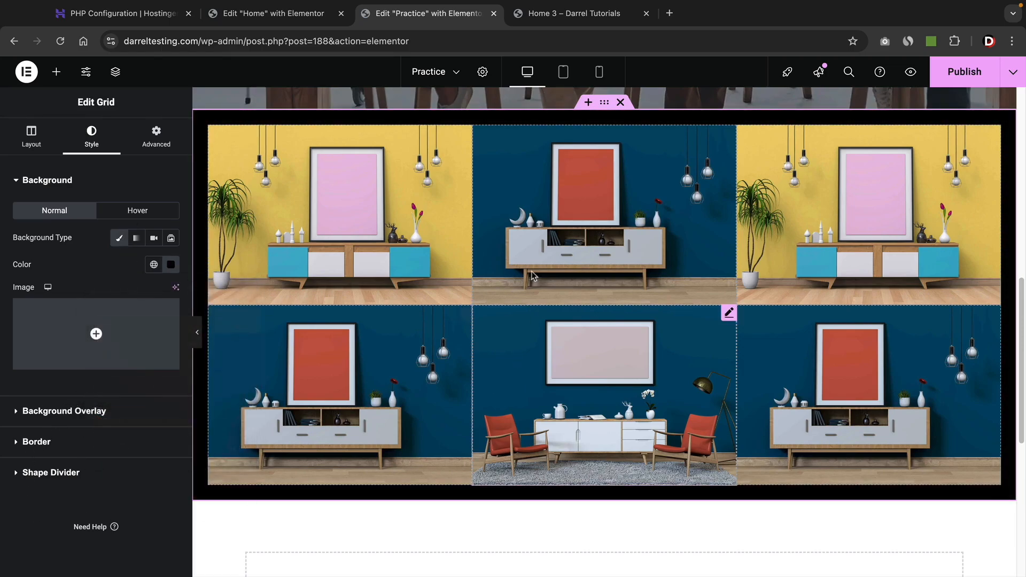
Try 0 padding on the grid under Advanced, then clear it back to the default.
{"action": "left_click", "coordinate": [164, 143]}
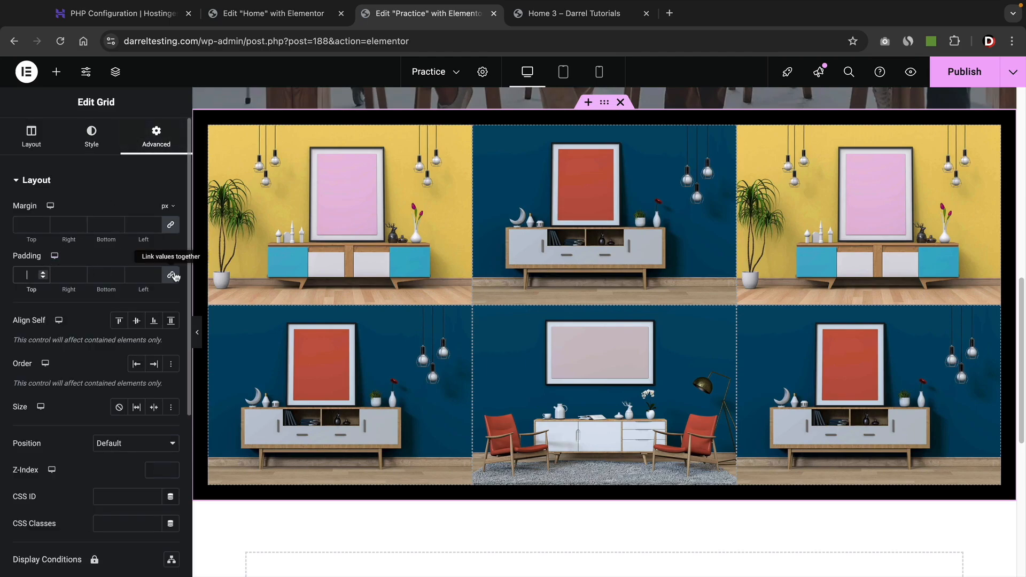
{"action": "type", "text": "0"}
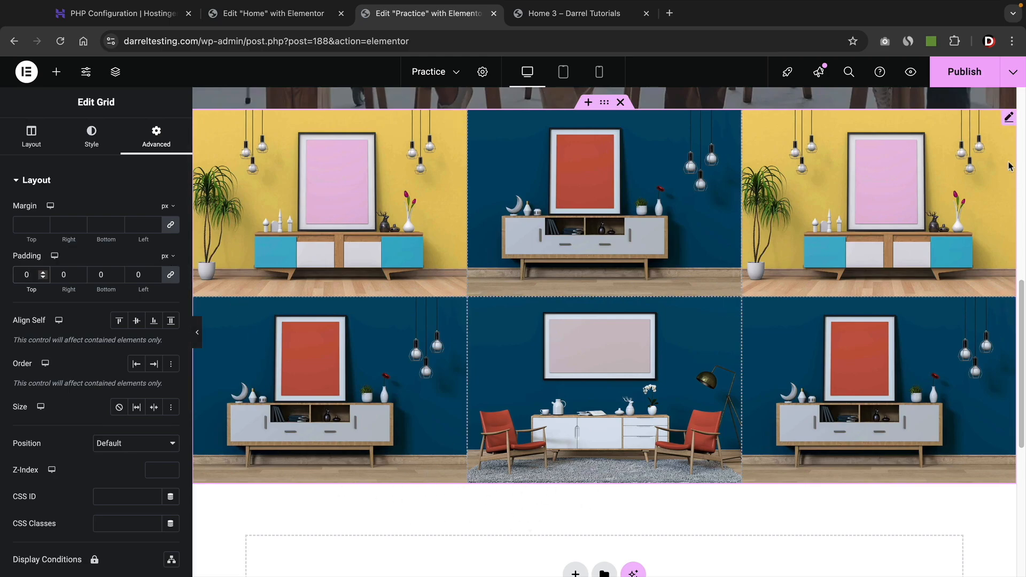
{"action": "key", "text": "BackSpace"}
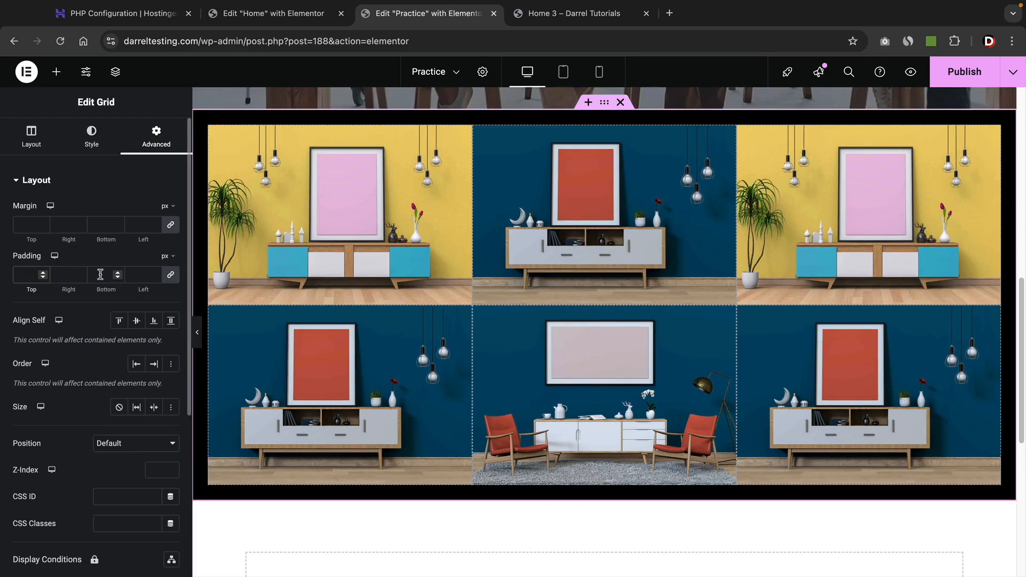
{"action": "left_click", "coordinate": [92, 136]}
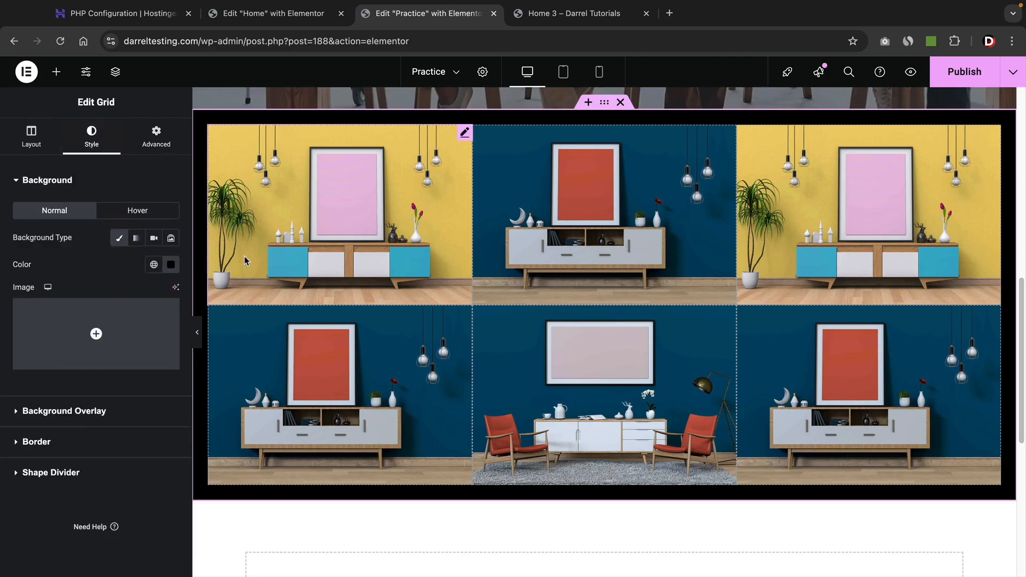
{"action": "scroll", "coordinate": [357, 246], "scroll_direction": "up", "scroll_amount": 1}
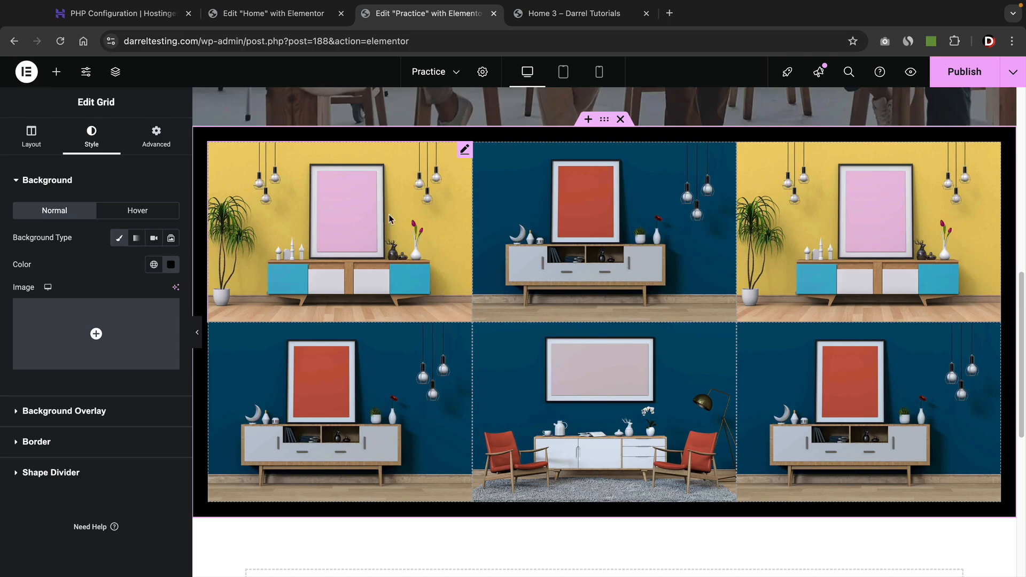
Set the top-left yellow-wall image's Custom URL link to the Portfolio Gallery page, found by typing 'port'.
{"action": "left_click", "coordinate": [396, 200]}
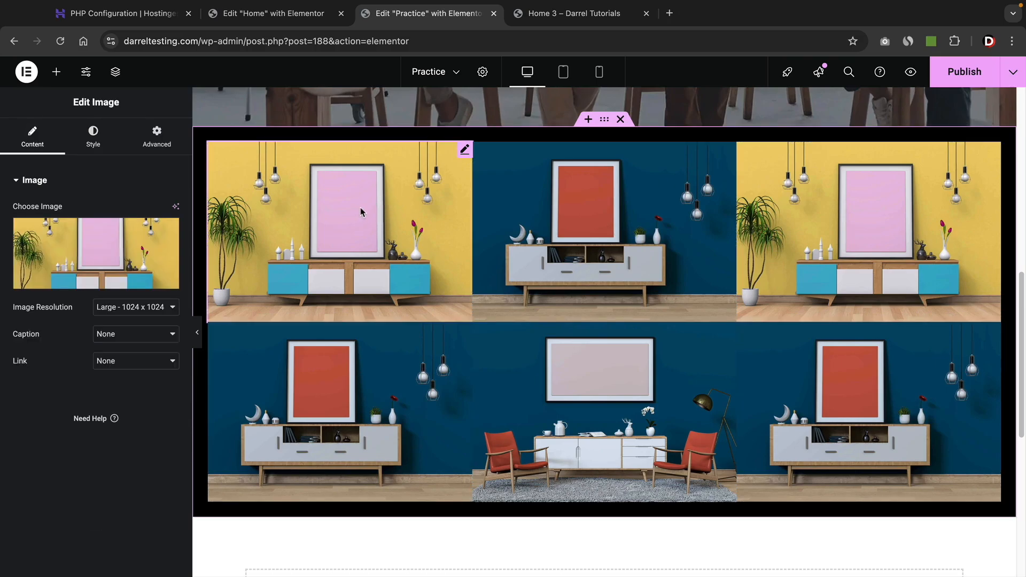
{"action": "left_click", "coordinate": [139, 362]}
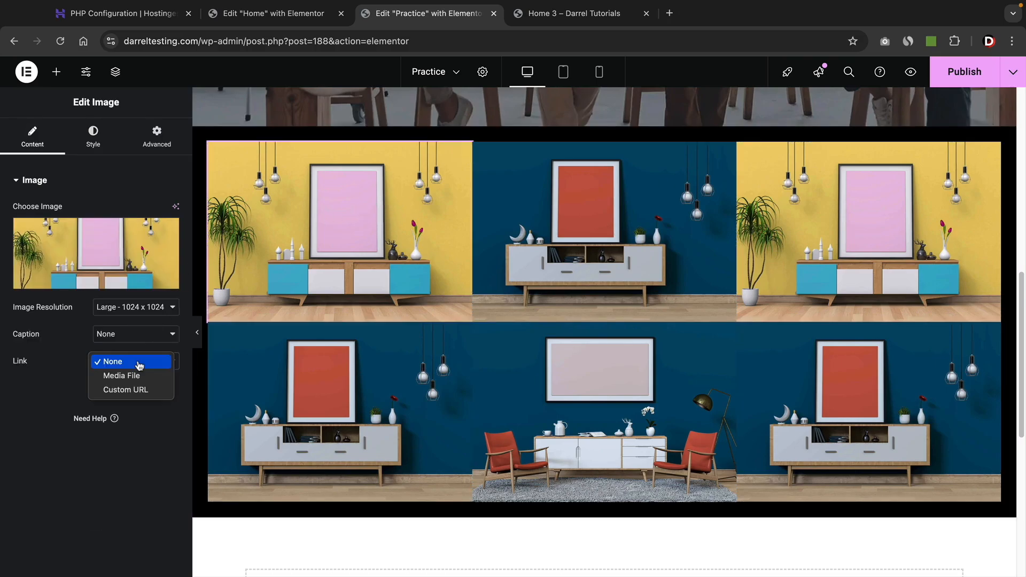
{"action": "left_click", "coordinate": [132, 394]}
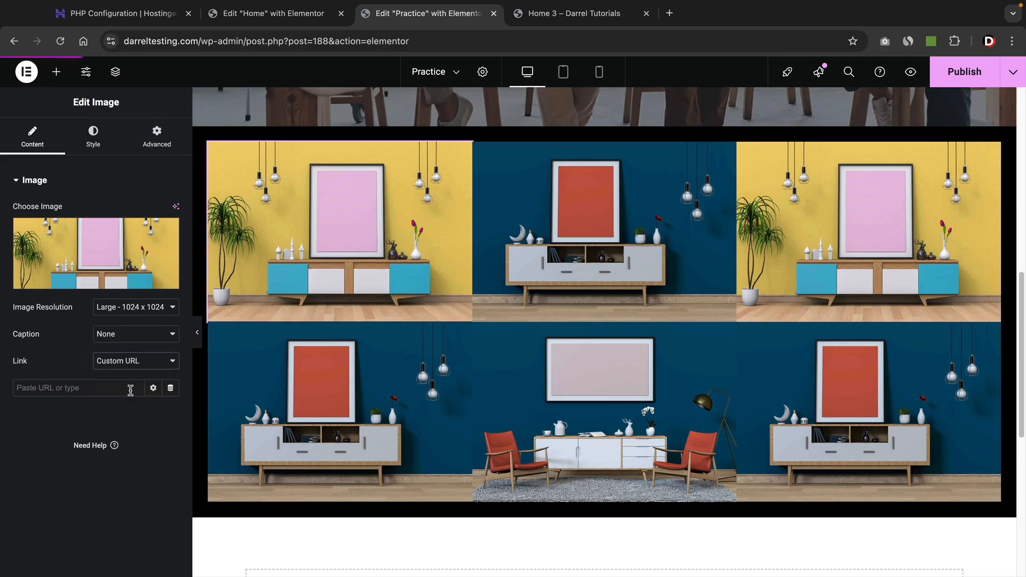
{"action": "left_click", "coordinate": [113, 390]}
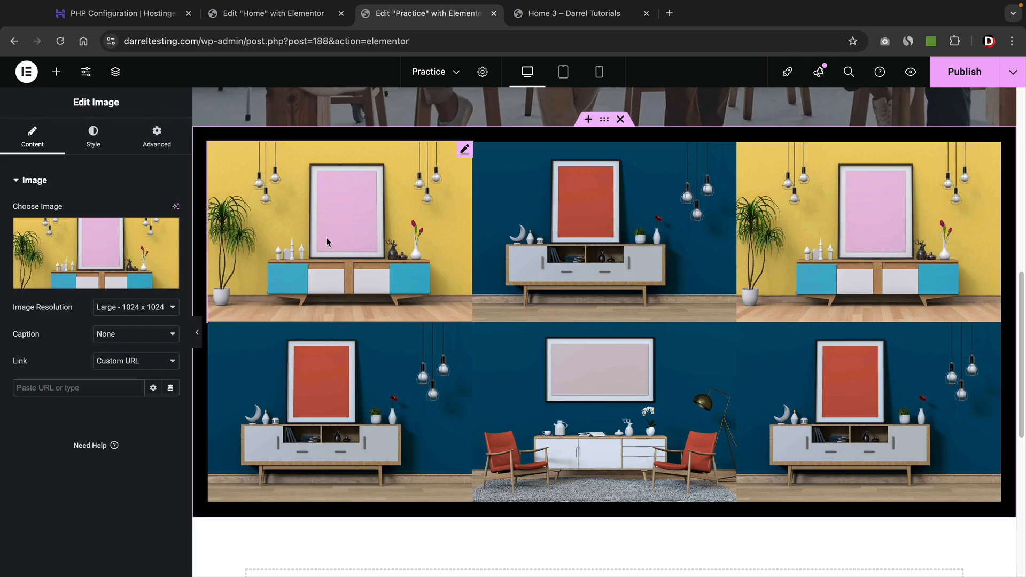
{"action": "type", "text": "port"}
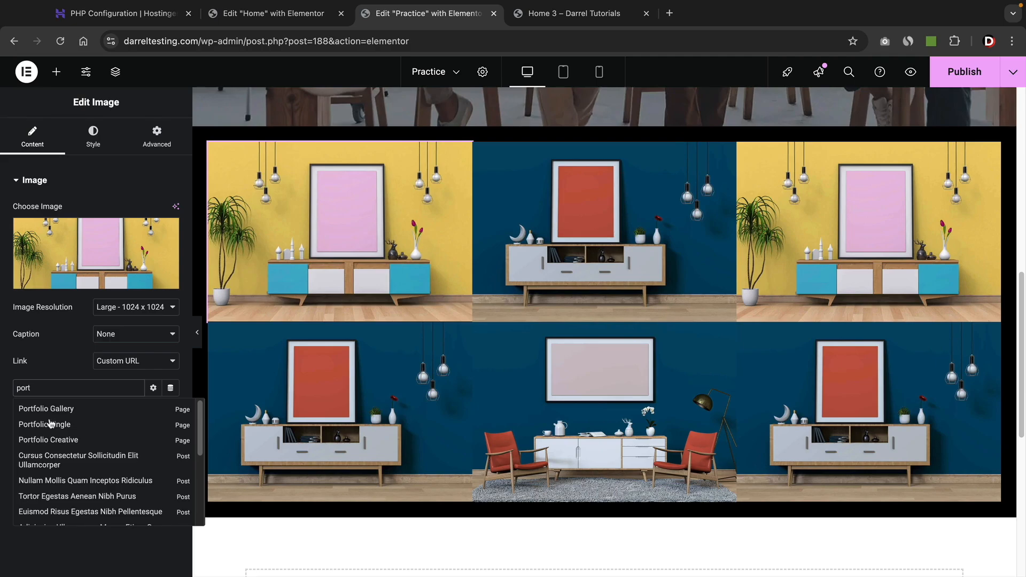
{"action": "left_click", "coordinate": [57, 413]}
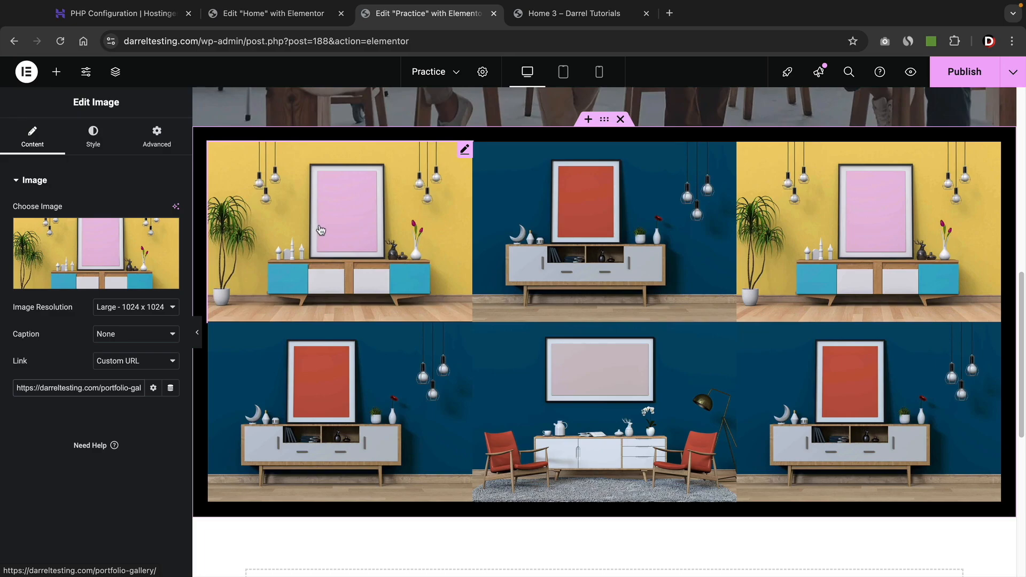
{"action": "left_click_drag", "start_coordinate": [34, 388], "coordinate": [197, 387]}
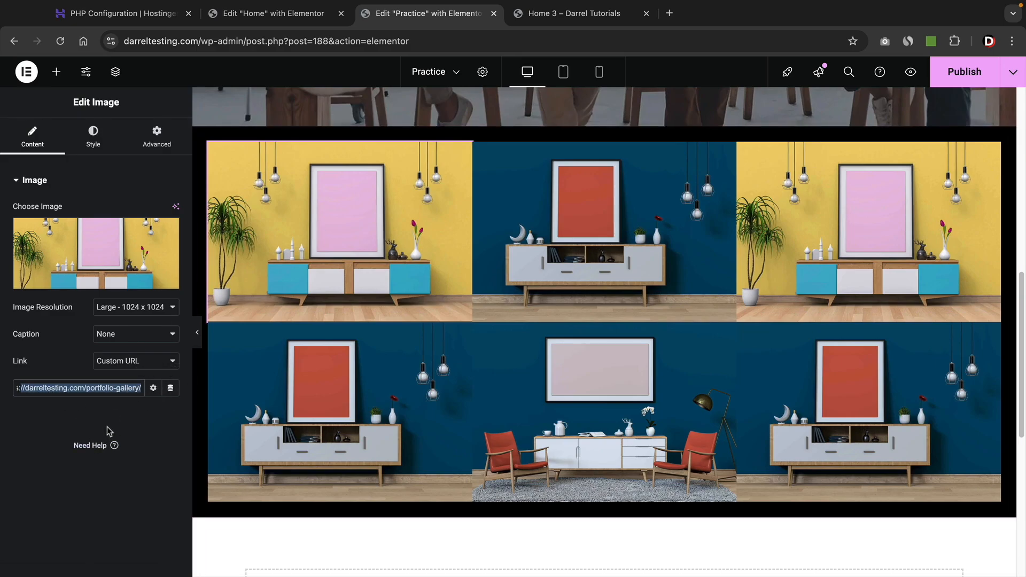
{"action": "scroll", "coordinate": [457, 396], "scroll_direction": "up", "scroll_amount": 3}
{"action": "scroll", "coordinate": [457, 396], "scroll_direction": "up", "scroll_amount": 6}
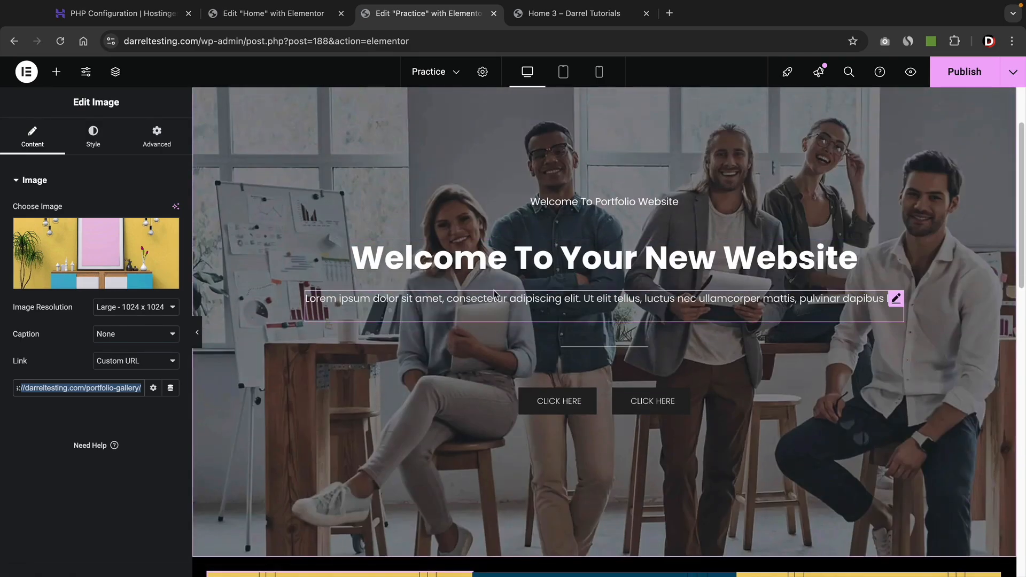
Publish the Practice page changes, then choose View Page from the Publish dropdown.
{"action": "left_click", "coordinate": [969, 74]}
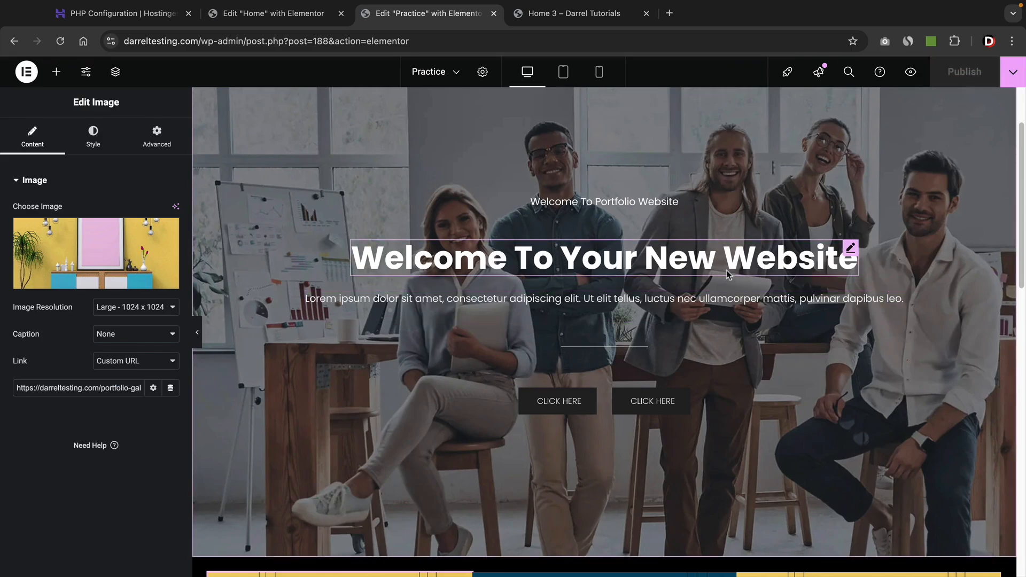
{"action": "left_click", "coordinate": [1014, 73]}
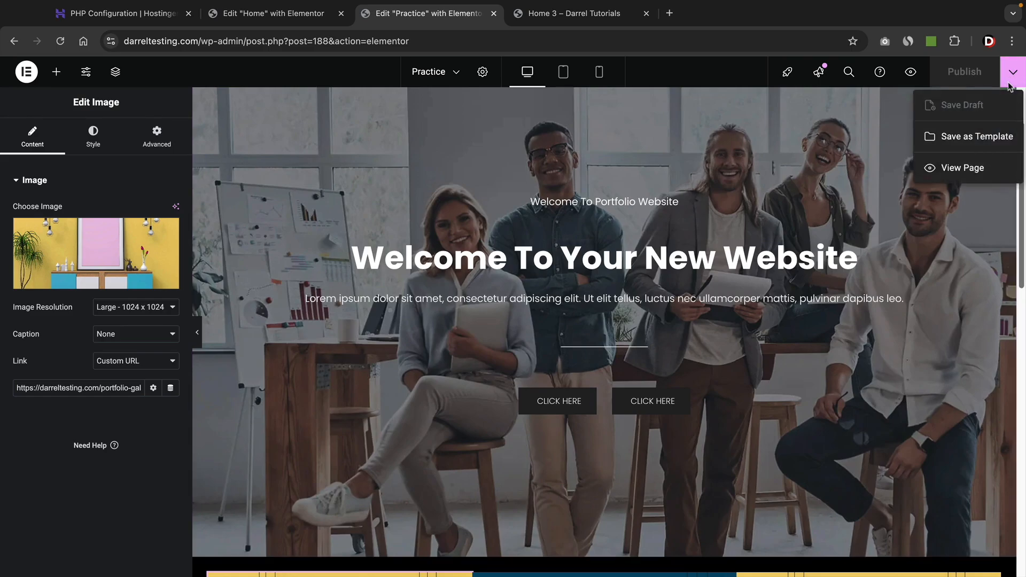
{"action": "left_click", "coordinate": [958, 172]}
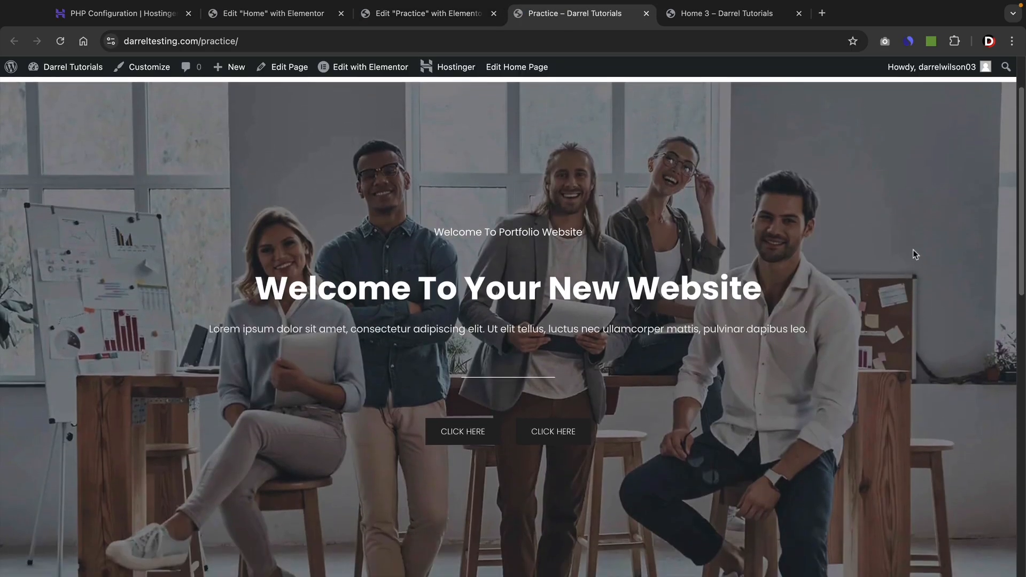
Follow the top-left grid image to the Interior Design Portfolio Gallery page, then go back Home.
{"action": "scroll", "coordinate": [877, 334], "scroll_direction": "down", "scroll_amount": 3}
{"action": "scroll", "coordinate": [874, 329], "scroll_direction": "down", "scroll_amount": 5}
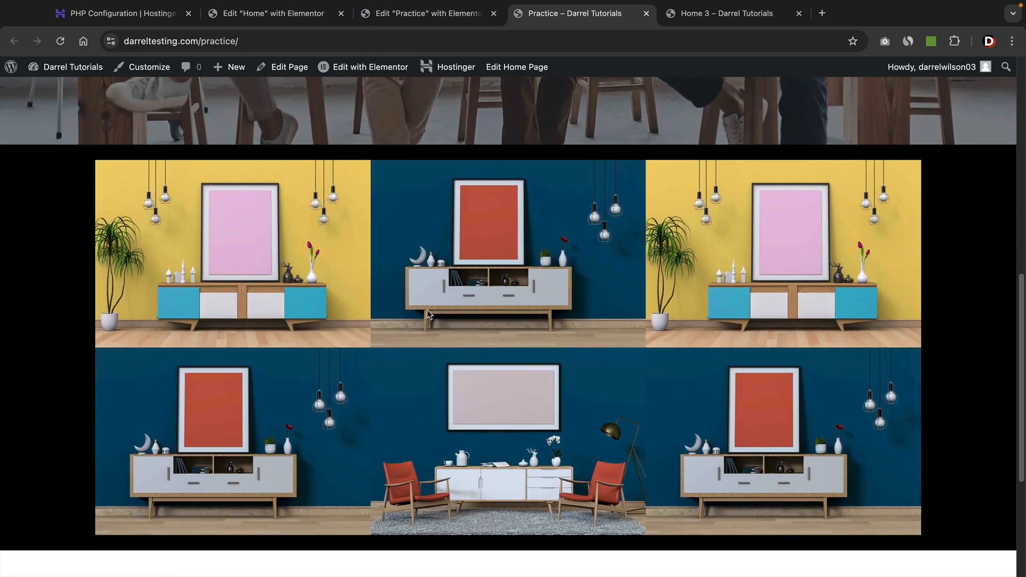
{"action": "left_click", "coordinate": [227, 272]}
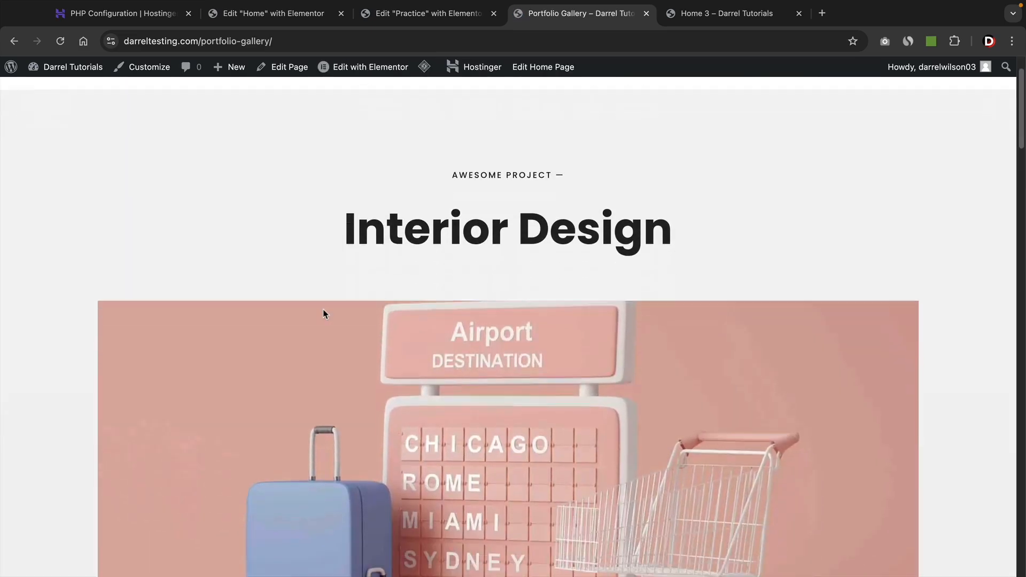
{"action": "scroll", "coordinate": [323, 308], "scroll_direction": "down", "scroll_amount": 3}
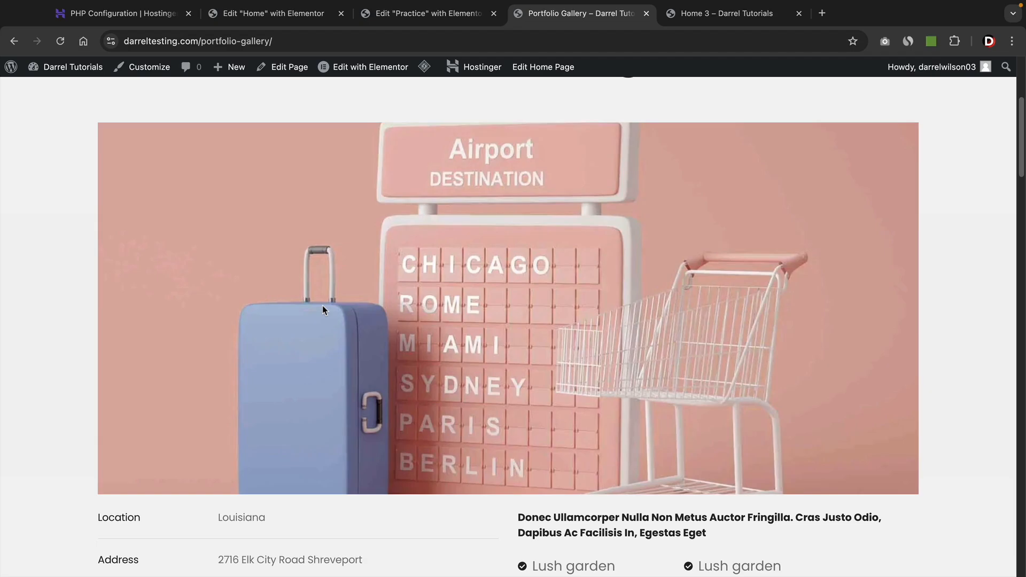
{"action": "scroll", "coordinate": [322, 309], "scroll_direction": "up", "scroll_amount": 2}
{"action": "mouse_move", "coordinate": [353, 77]}
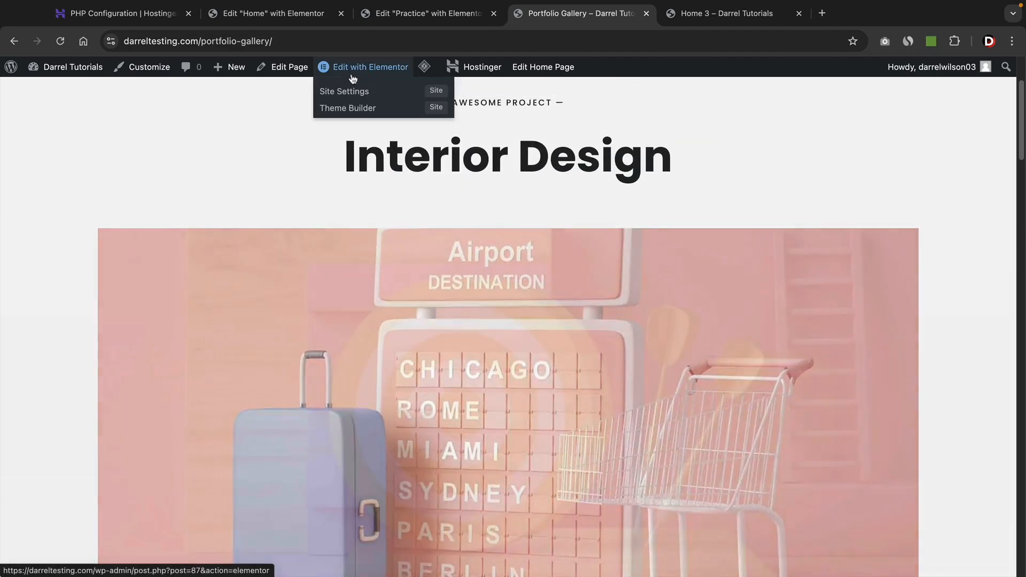
{"action": "scroll", "coordinate": [438, 165], "scroll_direction": "up", "scroll_amount": 3}
{"action": "left_click", "coordinate": [371, 117]}
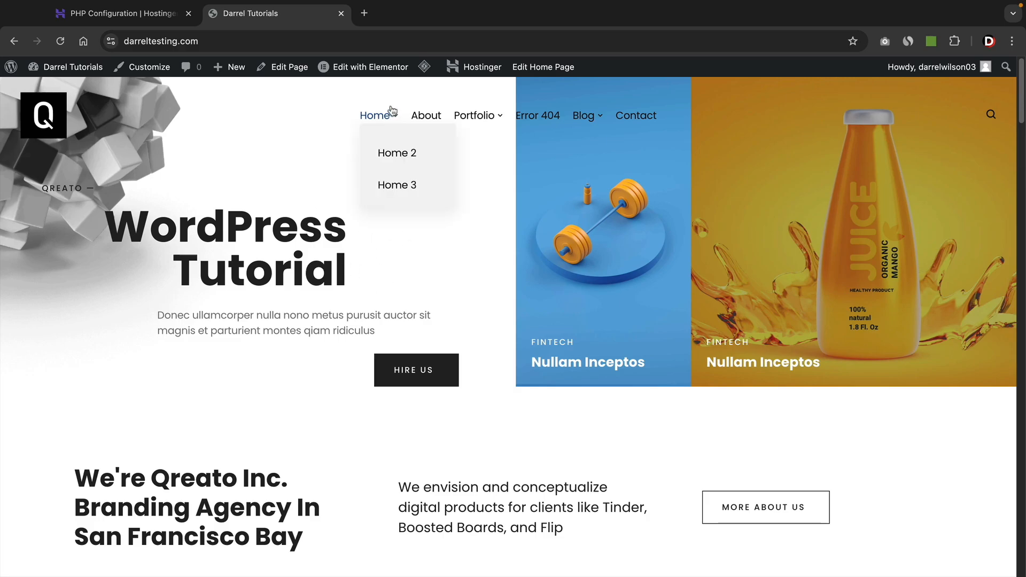
Launch Edit with Elementor for the Home page from the admin bar.
{"action": "left_click", "coordinate": [384, 72]}
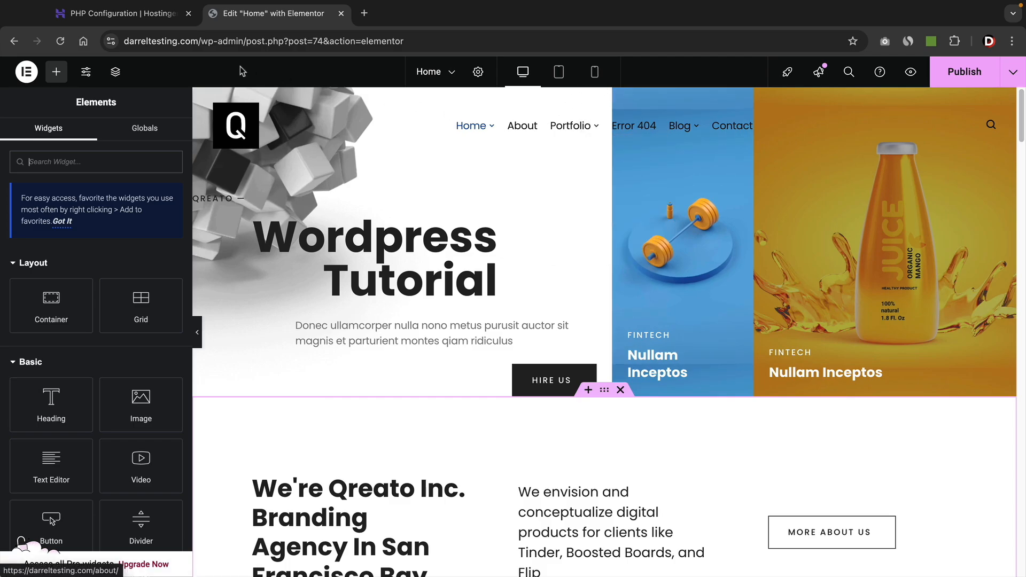
Expand the Hero section in the Navigator to reveal its inner container and columns.
{"action": "left_click", "coordinate": [116, 74]}
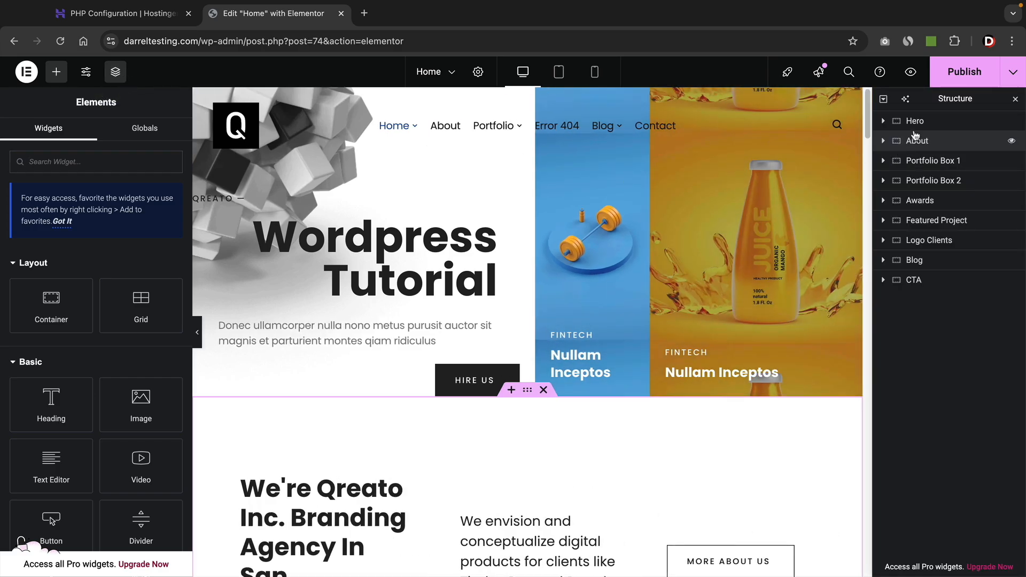
{"action": "left_click", "coordinate": [913, 122]}
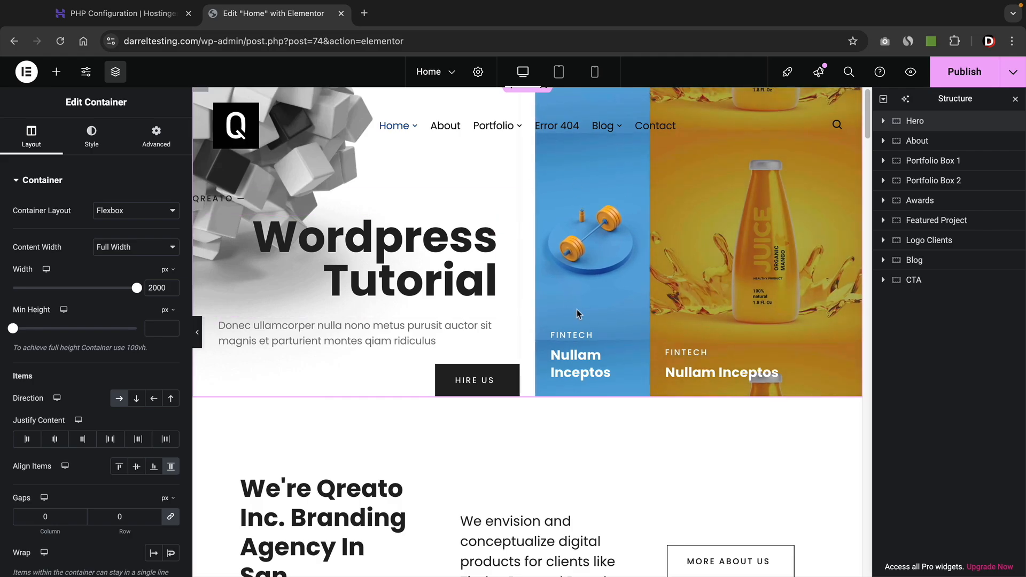
{"action": "left_click", "coordinate": [883, 122]}
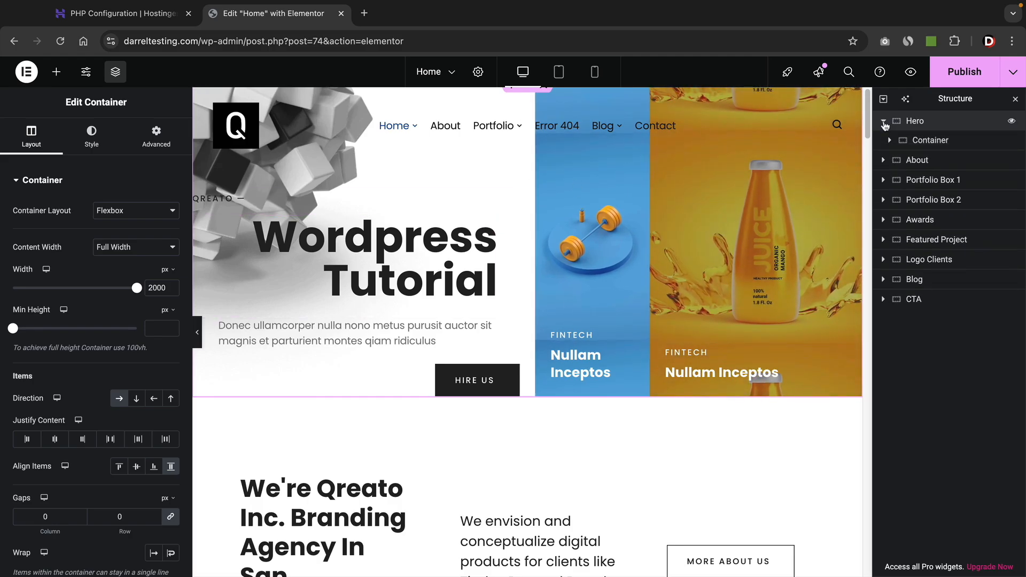
{"action": "left_click", "coordinate": [889, 142]}
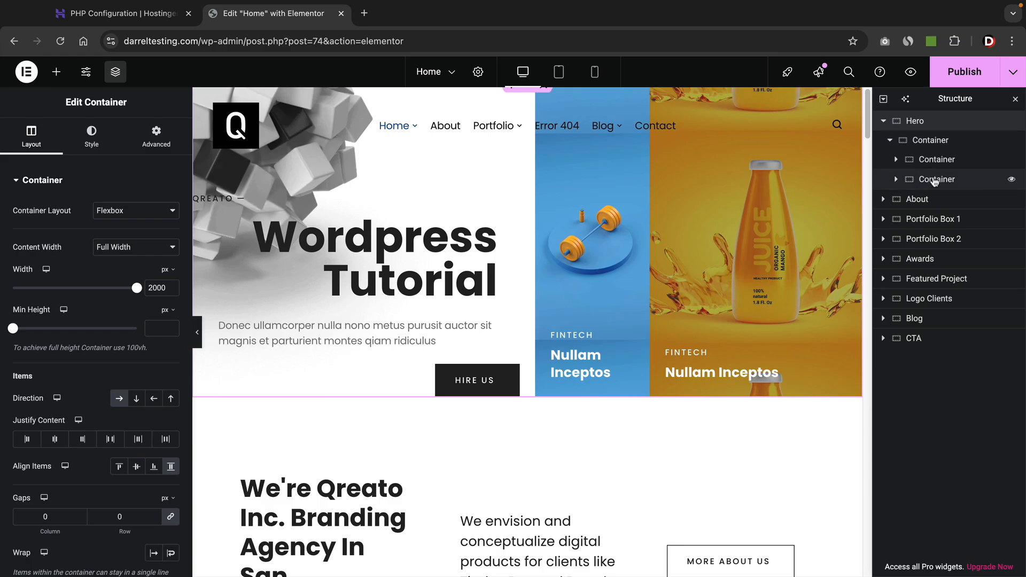
{"action": "left_click", "coordinate": [934, 182]}
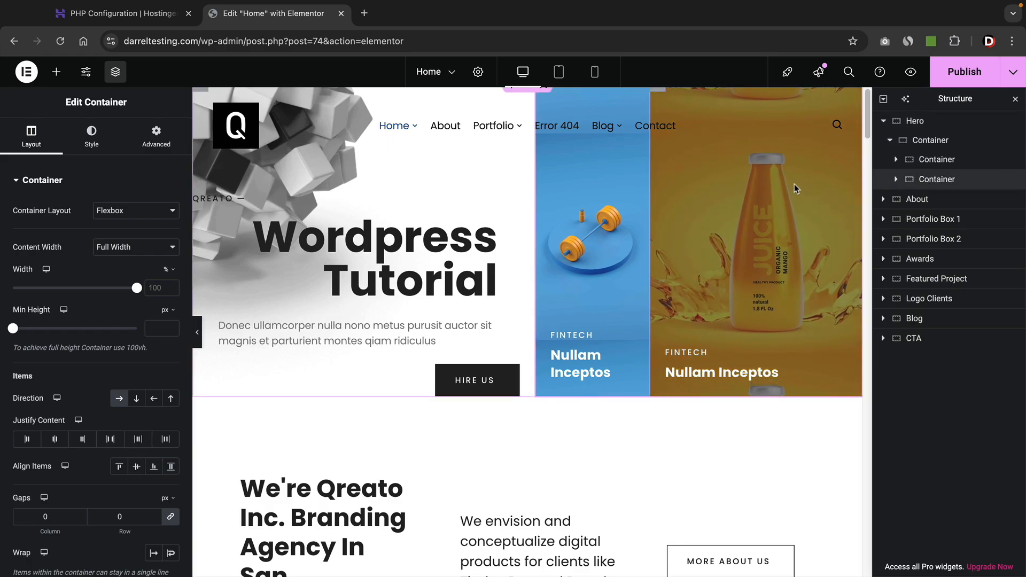
{"action": "left_click", "coordinate": [935, 159]}
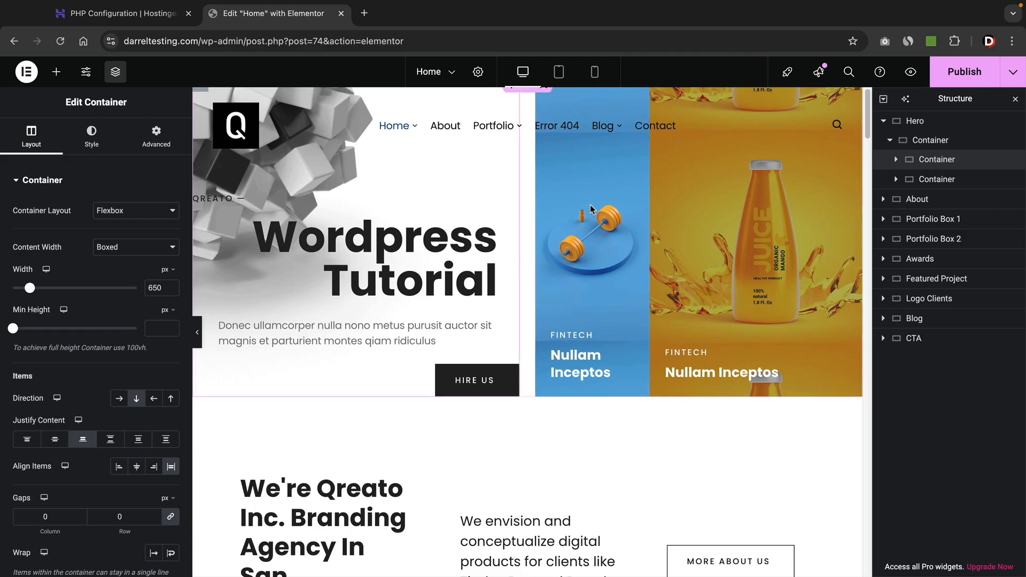
{"action": "left_click", "coordinate": [902, 145]}
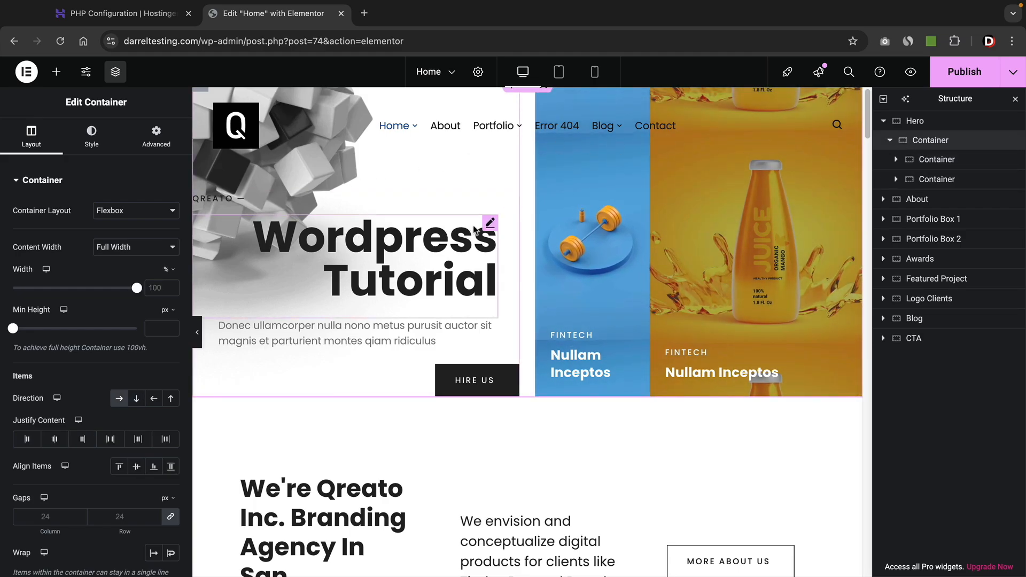
Edit the blue dumbbell card's container and open its Style background image chooser.
{"action": "right_click", "coordinate": [576, 202]}
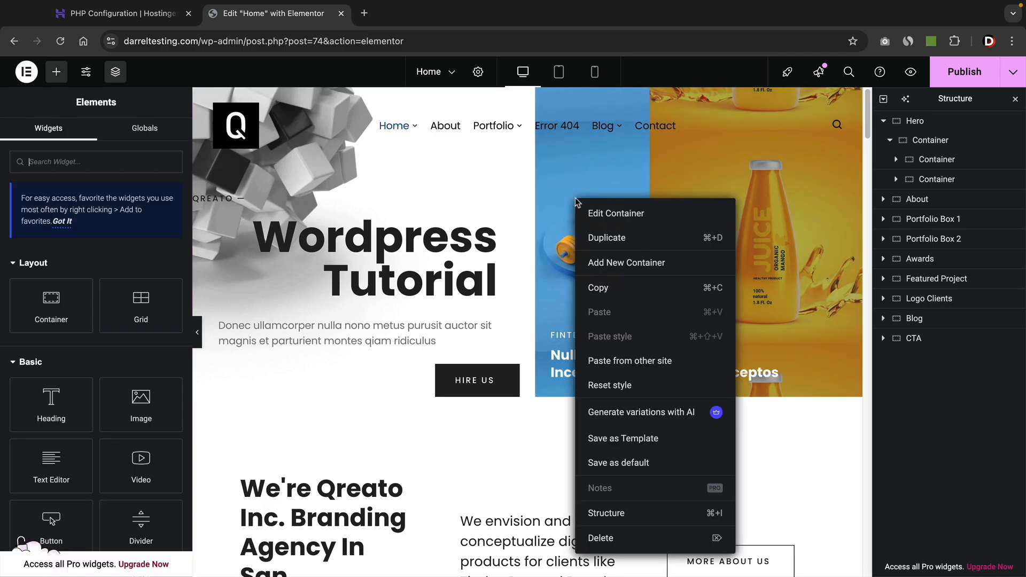
{"action": "left_click", "coordinate": [602, 215]}
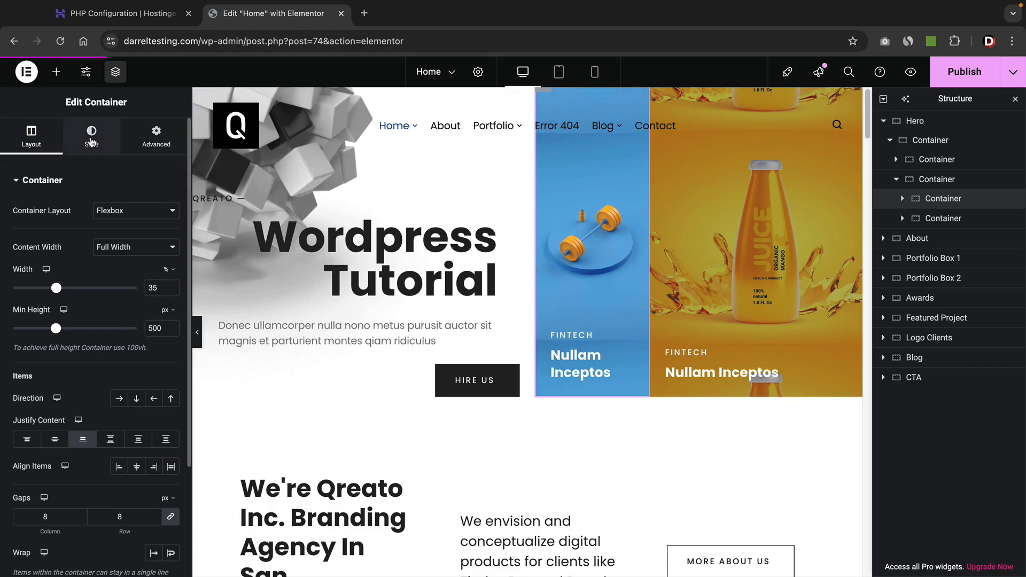
{"action": "left_click", "coordinate": [92, 136]}
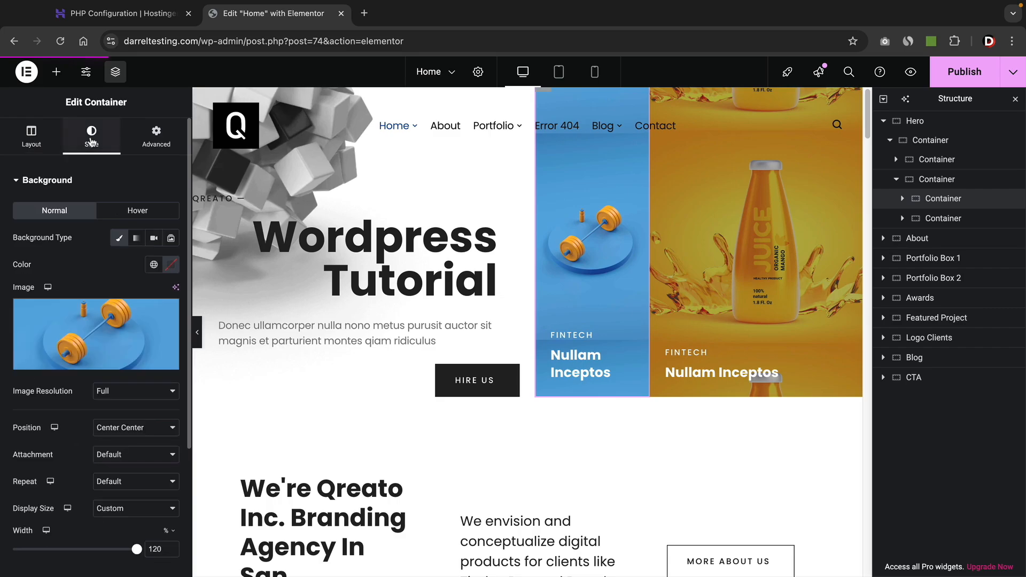
{"action": "left_click", "coordinate": [99, 333]}
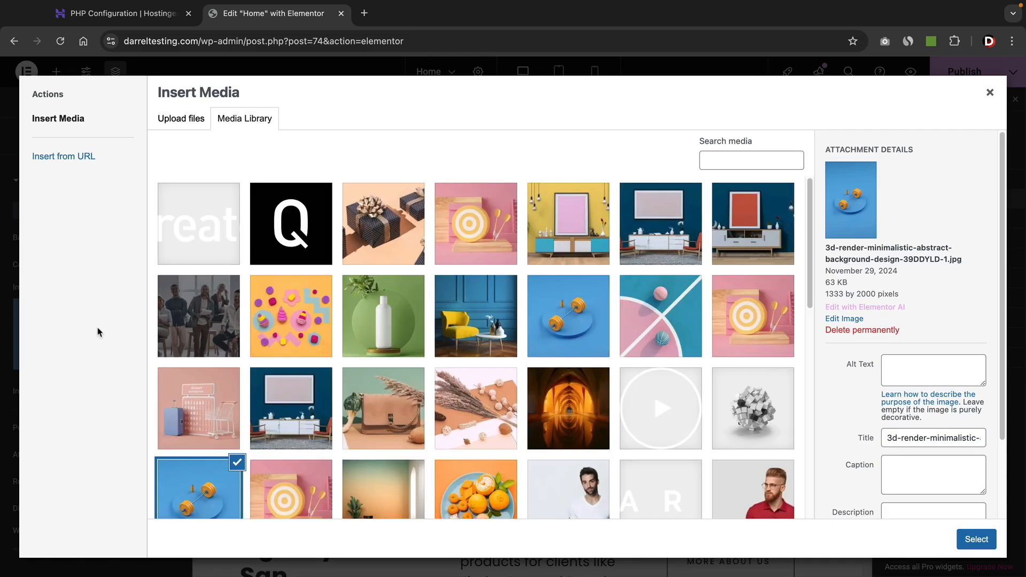
Set the green bottle image as the card background with No-repeat and Cover size.
{"action": "left_click", "coordinate": [401, 318]}
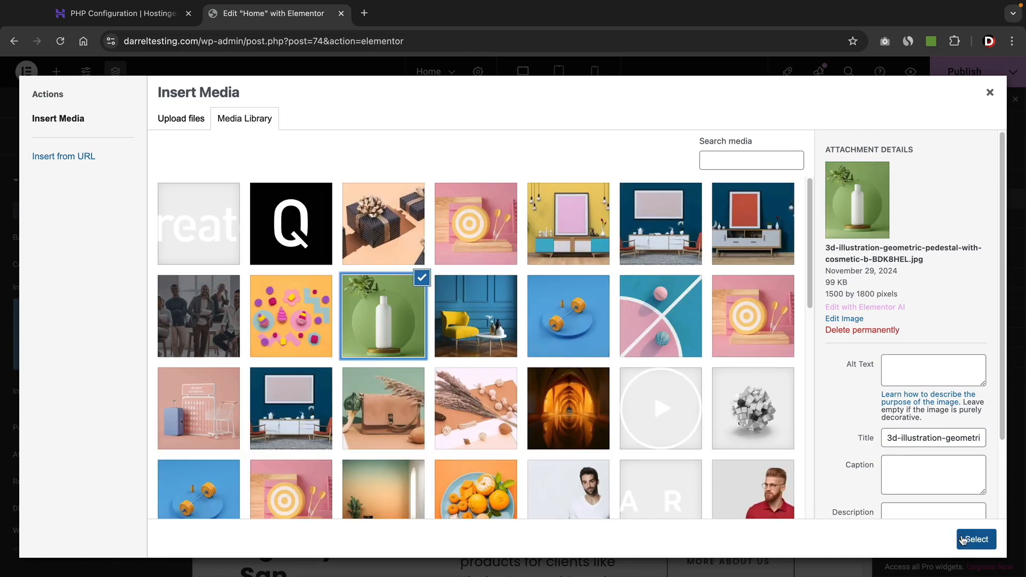
{"action": "left_click", "coordinate": [975, 540]}
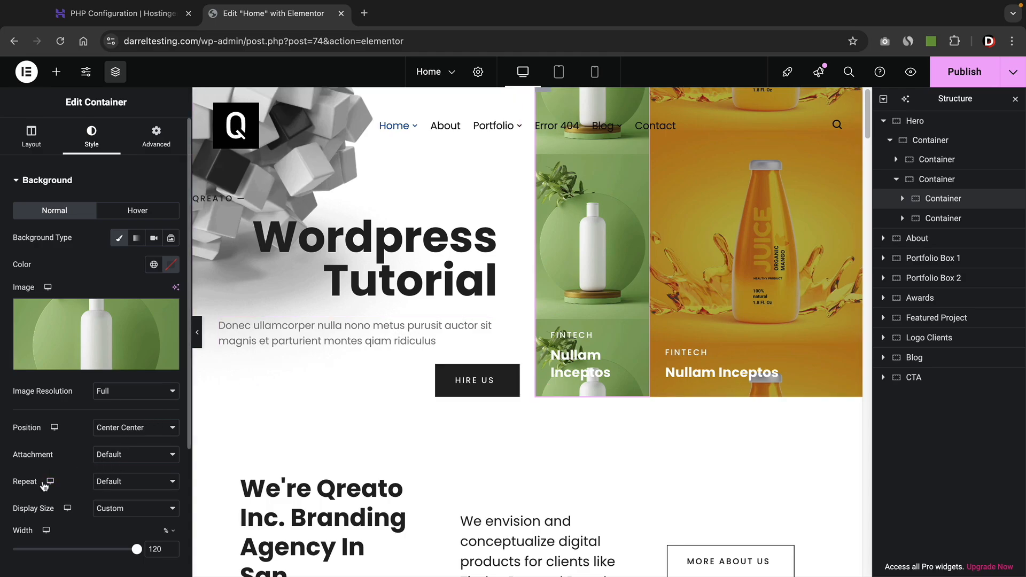
{"action": "left_click", "coordinate": [108, 485]}
{"action": "left_click", "coordinate": [123, 494]}
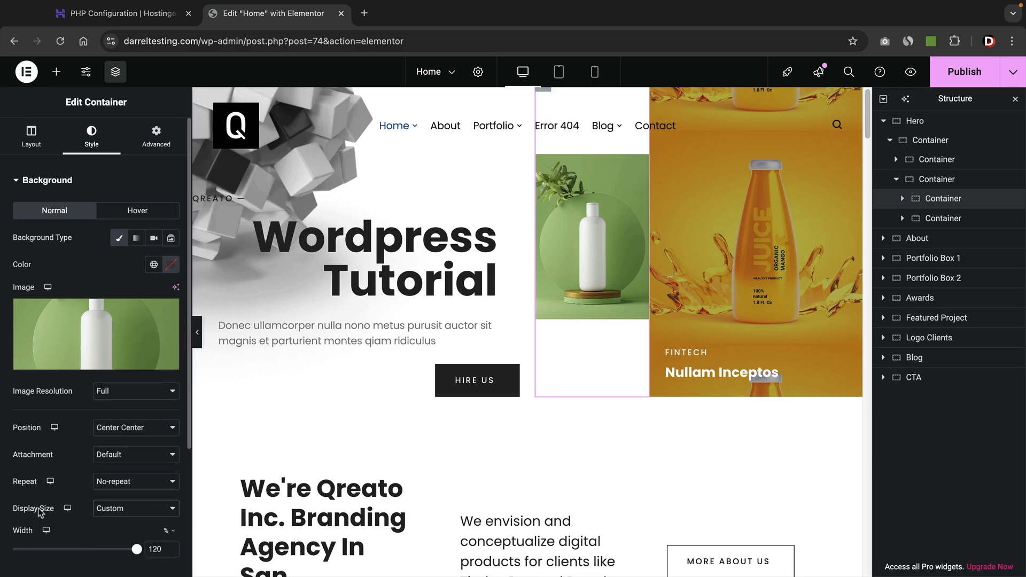
{"action": "left_click", "coordinate": [128, 510]}
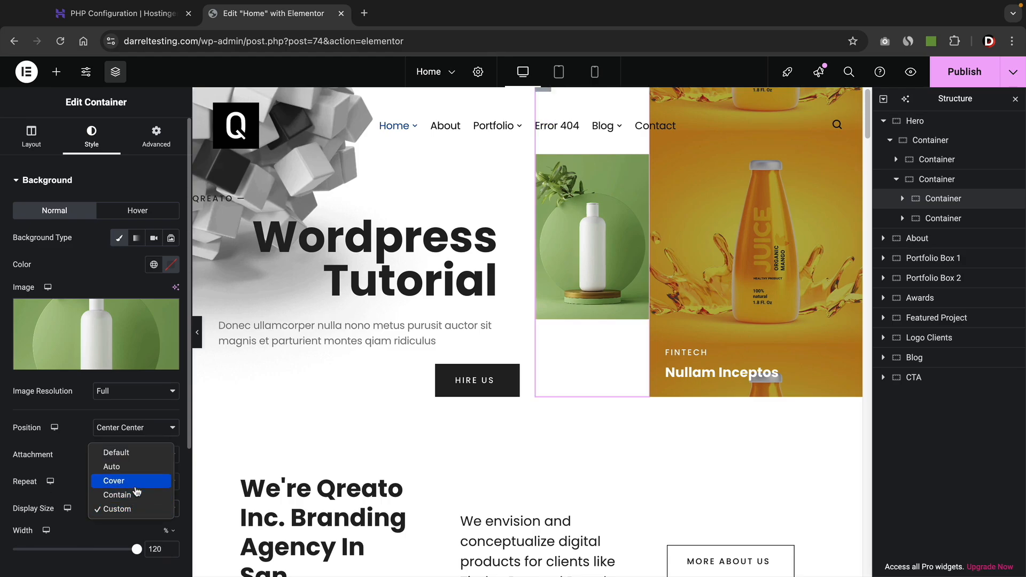
{"action": "left_click", "coordinate": [135, 486]}
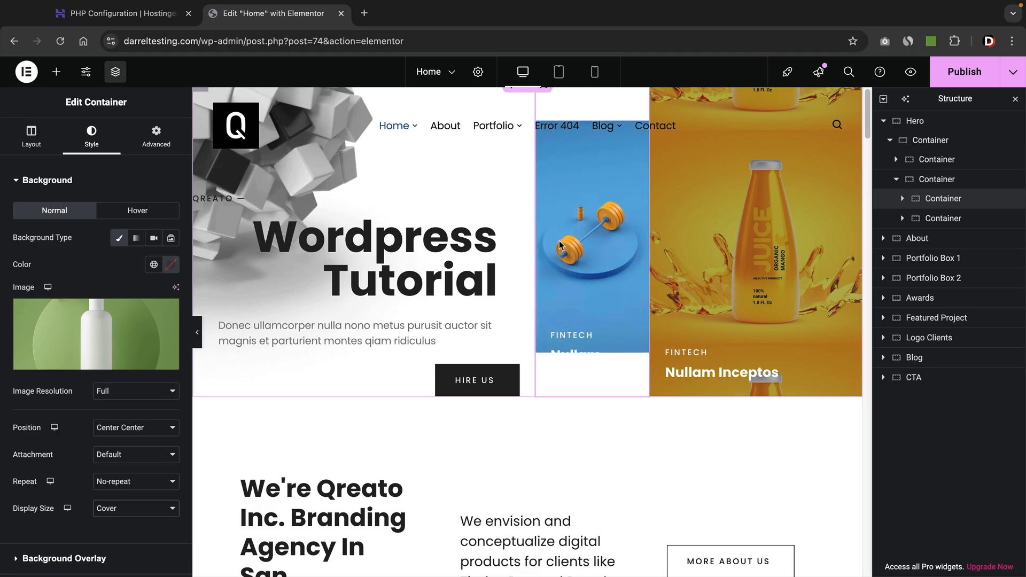
Use the green bottle image as the card's Hover background, sized to Cover after trying Contain.
{"action": "left_click", "coordinate": [129, 214]}
{"action": "left_click", "coordinate": [106, 328]}
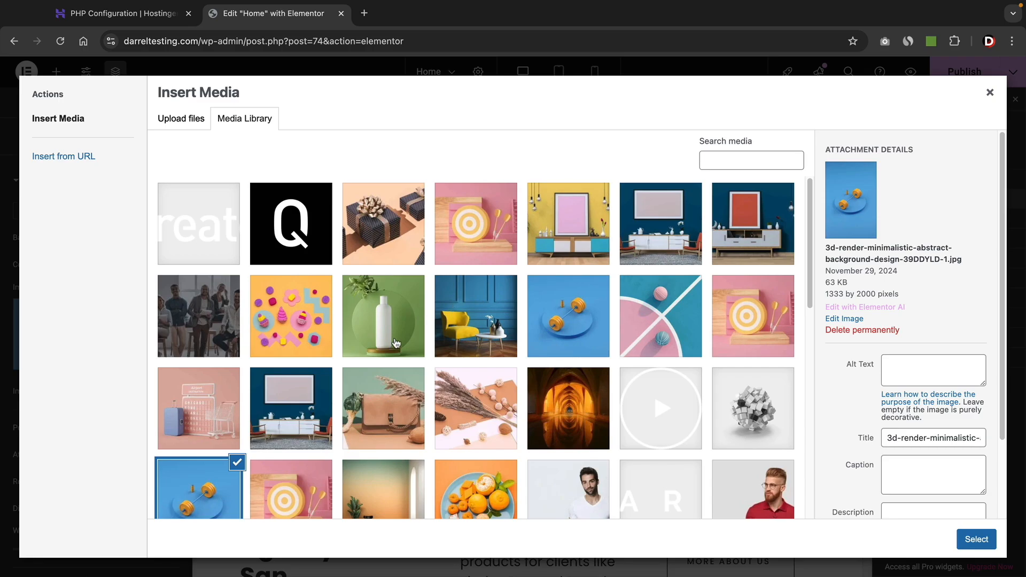
{"action": "left_click", "coordinate": [396, 343]}
{"action": "left_click", "coordinate": [976, 539]}
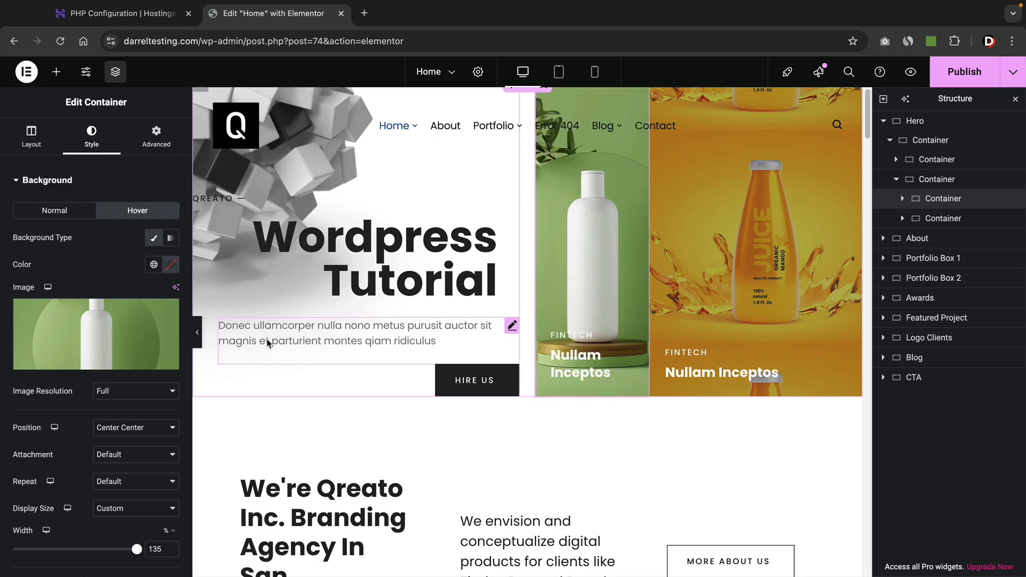
{"action": "left_click", "coordinate": [121, 508]}
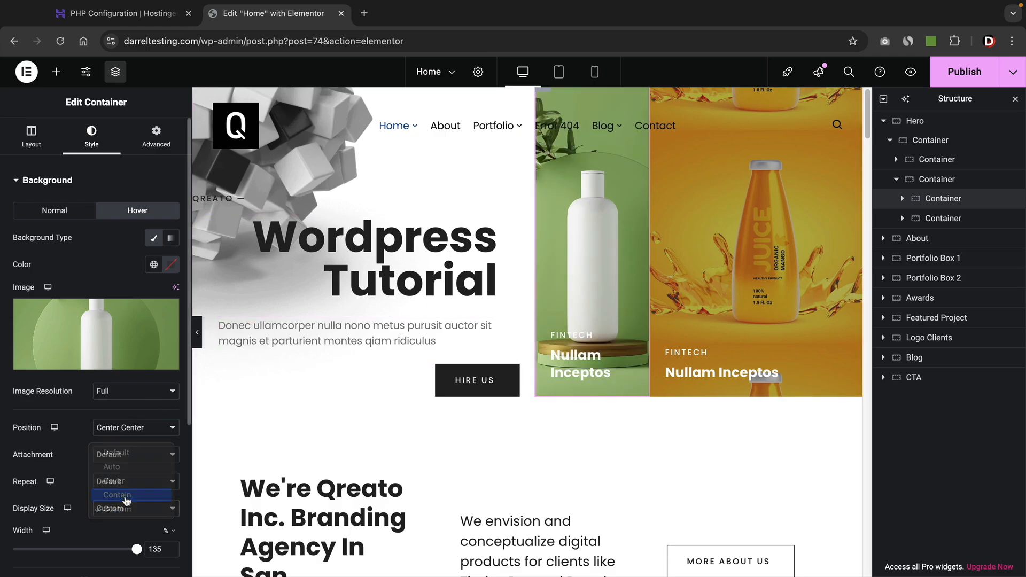
{"action": "left_click", "coordinate": [124, 495]}
{"action": "left_click", "coordinate": [128, 508]}
{"action": "left_click", "coordinate": [125, 494]}
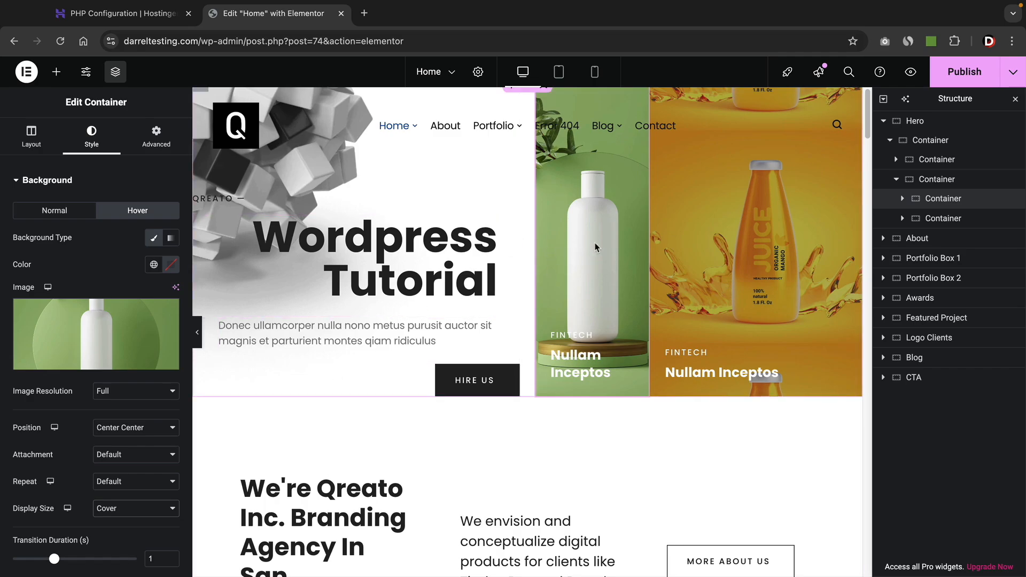
Open the orange juice card's container settings and adjust its width.
{"action": "right_click", "coordinate": [852, 219]}
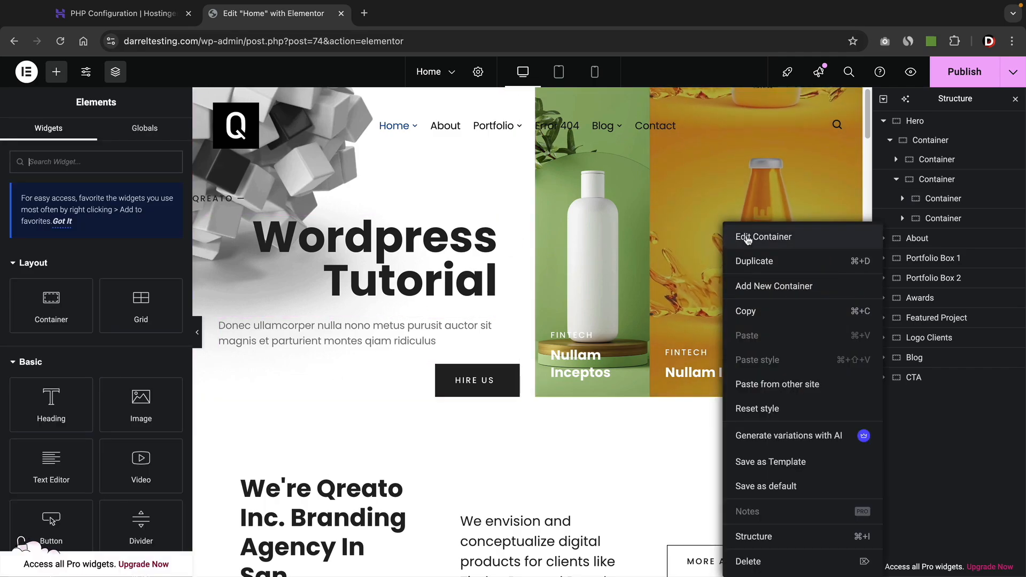
{"action": "left_click", "coordinate": [882, 231]}
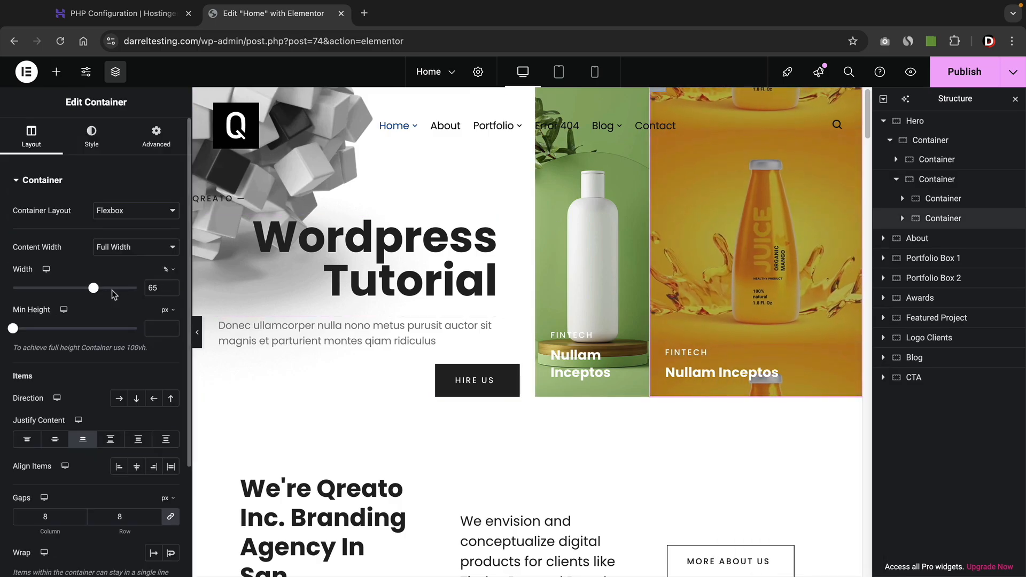
{"action": "mouse_move", "coordinate": [94, 289]}
{"action": "left_mouse_down"}
{"action": "mouse_move", "coordinate": [70, 294]}
{"action": "mouse_move", "coordinate": [97, 295]}
{"action": "left_mouse_up"}
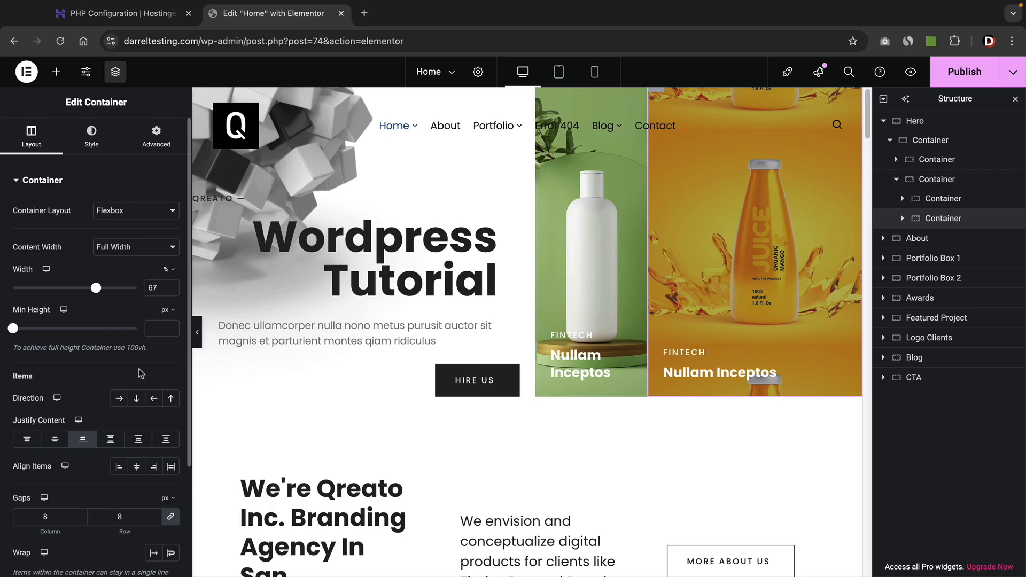
Set the black Q logo as the orange card's background and preview the hero without the side panel.
{"action": "left_click", "coordinate": [93, 143]}
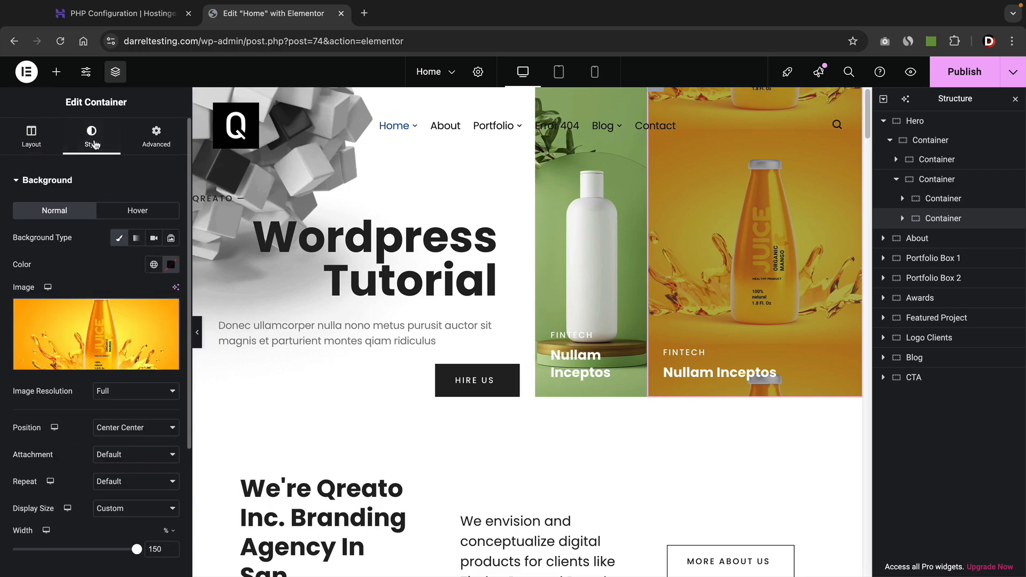
{"action": "left_click", "coordinate": [99, 325]}
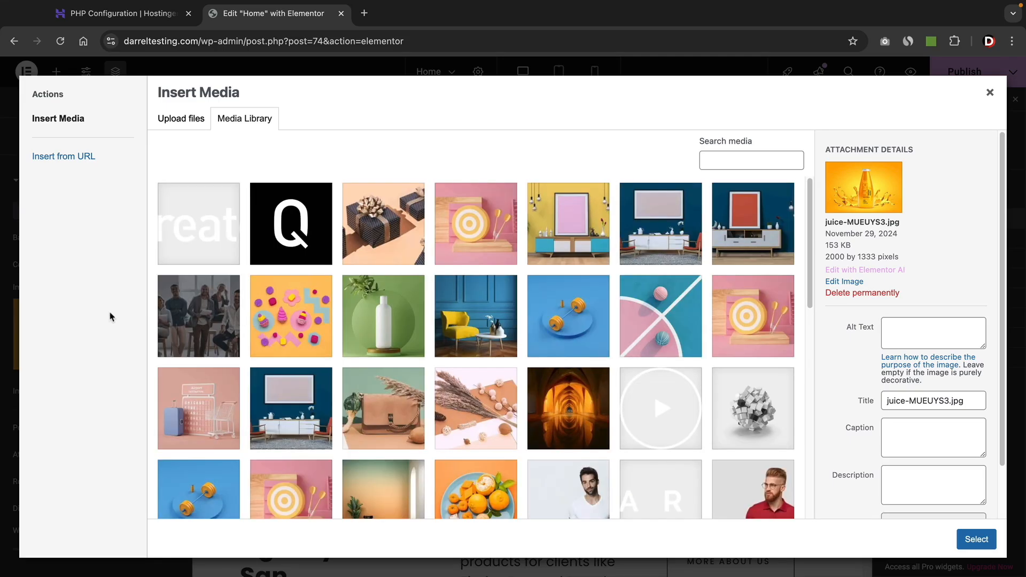
{"action": "left_click", "coordinate": [286, 256]}
{"action": "left_click", "coordinate": [974, 541]}
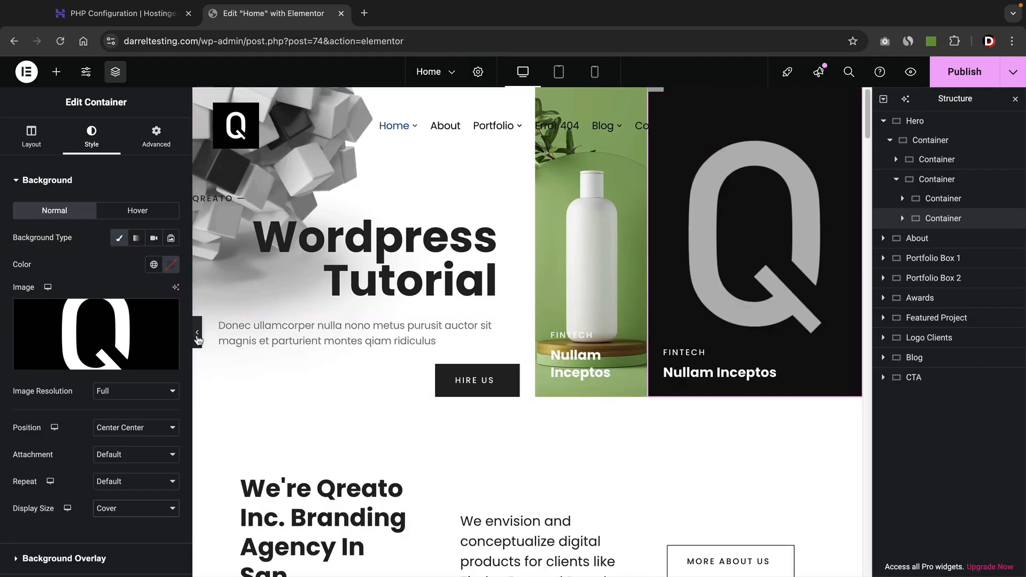
{"action": "left_click", "coordinate": [197, 333]}
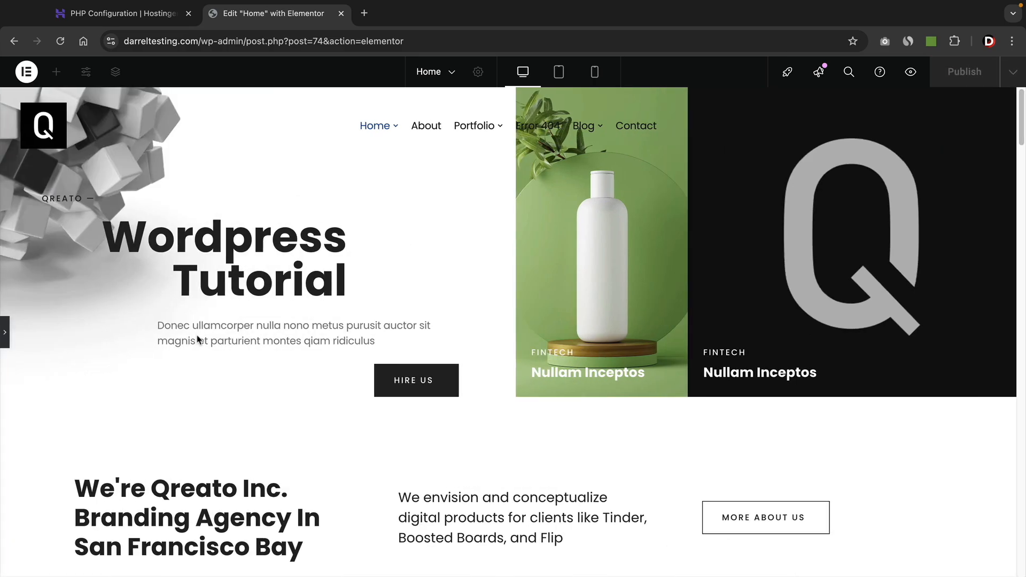
Collapse the Hero branches in the Structure navigator and select the About section's container.
{"action": "left_click", "coordinate": [5, 333]}
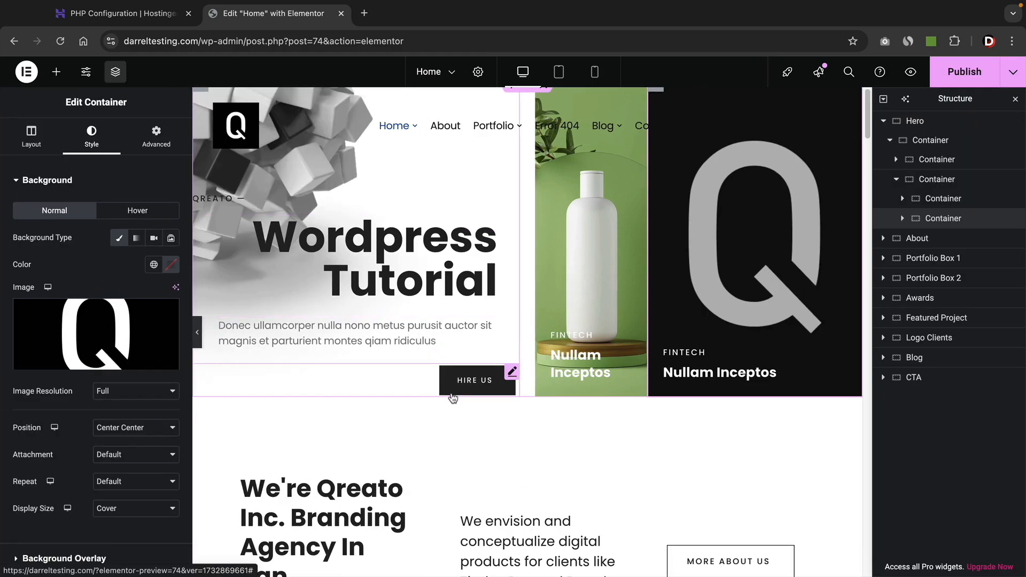
{"action": "scroll", "coordinate": [452, 398], "scroll_direction": "down", "scroll_amount": 4}
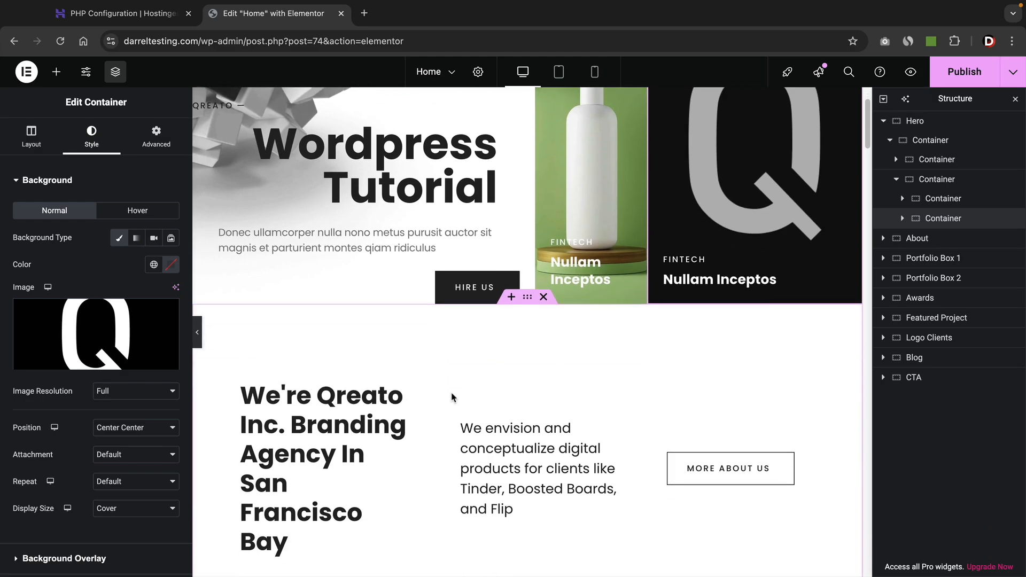
{"action": "scroll", "coordinate": [452, 398], "scroll_direction": "down", "scroll_amount": 4}
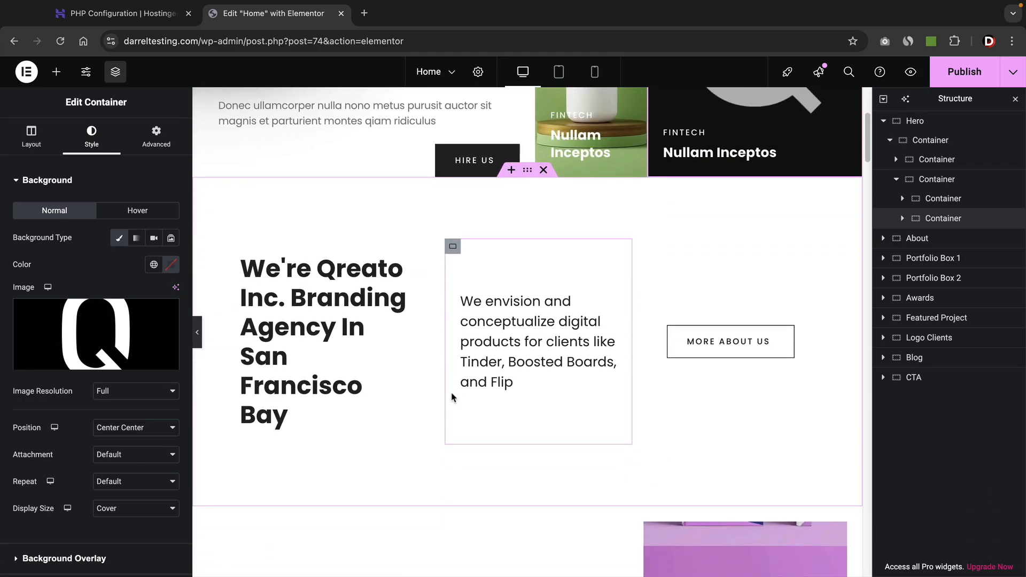
{"action": "left_click", "coordinate": [890, 140]}
{"action": "left_click", "coordinate": [890, 141]}
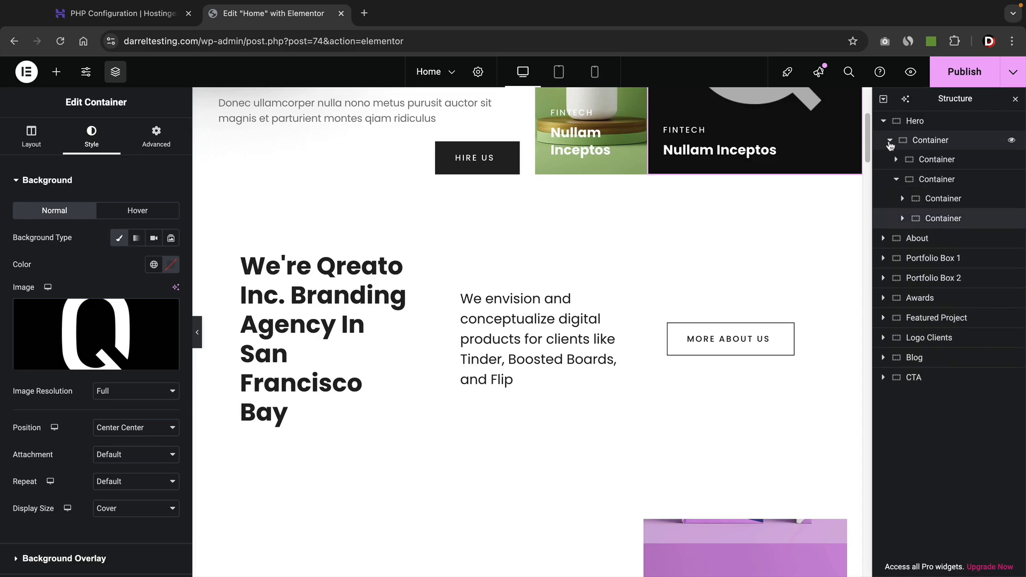
{"action": "left_click", "coordinate": [889, 142]}
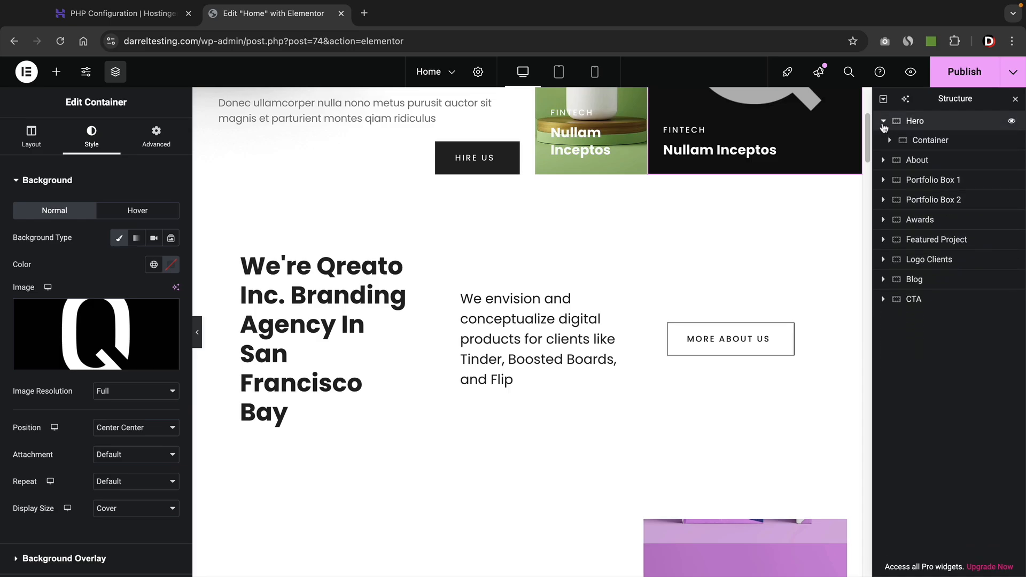
{"action": "left_click", "coordinate": [883, 120]}
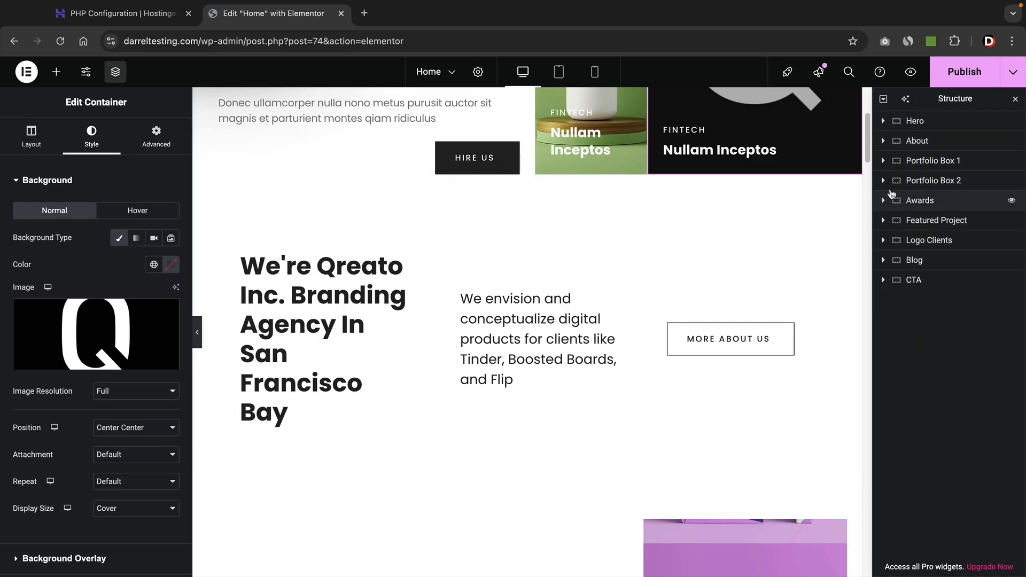
{"action": "left_click", "coordinate": [917, 141]}
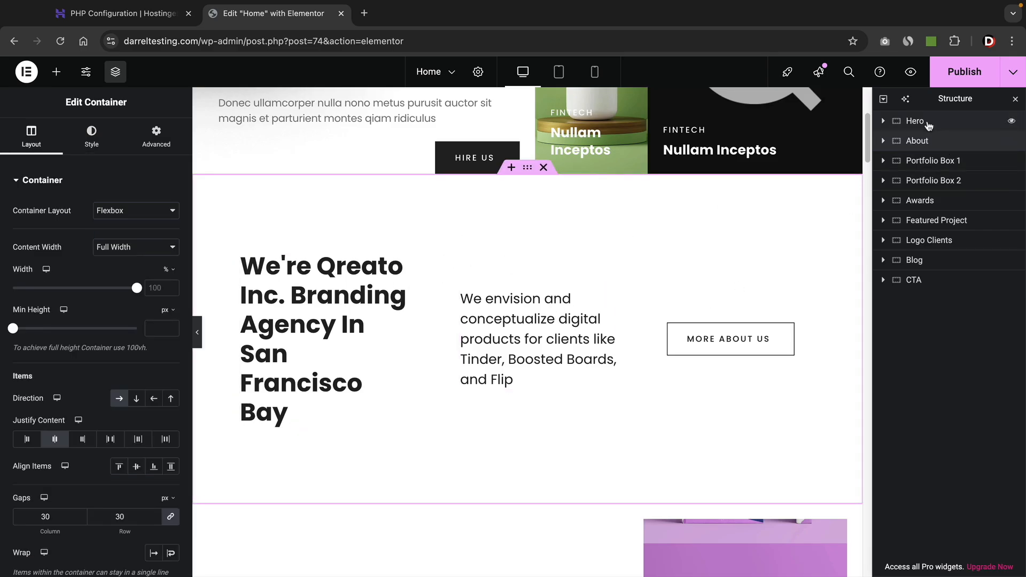
{"action": "mouse_move", "coordinate": [921, 146]}
{"action": "left_mouse_down"}
{"action": "mouse_move", "coordinate": [922, 125]}
{"action": "mouse_move", "coordinate": [918, 156]}
{"action": "left_mouse_up"}
{"action": "left_click_drag", "start_coordinate": [915, 132], "coordinate": [914, 130]}
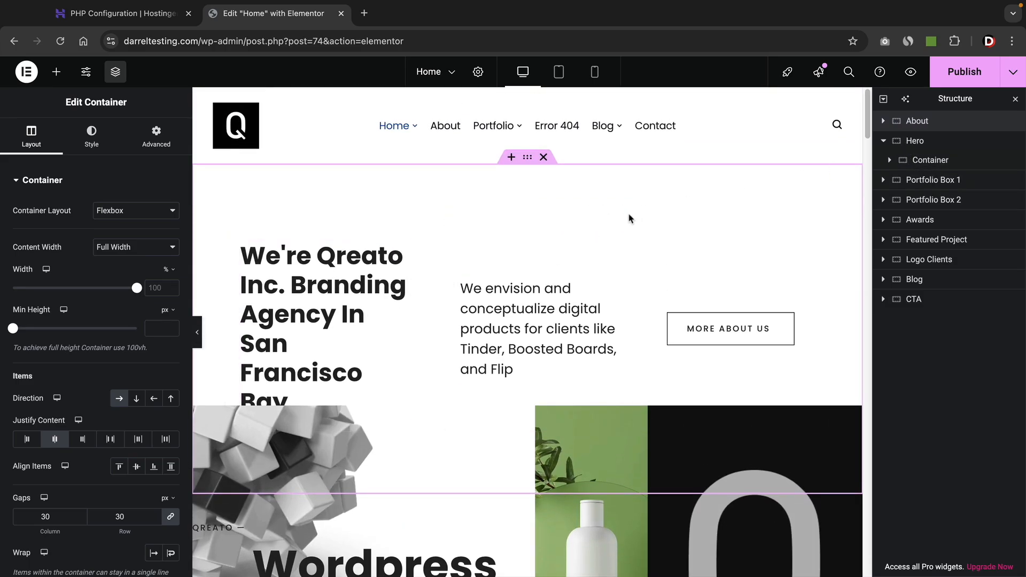
{"action": "left_click", "coordinate": [510, 157]}
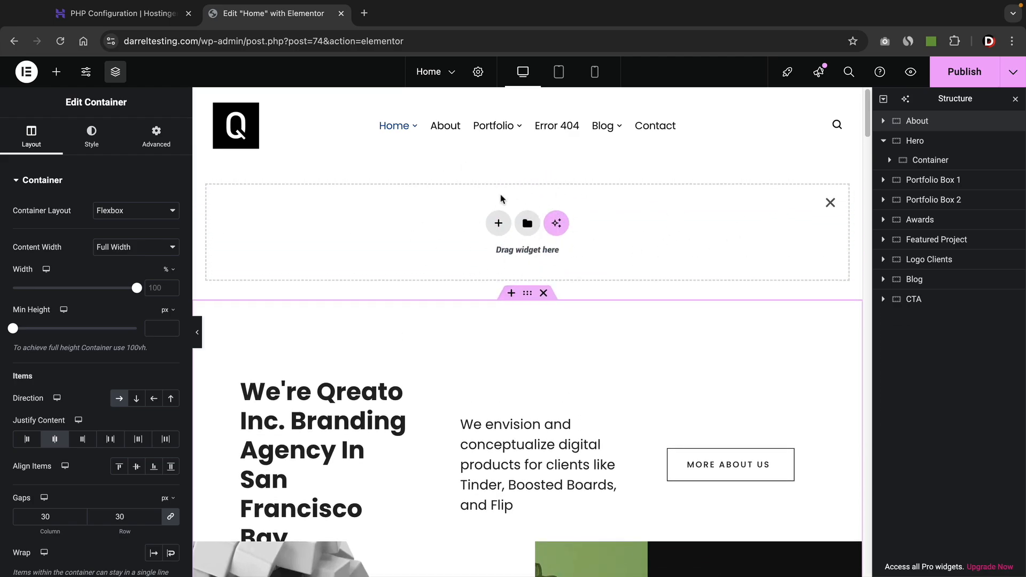
{"action": "left_click", "coordinate": [829, 203]}
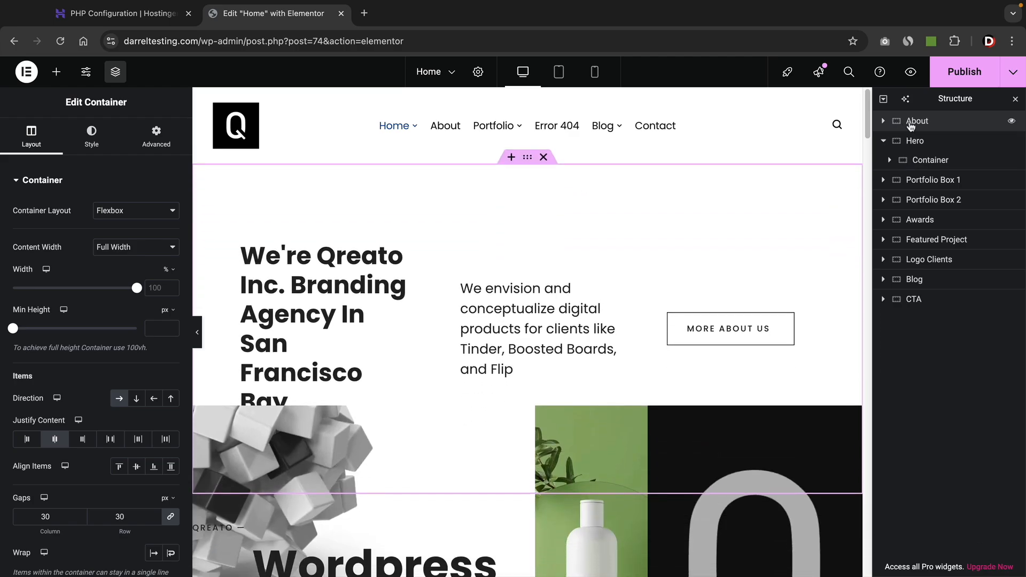
{"action": "left_click_drag", "start_coordinate": [911, 124], "coordinate": [915, 160]}
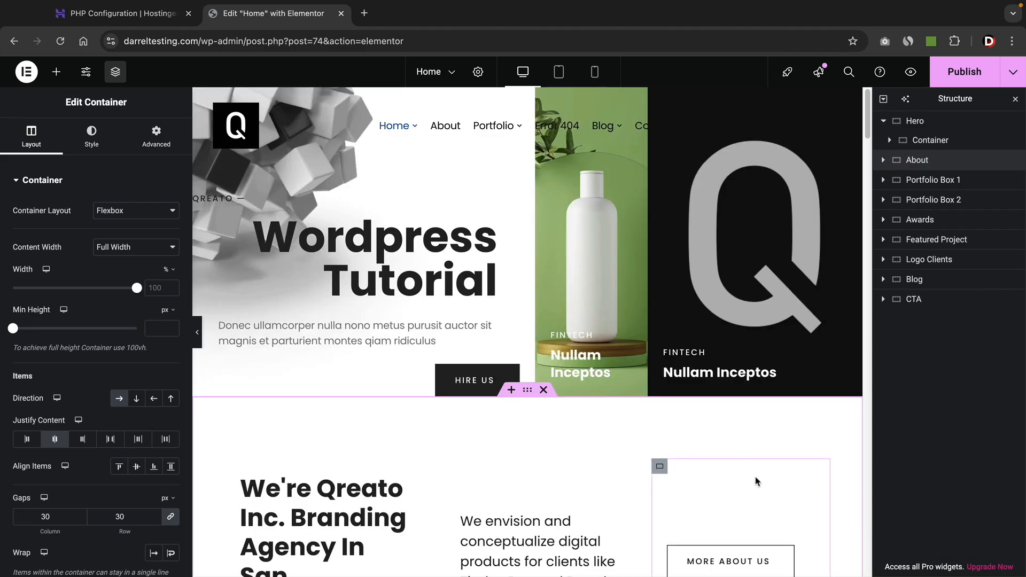
Expand the About section in Structure and select the whole About container for editing.
{"action": "scroll", "coordinate": [748, 481], "scroll_direction": "down", "scroll_amount": 2}
{"action": "scroll", "coordinate": [758, 478], "scroll_direction": "down", "scroll_amount": 3}
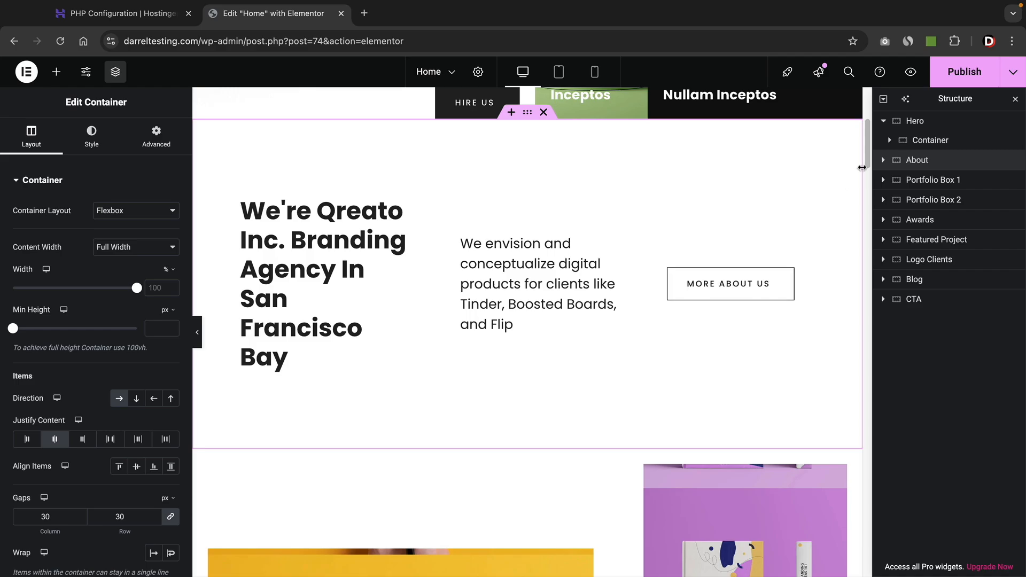
{"action": "left_click", "coordinate": [882, 160]}
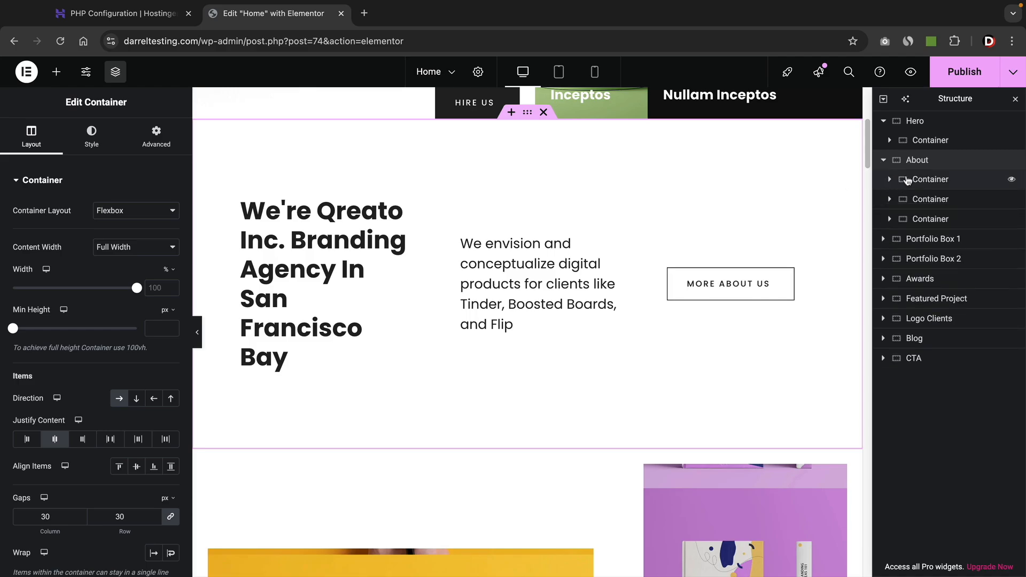
{"action": "right_click", "coordinate": [924, 184]}
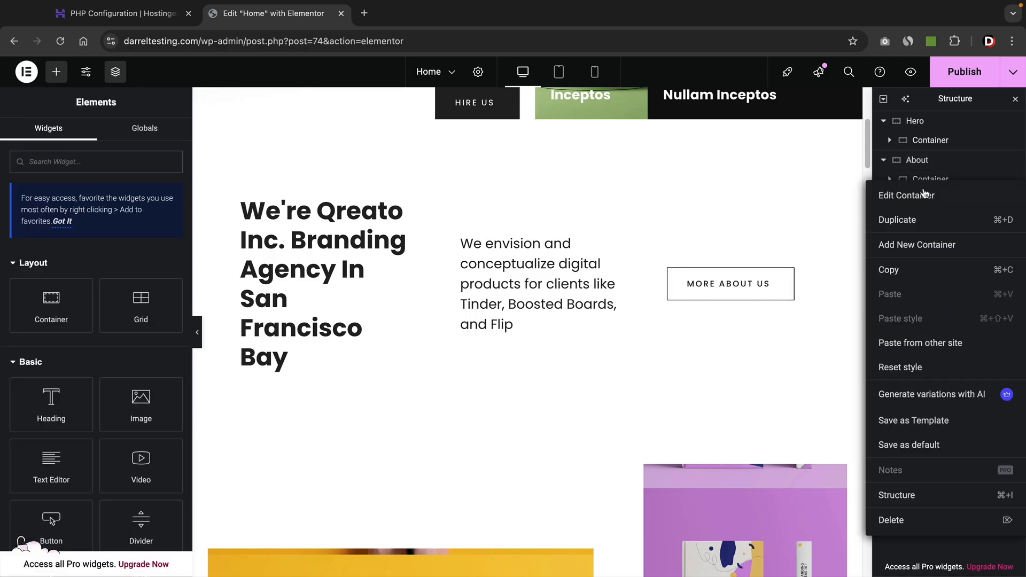
{"action": "left_click", "coordinate": [925, 194]}
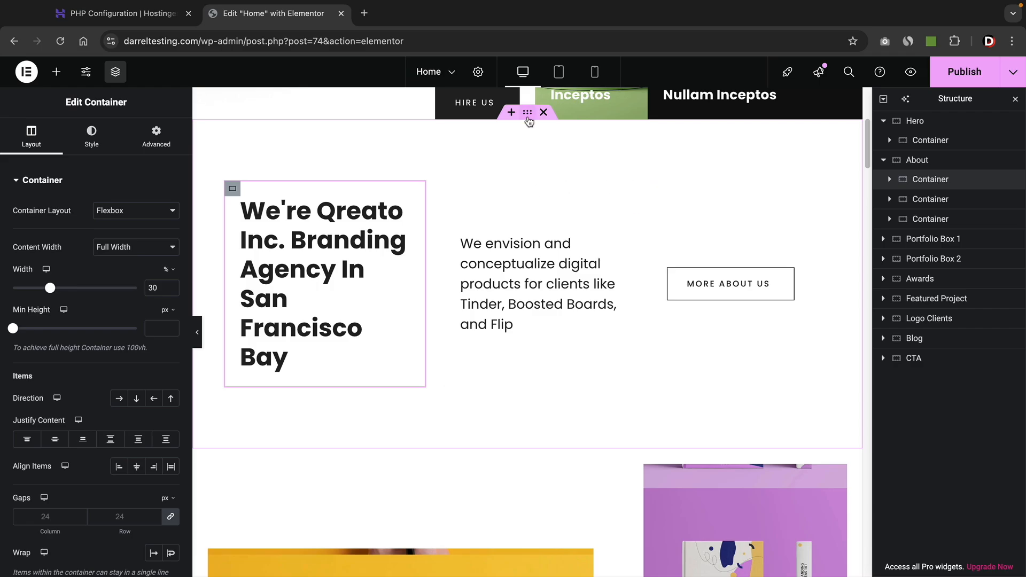
{"action": "left_click", "coordinate": [528, 118]}
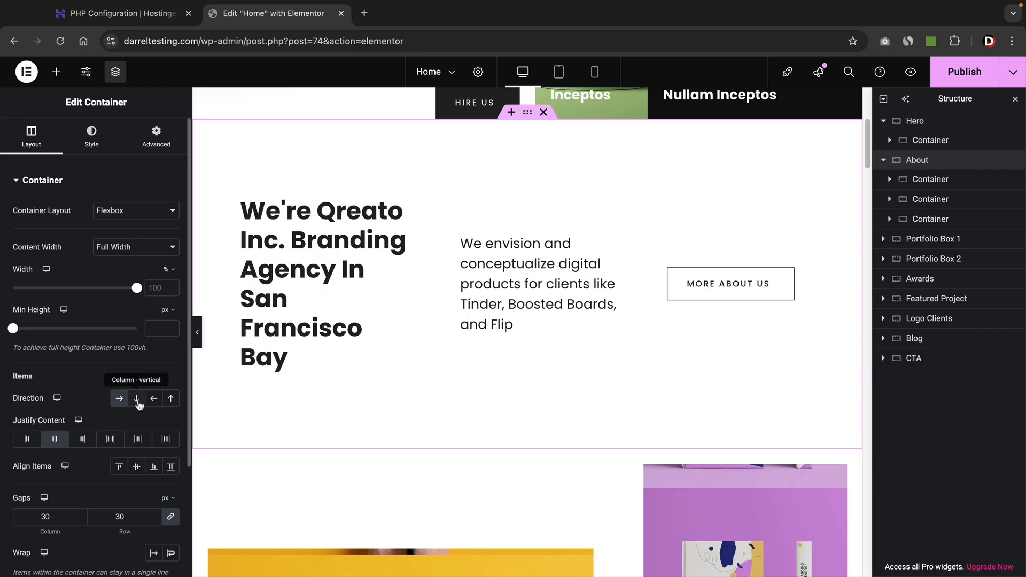
Keep the About direction as Row, set Align Items to Stretch, and reset gaps to 30 px.
{"action": "left_click", "coordinate": [137, 405]}
{"action": "scroll", "coordinate": [346, 366], "scroll_direction": "down", "scroll_amount": 3}
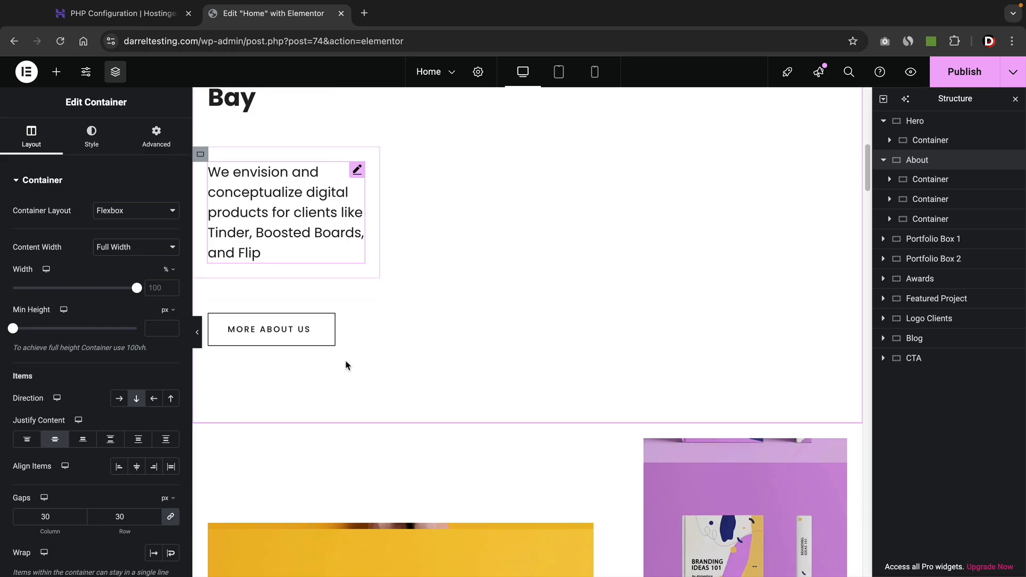
{"action": "scroll", "coordinate": [346, 366], "scroll_direction": "up", "scroll_amount": 4}
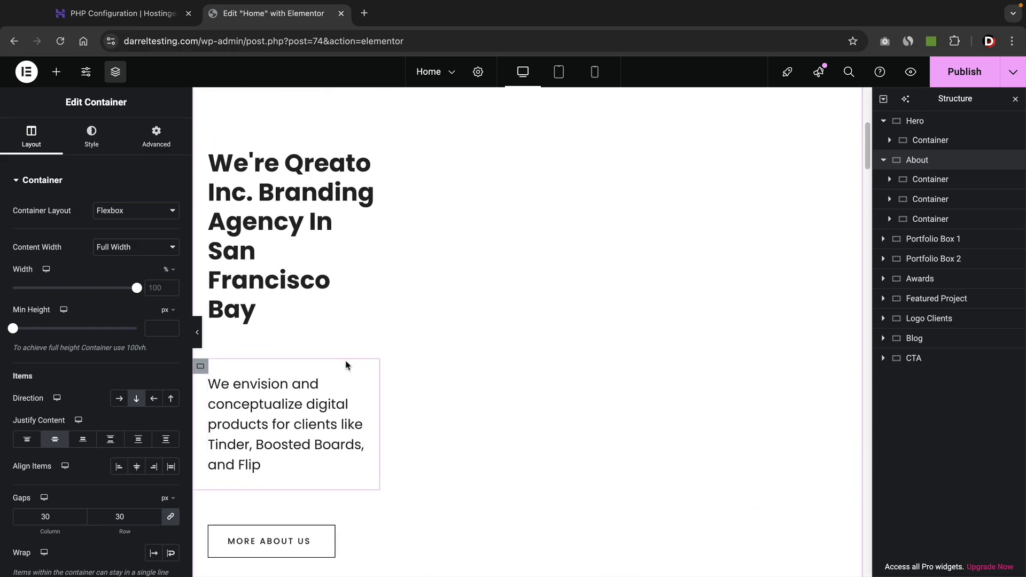
{"action": "left_click", "coordinate": [119, 400]}
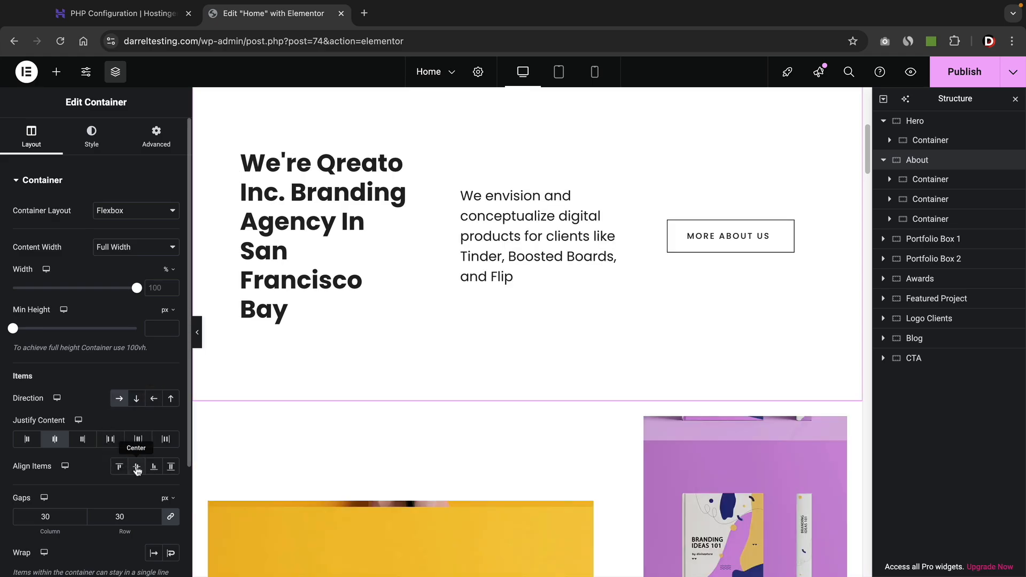
{"action": "left_click", "coordinate": [154, 466]}
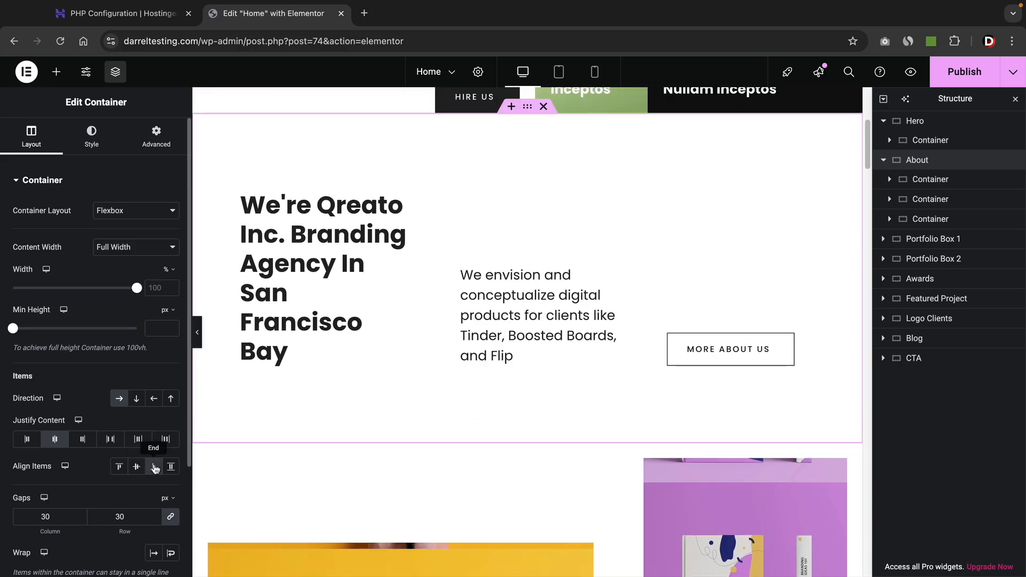
{"action": "left_click", "coordinate": [119, 468]}
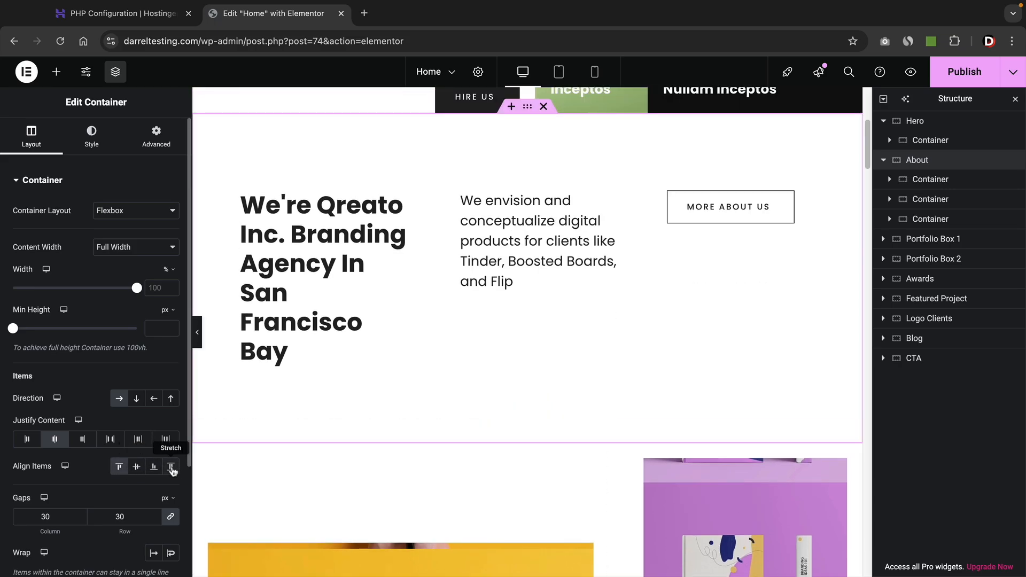
{"action": "left_click", "coordinate": [171, 467]}
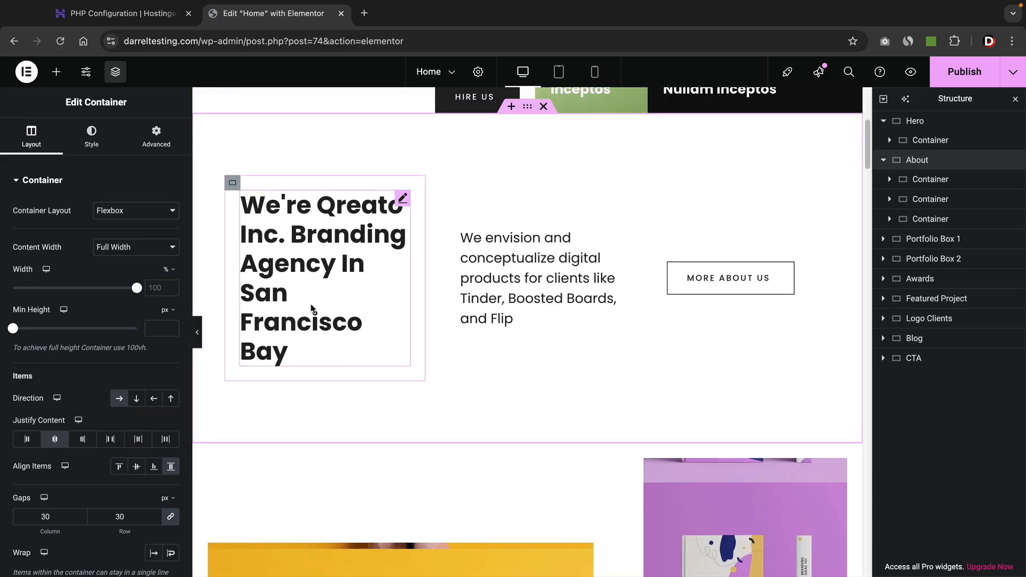
{"action": "left_click", "coordinate": [81, 518]}
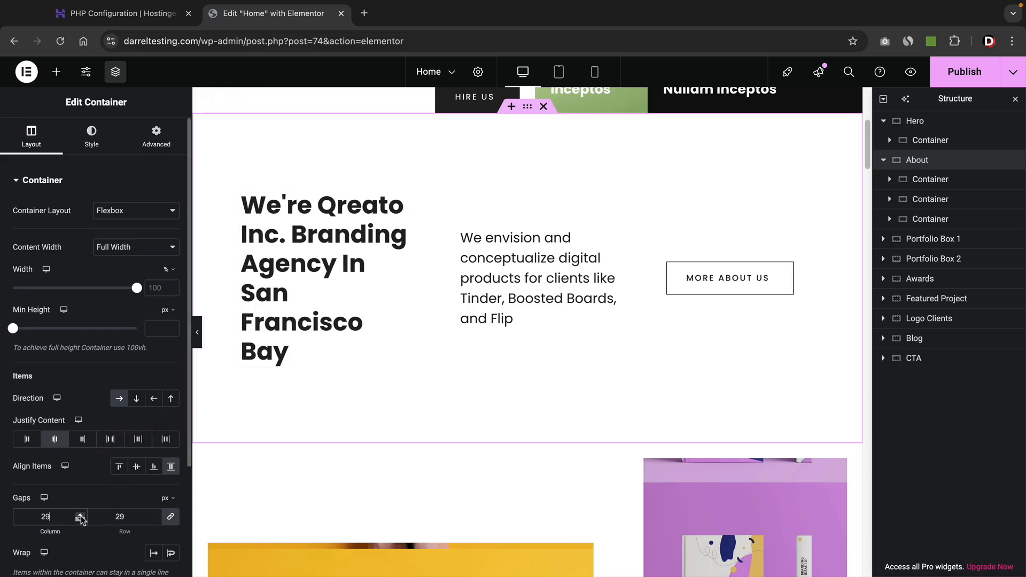
{"action": "left_click", "coordinate": [80, 520]}
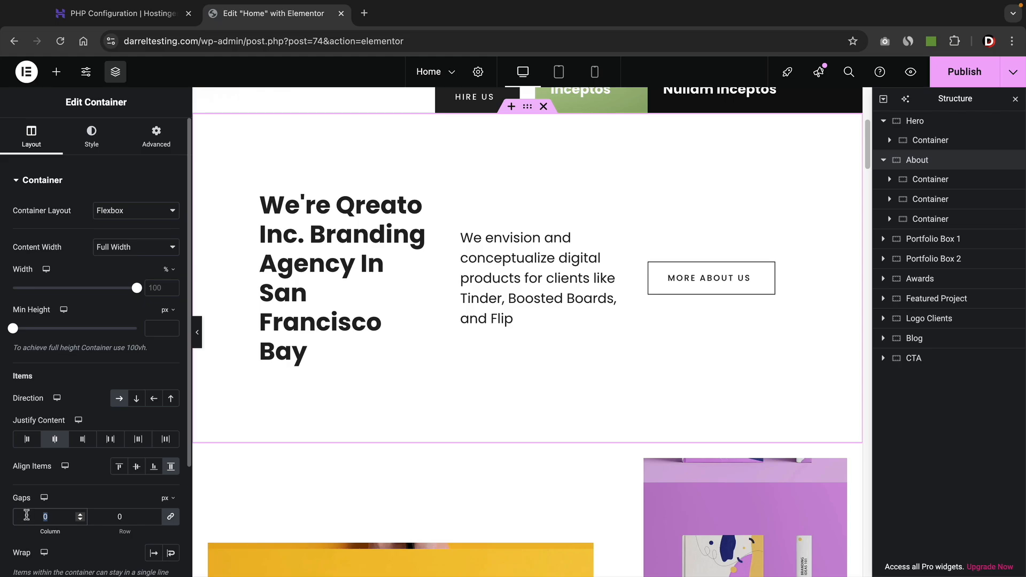
{"action": "type", "text": "30"}
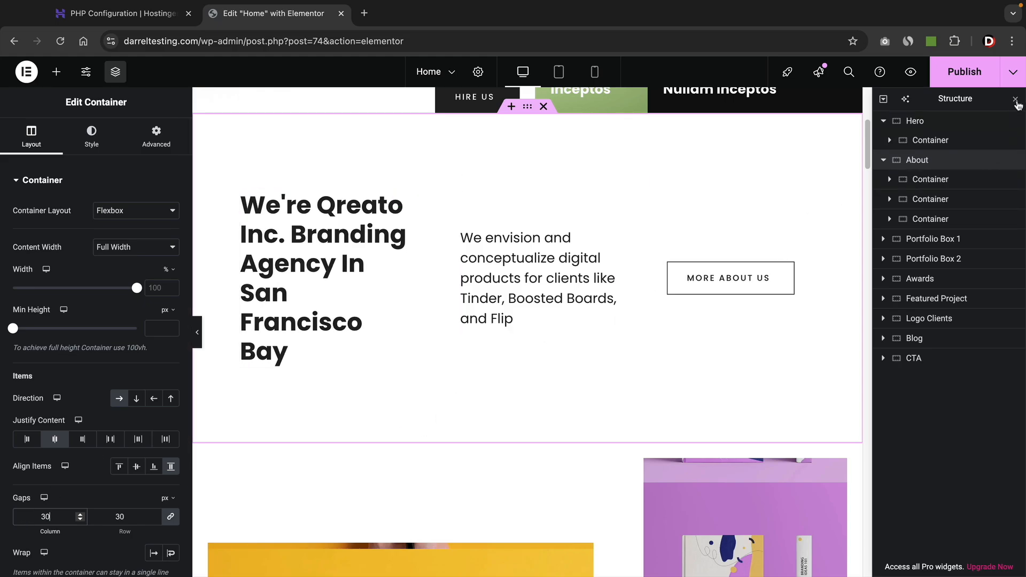
{"action": "left_click", "coordinate": [1016, 101]}
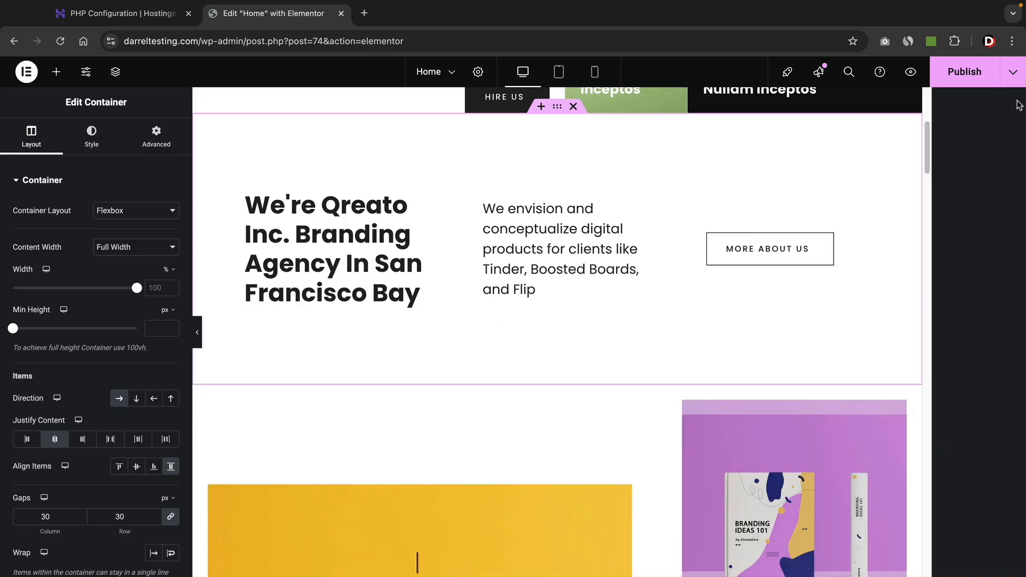
{"action": "scroll", "coordinate": [644, 366], "scroll_direction": "down", "scroll_amount": 5}
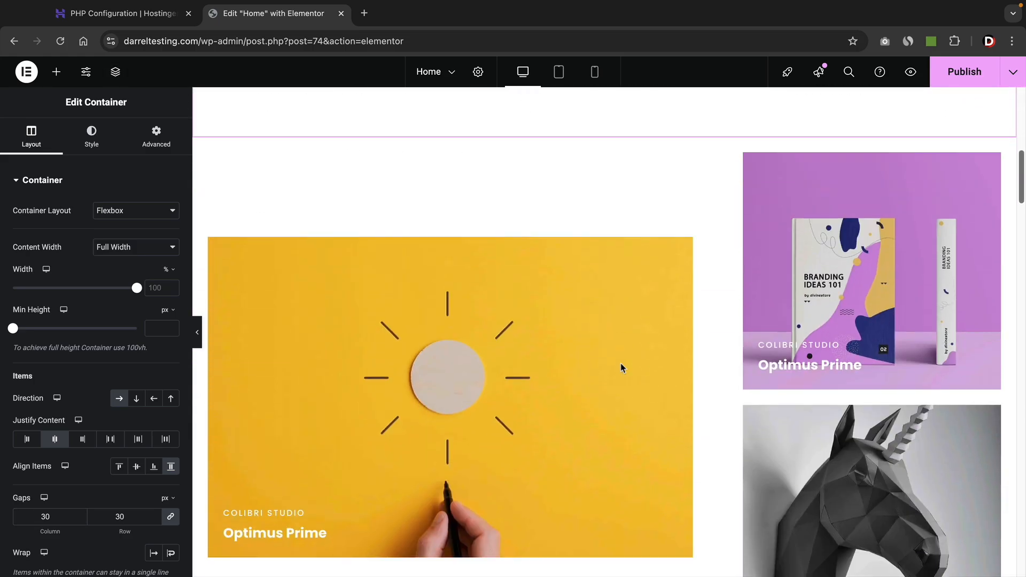
{"action": "scroll", "coordinate": [531, 268], "scroll_direction": "up", "scroll_amount": 1}
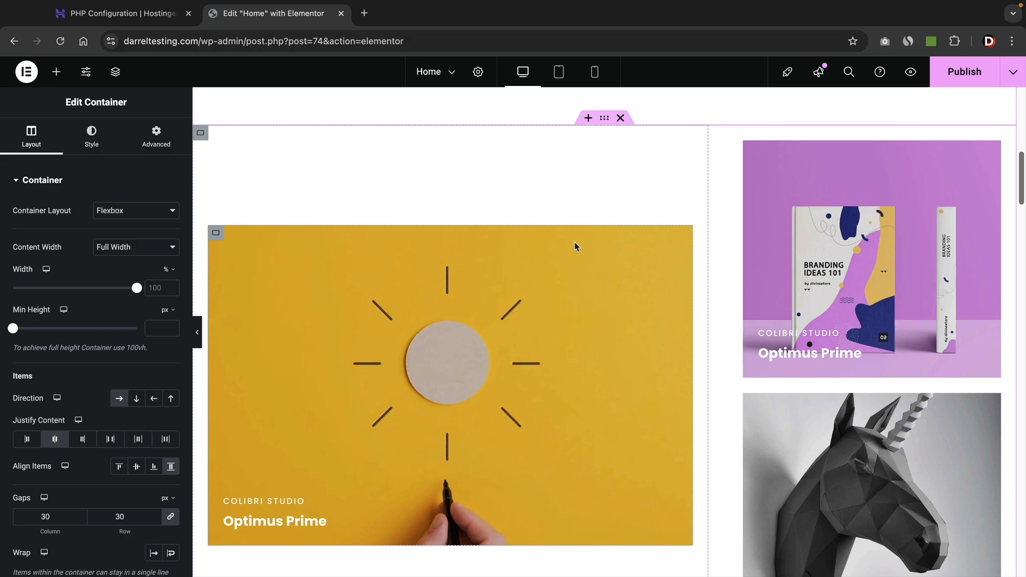
{"action": "left_click", "coordinate": [605, 120]}
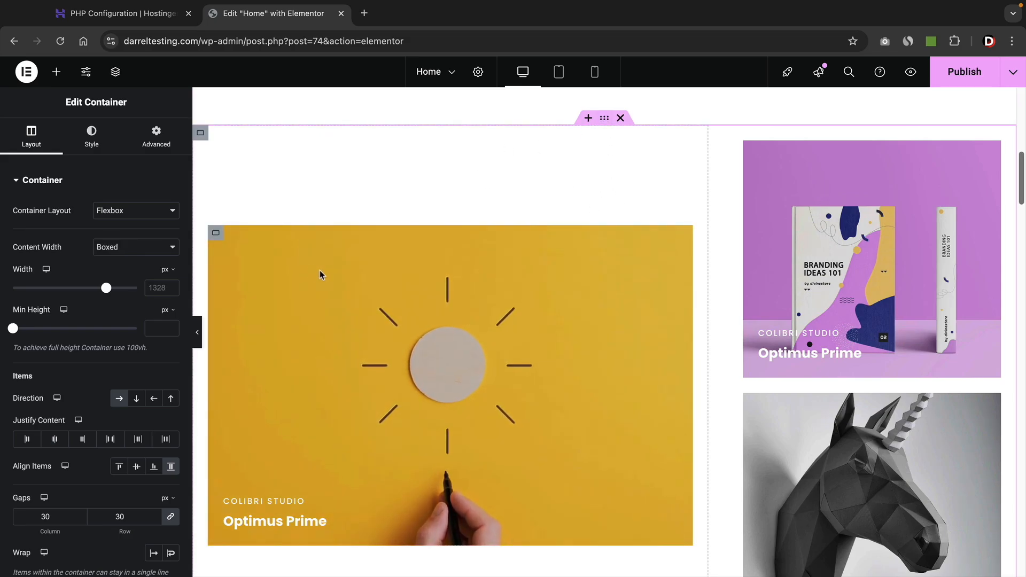
{"action": "left_click", "coordinate": [120, 401]}
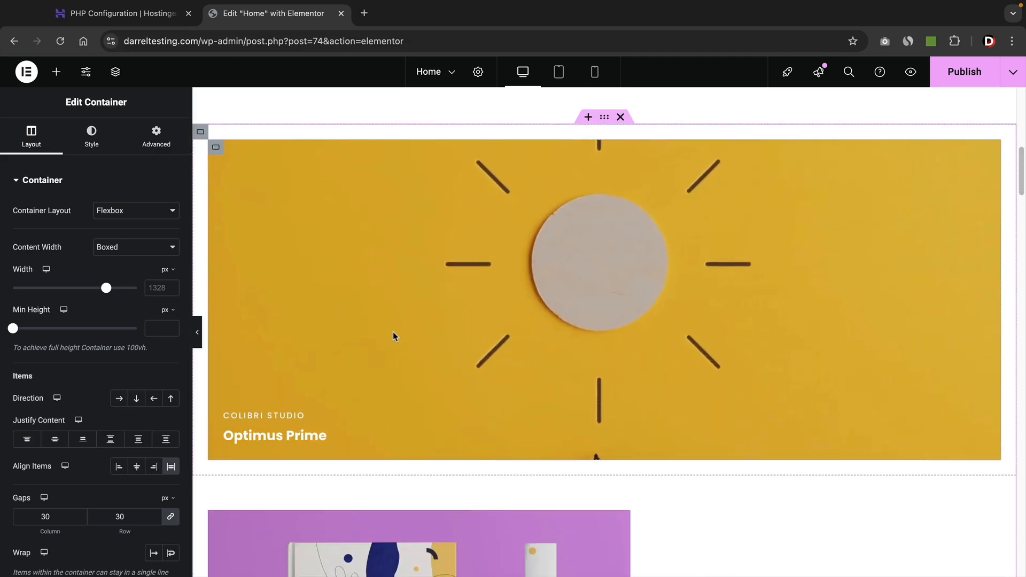
{"action": "scroll", "coordinate": [394, 336], "scroll_direction": "down", "scroll_amount": 6}
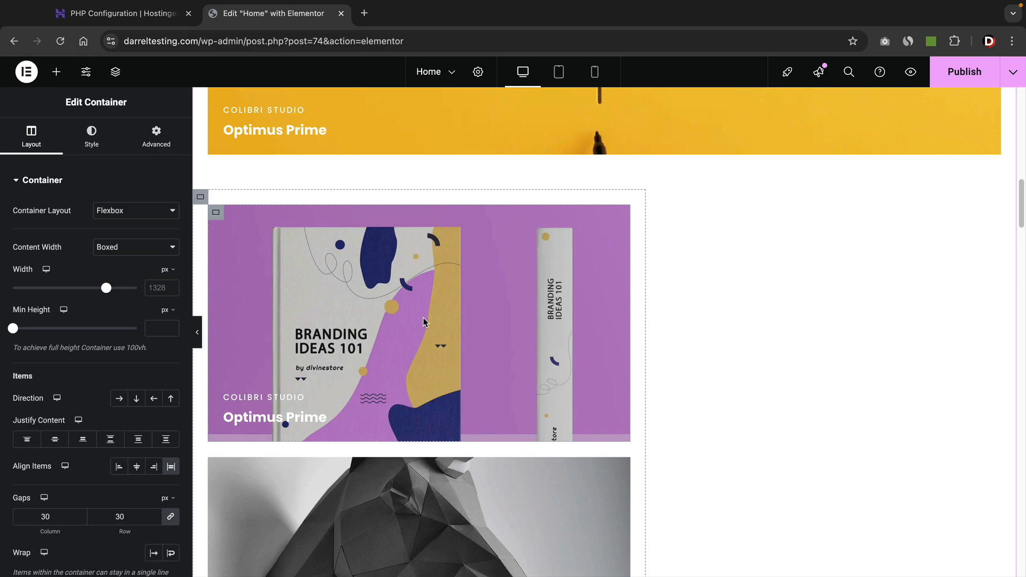
{"action": "scroll", "coordinate": [423, 321], "scroll_direction": "down", "scroll_amount": 5}
{"action": "scroll", "coordinate": [402, 420], "scroll_direction": "up", "scroll_amount": 5}
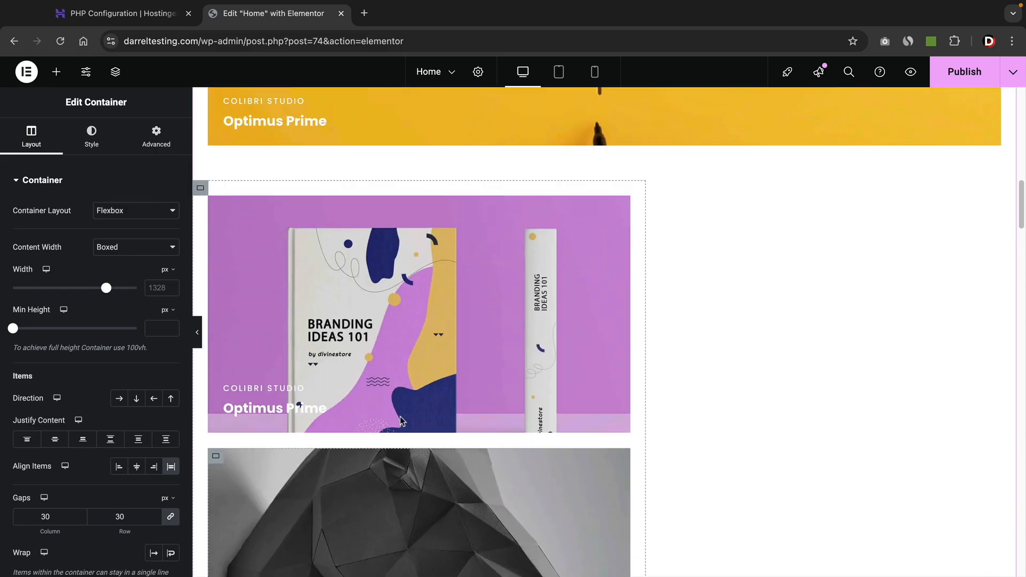
{"action": "scroll", "coordinate": [402, 420], "scroll_direction": "up", "scroll_amount": 9}
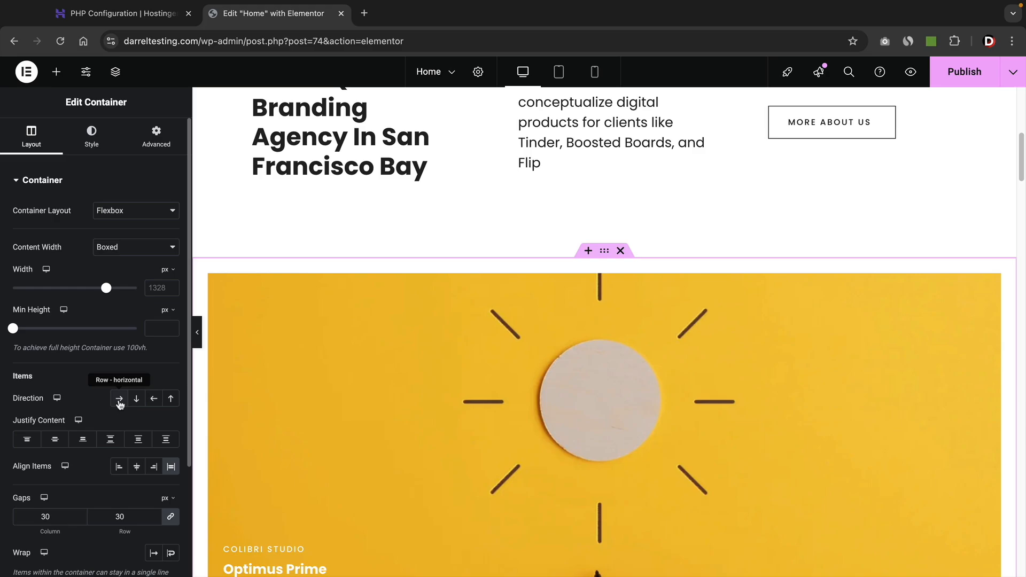
{"action": "left_click", "coordinate": [120, 399]}
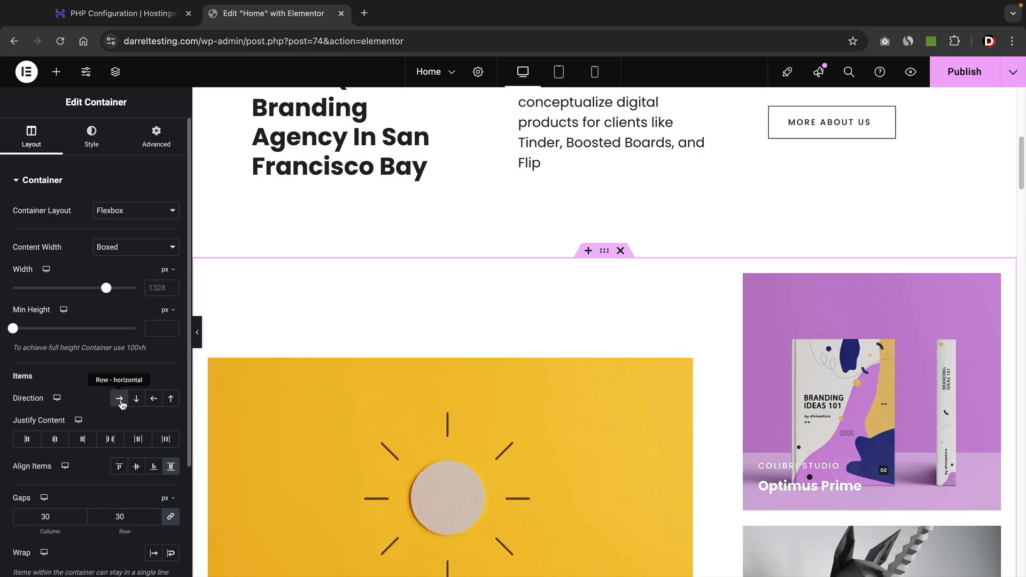
{"action": "scroll", "coordinate": [336, 405], "scroll_direction": "down", "scroll_amount": 4}
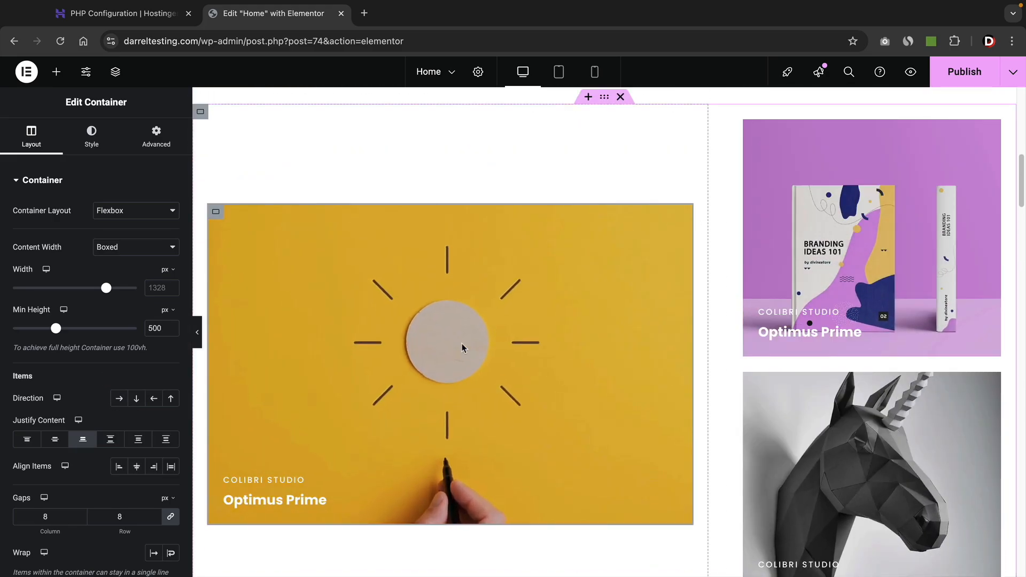
{"action": "left_click", "coordinate": [284, 477]}
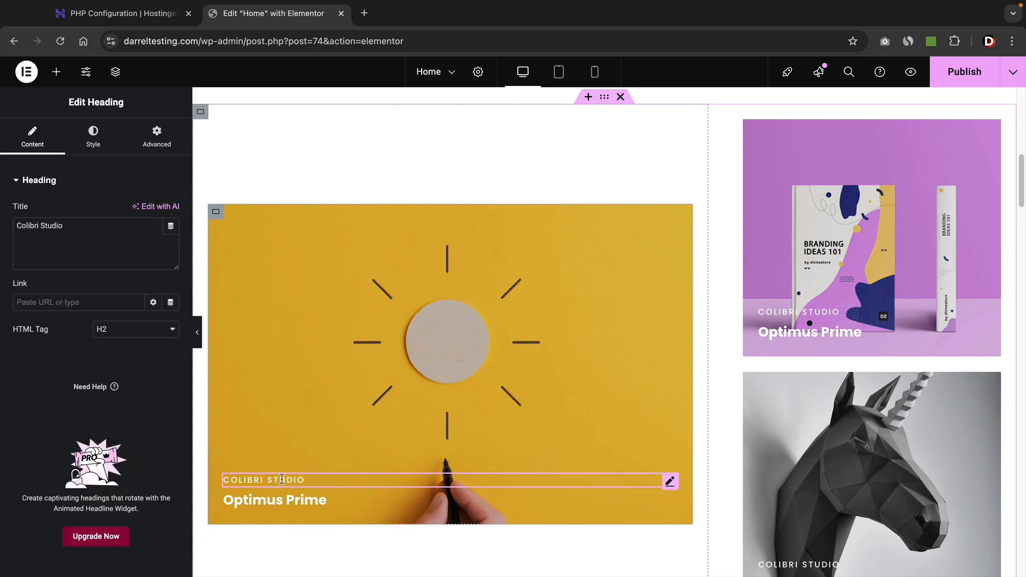
{"action": "left_click", "coordinate": [284, 499]}
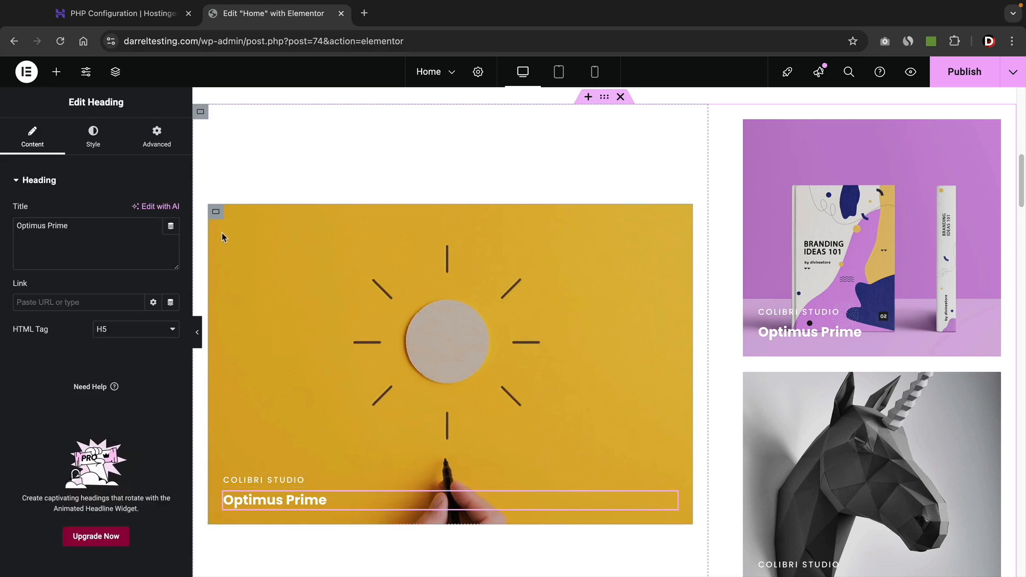
{"action": "left_click", "coordinate": [216, 213]}
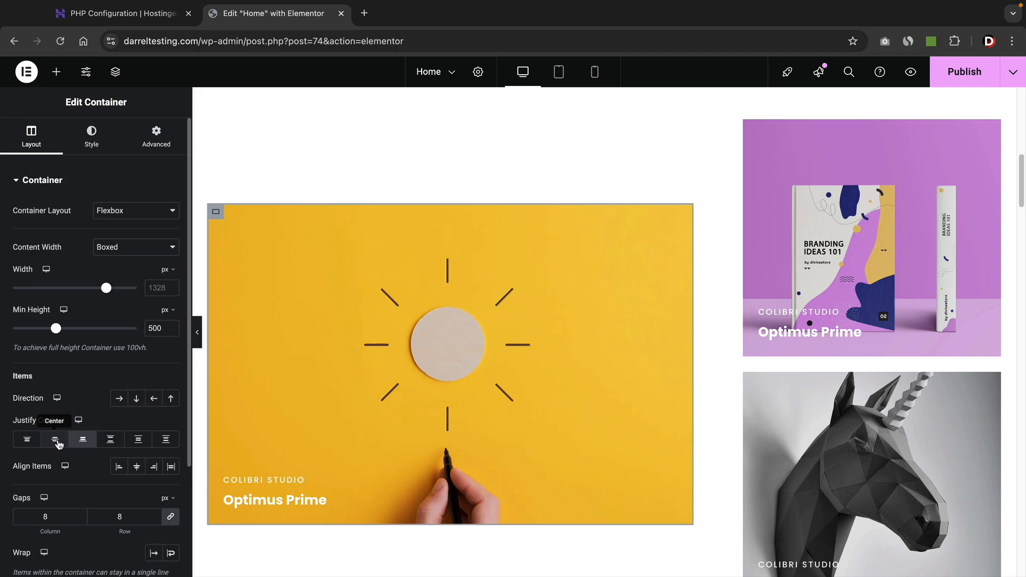
{"action": "left_click", "coordinate": [55, 441]}
{"action": "left_click", "coordinate": [28, 441]}
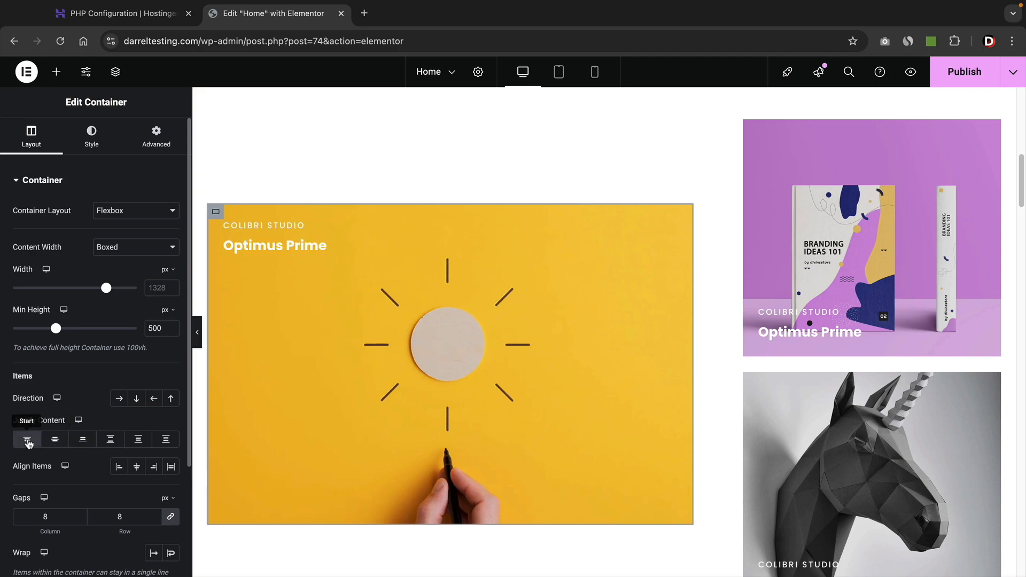
{"action": "left_click", "coordinate": [110, 442]}
{"action": "left_click", "coordinate": [138, 439]}
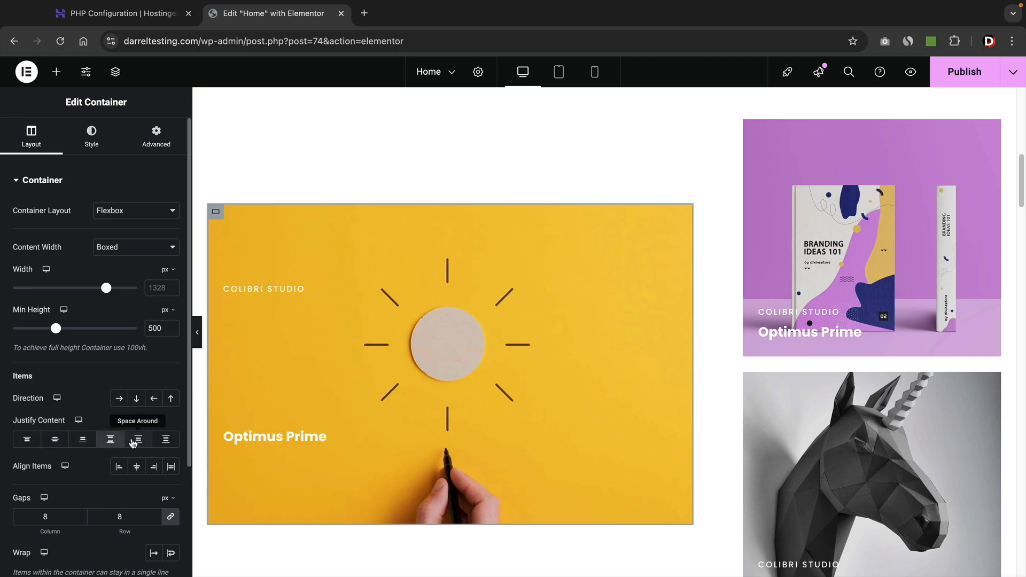
{"action": "left_click", "coordinate": [166, 439]}
{"action": "left_click", "coordinate": [83, 442]}
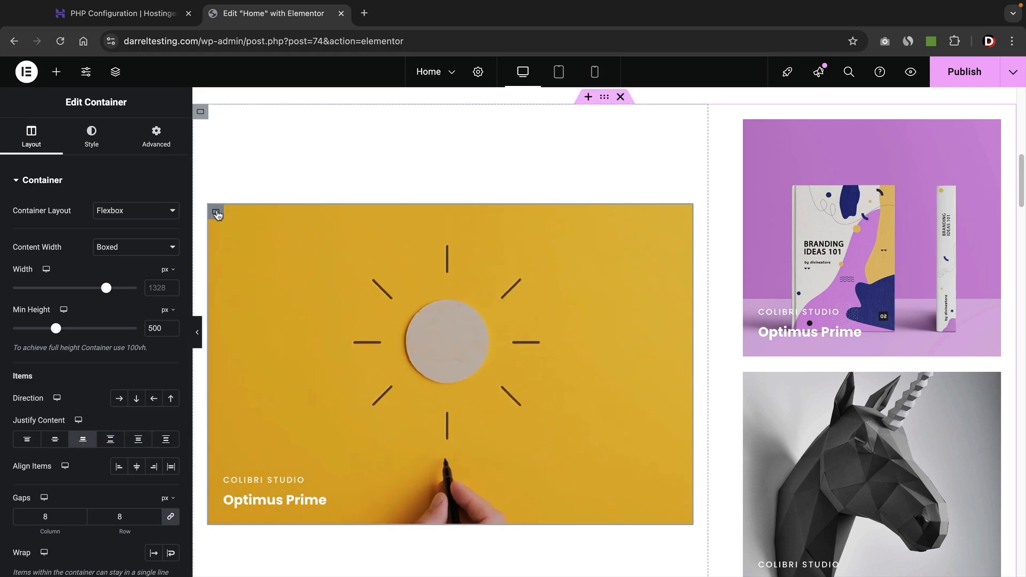
Replace the card's background image with the blue-wall sideboard photo.
{"action": "left_click", "coordinate": [91, 147]}
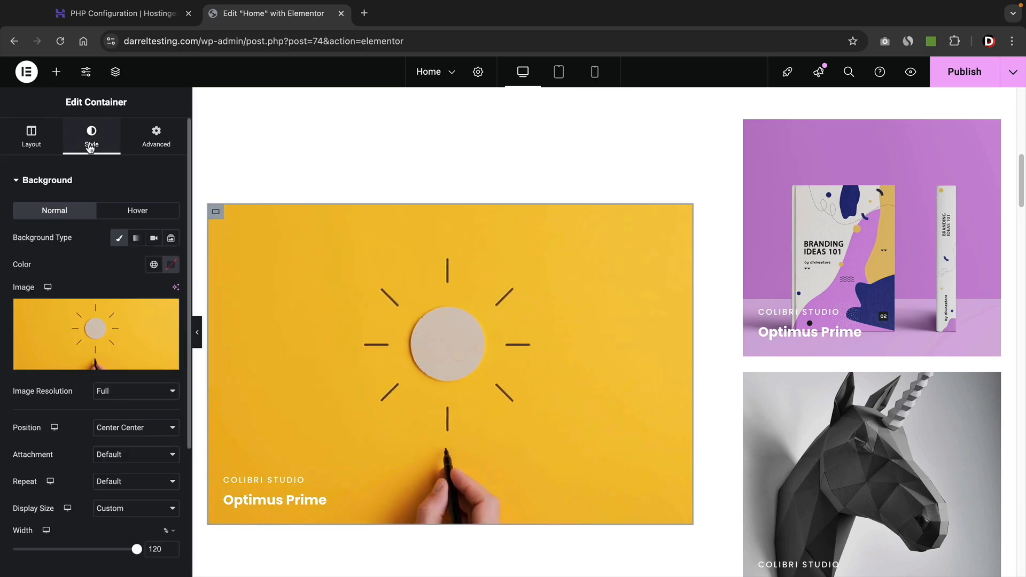
{"action": "left_click", "coordinate": [90, 332]}
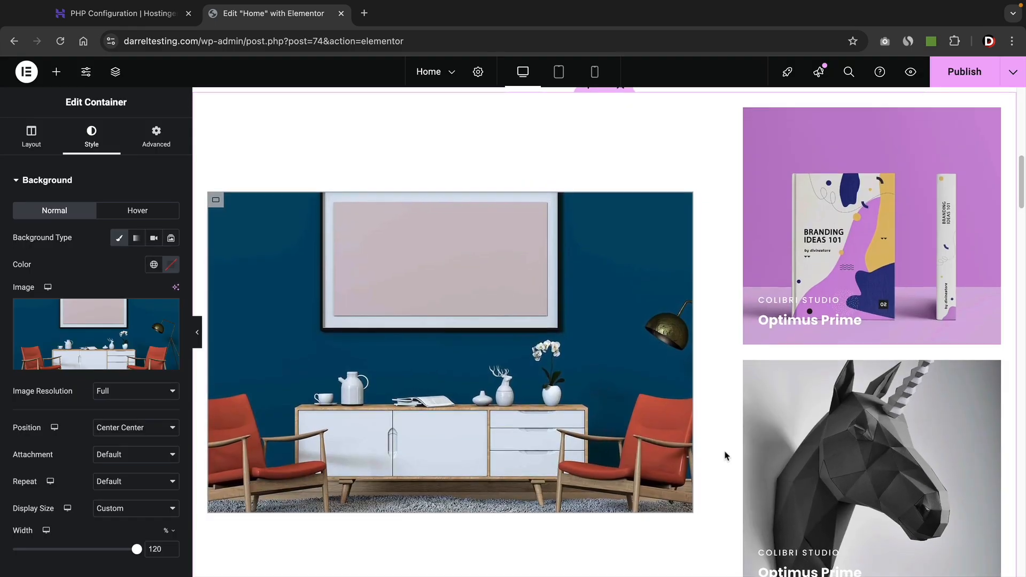
{"action": "scroll", "coordinate": [728, 444], "scroll_direction": "down", "scroll_amount": 1}
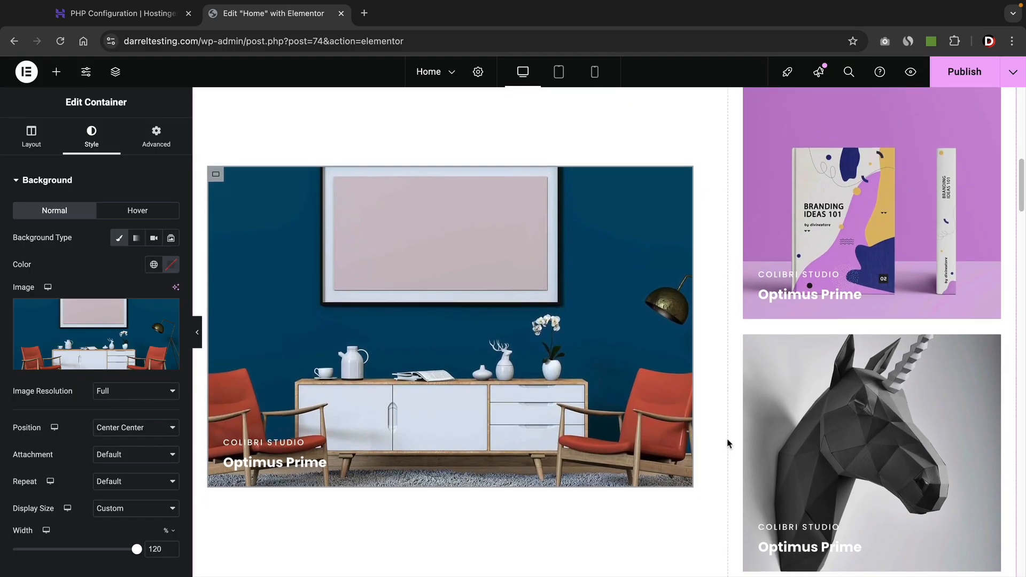
{"action": "scroll", "coordinate": [76, 416], "scroll_direction": "down", "scroll_amount": 3}
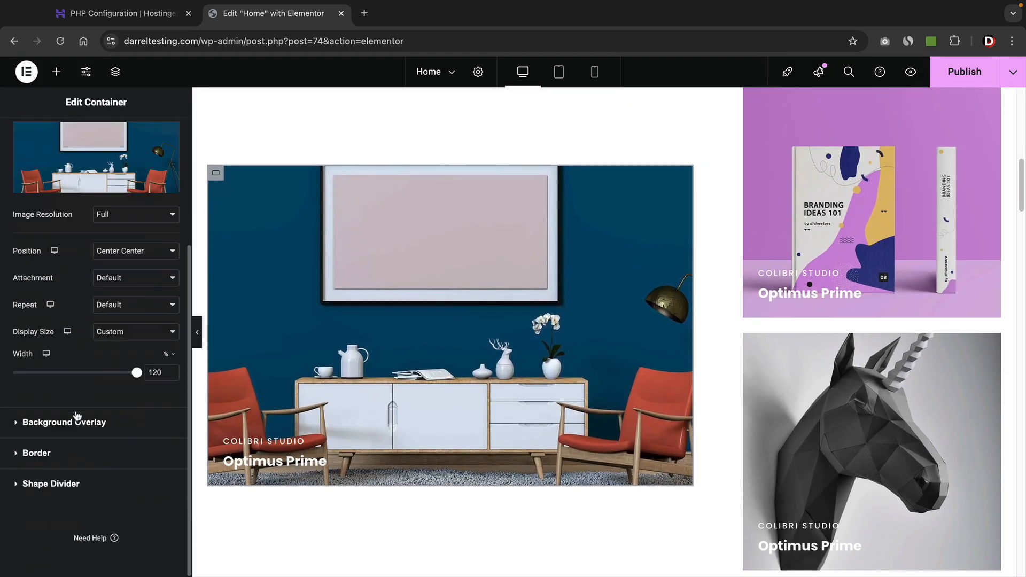
Give the card a Classic dark grey background overlay at 0.5 opacity.
{"action": "left_click", "coordinate": [82, 425]}
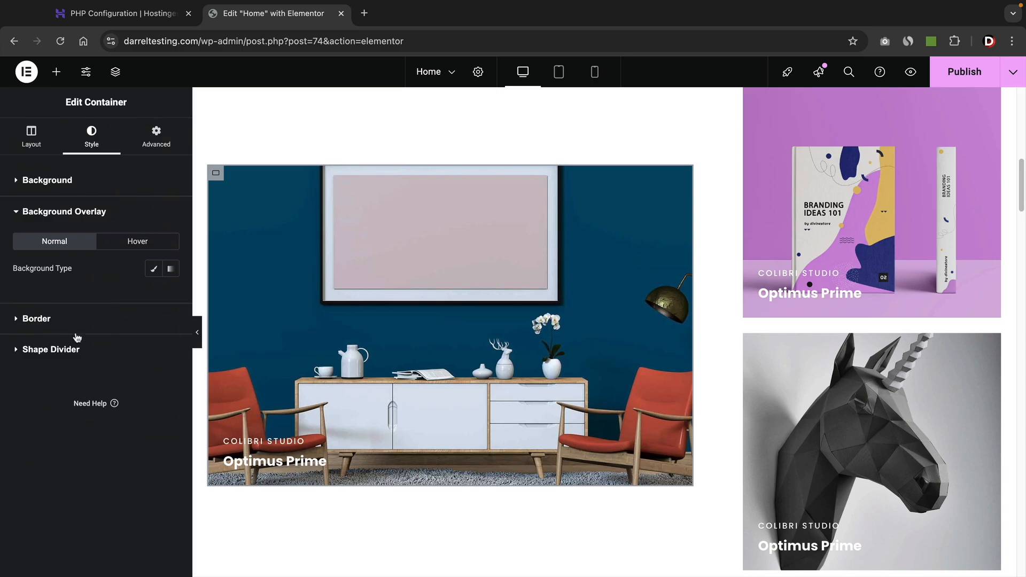
{"action": "left_click", "coordinate": [153, 269]}
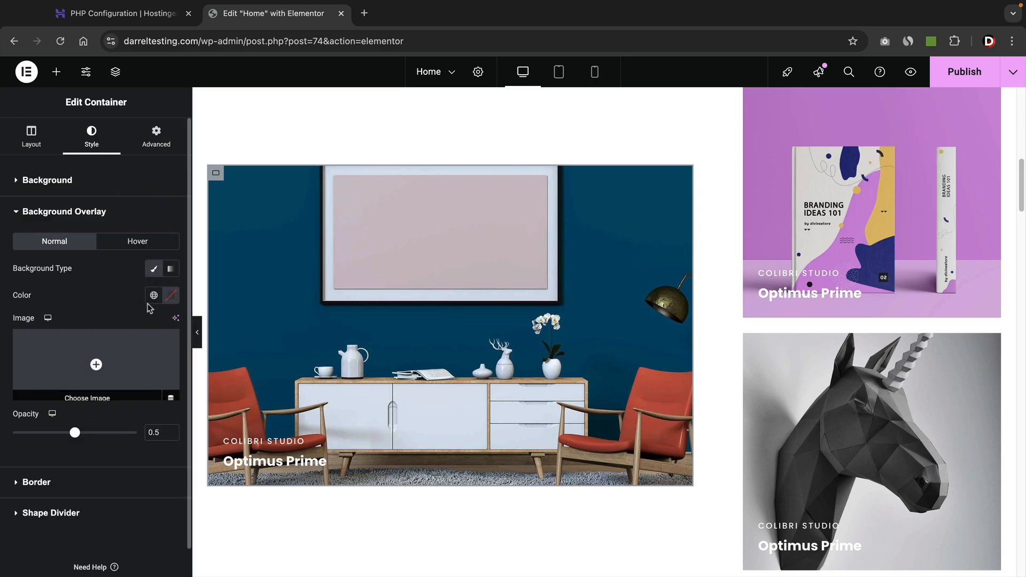
{"action": "left_click", "coordinate": [171, 296]}
{"action": "left_click", "coordinate": [96, 378]}
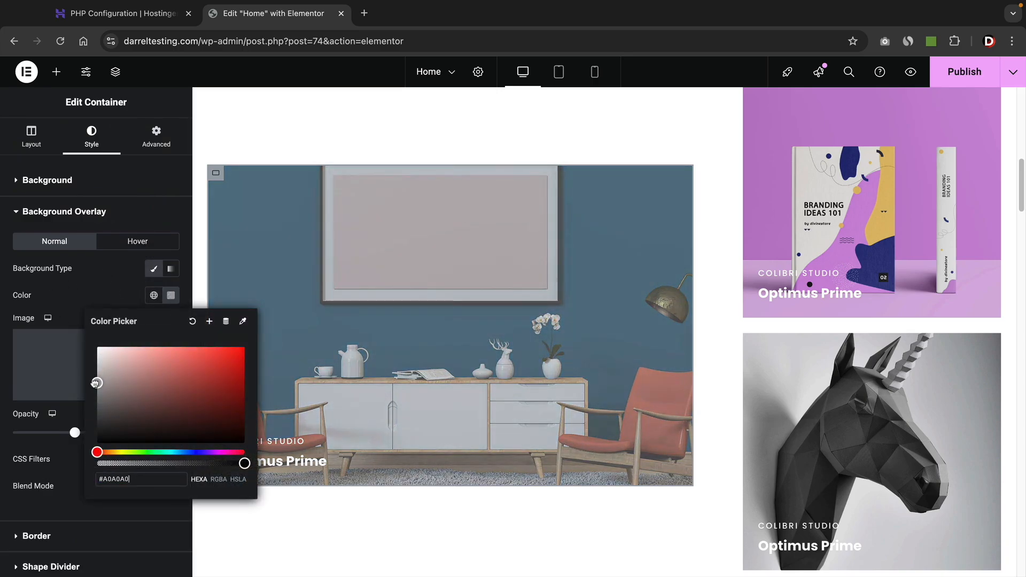
{"action": "left_click_drag", "start_coordinate": [96, 380], "coordinate": [94, 432]}
{"action": "left_click", "coordinate": [99, 296]}
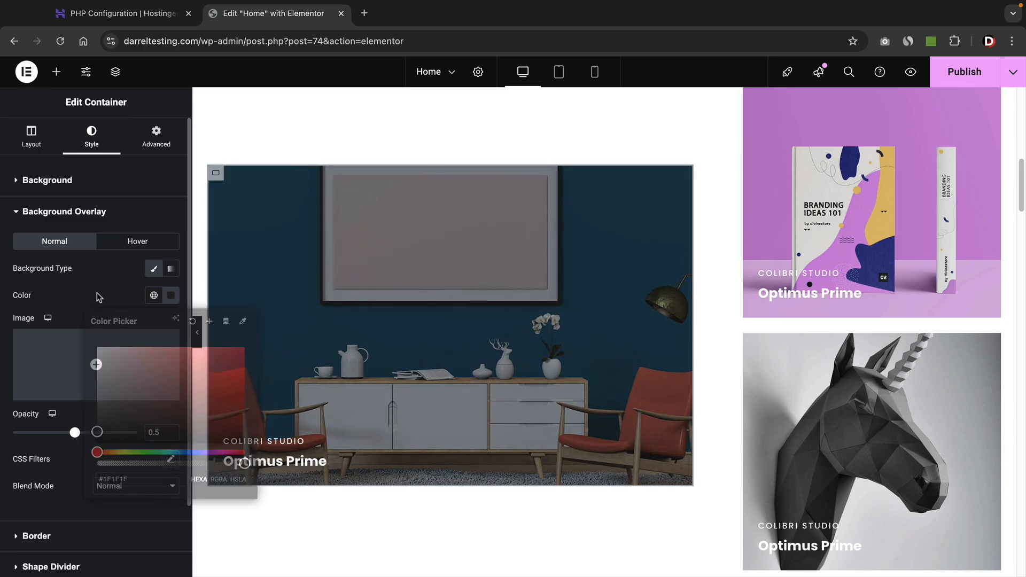
Set CSS filters: brightness 72, contrast 83, saturation 170, shifted hue, blur left at zero.
{"action": "left_click", "coordinate": [170, 462]}
{"action": "scroll", "coordinate": [119, 445], "scroll_direction": "down", "scroll_amount": 2}
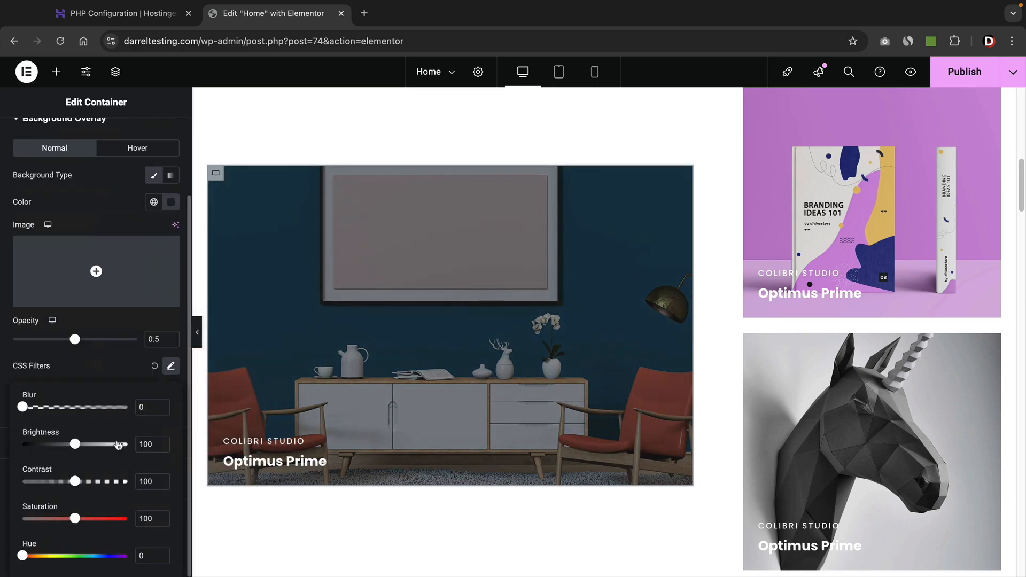
{"action": "mouse_move", "coordinate": [74, 445]}
{"action": "left_mouse_down"}
{"action": "mouse_move", "coordinate": [113, 445]}
{"action": "mouse_move", "coordinate": [61, 445]}
{"action": "left_mouse_up"}
{"action": "left_click", "coordinate": [75, 482]}
{"action": "left_click", "coordinate": [66, 482]}
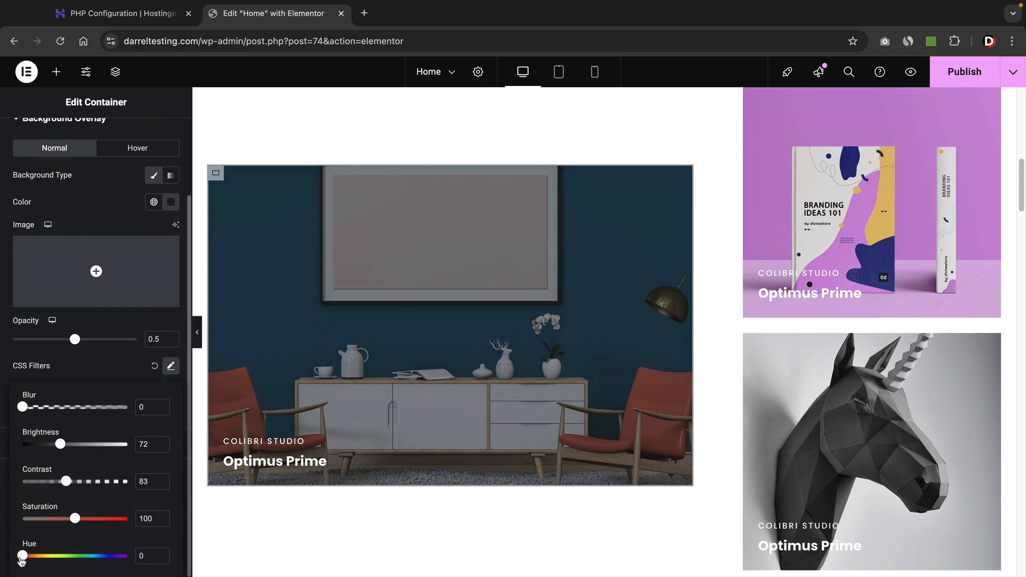
{"action": "left_click_drag", "start_coordinate": [22, 557], "coordinate": [115, 555]}
{"action": "left_click_drag", "start_coordinate": [97, 519], "coordinate": [112, 519]}
{"action": "left_click_drag", "start_coordinate": [106, 408], "coordinate": [18, 414]}
{"action": "left_click", "coordinate": [121, 361]}
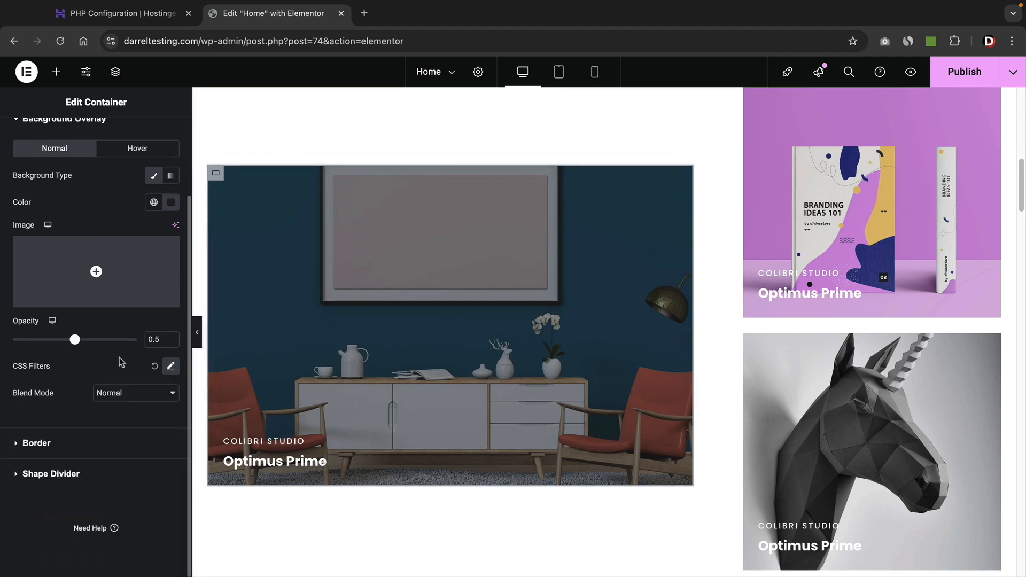
{"action": "left_click", "coordinate": [59, 445]}
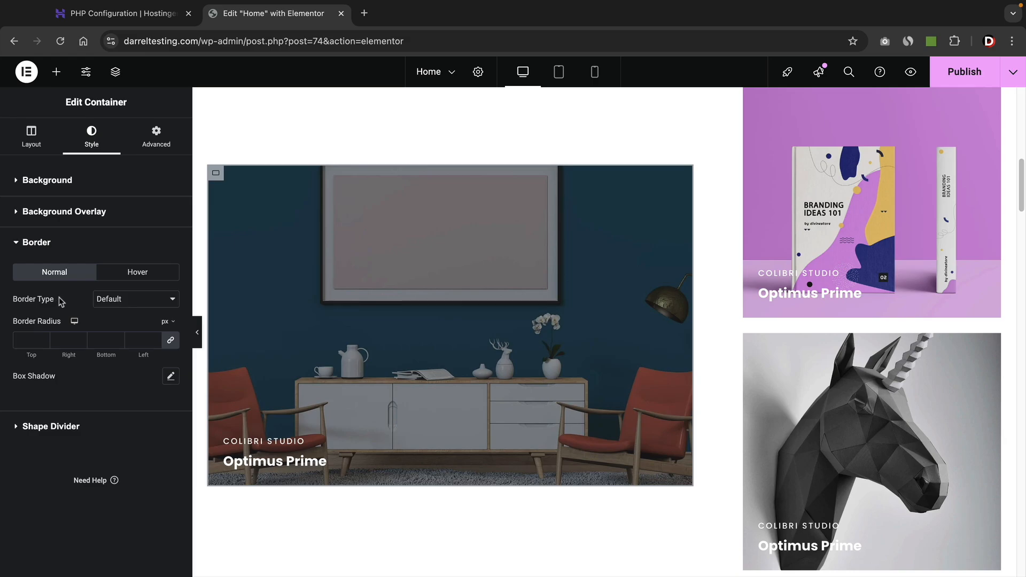
{"action": "left_click", "coordinate": [112, 303]}
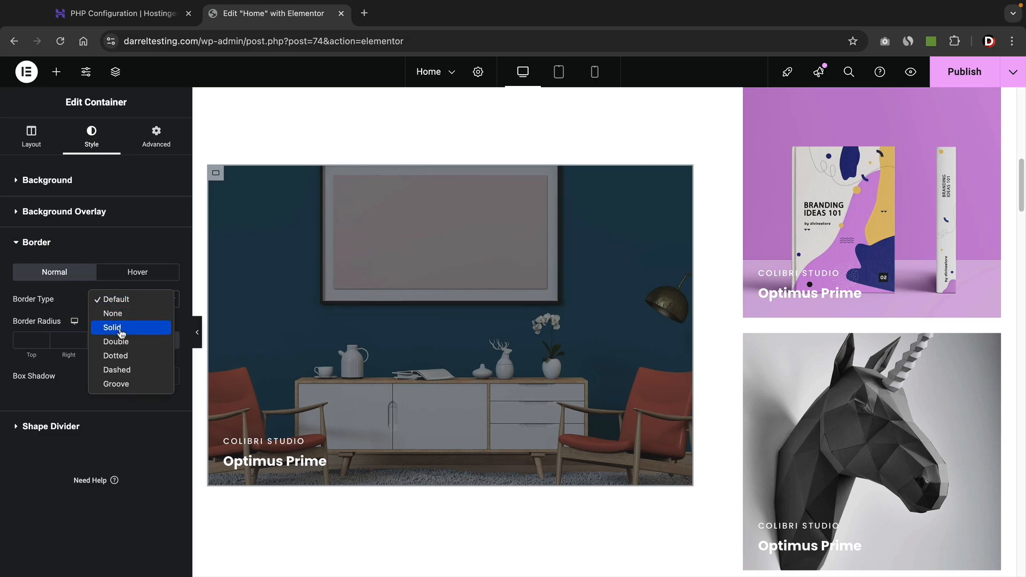
{"action": "left_click", "coordinate": [116, 356]}
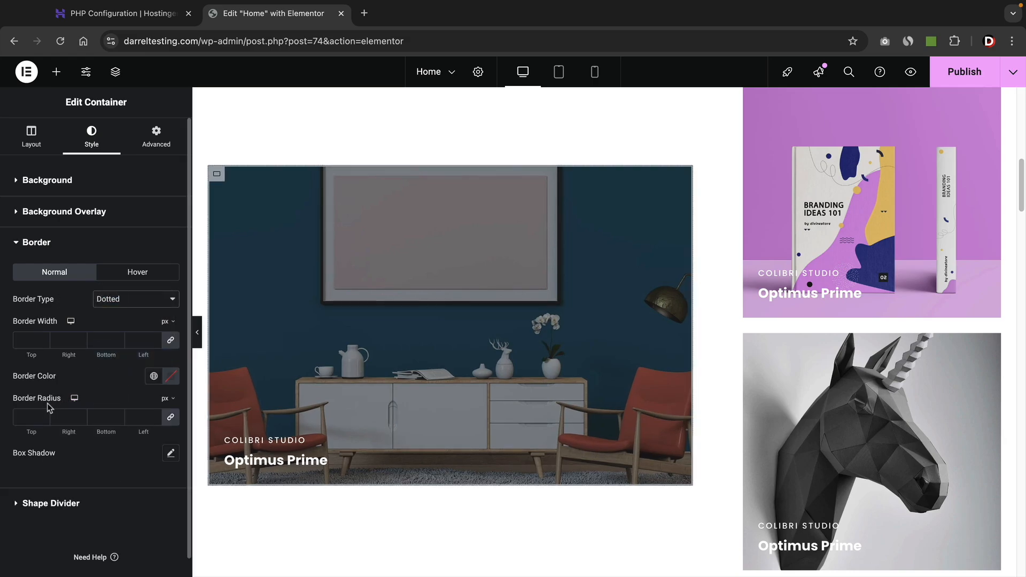
{"action": "left_click", "coordinate": [44, 336]}
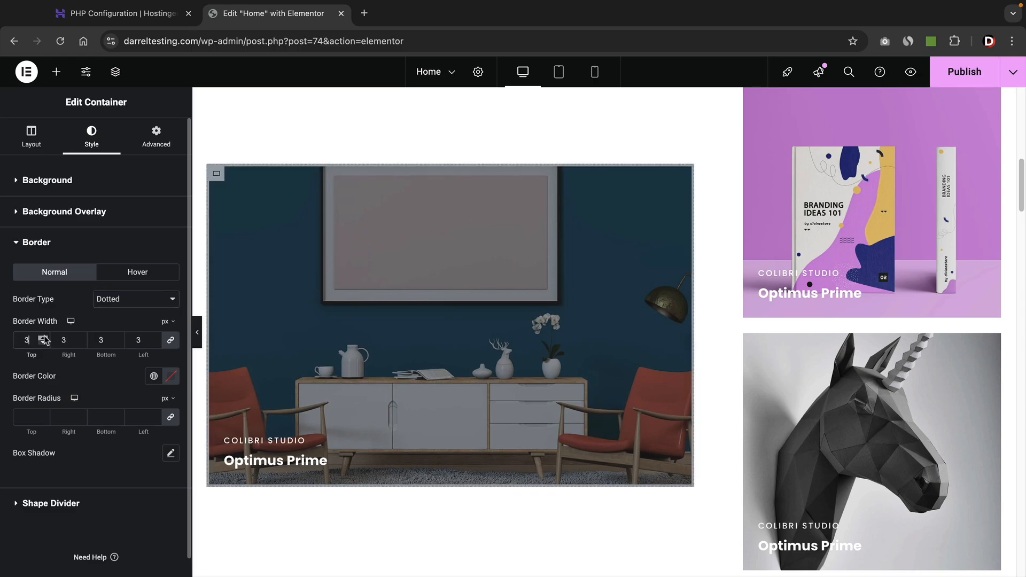
{"action": "left_click", "coordinate": [44, 343]}
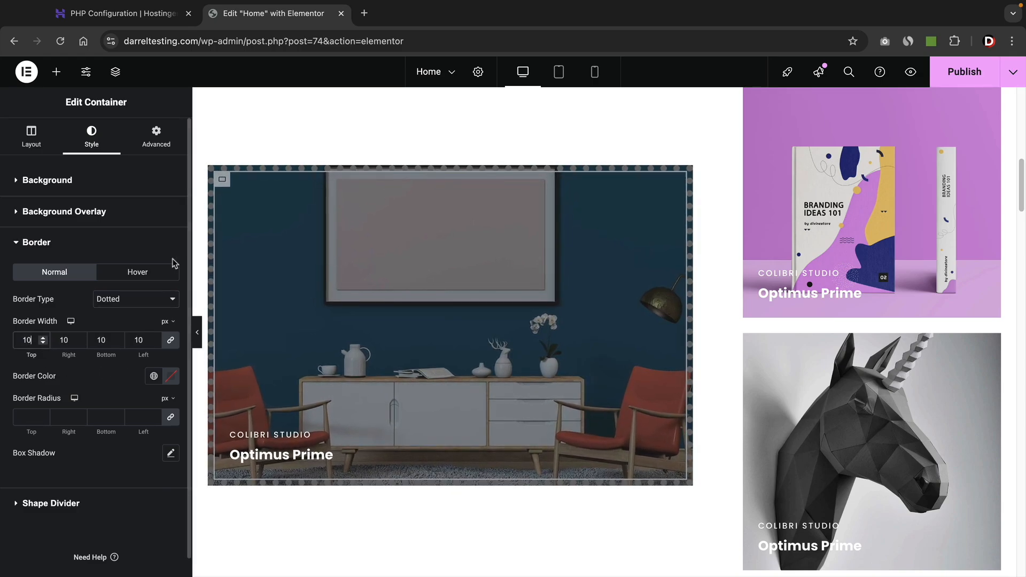
{"action": "left_click", "coordinate": [134, 303]}
{"action": "left_click", "coordinate": [132, 315]}
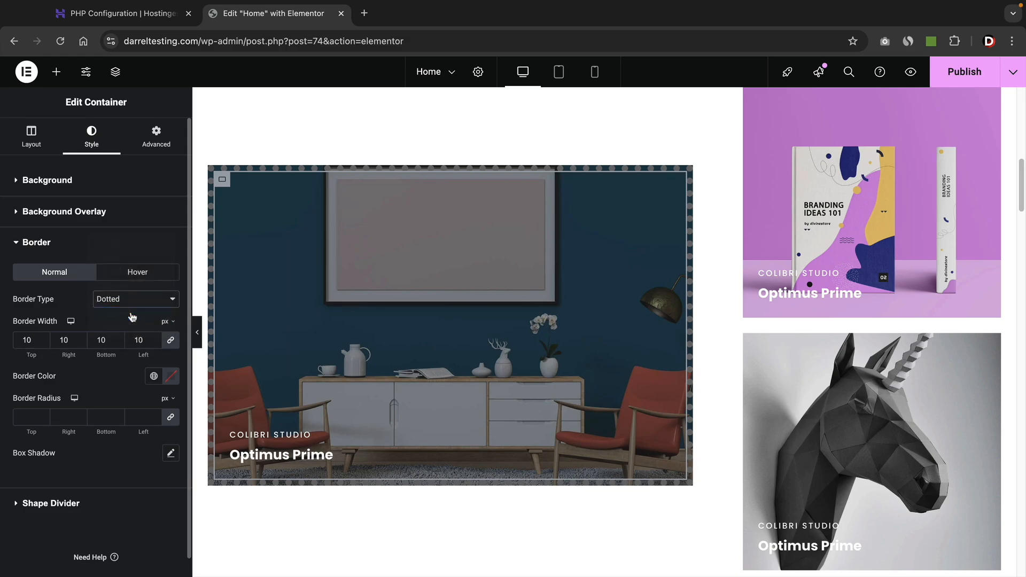
{"action": "left_click", "coordinate": [131, 299]}
{"action": "left_click", "coordinate": [131, 273]}
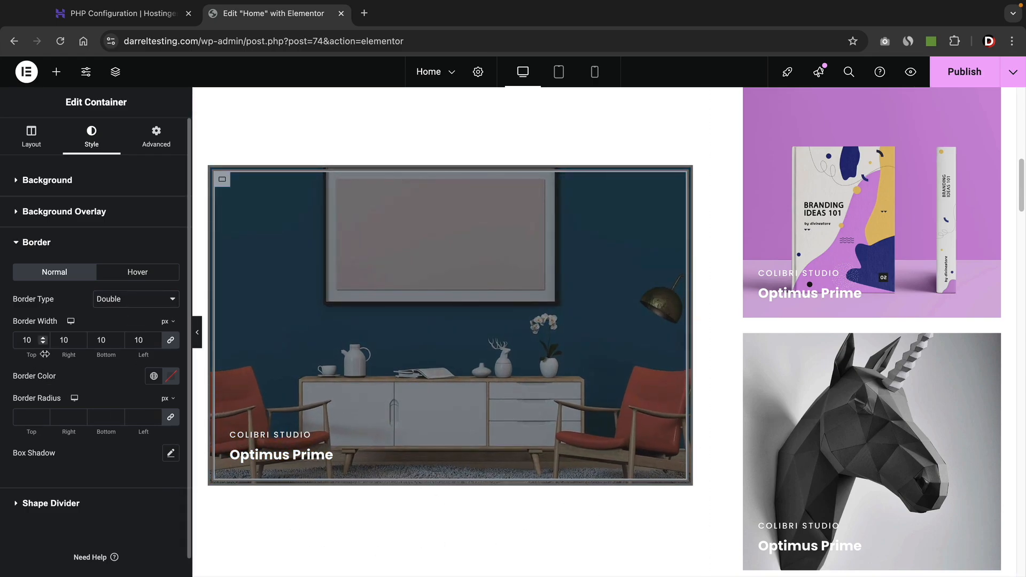
{"action": "left_click", "coordinate": [42, 413]}
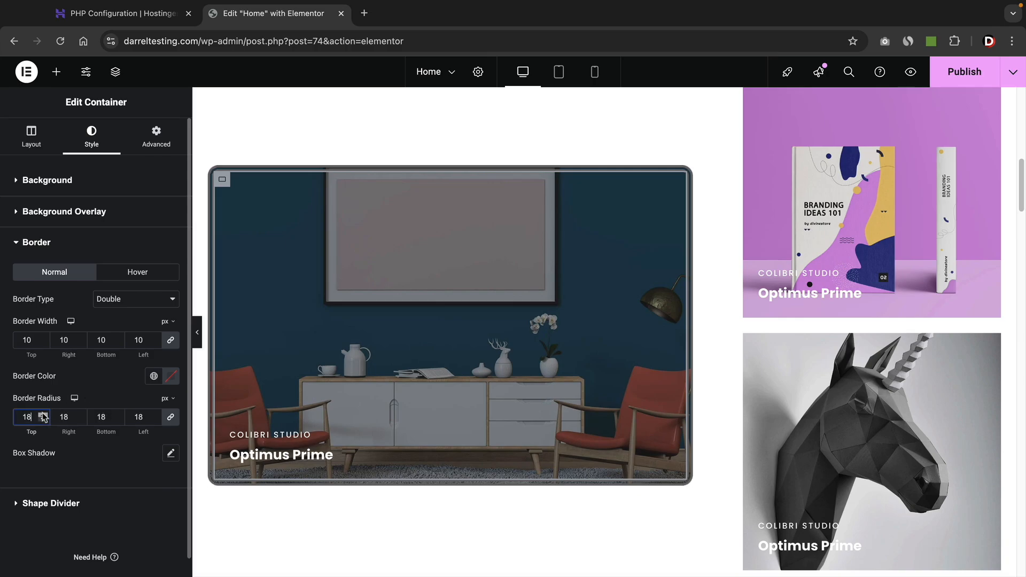
{"action": "left_click", "coordinate": [43, 413]}
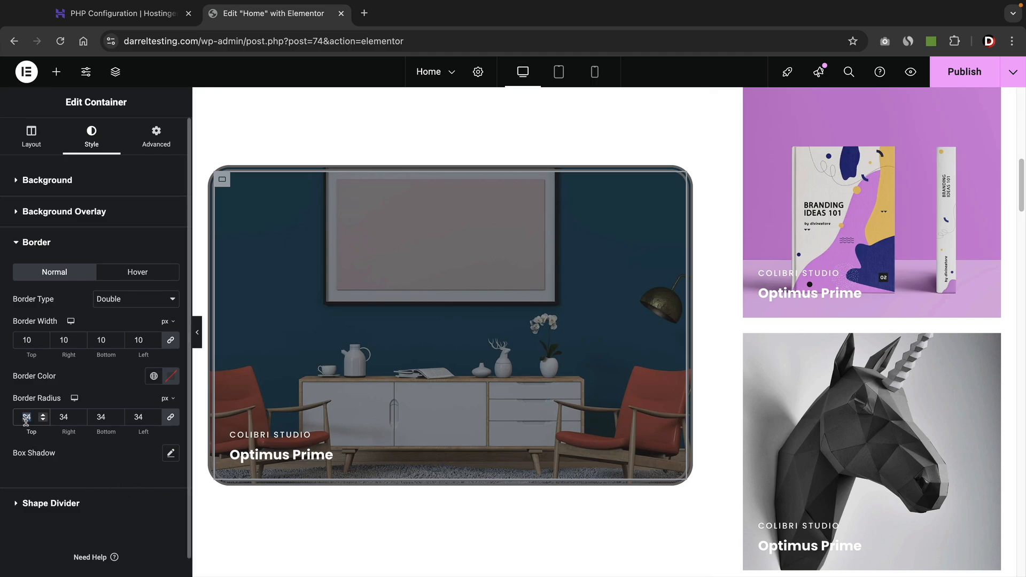
{"action": "key", "text": "BackSpace"}
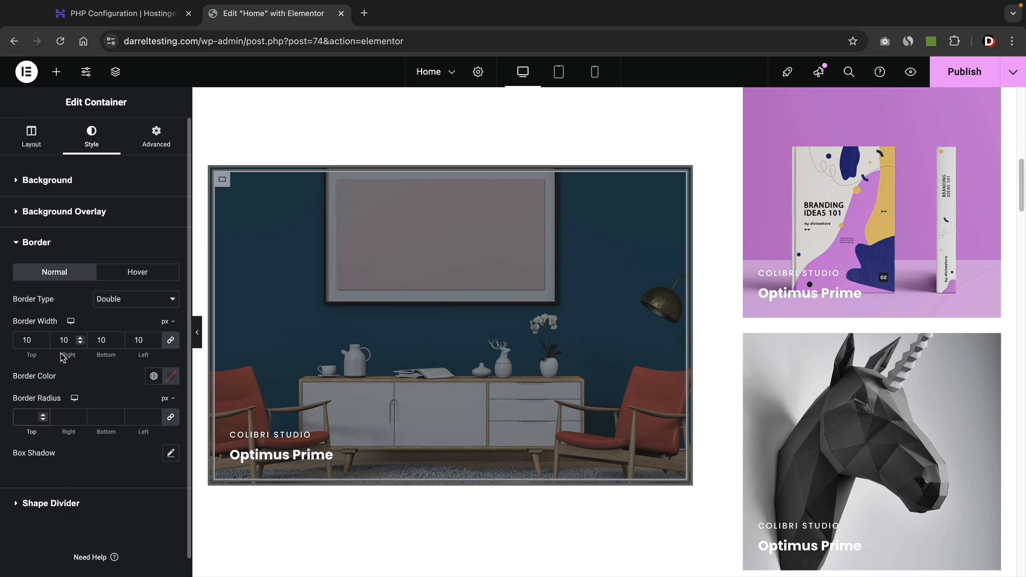
{"action": "left_click", "coordinate": [118, 301]}
{"action": "left_click", "coordinate": [116, 257]}
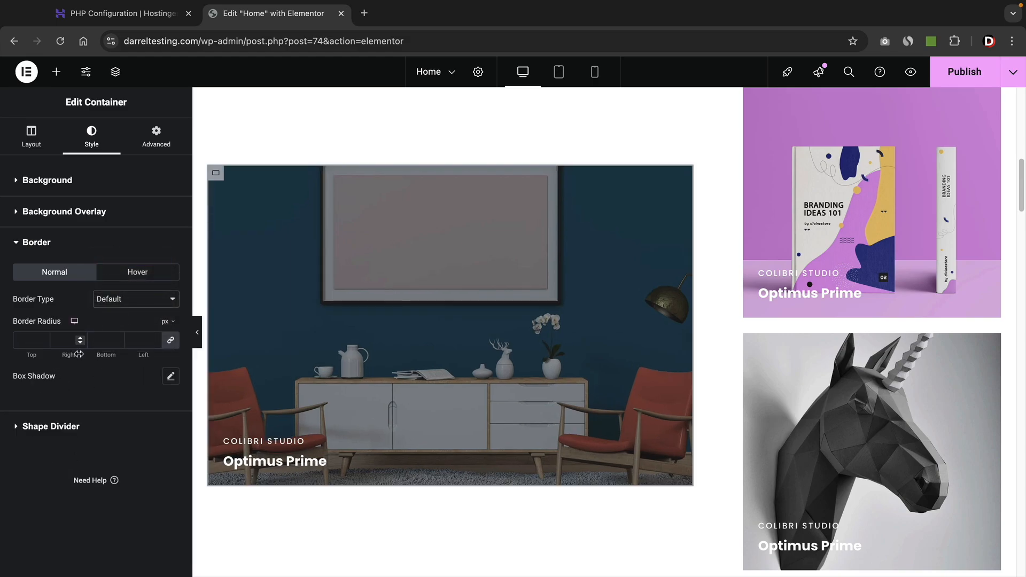
Try top divider shapes Drops, Zigzag, Tilt Opacity and Waves Pattern, settling on Waves.
{"action": "left_click", "coordinate": [68, 426]}
{"action": "left_click", "coordinate": [144, 333]}
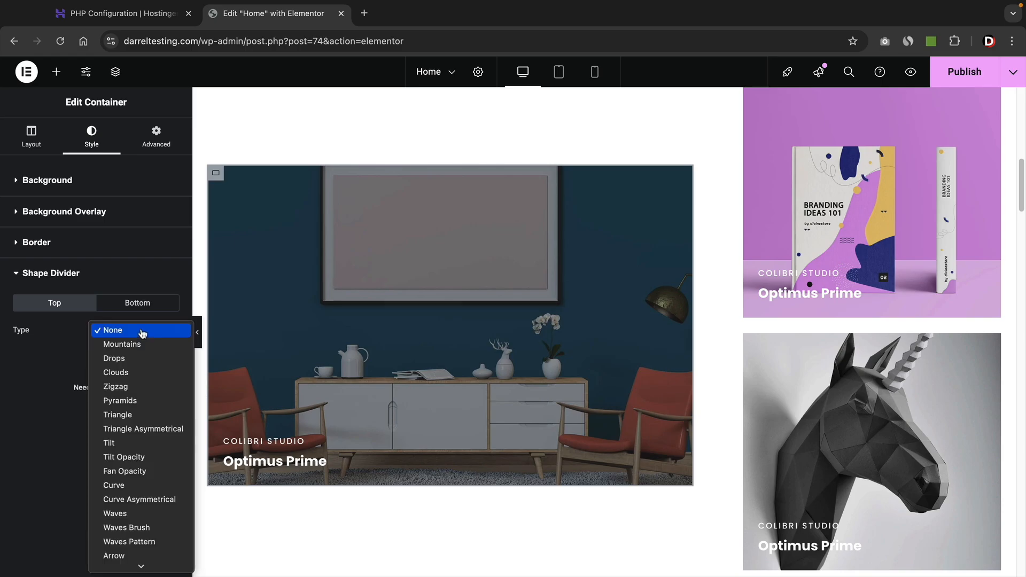
{"action": "left_click", "coordinate": [142, 357]}
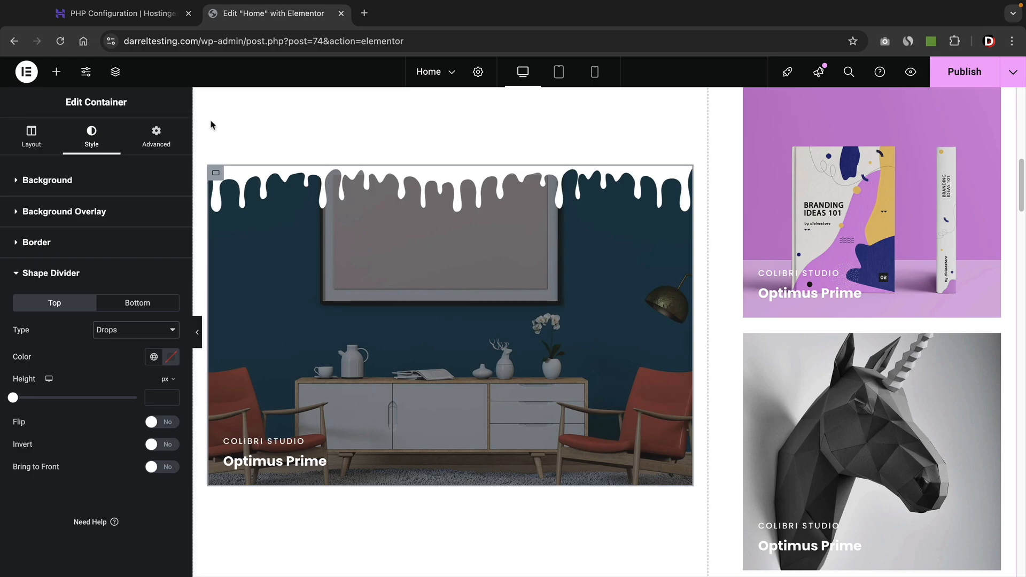
{"action": "left_click", "coordinate": [114, 339]}
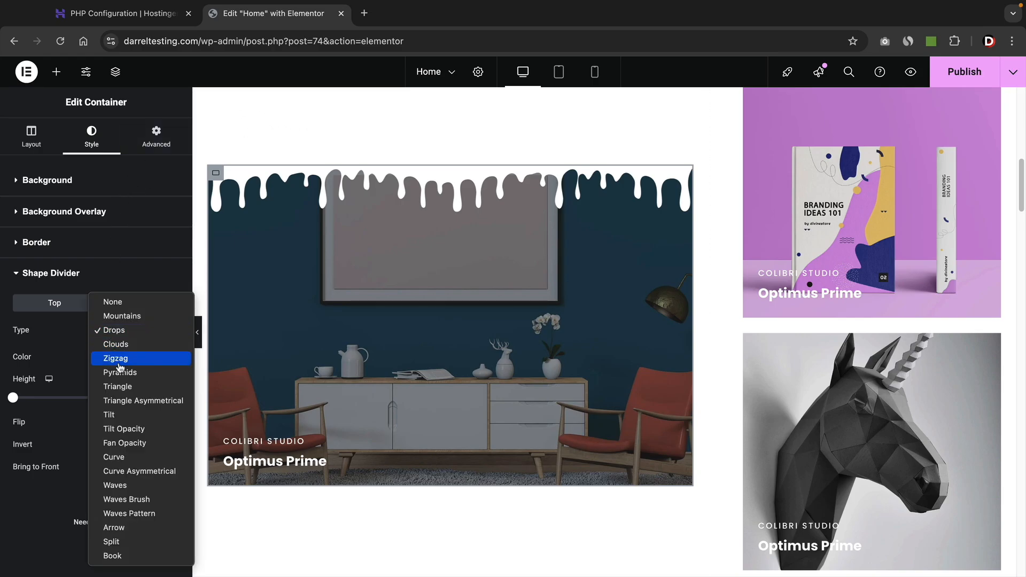
{"action": "left_click", "coordinate": [120, 356]}
{"action": "left_click", "coordinate": [128, 332]}
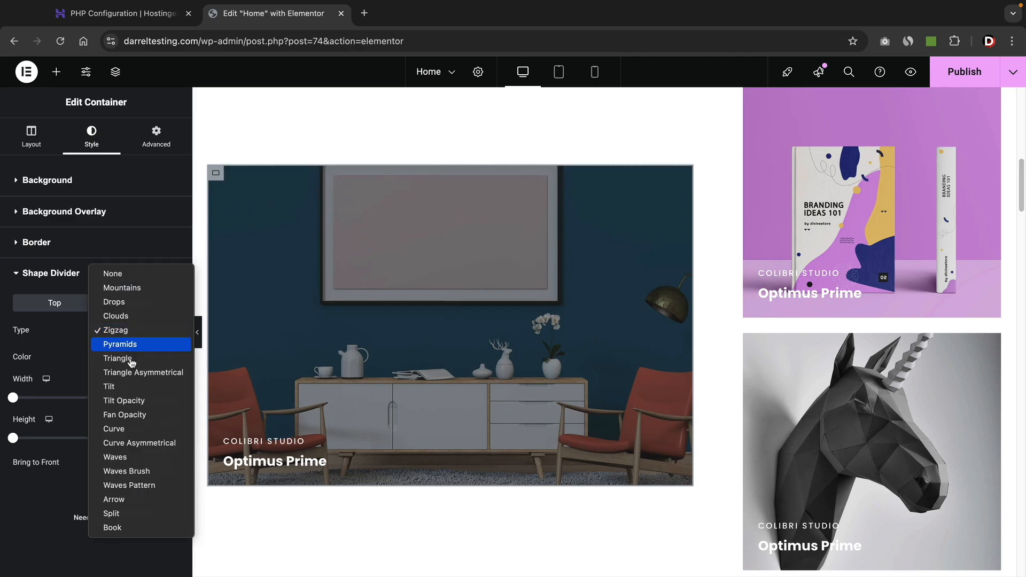
{"action": "left_click", "coordinate": [132, 399]}
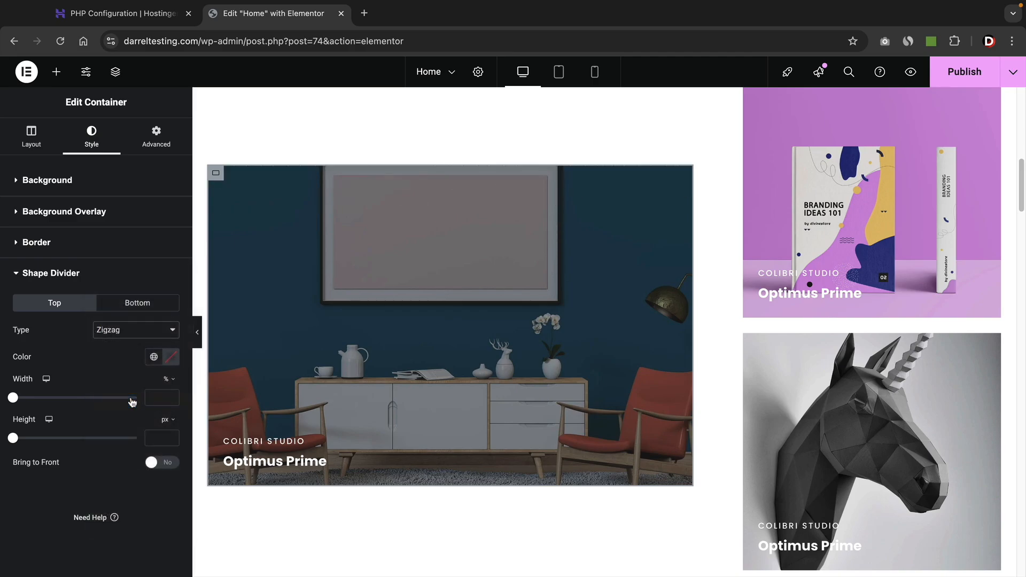
{"action": "left_click", "coordinate": [140, 332]}
{"action": "left_click", "coordinate": [126, 417]}
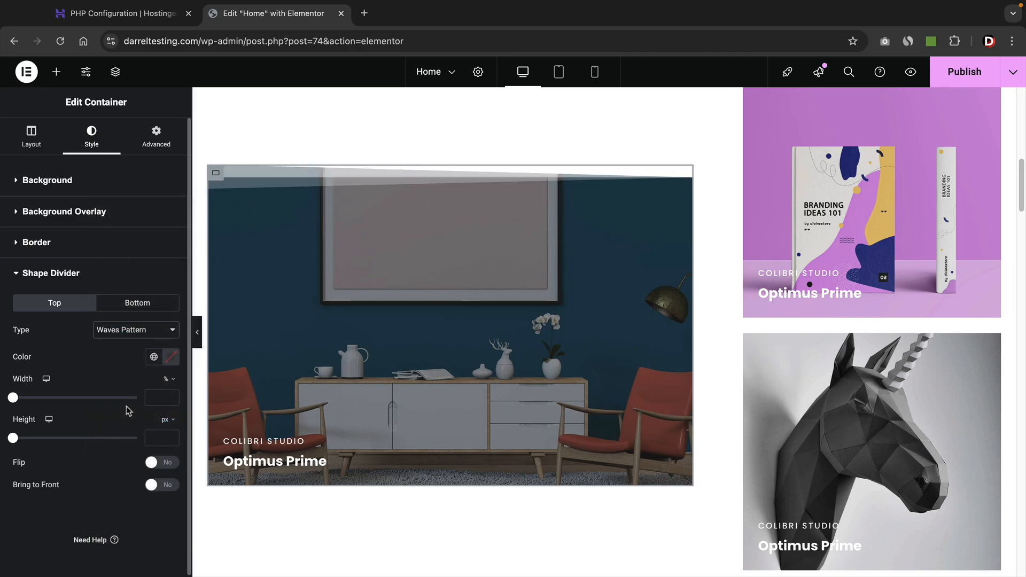
{"action": "left_click", "coordinate": [136, 331]}
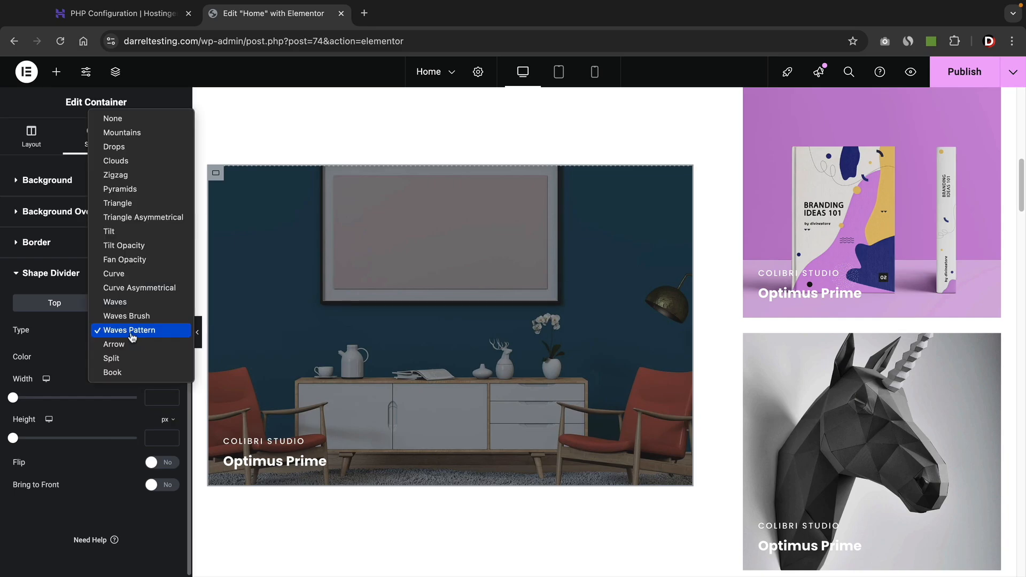
{"action": "left_click", "coordinate": [132, 304]}
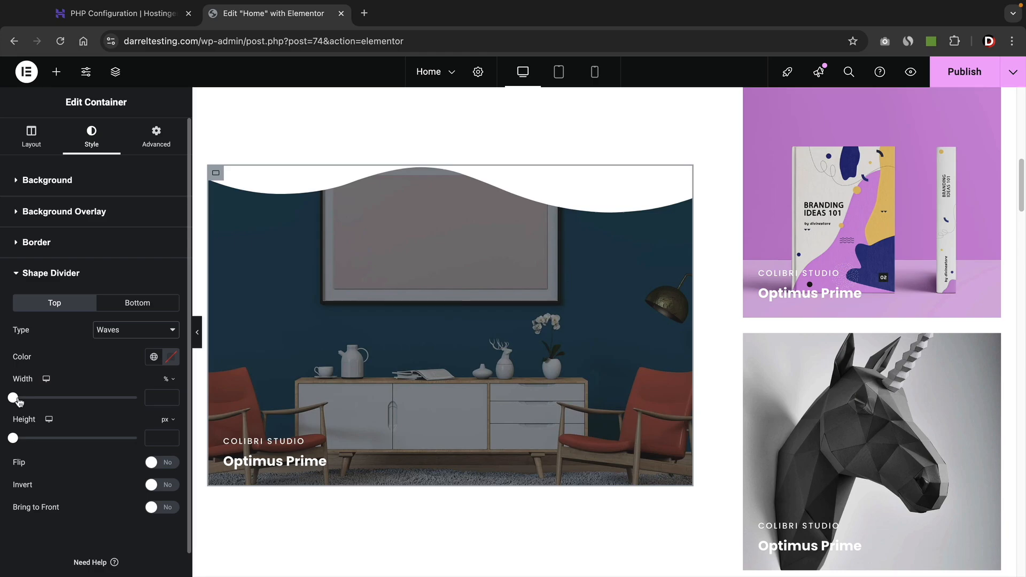
Widen the top wave divider and raise its height to about 145 px, leaving Flip and Invert off.
{"action": "mouse_move", "coordinate": [18, 399]}
{"action": "left_mouse_down"}
{"action": "mouse_move", "coordinate": [74, 402]}
{"action": "mouse_move", "coordinate": [22, 401]}
{"action": "left_mouse_up"}
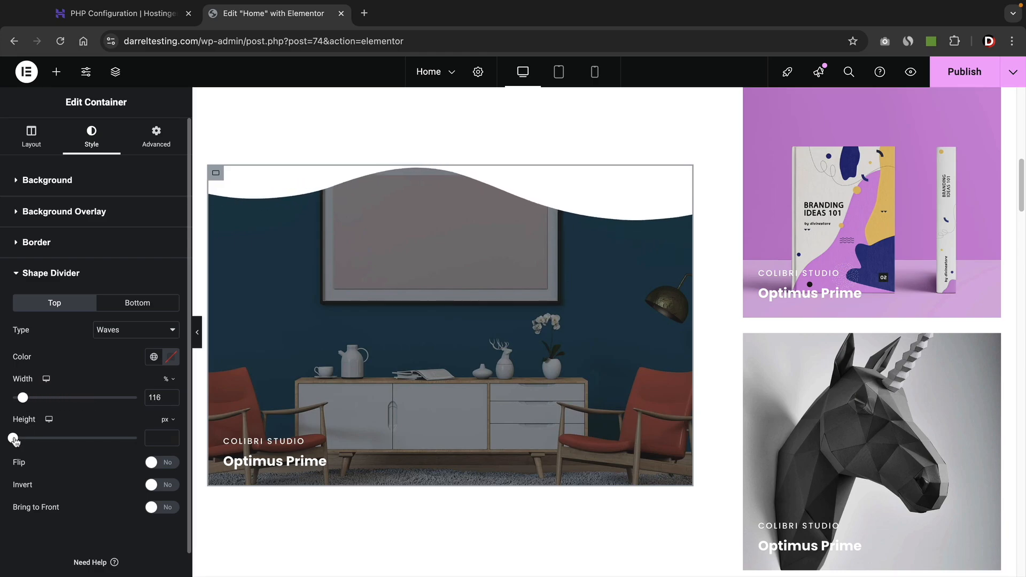
{"action": "left_click_drag", "start_coordinate": [14, 439], "coordinate": [51, 441]}
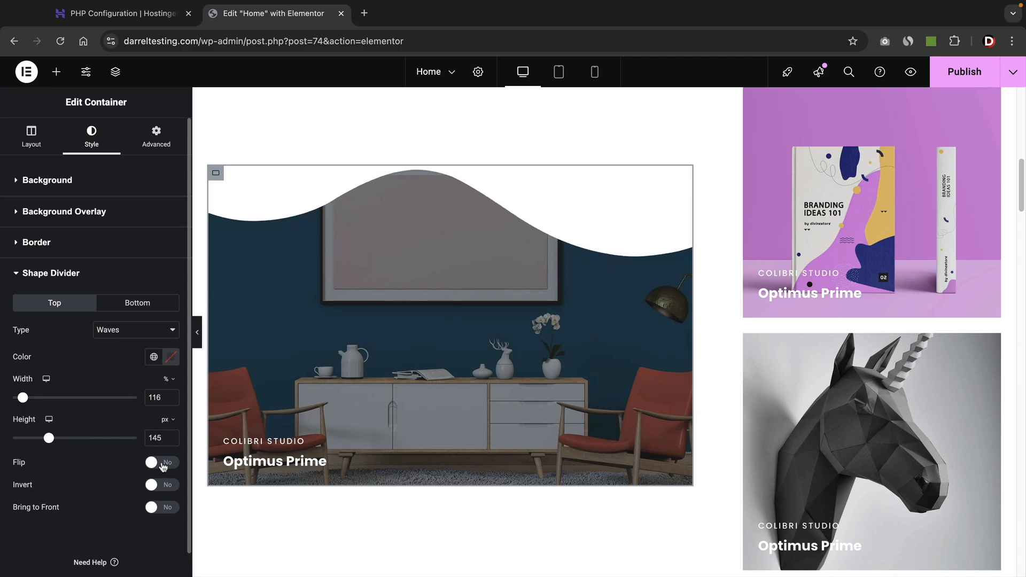
{"action": "left_click", "coordinate": [163, 466]}
{"action": "left_click", "coordinate": [161, 487]}
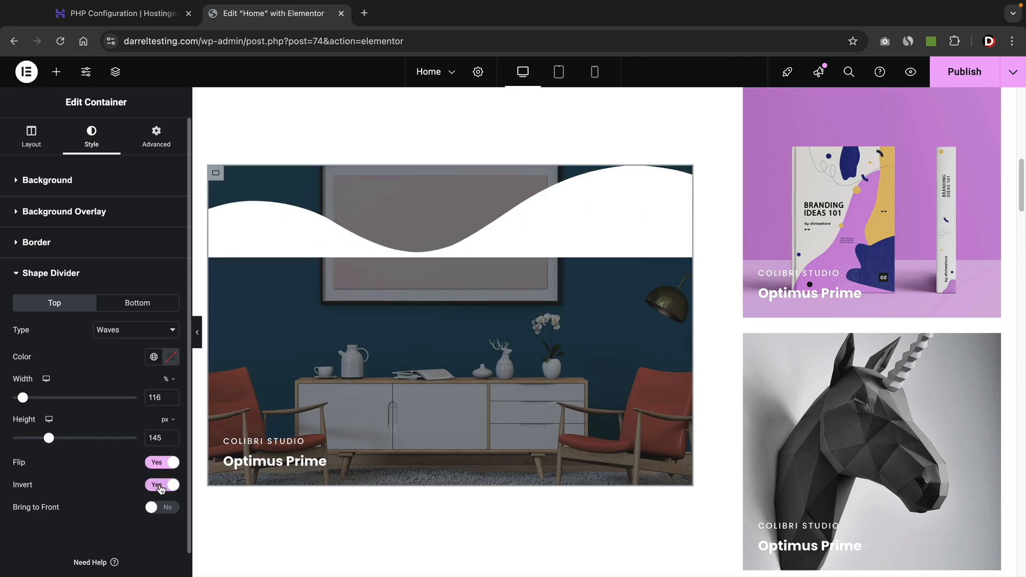
{"action": "left_click", "coordinate": [160, 484]}
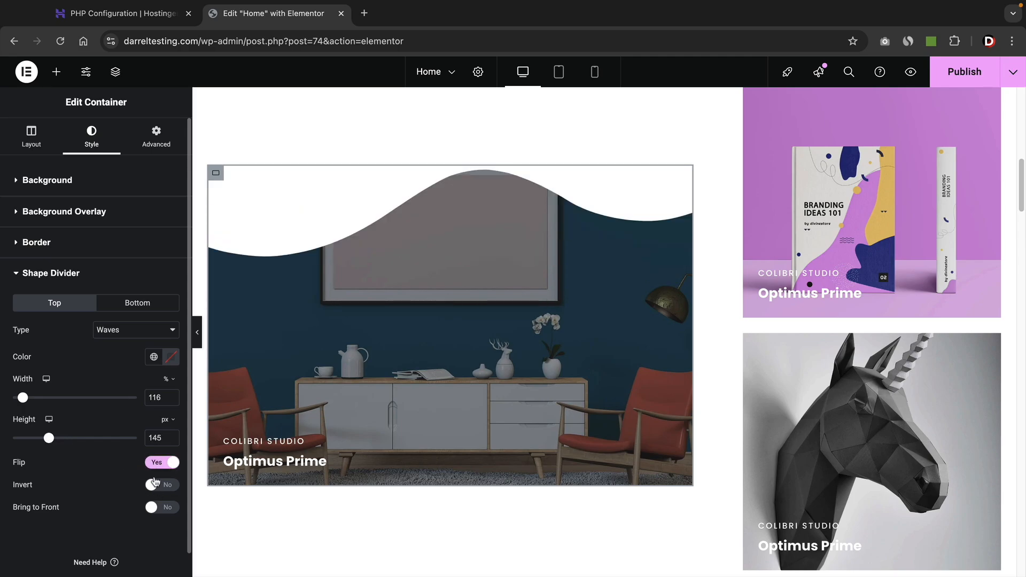
{"action": "left_click", "coordinate": [165, 469]}
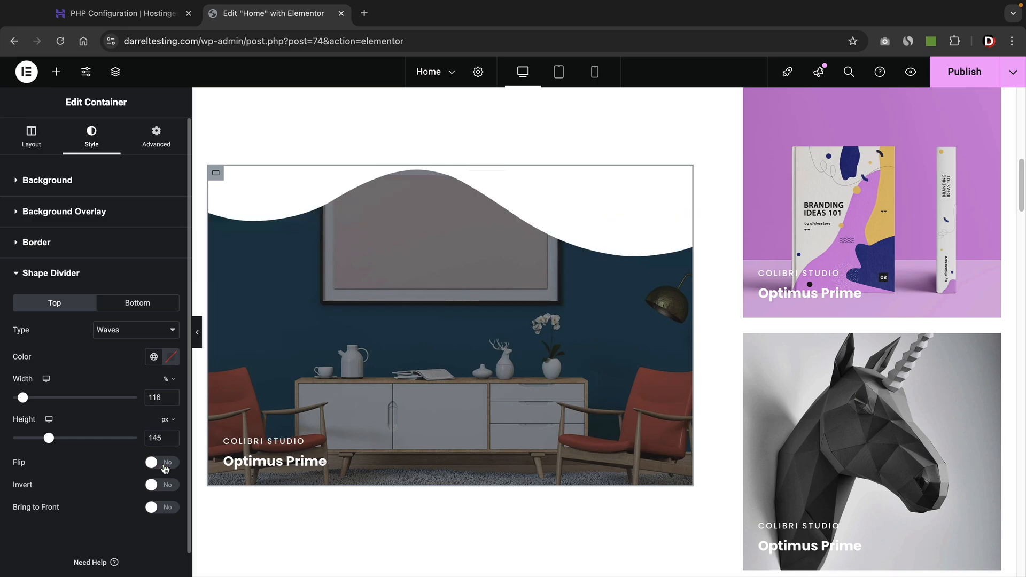
Set the top divider to Drops and add a Drops divider on the bottom edge.
{"action": "left_click", "coordinate": [128, 331]}
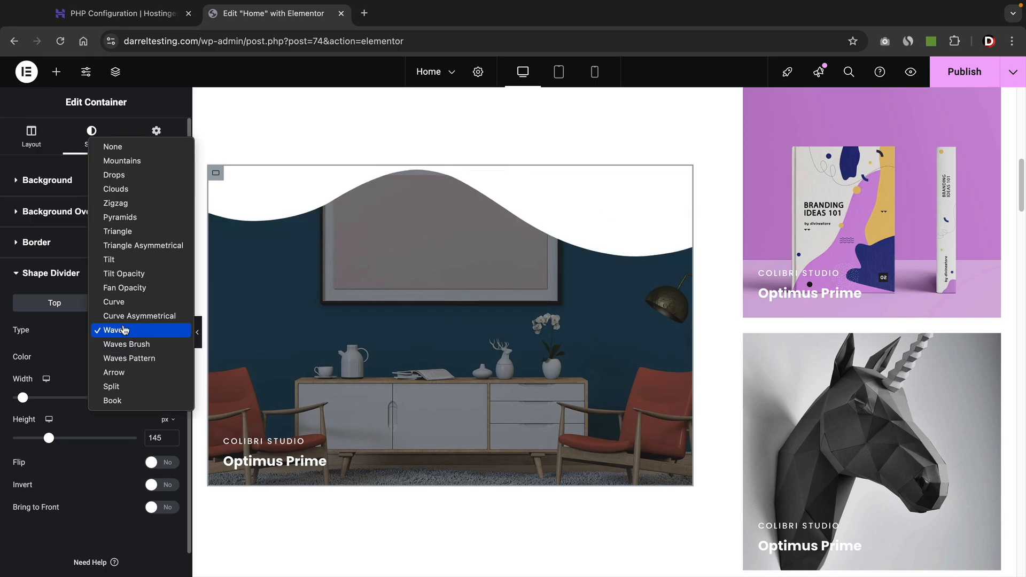
{"action": "left_click", "coordinate": [136, 172]}
{"action": "left_click", "coordinate": [136, 303]}
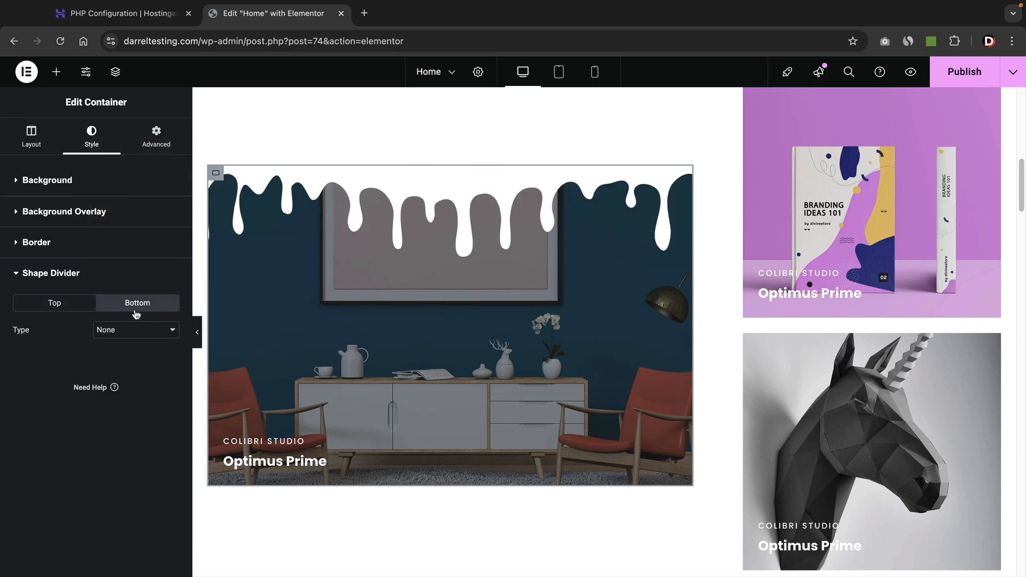
{"action": "left_click", "coordinate": [133, 331]}
{"action": "left_click", "coordinate": [136, 359]}
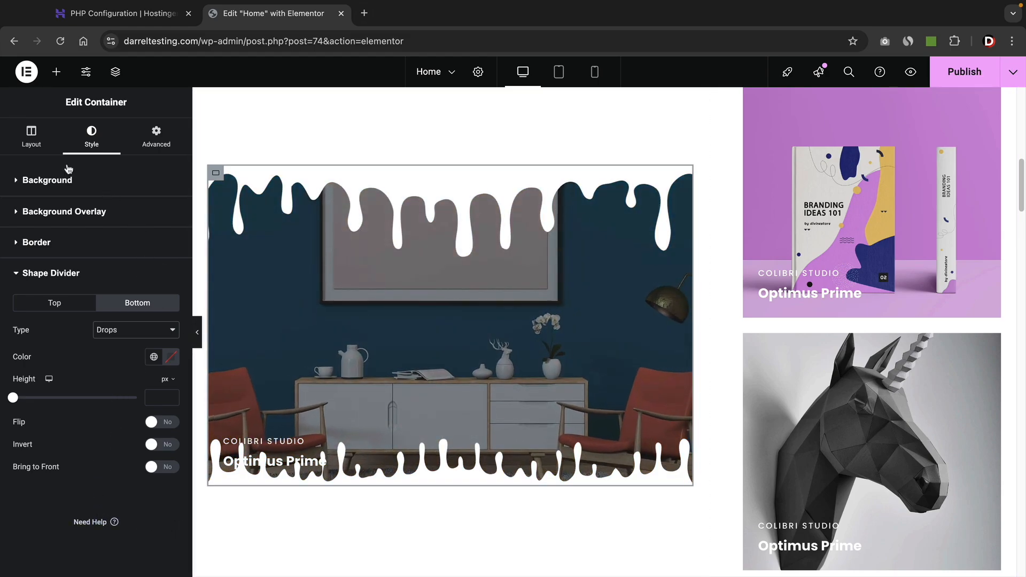
Delete the yellow image from the container's Hover background so it stays empty.
{"action": "left_click", "coordinate": [32, 140]}
{"action": "scroll", "coordinate": [64, 224], "scroll_direction": "down", "scroll_amount": 3}
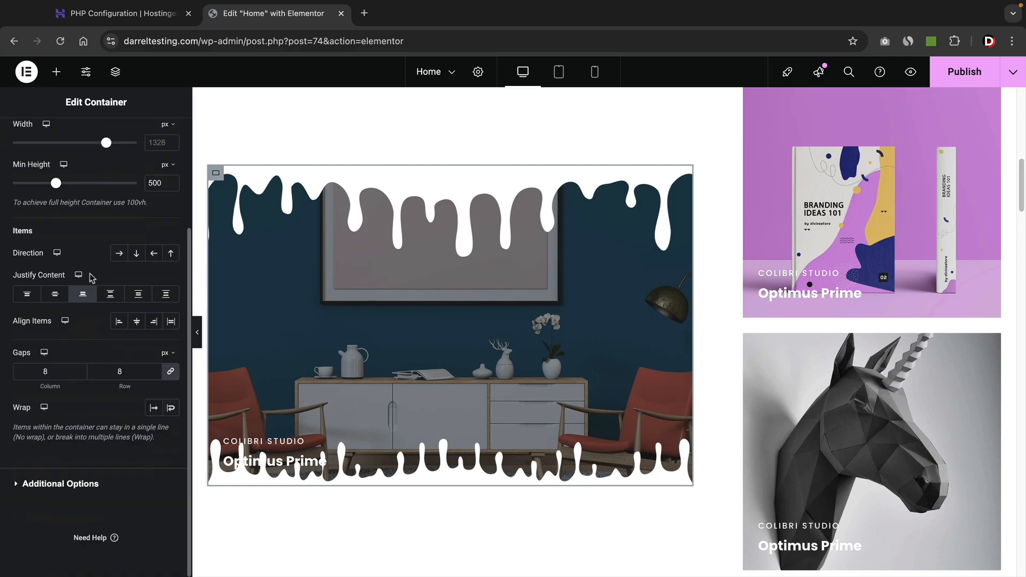
{"action": "scroll", "coordinate": [93, 271], "scroll_direction": "up", "scroll_amount": 3}
{"action": "left_click", "coordinate": [94, 147]}
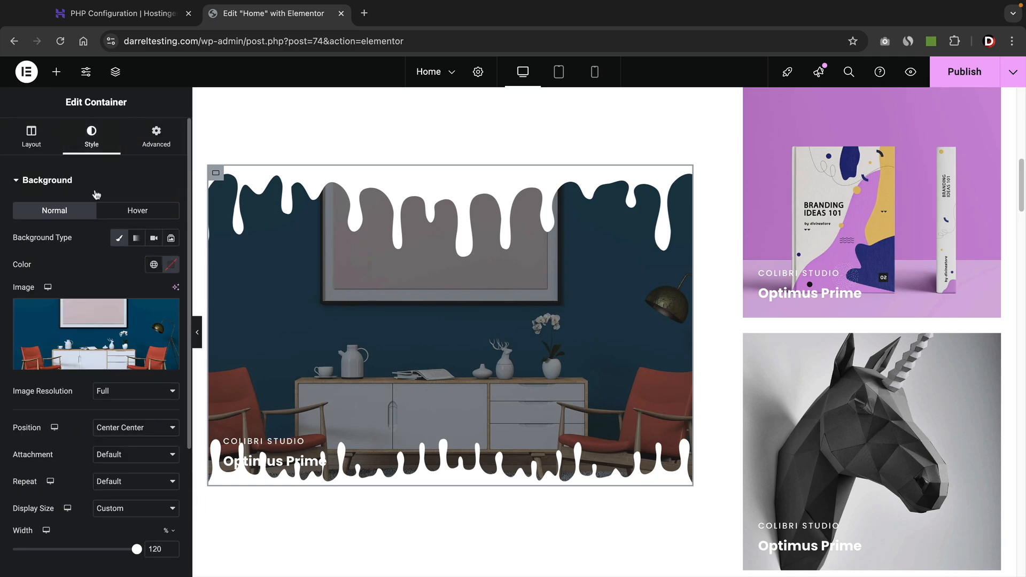
{"action": "left_click", "coordinate": [126, 211]}
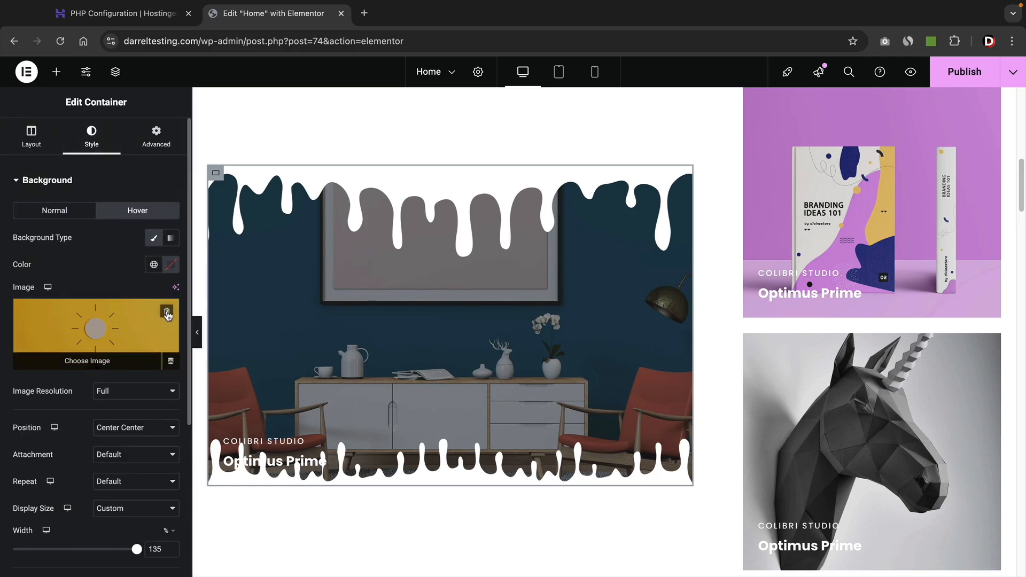
{"action": "left_click", "coordinate": [167, 312]}
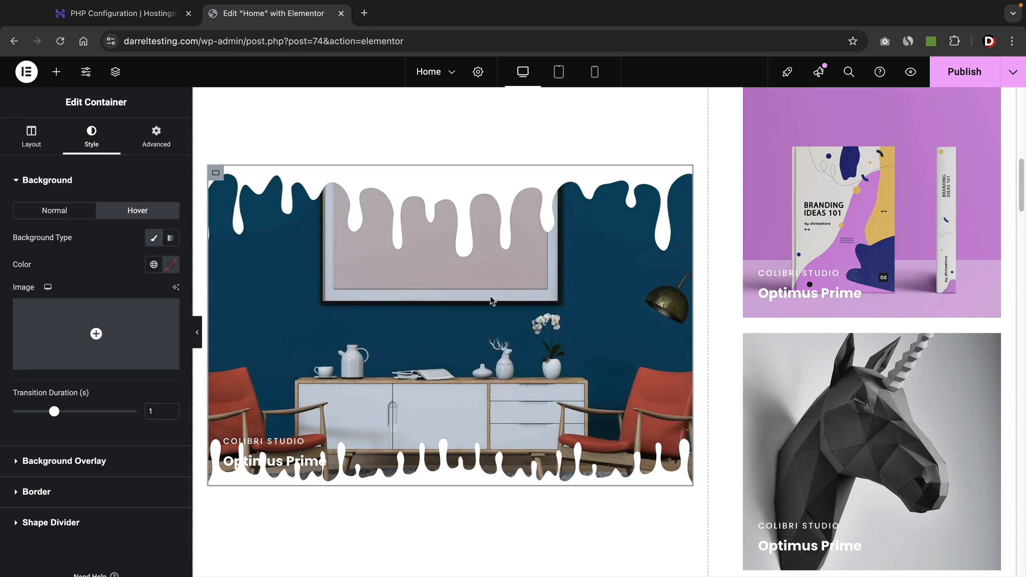
{"action": "scroll", "coordinate": [513, 352], "scroll_direction": "down", "scroll_amount": 1}
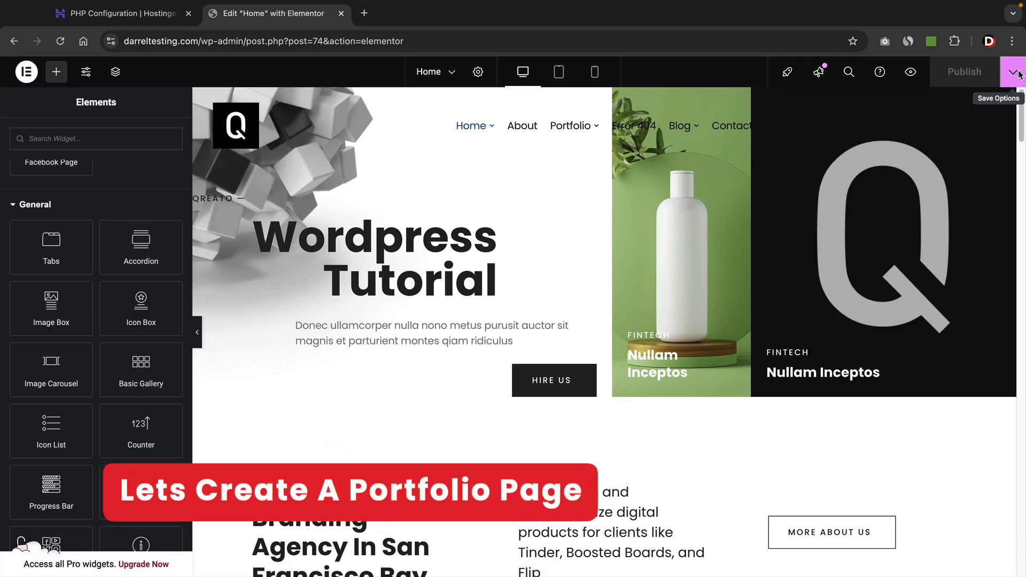
View the live Home page, go to Portfolio > Portfolio Gallery, and edit it with Elementor.
{"action": "left_click", "coordinate": [1013, 72]}
{"action": "left_click", "coordinate": [970, 165]}
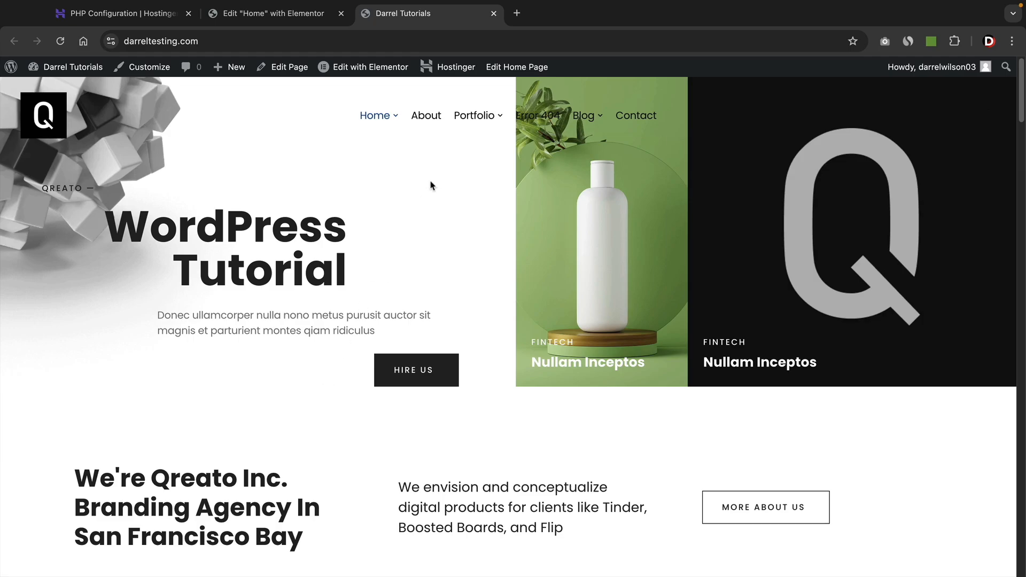
{"action": "mouse_move", "coordinate": [474, 116]}
{"action": "left_click", "coordinate": [489, 154]}
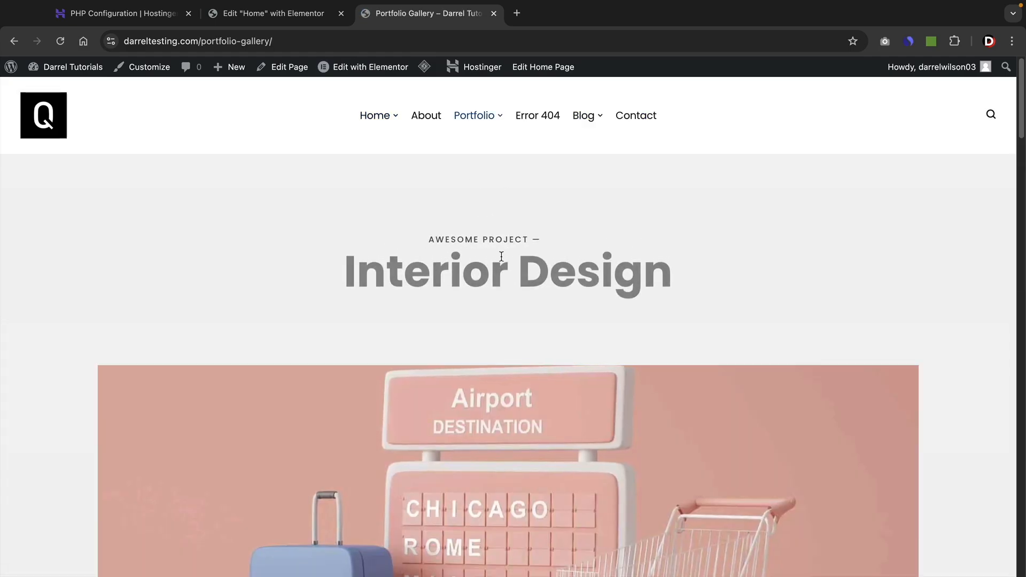
{"action": "scroll", "coordinate": [508, 270], "scroll_direction": "down", "scroll_amount": 5}
{"action": "scroll", "coordinate": [507, 268], "scroll_direction": "up", "scroll_amount": 2}
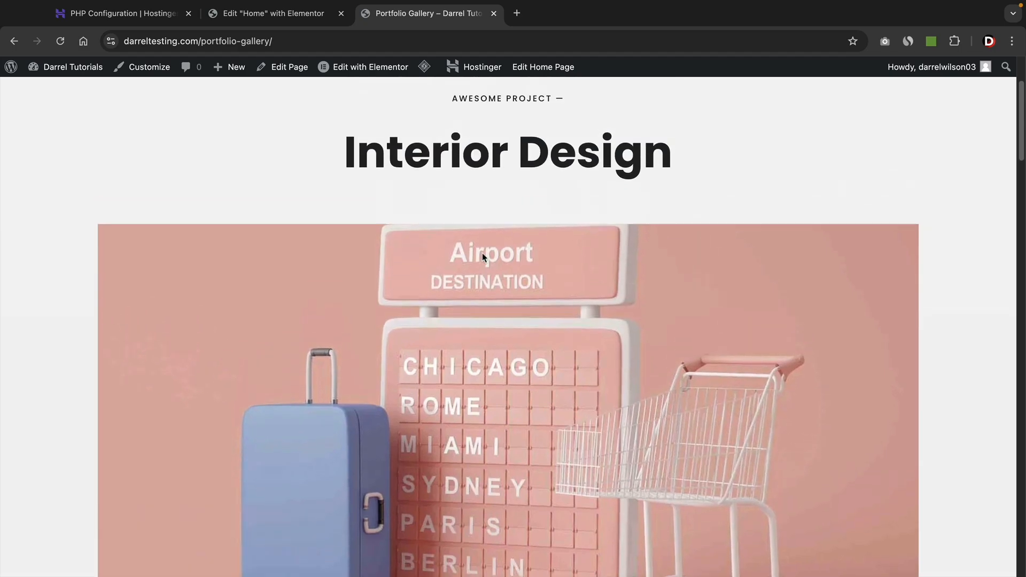
{"action": "left_click", "coordinate": [374, 67]}
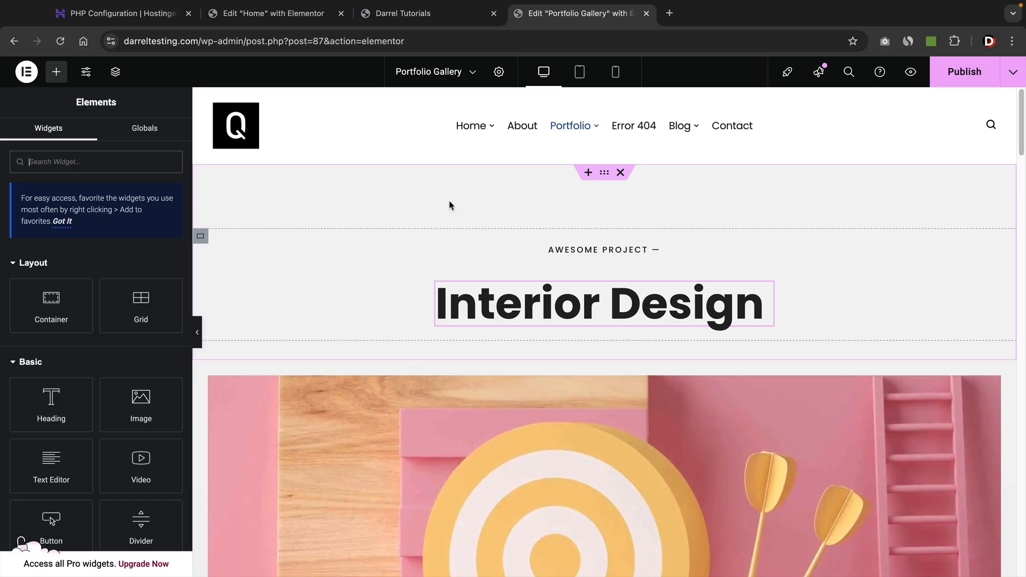
Check the Green Tea card on the live Home page, then return to the Portfolio Gallery editor.
{"action": "left_click", "coordinate": [403, 14]}
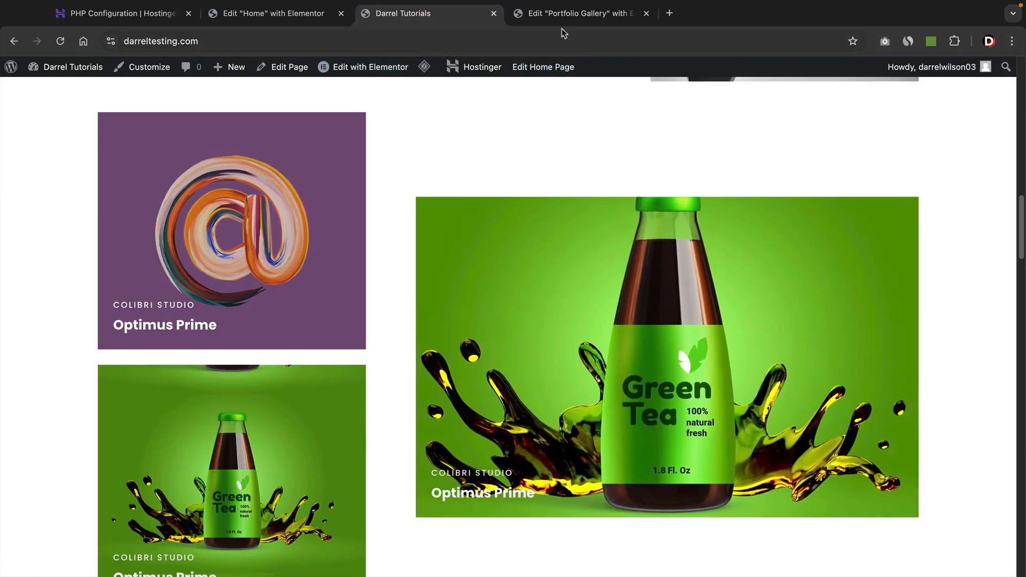
{"action": "left_click", "coordinate": [569, 13]}
{"action": "scroll", "coordinate": [599, 310], "scroll_direction": "down", "scroll_amount": 2}
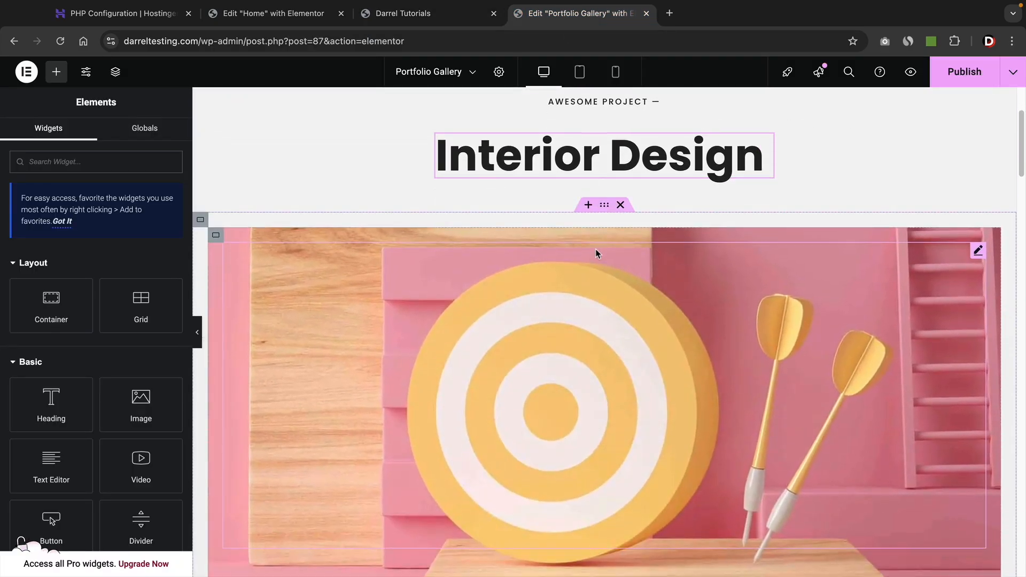
{"action": "scroll", "coordinate": [595, 252], "scroll_direction": "up", "scroll_amount": 1}
Replace the 'Interior Design' heading text with 'Green Tea Project'.
{"action": "triple_click", "coordinate": [582, 177]}
{"action": "type", "text": "Gr"}
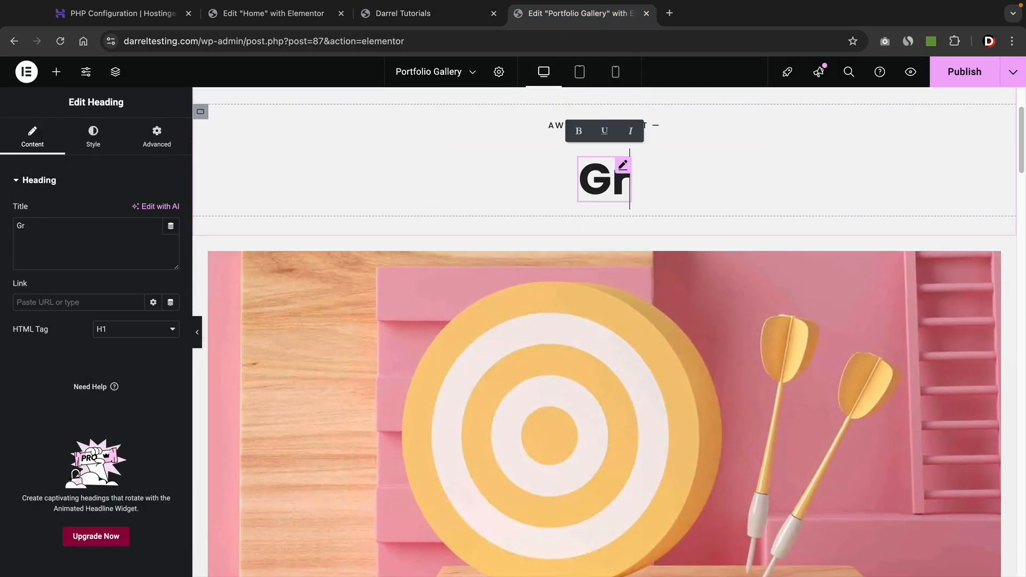
{"action": "type", "text": "een Tea"}
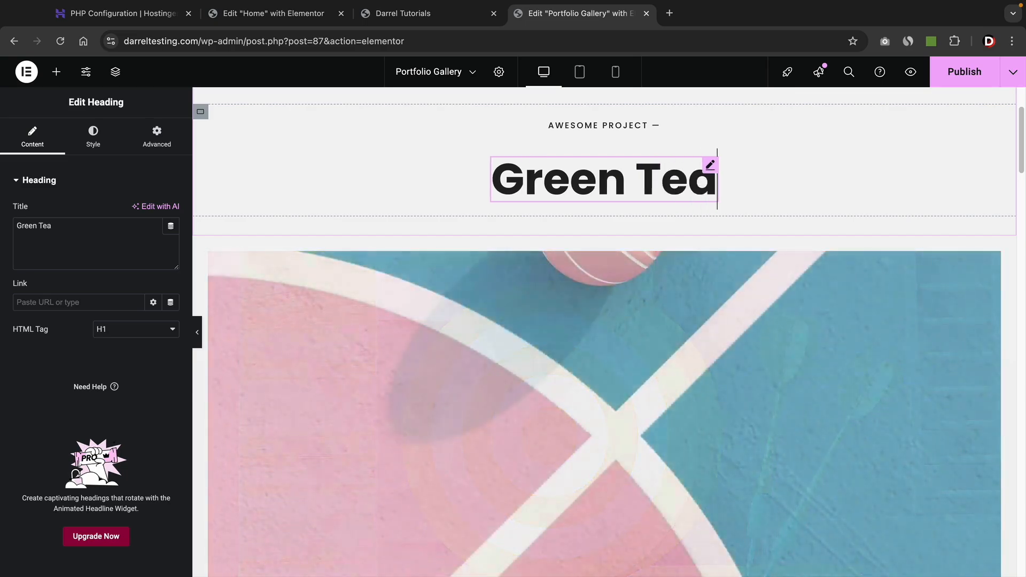
{"action": "type", "text": " Project"}
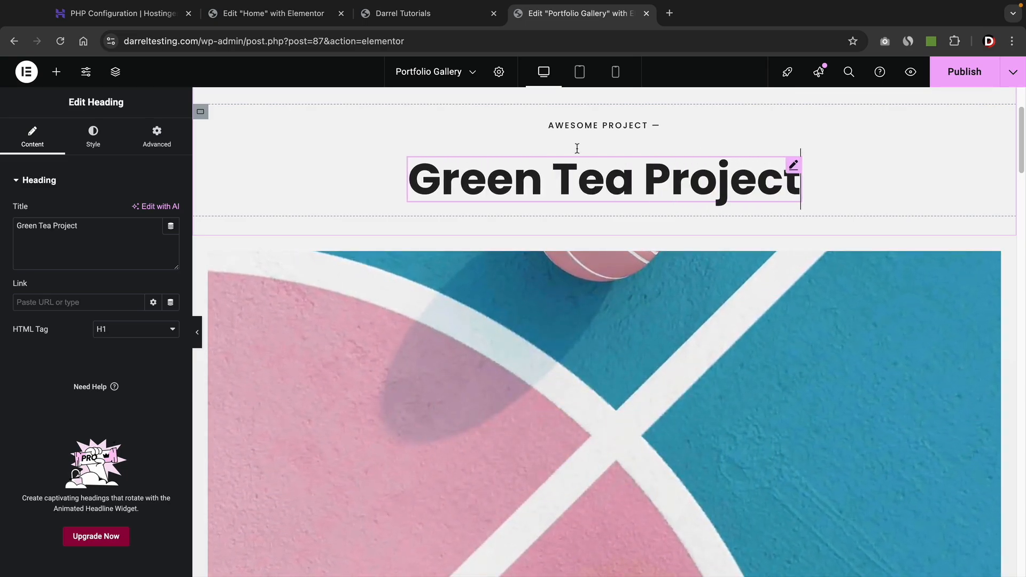
{"action": "scroll", "coordinate": [564, 183], "scroll_direction": "down", "scroll_amount": 3}
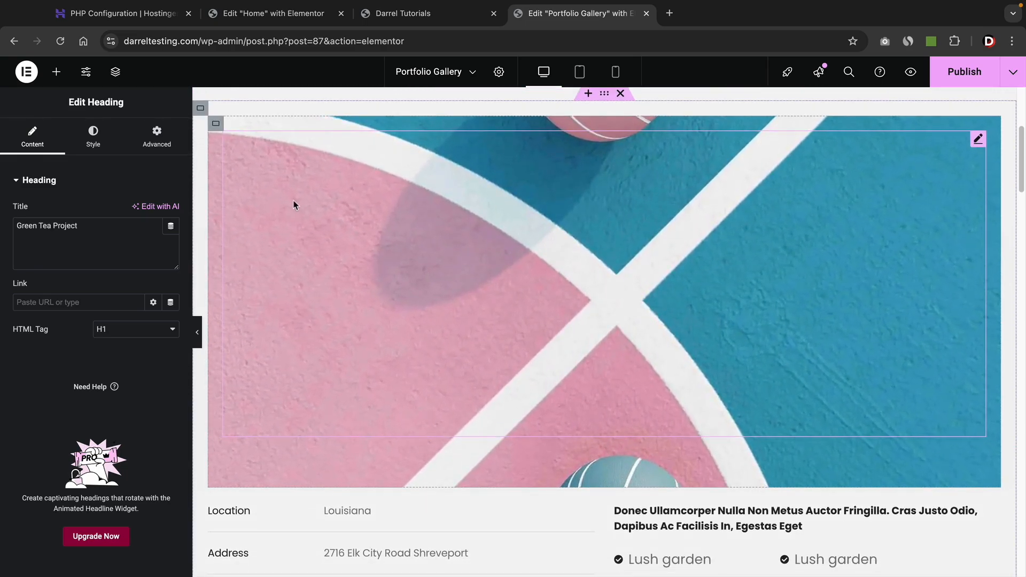
{"action": "left_click", "coordinate": [216, 126]}
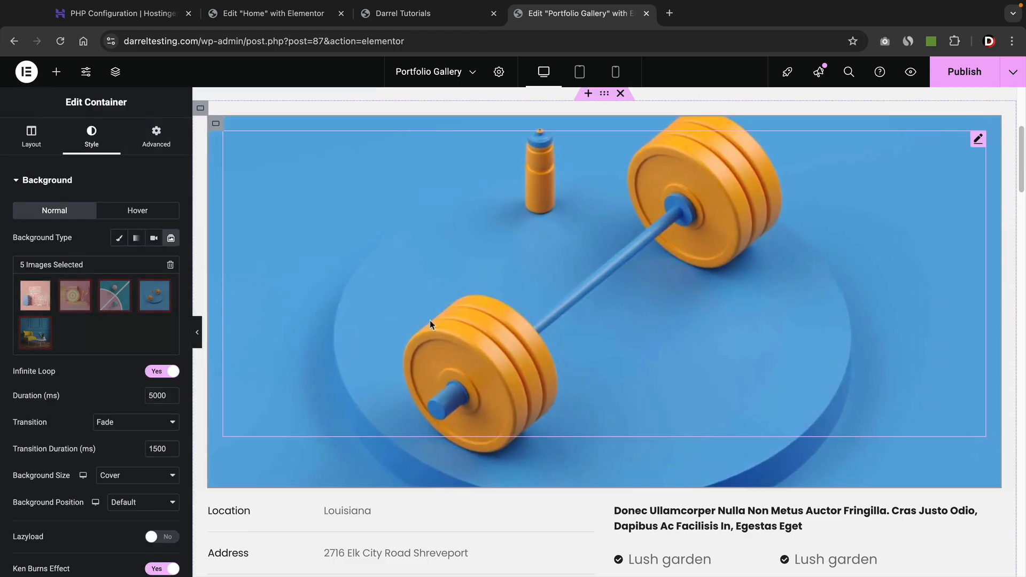
Clear the old slideshow images and replace them with a gallery of just the Green Tea image.
{"action": "left_click", "coordinate": [170, 265]}
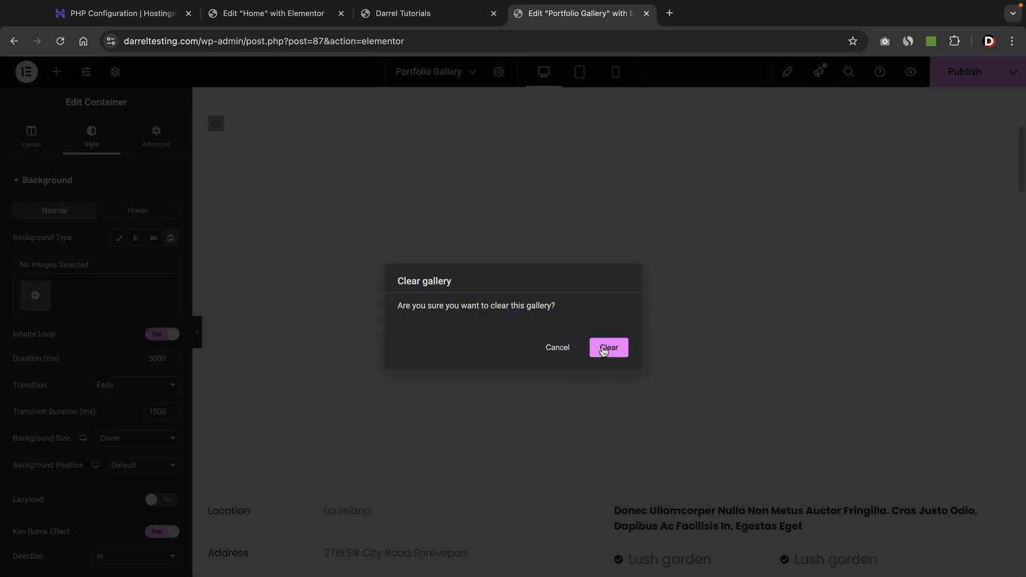
{"action": "left_click", "coordinate": [608, 347]}
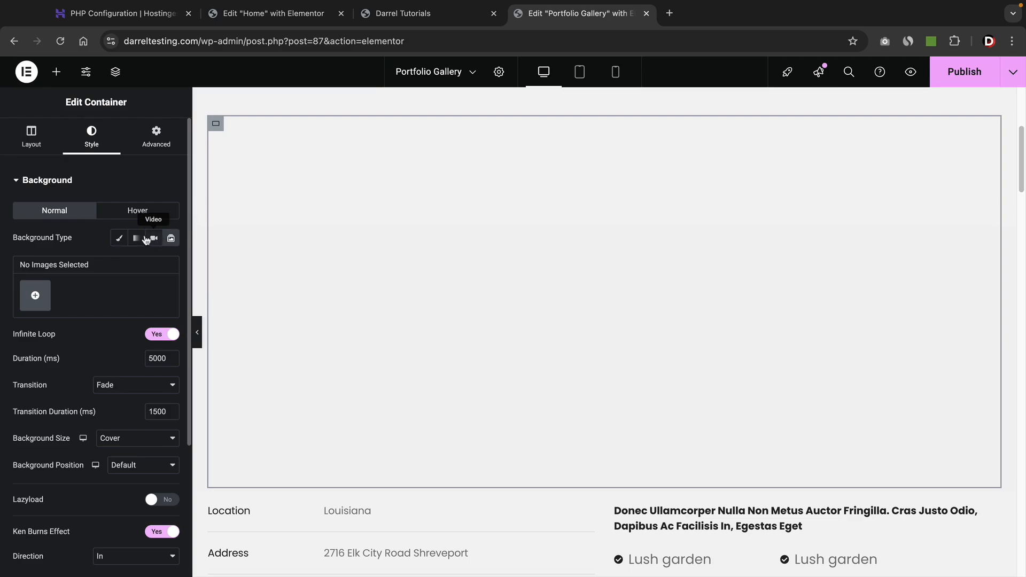
{"action": "left_click", "coordinate": [119, 239]}
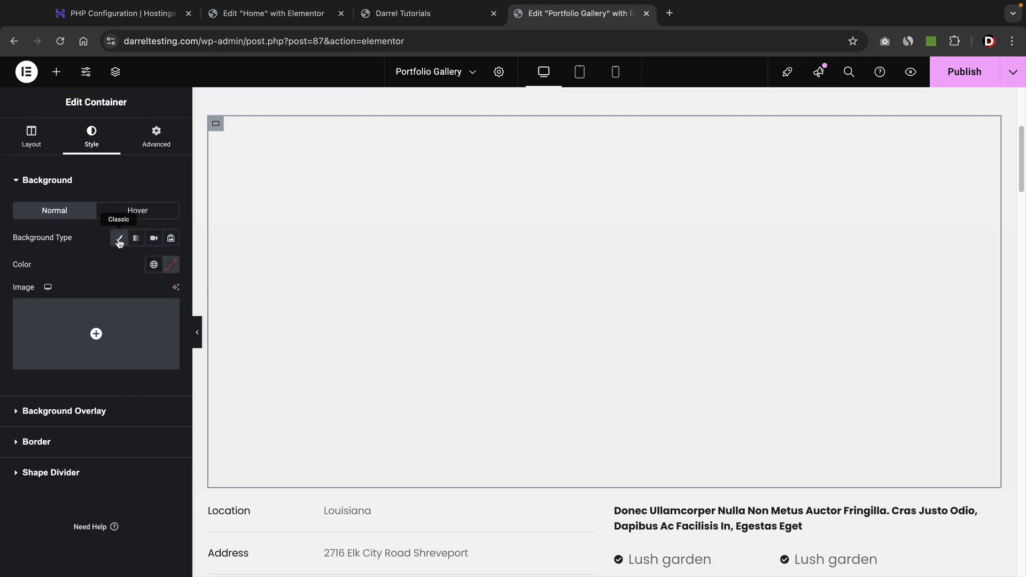
{"action": "left_click", "coordinate": [171, 239]}
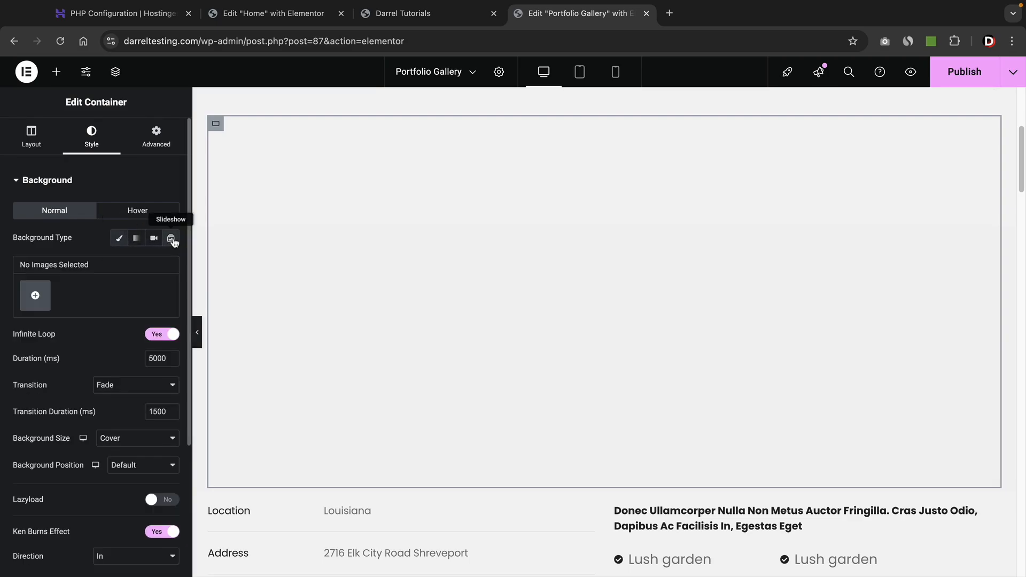
{"action": "left_click", "coordinate": [36, 296]}
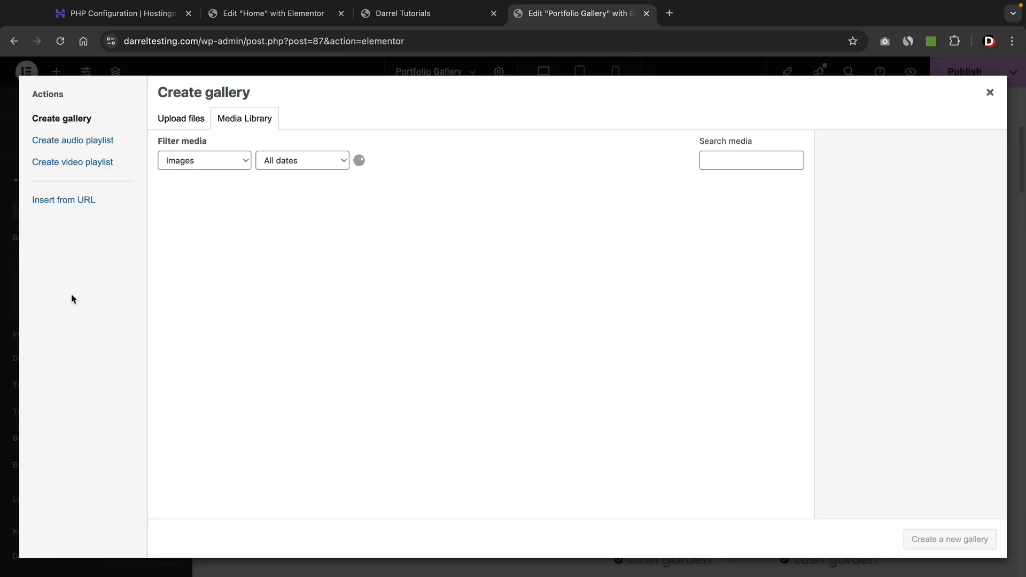
{"action": "scroll", "coordinate": [411, 363], "scroll_direction": "down", "scroll_amount": 6}
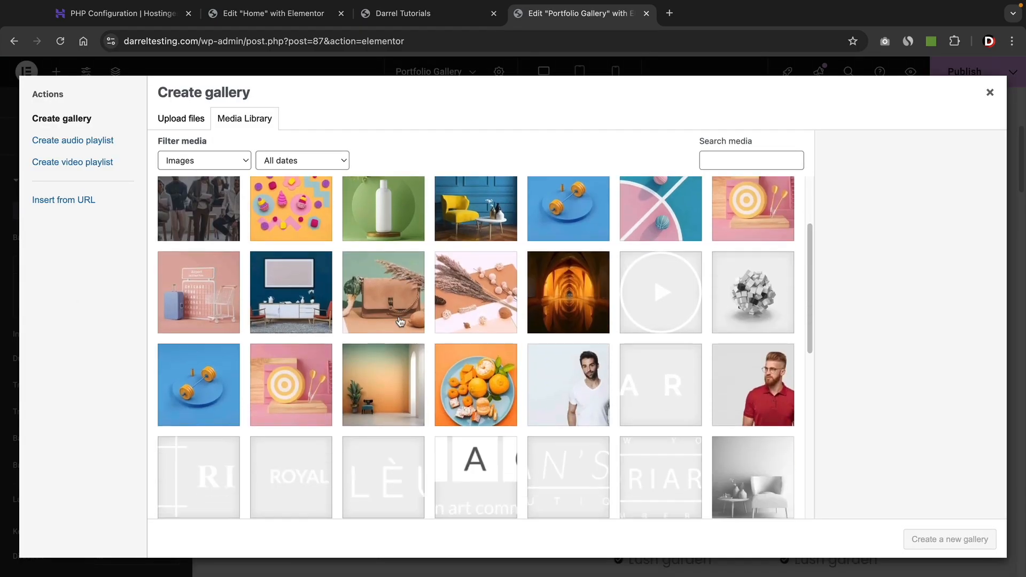
{"action": "left_click", "coordinate": [497, 354]}
{"action": "left_click", "coordinate": [941, 537]}
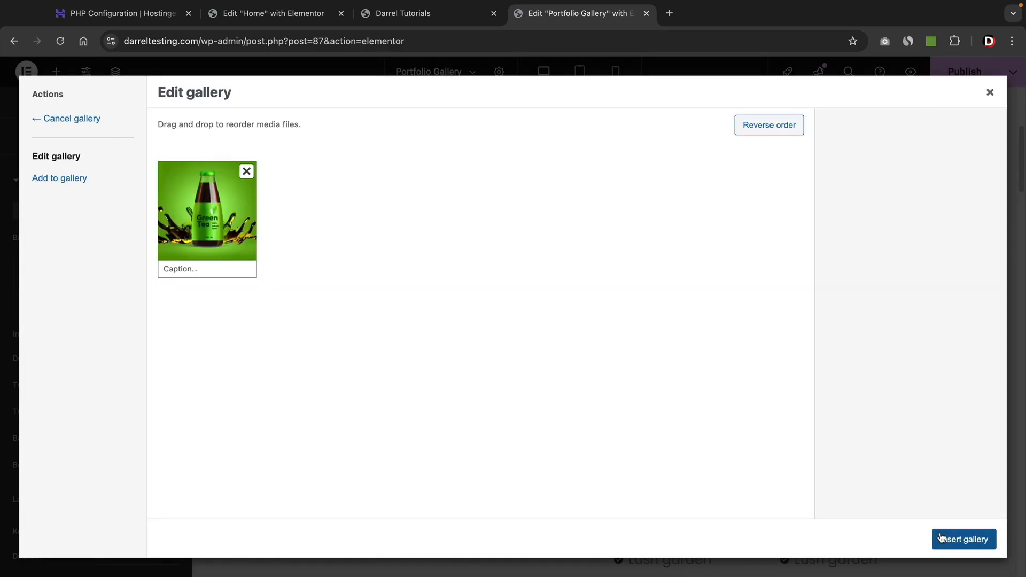
{"action": "left_click", "coordinate": [964, 539]}
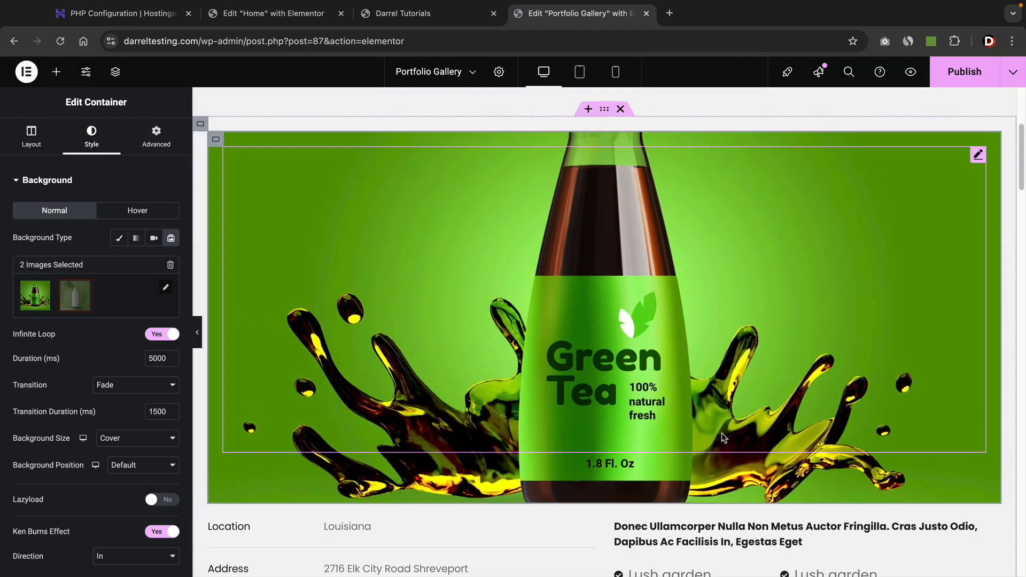
Turn off Ken Burns and switch the banner to a Classic Green Tea background sized Cover.
{"action": "scroll", "coordinate": [558, 320], "scroll_direction": "up", "scroll_amount": 5}
{"action": "scroll", "coordinate": [558, 320], "scroll_direction": "down", "scroll_amount": 5}
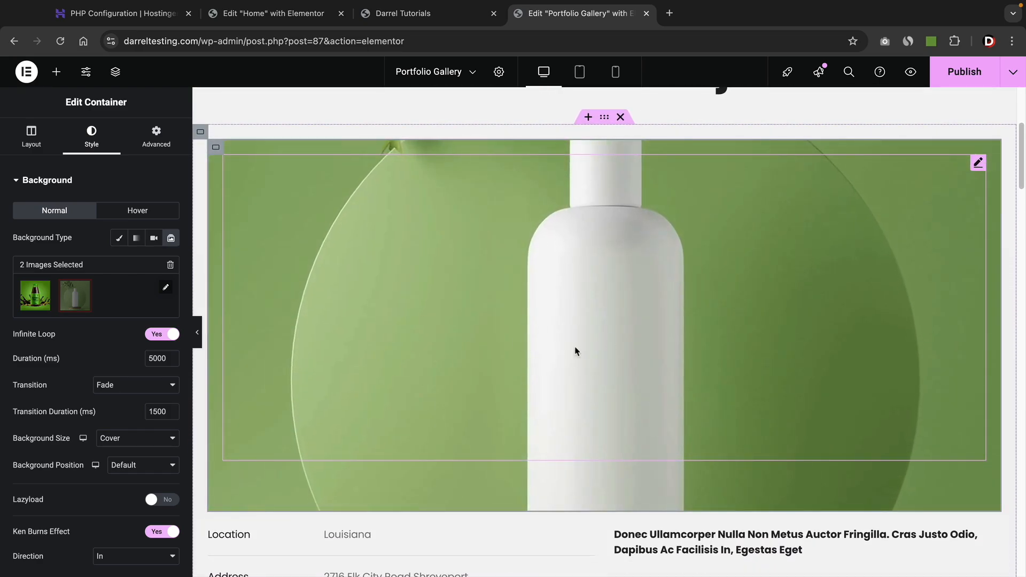
{"action": "scroll", "coordinate": [133, 444], "scroll_direction": "down", "scroll_amount": 3}
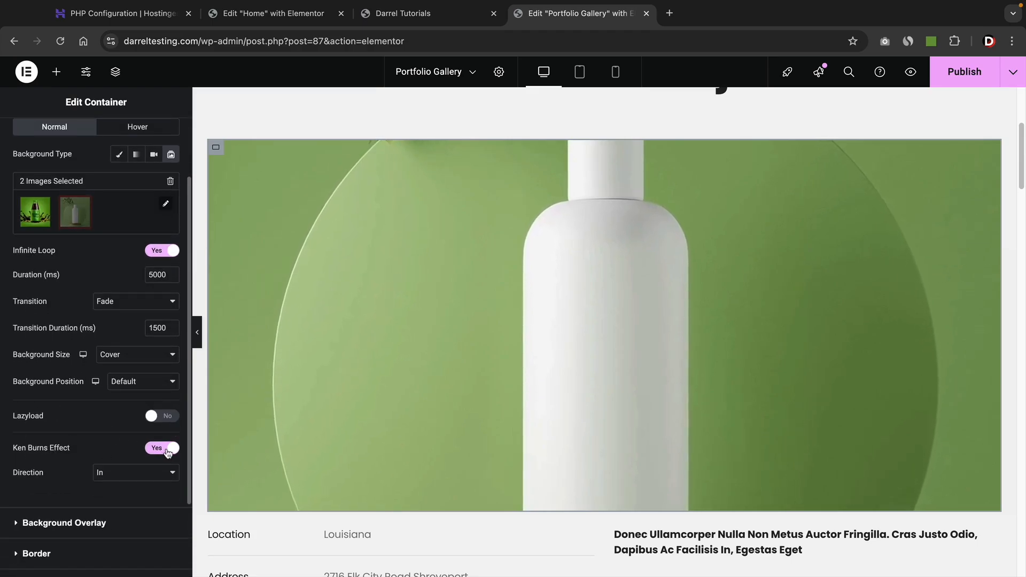
{"action": "left_click", "coordinate": [162, 447]}
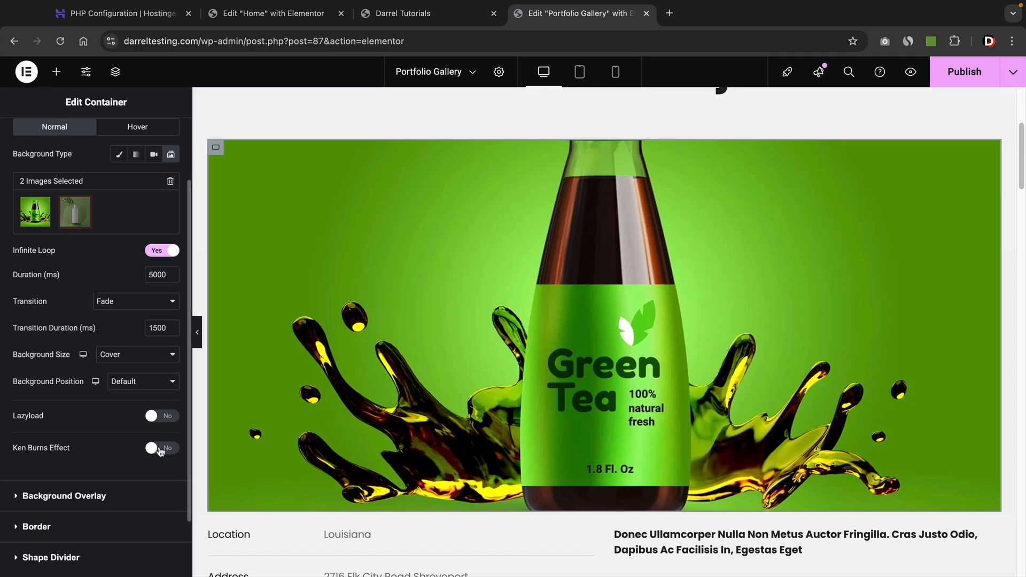
{"action": "left_click", "coordinate": [160, 447]}
{"action": "left_click", "coordinate": [505, 398]}
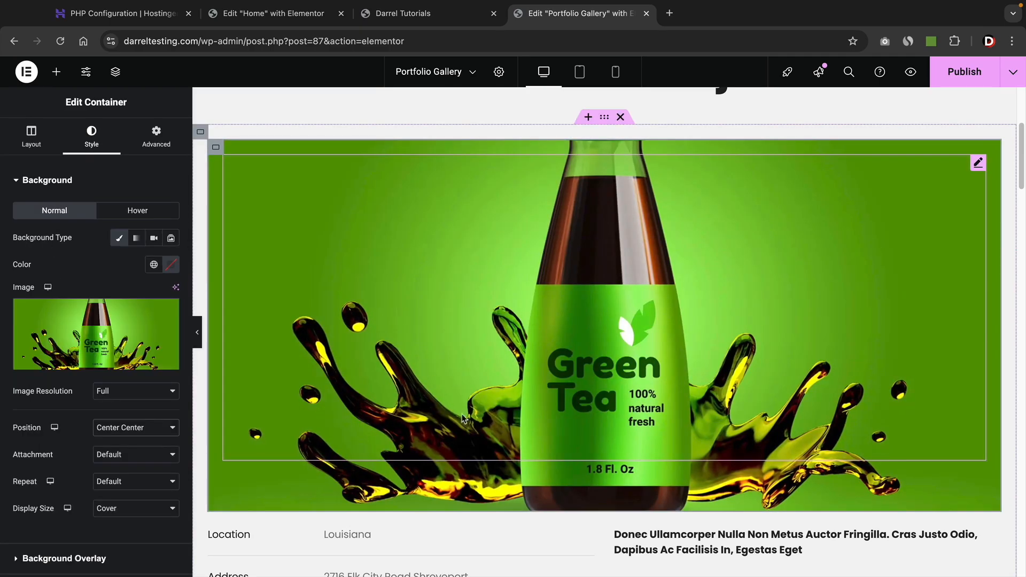
{"action": "scroll", "coordinate": [475, 418], "scroll_direction": "down", "scroll_amount": 5}
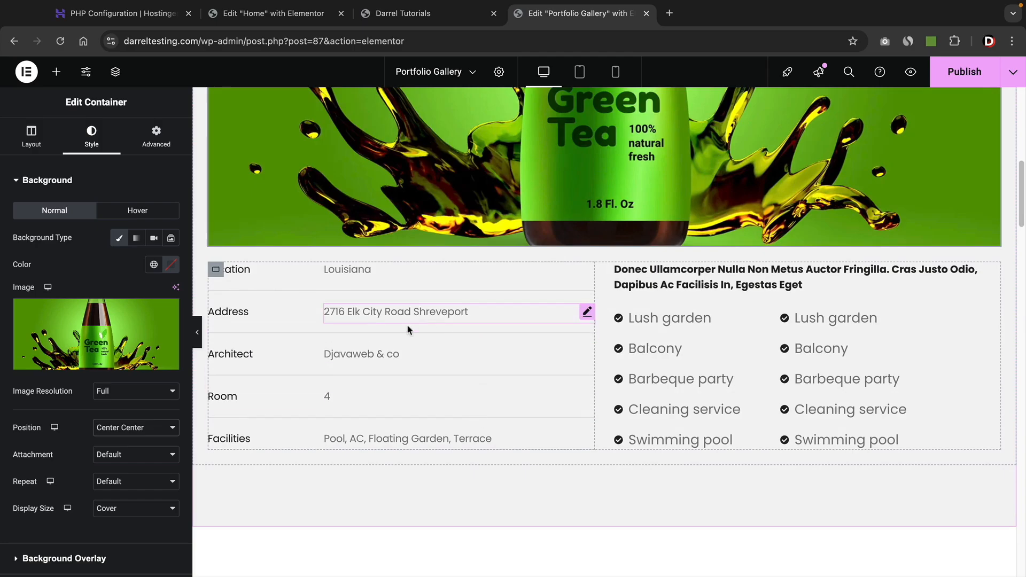
Rewrite the H6 heading as 'This Is Our Green Tea Project That We Used To Make Our Website'.
{"action": "triple_click", "coordinate": [659, 283]}
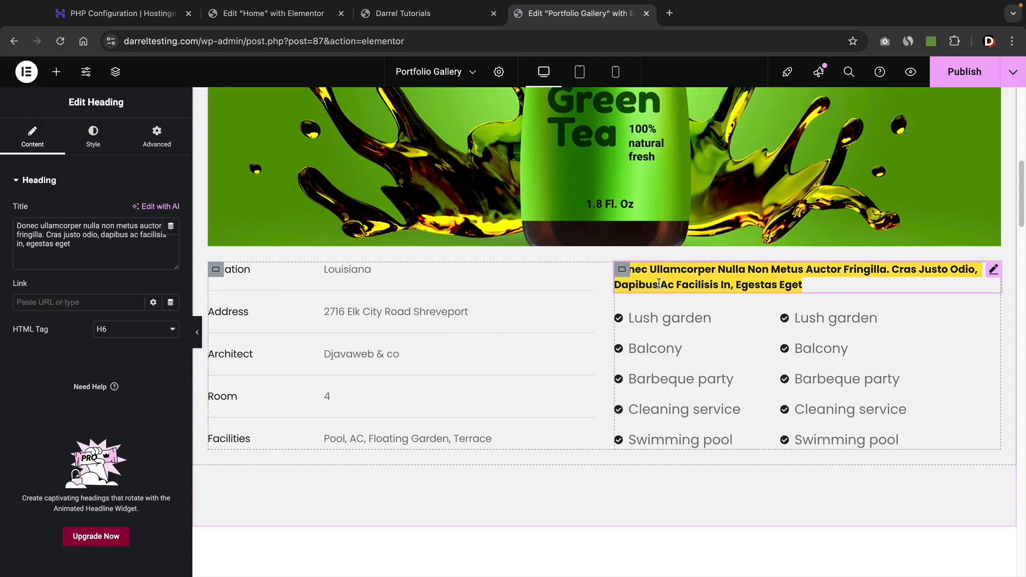
{"action": "type", "text": "This is our"}
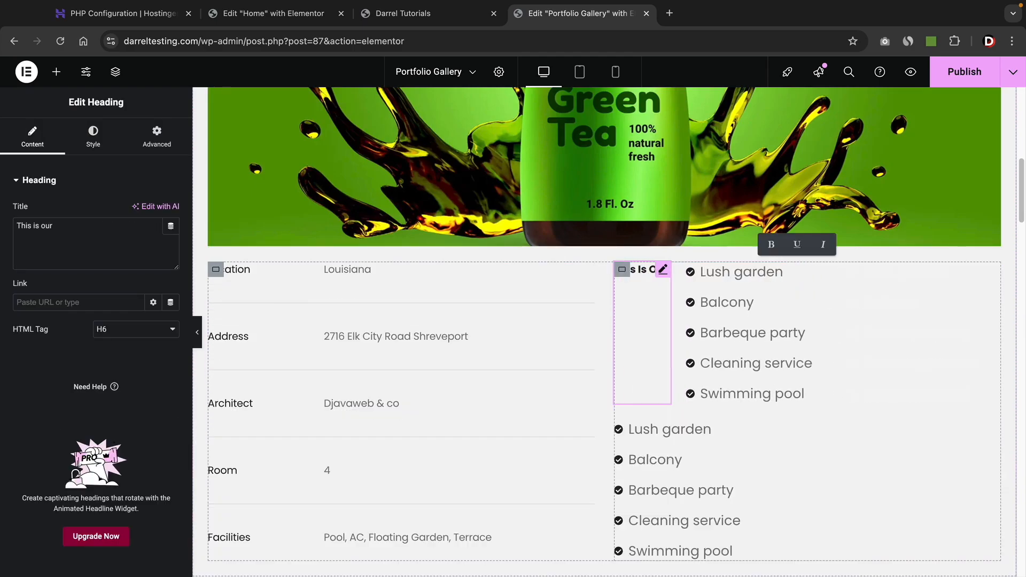
{"action": "type", "text": " green"}
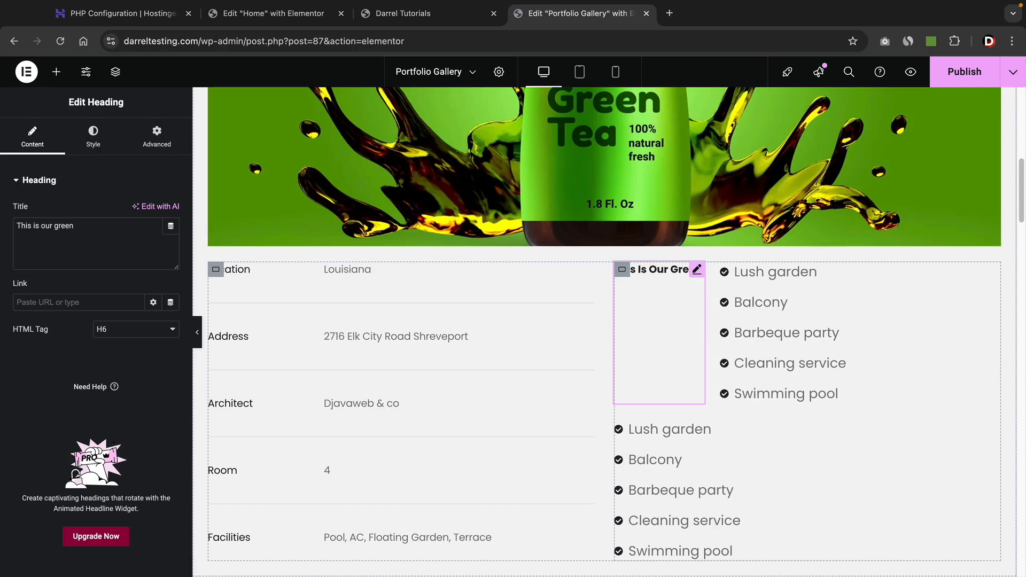
{"action": "type", "text": " tea pro"}
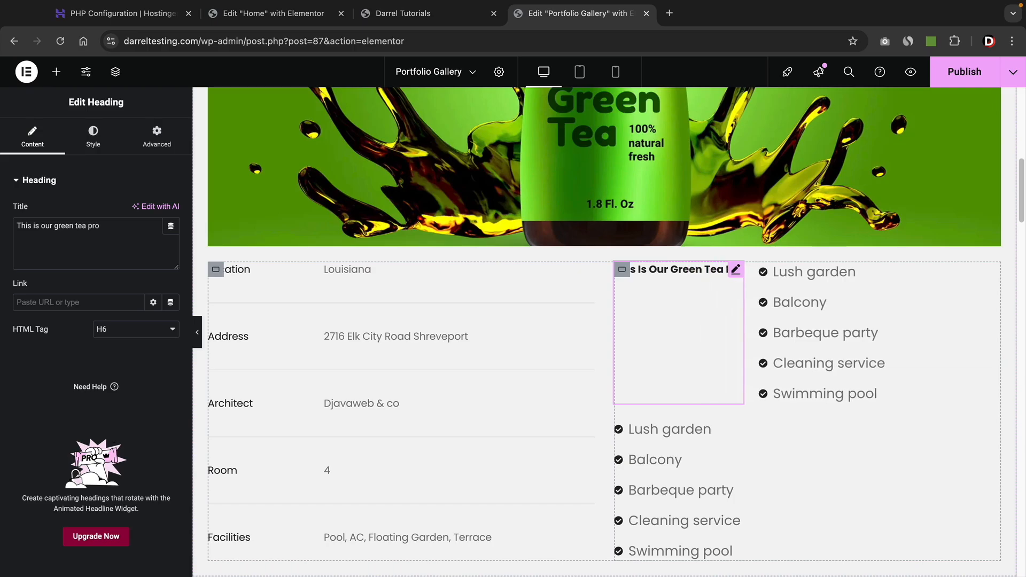
{"action": "type", "text": "ject that we"}
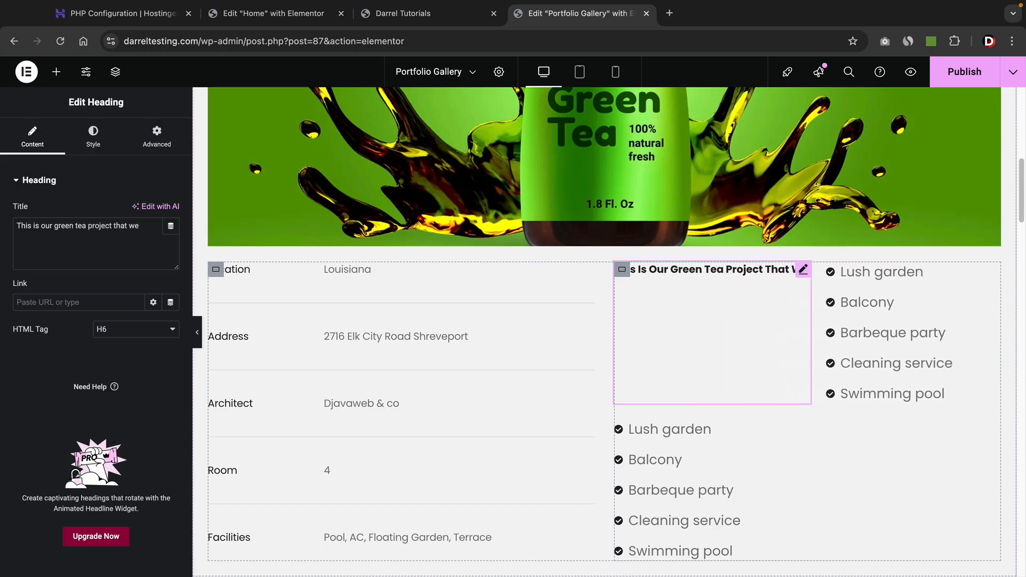
{"action": "type", "text": " used to make our website"}
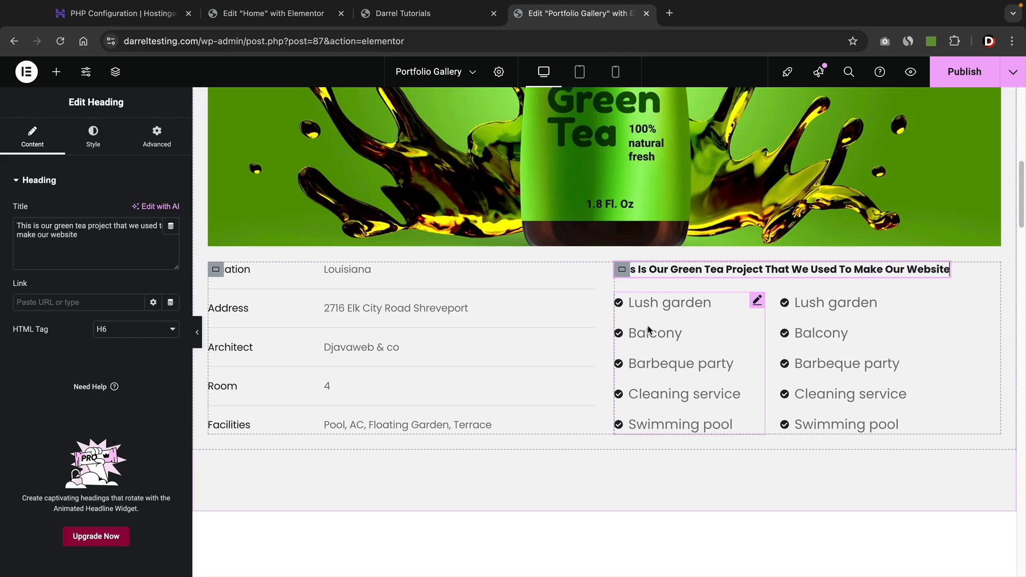
{"action": "left_click", "coordinate": [650, 328]}
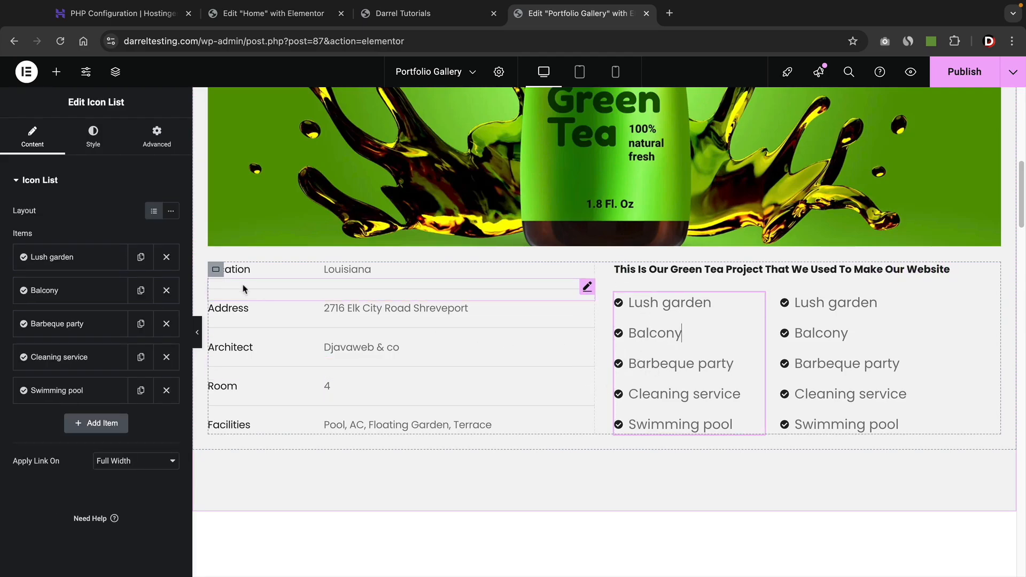
Change the icon list's first item text from 'Lush garden' to 'Awards We Won'.
{"action": "left_click", "coordinate": [60, 258]}
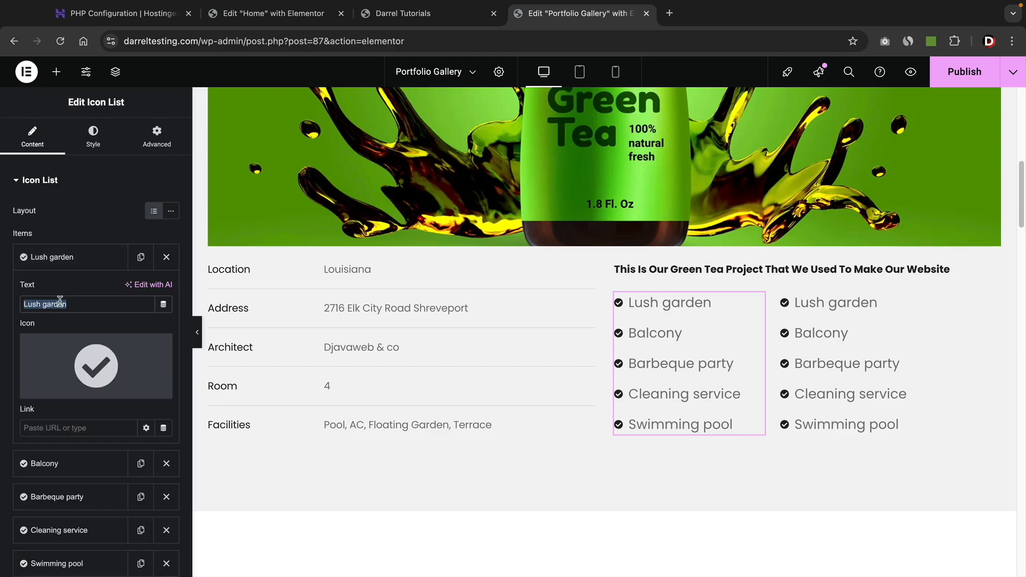
{"action": "type", "text": "Awards We Won"}
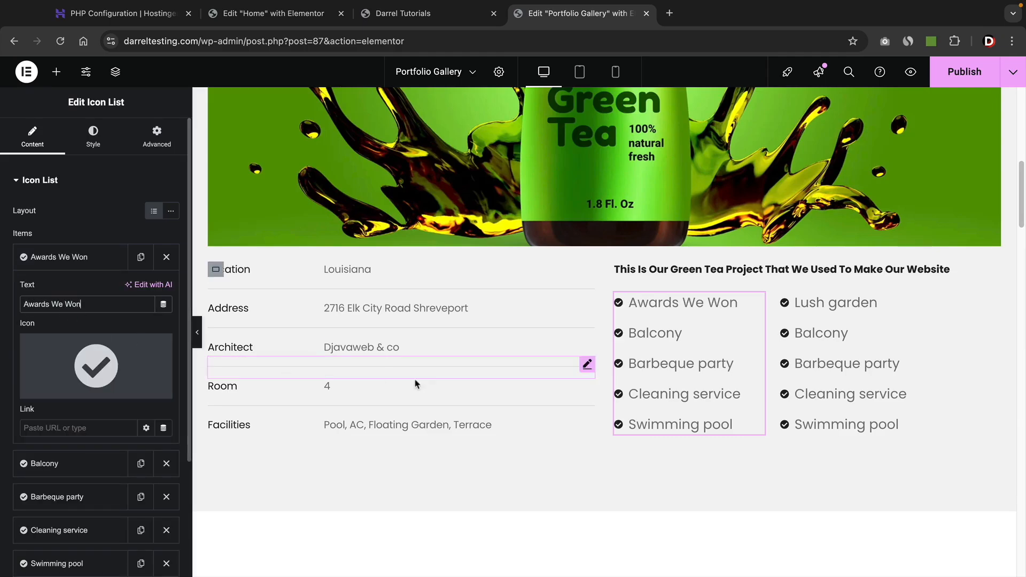
{"action": "left_click", "coordinate": [101, 257]}
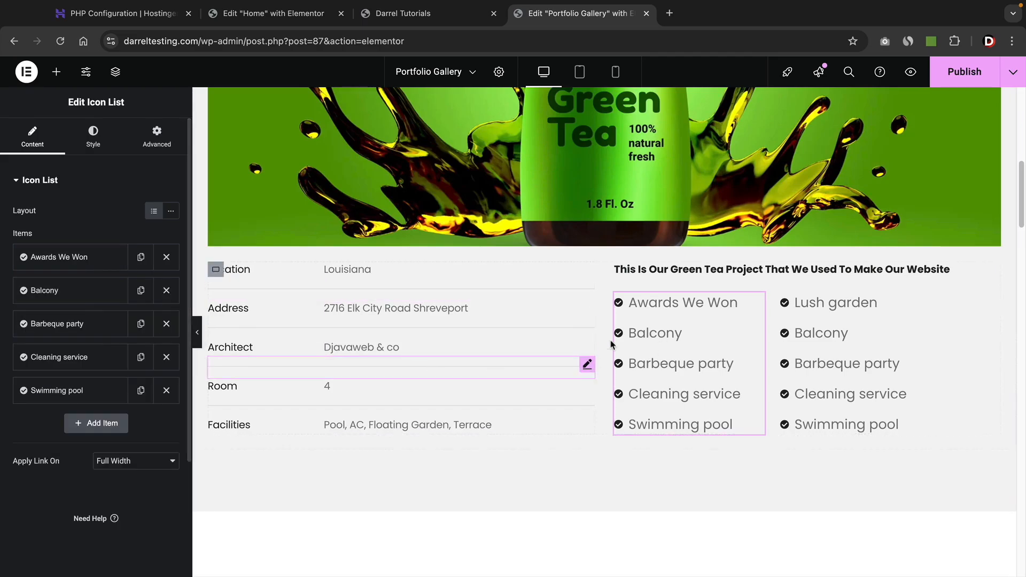
{"action": "scroll", "coordinate": [367, 427], "scroll_direction": "down", "scroll_amount": 1}
{"action": "left_click", "coordinate": [367, 428]}
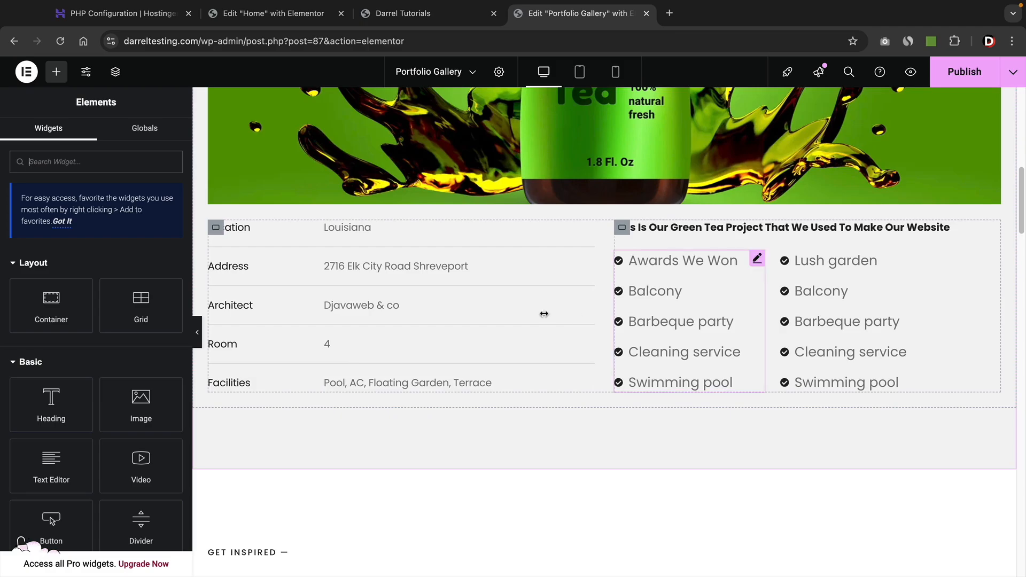
Add a container below the details table and drop a Button widget into it.
{"action": "left_click_drag", "start_coordinate": [51, 308], "coordinate": [352, 405]}
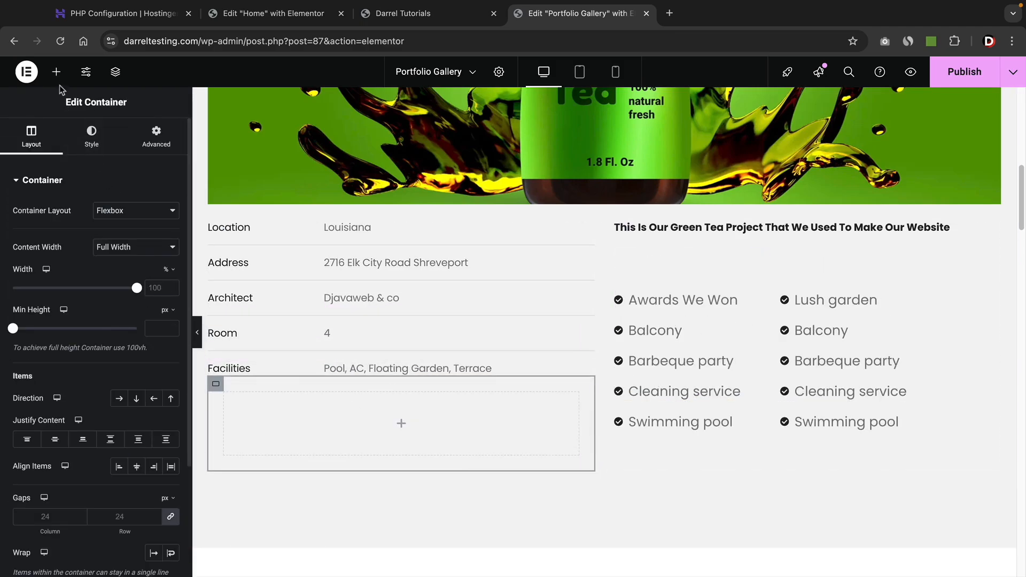
{"action": "left_click", "coordinate": [56, 71]}
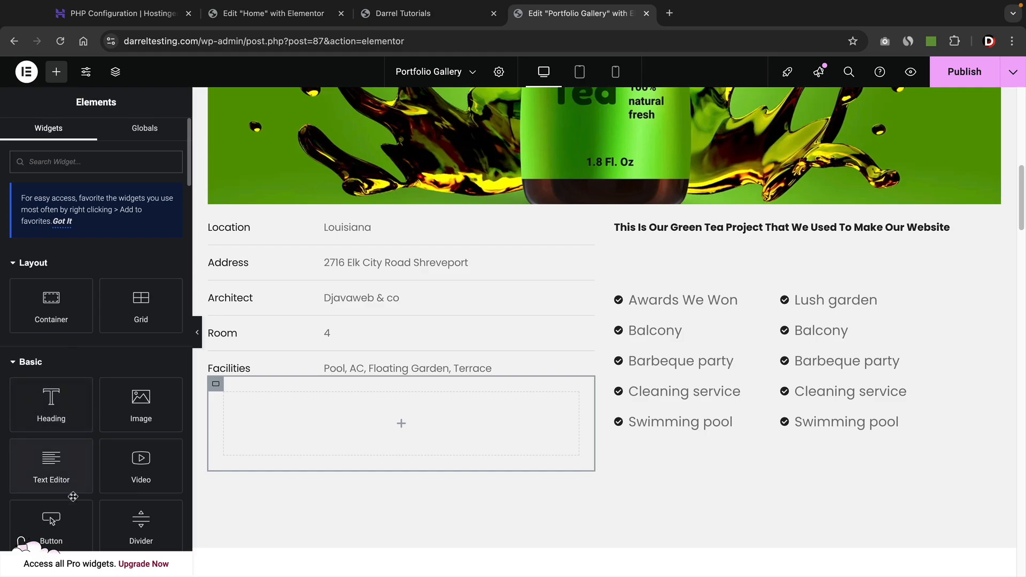
{"action": "left_click_drag", "start_coordinate": [51, 526], "coordinate": [278, 422]}
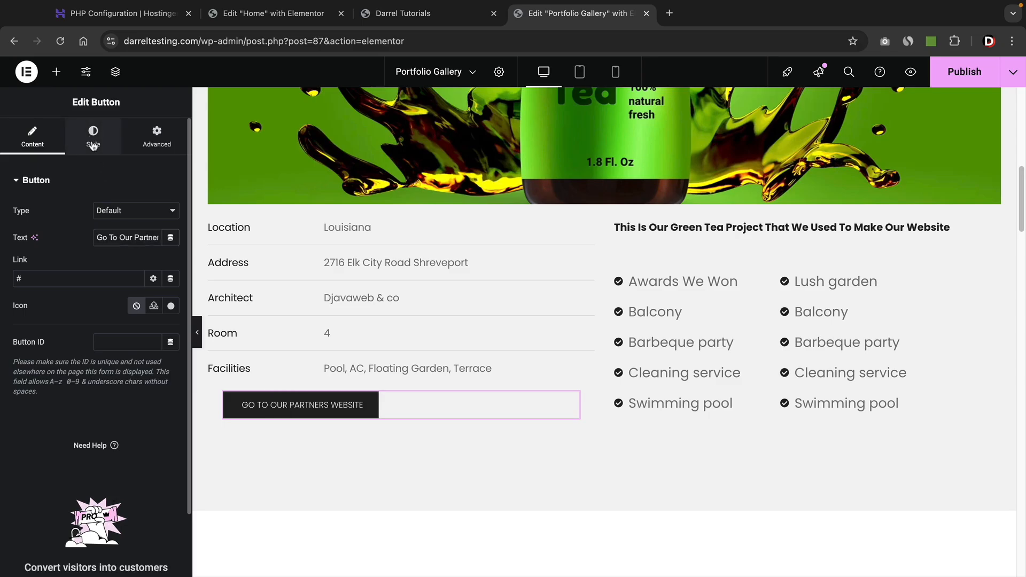
Set the button's Style Position to Stretch so it spans the full column width.
{"action": "left_click", "coordinate": [94, 141]}
{"action": "left_click", "coordinate": [119, 211]}
{"action": "left_click", "coordinate": [136, 211]}
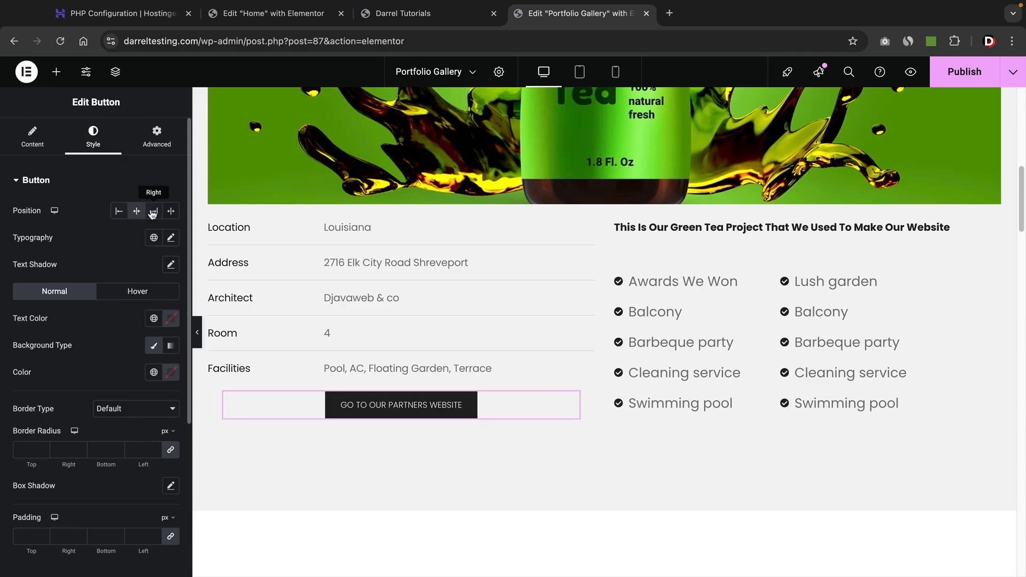
{"action": "left_click", "coordinate": [153, 211]}
{"action": "left_click", "coordinate": [171, 211]}
{"action": "left_click", "coordinate": [153, 211]}
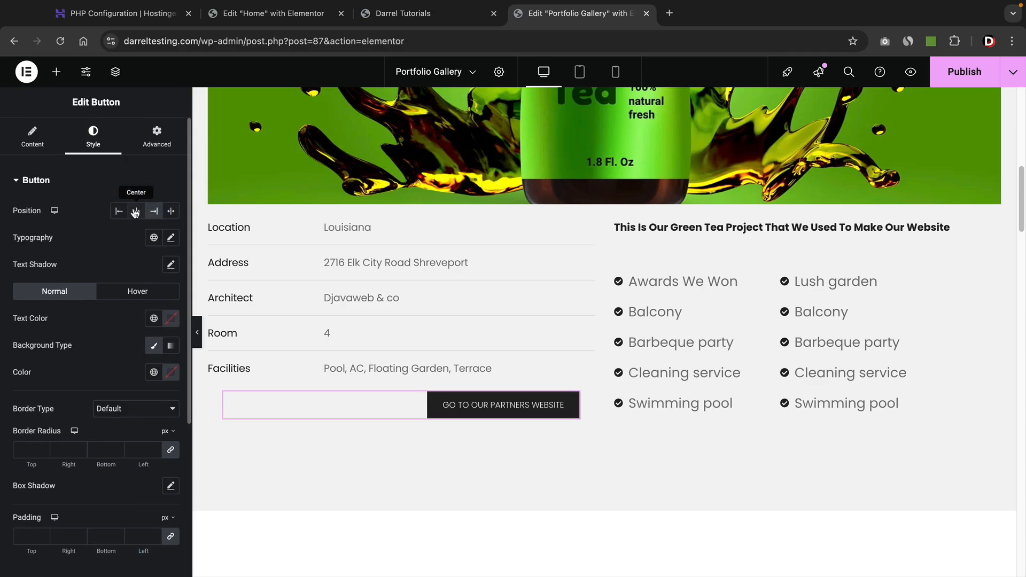
{"action": "left_click", "coordinate": [171, 212]}
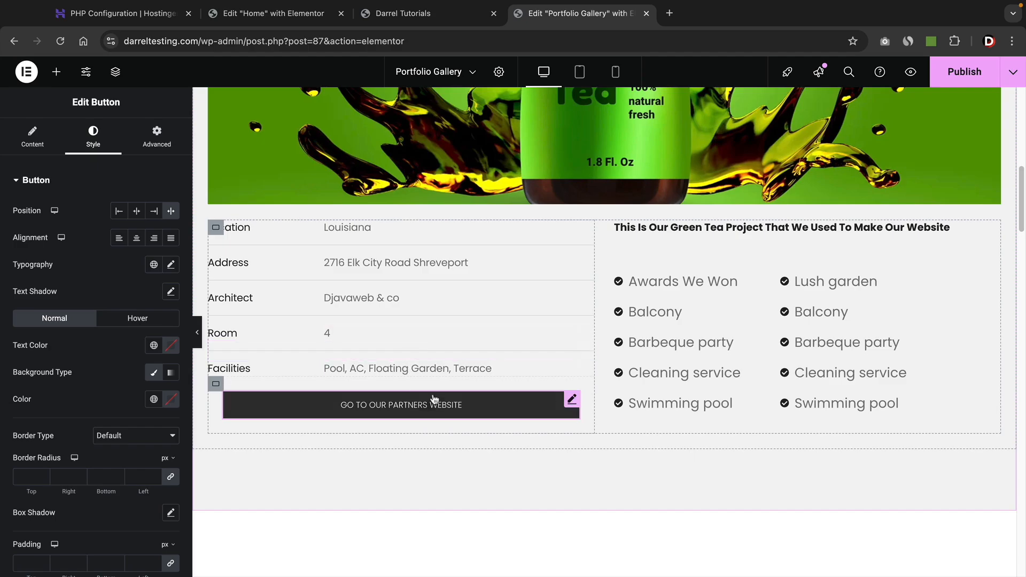
{"action": "left_click", "coordinate": [28, 138]}
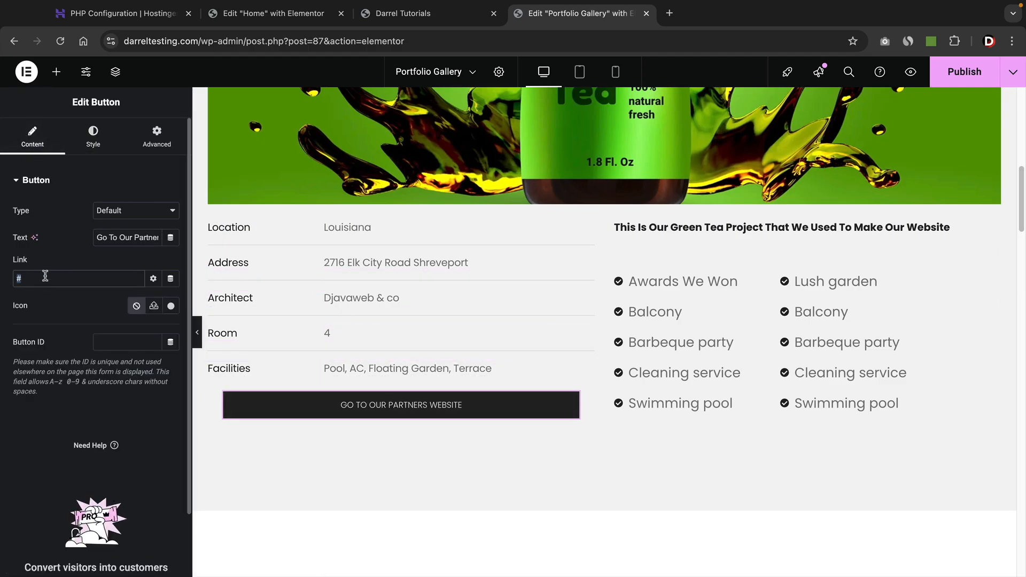
Select the Design Interior card and switch its background type to slideshow.
{"action": "scroll", "coordinate": [395, 435], "scroll_direction": "down", "scroll_amount": 4}
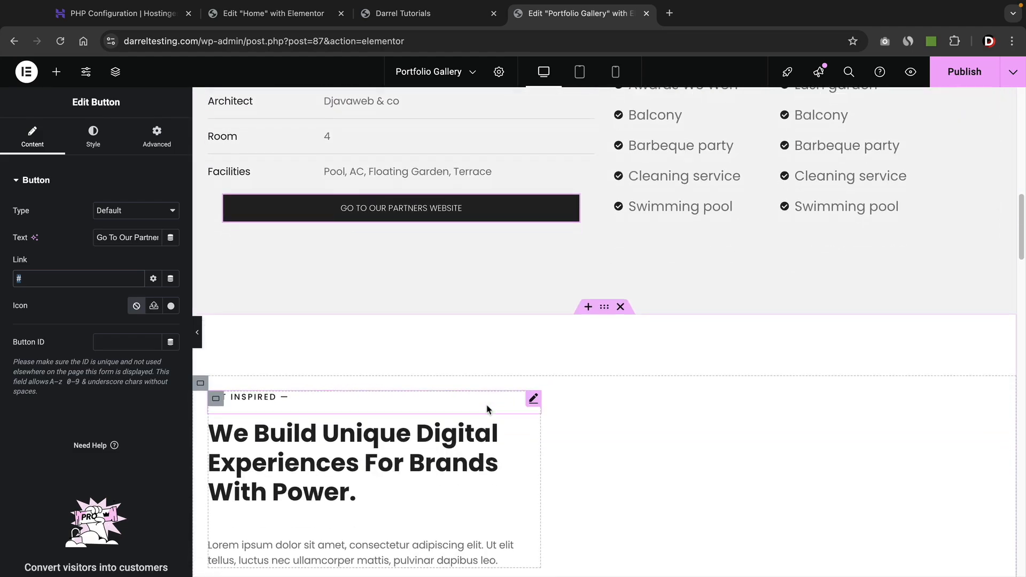
{"action": "scroll", "coordinate": [486, 409], "scroll_direction": "down", "scroll_amount": 8}
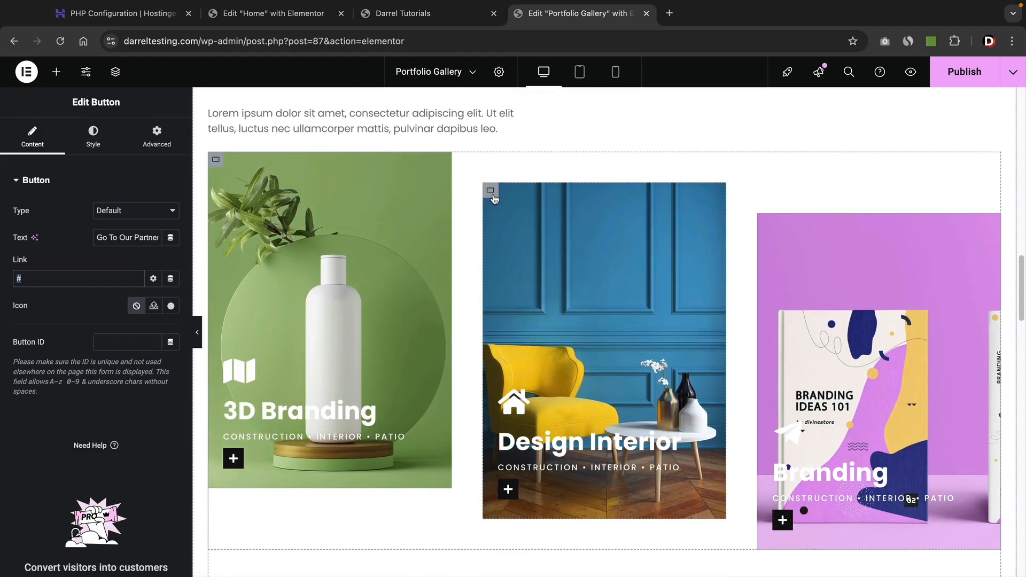
{"action": "left_click", "coordinate": [491, 192]}
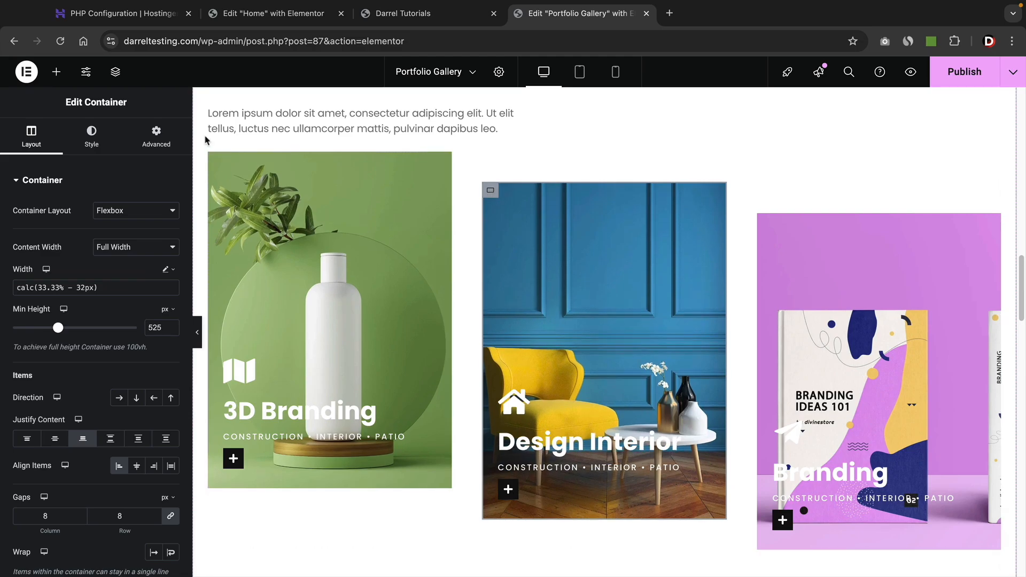
{"action": "left_click", "coordinate": [92, 137]}
{"action": "mouse_move", "coordinate": [107, 324]}
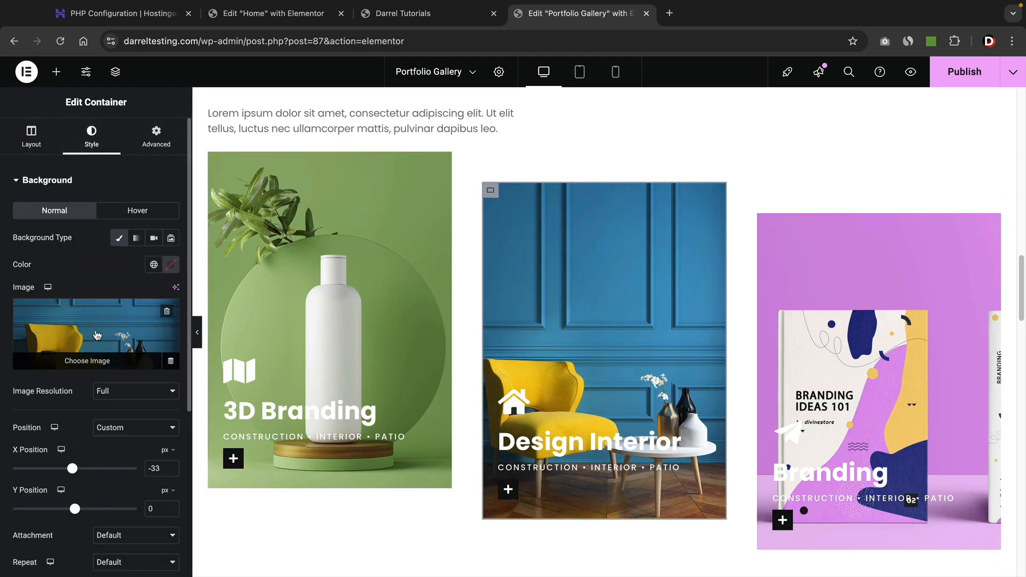
{"action": "left_click", "coordinate": [168, 242]}
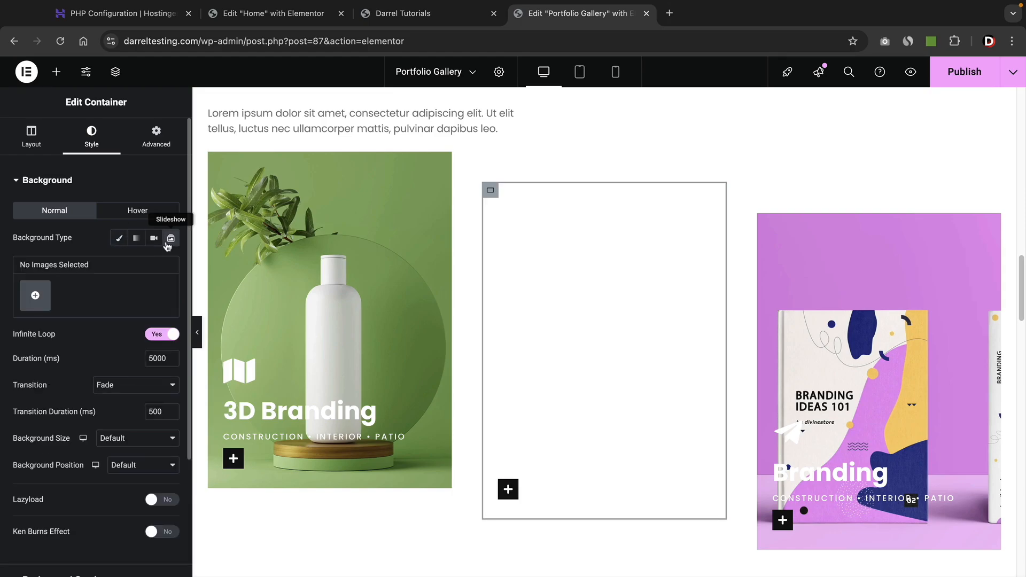
Build the slideshow from three living-room images and set the slide duration to 3000 ms.
{"action": "left_click", "coordinate": [36, 297]}
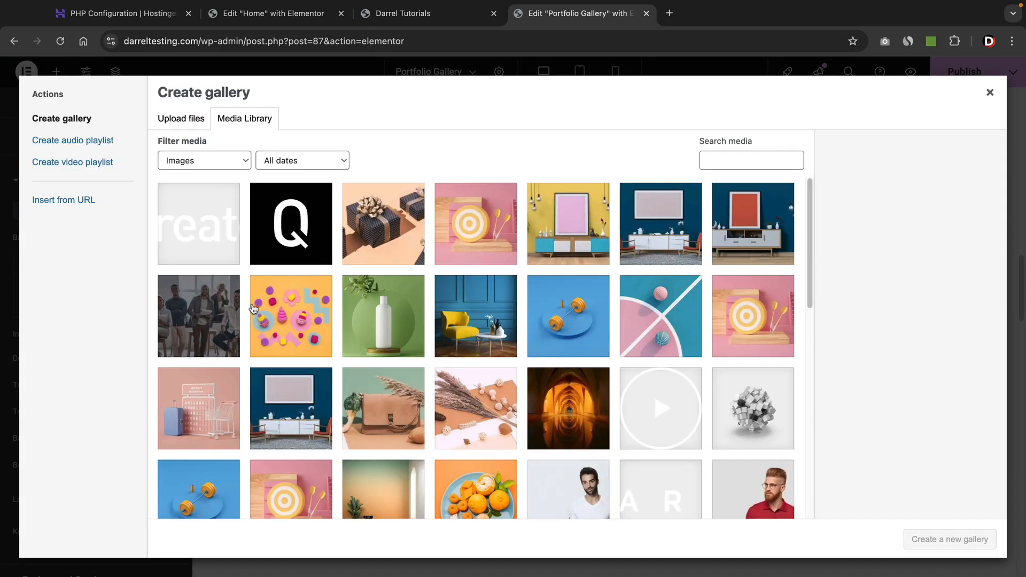
{"action": "left_click", "coordinate": [547, 225]}
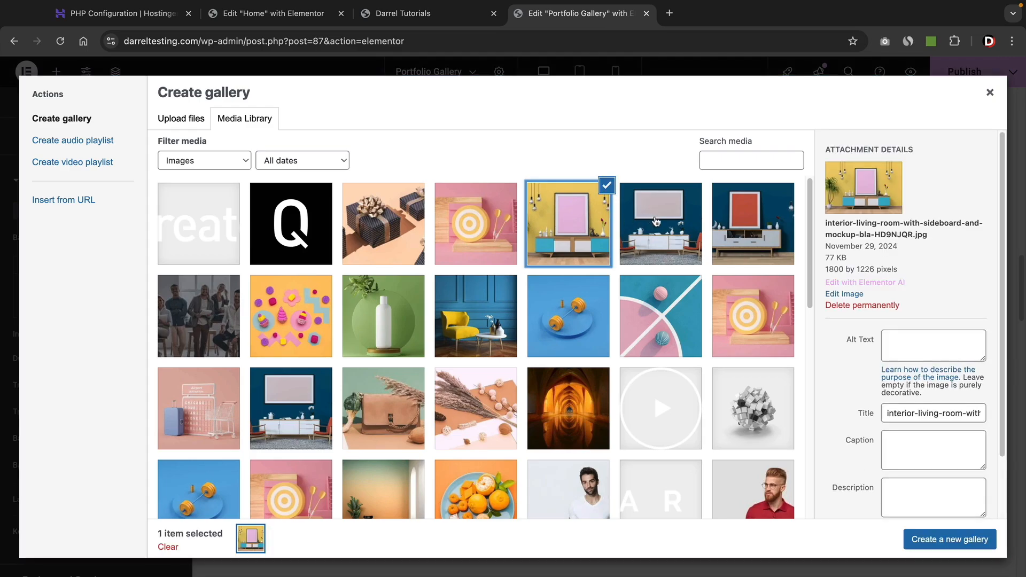
{"action": "left_click", "coordinate": [661, 225]}
{"action": "left_click", "coordinate": [753, 224]}
{"action": "left_click", "coordinate": [935, 546]}
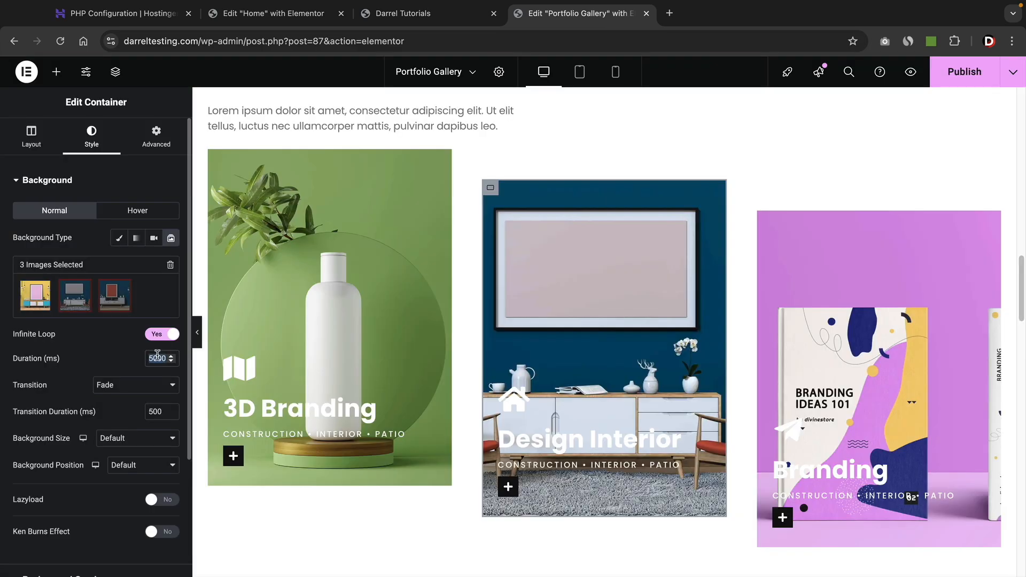
{"action": "type", "text": "1"}
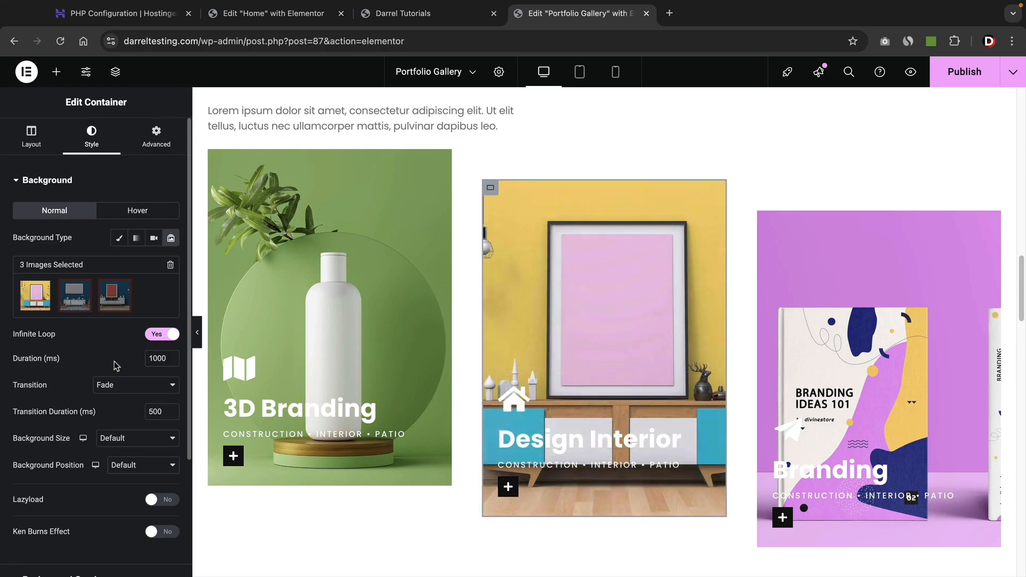
{"action": "double_click", "coordinate": [159, 358]}
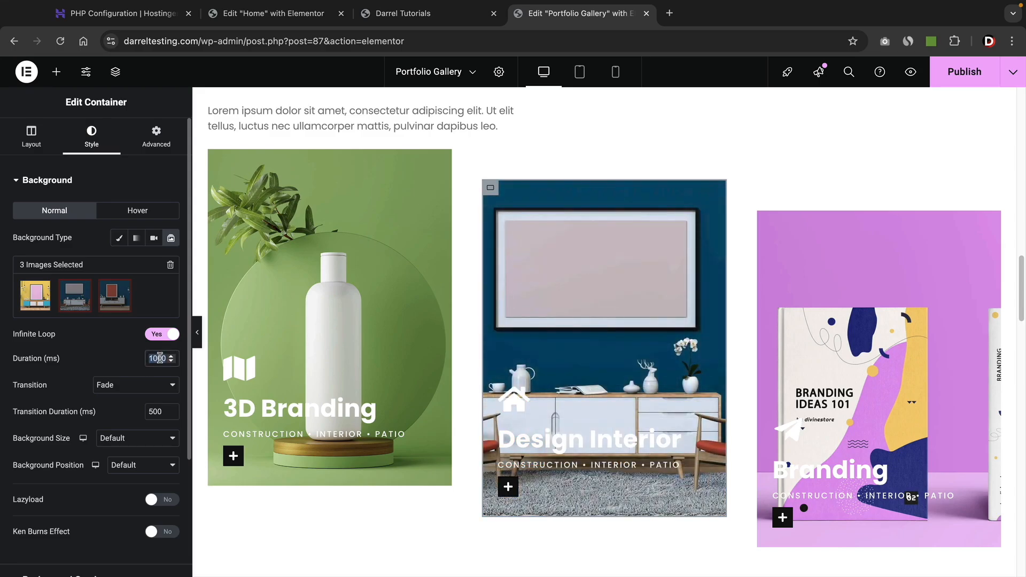
{"action": "type", "text": "3"}
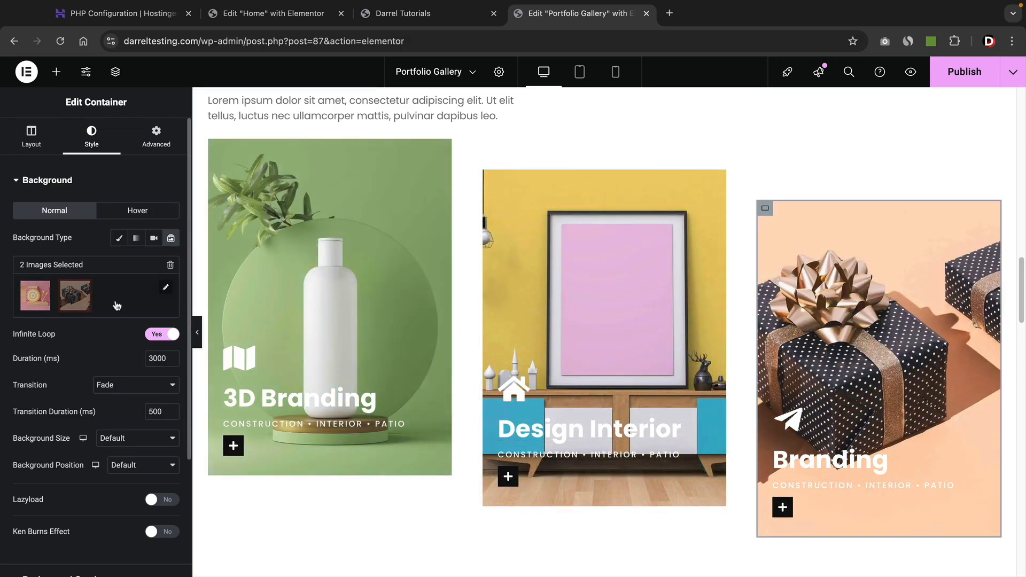
Scroll the canvas past the portfolio card rows to the 'Got A Project? Let's Talk' section.
{"action": "scroll", "coordinate": [299, 454], "scroll_direction": "down", "scroll_amount": 8}
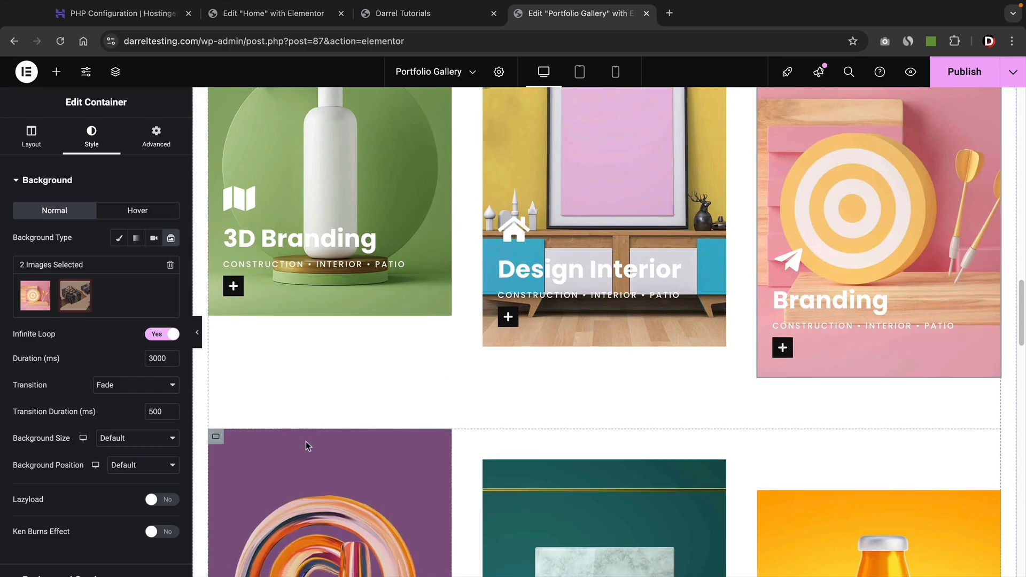
{"action": "scroll", "coordinate": [310, 416], "scroll_direction": "up", "scroll_amount": 2}
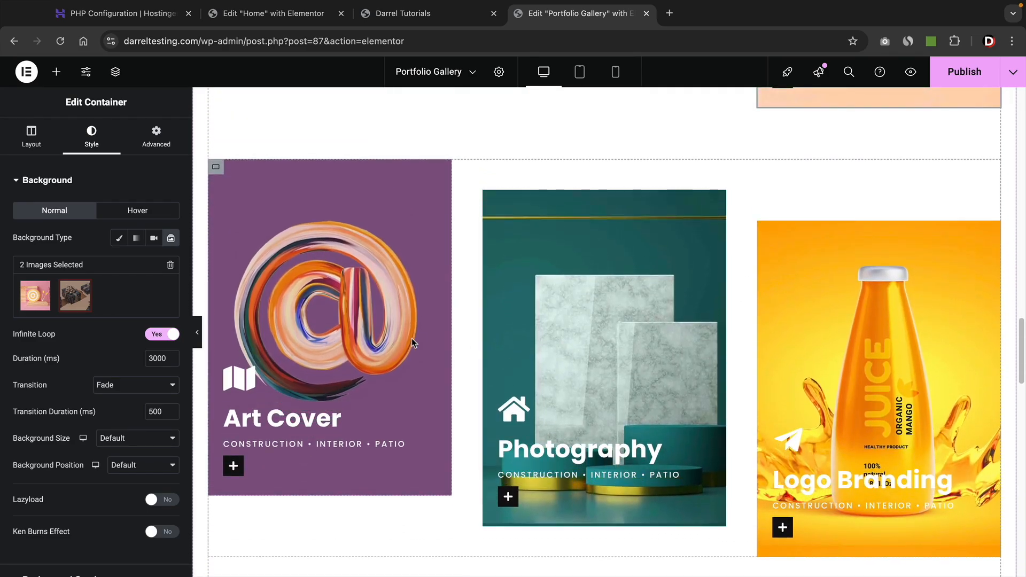
{"action": "scroll", "coordinate": [411, 339], "scroll_direction": "down", "scroll_amount": 5}
{"action": "scroll", "coordinate": [412, 337], "scroll_direction": "down", "scroll_amount": 4}
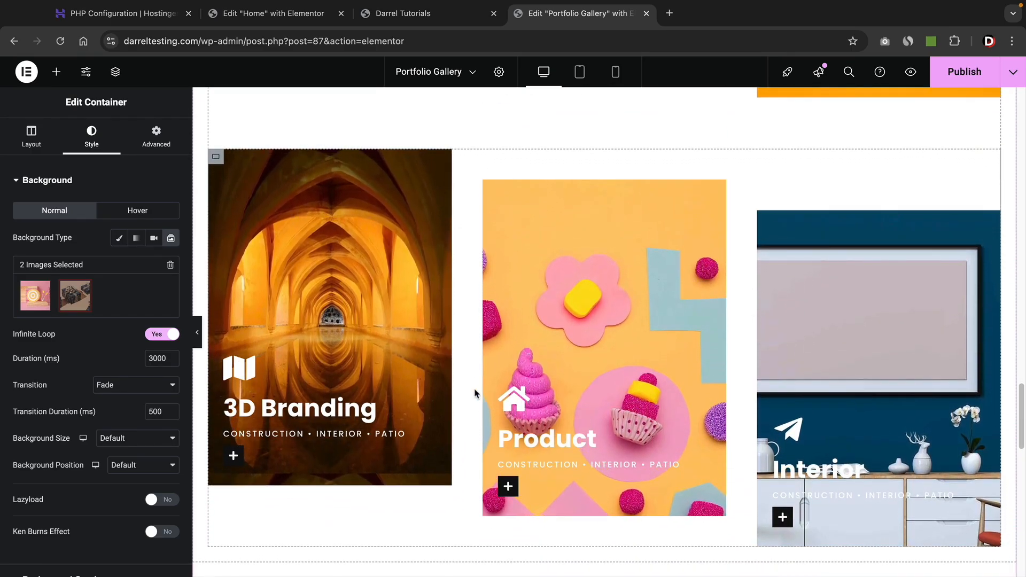
{"action": "scroll", "coordinate": [476, 393], "scroll_direction": "down", "scroll_amount": 9}
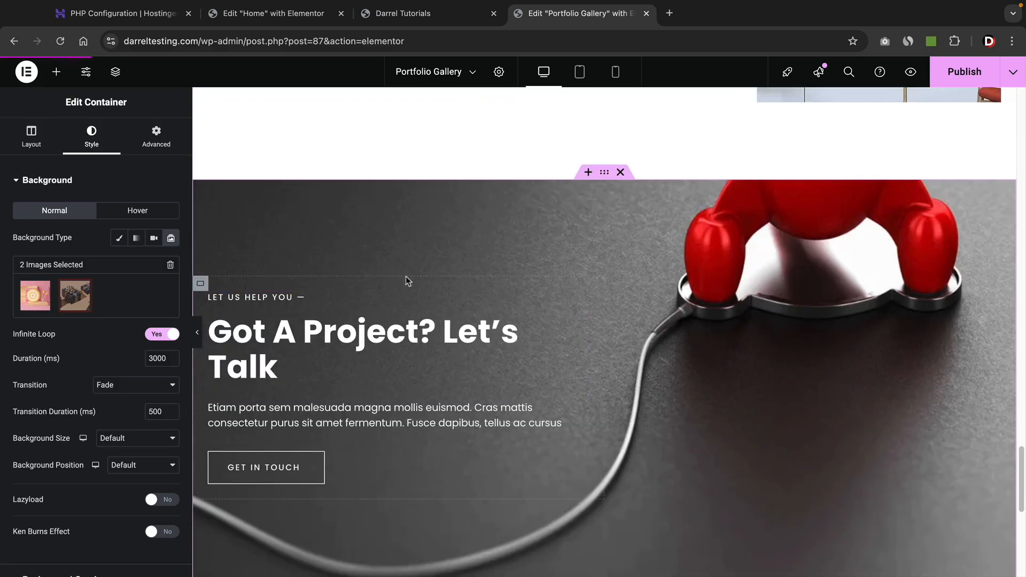
{"action": "scroll", "coordinate": [386, 341], "scroll_direction": "down", "scroll_amount": 1}
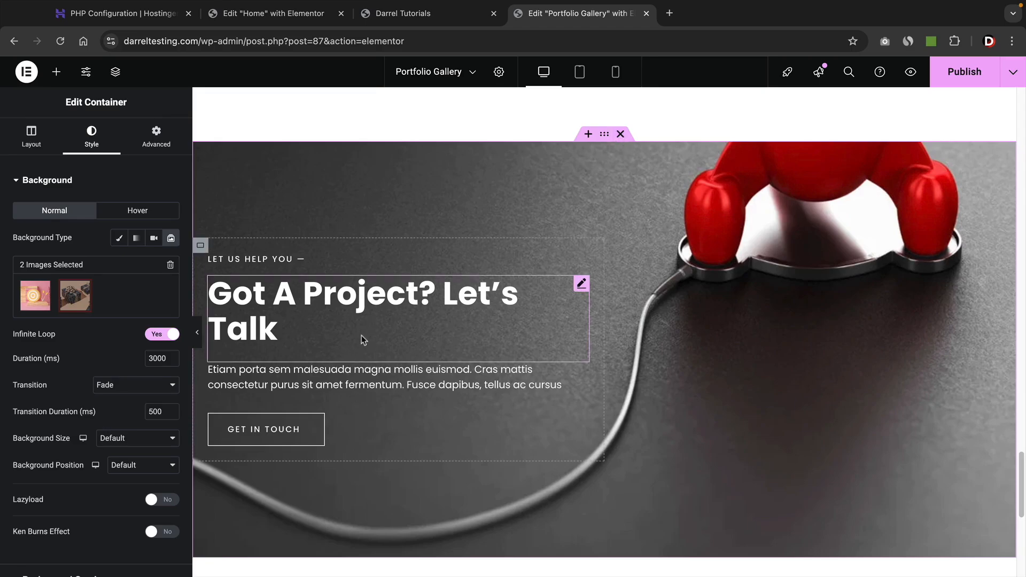
Link the Get in touch button to the Contact page.
{"action": "left_click", "coordinate": [278, 433]}
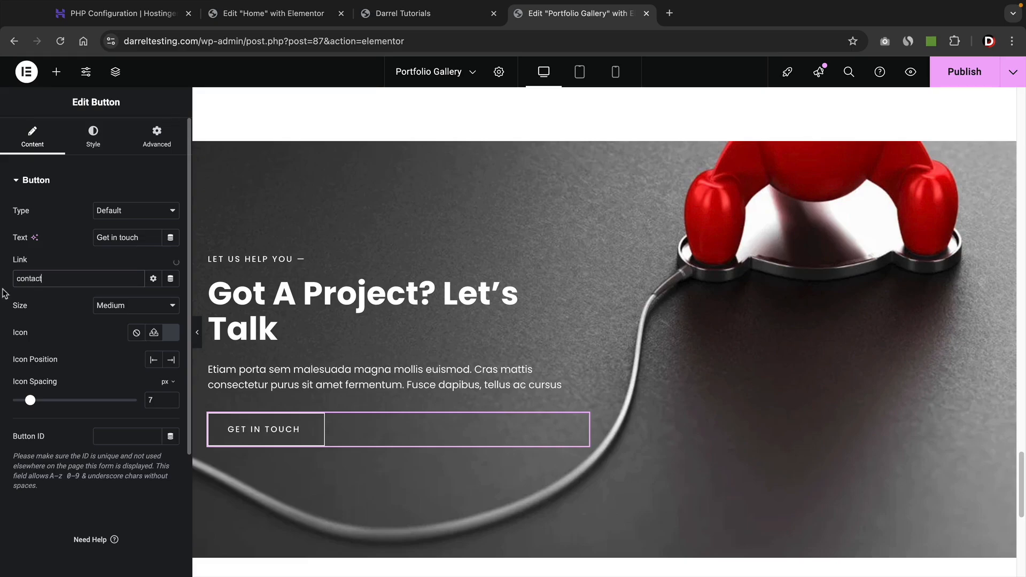
{"action": "left_click", "coordinate": [38, 300]}
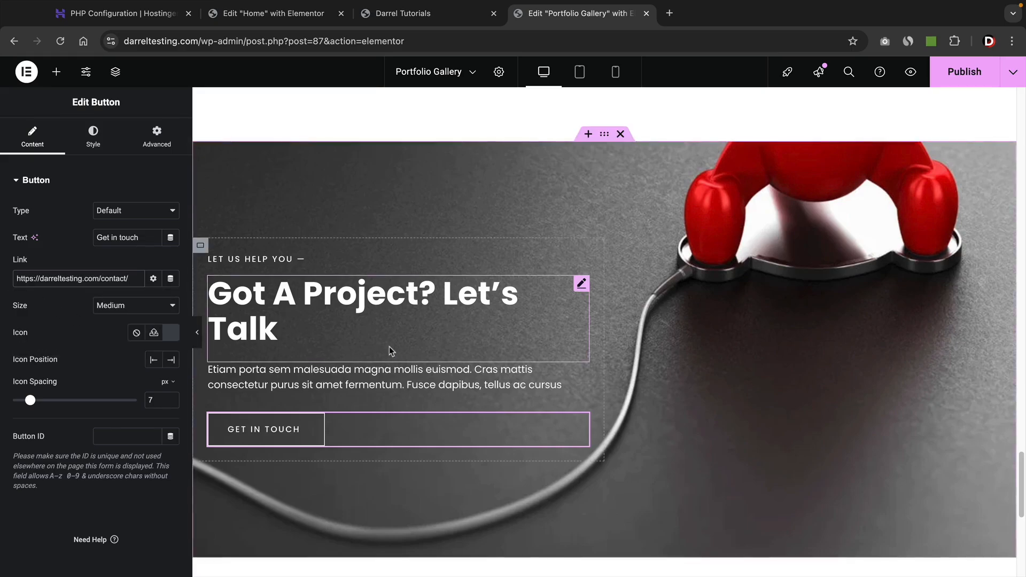
{"action": "scroll", "coordinate": [389, 346], "scroll_direction": "down", "scroll_amount": 8}
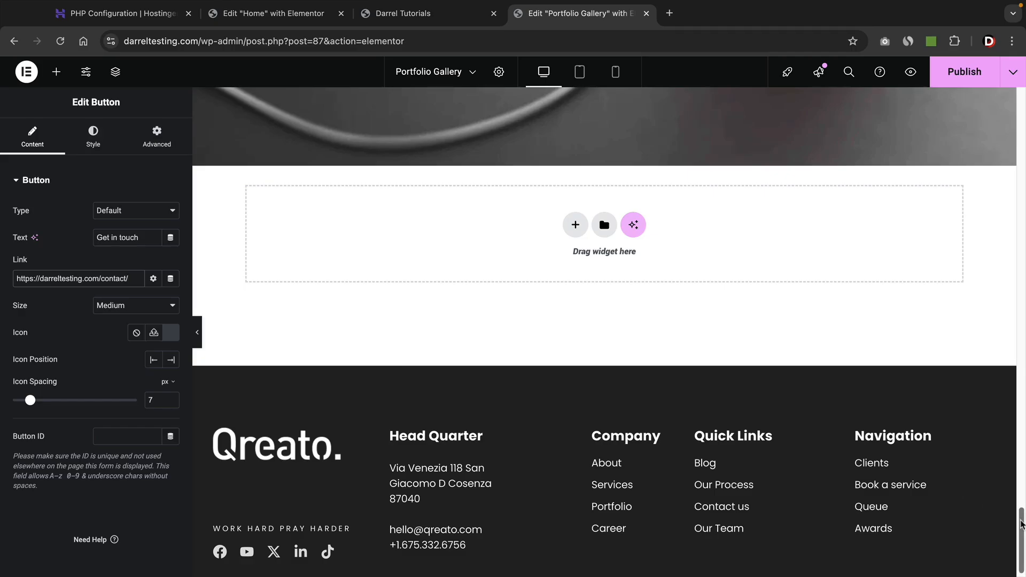
{"action": "left_click_drag", "start_coordinate": [1021, 524], "coordinate": [1020, 105]}
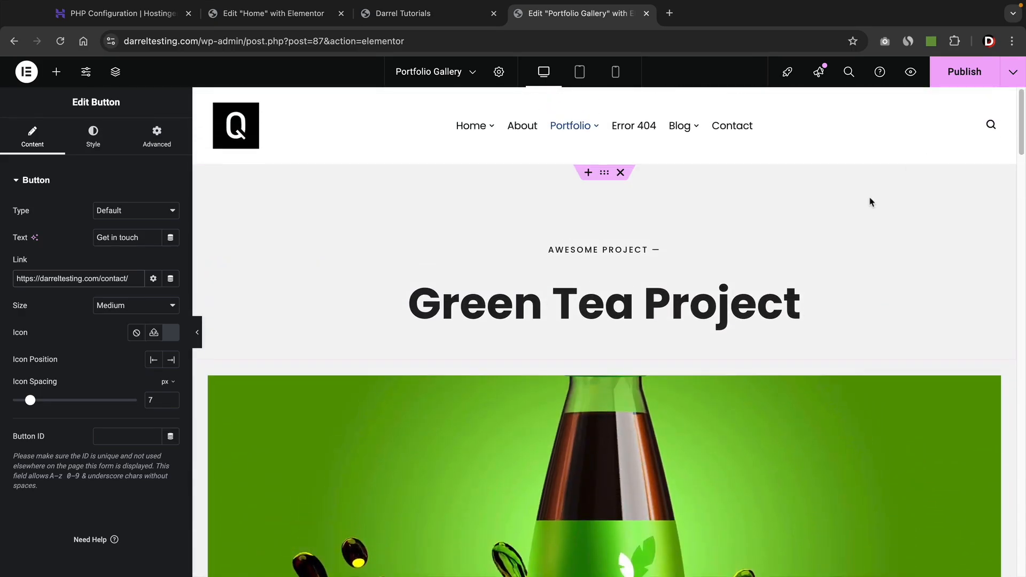
Publish the Portfolio Gallery page, view it live, and copy its web address.
{"action": "left_click", "coordinate": [940, 80]}
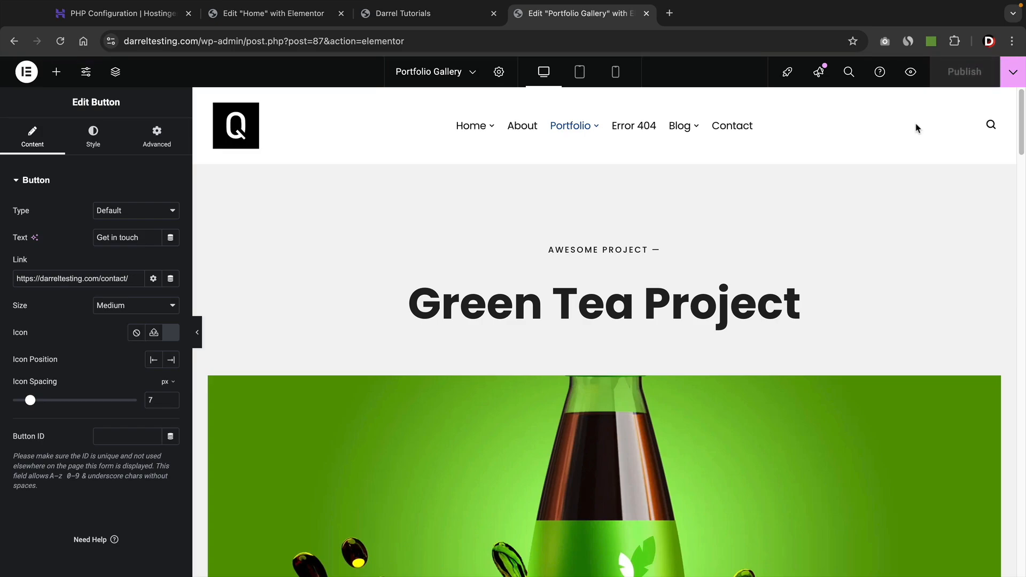
{"action": "left_click", "coordinate": [1012, 79]}
{"action": "left_click", "coordinate": [955, 168]}
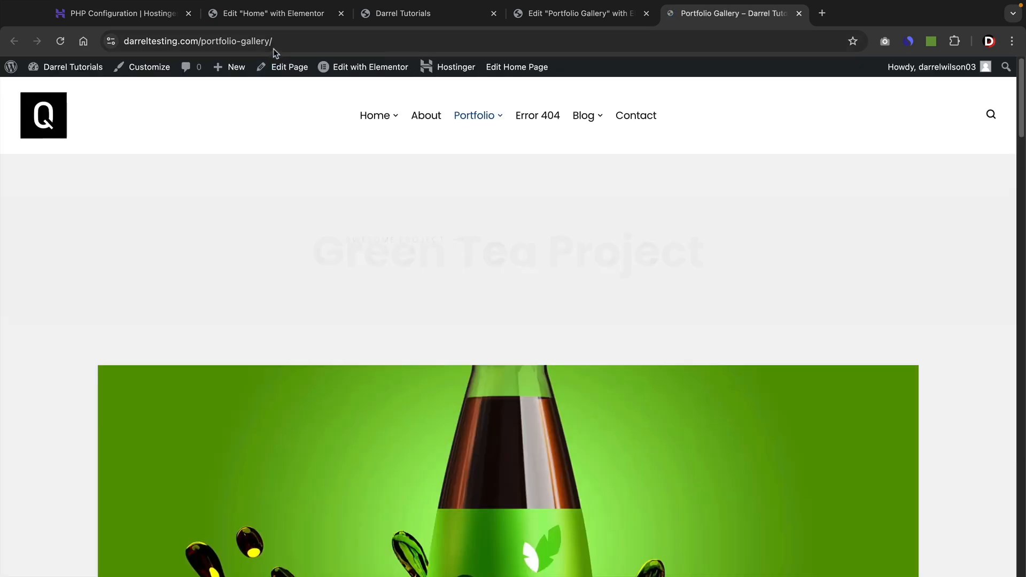
{"action": "left_click", "coordinate": [251, 41]}
{"action": "right_click", "coordinate": [251, 41]}
{"action": "left_click", "coordinate": [283, 150]}
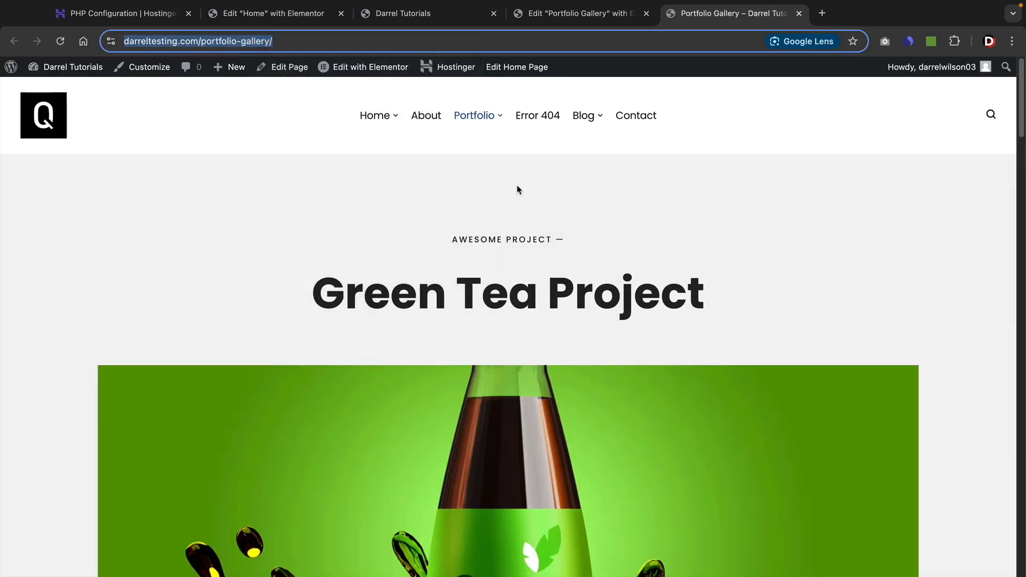
{"action": "left_click", "coordinate": [451, 16]}
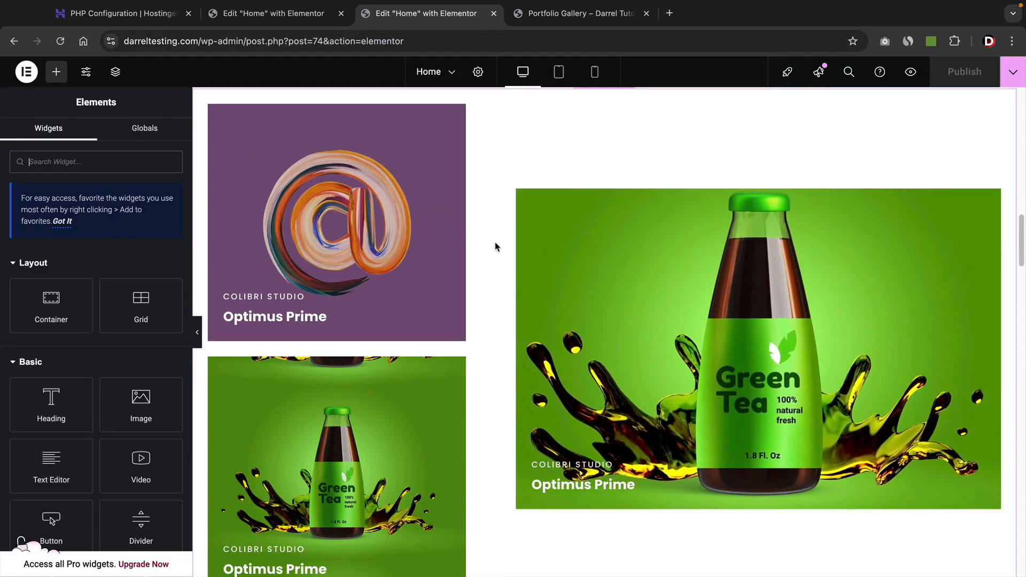
Set the Green Tea container's HTML tag to 'a', paste the Portfolio Gallery URL as its link, and publish.
{"action": "left_click", "coordinate": [524, 197]}
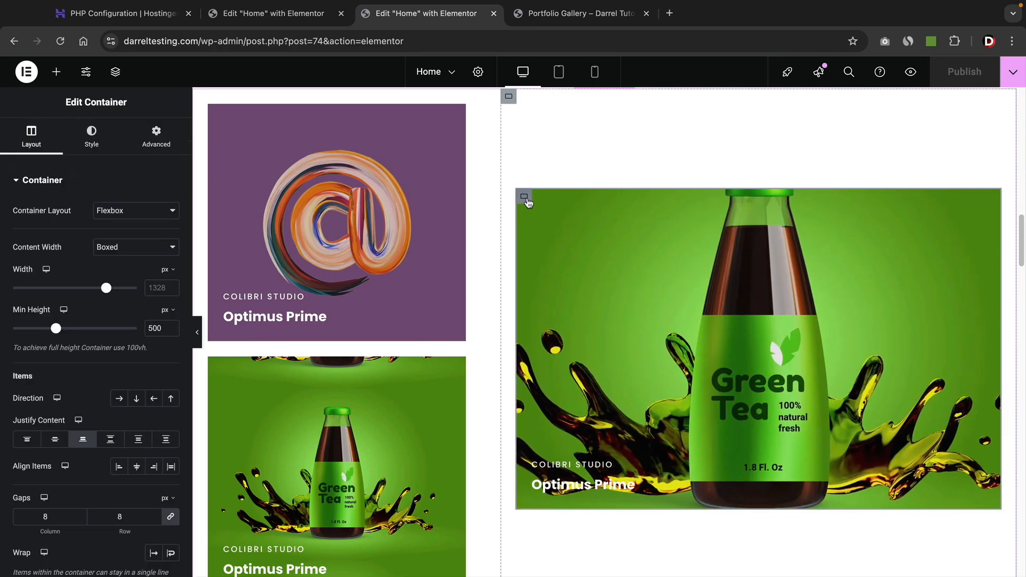
{"action": "scroll", "coordinate": [110, 306], "scroll_direction": "down", "scroll_amount": 3}
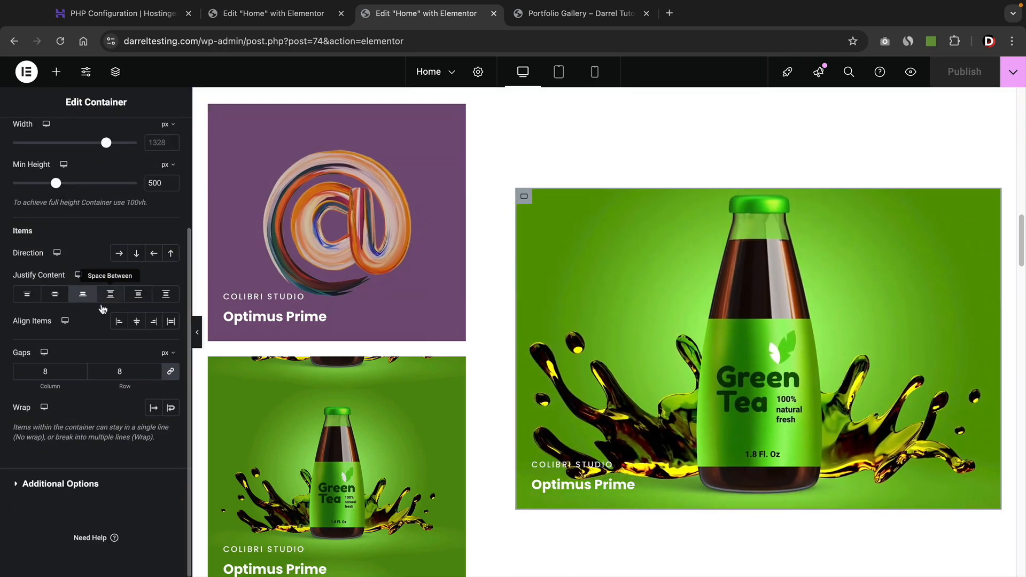
{"action": "left_click", "coordinate": [61, 484]}
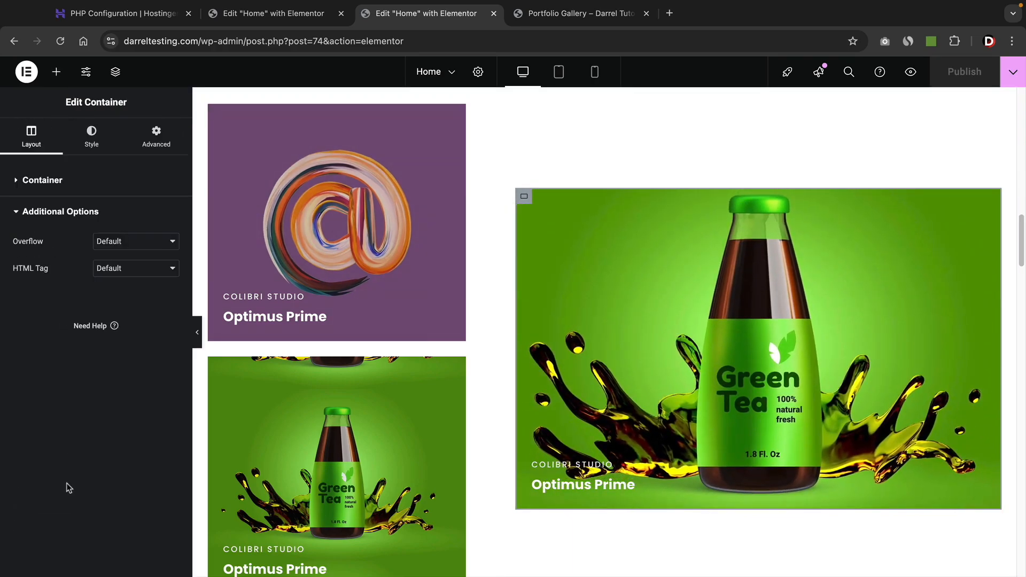
{"action": "left_click", "coordinate": [122, 272]}
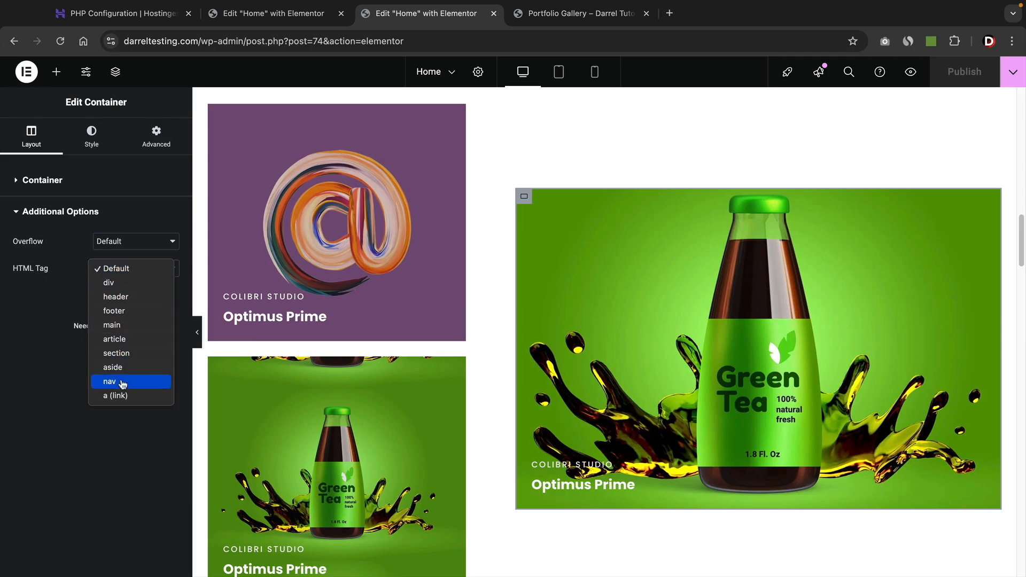
{"action": "left_click", "coordinate": [112, 396]}
{"action": "right_click", "coordinate": [45, 356]}
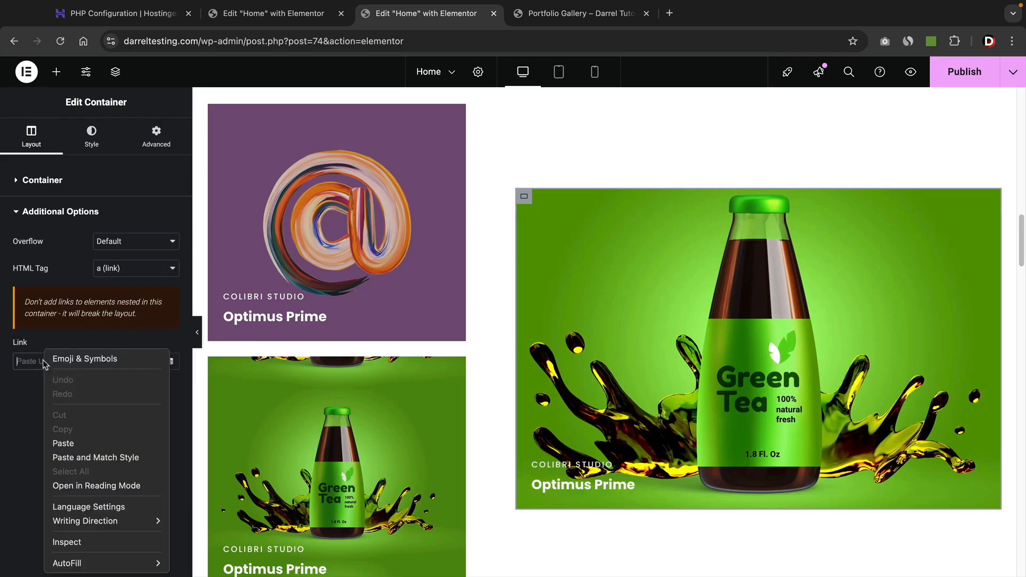
{"action": "left_click", "coordinate": [67, 443]}
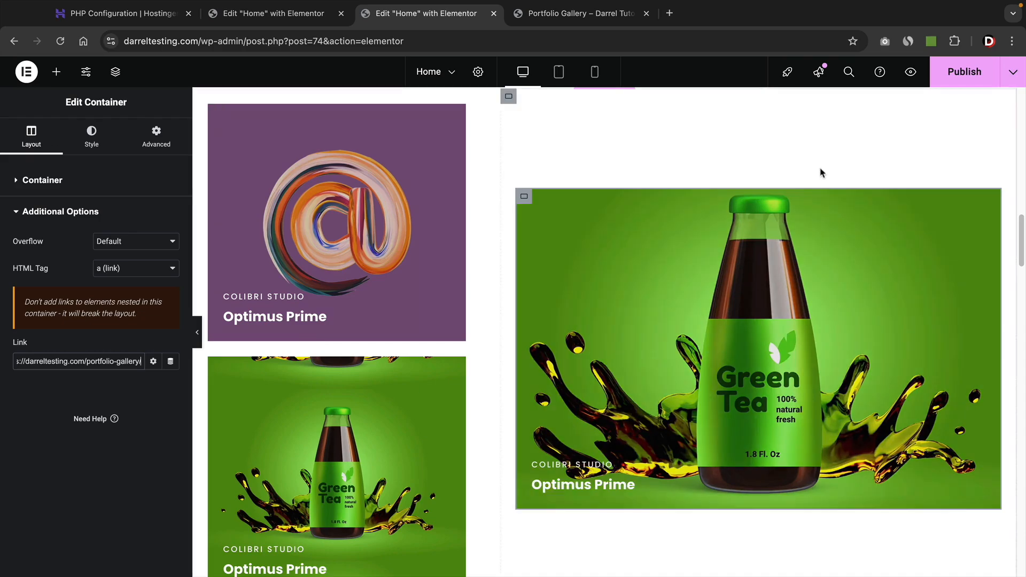
{"action": "left_click", "coordinate": [942, 75]}
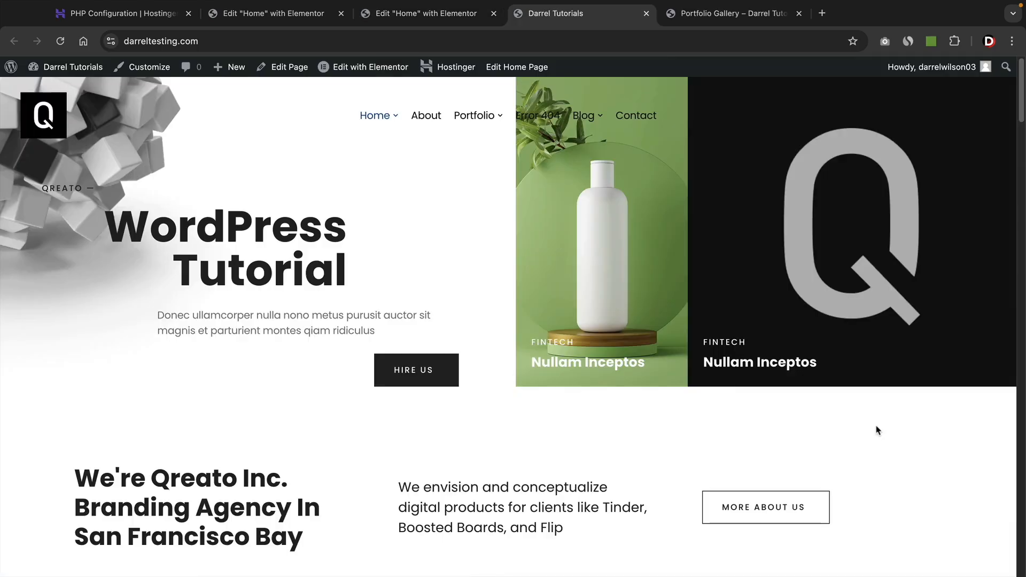
Click the Green Tea card on the live homepage and scroll through the Portfolio Gallery page it opens.
{"action": "scroll", "coordinate": [912, 430], "scroll_direction": "down", "scroll_amount": 20}
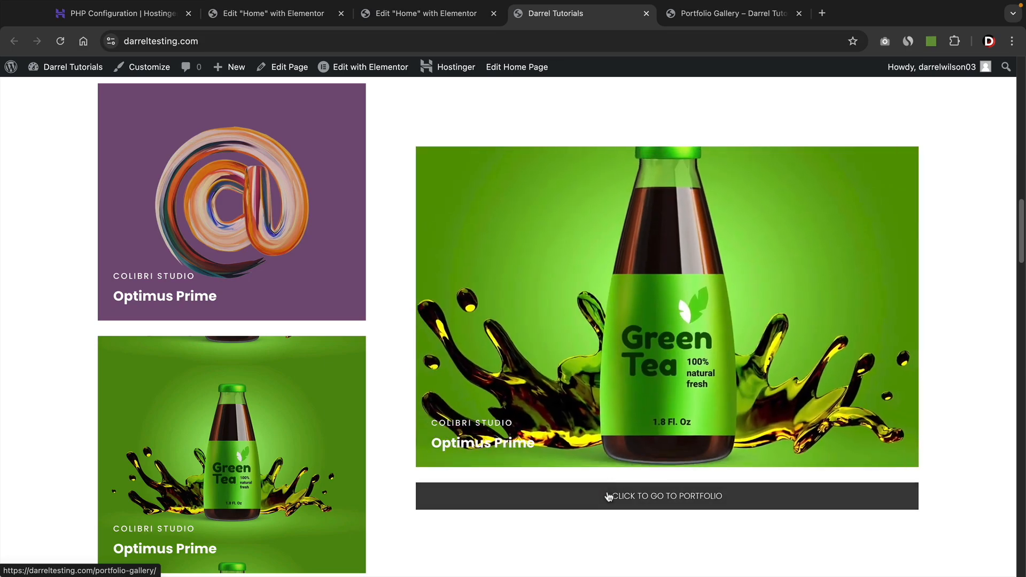
{"action": "left_click", "coordinate": [632, 348]}
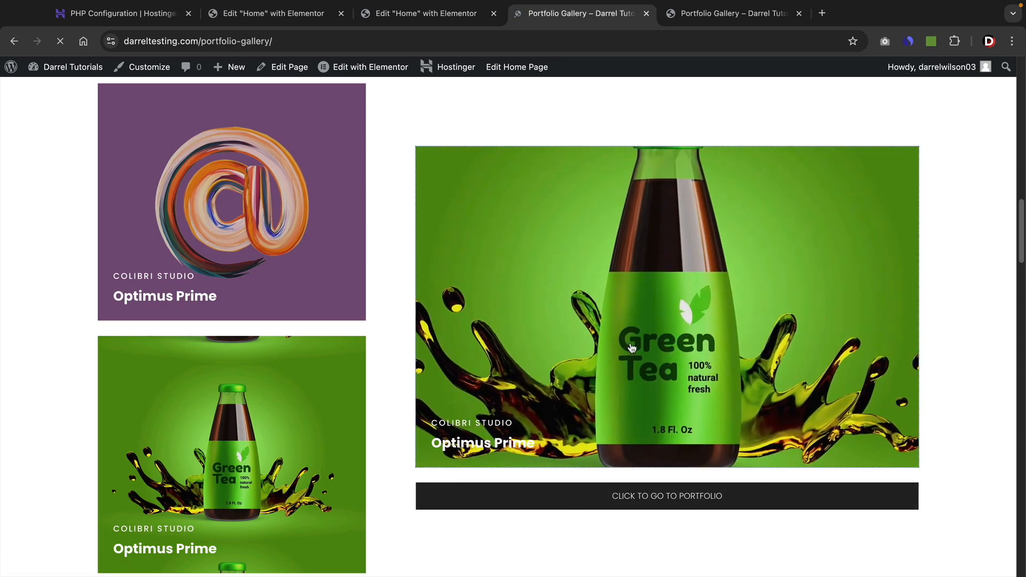
{"action": "scroll", "coordinate": [943, 374], "scroll_direction": "down", "scroll_amount": 3}
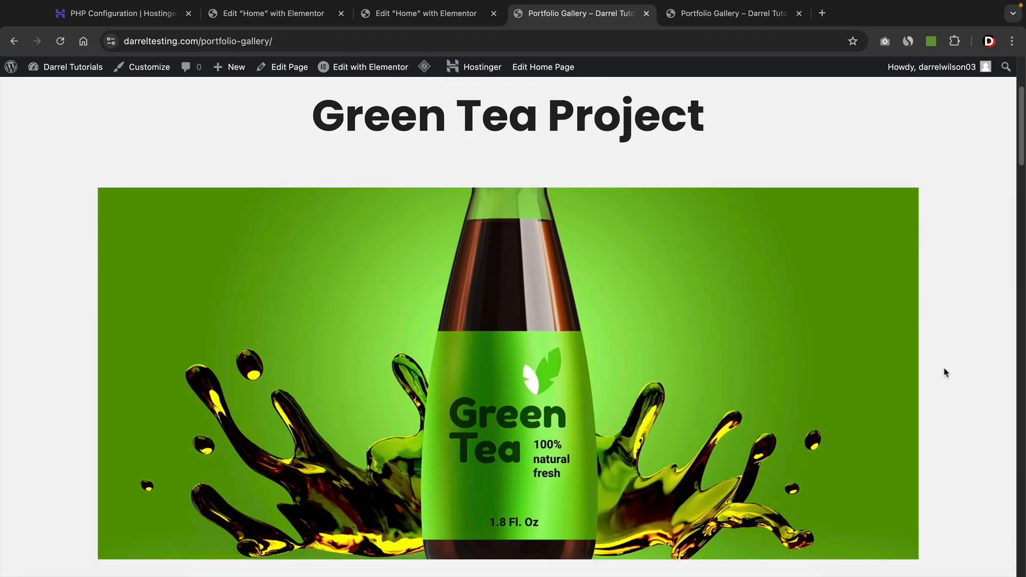
{"action": "scroll", "coordinate": [945, 373], "scroll_direction": "down", "scroll_amount": 5}
{"action": "scroll", "coordinate": [945, 372], "scroll_direction": "down", "scroll_amount": 10}
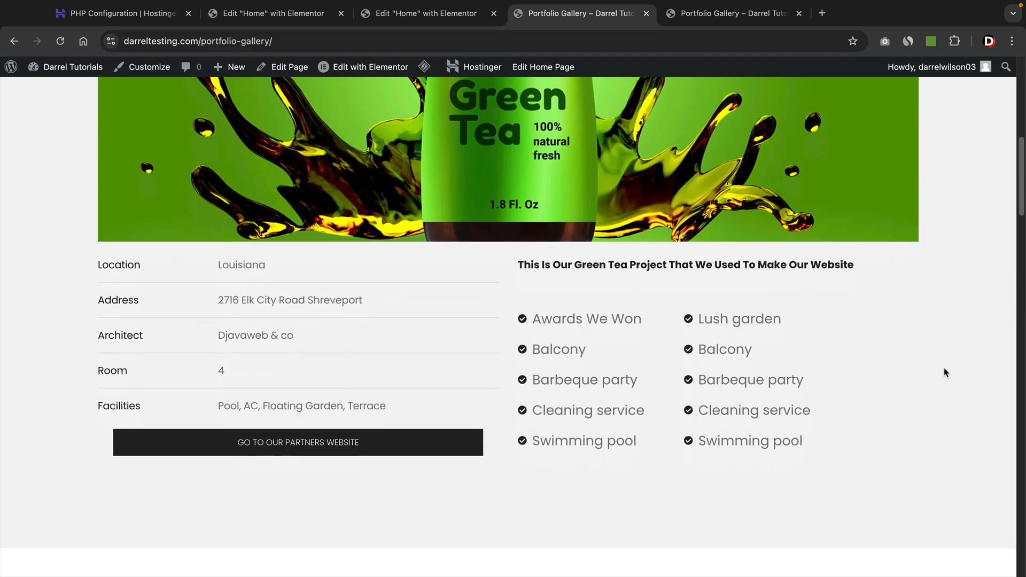
{"action": "scroll", "coordinate": [944, 372], "scroll_direction": "down", "scroll_amount": 4}
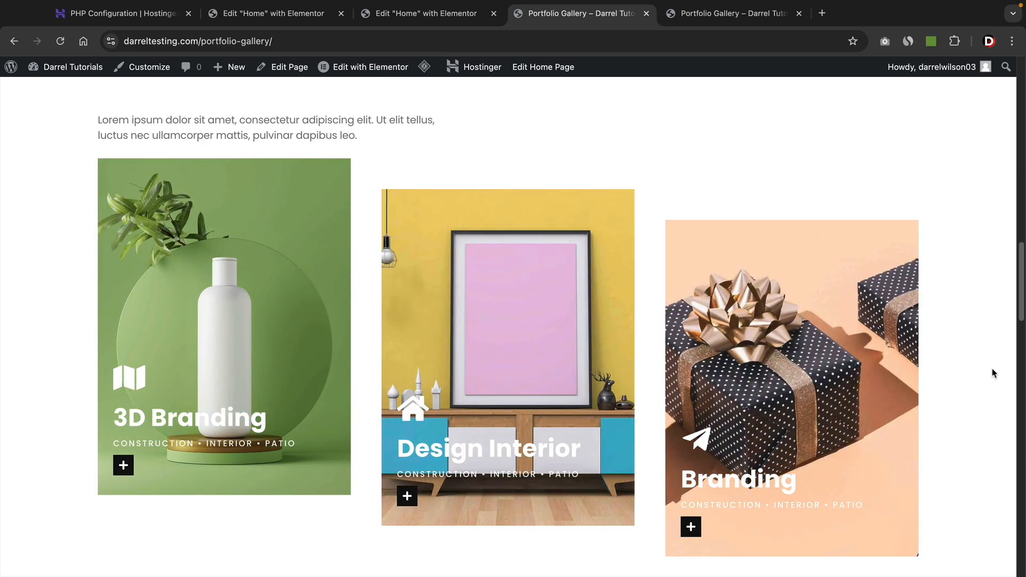
{"action": "scroll", "coordinate": [993, 372], "scroll_direction": "up", "scroll_amount": 10}
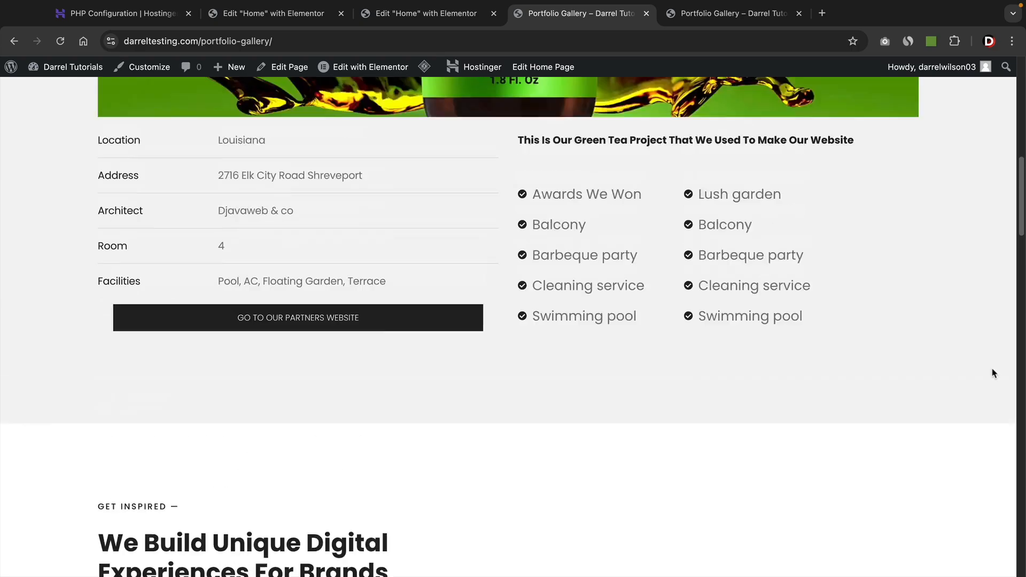
{"action": "scroll", "coordinate": [992, 370], "scroll_direction": "up", "scroll_amount": 12}
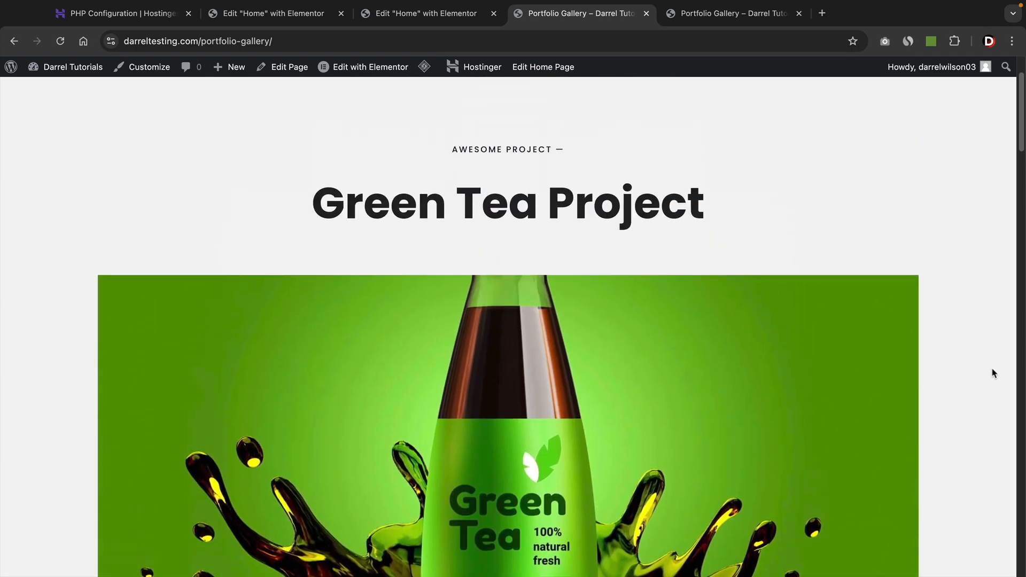
{"action": "scroll", "coordinate": [993, 372], "scroll_direction": "down", "scroll_amount": 2}
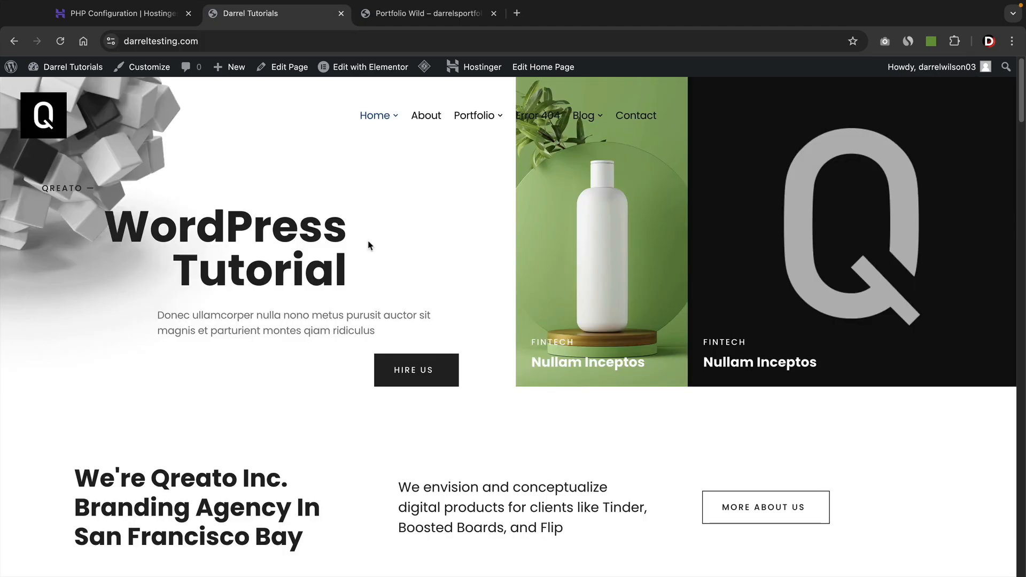
Scroll down through the sections of the Portfolio Wild demo page.
{"action": "left_click", "coordinate": [421, 13]}
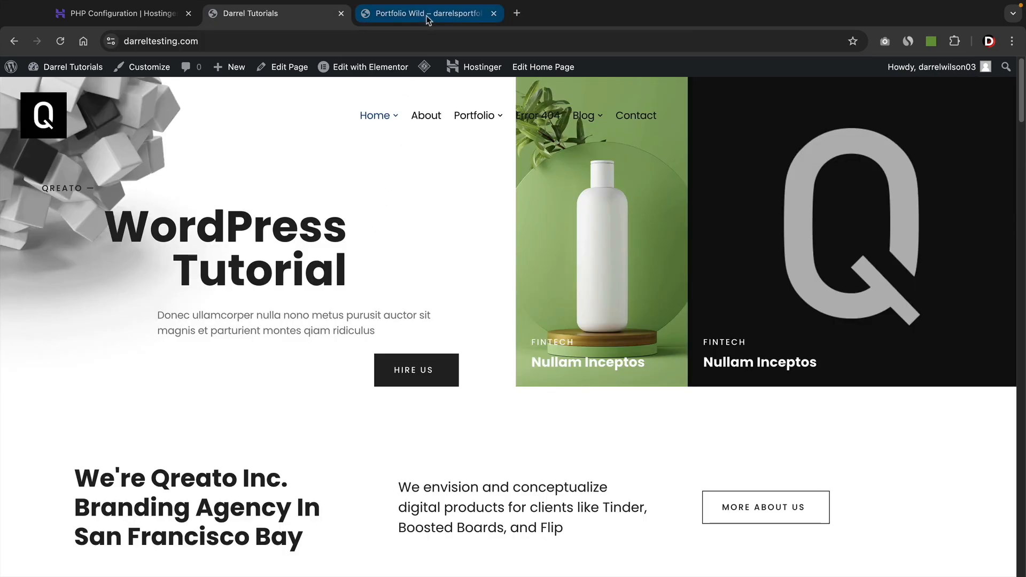
{"action": "scroll", "coordinate": [962, 326], "scroll_direction": "down", "scroll_amount": 3}
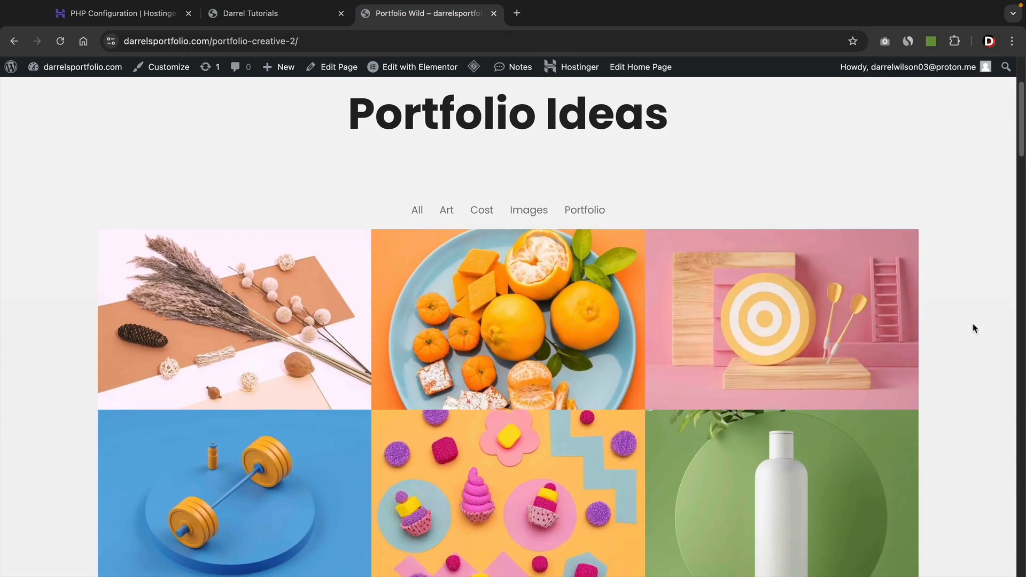
{"action": "scroll", "coordinate": [552, 296], "scroll_direction": "down", "scroll_amount": 8}
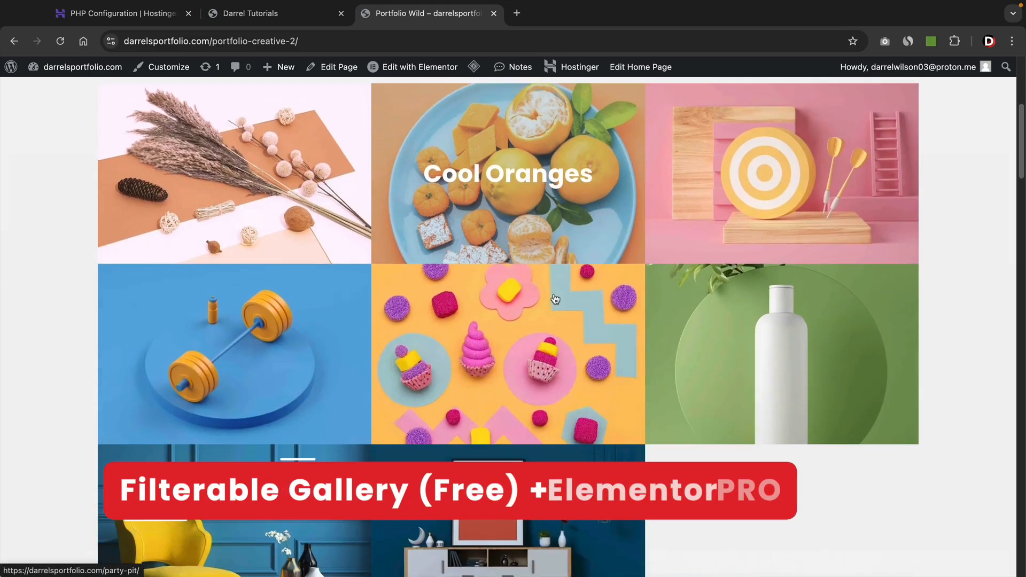
{"action": "scroll", "coordinate": [552, 296], "scroll_direction": "down", "scroll_amount": 6}
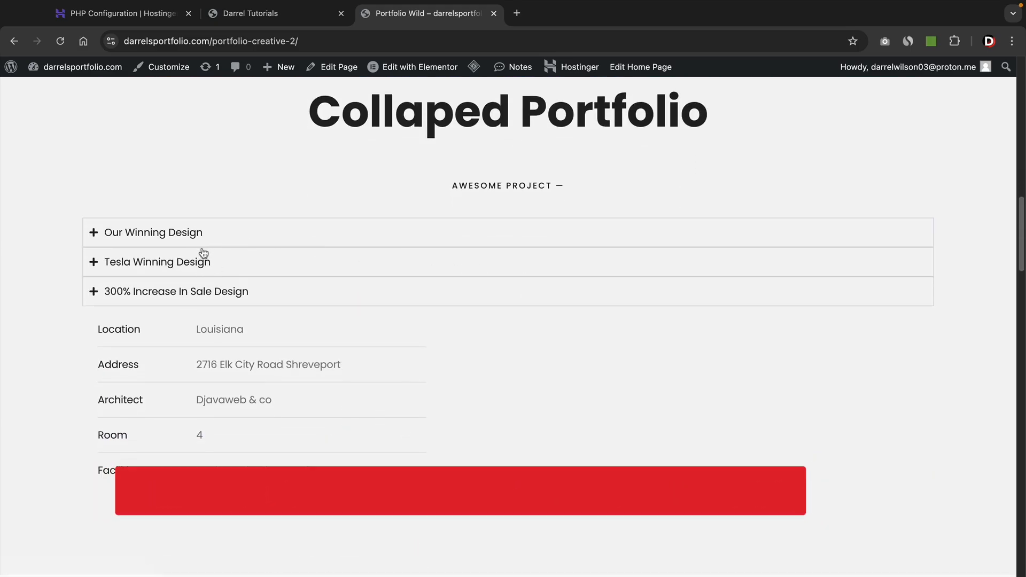
{"action": "scroll", "coordinate": [204, 254], "scroll_direction": "down", "scroll_amount": 7}
{"action": "scroll", "coordinate": [204, 253], "scroll_direction": "down", "scroll_amount": 5}
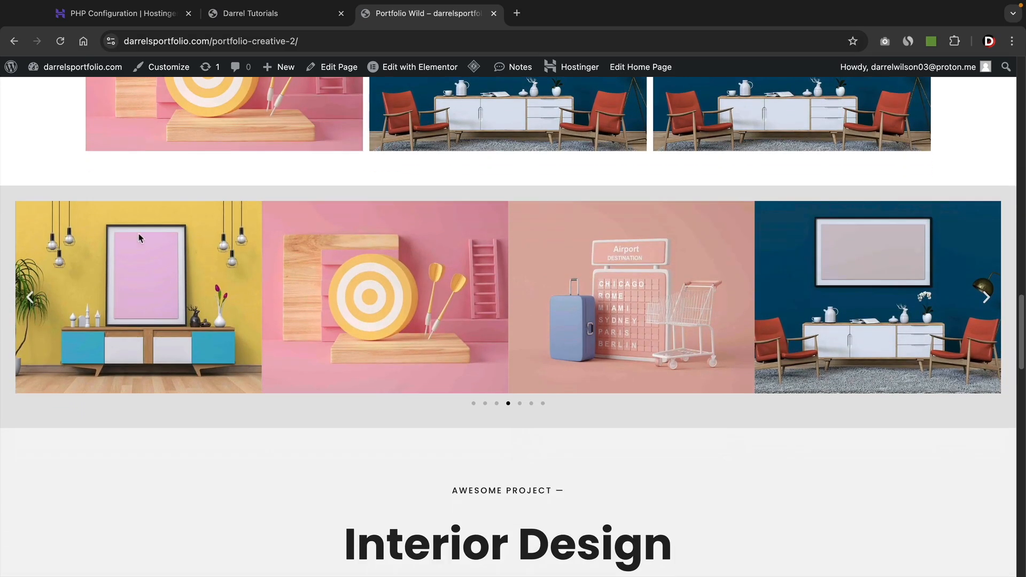
Advance the image carousel through several slides, then return to the Darrel Tutorials site.
{"action": "left_click", "coordinate": [986, 300]}
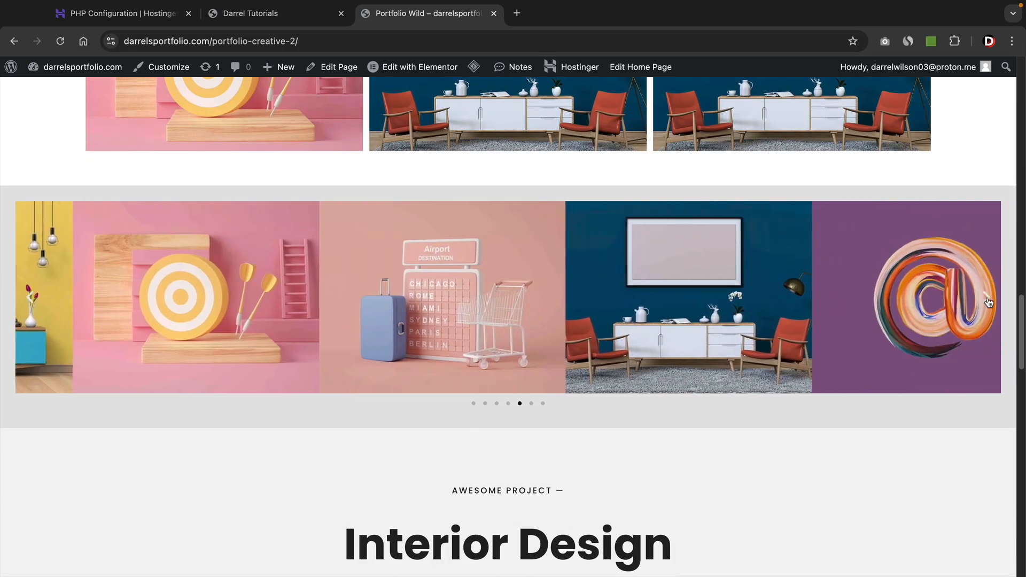
{"action": "left_click", "coordinate": [986, 301]}
{"action": "left_click", "coordinate": [987, 301]}
{"action": "left_click", "coordinate": [987, 301]}
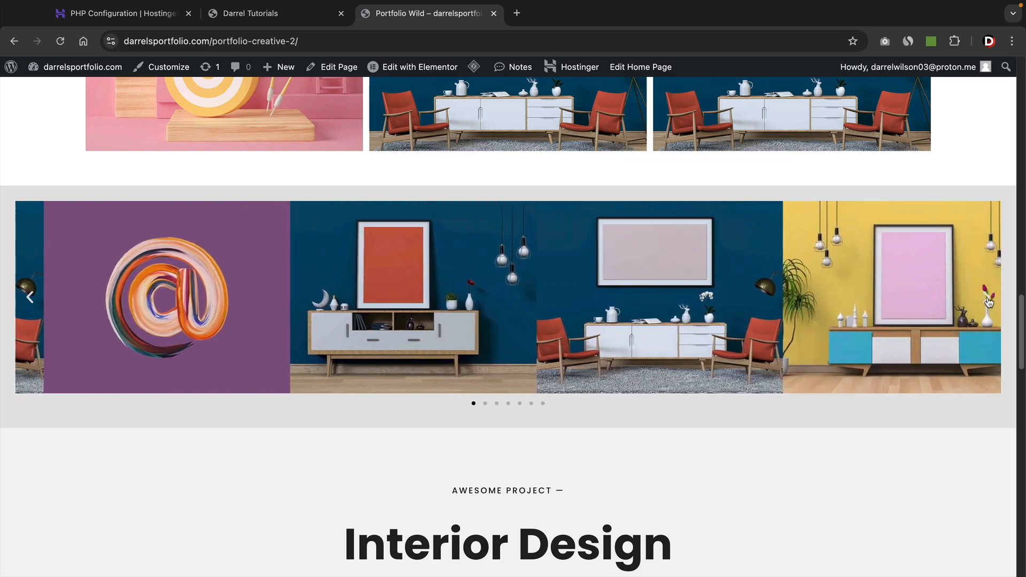
{"action": "left_click", "coordinate": [987, 301]}
{"action": "left_click", "coordinate": [988, 302]}
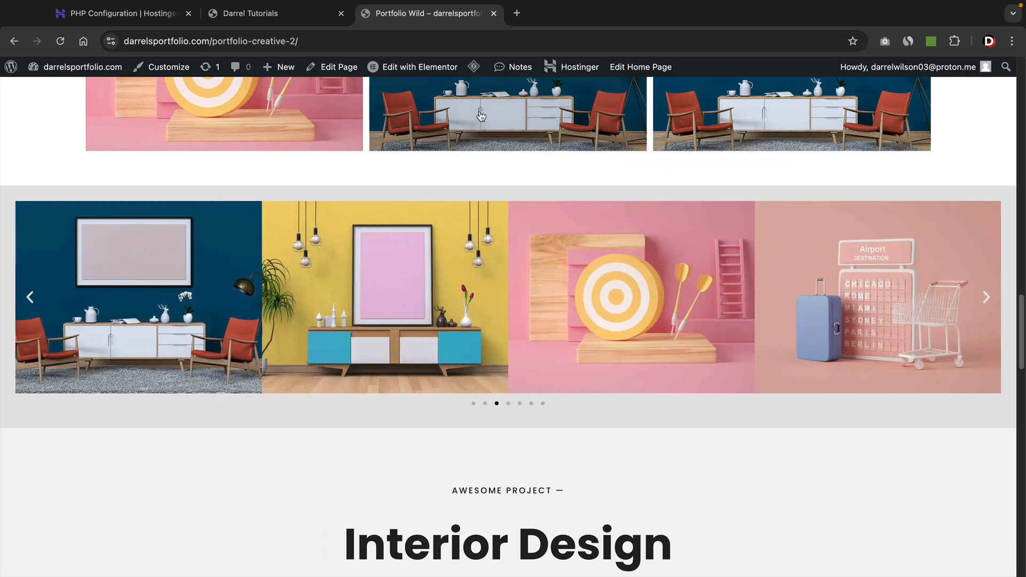
{"action": "left_click", "coordinate": [307, 20]}
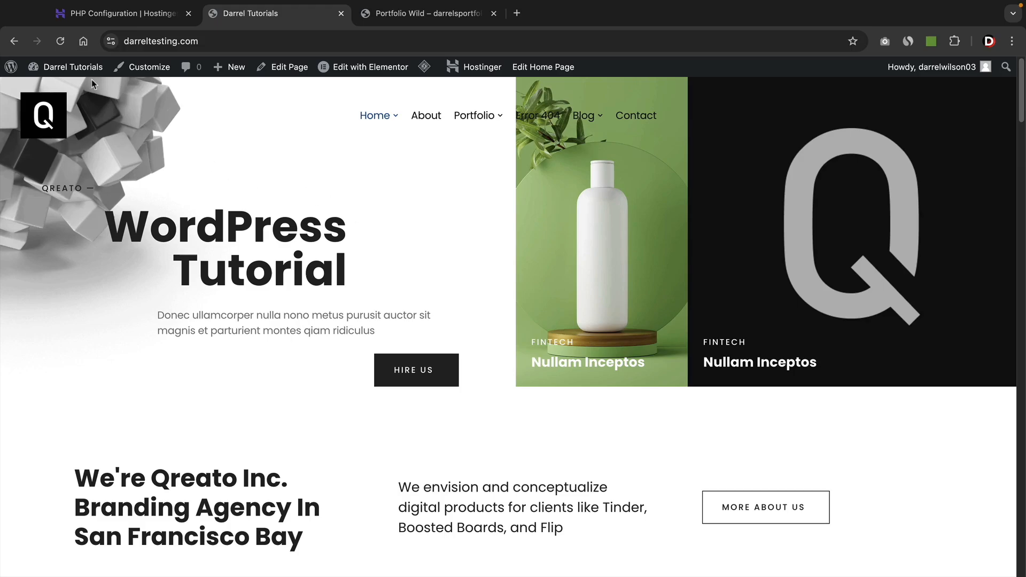
From the admin dashboard, search the plugin directory for 'elementor portfolio'.
{"action": "mouse_move", "coordinate": [73, 68]}
{"action": "left_click", "coordinate": [79, 91]}
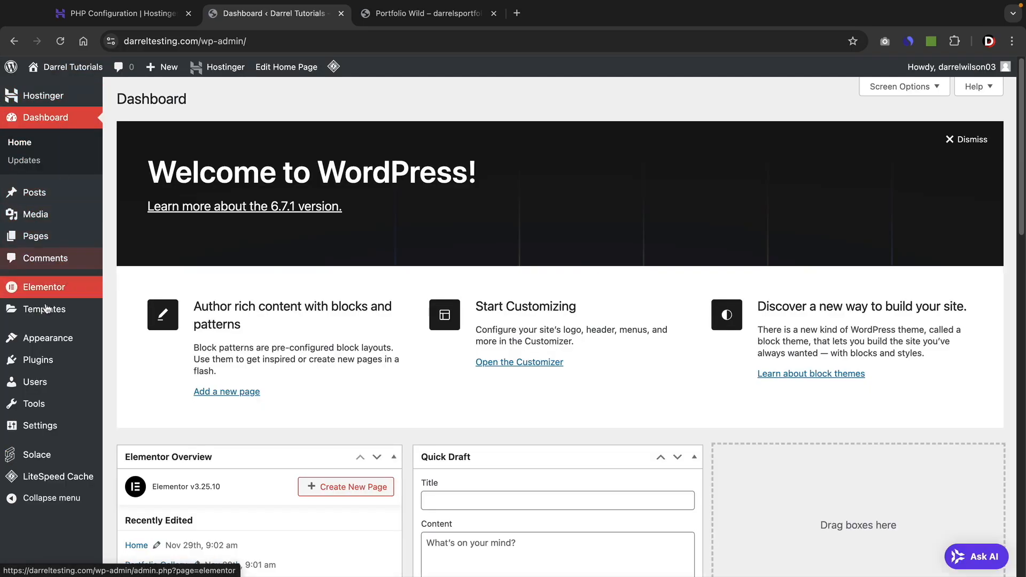
{"action": "mouse_move", "coordinate": [49, 359]}
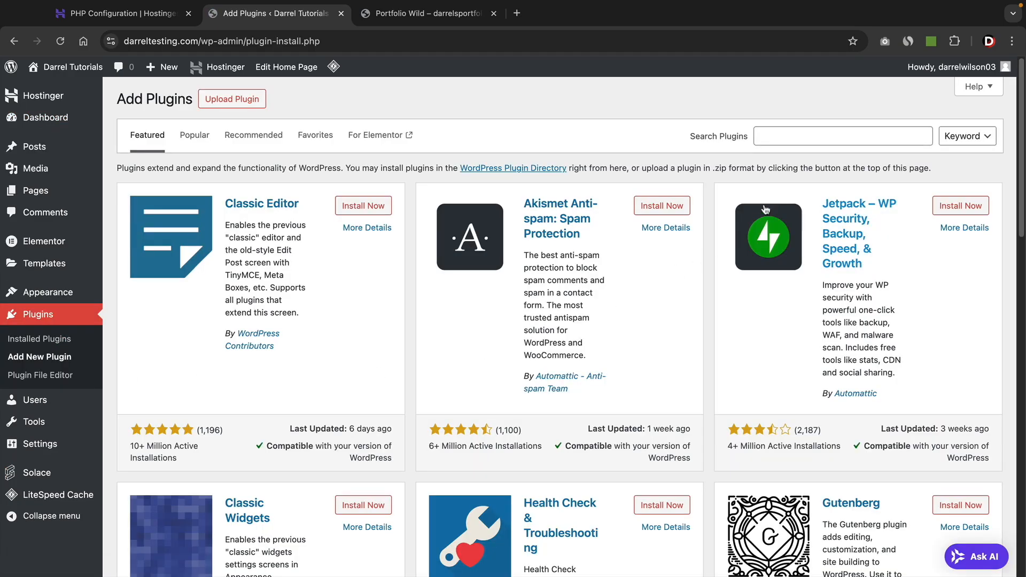
{"action": "left_click", "coordinate": [807, 137]}
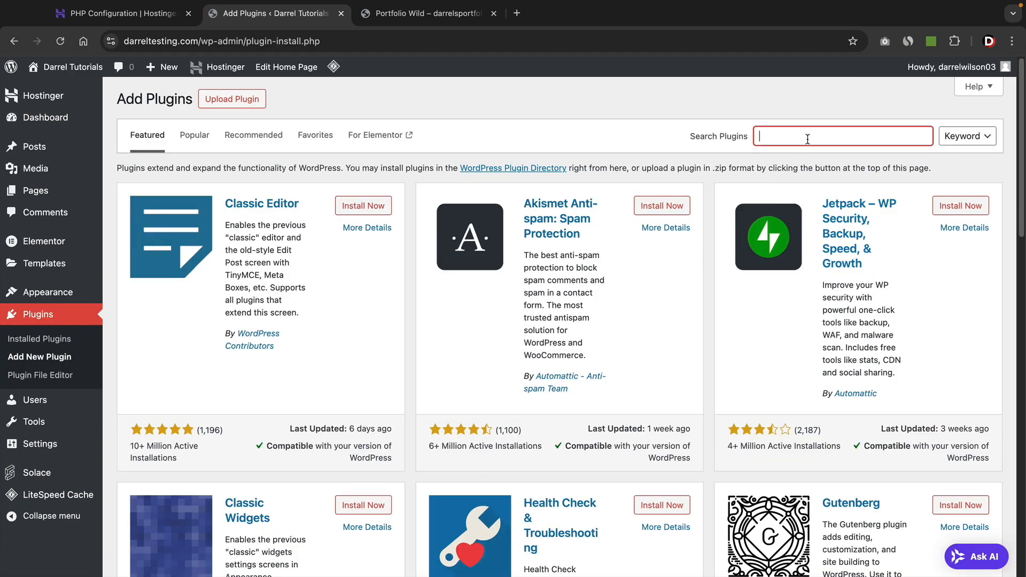
{"action": "type", "text": "elementor "}
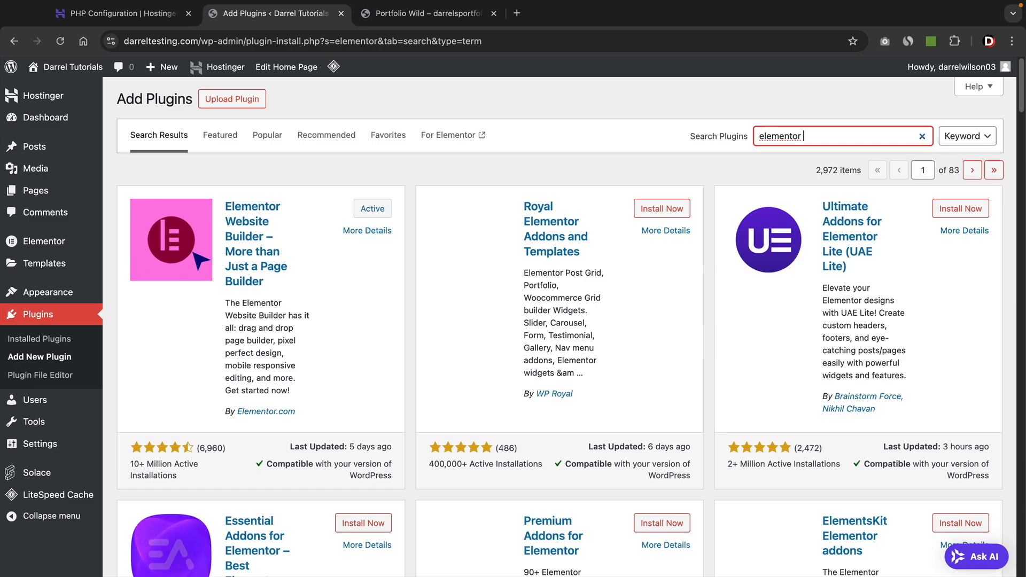
{"action": "type", "text": "portf"}
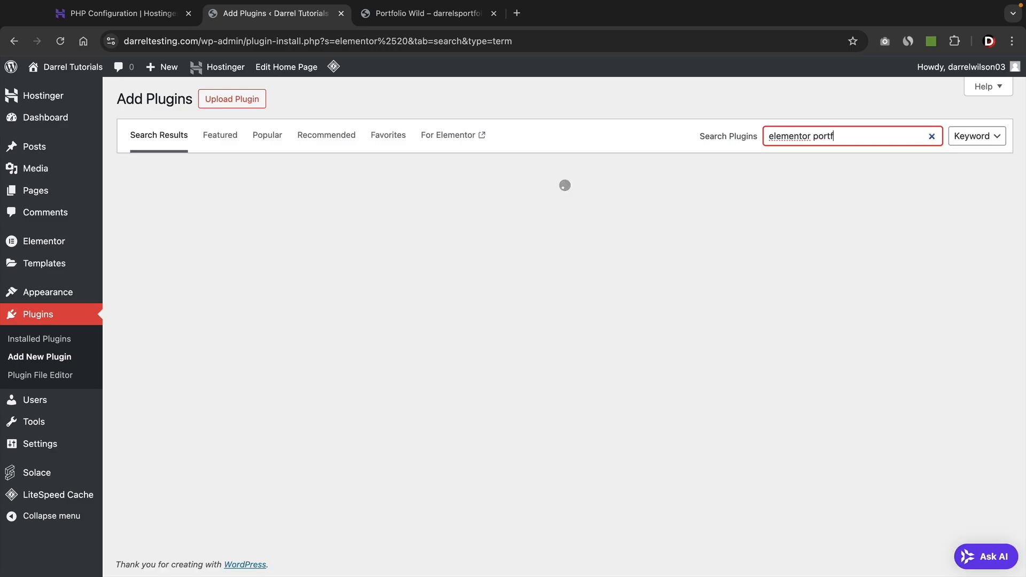
{"action": "type", "text": "olio"}
Install the PowerFolio plugin and skip its opt-in prompt.
{"action": "scroll", "coordinate": [692, 249], "scroll_direction": "down", "scroll_amount": 5}
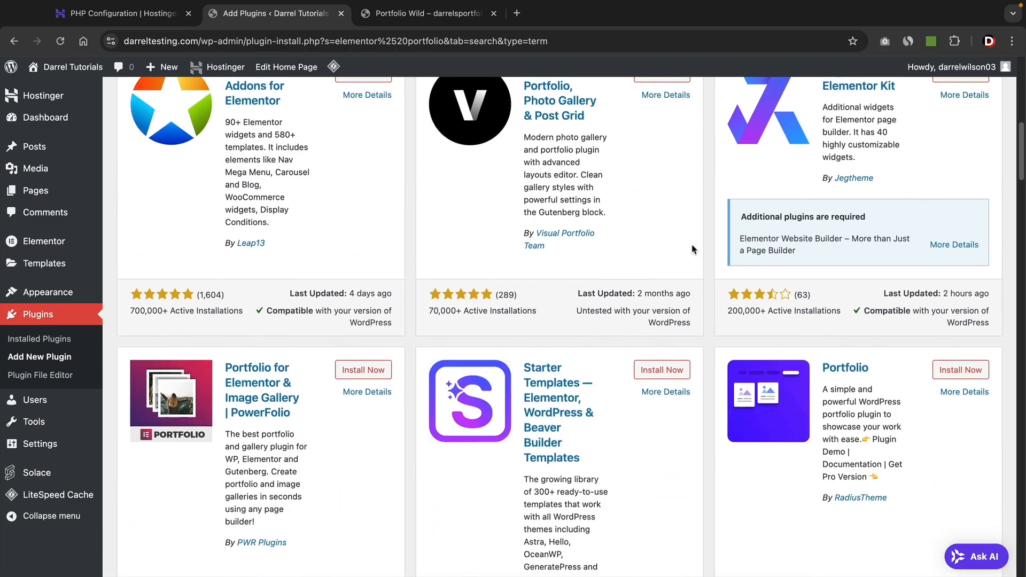
{"action": "scroll", "coordinate": [692, 249], "scroll_direction": "down", "scroll_amount": 3}
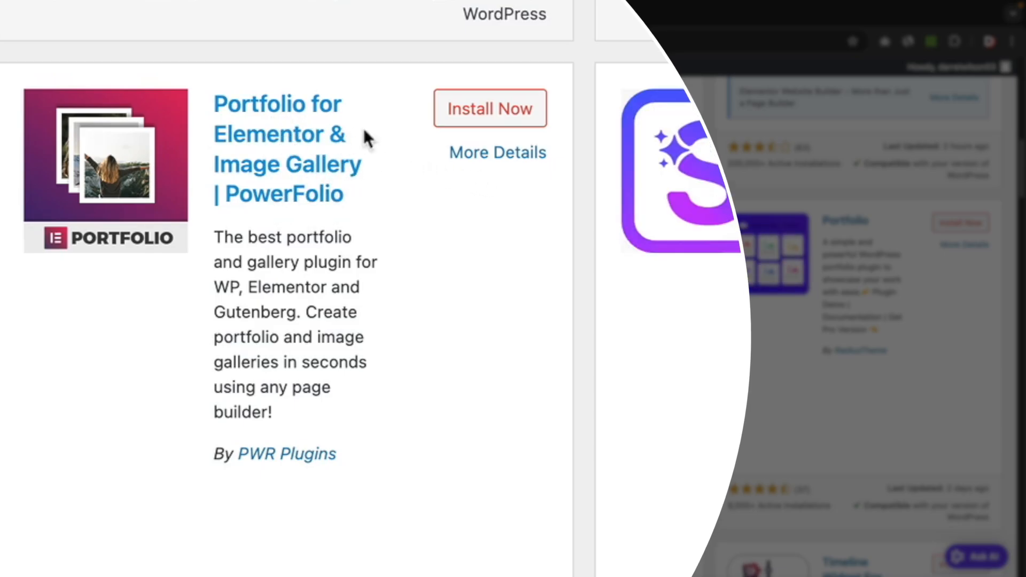
{"action": "left_click", "coordinate": [490, 108]}
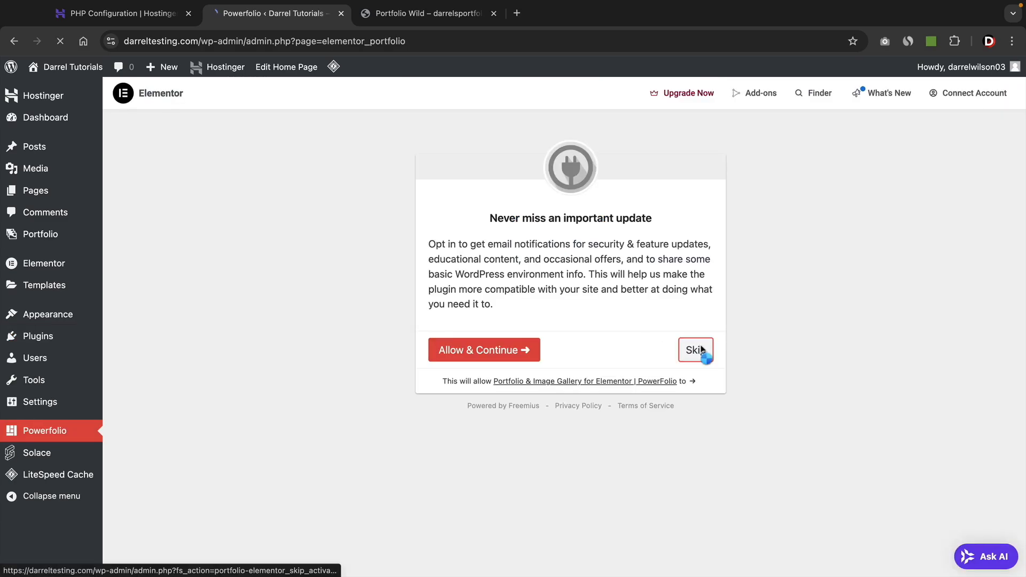
{"action": "left_click", "coordinate": [696, 350]}
{"action": "mouse_move", "coordinate": [70, 67]}
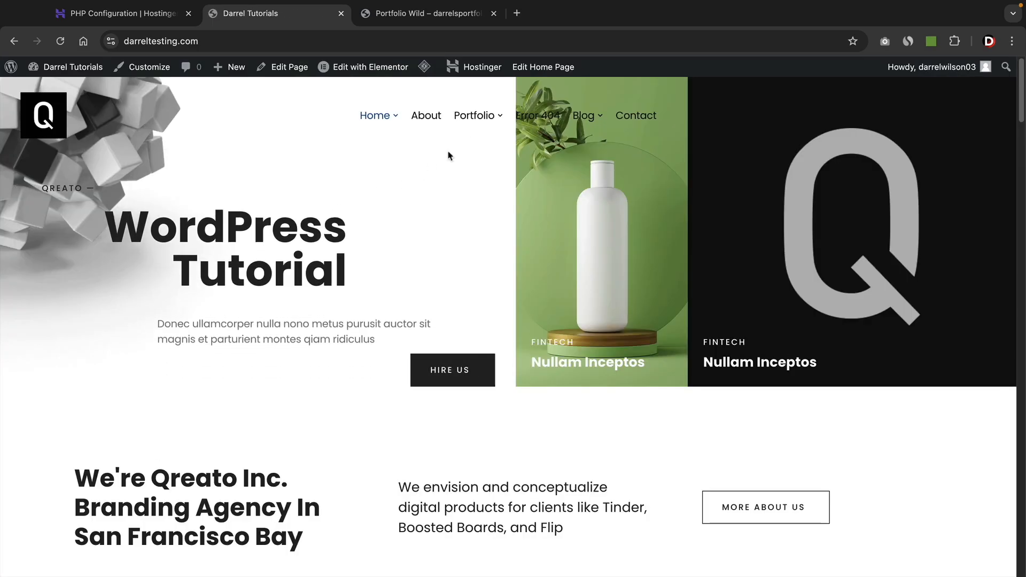
Open the Portfolio Creative page from the site menu and launch it in Elementor.
{"action": "mouse_move", "coordinate": [486, 125]}
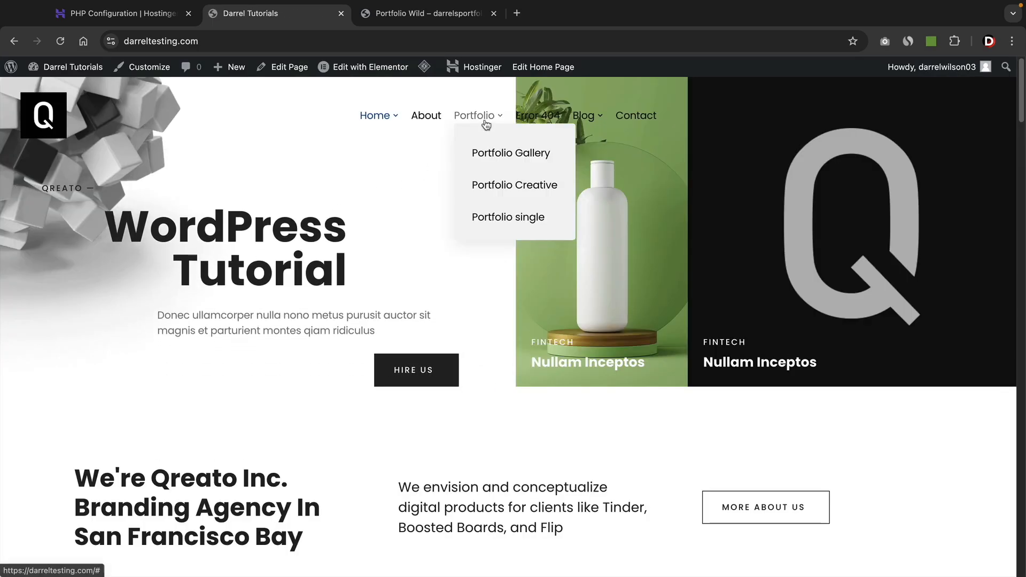
{"action": "left_click", "coordinate": [509, 191]}
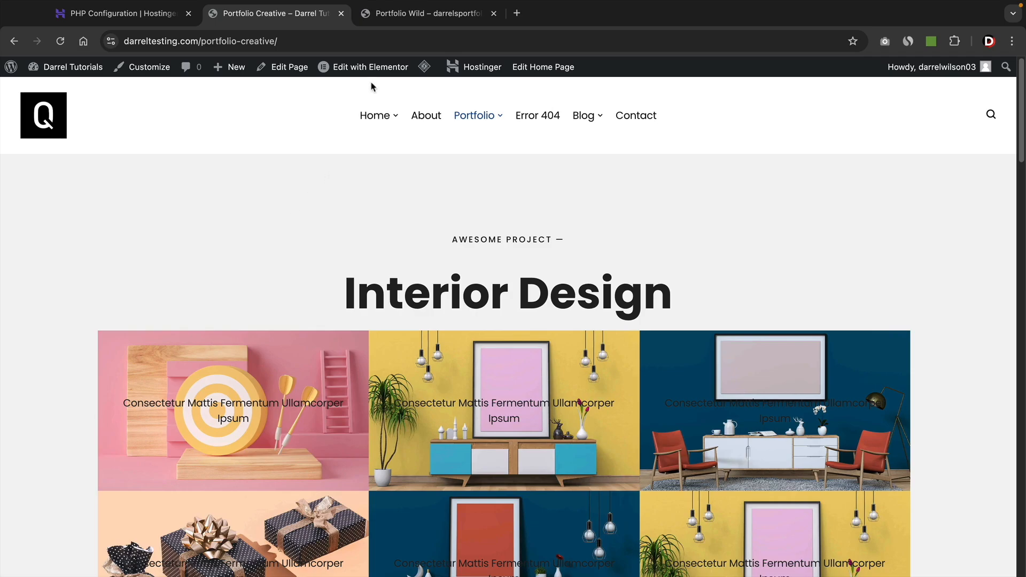
{"action": "left_click", "coordinate": [370, 78]}
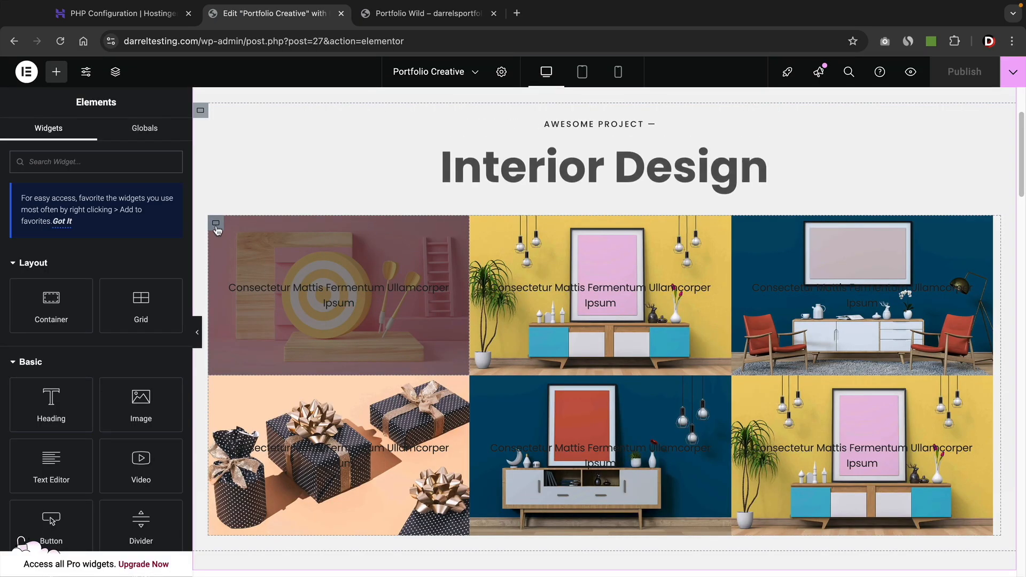
Delete all six image tiles from the Interior Design grid.
{"action": "right_click", "coordinate": [215, 224]}
{"action": "left_click", "coordinate": [291, 559]}
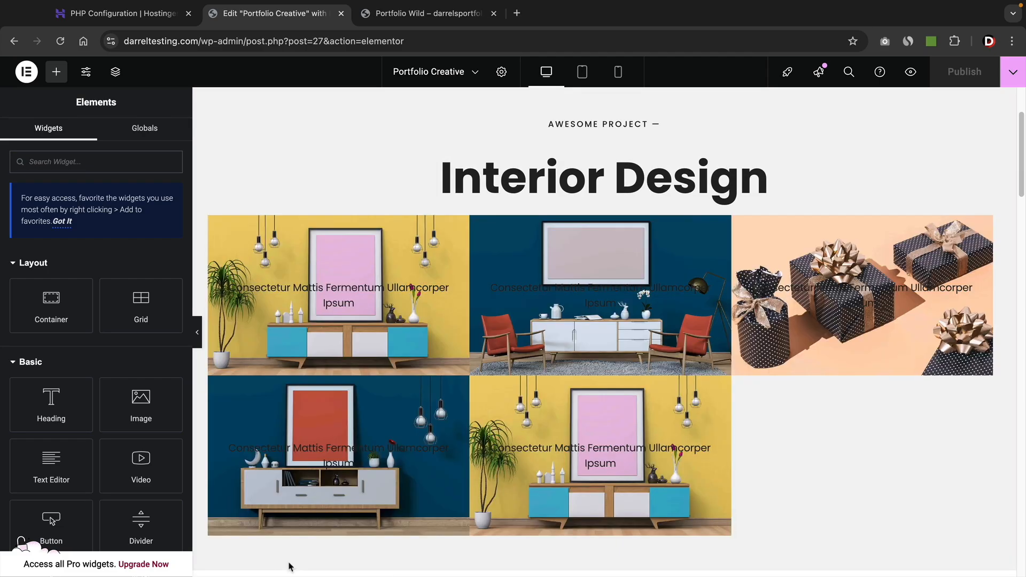
{"action": "right_click", "coordinate": [219, 235]}
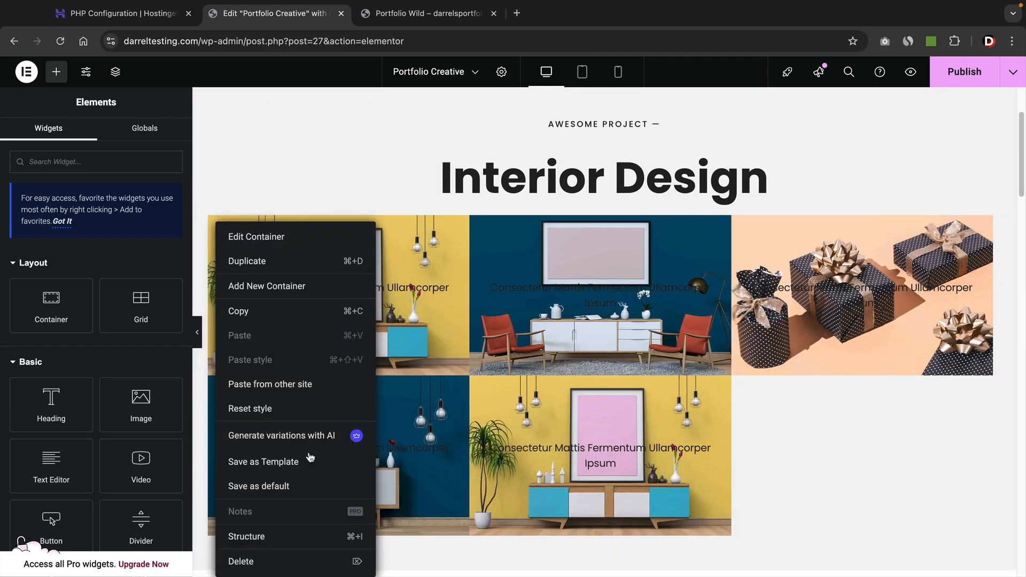
{"action": "left_click", "coordinate": [298, 559]}
{"action": "right_click", "coordinate": [334, 359]}
{"action": "left_click", "coordinate": [388, 560]}
{"action": "right_click", "coordinate": [357, 393]}
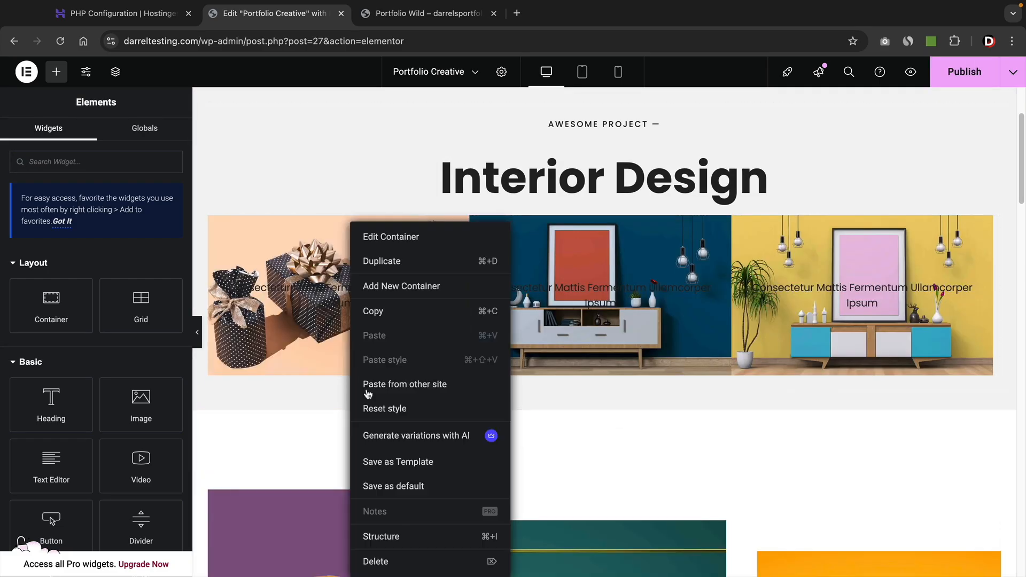
{"action": "left_click", "coordinate": [413, 565]}
{"action": "right_click", "coordinate": [364, 385]}
{"action": "left_click", "coordinate": [417, 561]}
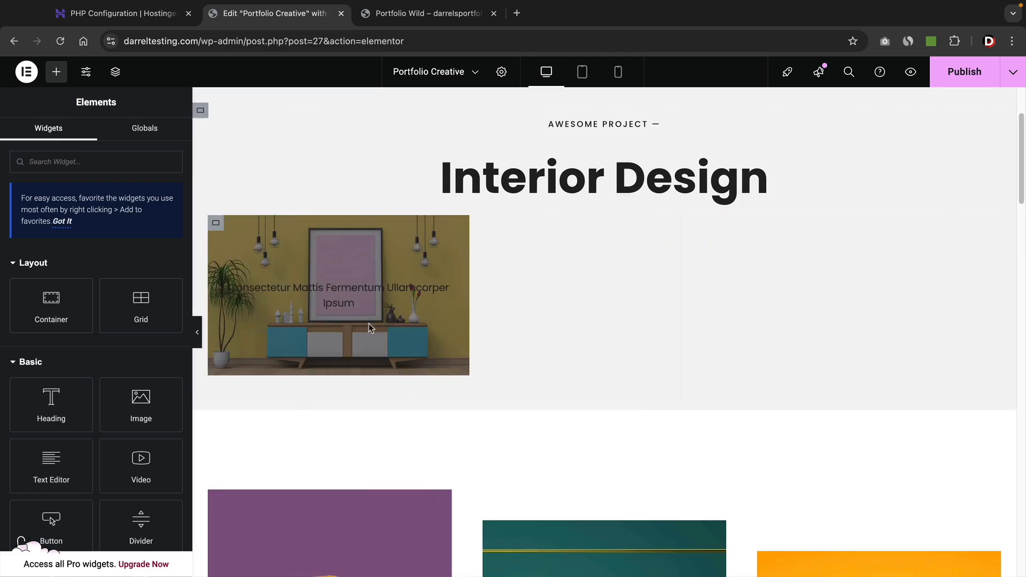
{"action": "right_click", "coordinate": [365, 385]}
{"action": "left_click", "coordinate": [417, 561]}
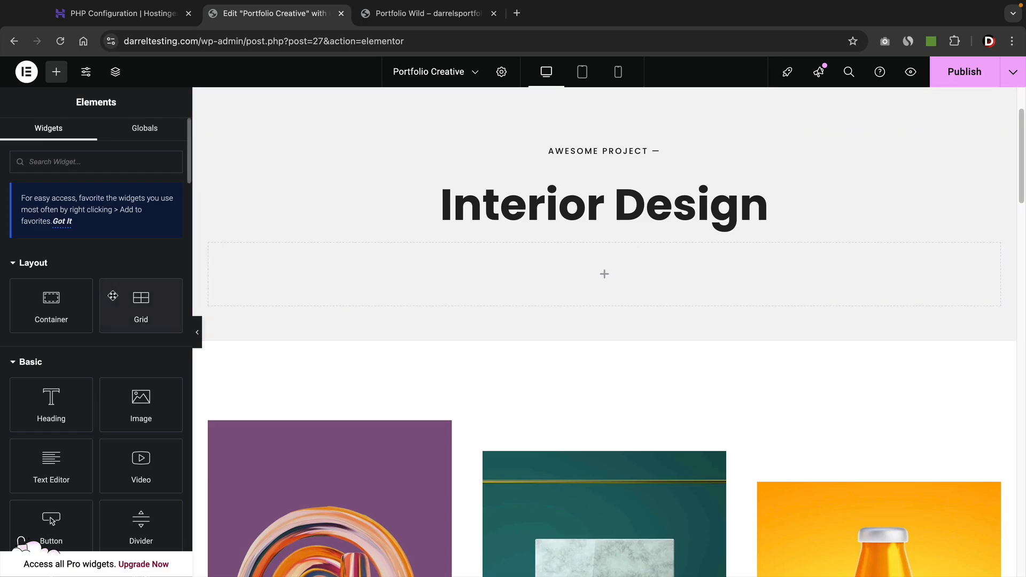
Scroll the Elements panel down to the Powerfolio widgets.
{"action": "scroll", "coordinate": [115, 278], "scroll_direction": "down", "scroll_amount": 15}
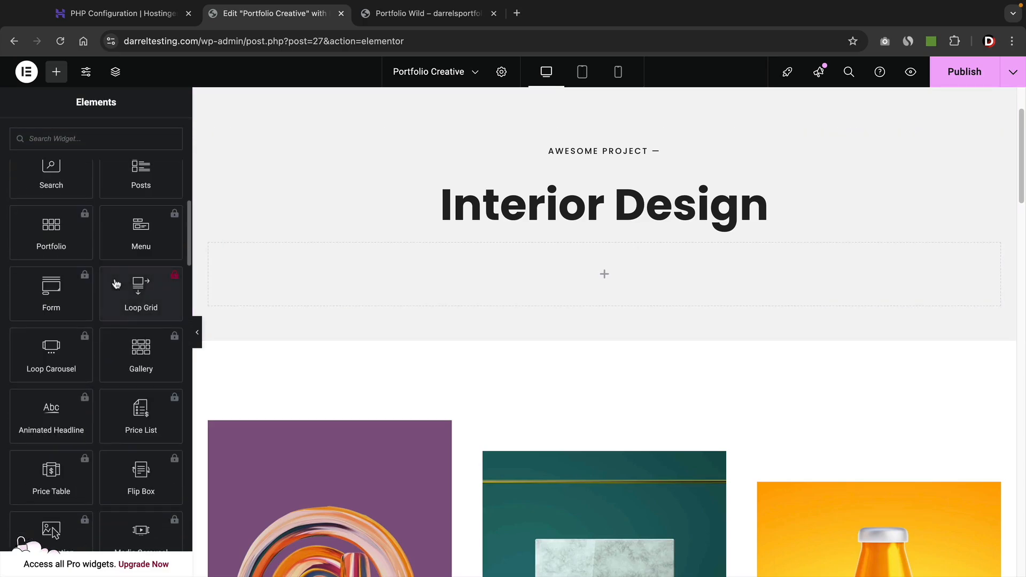
{"action": "scroll", "coordinate": [116, 283], "scroll_direction": "down", "scroll_amount": 20}
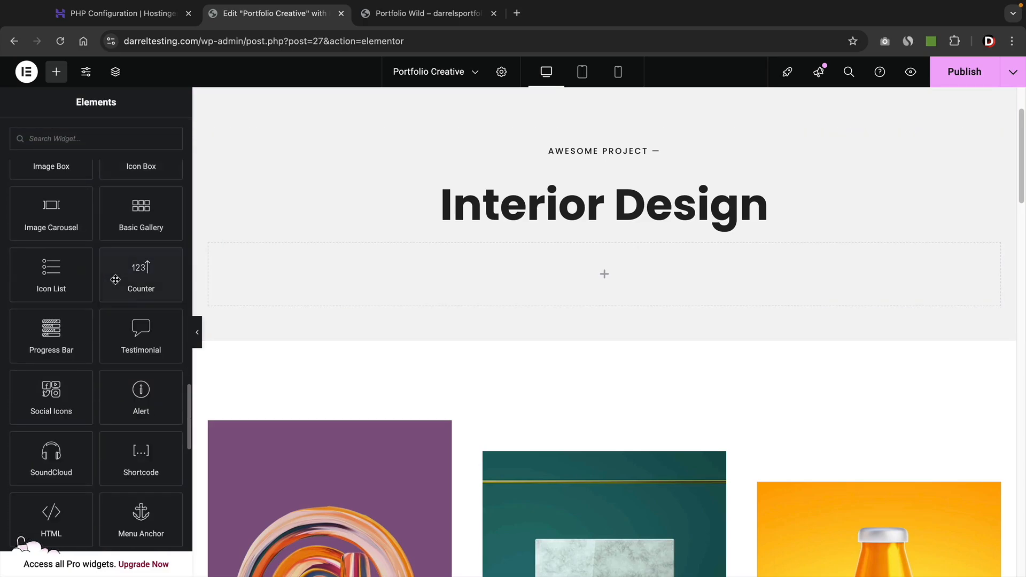
{"action": "scroll", "coordinate": [115, 279], "scroll_direction": "down", "scroll_amount": 20}
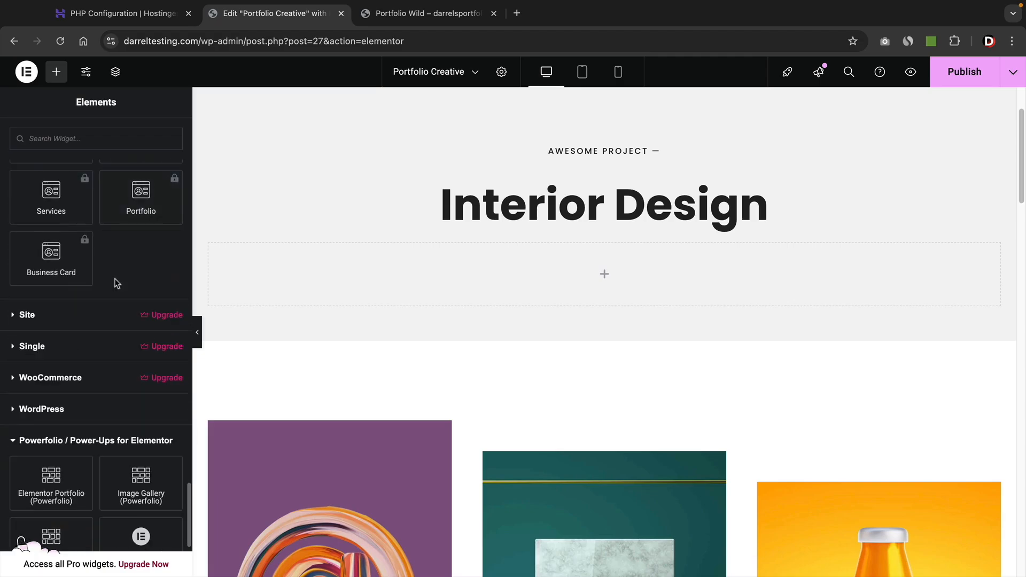
{"action": "scroll", "coordinate": [116, 284], "scroll_direction": "down", "scroll_amount": 3}
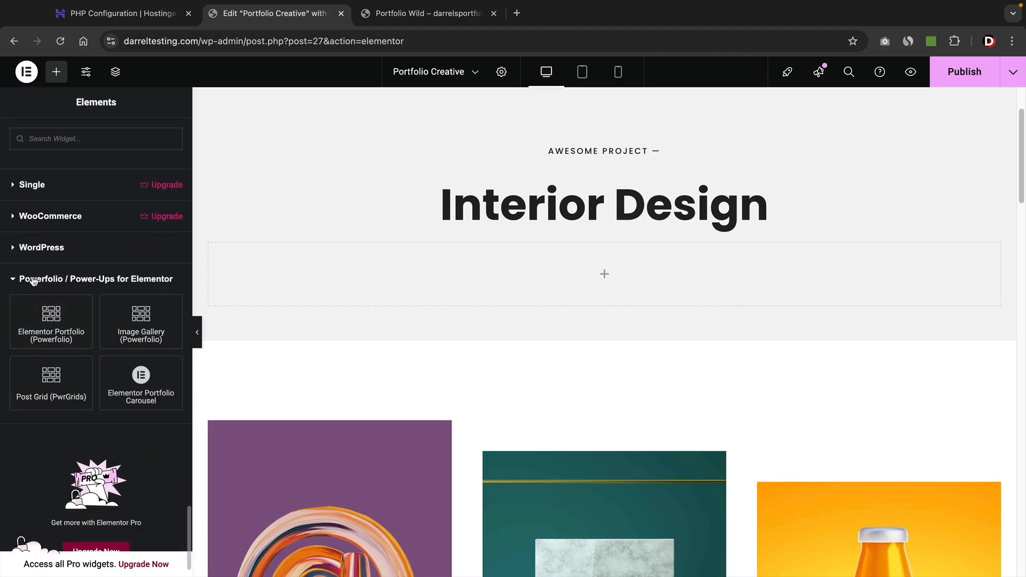
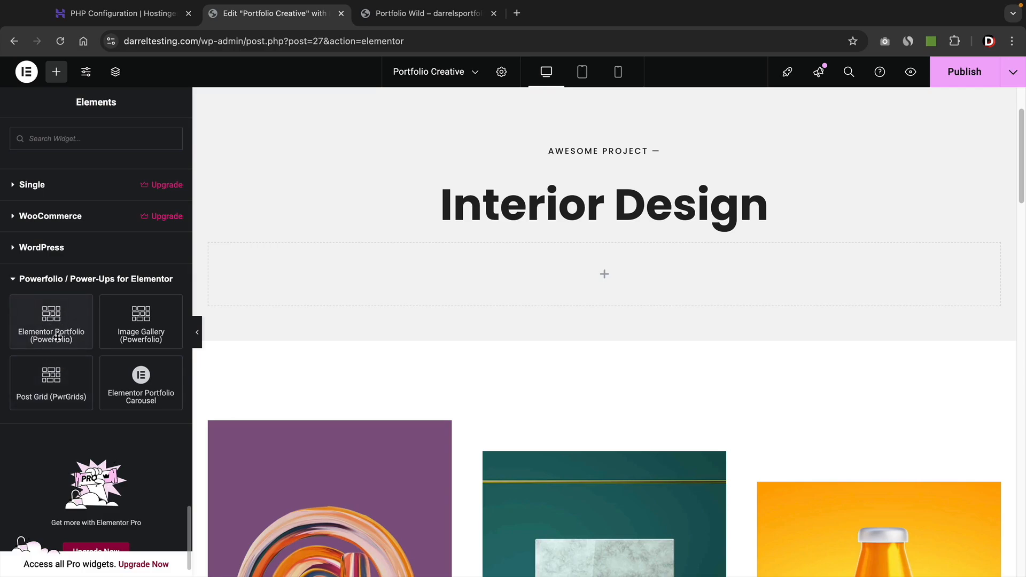
Drop the Powerfolio Image Gallery into the empty Interior Design container and set its direction to column.
{"action": "left_click_drag", "start_coordinate": [142, 328], "coordinate": [428, 291]}
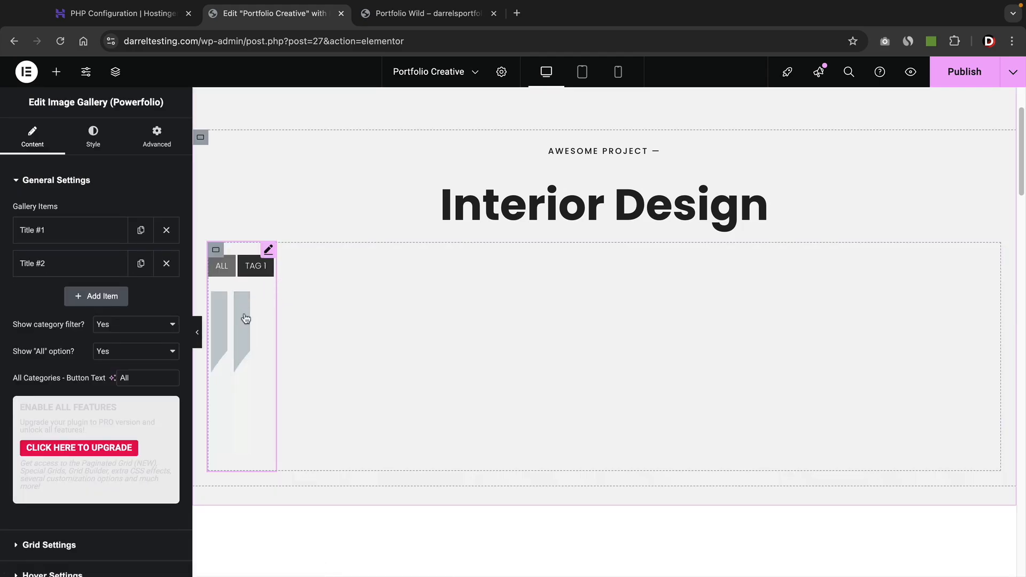
{"action": "left_click", "coordinate": [216, 250]}
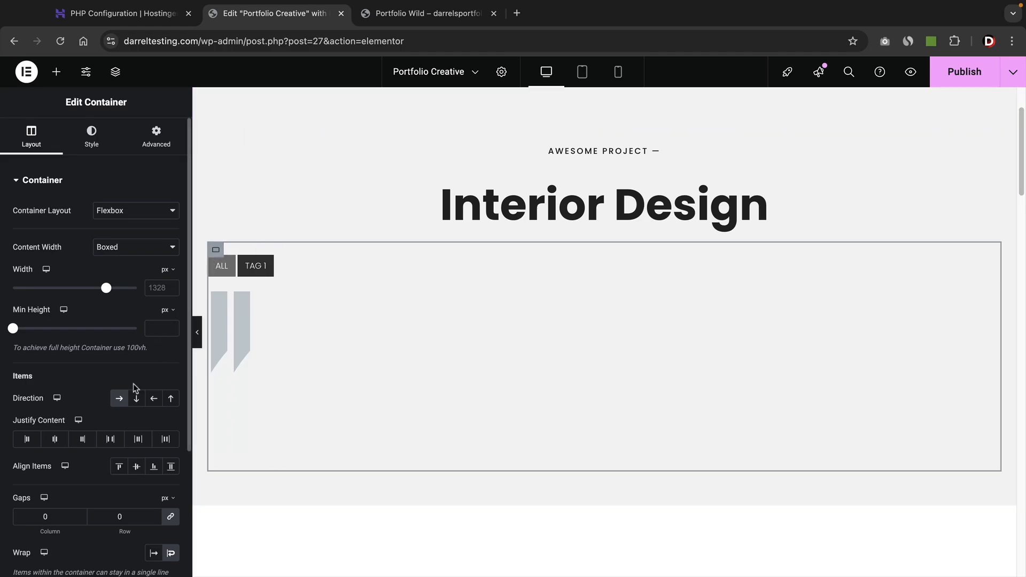
{"action": "left_click", "coordinate": [120, 398]}
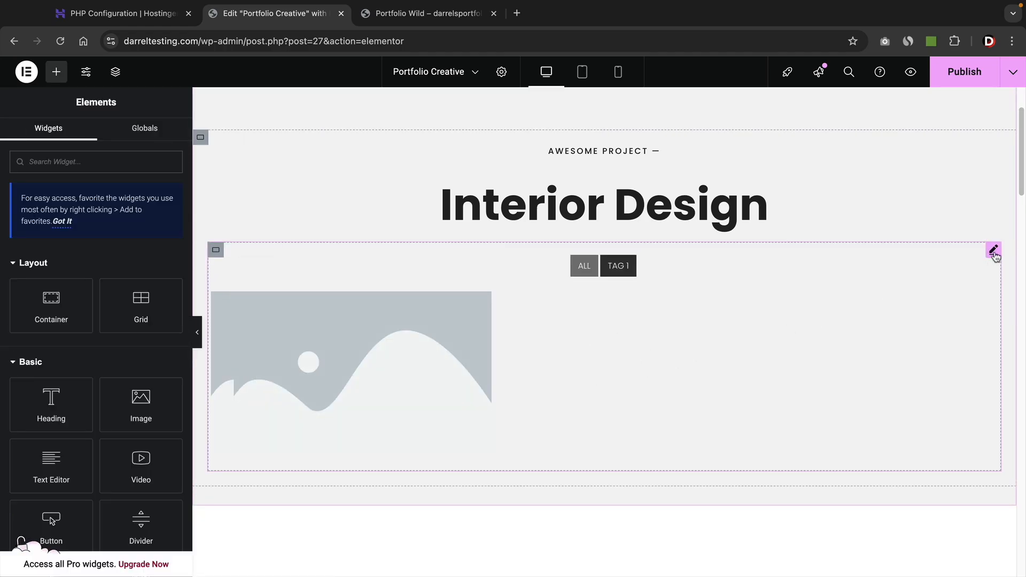
Make the first gallery item 'Art Project', tagged Art, with the yellow interior image.
{"action": "left_click", "coordinate": [992, 251]}
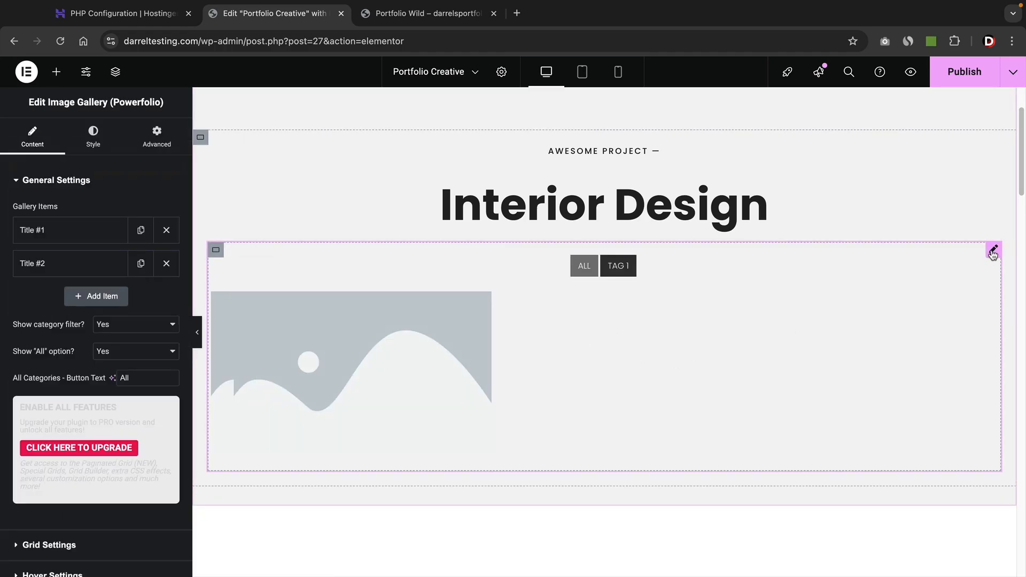
{"action": "left_click", "coordinate": [61, 243]}
{"action": "triple_click", "coordinate": [67, 277]}
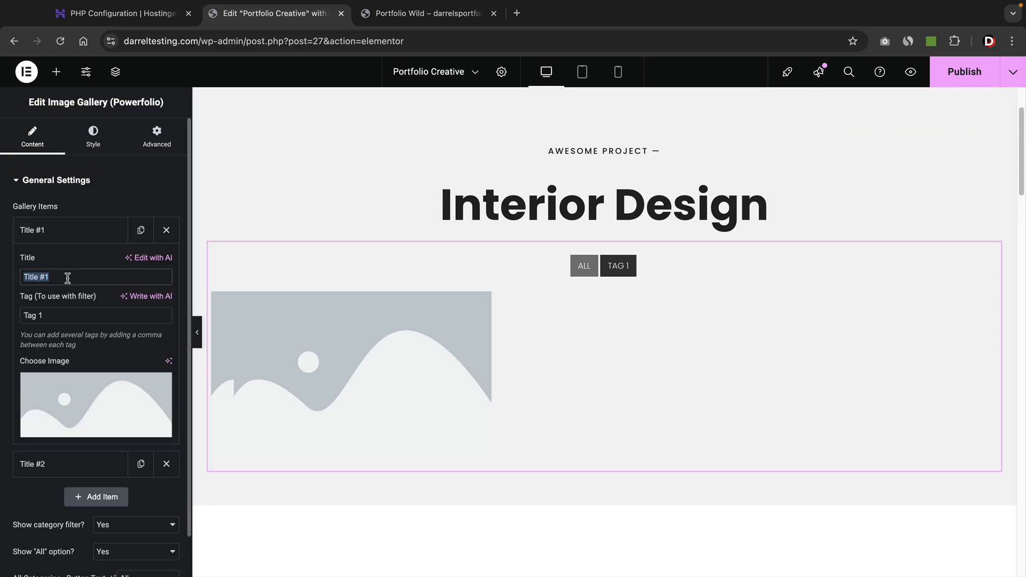
{"action": "type", "text": "Art Project"}
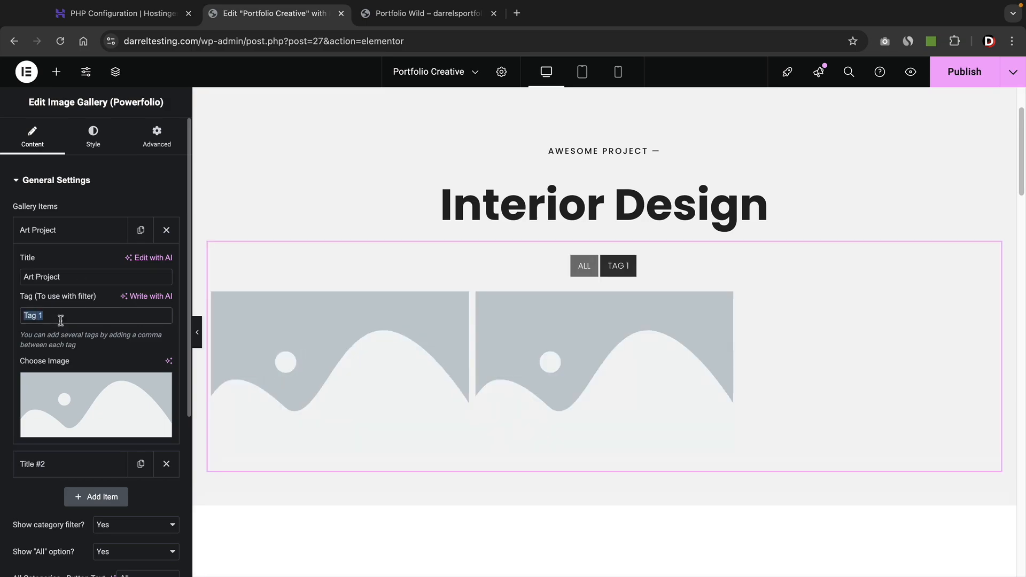
{"action": "type", "text": "Art"}
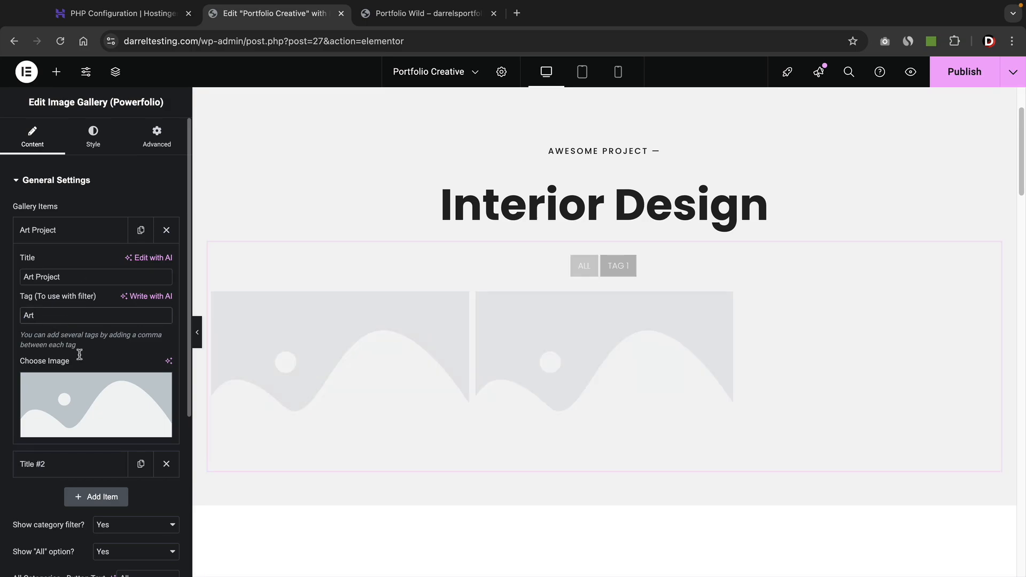
{"action": "left_click", "coordinate": [96, 402]}
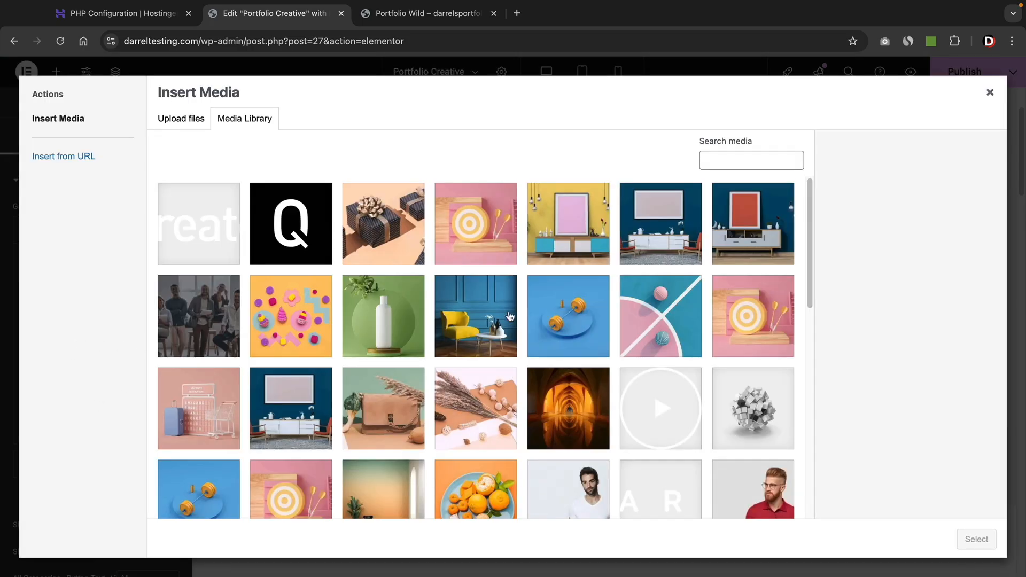
{"action": "left_click", "coordinate": [580, 239]}
{"action": "left_click", "coordinate": [976, 539]}
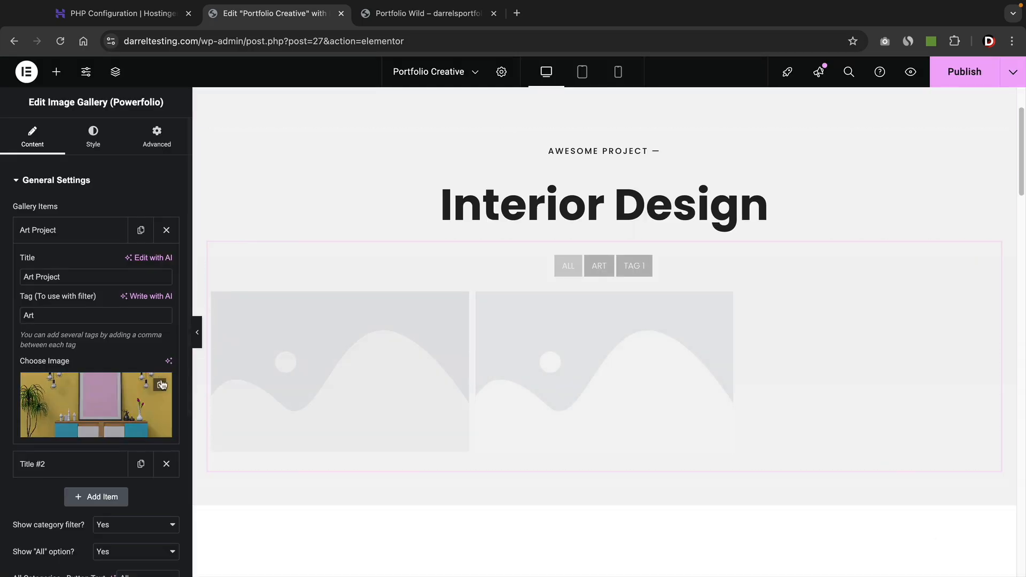
{"action": "left_click", "coordinate": [101, 231]}
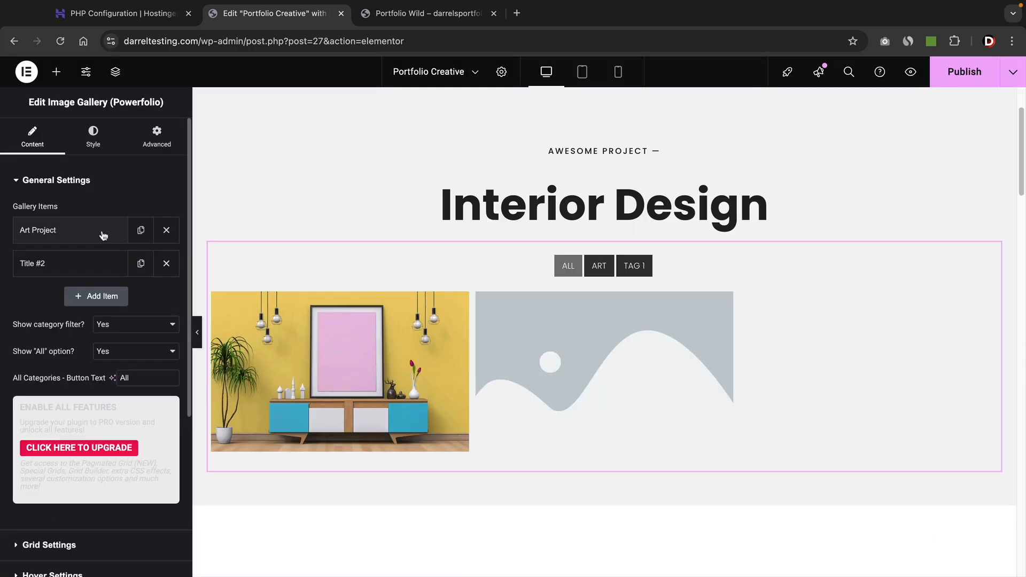
Rename the second gallery item 'Juice Project' and give it the green tea bottle image.
{"action": "left_click", "coordinate": [69, 266]}
{"action": "triple_click", "coordinate": [68, 311]}
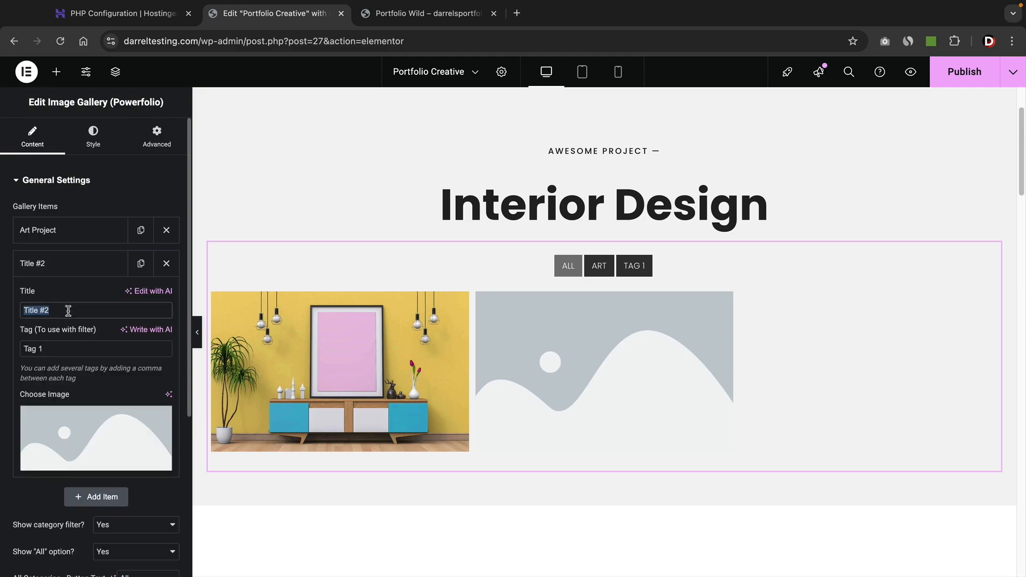
{"action": "type", "text": "Juice Project"}
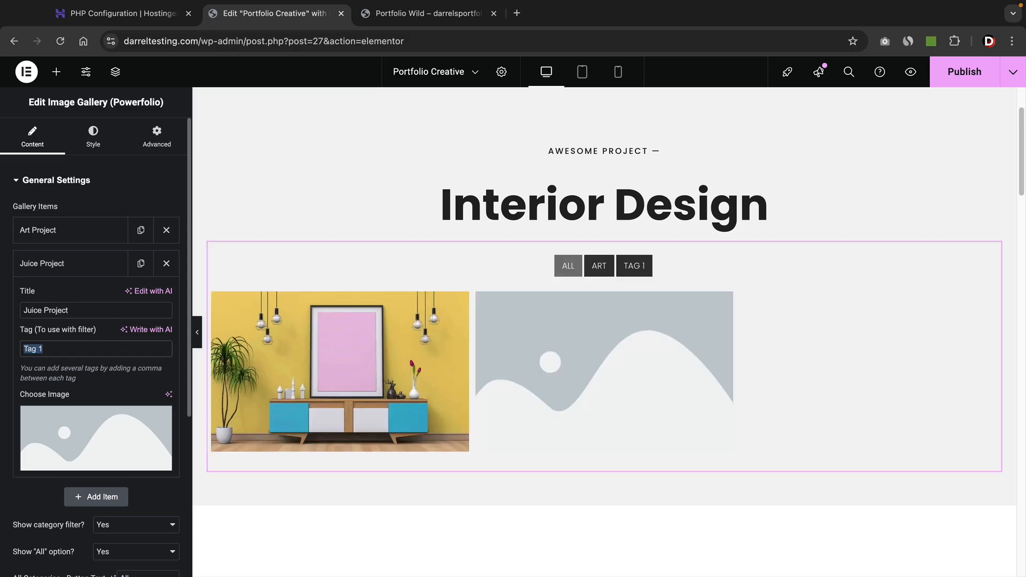
{"action": "type", "text": "Juice"}
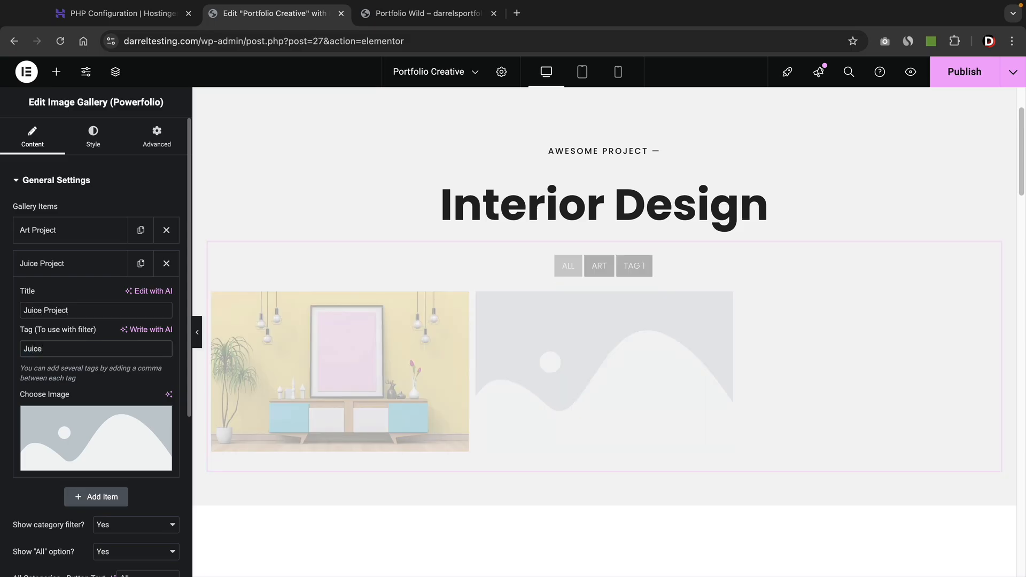
{"action": "left_click", "coordinate": [64, 431]}
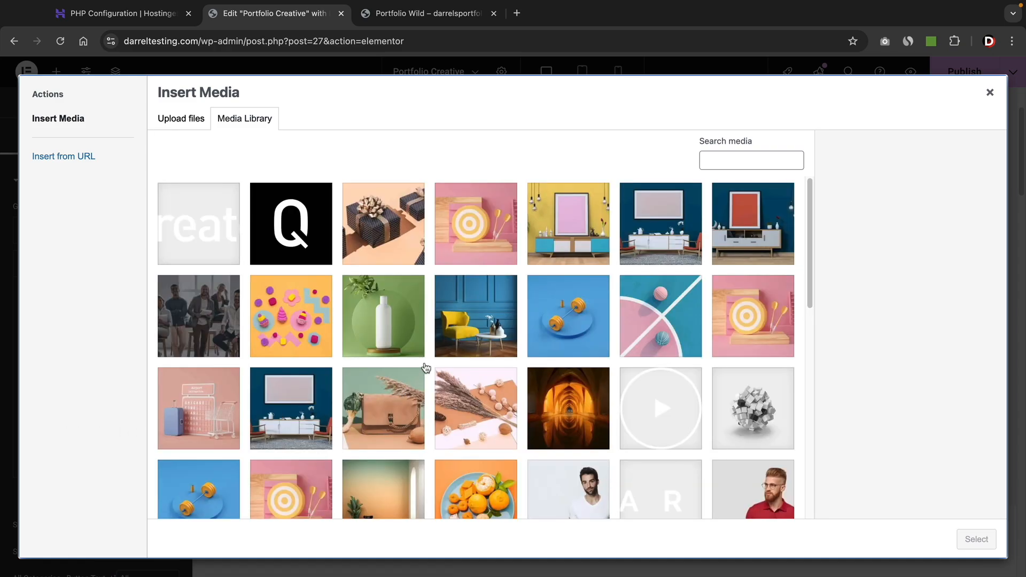
{"action": "left_click", "coordinate": [420, 347]}
{"action": "scroll", "coordinate": [439, 332], "scroll_direction": "down", "scroll_amount": 5}
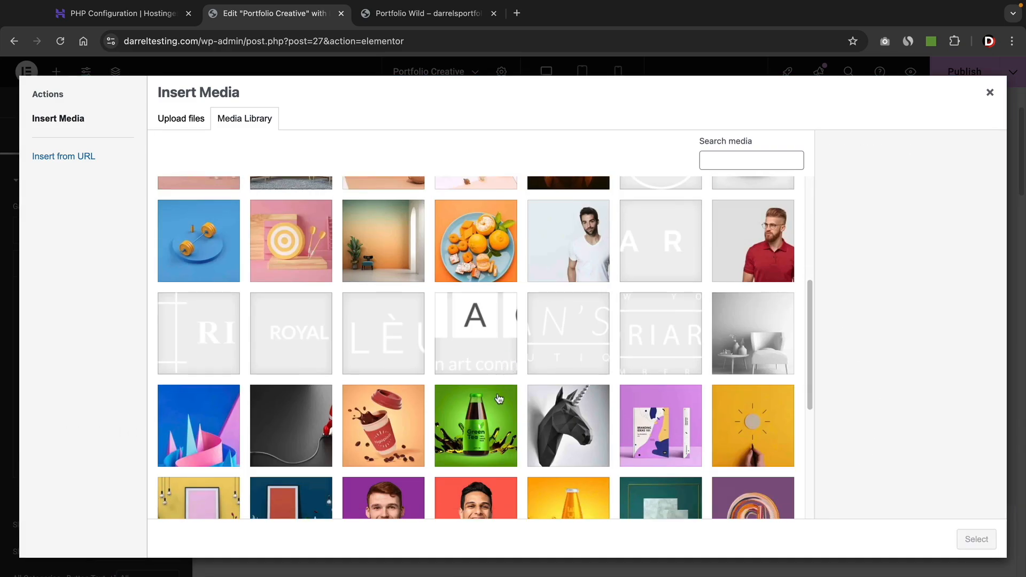
{"action": "left_click", "coordinate": [475, 426]}
{"action": "left_click", "coordinate": [975, 539]}
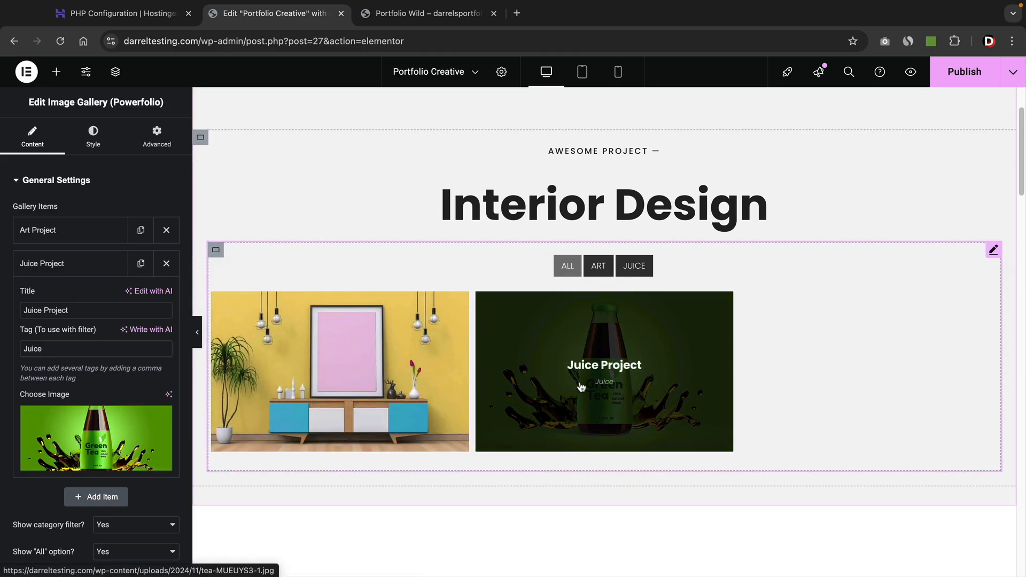
{"action": "scroll", "coordinate": [96, 320], "scroll_direction": "down", "scroll_amount": 1}
{"action": "left_click", "coordinate": [96, 227]}
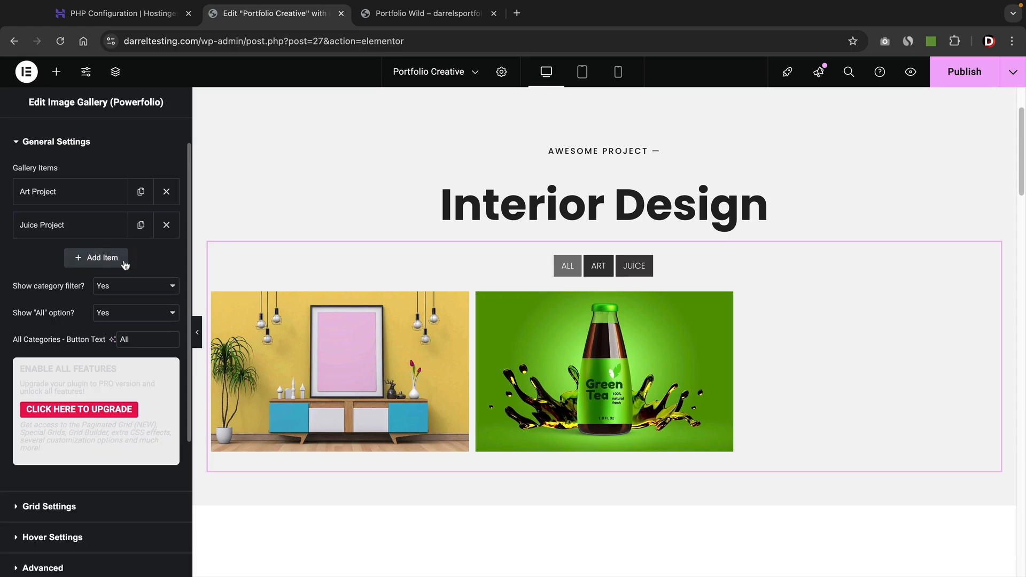
Add a third item 'Art Project', tagged Art, with the blue-wall interior image, then publish.
{"action": "left_click", "coordinate": [103, 259]}
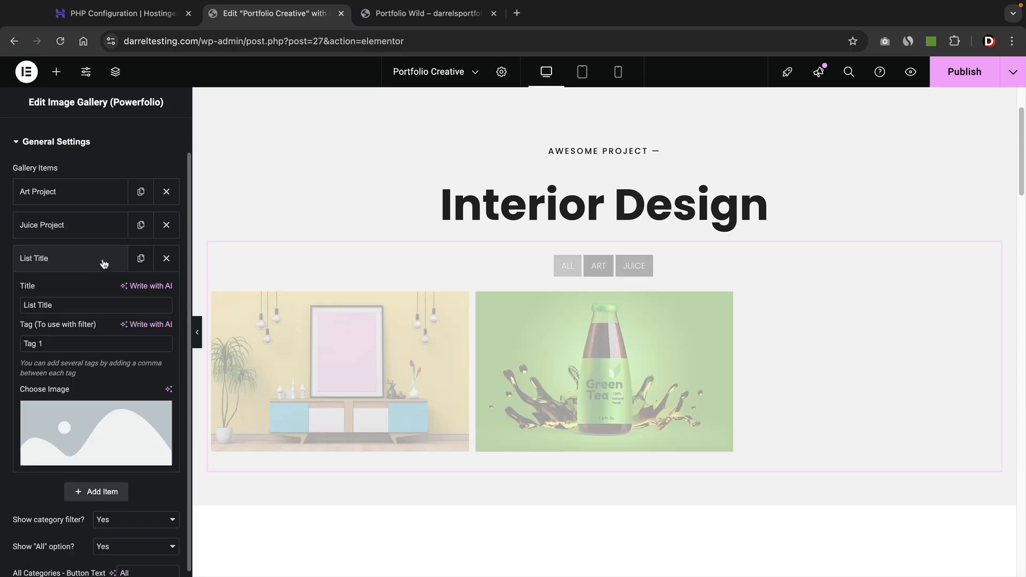
{"action": "triple_click", "coordinate": [79, 303]}
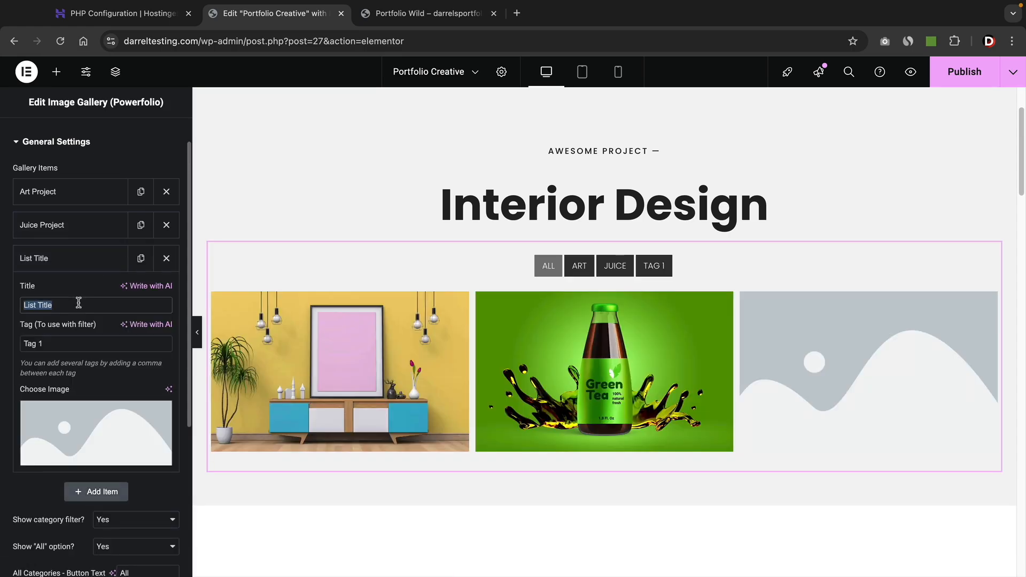
{"action": "type", "text": "Art Project"}
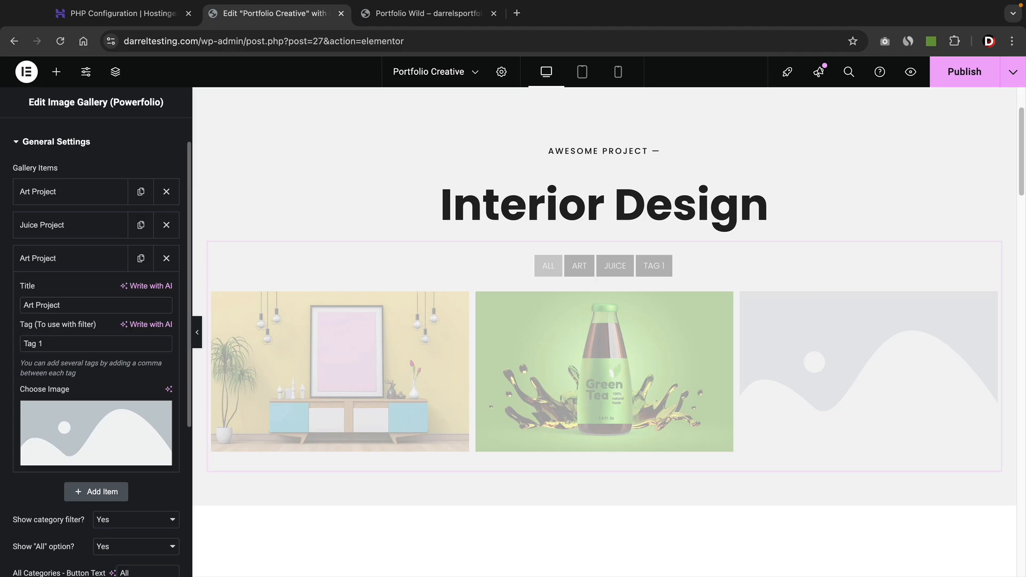
{"action": "triple_click", "coordinate": [76, 340]}
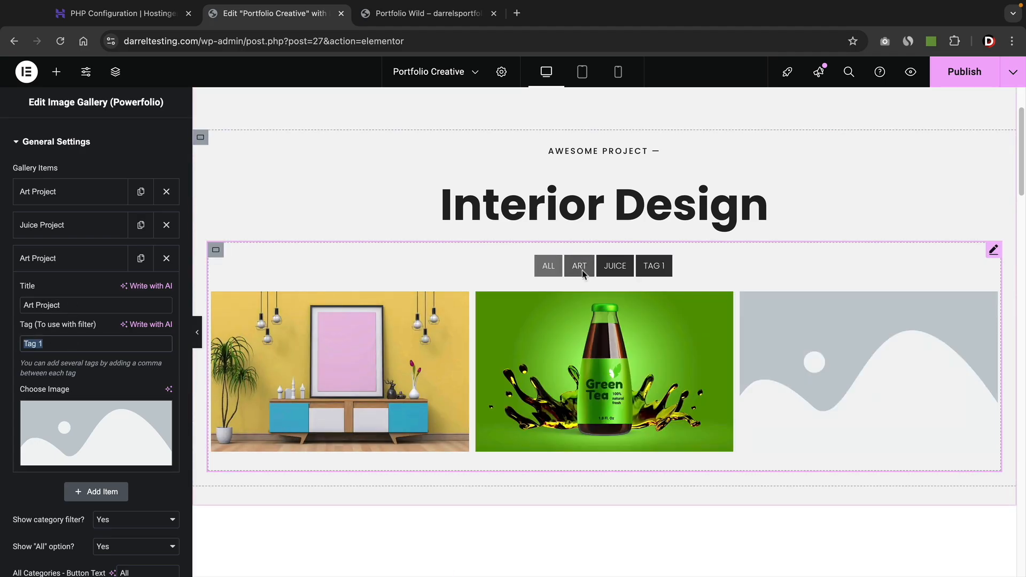
{"action": "type", "text": "Art"}
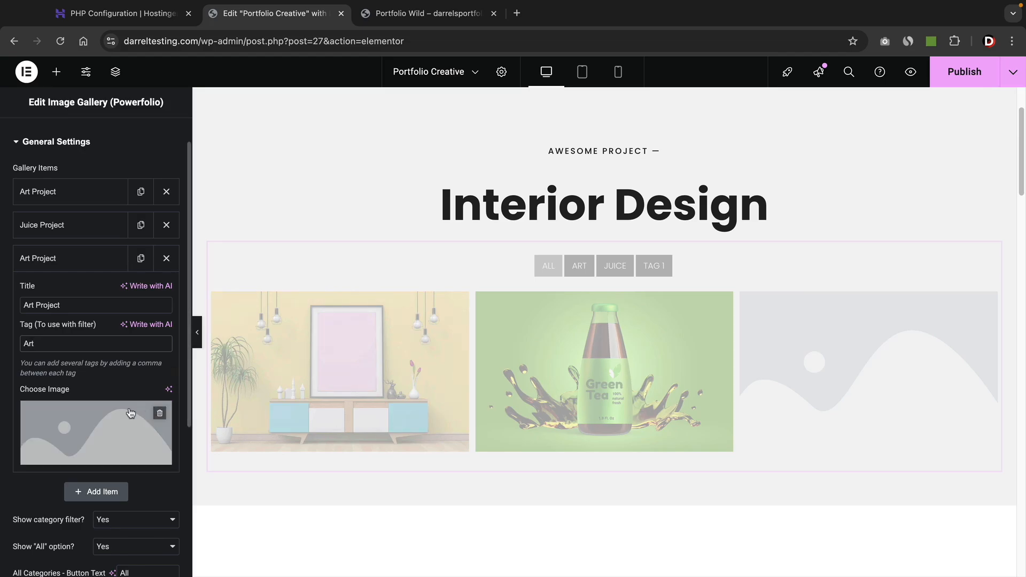
{"action": "left_click", "coordinate": [84, 423]}
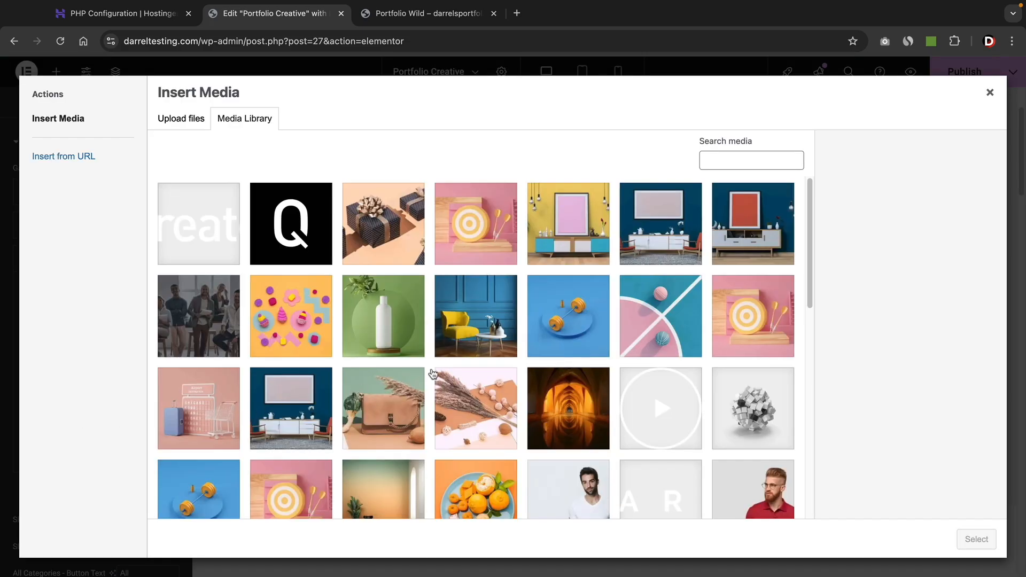
{"action": "left_click", "coordinate": [743, 218]}
{"action": "left_click", "coordinate": [977, 539]}
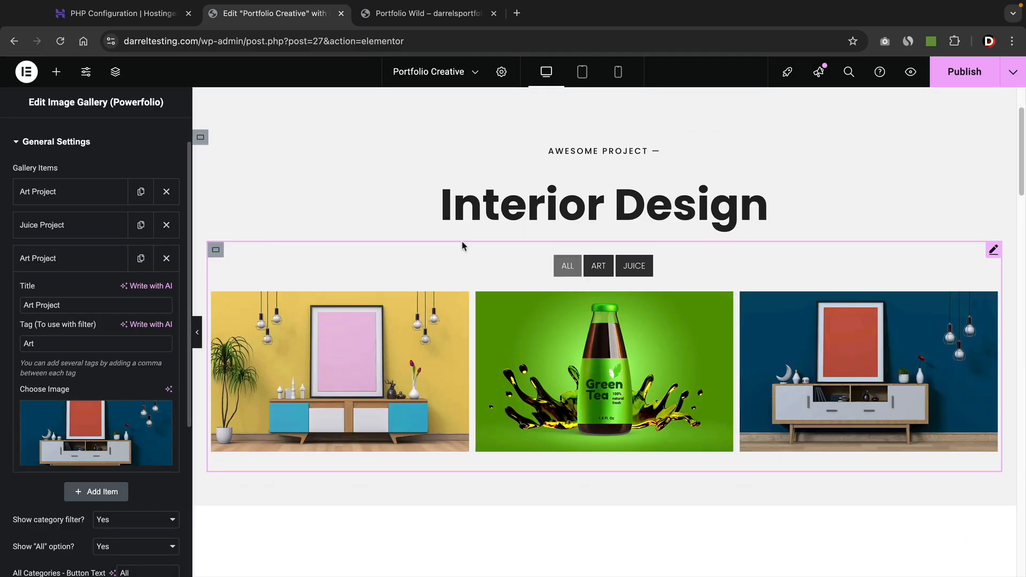
{"action": "left_click", "coordinate": [957, 81]}
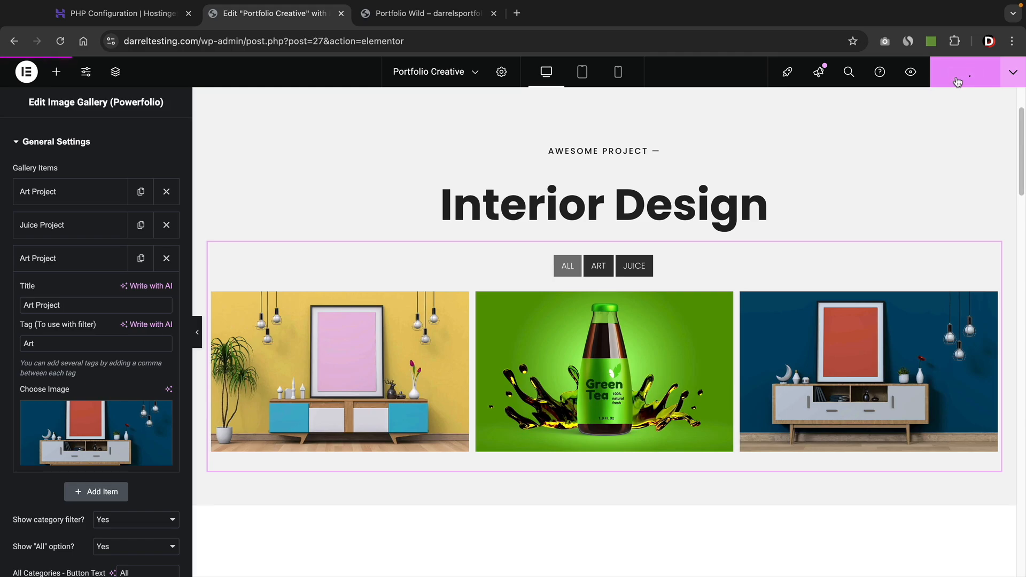
{"action": "left_click", "coordinate": [911, 78]}
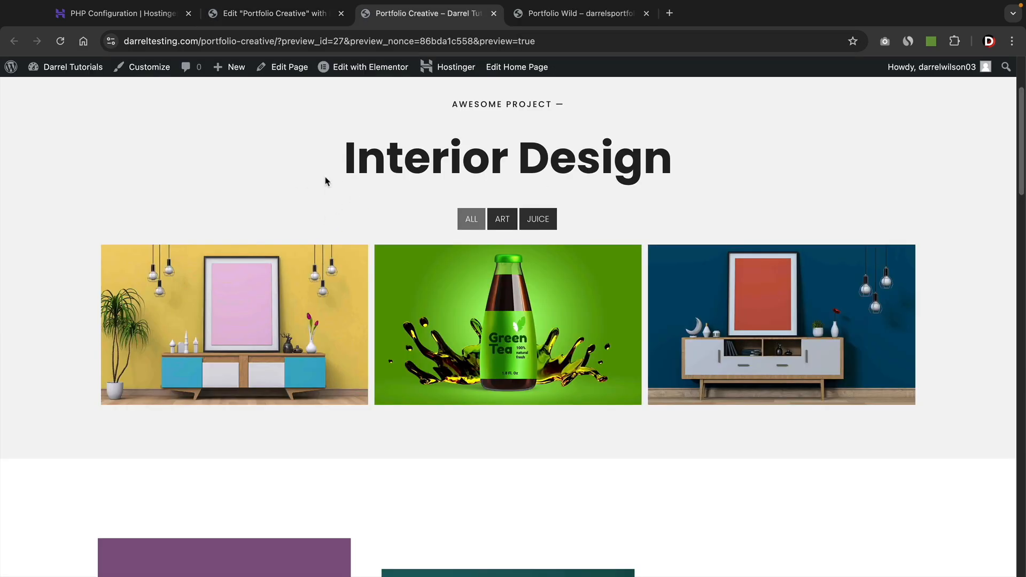
{"action": "left_click", "coordinate": [505, 222]}
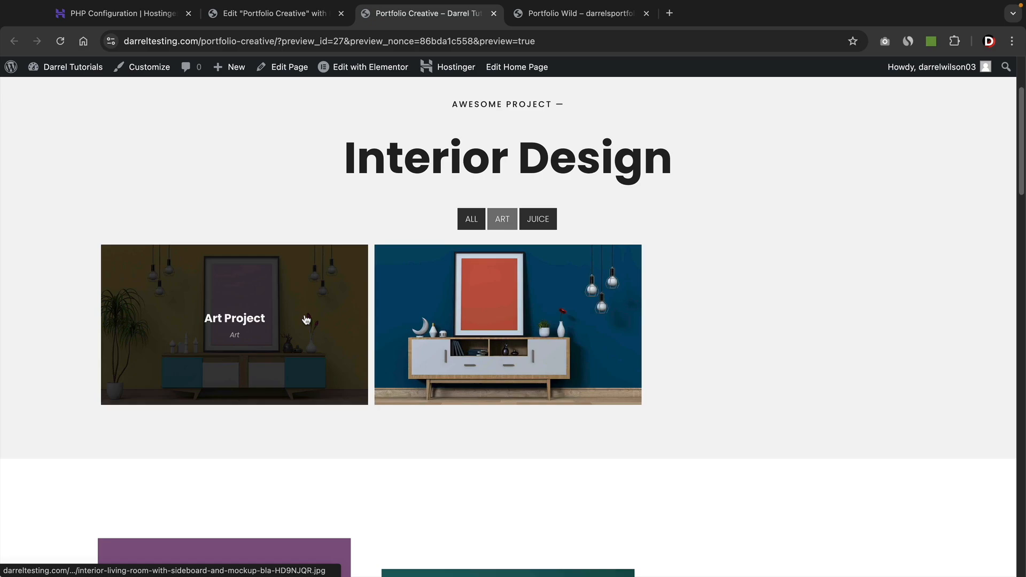
{"action": "left_click", "coordinate": [538, 220]}
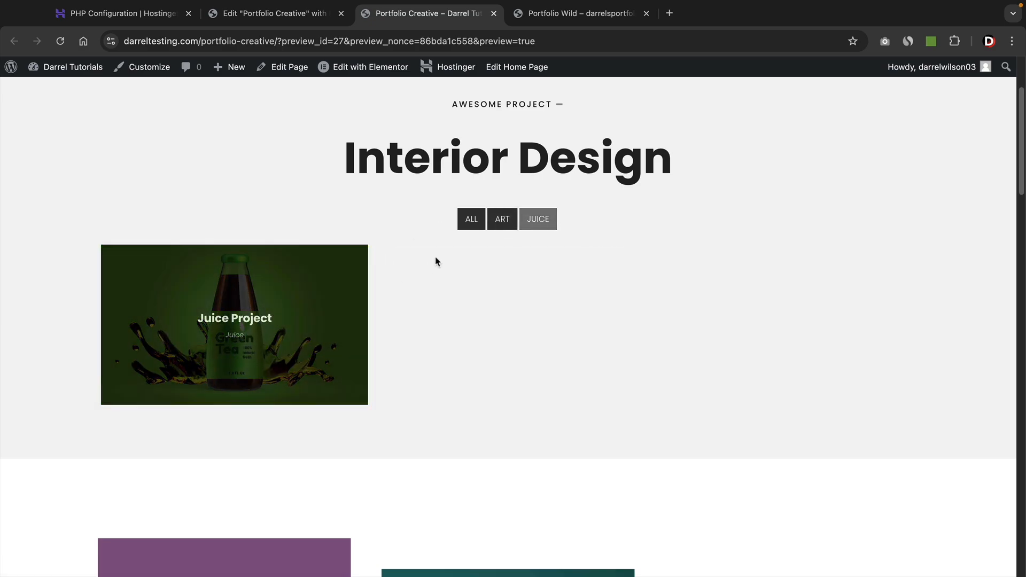
{"action": "left_click", "coordinate": [469, 220]}
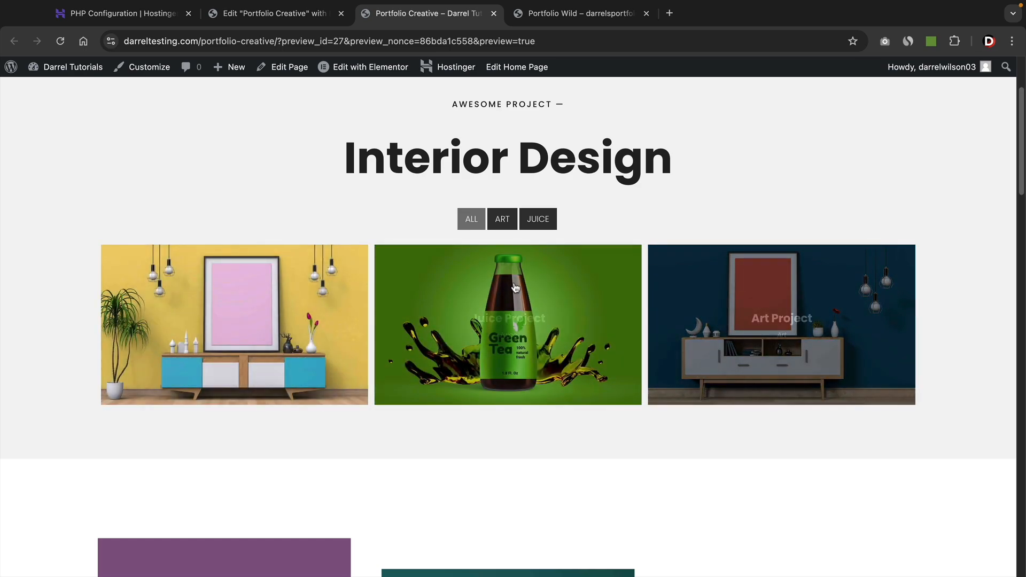
{"action": "left_click", "coordinate": [499, 220]}
{"action": "left_click", "coordinate": [475, 224]}
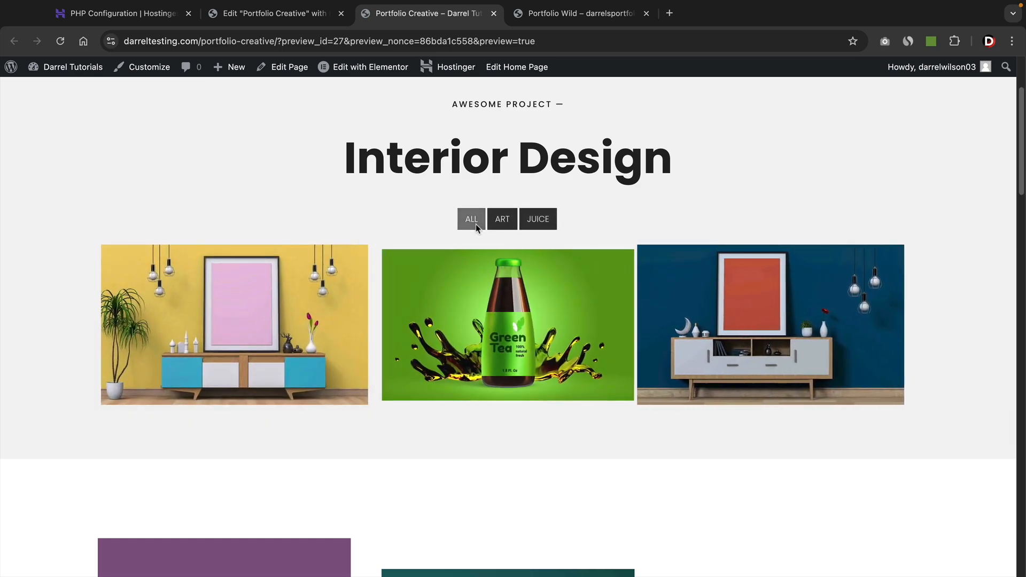
{"action": "left_click", "coordinate": [306, 15]}
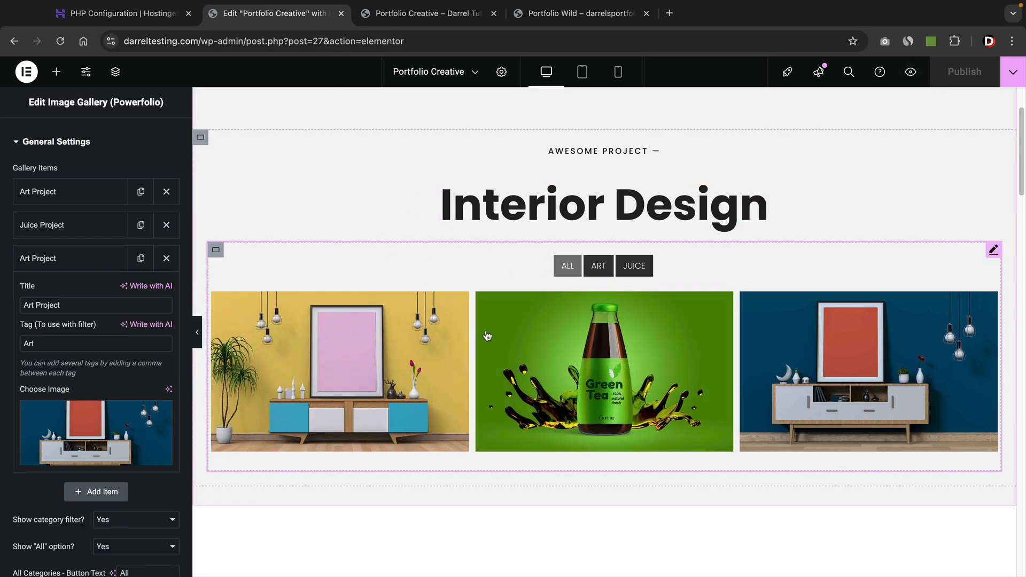
Add a new single-column Flexbox section below the image gallery.
{"action": "scroll", "coordinate": [534, 337], "scroll_direction": "down", "scroll_amount": 3}
{"action": "scroll", "coordinate": [534, 337], "scroll_direction": "down", "scroll_amount": 1}
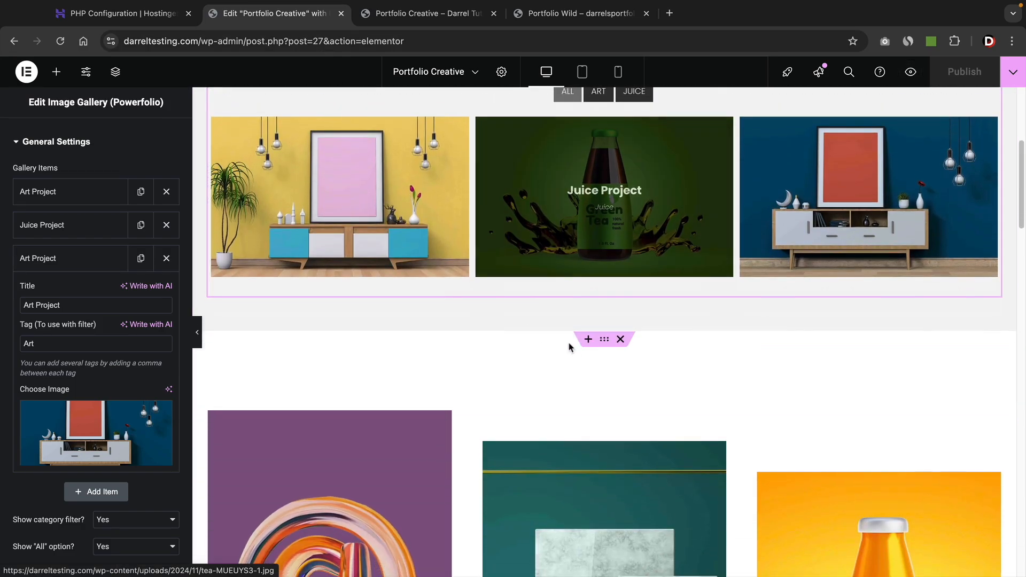
{"action": "left_click", "coordinate": [587, 340]}
{"action": "scroll", "coordinate": [577, 320], "scroll_direction": "down", "scroll_amount": 2}
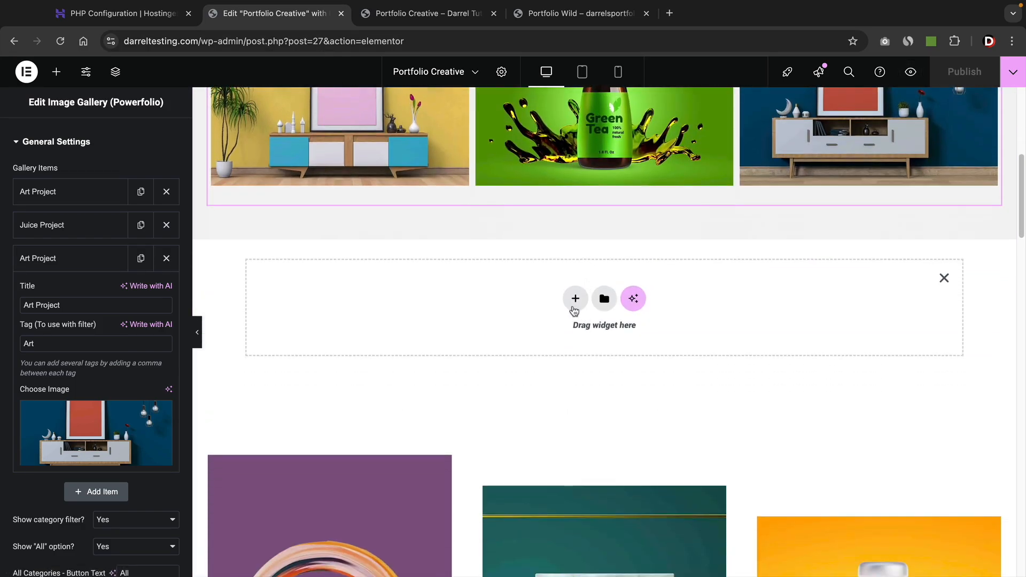
{"action": "left_click", "coordinate": [573, 300]}
{"action": "left_click", "coordinate": [559, 341]}
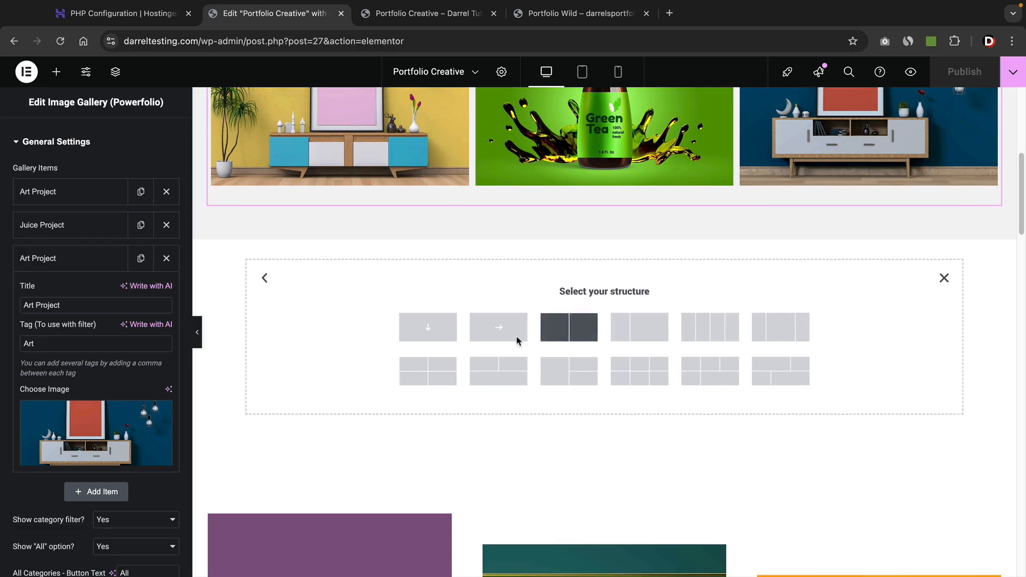
{"action": "left_click", "coordinate": [427, 327]}
Drop an Accordion widget into the section and rename its first item 'Tesla Project'.
{"action": "left_click", "coordinate": [56, 72]}
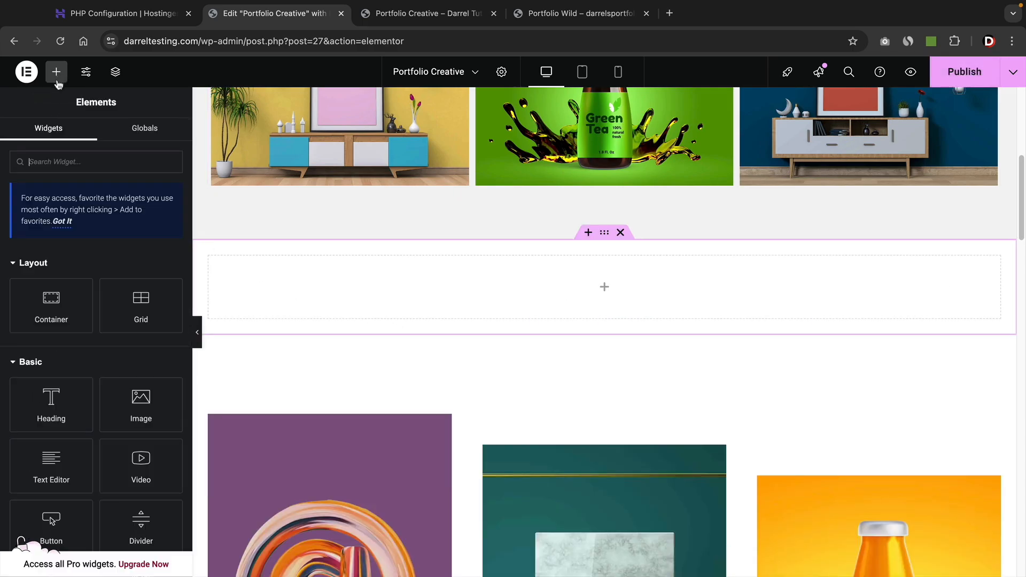
{"action": "type", "text": "ad"}
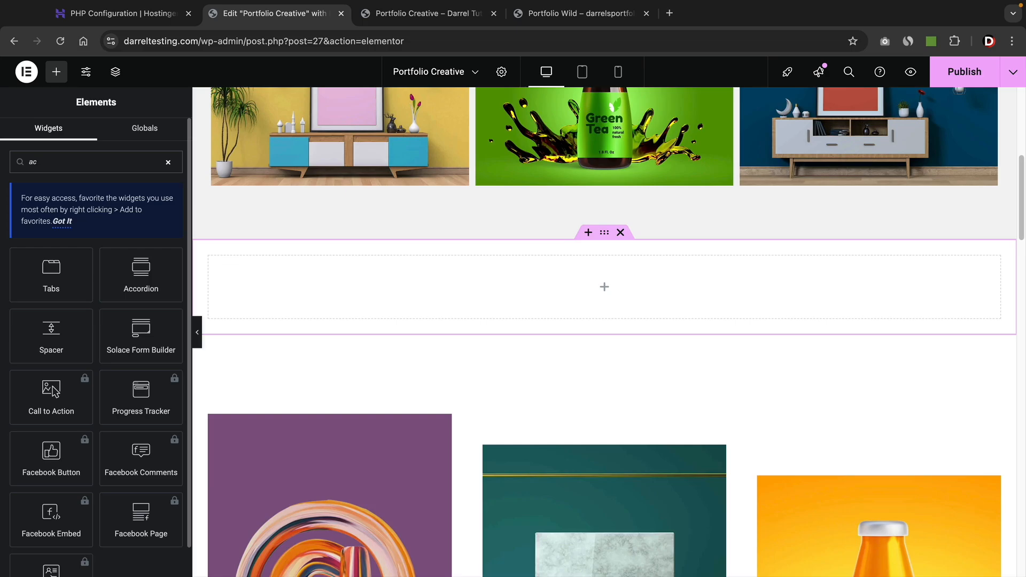
{"action": "left_click_drag", "start_coordinate": [141, 274], "coordinate": [335, 290]}
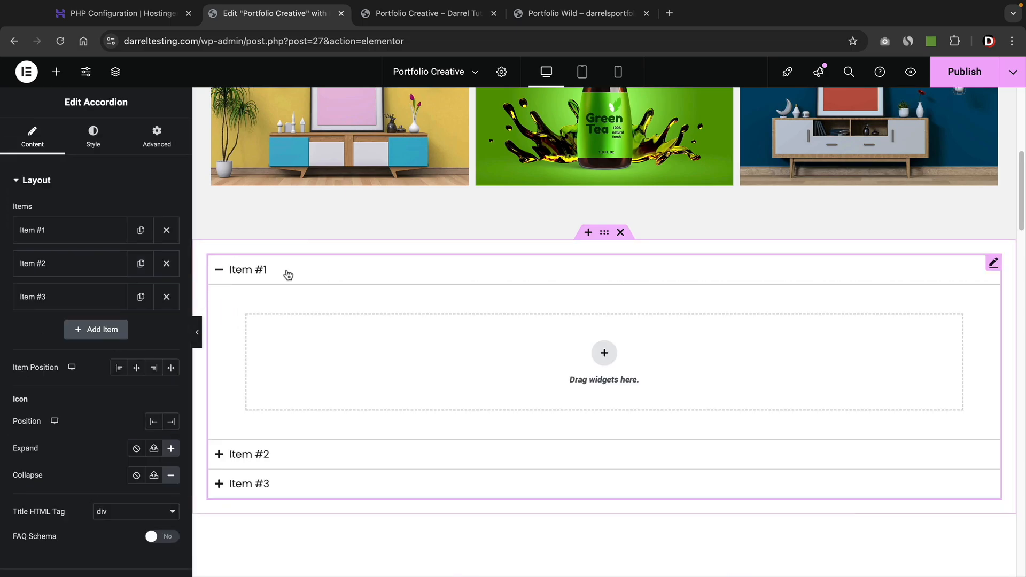
{"action": "left_click", "coordinate": [270, 269]}
{"action": "scroll", "coordinate": [284, 279], "scroll_direction": "down", "scroll_amount": 1}
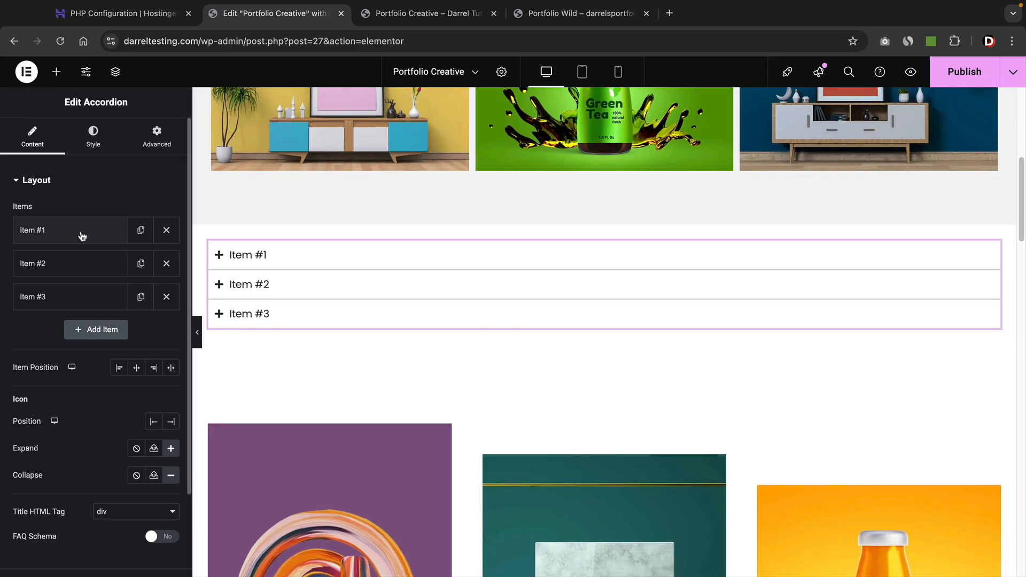
{"action": "left_click", "coordinate": [80, 231]}
{"action": "triple_click", "coordinate": [86, 282]}
{"action": "type", "text": "Tesla Project"}
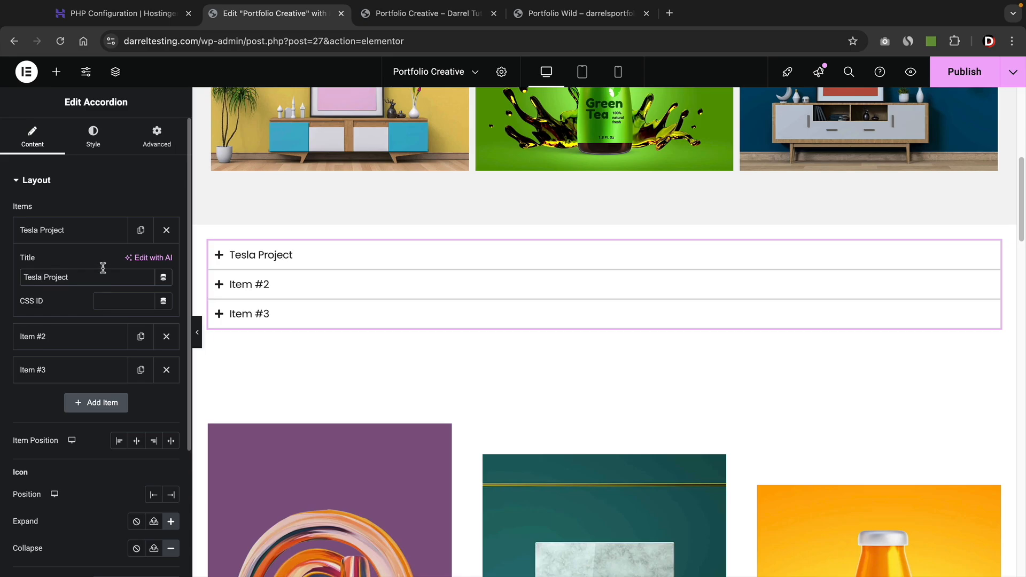
{"action": "left_click", "coordinate": [97, 231]}
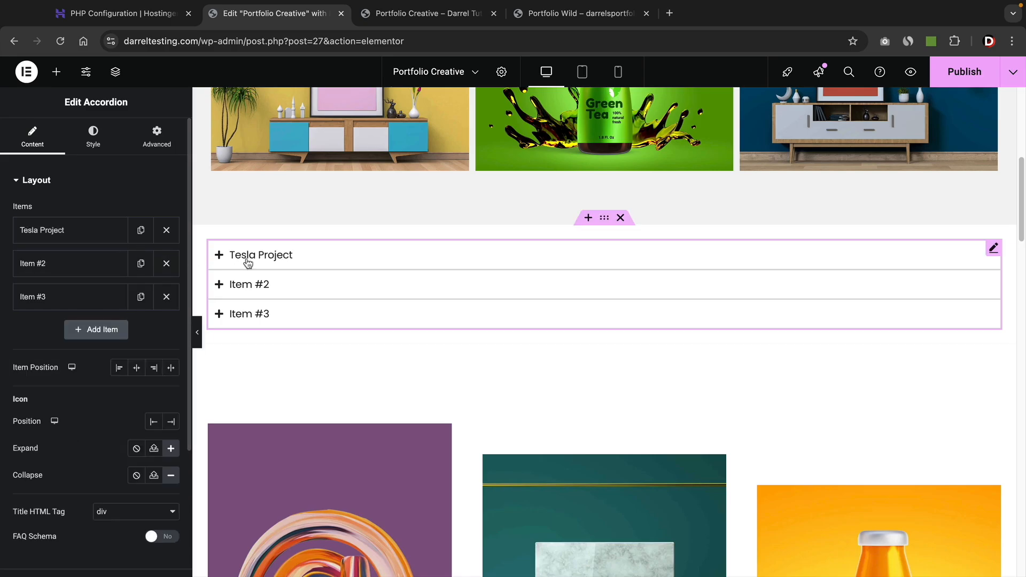
{"action": "left_click", "coordinate": [260, 255]}
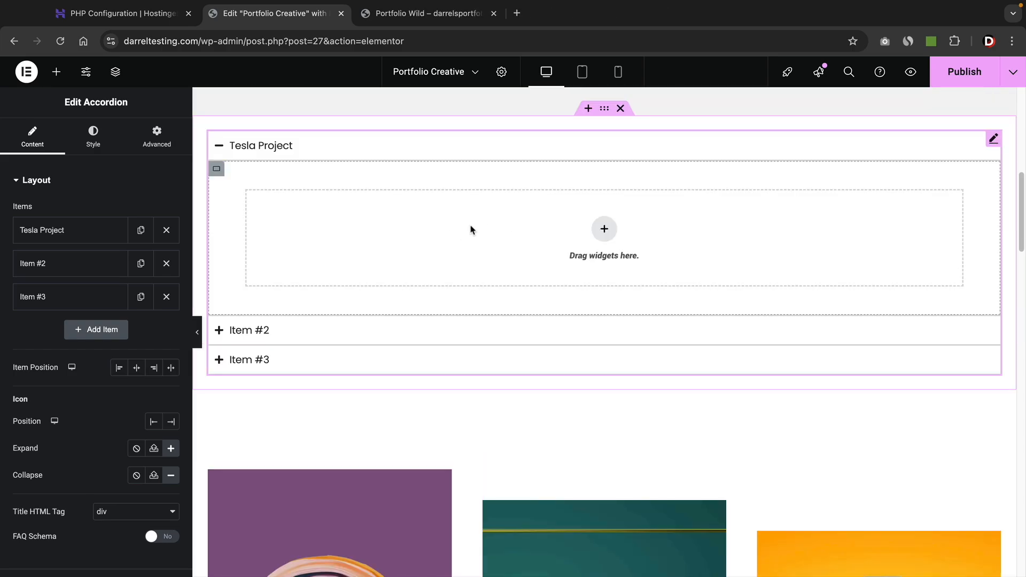
{"action": "left_click", "coordinate": [604, 229]}
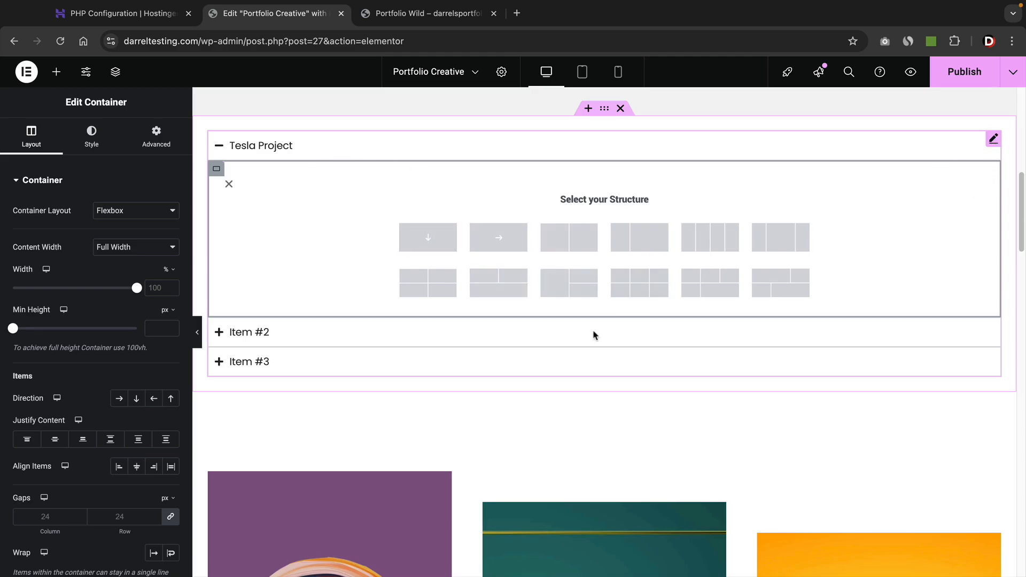
Duplicate the portfolio images container and move the copy into the Tesla Project item.
{"action": "scroll", "coordinate": [335, 449], "scroll_direction": "down", "scroll_amount": 3}
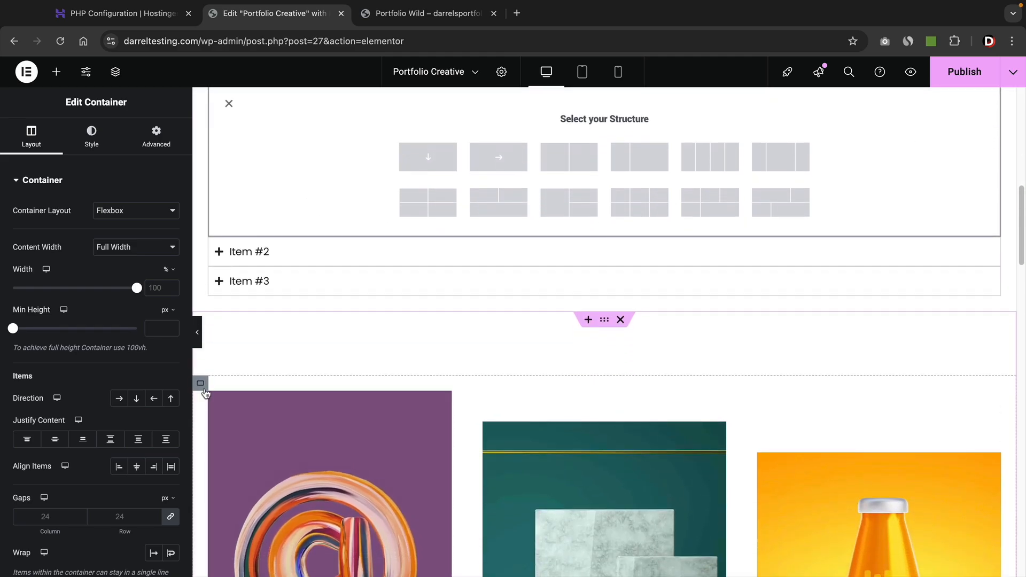
{"action": "scroll", "coordinate": [204, 393], "scroll_direction": "down", "scroll_amount": 4}
{"action": "scroll", "coordinate": [341, 422], "scroll_direction": "up", "scroll_amount": 4}
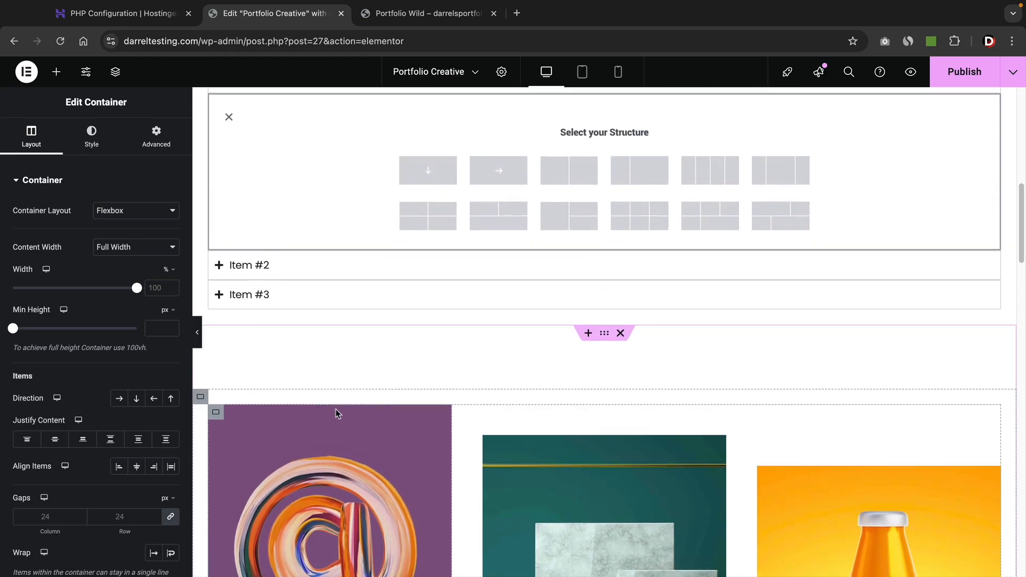
{"action": "right_click", "coordinate": [199, 405]}
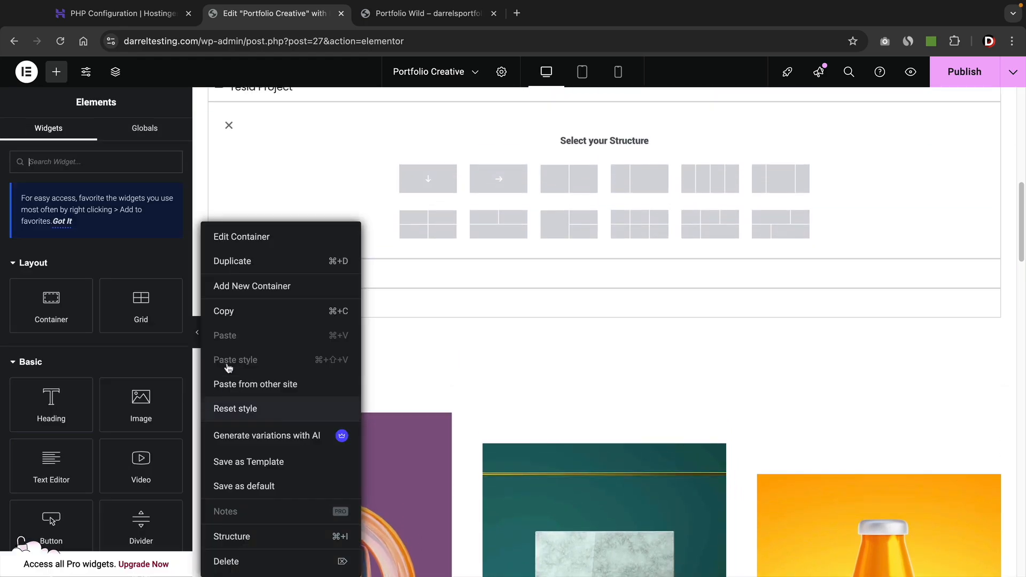
{"action": "left_click", "coordinate": [288, 269]}
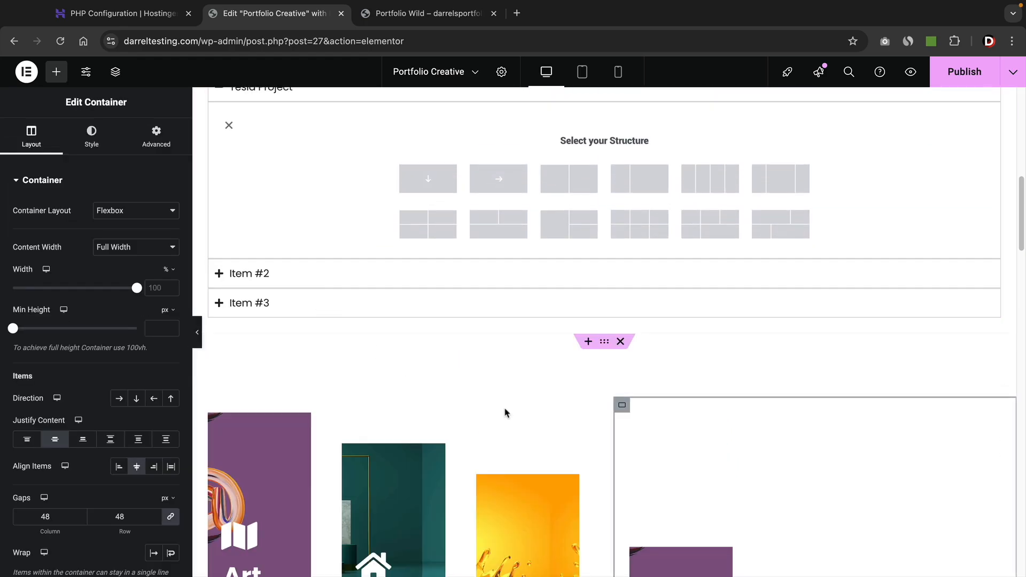
{"action": "scroll", "coordinate": [550, 424], "scroll_direction": "up", "scroll_amount": 1}
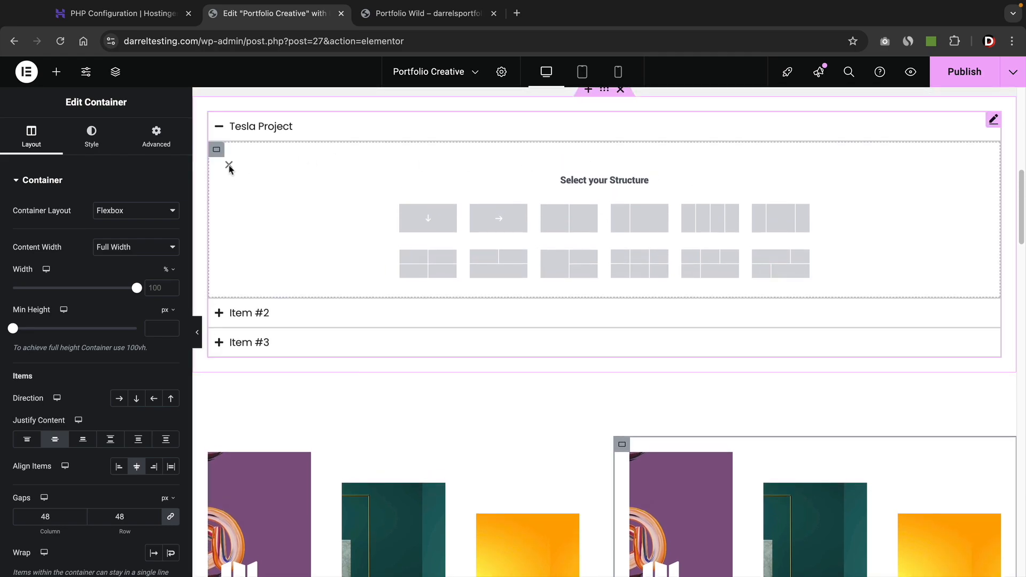
{"action": "left_click", "coordinate": [228, 166]}
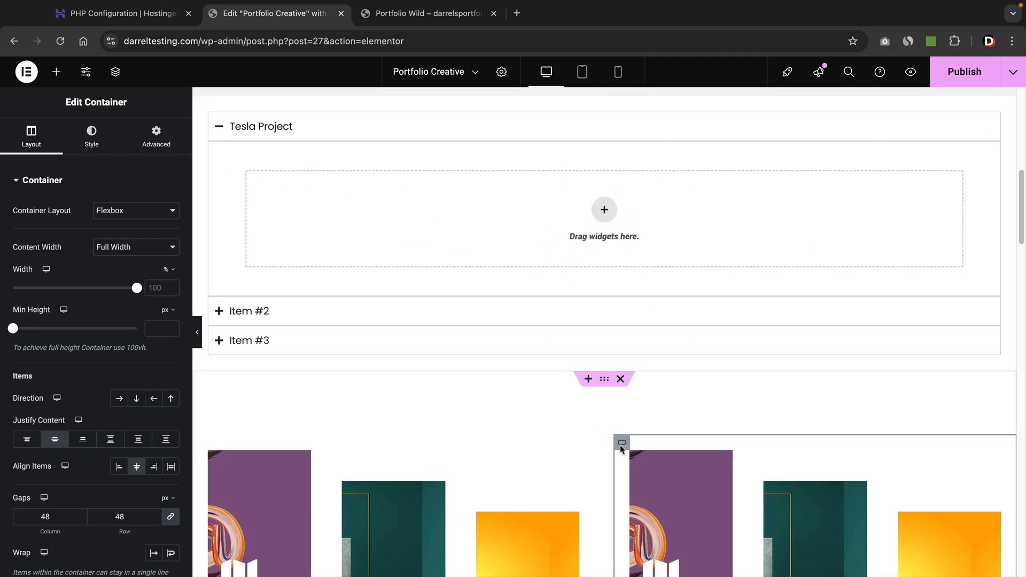
{"action": "left_click_drag", "start_coordinate": [620, 449], "coordinate": [453, 202]}
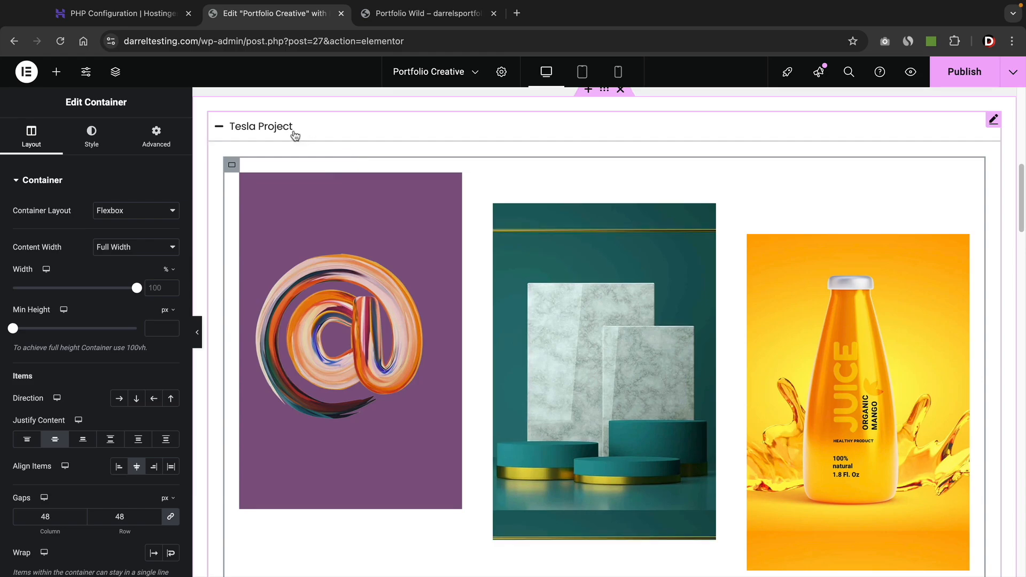
Expand and collapse Tesla Project and Item #2 to check the accordion's content.
{"action": "left_click", "coordinate": [280, 132]}
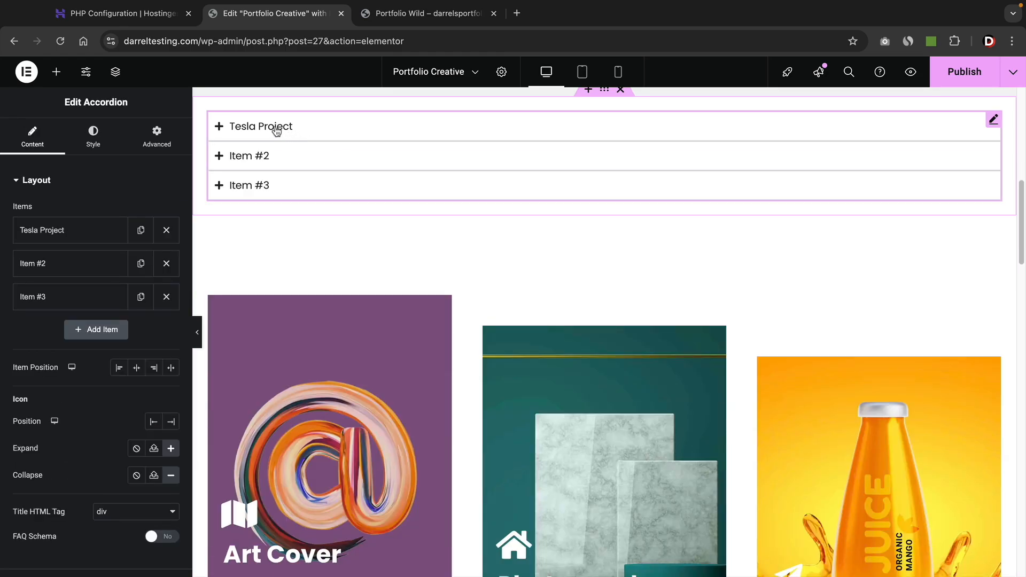
{"action": "left_click", "coordinate": [276, 130]}
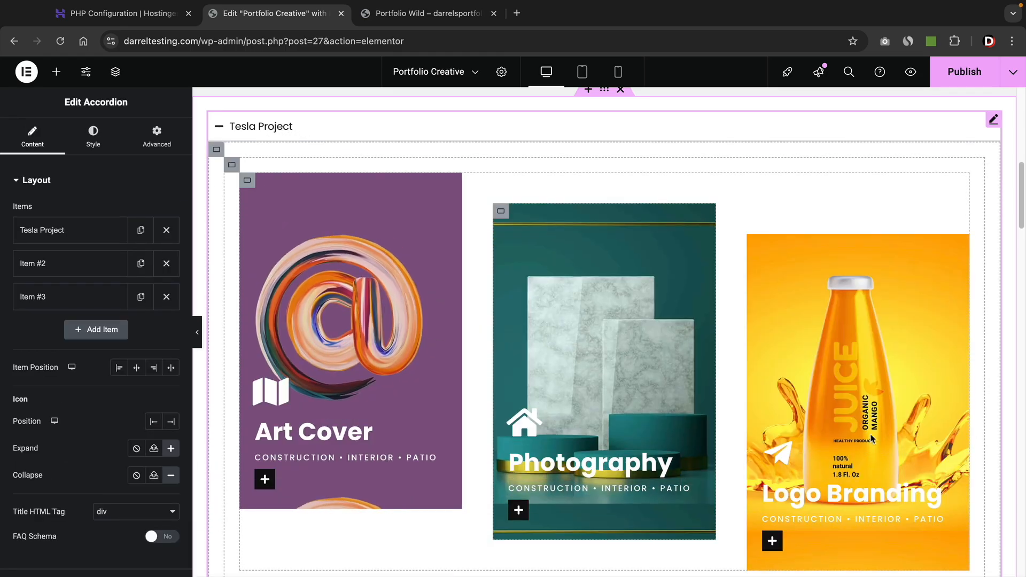
{"action": "scroll", "coordinate": [872, 438], "scroll_direction": "down", "scroll_amount": 8}
{"action": "scroll", "coordinate": [853, 424], "scroll_direction": "up", "scroll_amount": 3}
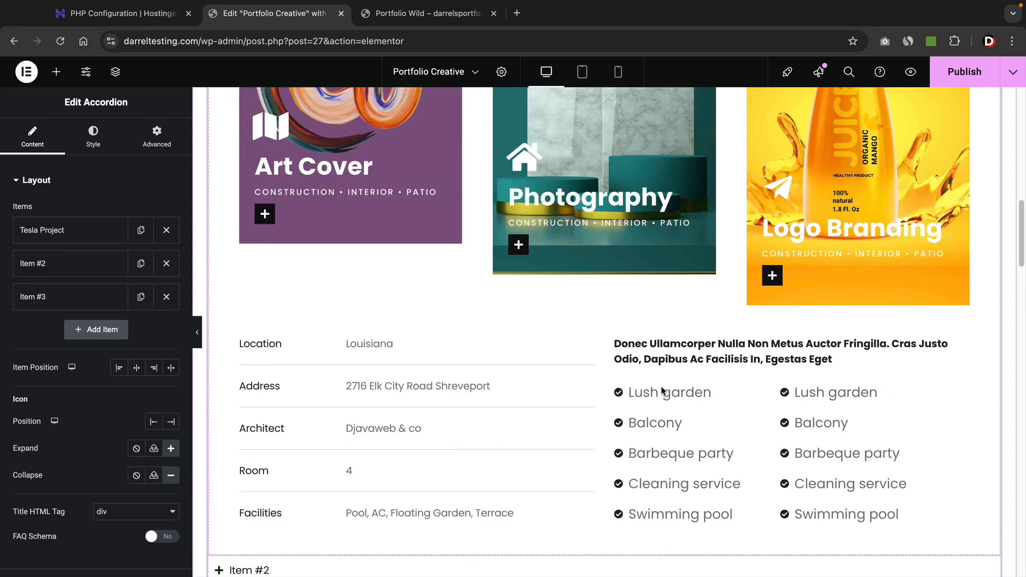
{"action": "scroll", "coordinate": [662, 390], "scroll_direction": "up", "scroll_amount": 5}
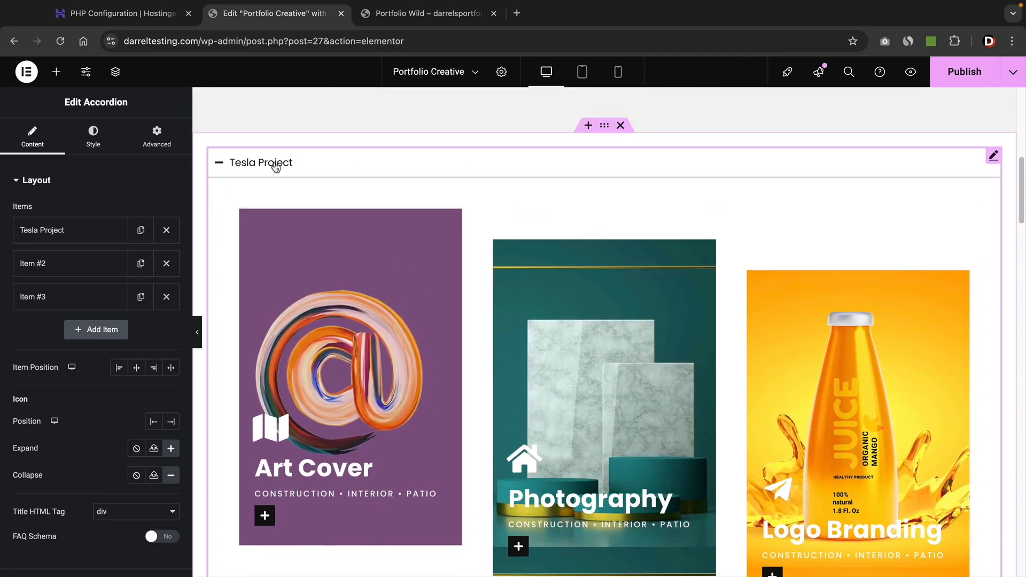
{"action": "left_click", "coordinate": [275, 167]}
{"action": "left_click", "coordinate": [261, 191]}
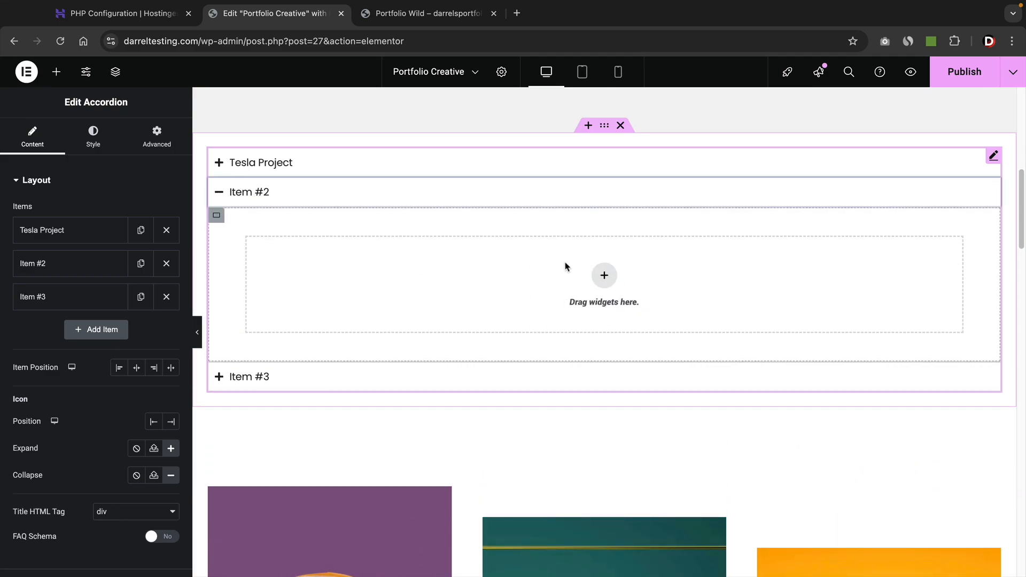
{"action": "left_click", "coordinate": [290, 191]}
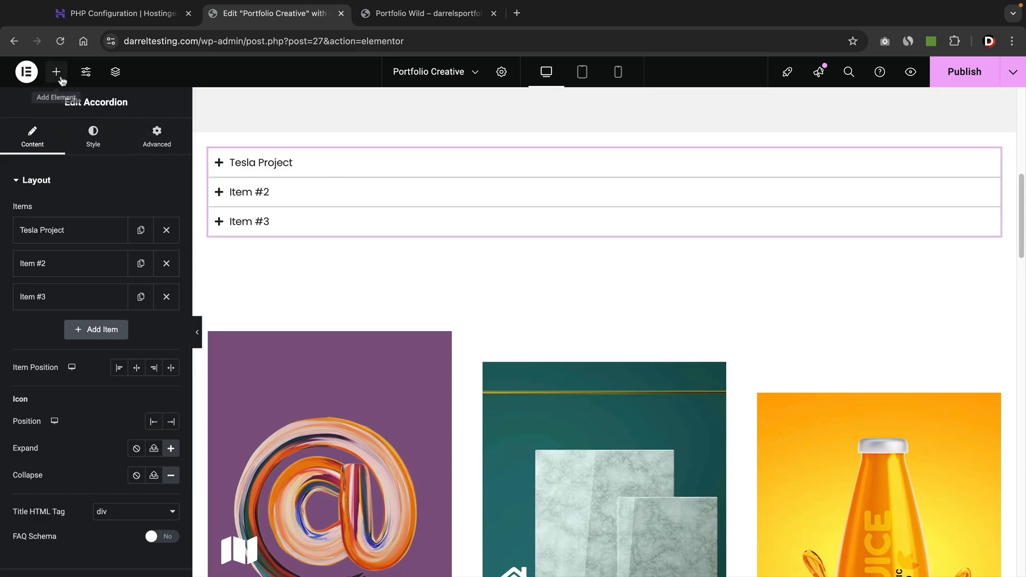
Add a single-column Flexbox section below the accordion holding a Basic Gallery of four interior images.
{"action": "left_click", "coordinate": [56, 72]}
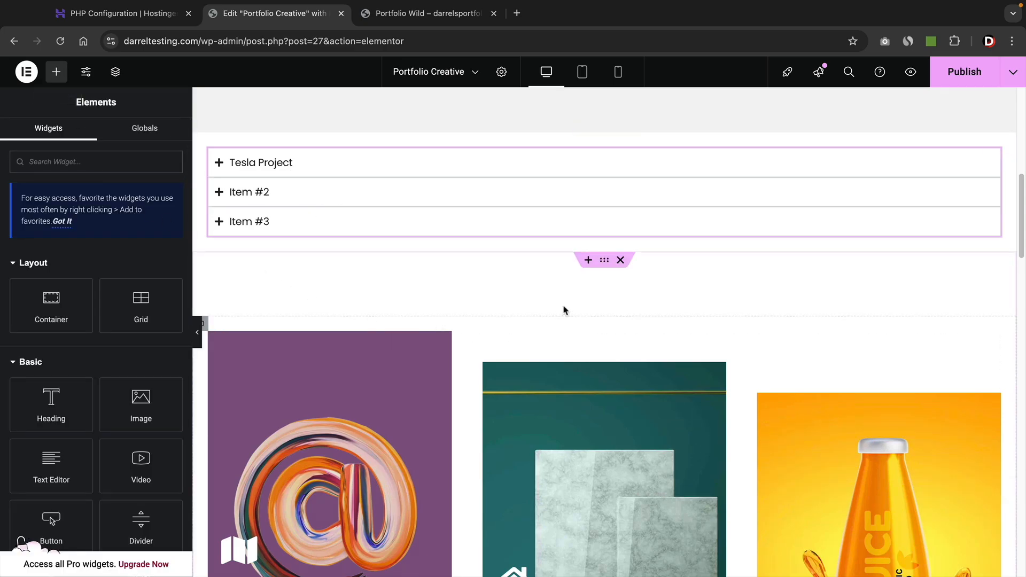
{"action": "left_click", "coordinate": [587, 260]}
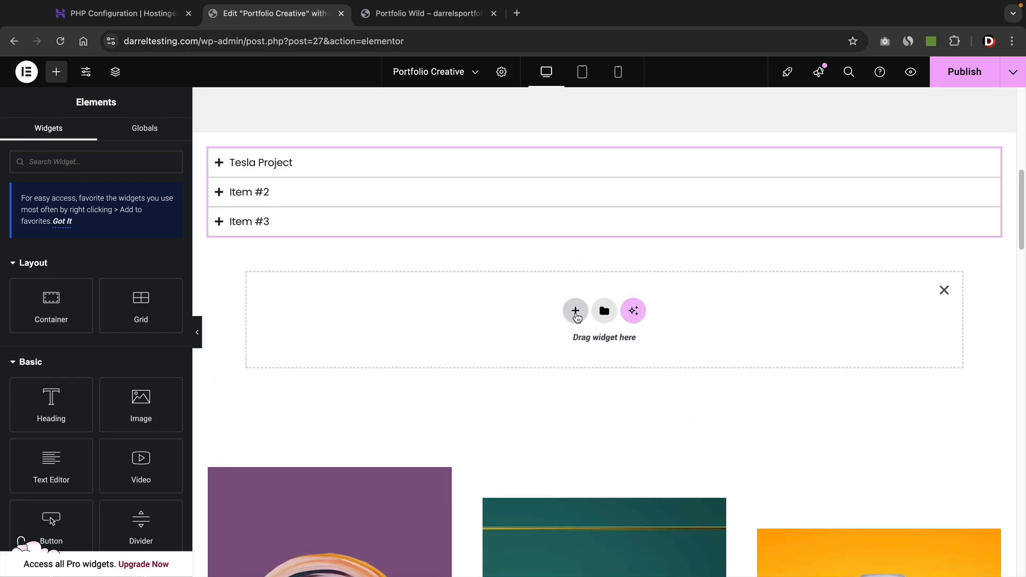
{"action": "left_click", "coordinate": [575, 313]}
{"action": "left_click", "coordinate": [556, 351]}
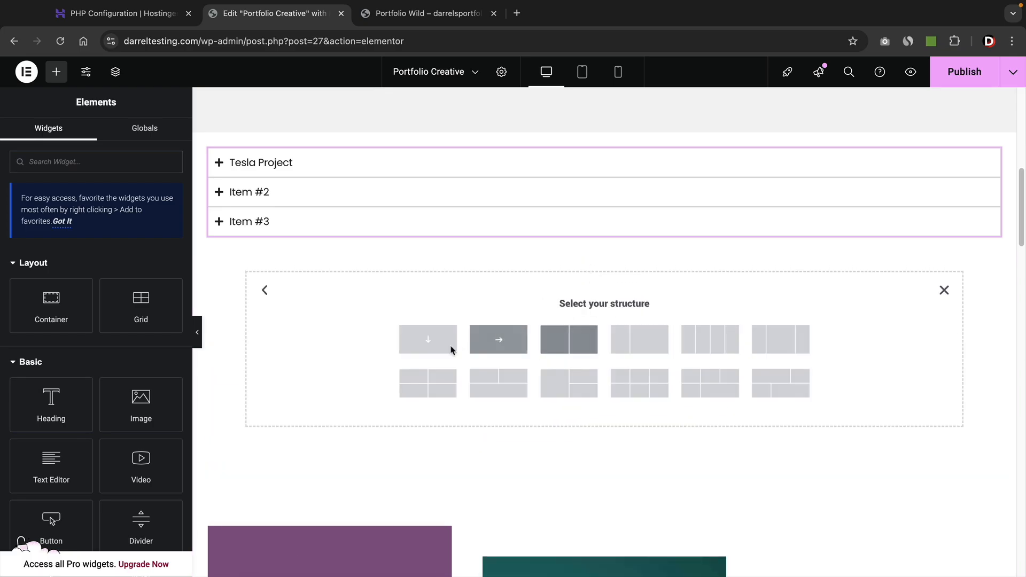
{"action": "left_click", "coordinate": [428, 339]}
{"action": "left_click", "coordinate": [407, 308]}
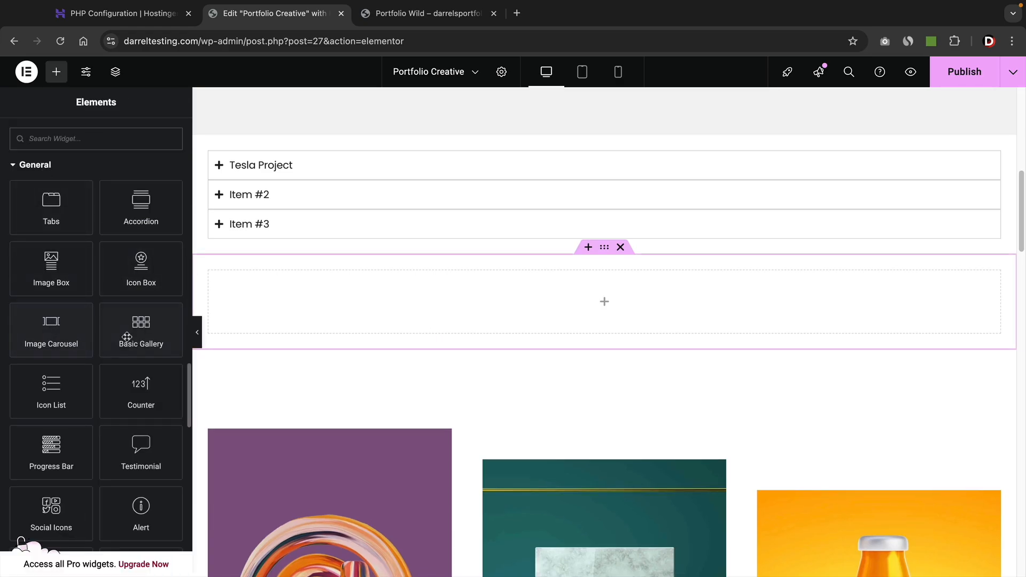
{"action": "left_click_drag", "start_coordinate": [148, 329], "coordinate": [415, 302]}
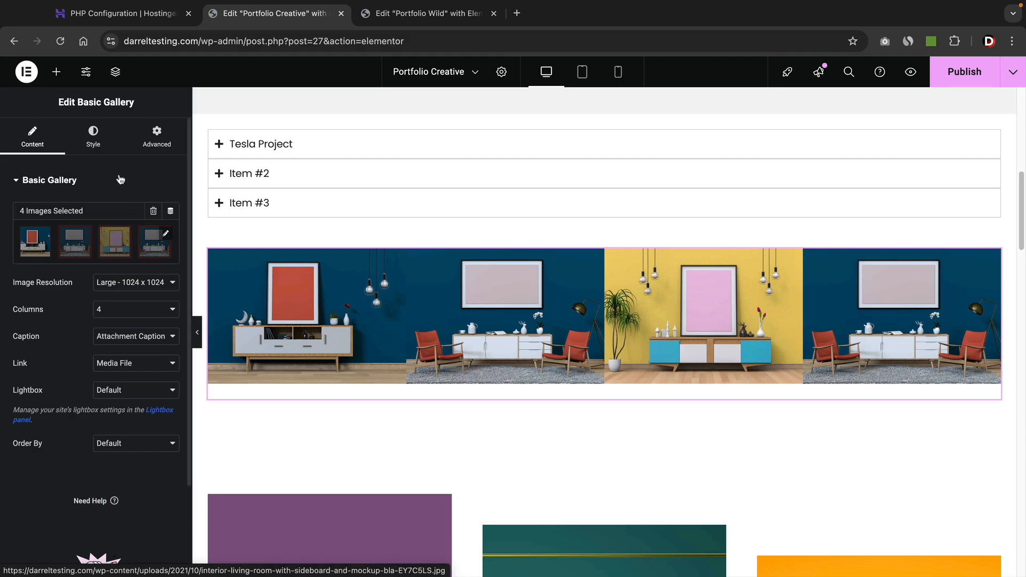
Style the Basic Gallery with custom 11 px image spacing and rounded corners.
{"action": "left_click", "coordinate": [93, 137]}
{"action": "left_click", "coordinate": [121, 211]}
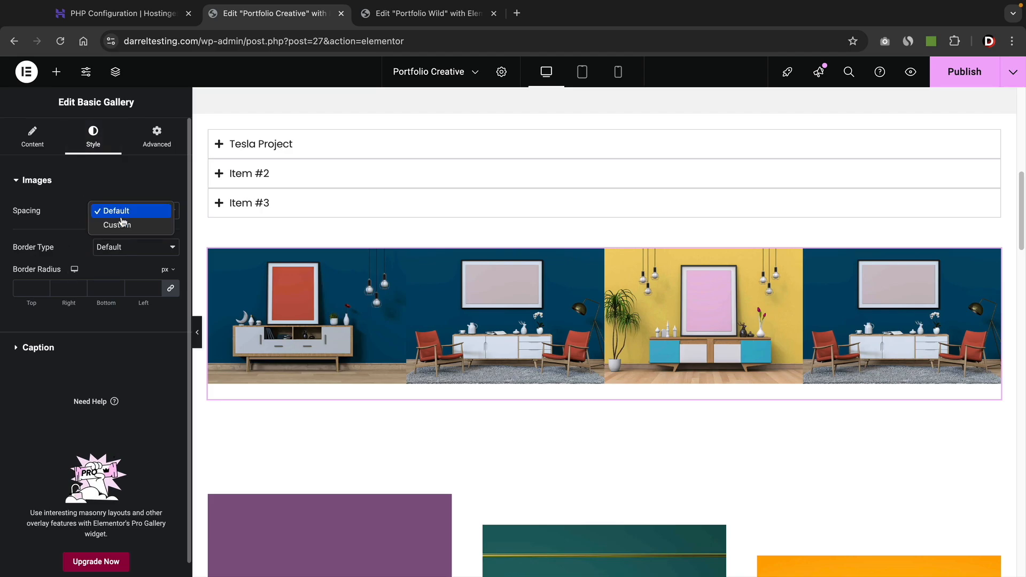
{"action": "left_click", "coordinate": [124, 225]}
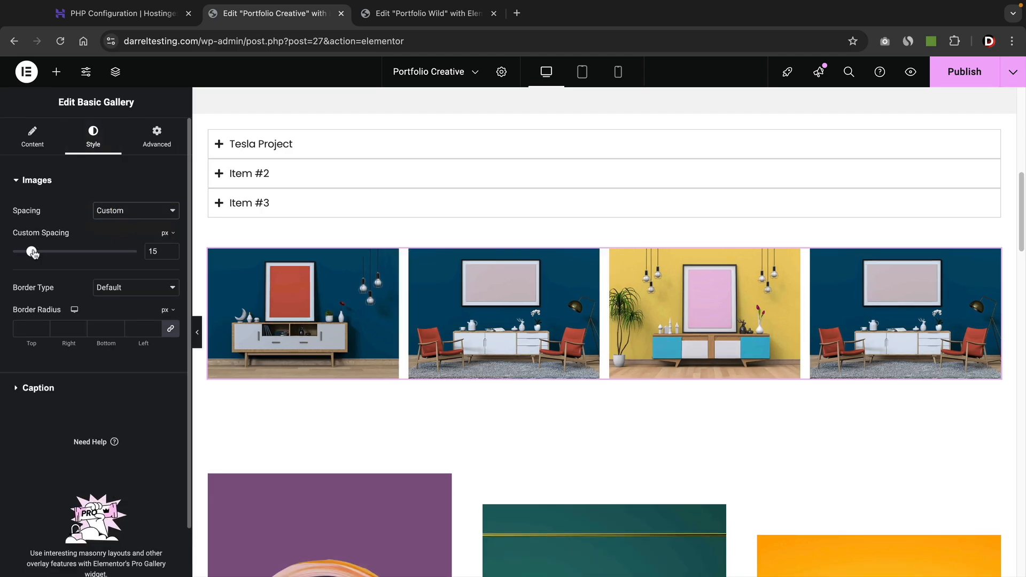
{"action": "left_click_drag", "start_coordinate": [32, 252], "coordinate": [30, 254]}
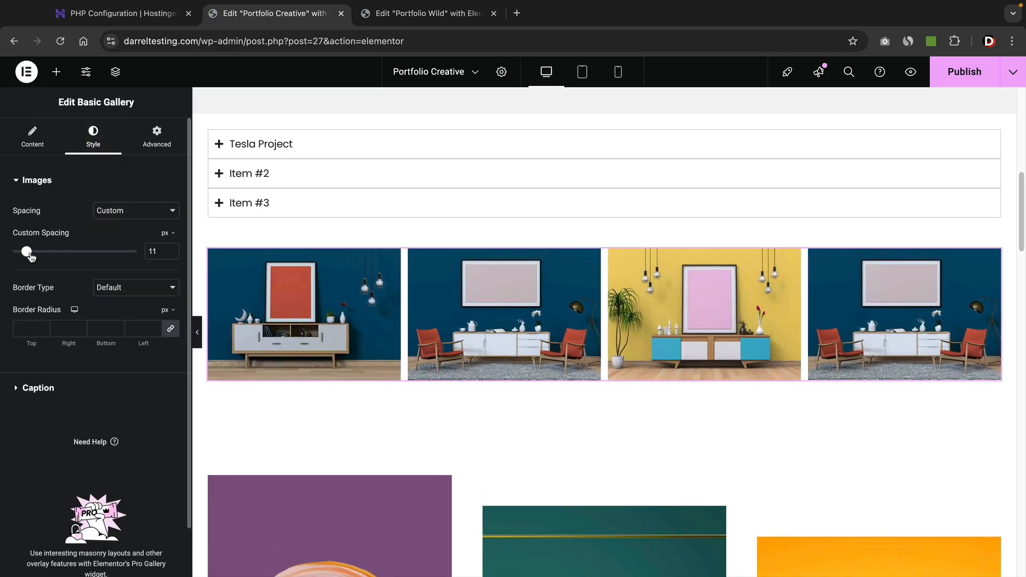
{"action": "left_click_drag", "start_coordinate": [155, 331], "coordinate": [155, 331]}
{"action": "left_click", "coordinate": [37, 140]}
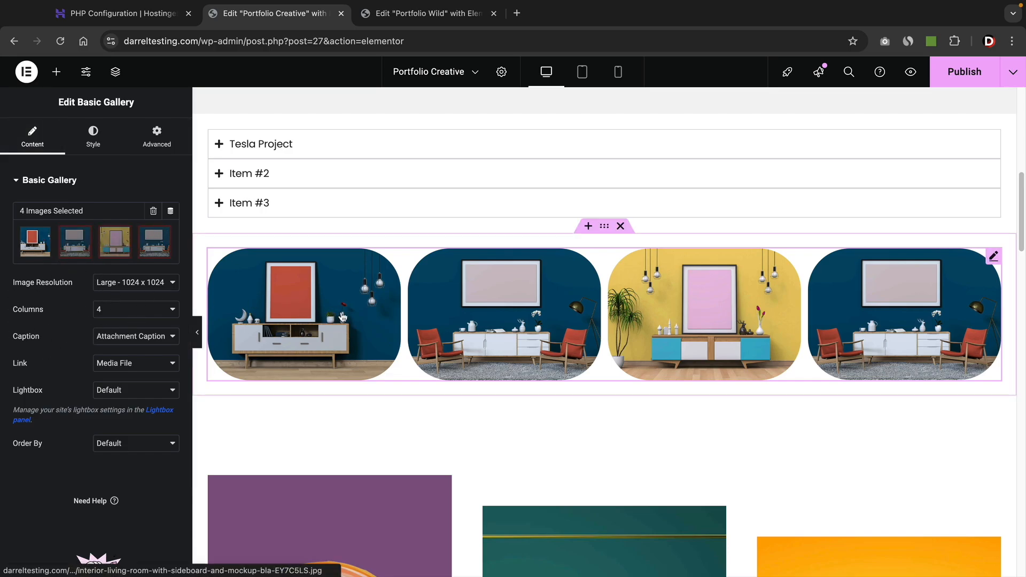
Delete the Basic Gallery and switch to the Portfolio Wild editor.
{"action": "right_click", "coordinate": [989, 273]}
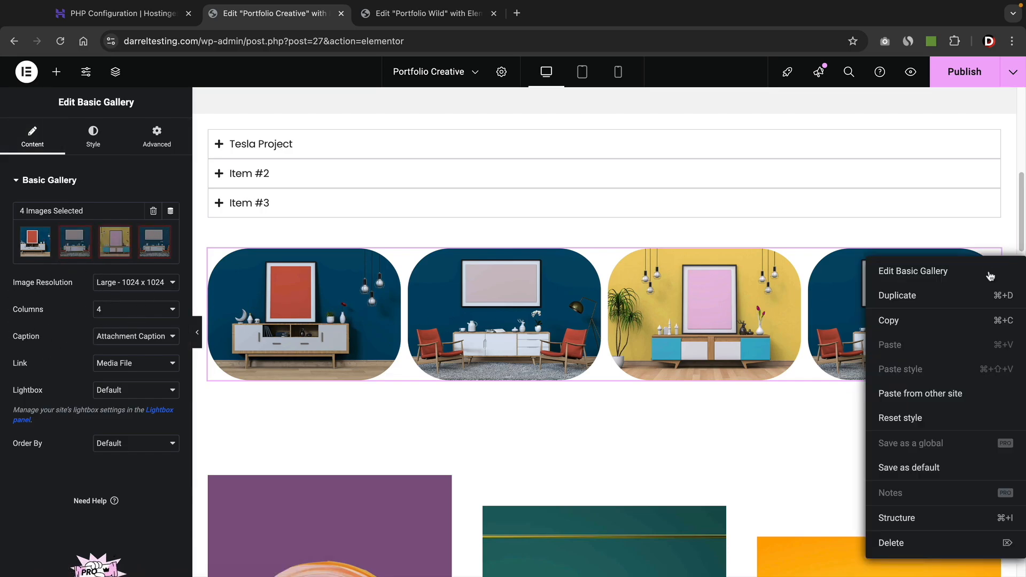
{"action": "left_click", "coordinate": [944, 540]}
{"action": "left_click", "coordinate": [451, 16]}
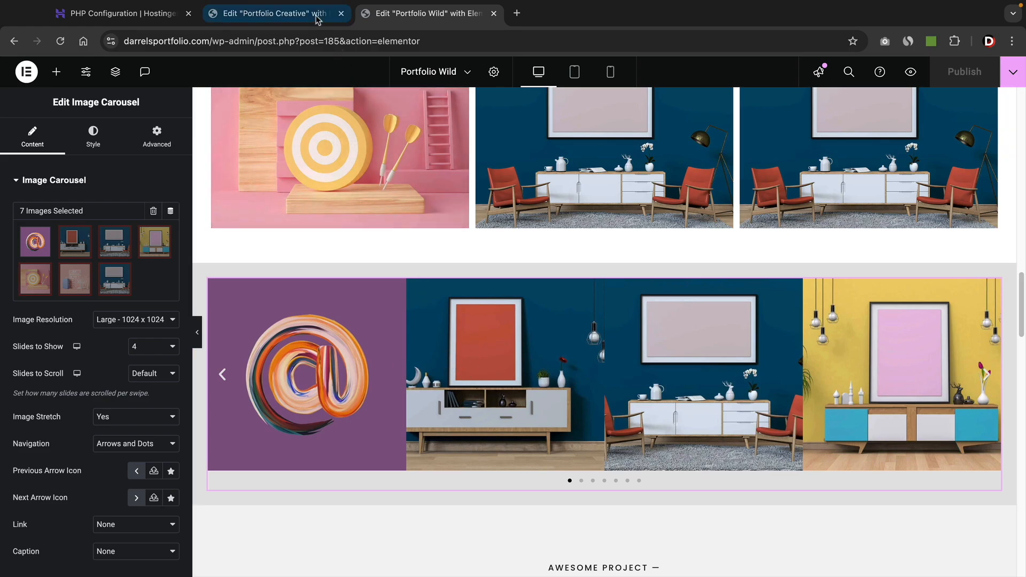
Back on Portfolio Creative, drop an Image Carousel into the empty container below the accordion.
{"action": "left_click", "coordinate": [297, 16]}
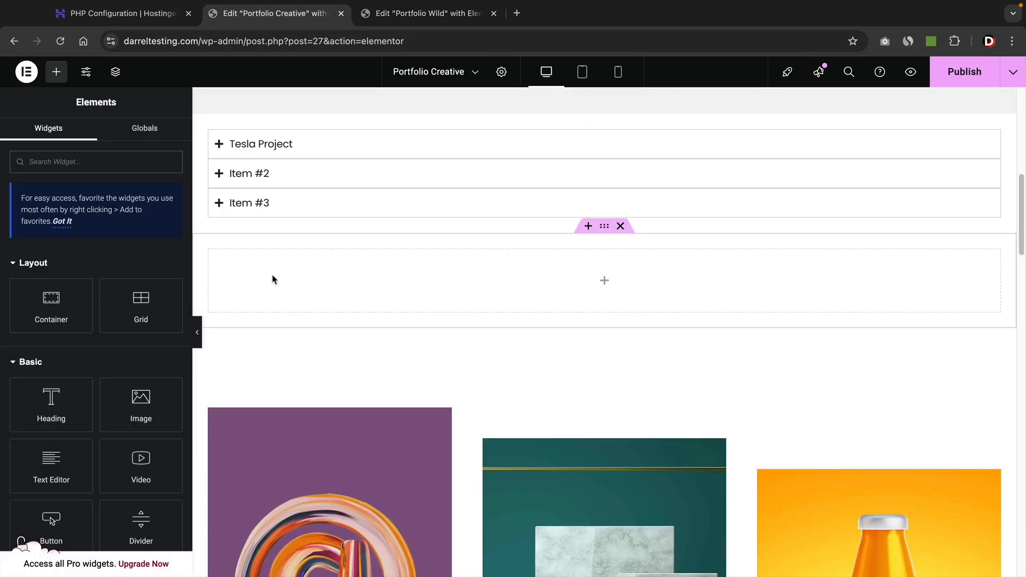
{"action": "scroll", "coordinate": [123, 283], "scroll_direction": "down", "scroll_amount": 20}
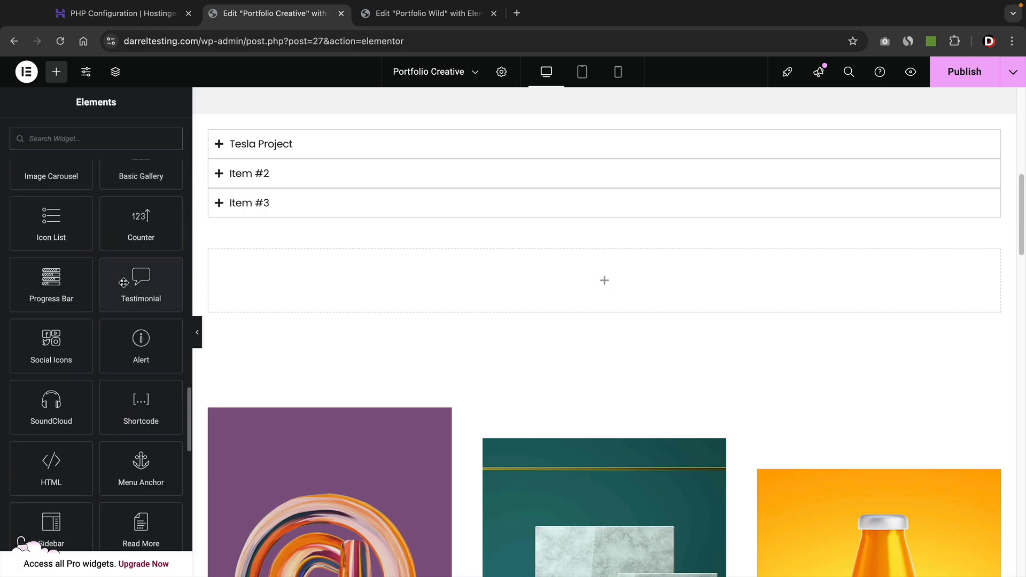
{"action": "scroll", "coordinate": [124, 283], "scroll_direction": "up", "scroll_amount": 5}
{"action": "left_click_drag", "start_coordinate": [50, 275], "coordinate": [366, 277]}
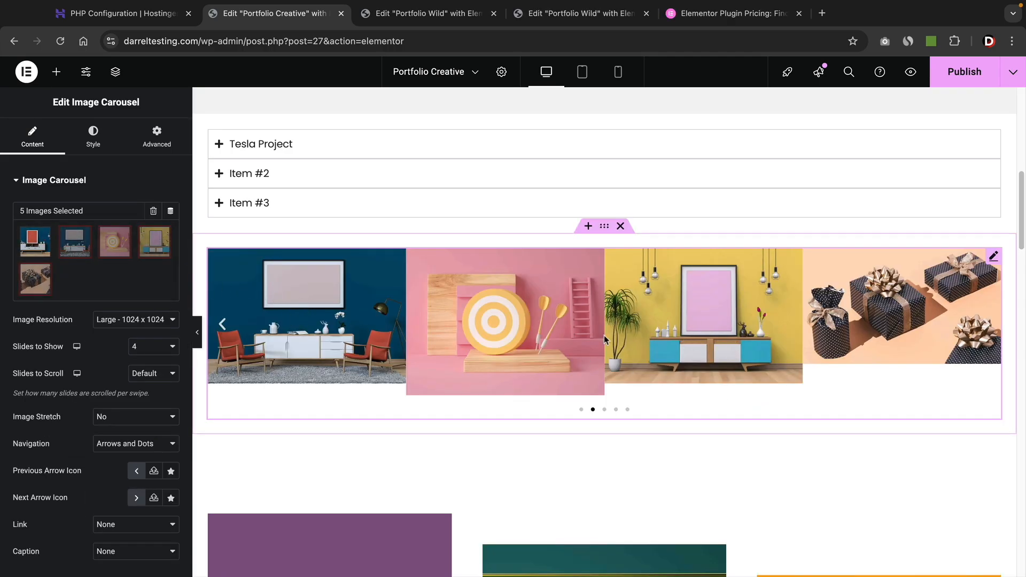
Step the new carousel back through its slides eight times.
{"action": "left_click", "coordinate": [221, 327]}
{"action": "left_click", "coordinate": [221, 327]}
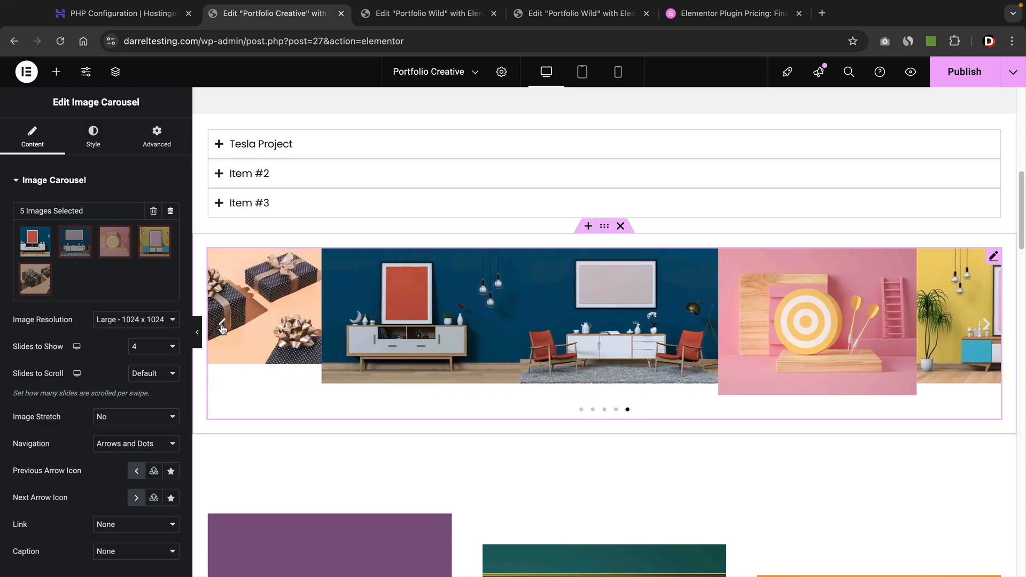
{"action": "left_click", "coordinate": [221, 327]}
{"action": "left_click", "coordinate": [222, 327]}
{"action": "left_click", "coordinate": [222, 327]}
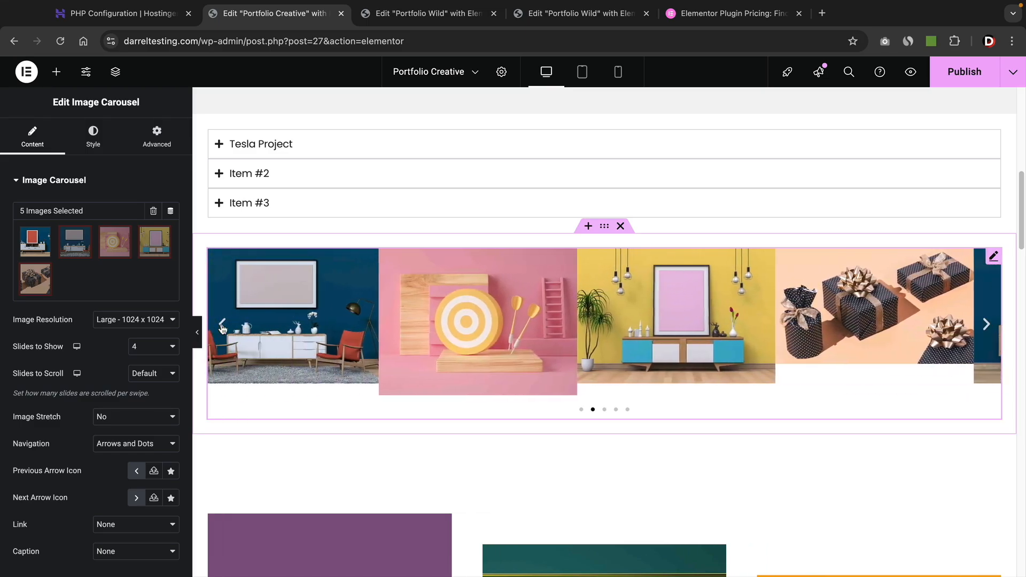
{"action": "left_click", "coordinate": [222, 327]}
{"action": "left_click", "coordinate": [222, 327]}
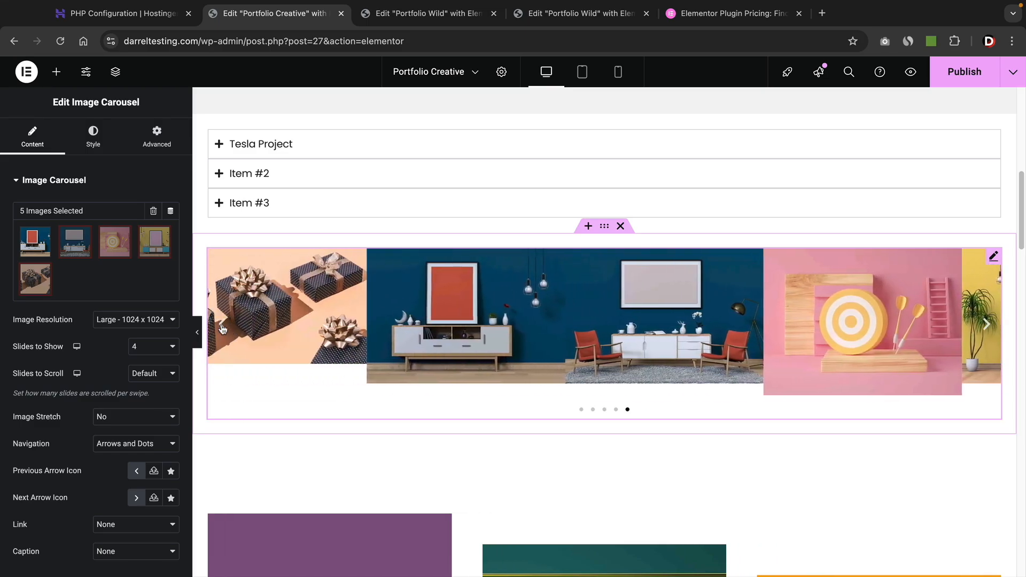
{"action": "left_click", "coordinate": [222, 327]}
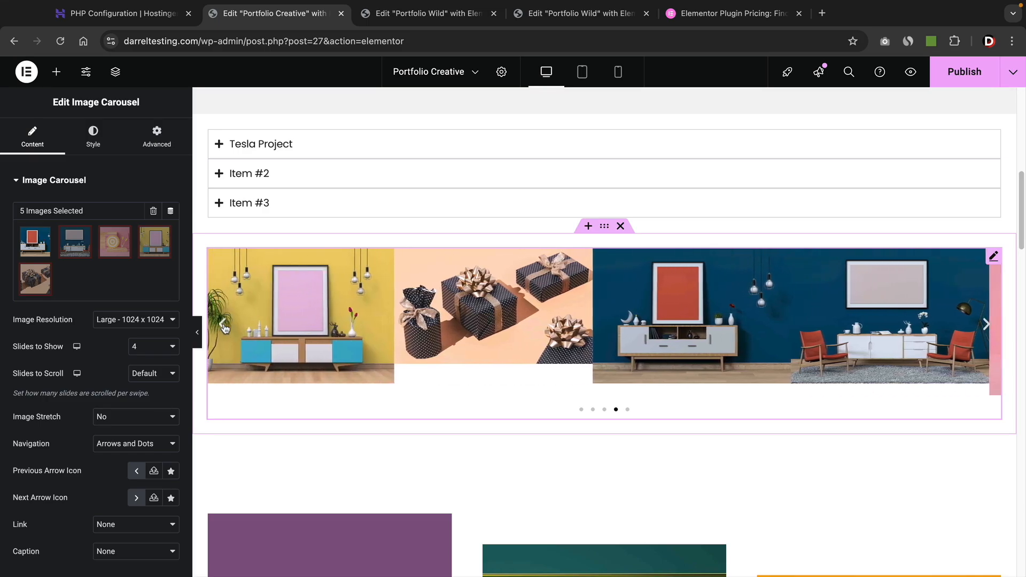
Open the carousel's Advanced Custom CSS settings, then return to the Portfolio Wild editor.
{"action": "left_click", "coordinate": [158, 138]}
{"action": "scroll", "coordinate": [139, 310], "scroll_direction": "down", "scroll_amount": 10}
{"action": "left_click", "coordinate": [91, 465]}
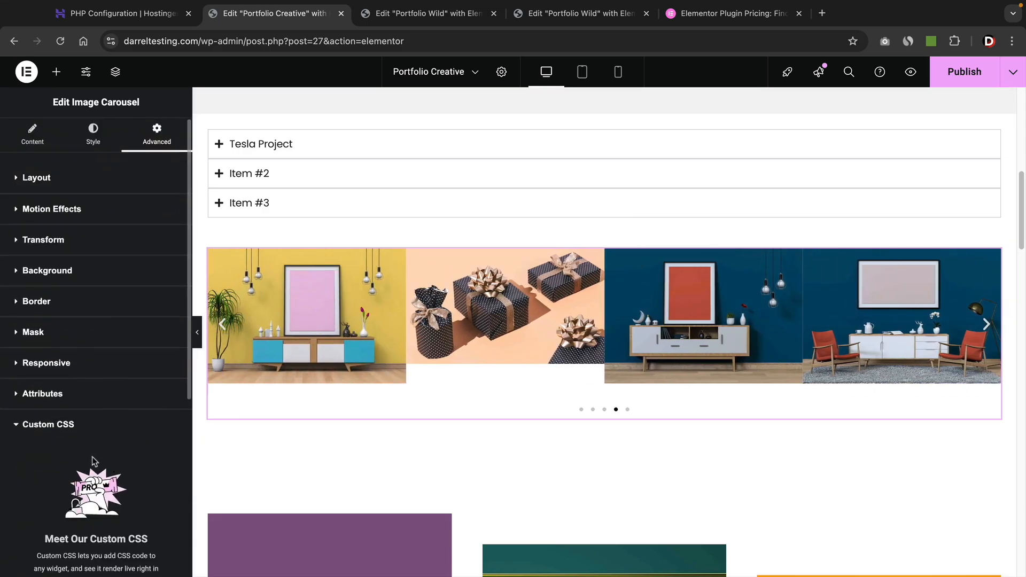
{"action": "scroll", "coordinate": [94, 460], "scroll_direction": "down", "scroll_amount": 5}
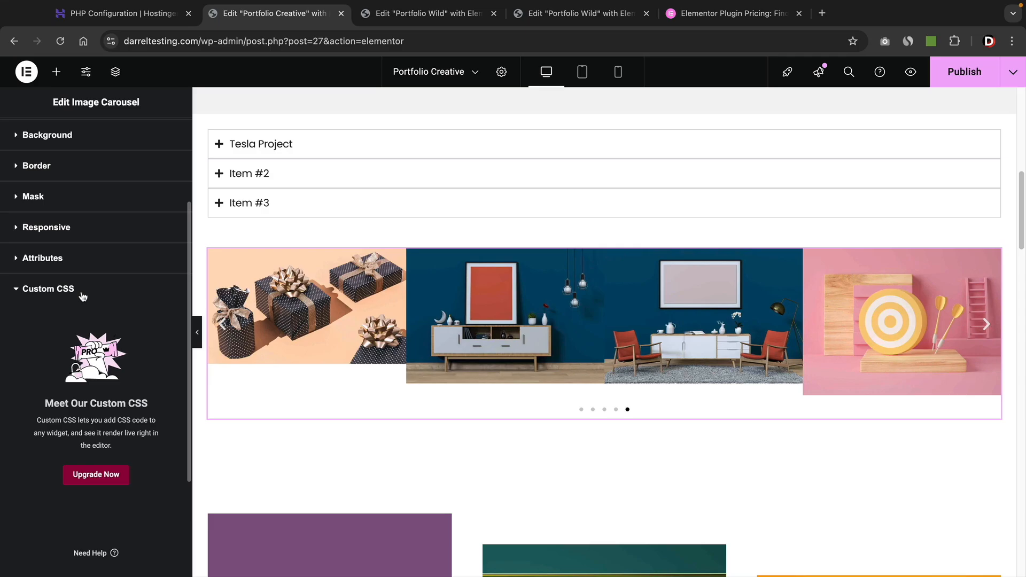
{"action": "left_click", "coordinate": [428, 18]}
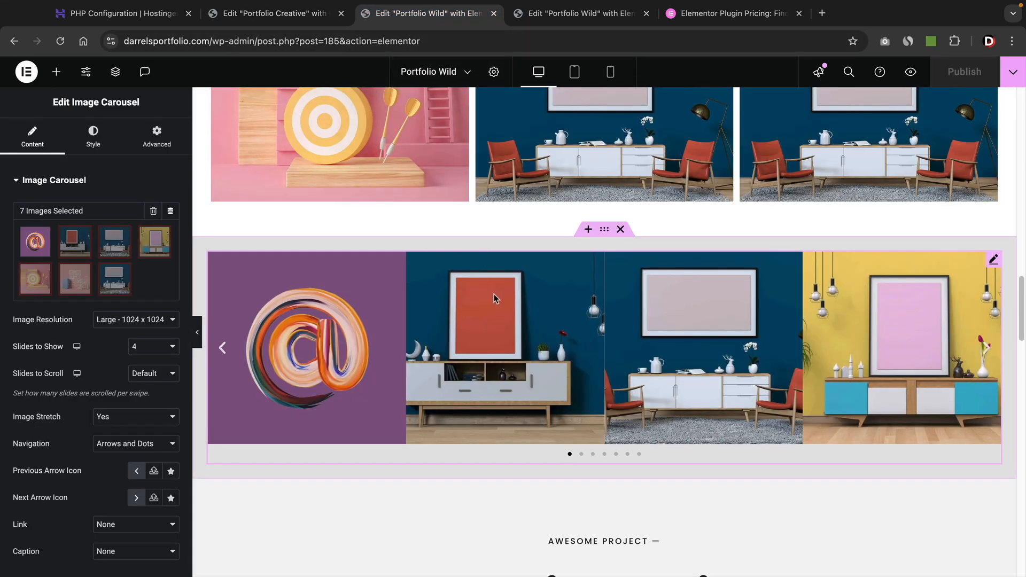
Advance the Portfolio Wild carousel ten slides, then move to the other Portfolio Wild editor tab.
{"action": "scroll", "coordinate": [970, 328], "scroll_direction": "down", "scroll_amount": 1}
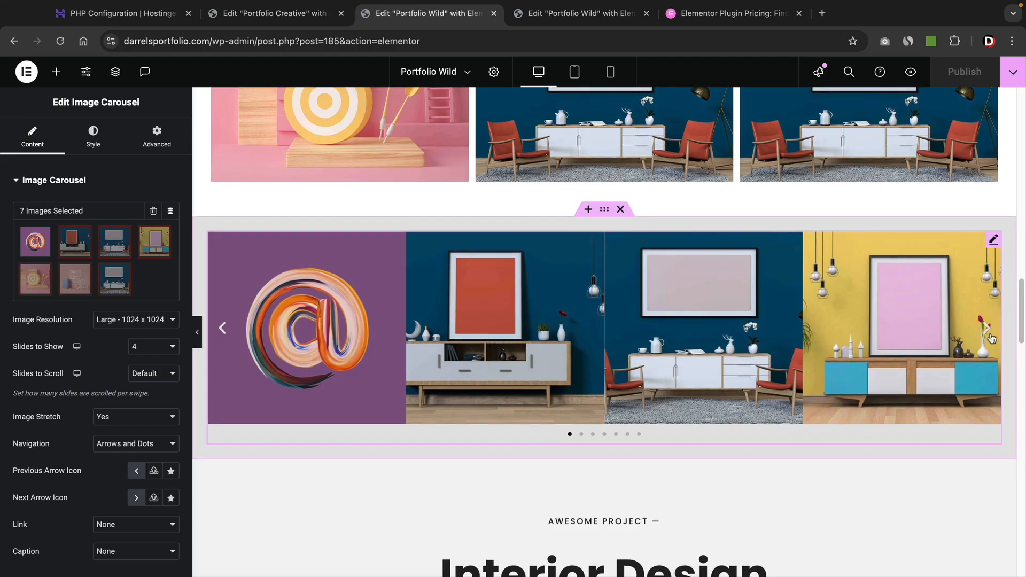
{"action": "left_click", "coordinate": [986, 328]}
{"action": "left_click", "coordinate": [985, 327]}
{"action": "left_click", "coordinate": [986, 327]}
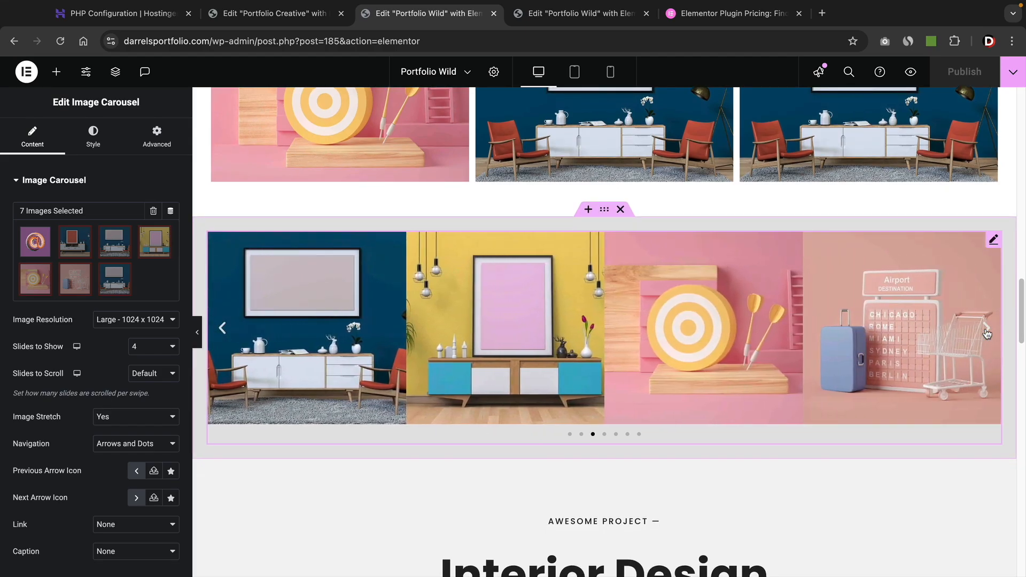
{"action": "left_click", "coordinate": [986, 328]}
{"action": "left_click", "coordinate": [986, 329]}
{"action": "left_click", "coordinate": [986, 328]}
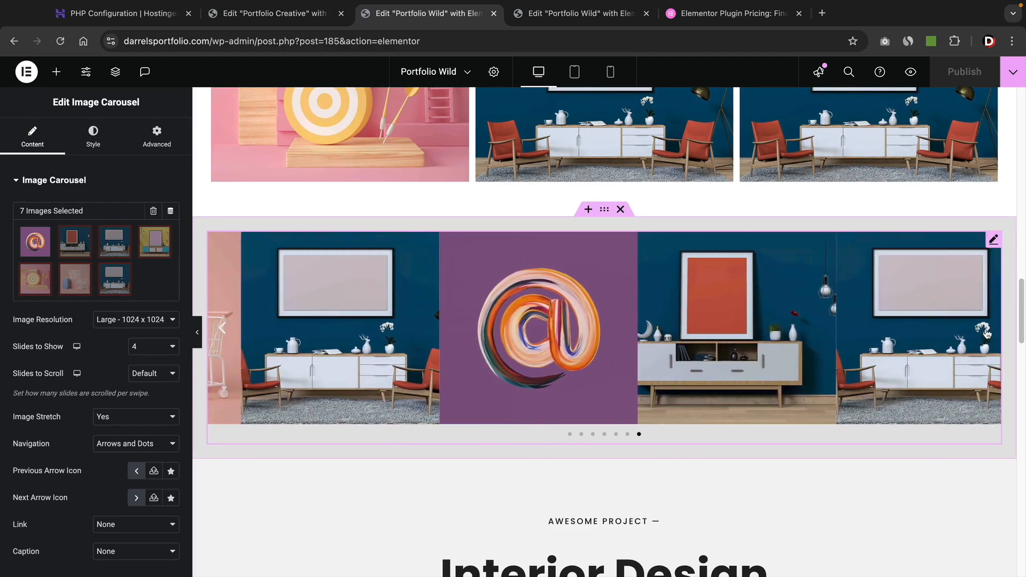
{"action": "left_click", "coordinate": [986, 328]}
{"action": "left_click", "coordinate": [986, 328]}
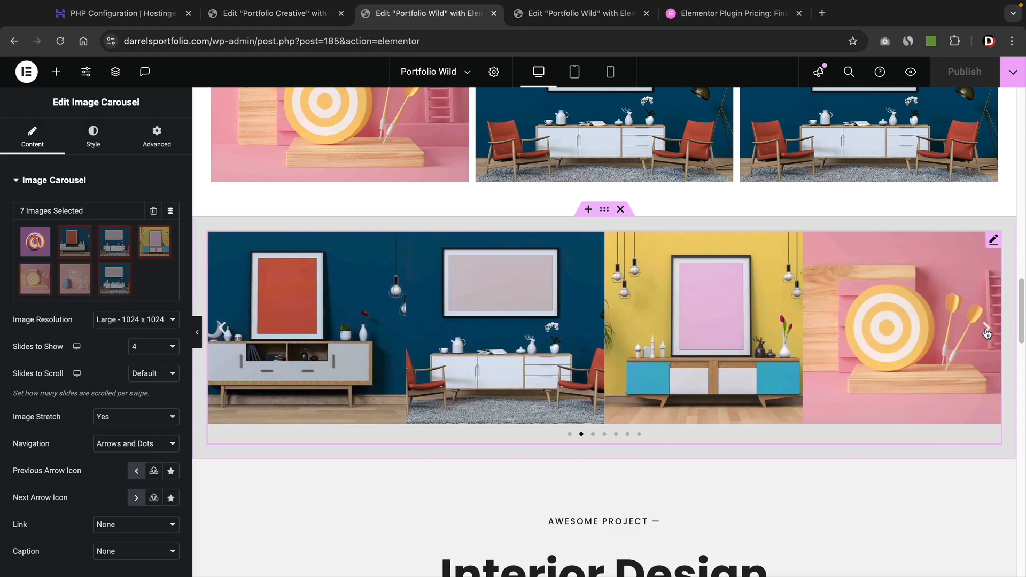
{"action": "left_click", "coordinate": [986, 329]}
{"action": "left_click", "coordinate": [985, 329]}
{"action": "key", "text": "ctrl+Tab"}
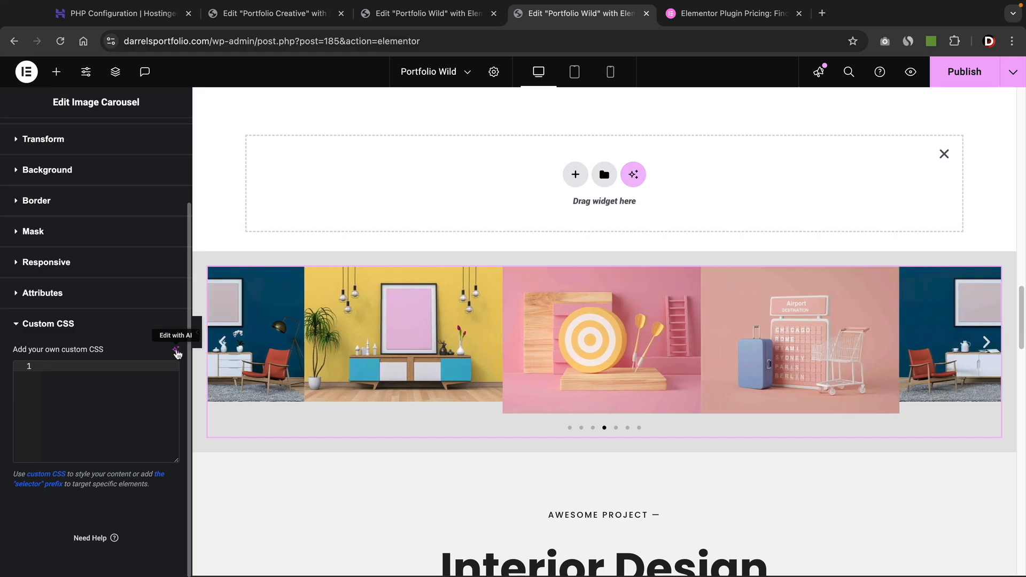
Generate AI custom CSS with the prompt 'force these images to be equal size'.
{"action": "left_click", "coordinate": [176, 350]}
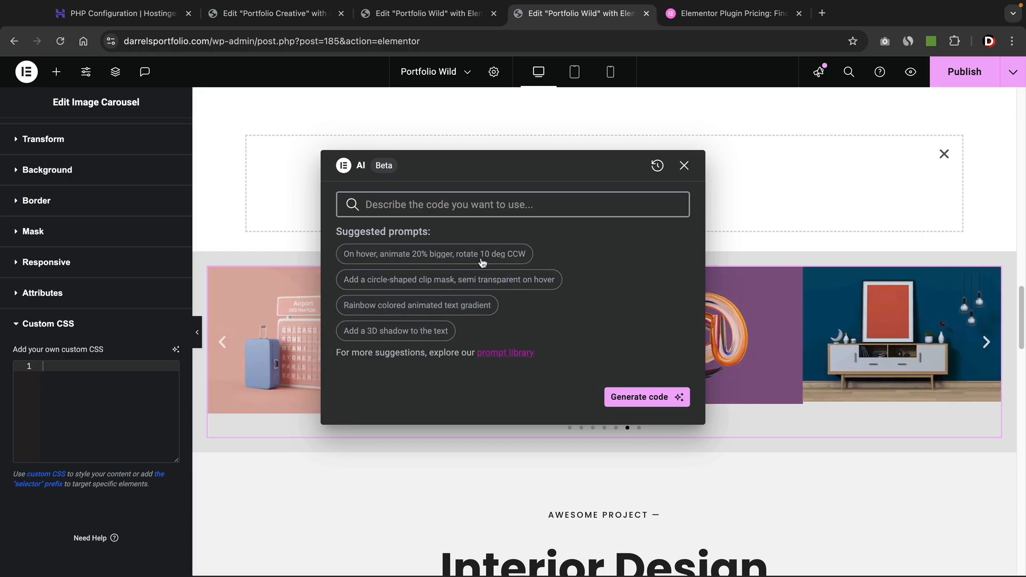
{"action": "left_click_drag", "start_coordinate": [547, 154], "coordinate": [316, 129]}
{"action": "left_click", "coordinate": [309, 163]}
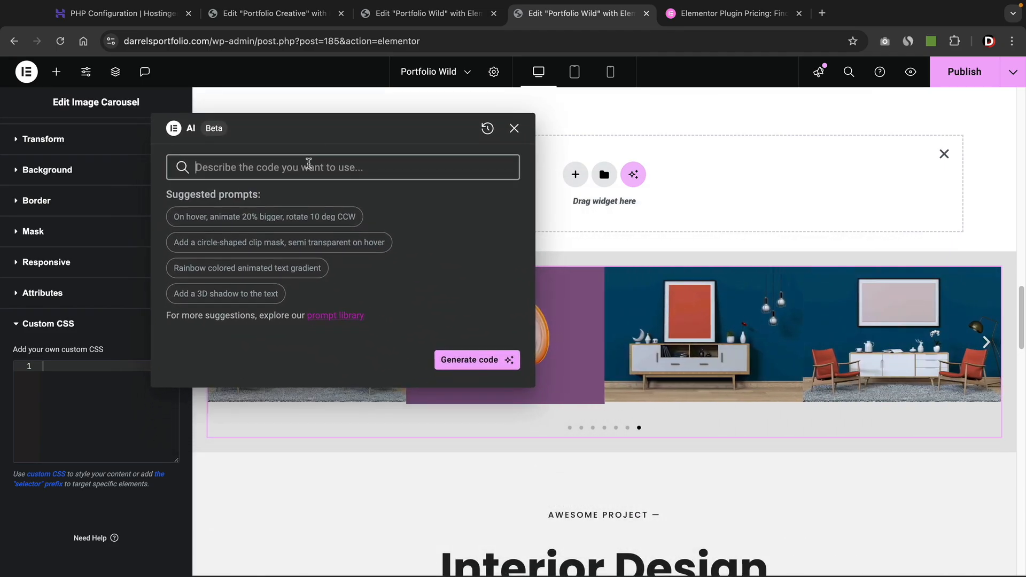
{"action": "type", "text": "force the"}
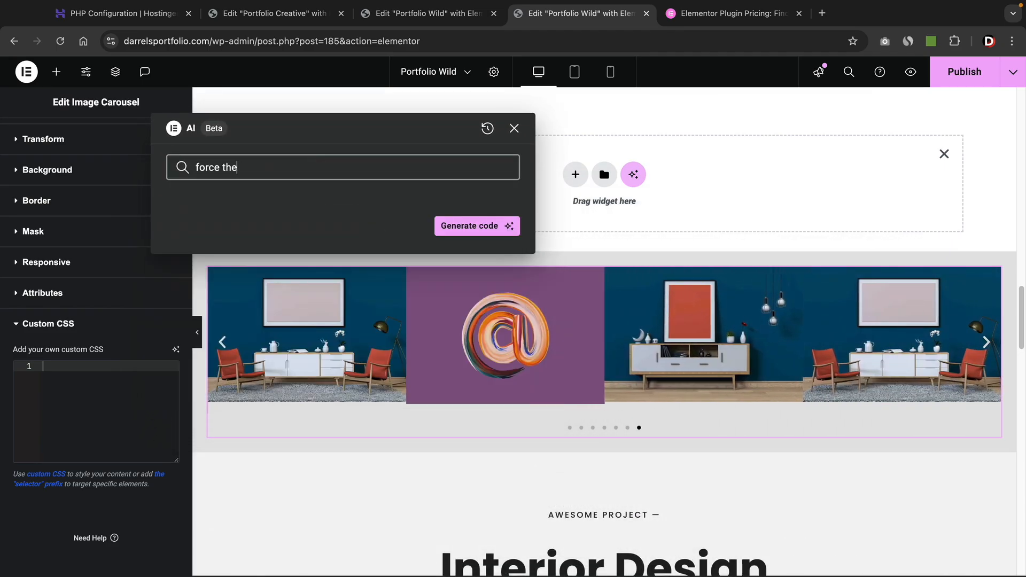
{"action": "type", "text": "se images to be eq"}
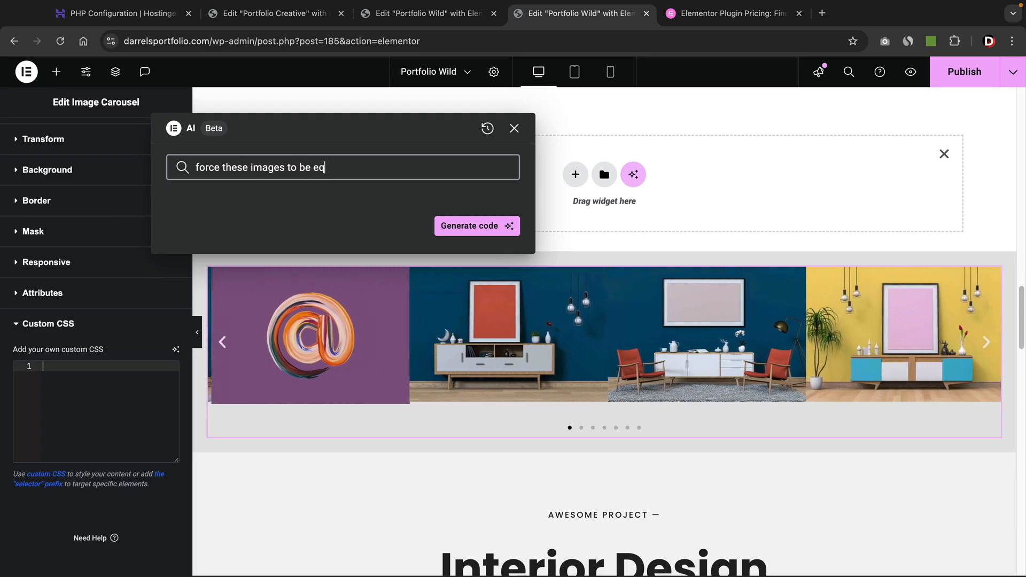
{"action": "type", "text": "ual size"}
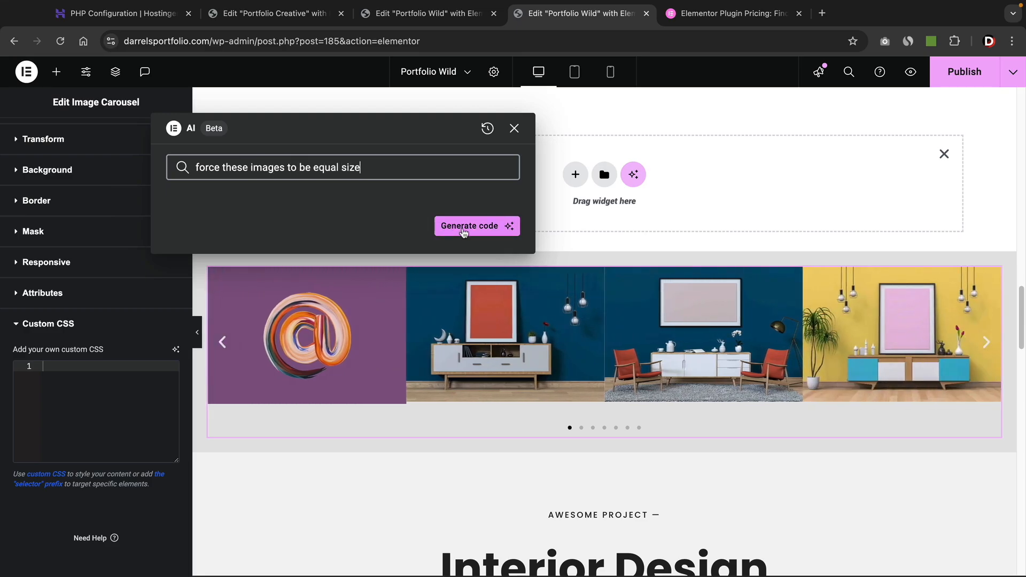
{"action": "left_click", "coordinate": [464, 231]}
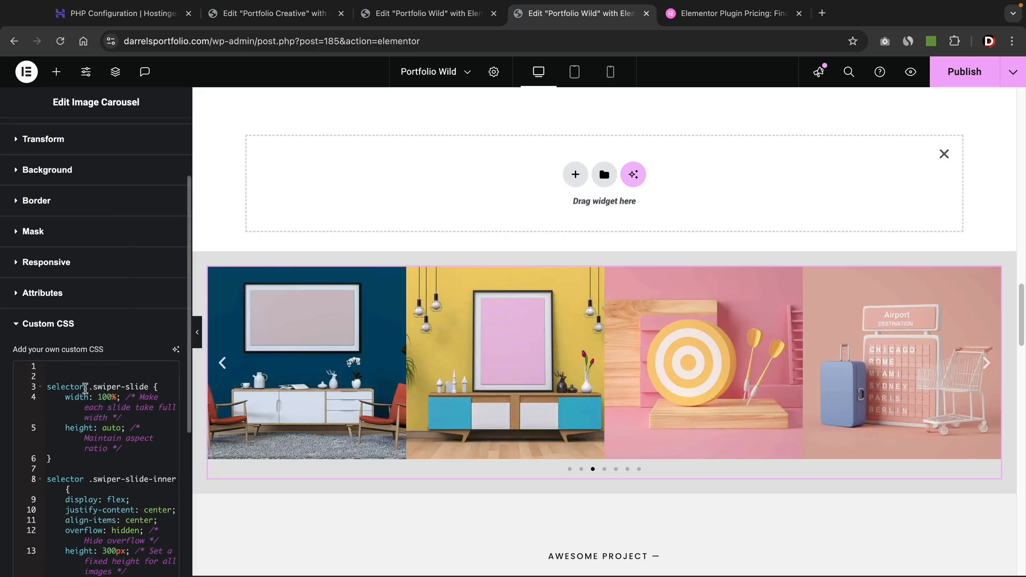
Advance the carousel three slides to confirm the images now display at equal size.
{"action": "scroll", "coordinate": [85, 387], "scroll_direction": "down", "scroll_amount": 2}
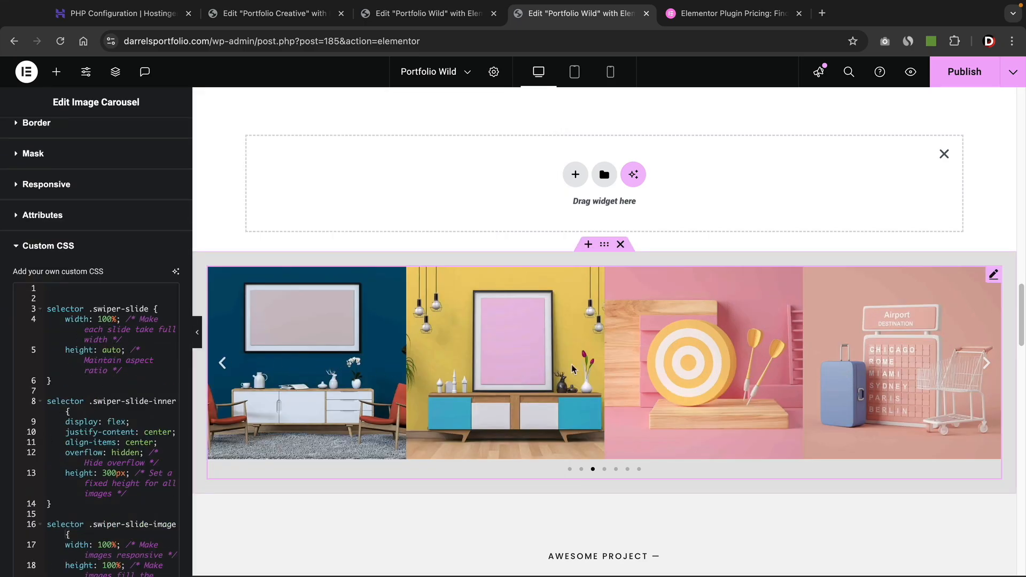
{"action": "left_click", "coordinate": [986, 368]}
{"action": "left_click", "coordinate": [986, 368]}
{"action": "left_click", "coordinate": [987, 368]}
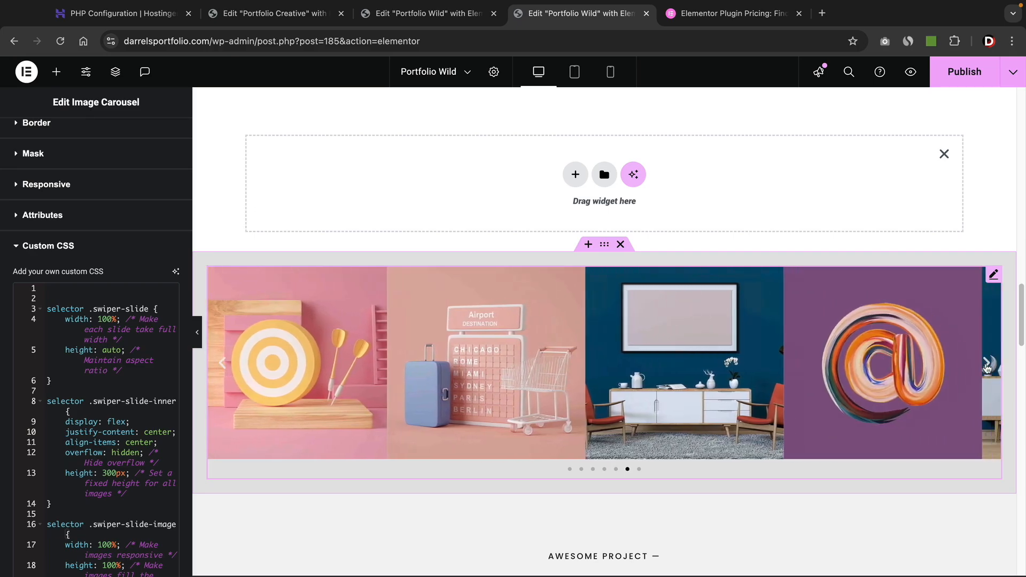
{"action": "left_click", "coordinate": [176, 272]}
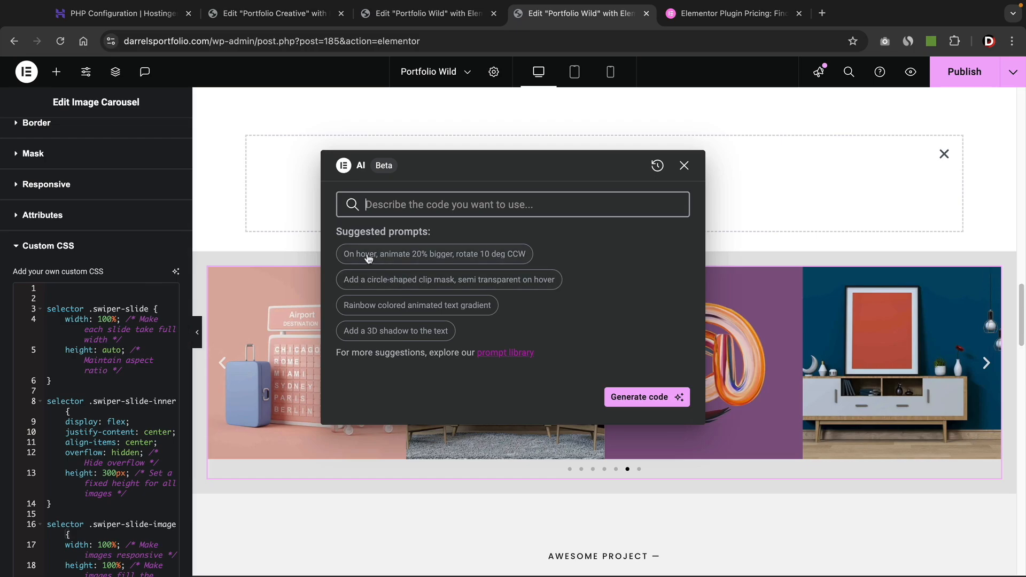
Generate and insert the AI hover grow-and-rotate CSS snippet.
{"action": "left_click", "coordinate": [473, 258]}
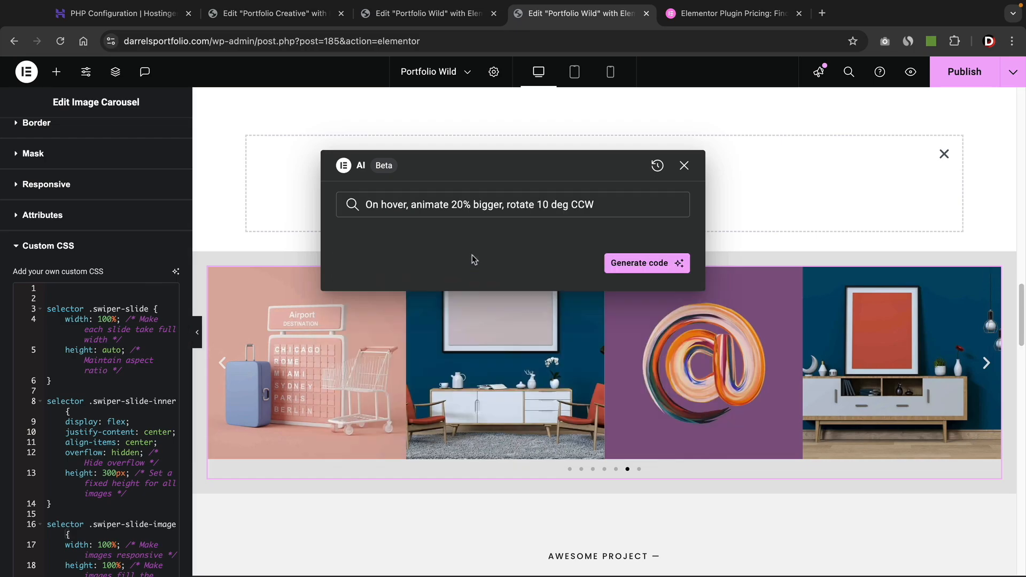
{"action": "left_click", "coordinate": [671, 261]}
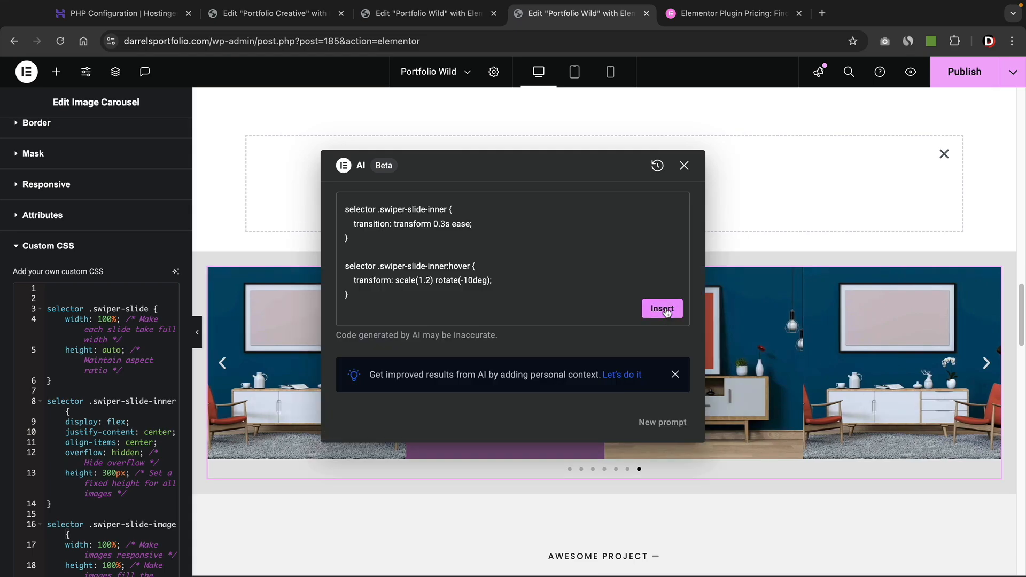
{"action": "left_click", "coordinate": [662, 309]}
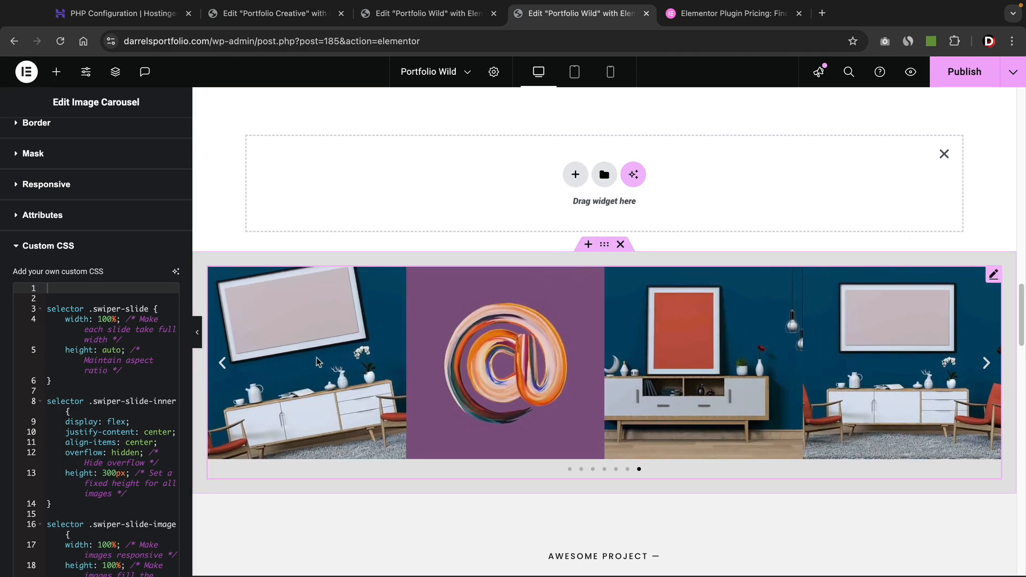
Generate and insert the AI rainbow animated text gradient CSS snippet.
{"action": "left_click", "coordinate": [176, 272]}
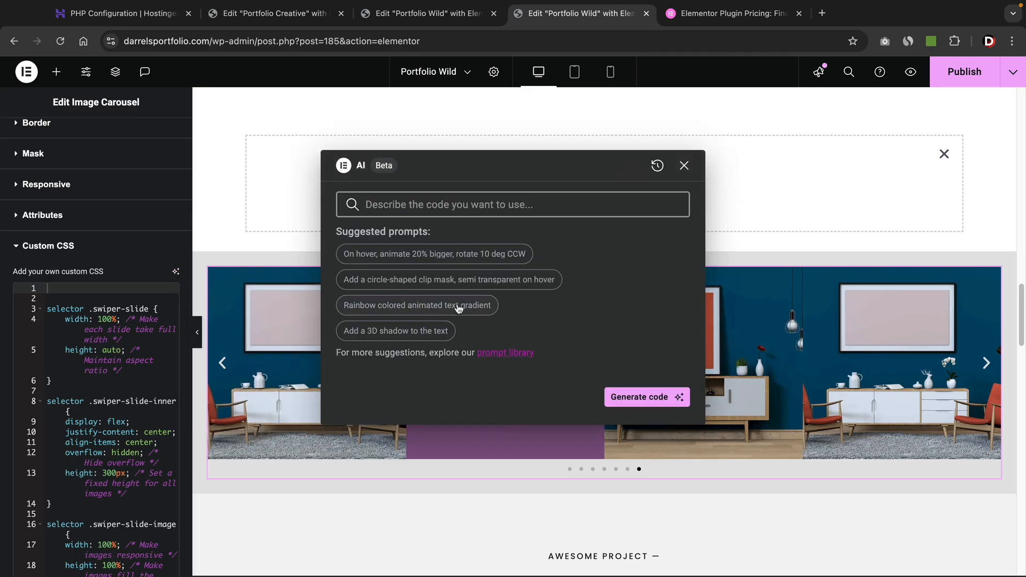
{"action": "left_click", "coordinate": [458, 306]}
{"action": "left_click", "coordinate": [630, 265]}
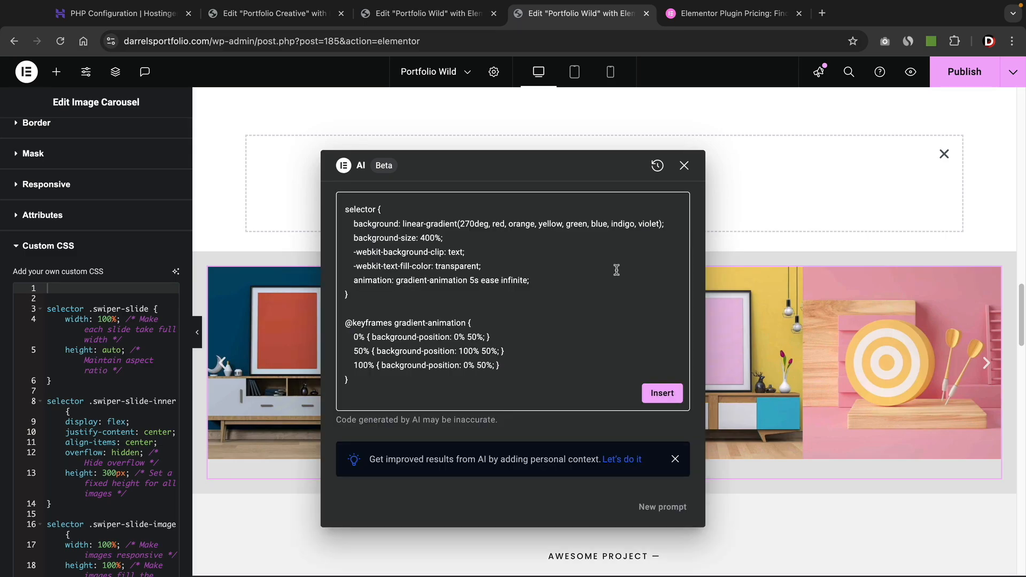
{"action": "left_click", "coordinate": [661, 392]}
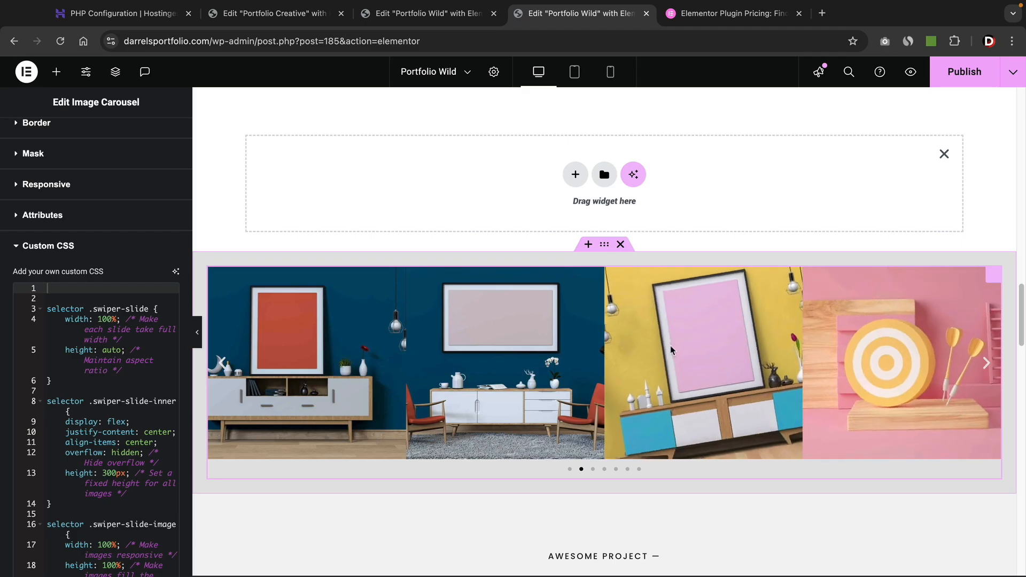
{"action": "scroll", "coordinate": [490, 337], "scroll_direction": "up", "scroll_amount": 3}
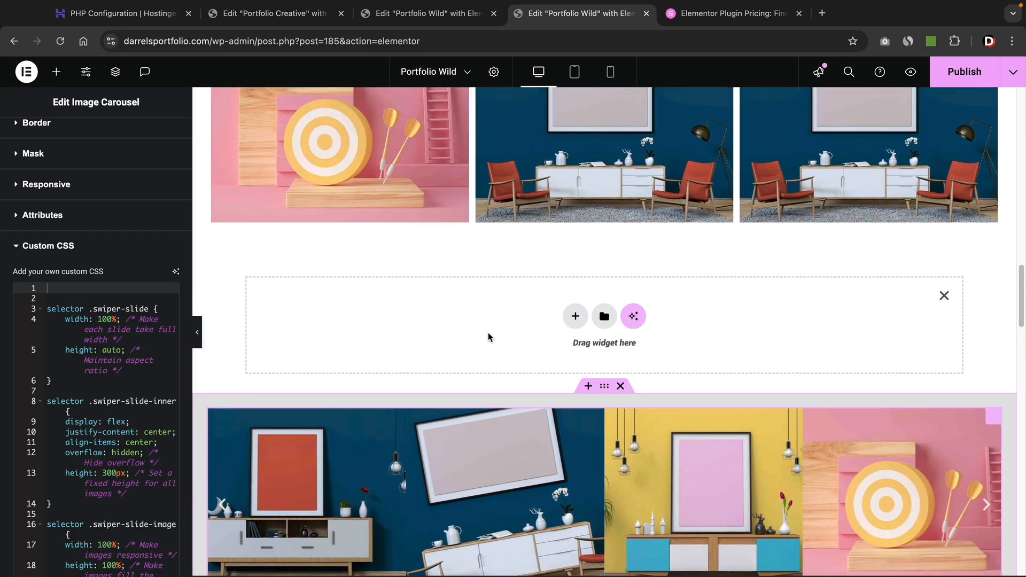
{"action": "scroll", "coordinate": [489, 337], "scroll_direction": "down", "scroll_amount": 1}
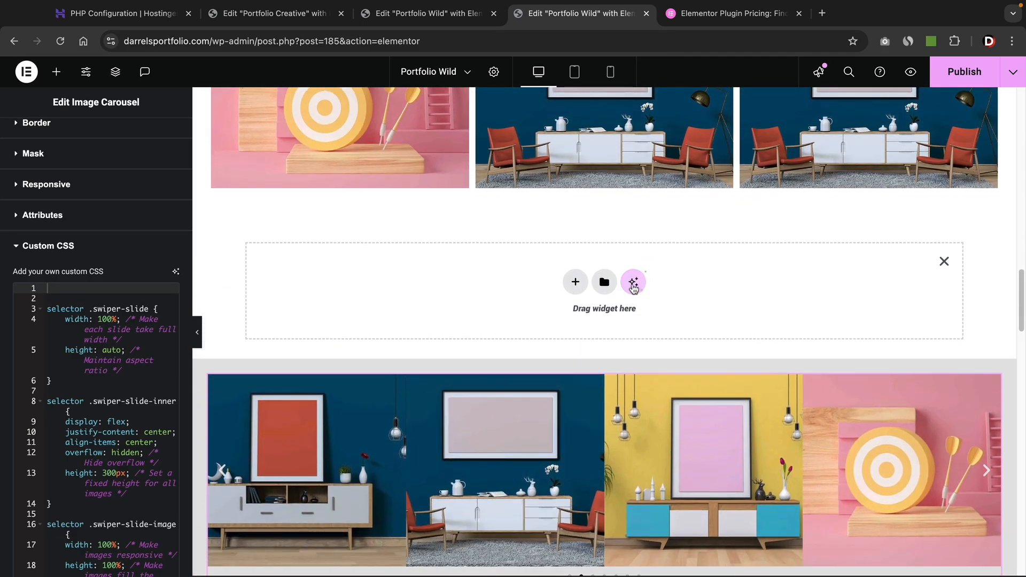
Use an AI prompt to insert a three-column 'Discover Our Creative Endeavors' projects layout into the empty section.
{"action": "left_click", "coordinate": [633, 284]}
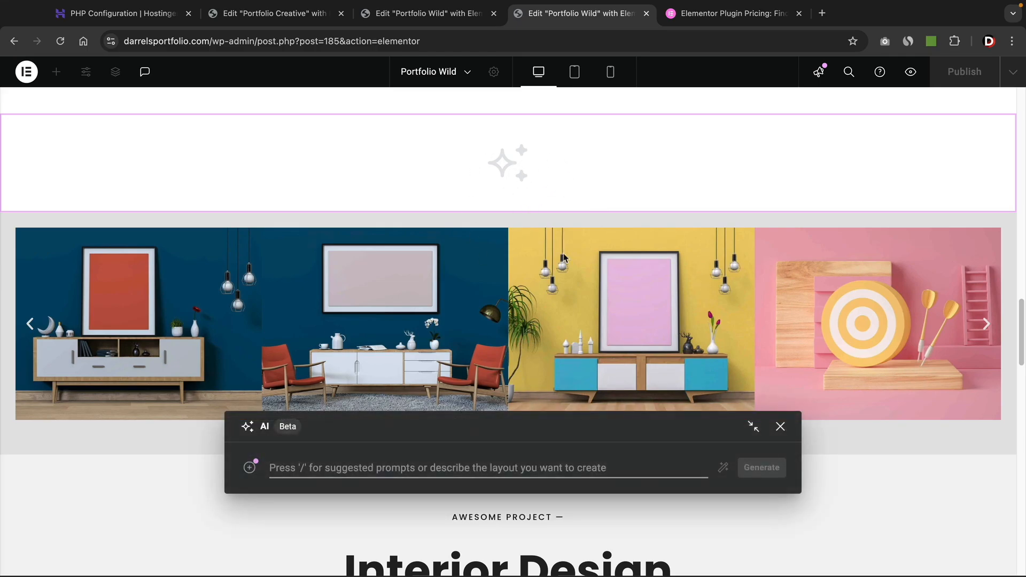
{"action": "left_click_drag", "start_coordinate": [395, 437], "coordinate": [408, 241]}
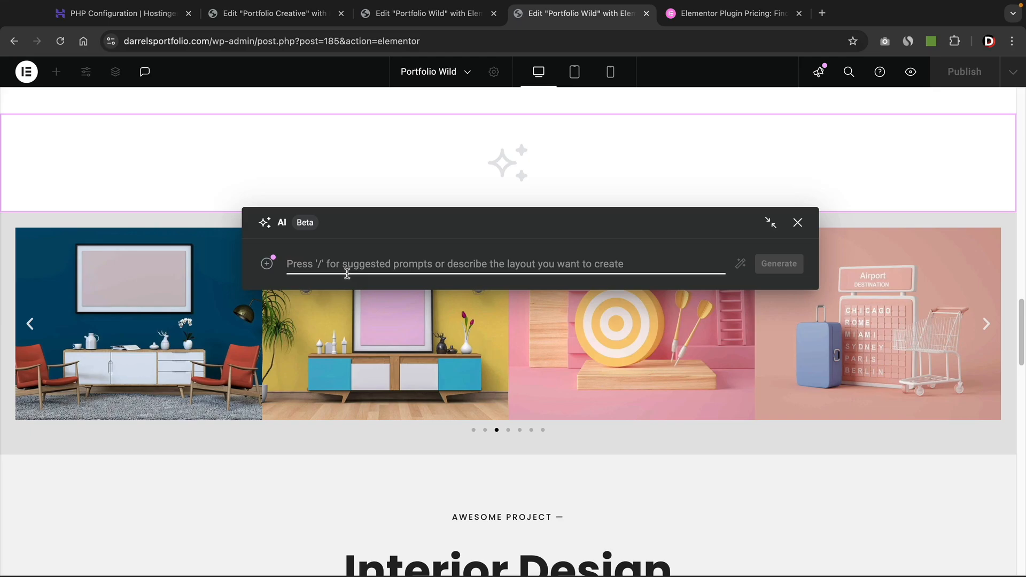
{"action": "left_click", "coordinate": [352, 264]}
{"action": "type", "text": "create me a project section for"}
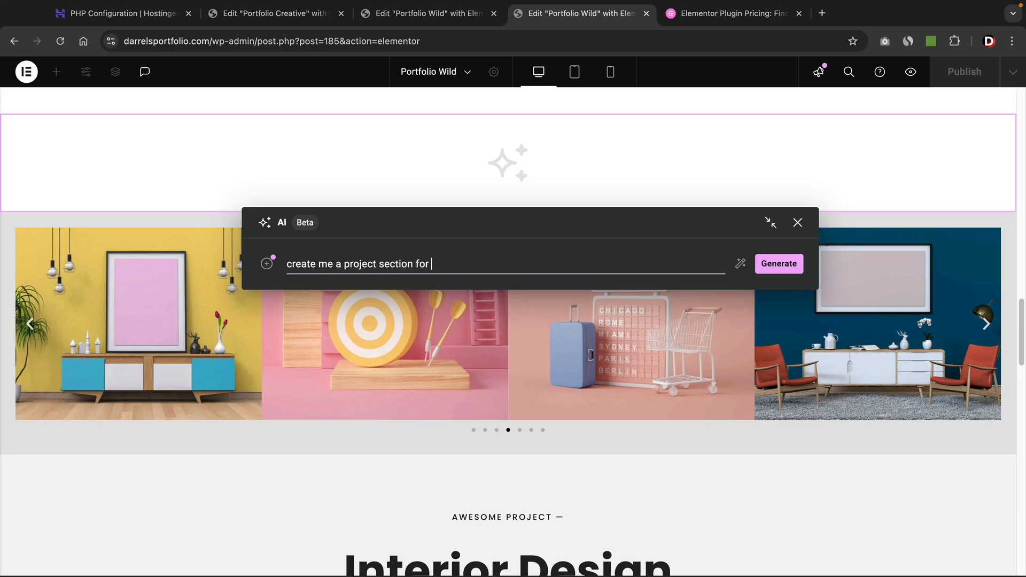
{"action": "type", "text": " my portfolio. Use 3 co"}
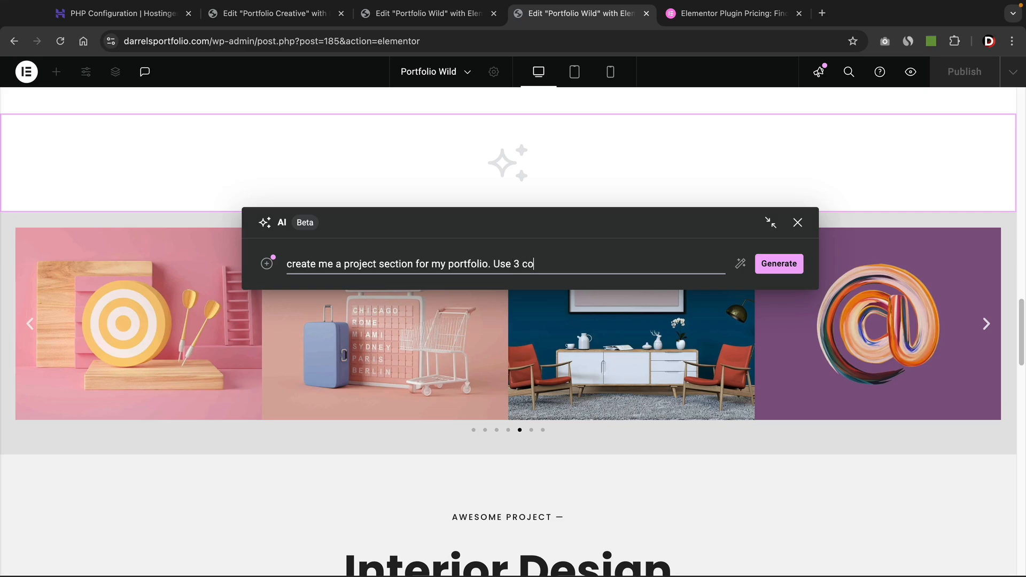
{"action": "type", "text": "lumns and add a gradient overlay"}
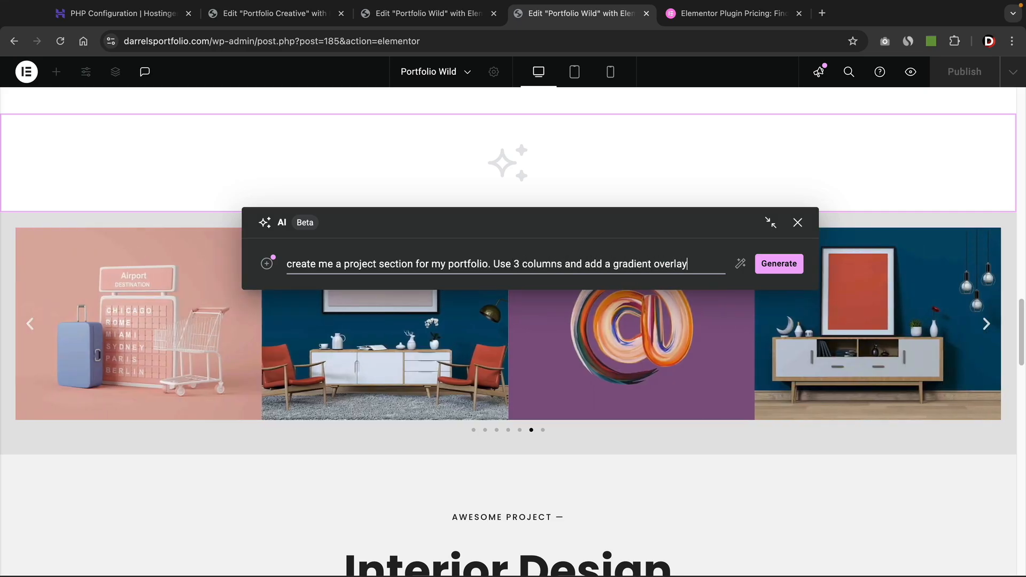
{"action": "left_click", "coordinate": [761, 270]}
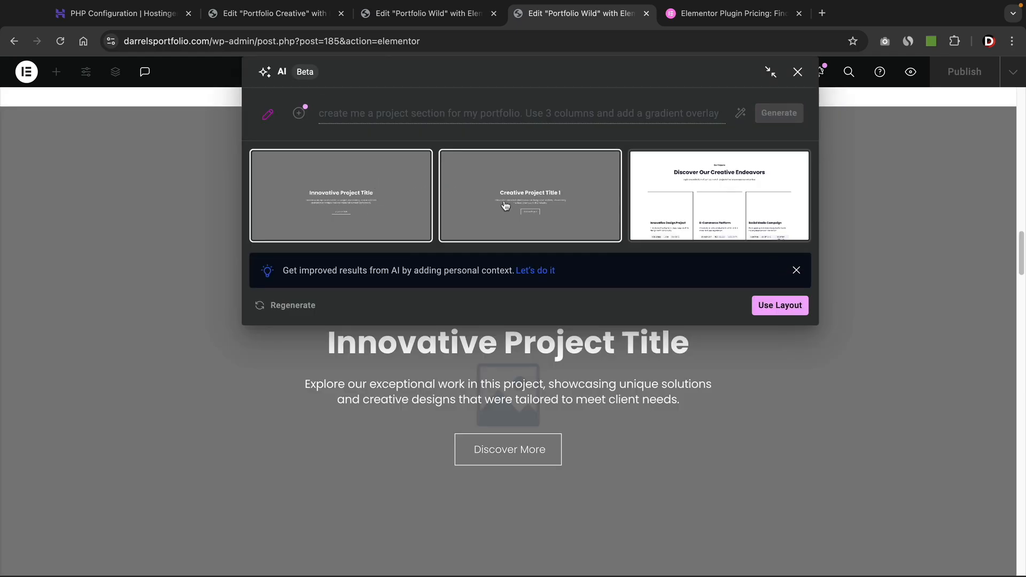
{"action": "left_click", "coordinate": [711, 207]}
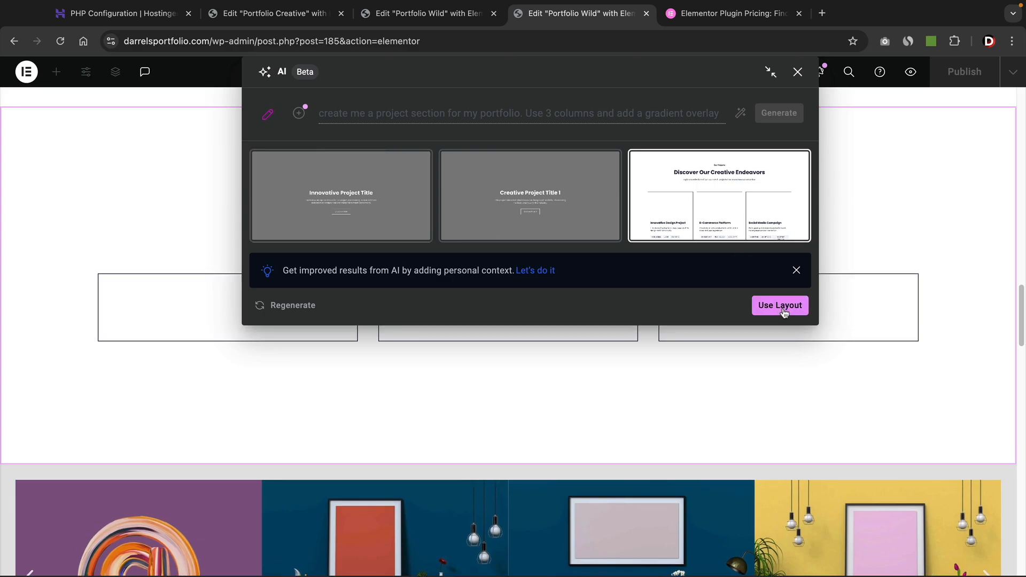
{"action": "left_click", "coordinate": [780, 306]}
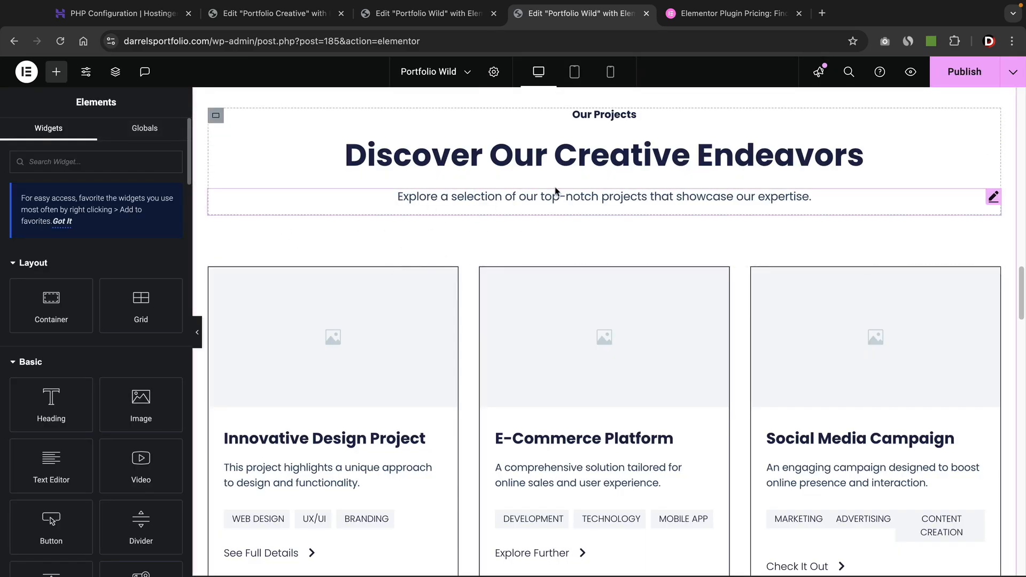
{"action": "scroll", "coordinate": [485, 276], "scroll_direction": "down", "scroll_amount": 2}
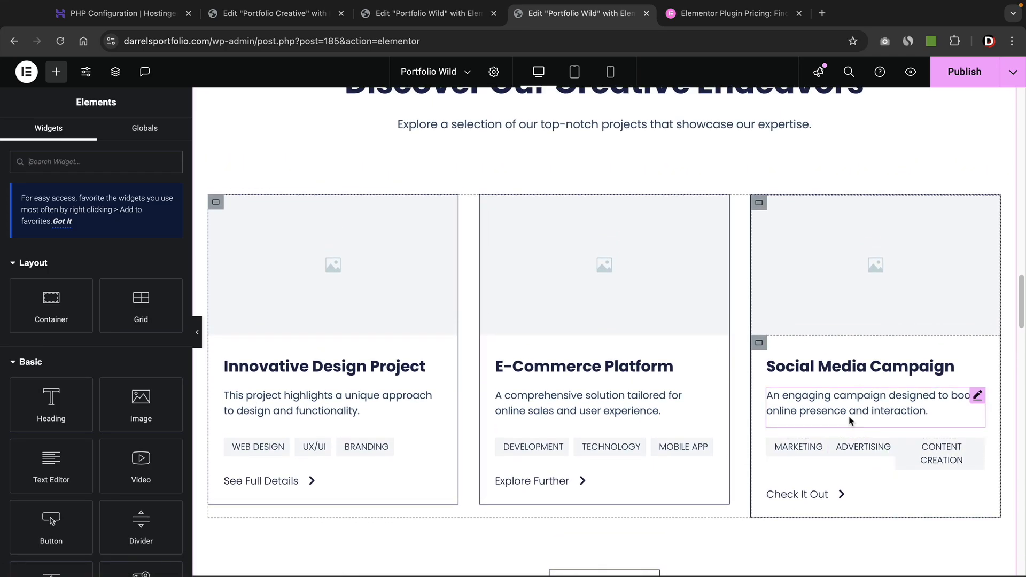
{"action": "scroll", "coordinate": [851, 421], "scroll_direction": "up", "scroll_amount": 1}
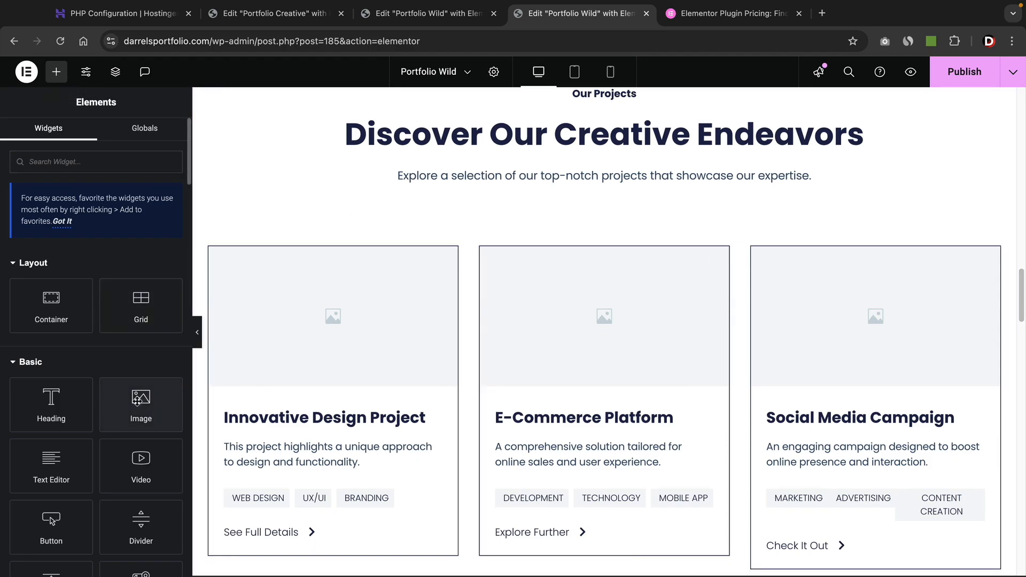
{"action": "scroll", "coordinate": [137, 400], "scroll_direction": "down", "scroll_amount": 8}
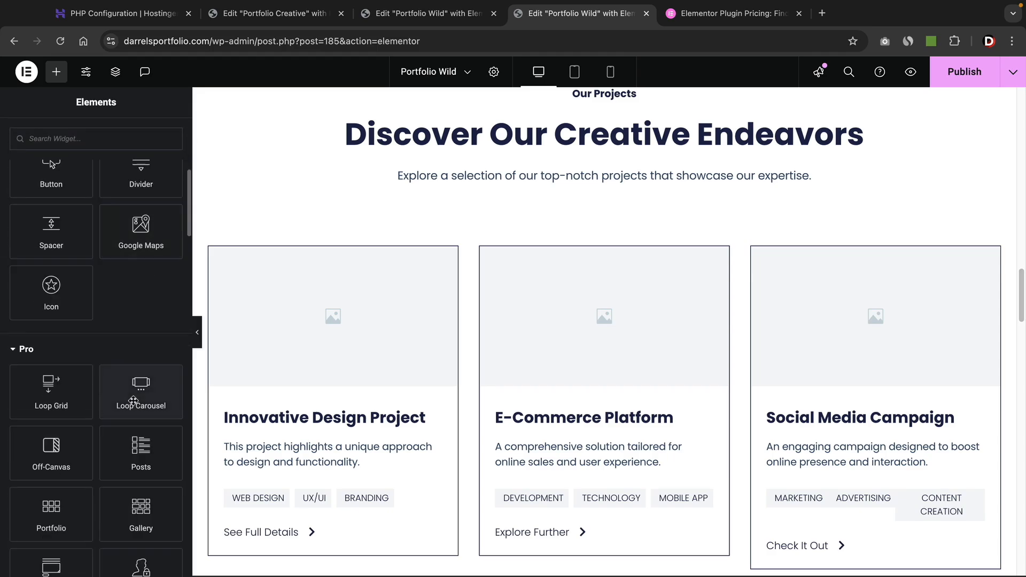
{"action": "scroll", "coordinate": [338, 409], "scroll_direction": "down", "scroll_amount": 8}
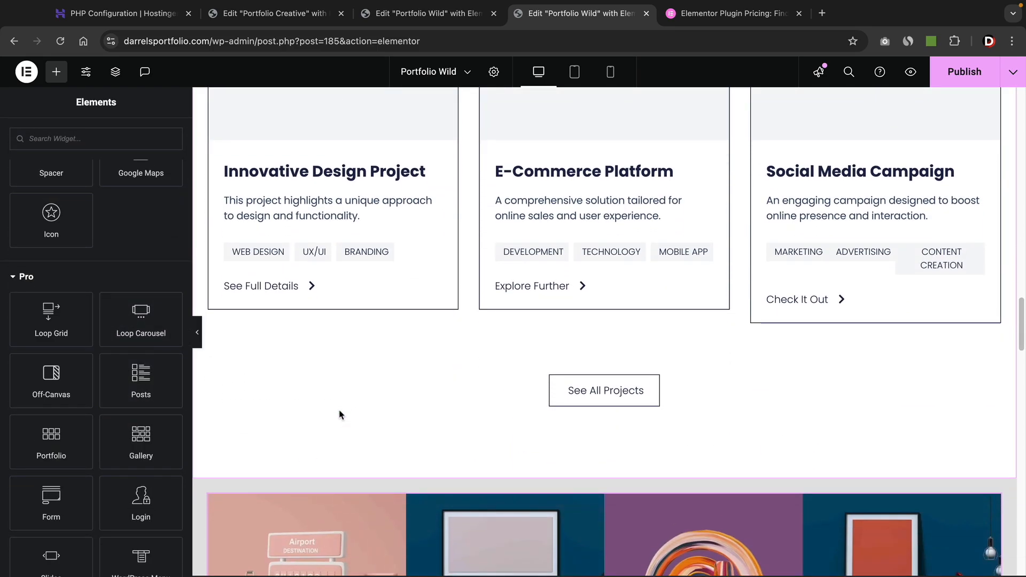
{"action": "scroll", "coordinate": [339, 409], "scroll_direction": "down", "scroll_amount": 5}
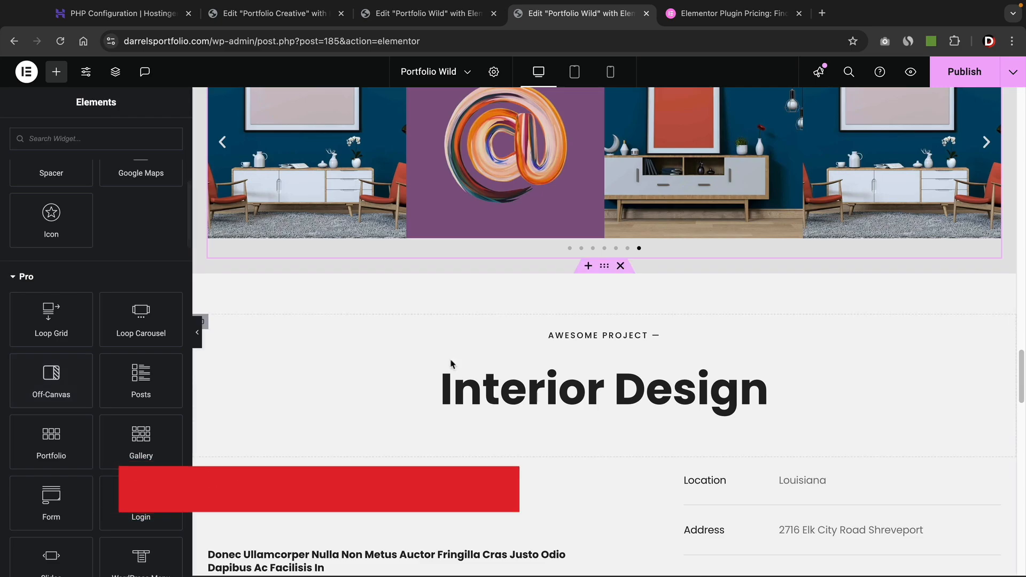
Add a new single-column Flexbox section below the image carousel.
{"action": "left_click", "coordinate": [587, 266]}
{"action": "left_click", "coordinate": [572, 332]}
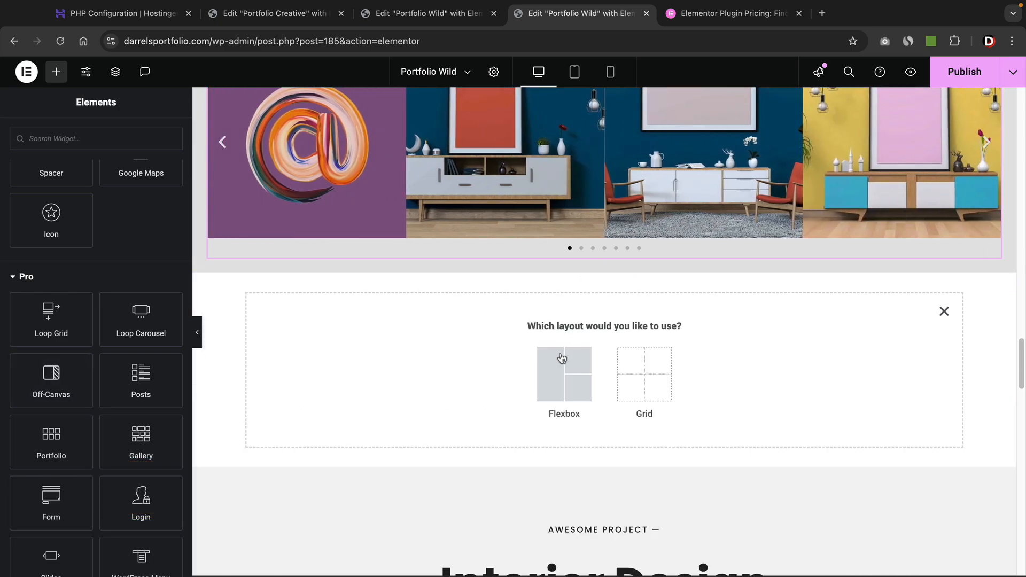
{"action": "left_click", "coordinate": [561, 363]}
{"action": "left_click", "coordinate": [498, 369]}
{"action": "scroll", "coordinate": [125, 348], "scroll_direction": "down", "scroll_amount": 2}
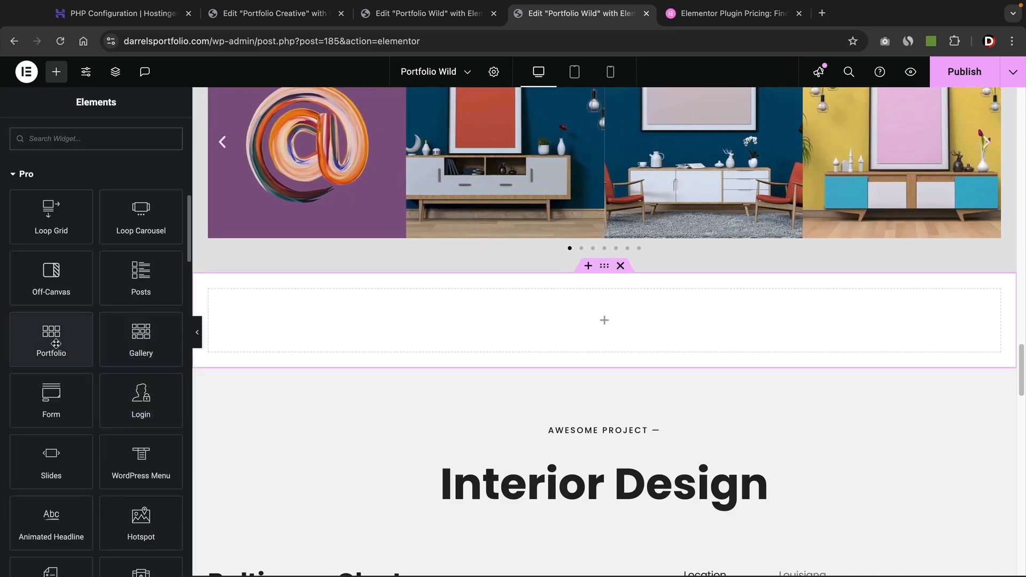
Place a Portfolio widget in the section, showing six projects in 3 columns.
{"action": "left_click_drag", "start_coordinate": [48, 343], "coordinate": [374, 323]}
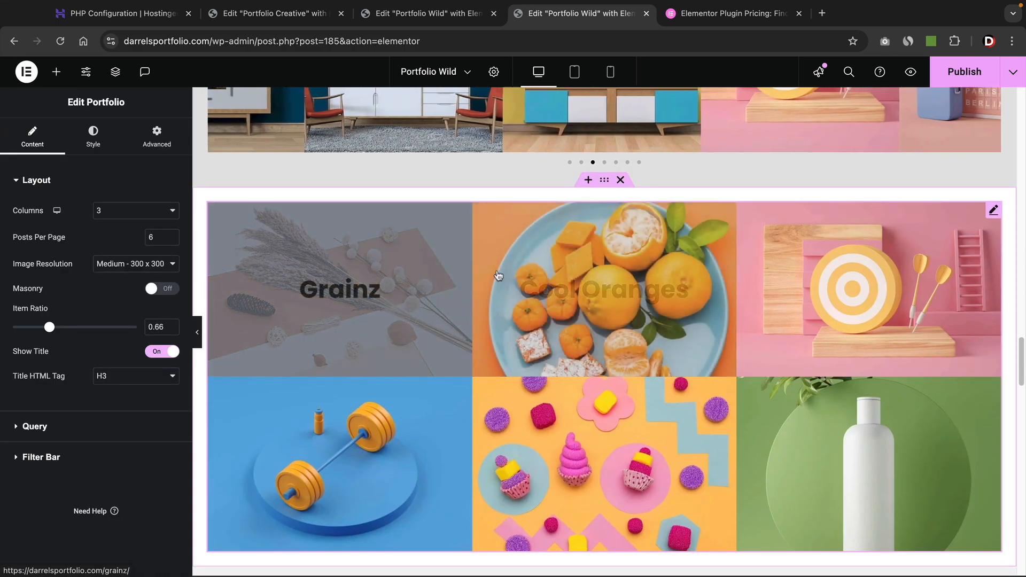
{"action": "scroll", "coordinate": [526, 297], "scroll_direction": "down", "scroll_amount": 1}
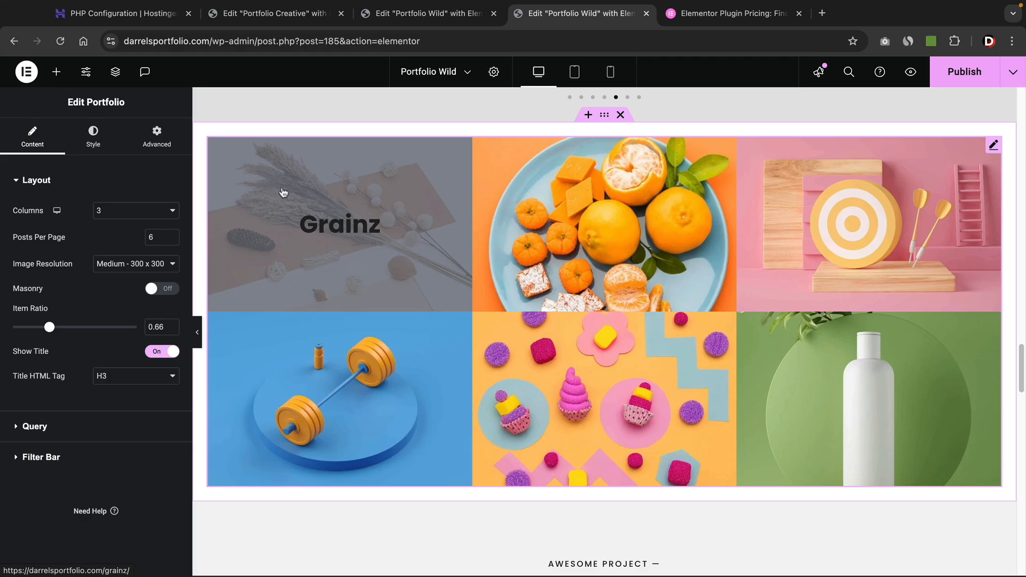
{"action": "left_click", "coordinate": [56, 72]}
{"action": "scroll", "coordinate": [101, 320], "scroll_direction": "down", "scroll_amount": 8}
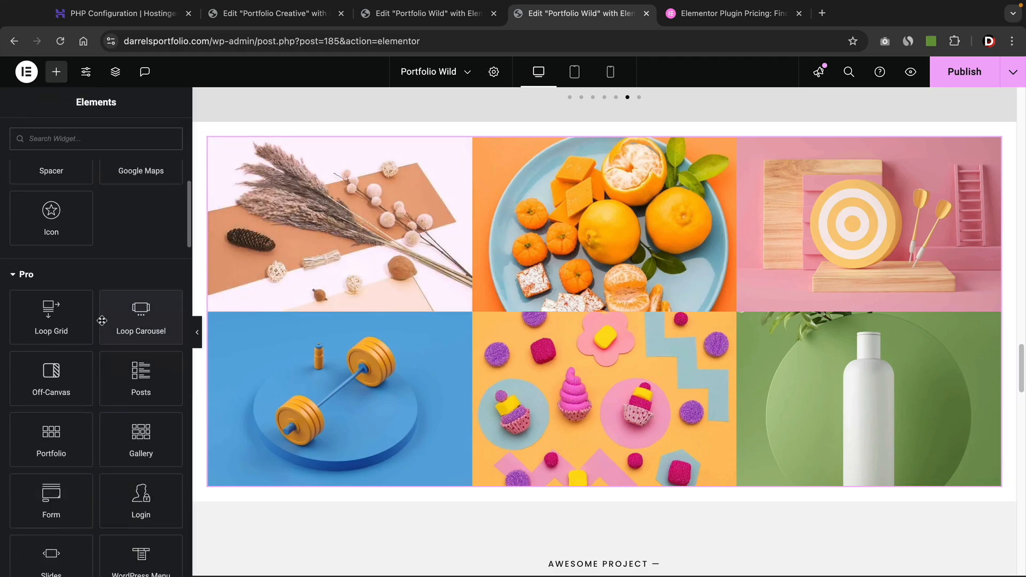
{"action": "scroll", "coordinate": [101, 320], "scroll_direction": "down", "scroll_amount": 2}
Add a four-column Gallery widget filled with 12 media-library images at the top of the section.
{"action": "left_click_drag", "start_coordinate": [129, 354], "coordinate": [431, 145]}
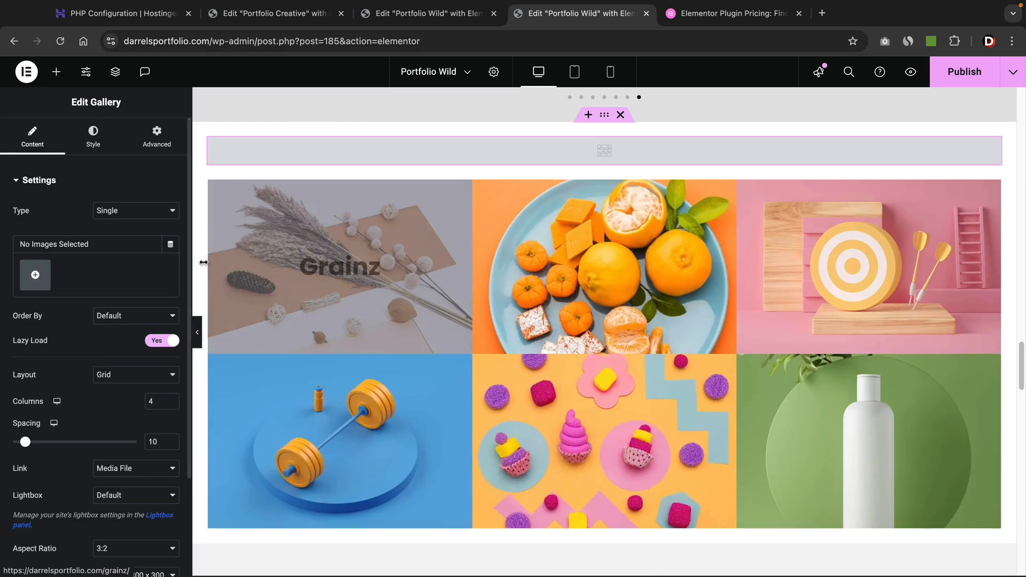
{"action": "left_click", "coordinate": [35, 275]}
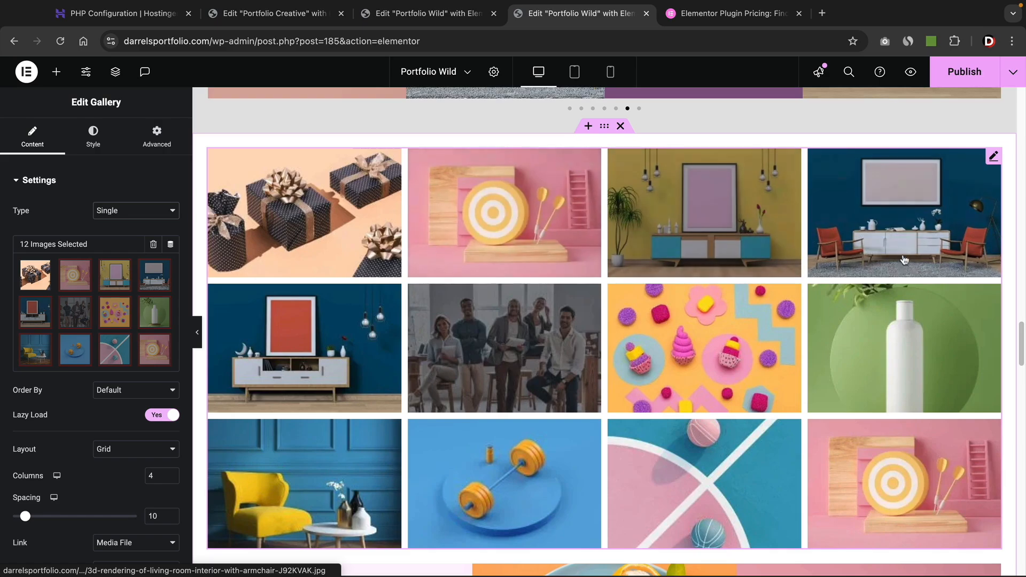
{"action": "scroll", "coordinate": [80, 339], "scroll_direction": "down", "scroll_amount": 2}
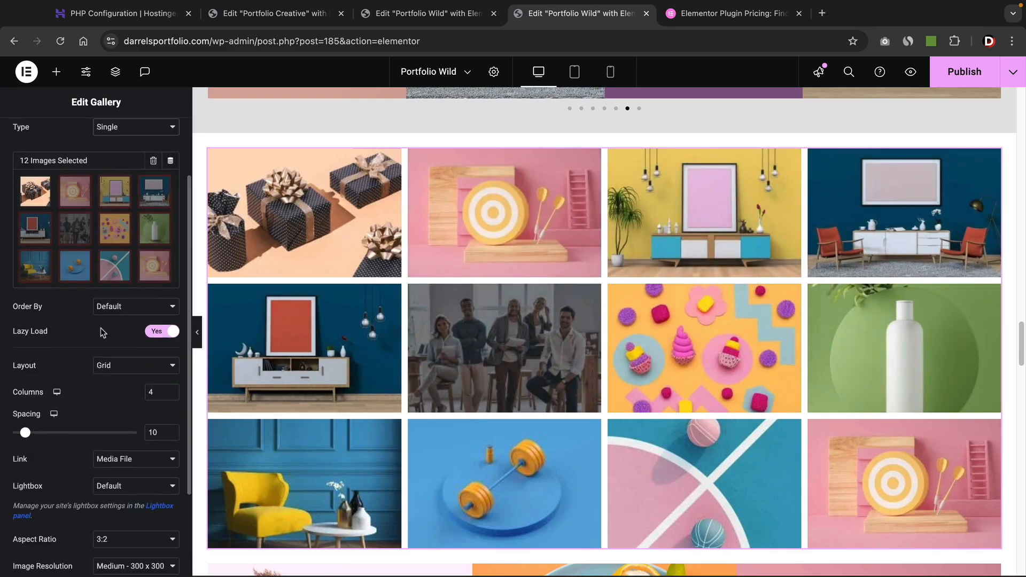
{"action": "scroll", "coordinate": [64, 411], "scroll_direction": "down", "scroll_amount": 2}
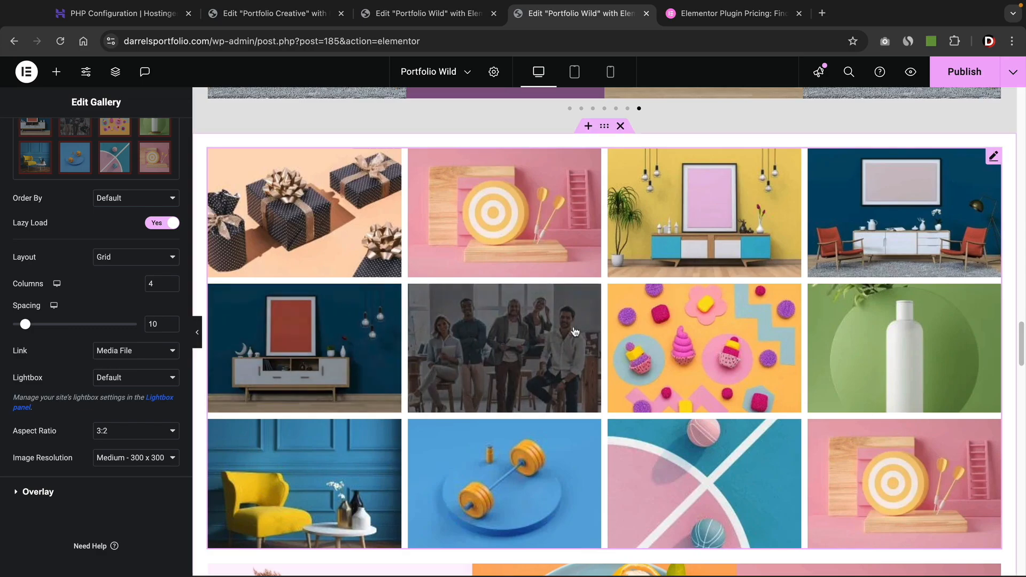
{"action": "scroll", "coordinate": [110, 302], "scroll_direction": "up", "scroll_amount": 4}
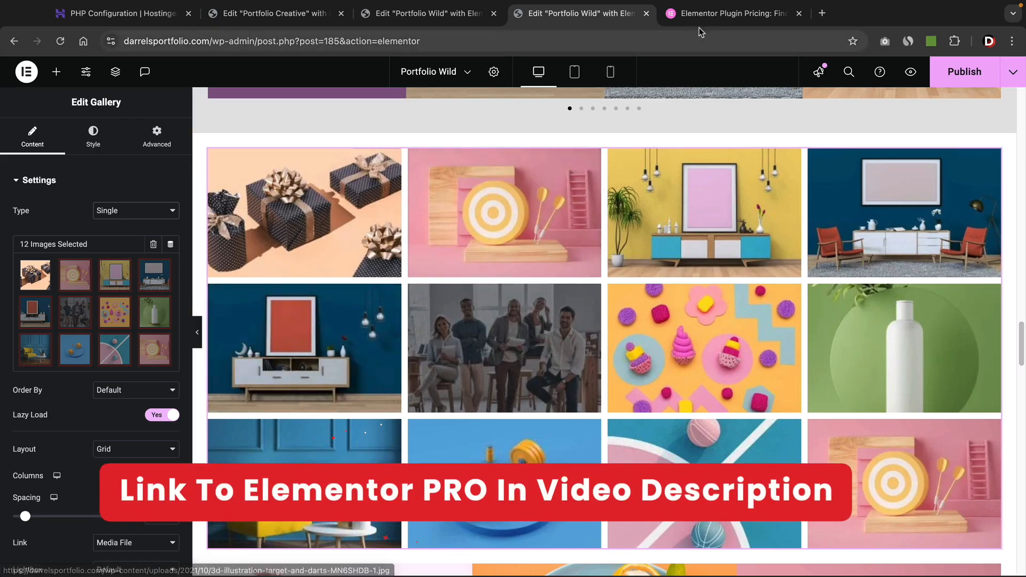
{"action": "left_click", "coordinate": [709, 19]}
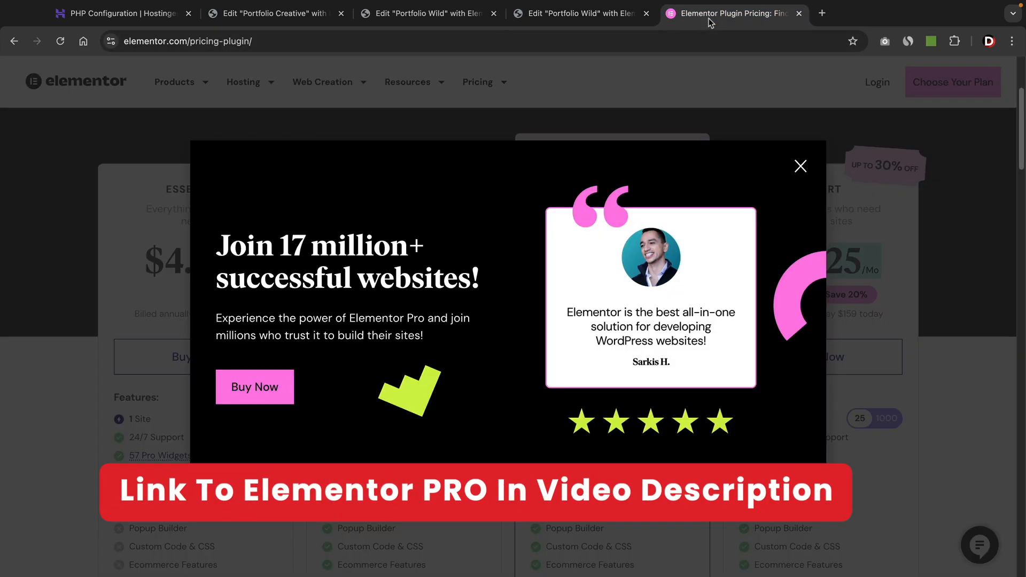
Review the four annual plans, from Essential at $4.92/Mo to Expert at $13.25/Mo.
{"action": "left_click", "coordinate": [800, 166]}
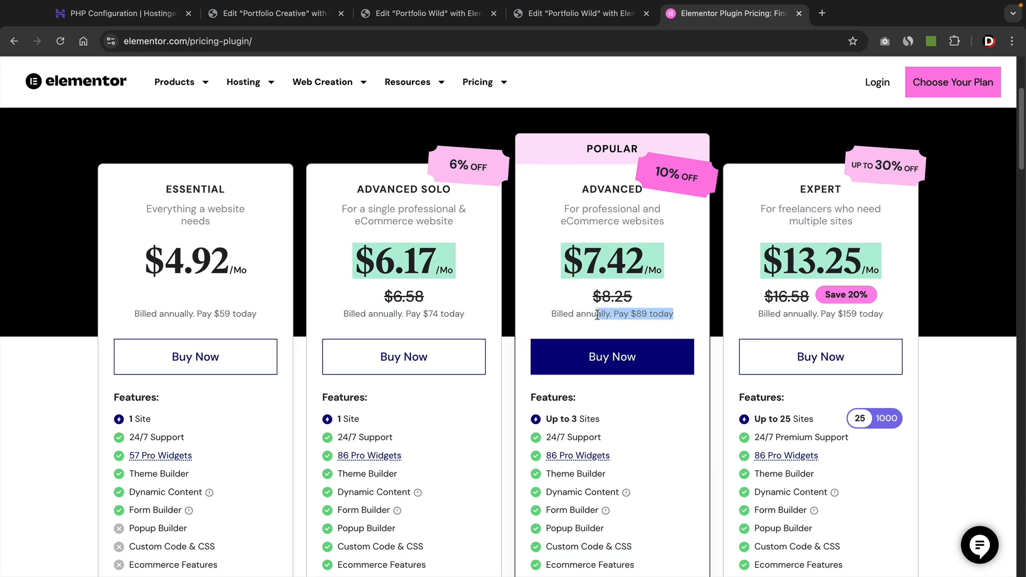
{"action": "left_click", "coordinate": [634, 188]}
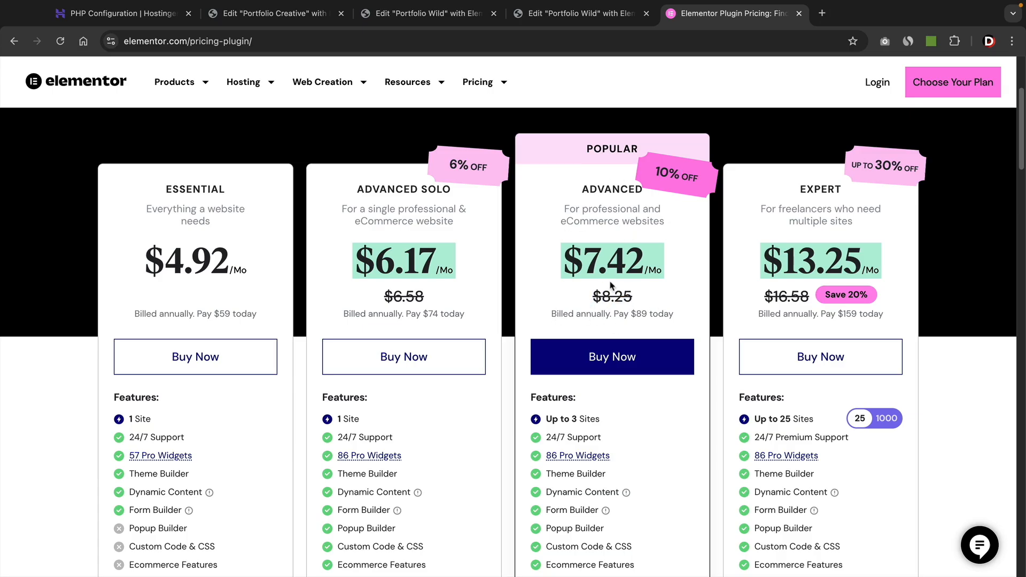
{"action": "scroll", "coordinate": [586, 315], "scroll_direction": "down", "scroll_amount": 4}
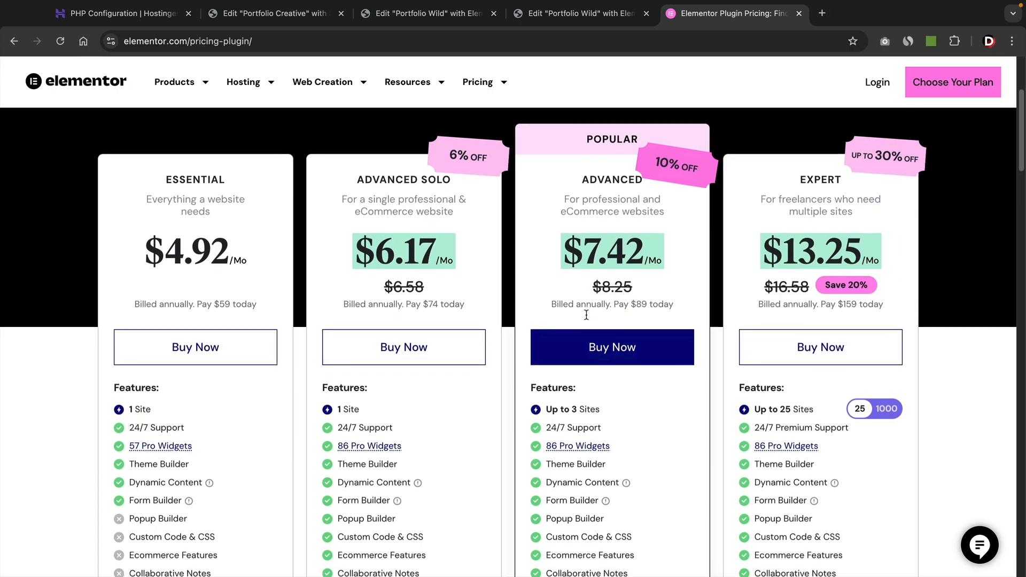
{"action": "left_click_drag", "start_coordinate": [599, 321], "coordinate": [586, 321]}
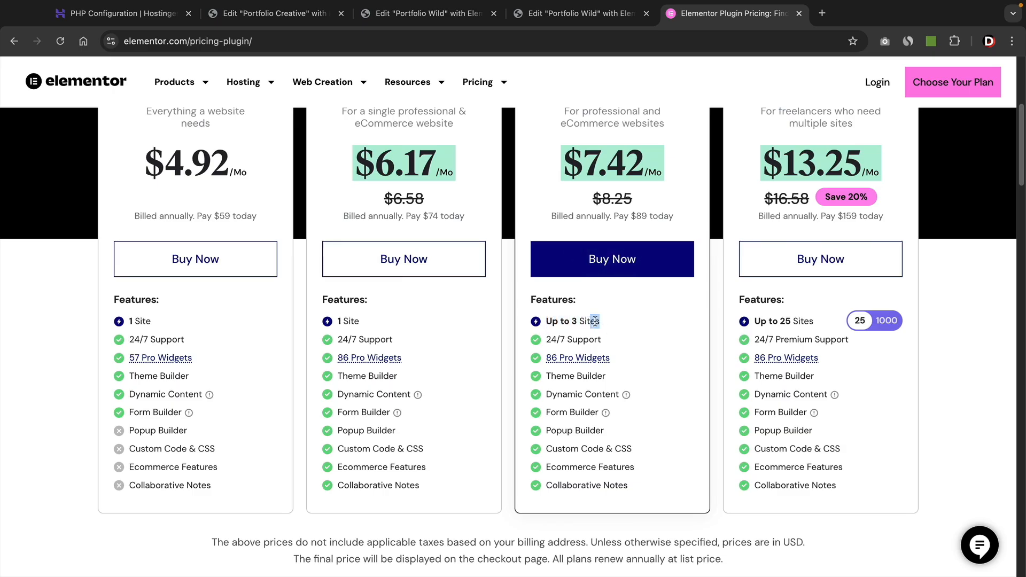
{"action": "scroll", "coordinate": [614, 323], "scroll_direction": "up", "scroll_amount": 4}
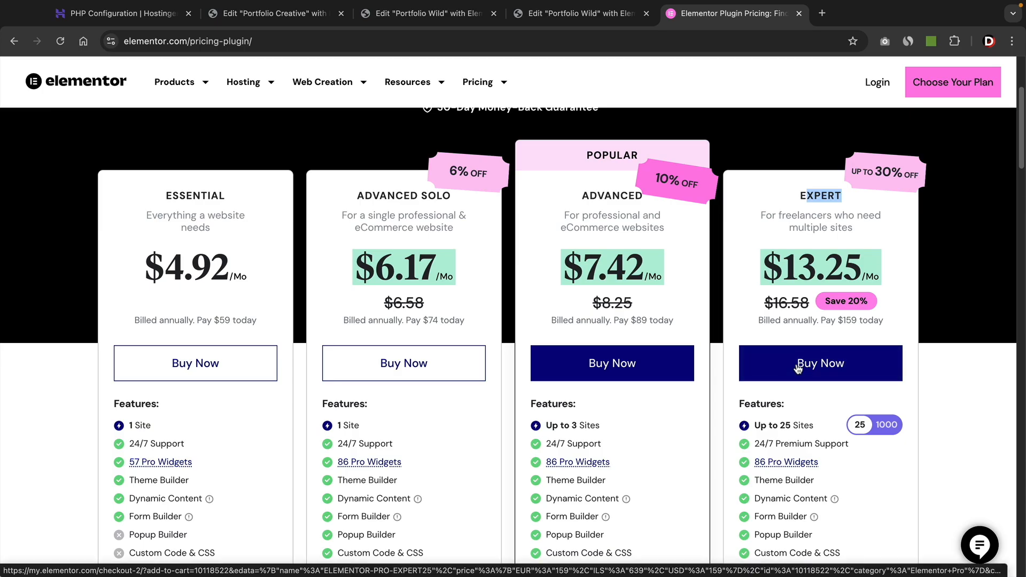
{"action": "scroll", "coordinate": [668, 310], "scroll_direction": "down", "scroll_amount": 1}
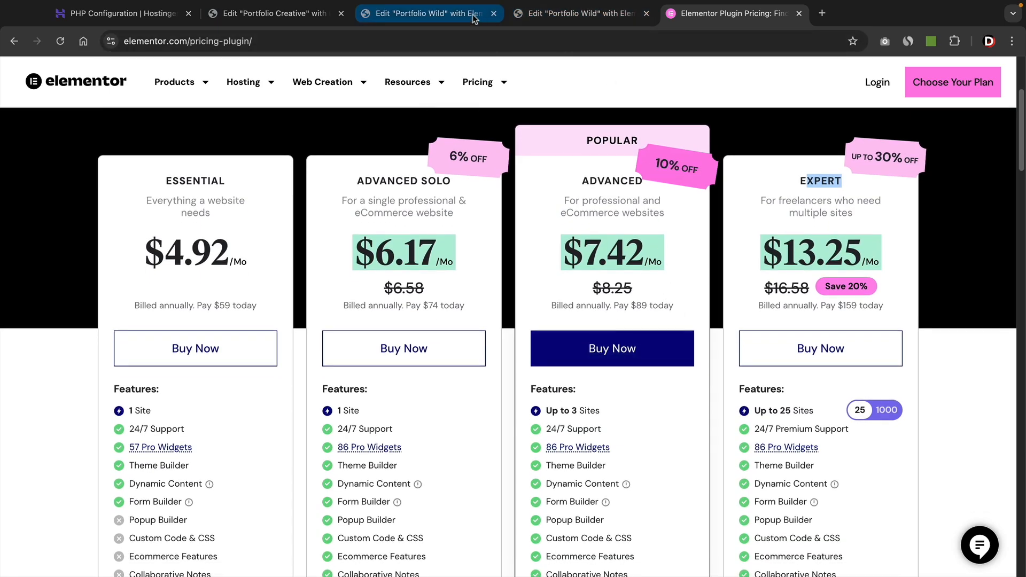
Publish the Portfolio Creative page in Elementor.
{"action": "left_click", "coordinate": [289, 15]}
{"action": "scroll", "coordinate": [469, 327], "scroll_direction": "down", "scroll_amount": 1}
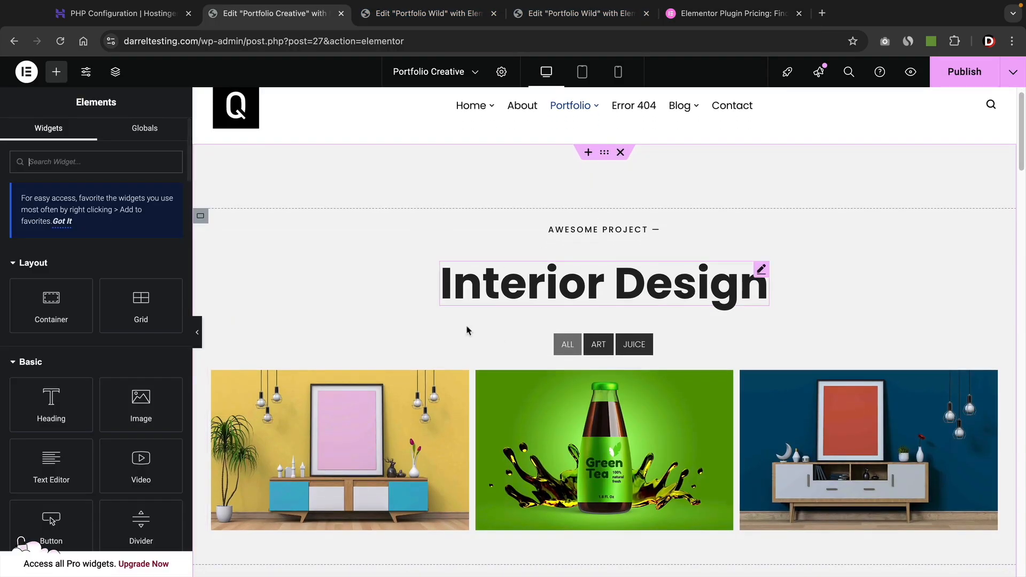
{"action": "left_click", "coordinate": [958, 79]}
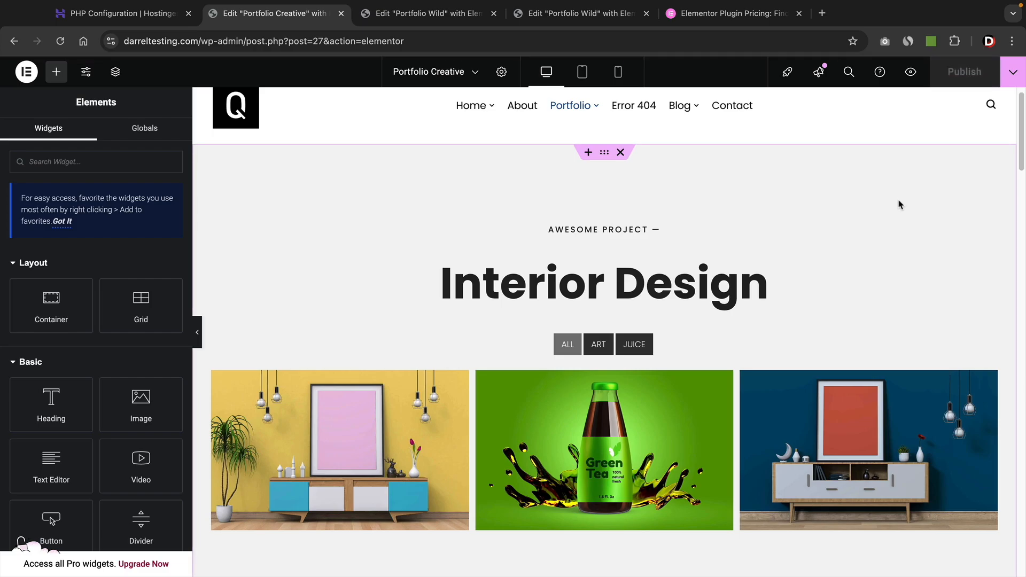
Exit Elementor to WordPress and go to the Pages list.
{"action": "left_click", "coordinate": [26, 73]}
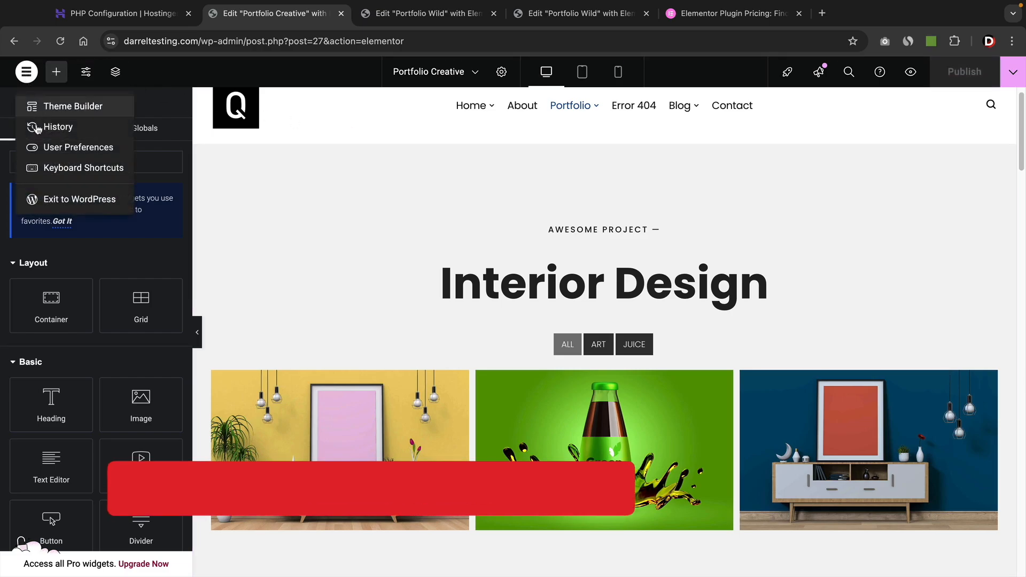
{"action": "left_click", "coordinate": [54, 203]}
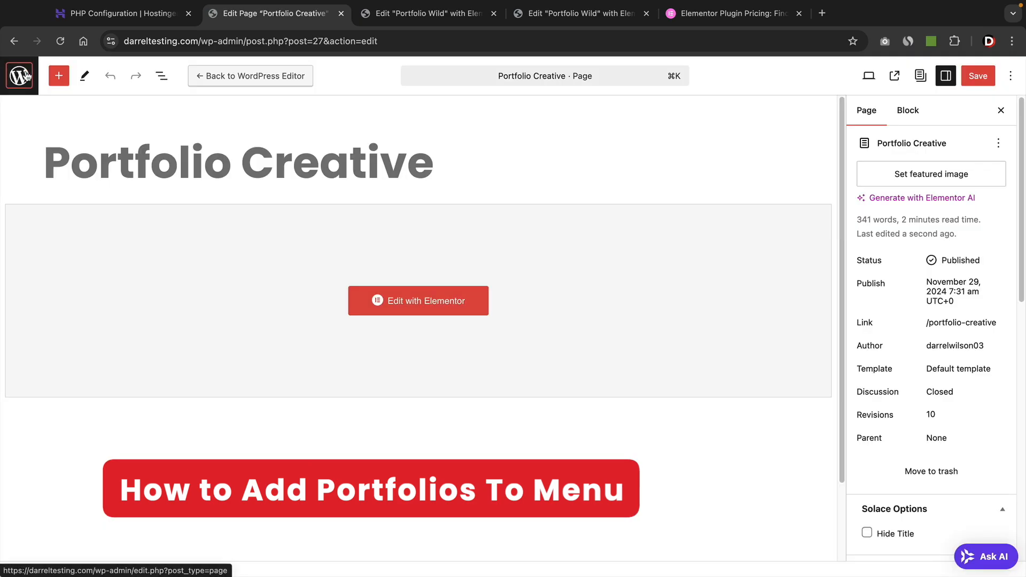
{"action": "left_click", "coordinate": [26, 76]}
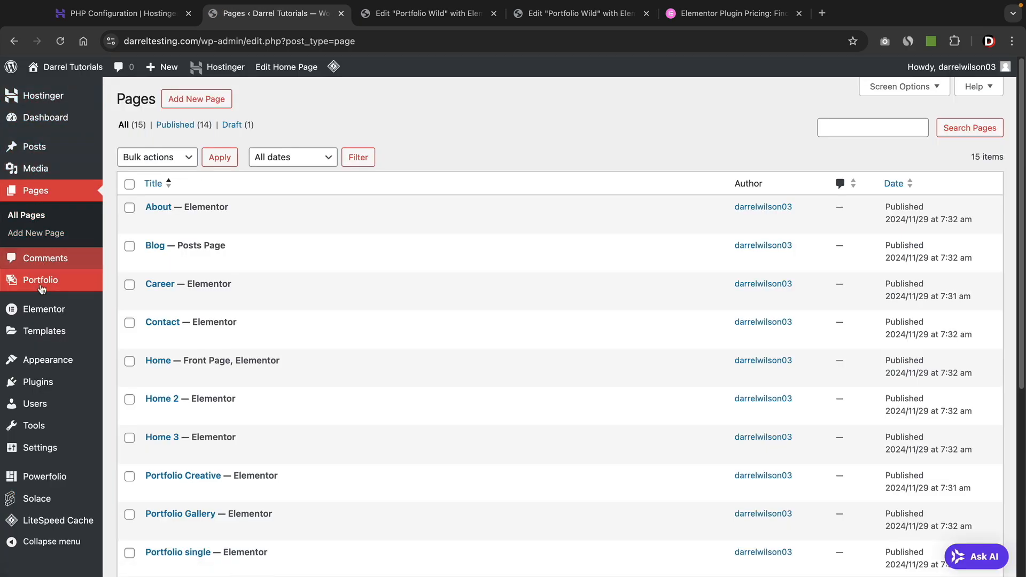
{"action": "mouse_move", "coordinate": [60, 361]}
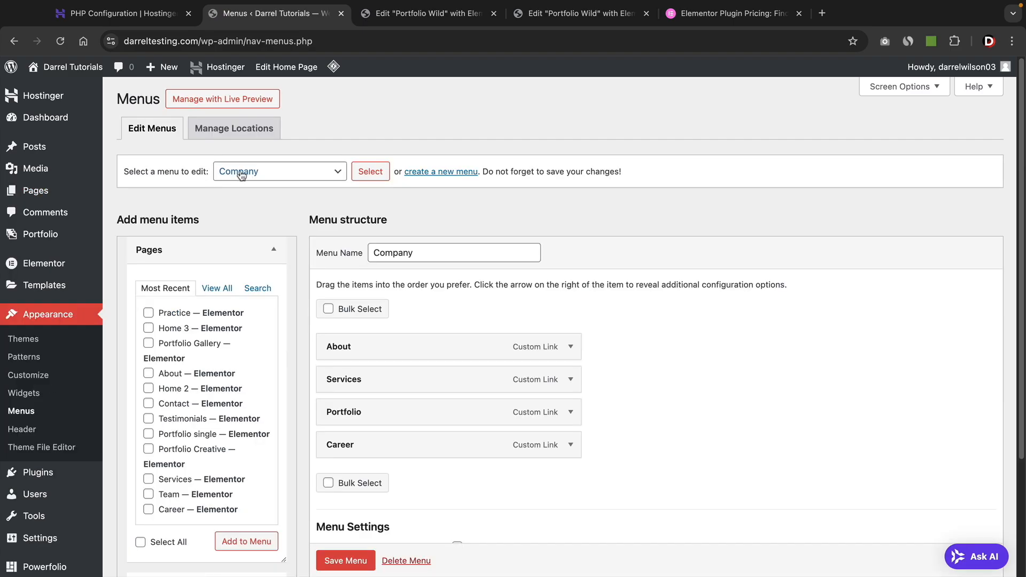
Load the Main Menu for editing and list all available pages.
{"action": "left_click", "coordinate": [243, 170]}
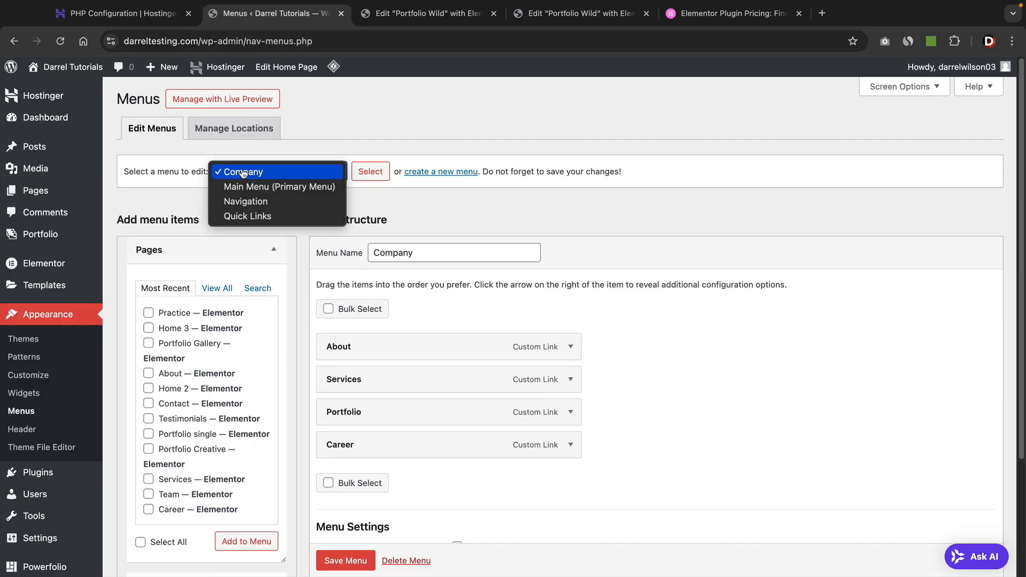
{"action": "left_click", "coordinate": [247, 187]}
{"action": "left_click", "coordinate": [377, 175]}
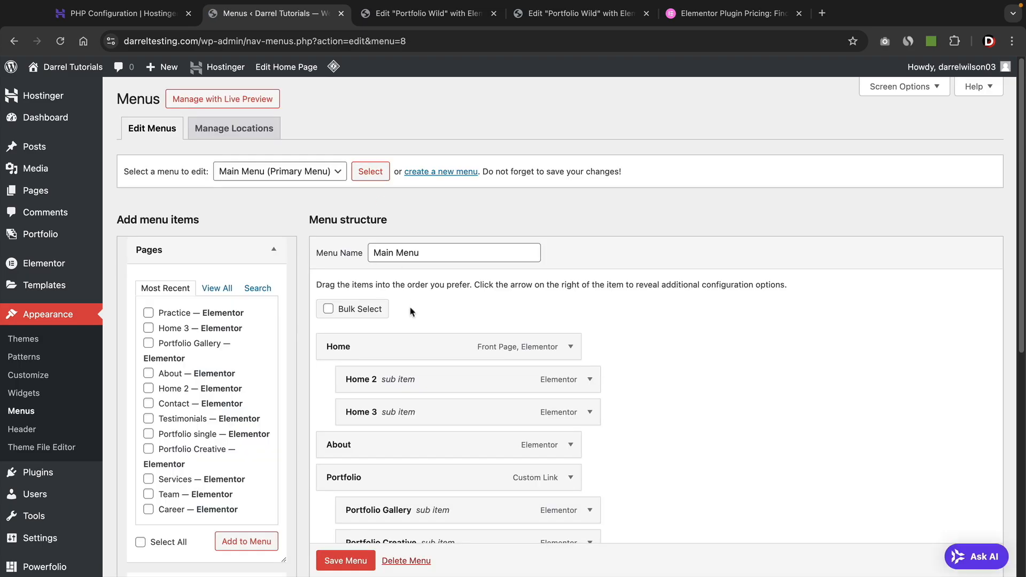
{"action": "scroll", "coordinate": [420, 340], "scroll_direction": "down", "scroll_amount": 4}
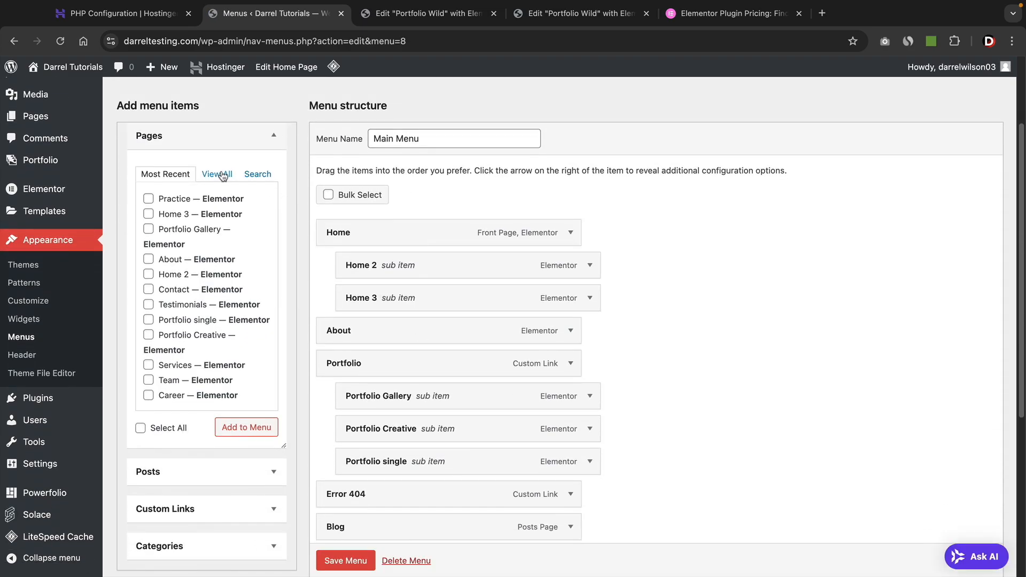
{"action": "left_click", "coordinate": [222, 175]}
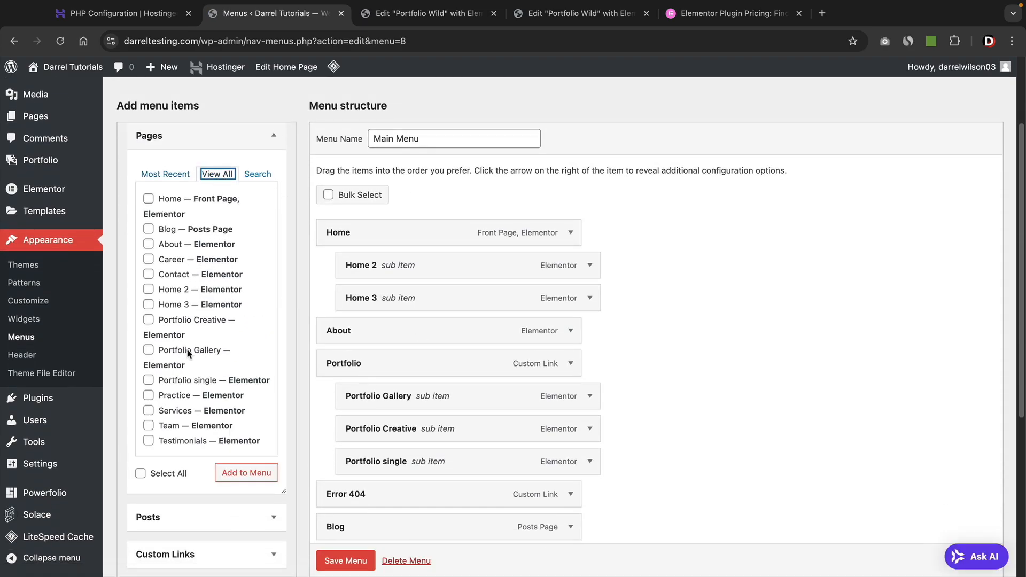
{"action": "scroll", "coordinate": [193, 345], "scroll_direction": "down", "scroll_amount": 2}
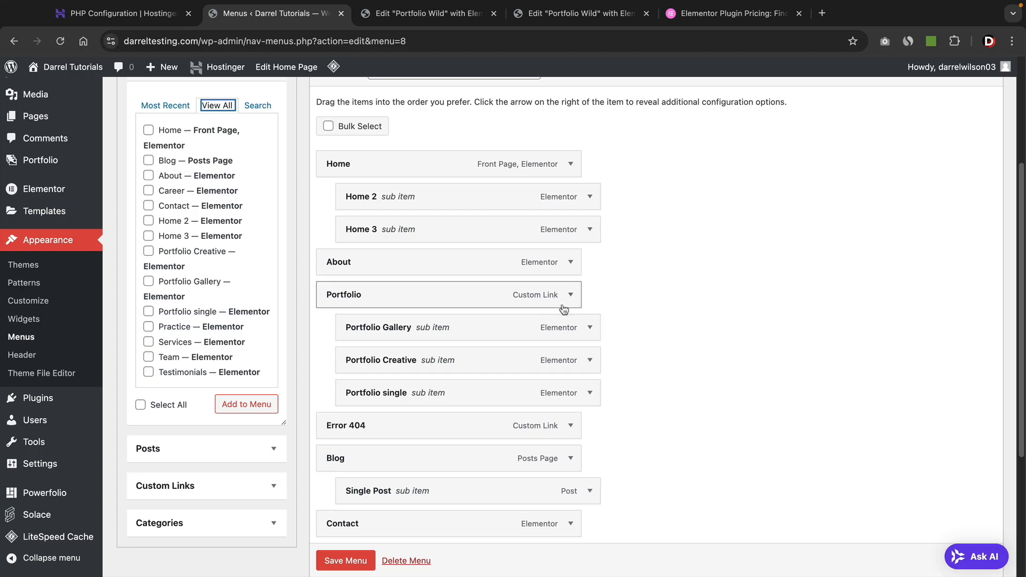
Remove the Portfolio Gallery, Portfolio Creative and Error 404 items from the Main Menu.
{"action": "left_click", "coordinate": [590, 328]}
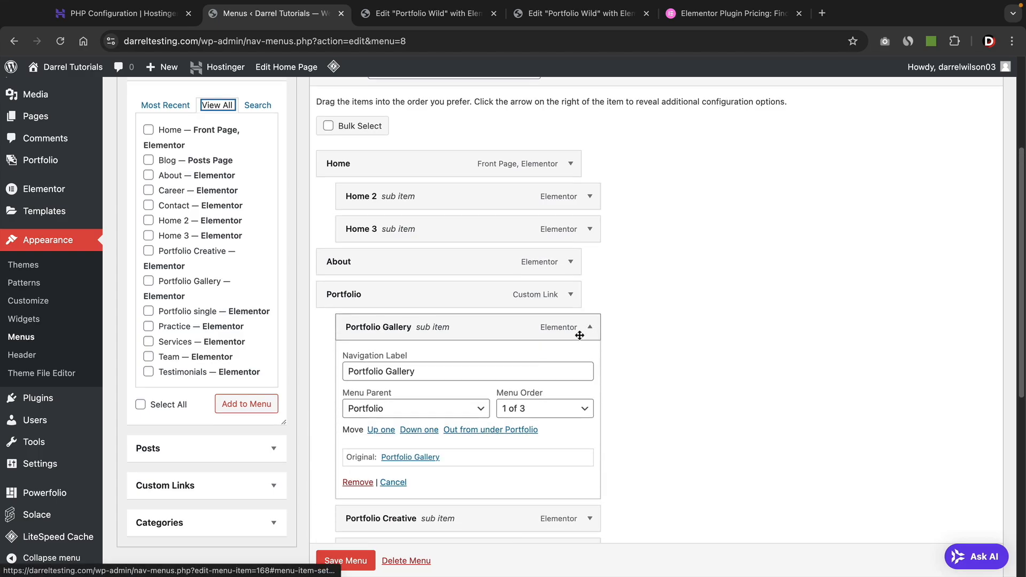
{"action": "scroll", "coordinate": [406, 427], "scroll_direction": "down", "scroll_amount": 1}
{"action": "left_click", "coordinate": [357, 461]}
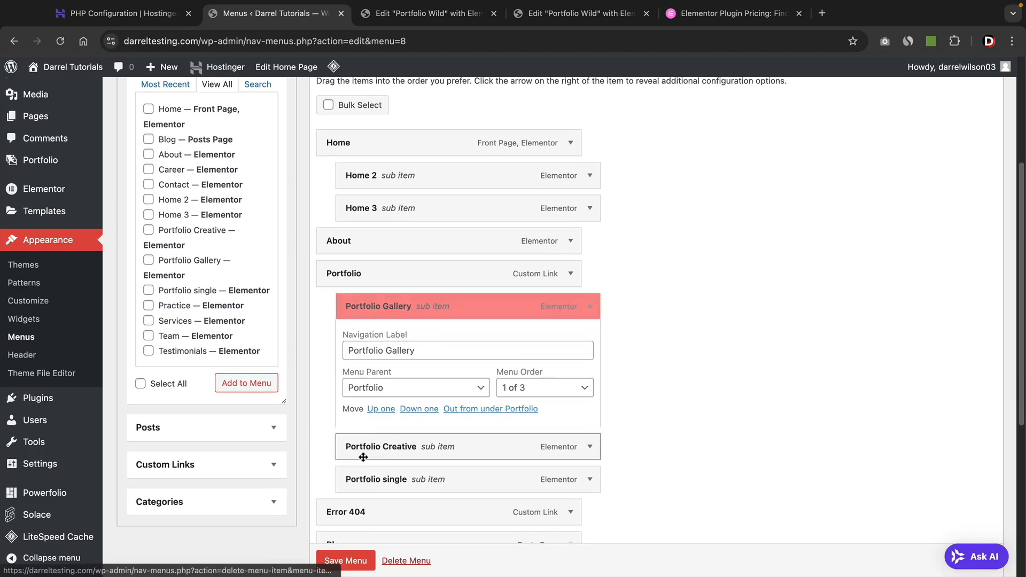
{"action": "left_click", "coordinate": [570, 273]}
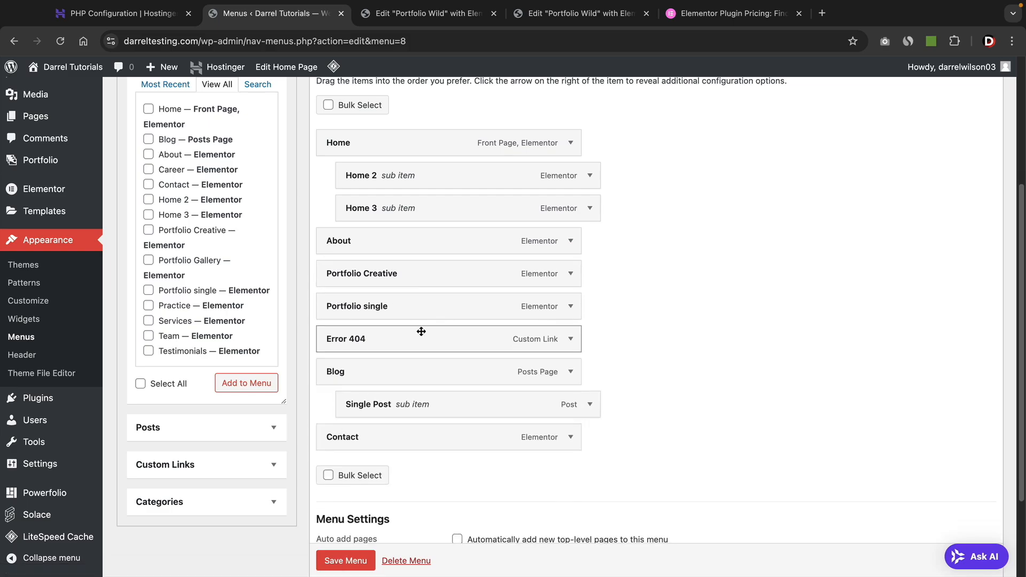
{"action": "left_click", "coordinate": [571, 273]}
{"action": "left_click", "coordinate": [347, 428]}
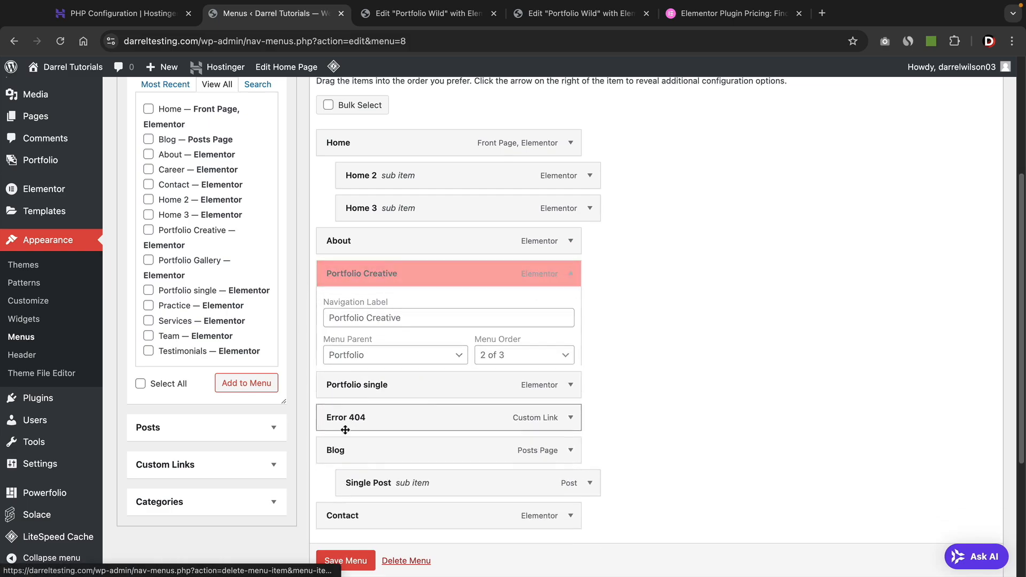
{"action": "left_click", "coordinate": [570, 305]}
{"action": "left_click", "coordinate": [338, 469]}
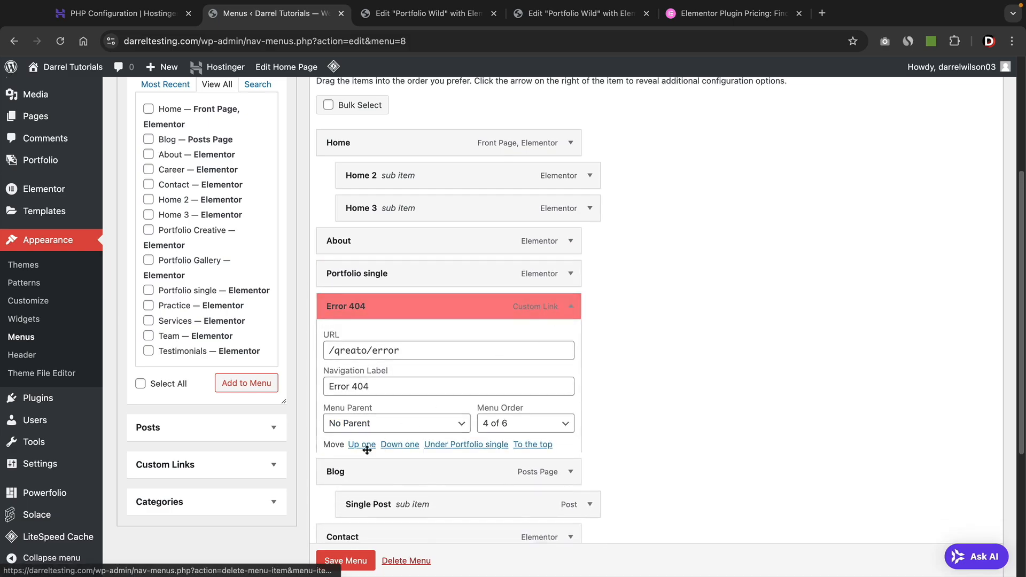
{"action": "scroll", "coordinate": [239, 295], "scroll_direction": "up", "scroll_amount": 1}
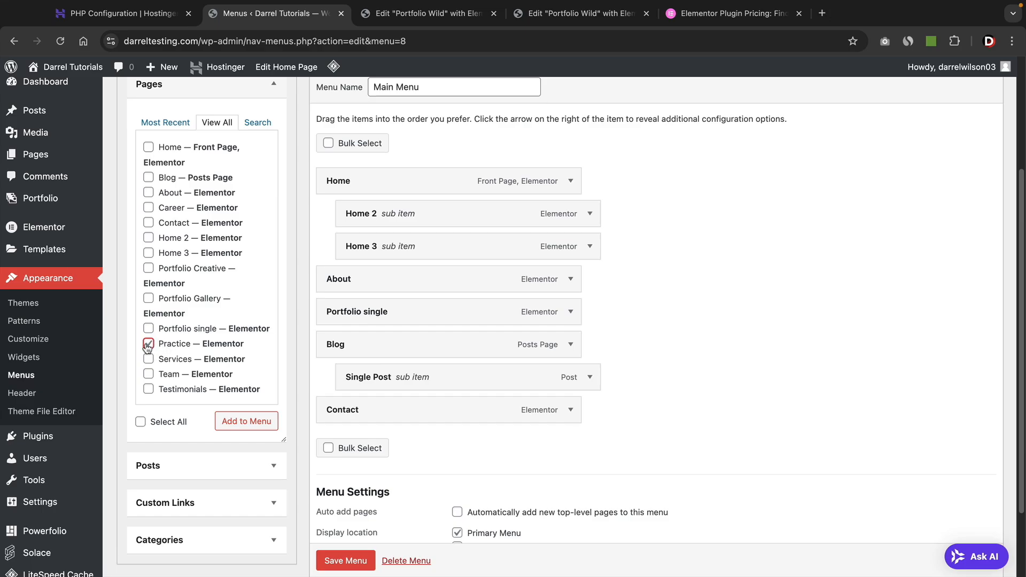
Remove Home 2, Home 3 and the briefly added Practice page from the Main Menu.
{"action": "left_click", "coordinate": [245, 421]}
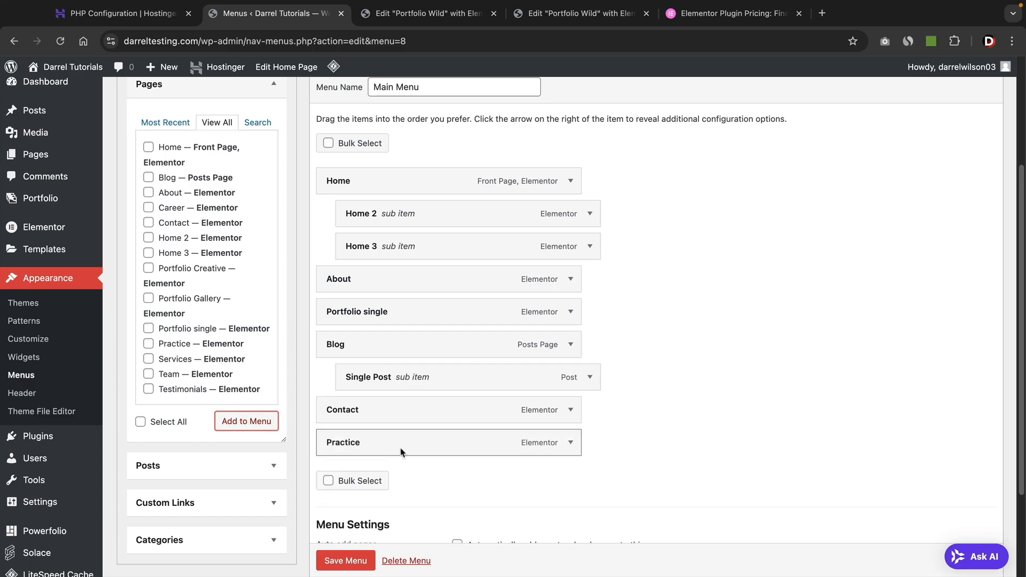
{"action": "left_click_drag", "start_coordinate": [399, 451], "coordinate": [399, 318]}
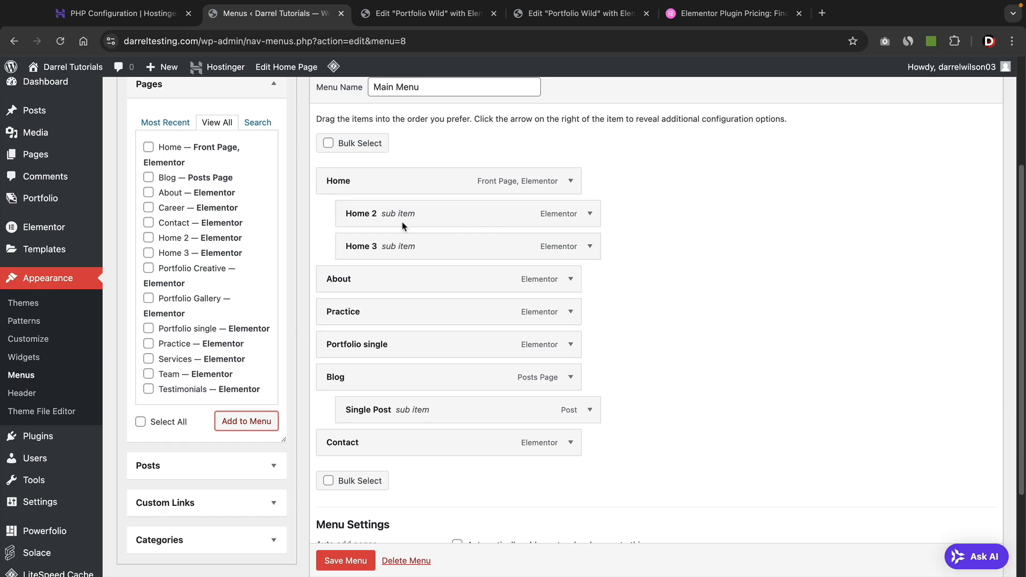
{"action": "left_click", "coordinate": [588, 215]}
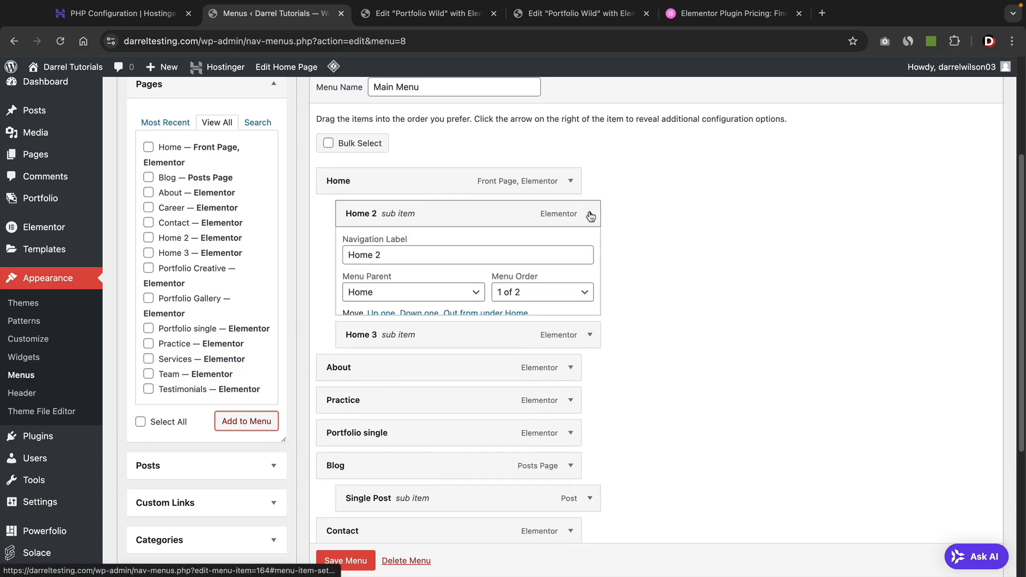
{"action": "left_click", "coordinate": [361, 367]}
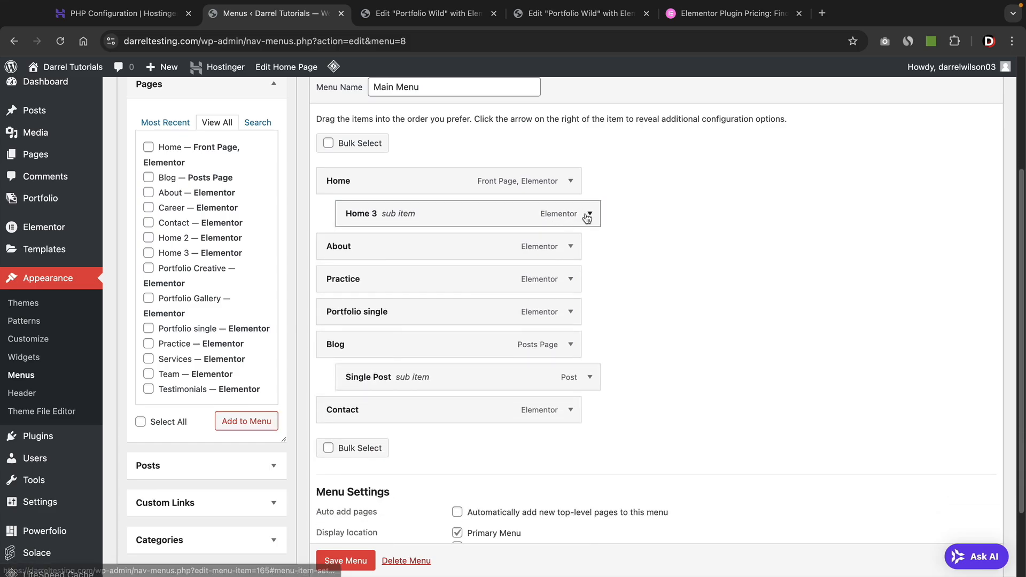
{"action": "left_click", "coordinate": [588, 215]}
{"action": "left_click", "coordinate": [353, 367]}
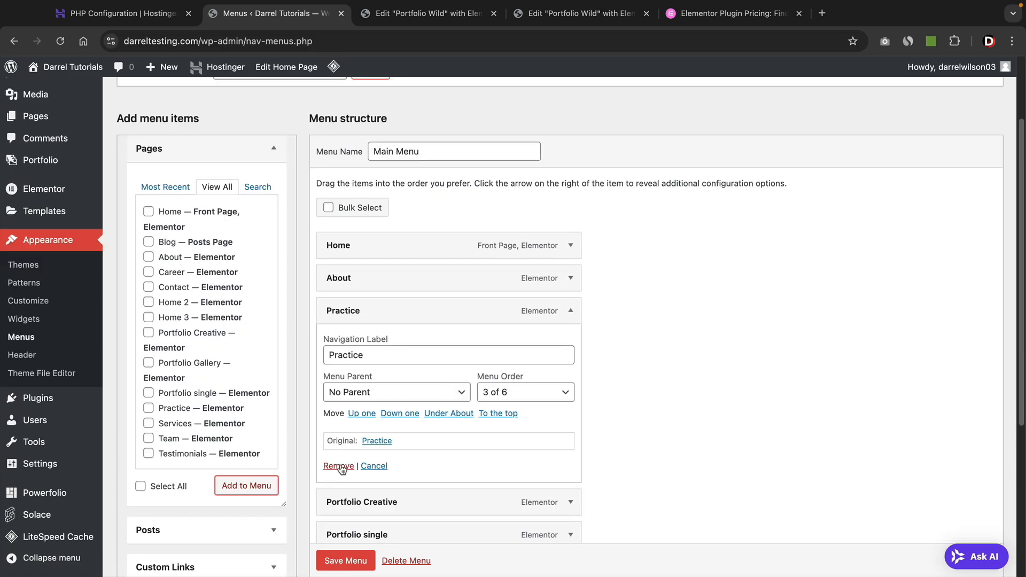
{"action": "left_click", "coordinate": [339, 465]}
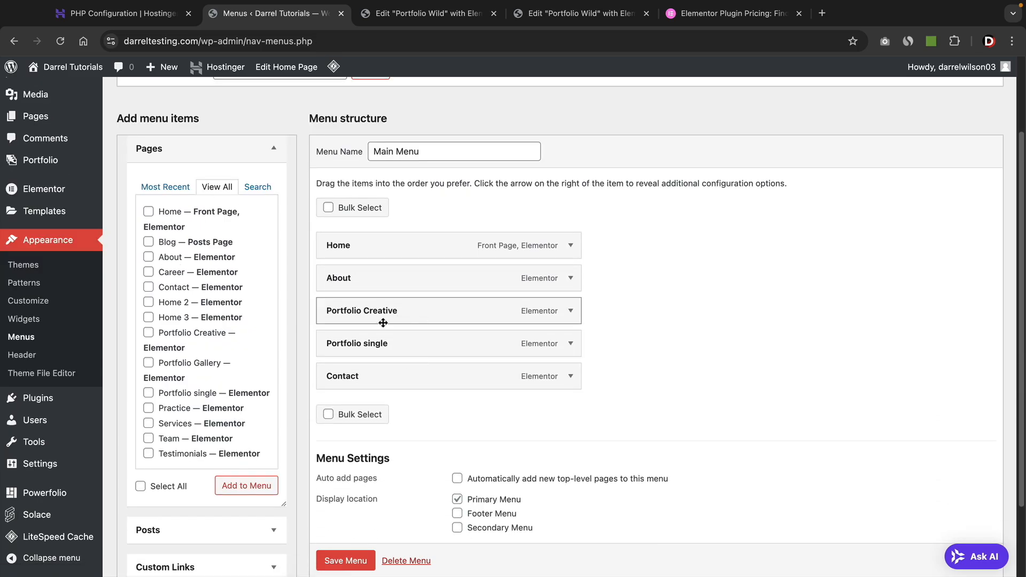
Relabel the Portfolio Creative menu item as 'Our Designs'.
{"action": "left_click", "coordinate": [570, 311]}
{"action": "triple_click", "coordinate": [409, 355]}
{"action": "type", "text": "Ou"}
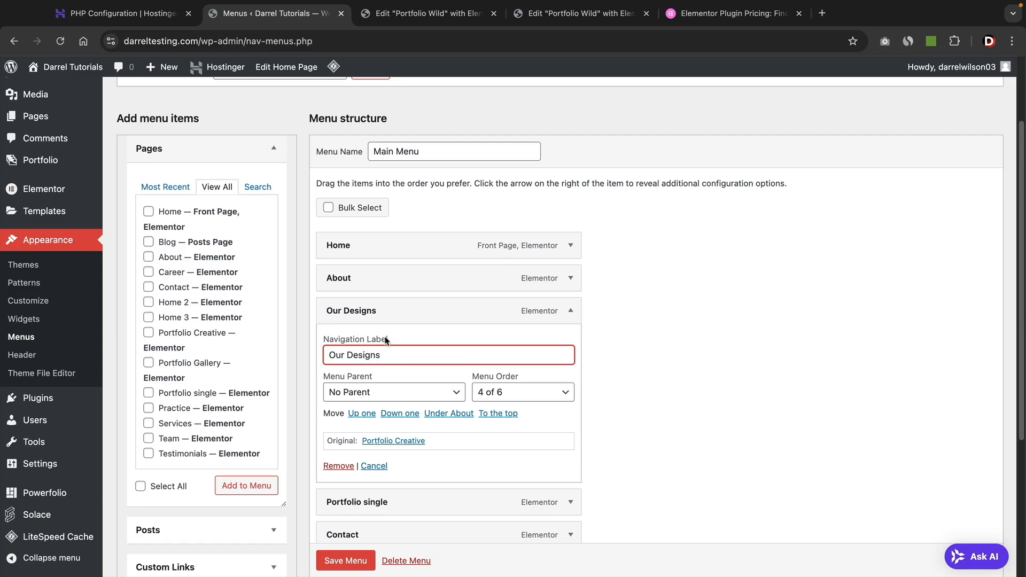
{"action": "type", "text": "r Designs"}
{"action": "left_click", "coordinate": [572, 311]}
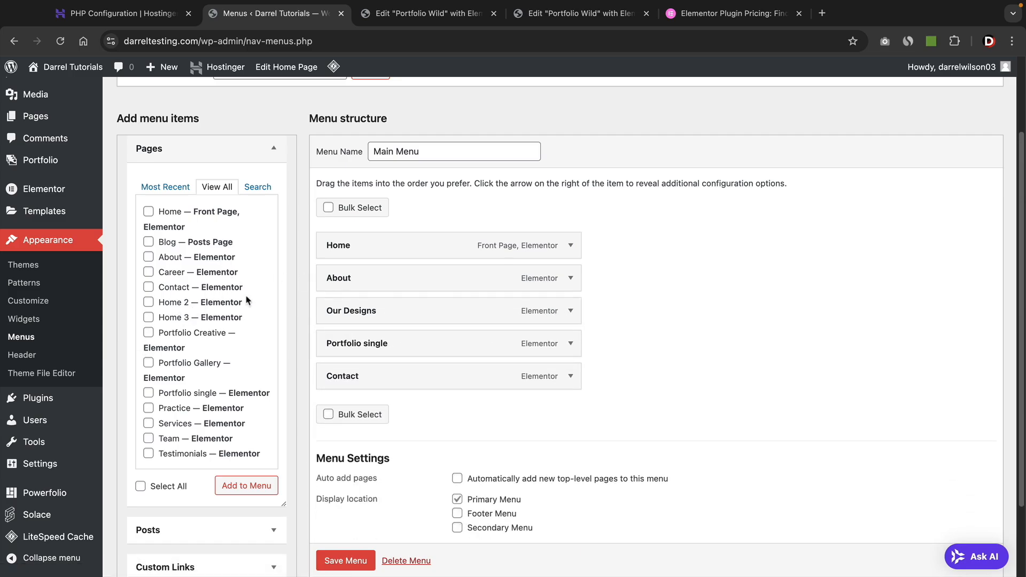
Add Portfolio Gallery nested under Portfolio single and save the menu.
{"action": "left_click", "coordinate": [148, 364]}
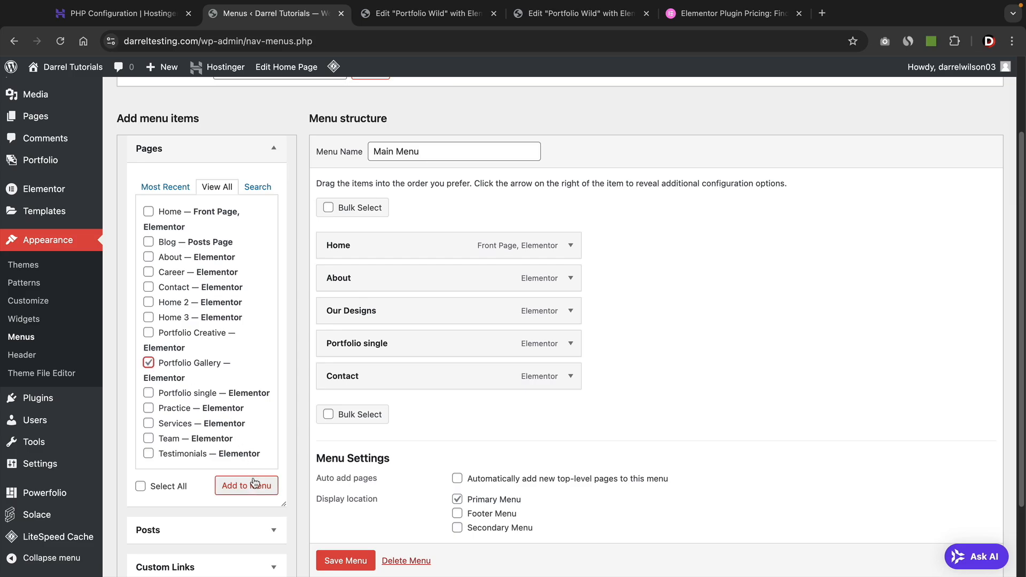
{"action": "left_click", "coordinate": [252, 485]}
{"action": "left_click_drag", "start_coordinate": [401, 409], "coordinate": [414, 367]}
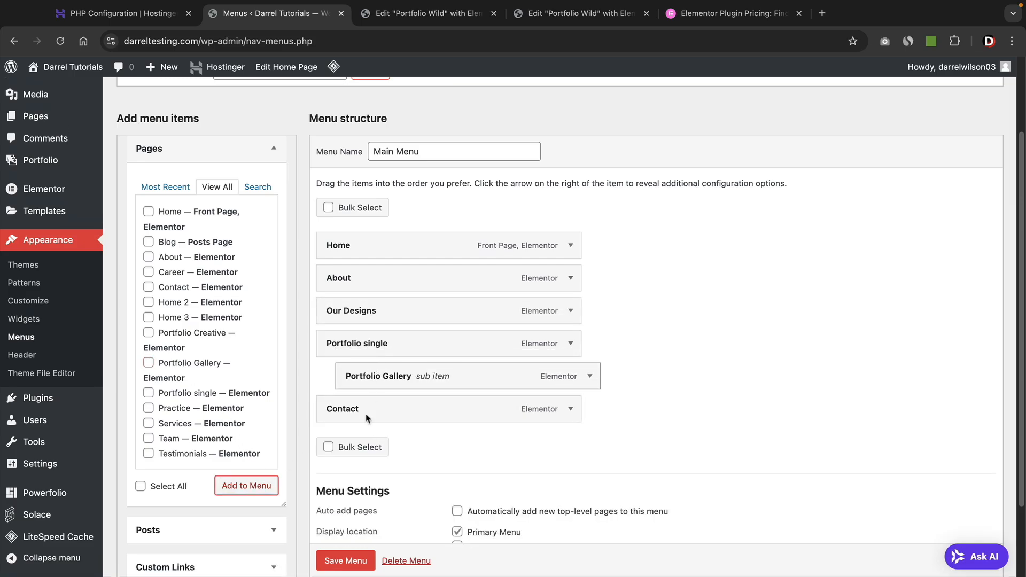
{"action": "scroll", "coordinate": [350, 560], "scroll_direction": "down", "scroll_amount": 1}
{"action": "left_click", "coordinate": [354, 559]}
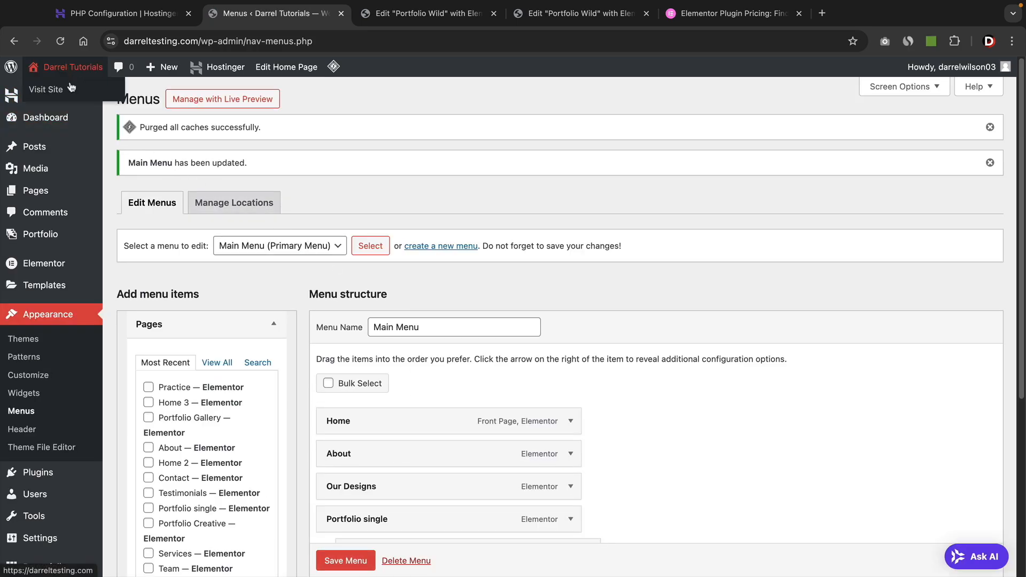
Open Portfolio Gallery on the live site from the Portfolio single dropdown.
{"action": "left_click", "coordinate": [69, 90]}
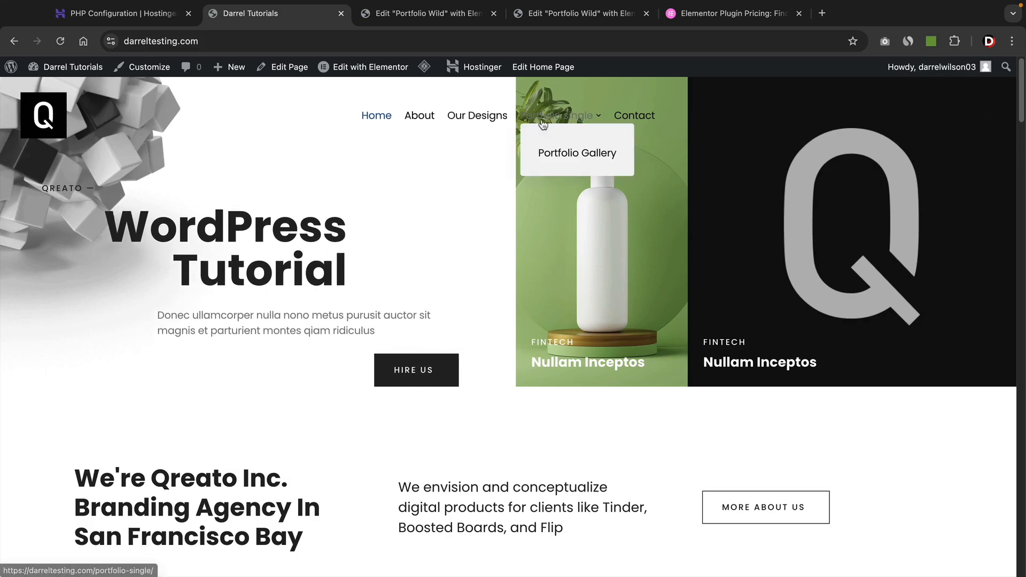
{"action": "mouse_move", "coordinate": [561, 116]}
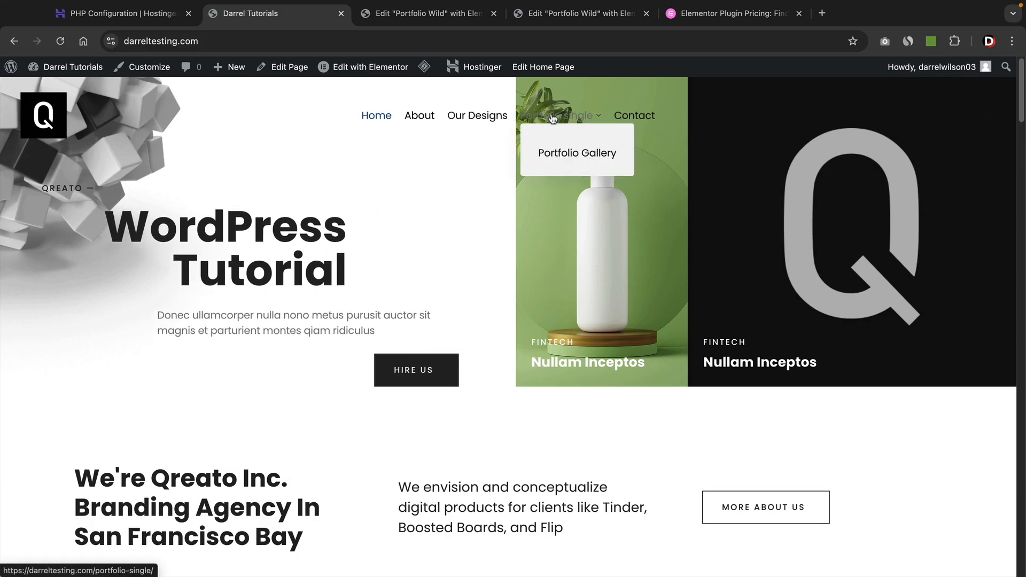
{"action": "left_click", "coordinate": [565, 155]}
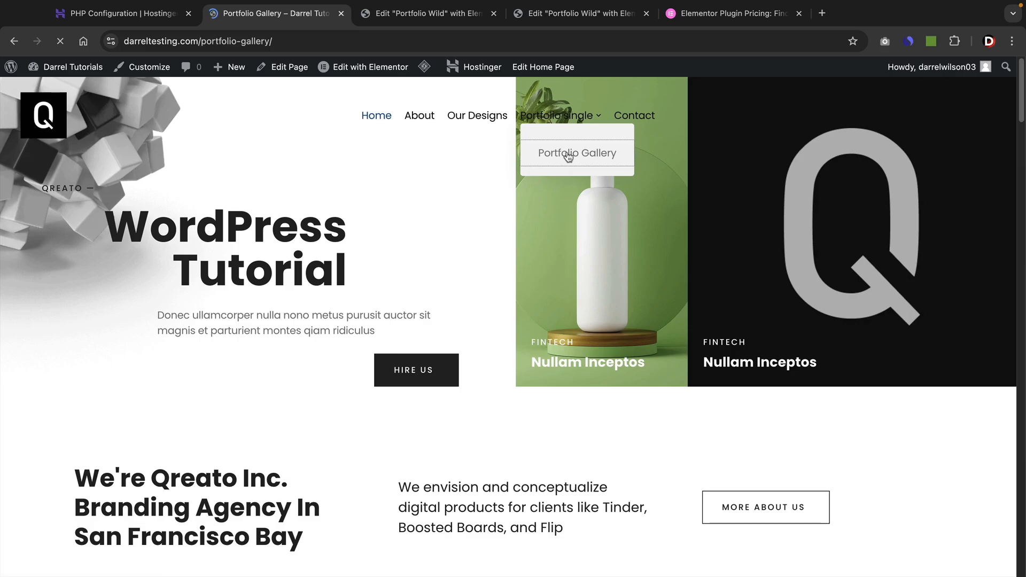
Scroll through the Portfolio Gallery page, then return to the homepage via Home.
{"action": "scroll", "coordinate": [621, 265], "scroll_direction": "down", "scroll_amount": 8}
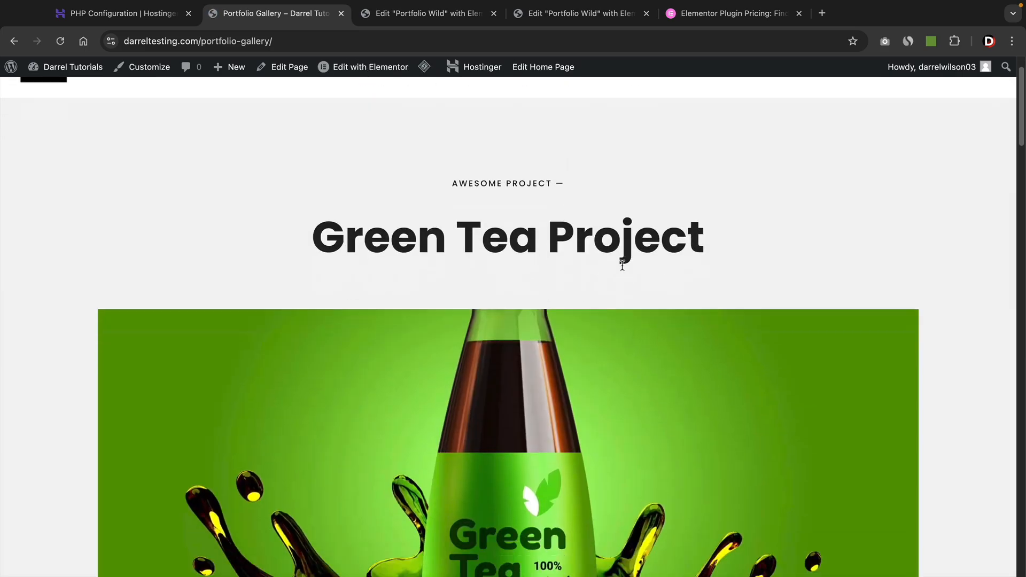
{"action": "scroll", "coordinate": [621, 266], "scroll_direction": "down", "scroll_amount": 8}
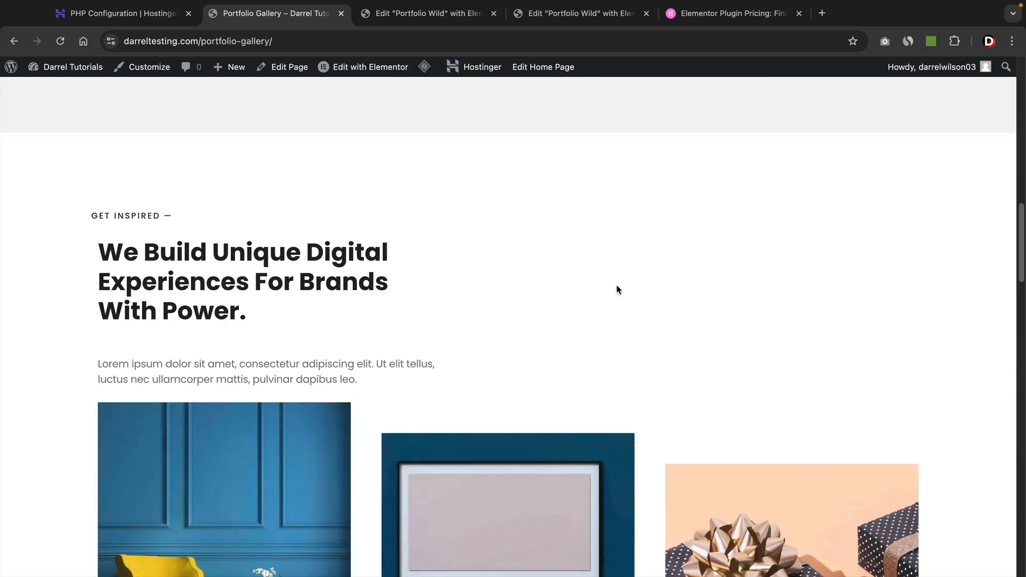
{"action": "scroll", "coordinate": [616, 289], "scroll_direction": "up", "scroll_amount": 12}
{"action": "scroll", "coordinate": [614, 298], "scroll_direction": "up", "scroll_amount": 5}
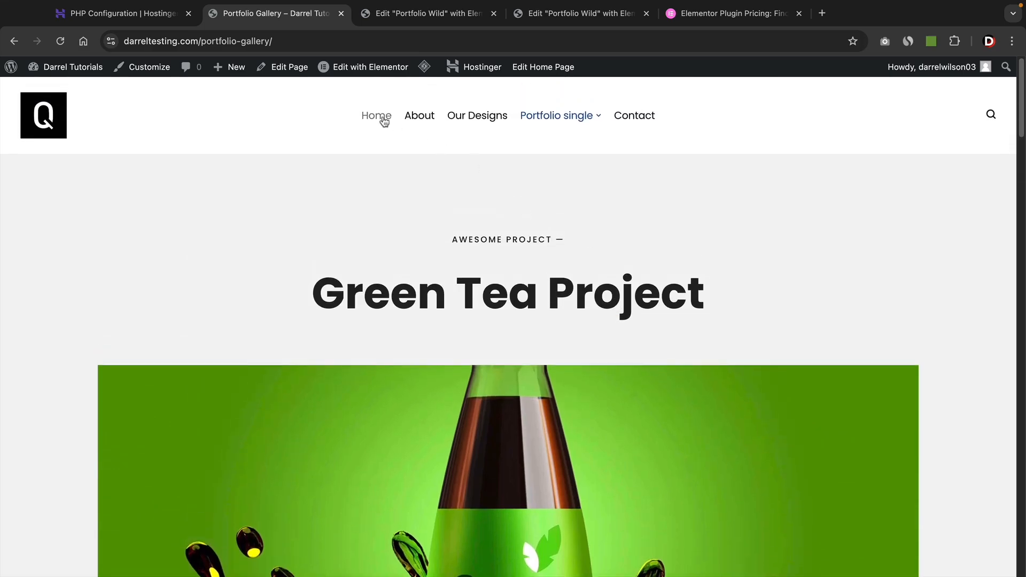
{"action": "left_click", "coordinate": [379, 118]}
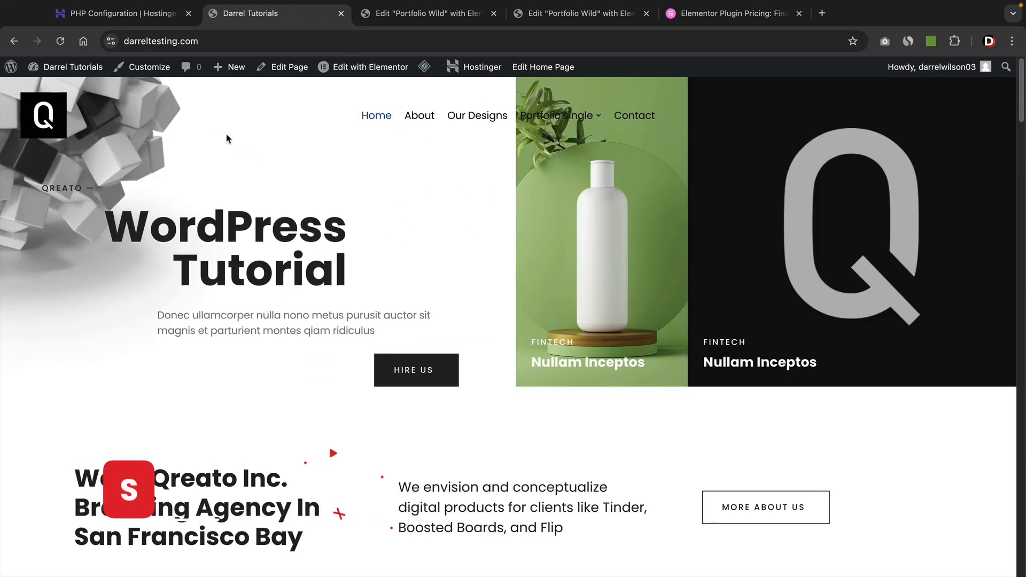
Set Home 2 as the static homepage in Homepage Settings and publish.
{"action": "left_click", "coordinate": [152, 71]}
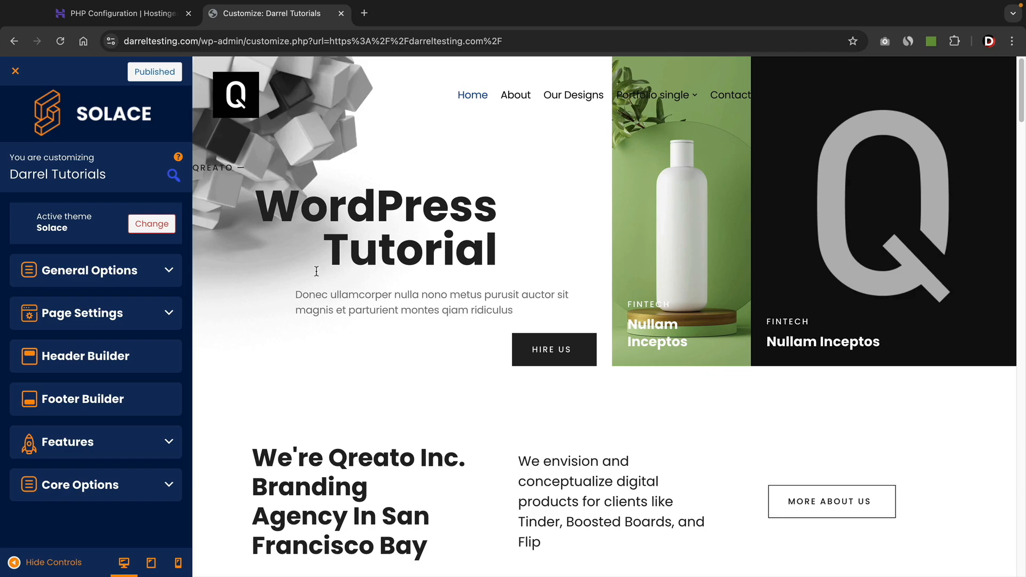
{"action": "left_click", "coordinate": [85, 486]}
{"action": "scroll", "coordinate": [89, 489], "scroll_direction": "down", "scroll_amount": 3}
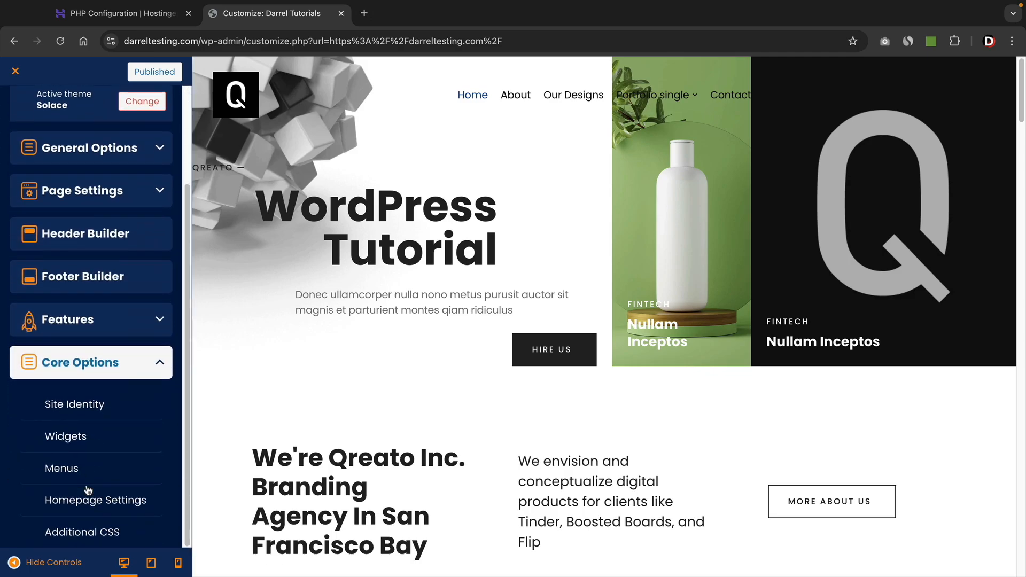
{"action": "left_click", "coordinate": [94, 503]}
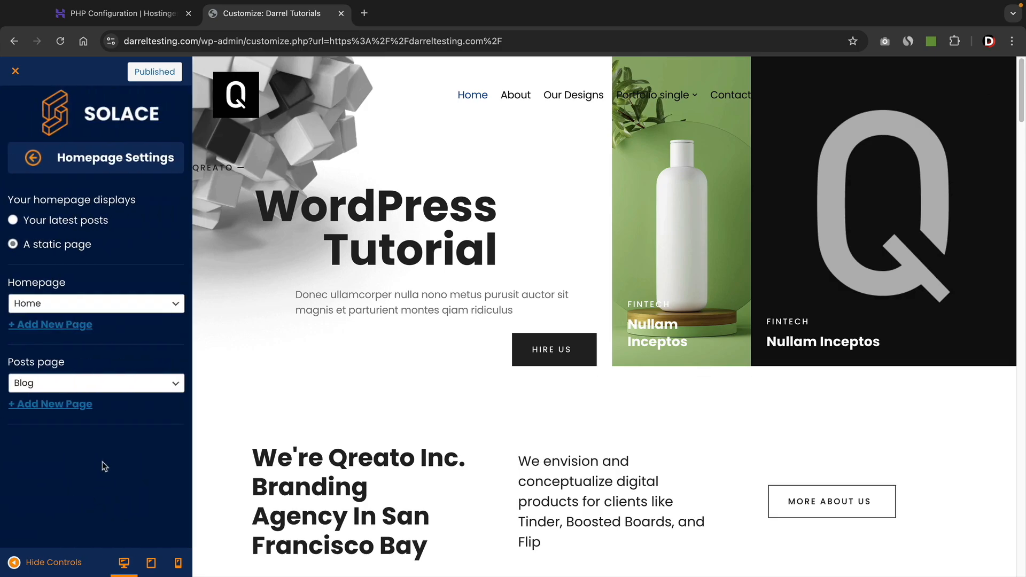
{"action": "left_click", "coordinate": [109, 306]}
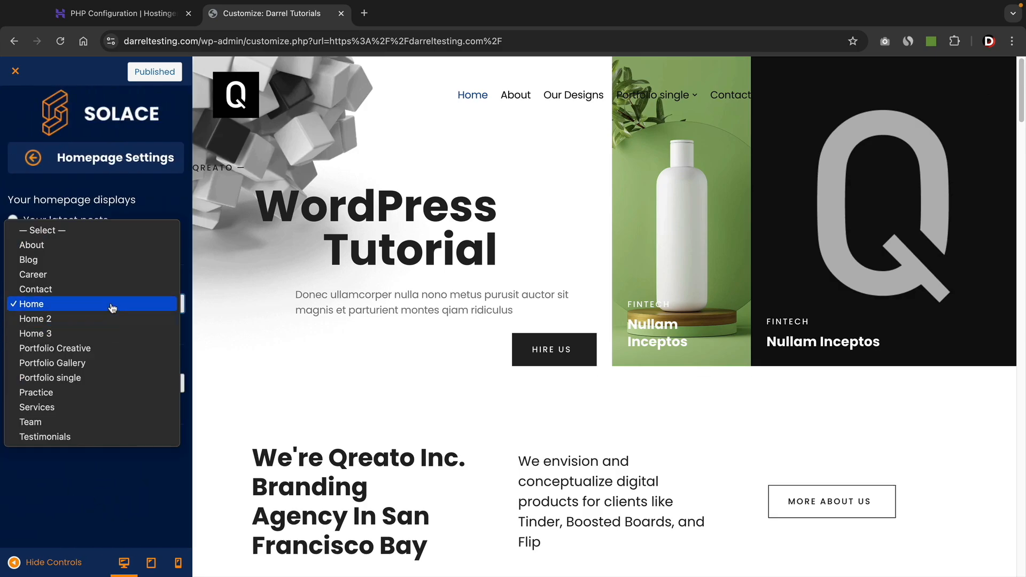
{"action": "left_click", "coordinate": [111, 319]}
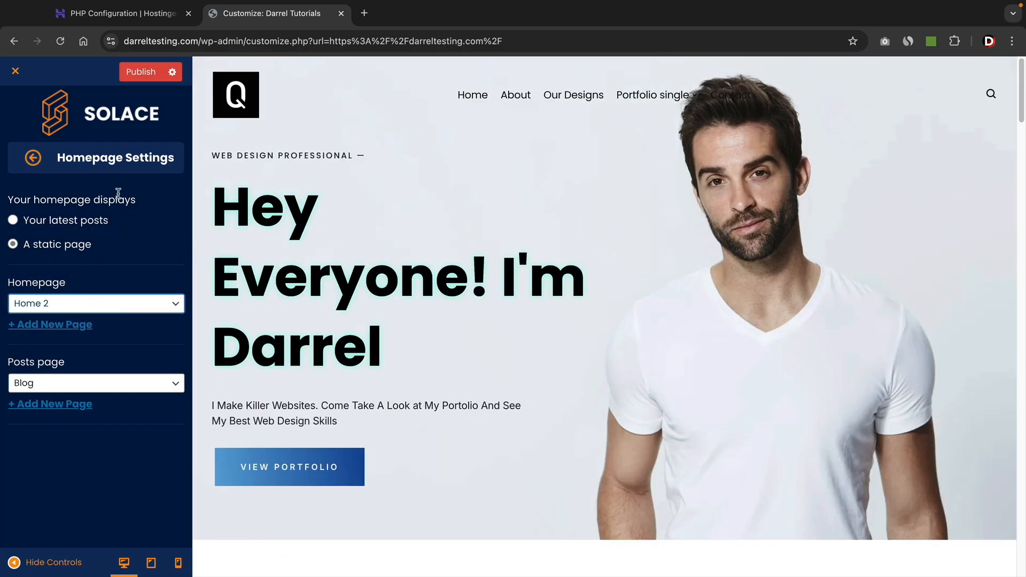
{"action": "left_click", "coordinate": [147, 73]}
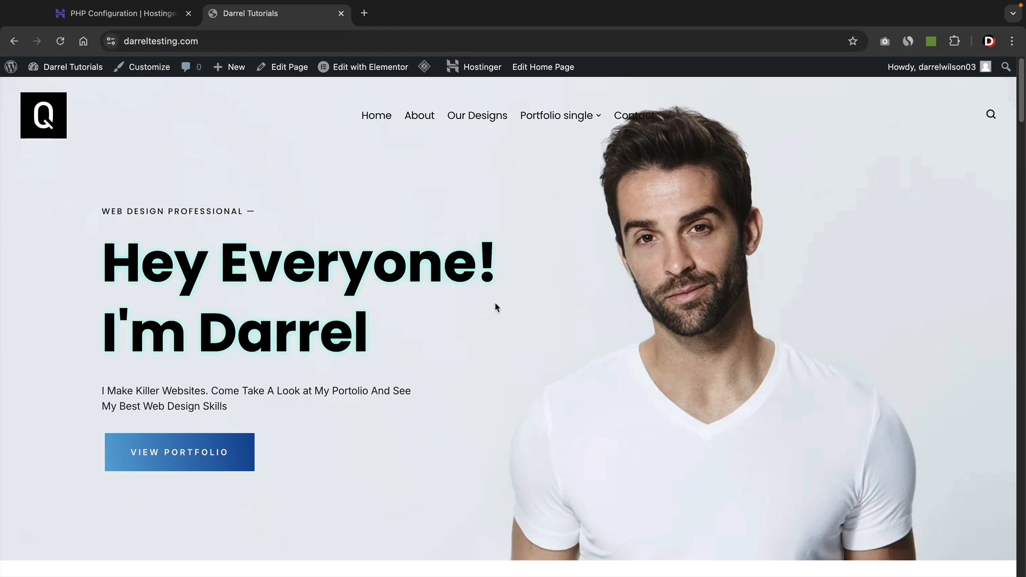
Set the static homepage back to Home and publish.
{"action": "left_click", "coordinate": [150, 68]}
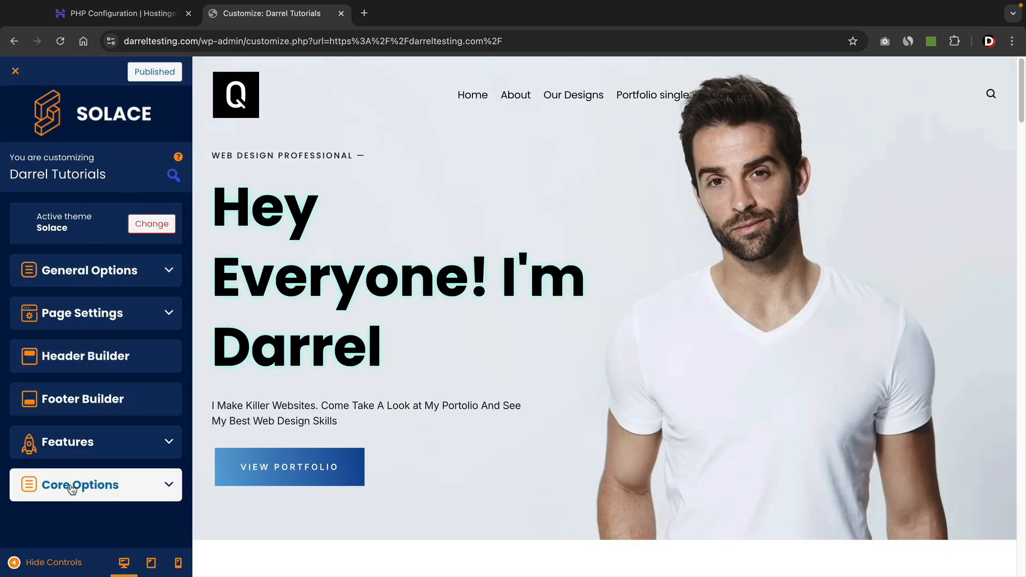
{"action": "left_click", "coordinate": [72, 484]}
{"action": "scroll", "coordinate": [72, 489], "scroll_direction": "down", "scroll_amount": 3}
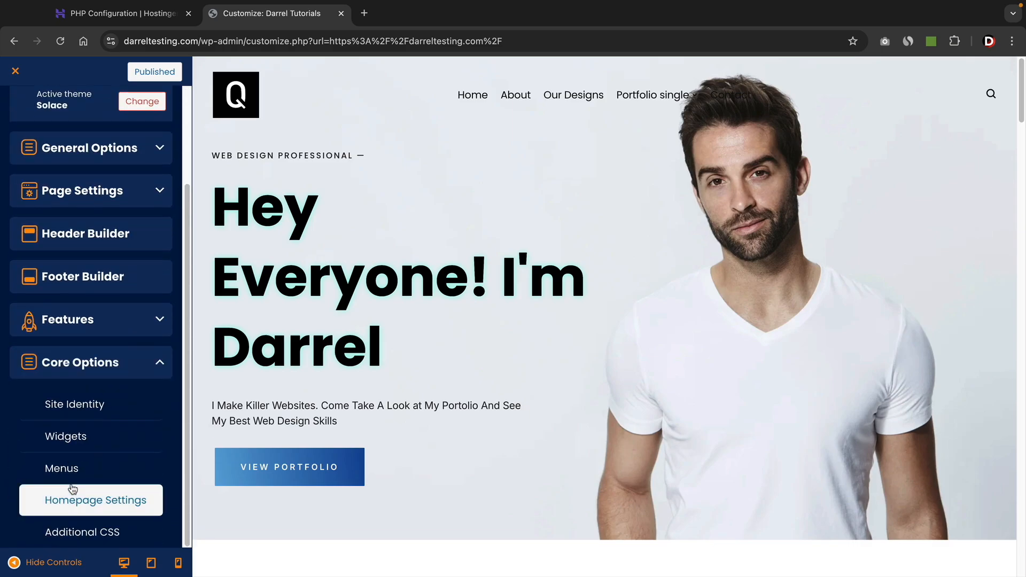
{"action": "left_click", "coordinate": [78, 498]}
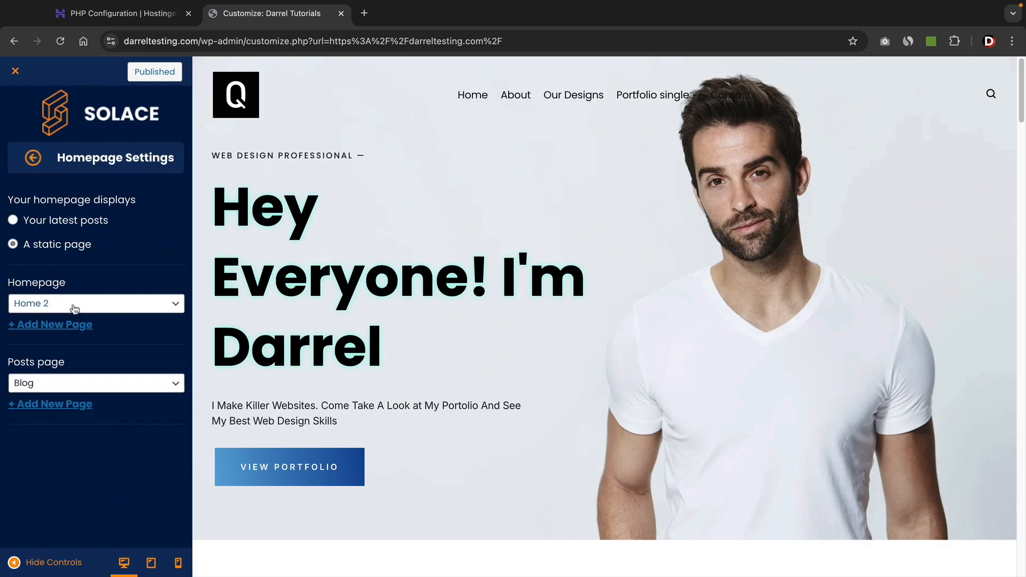
{"action": "left_click", "coordinate": [75, 303]}
{"action": "left_click", "coordinate": [75, 291]}
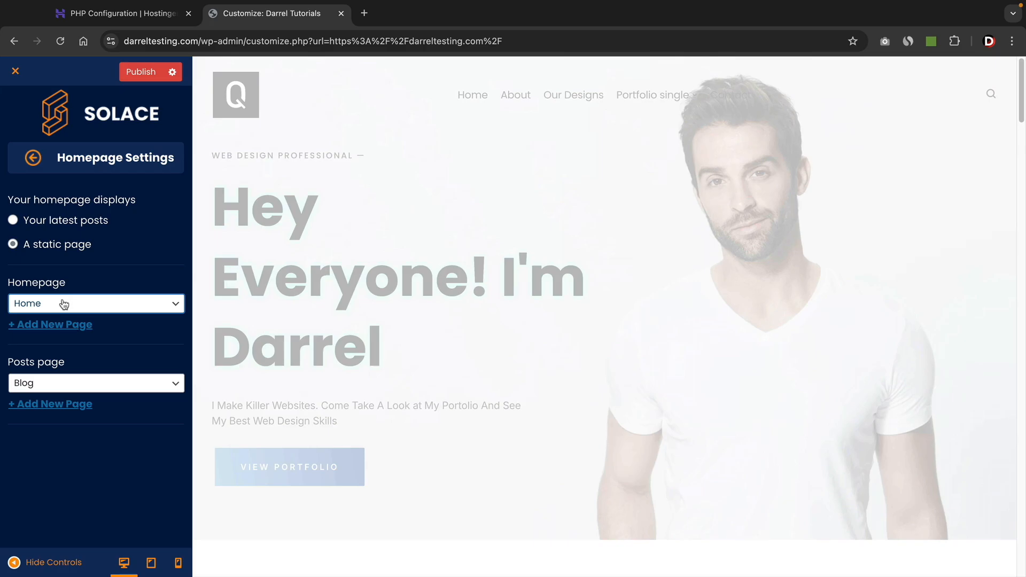
{"action": "left_click", "coordinate": [145, 74]}
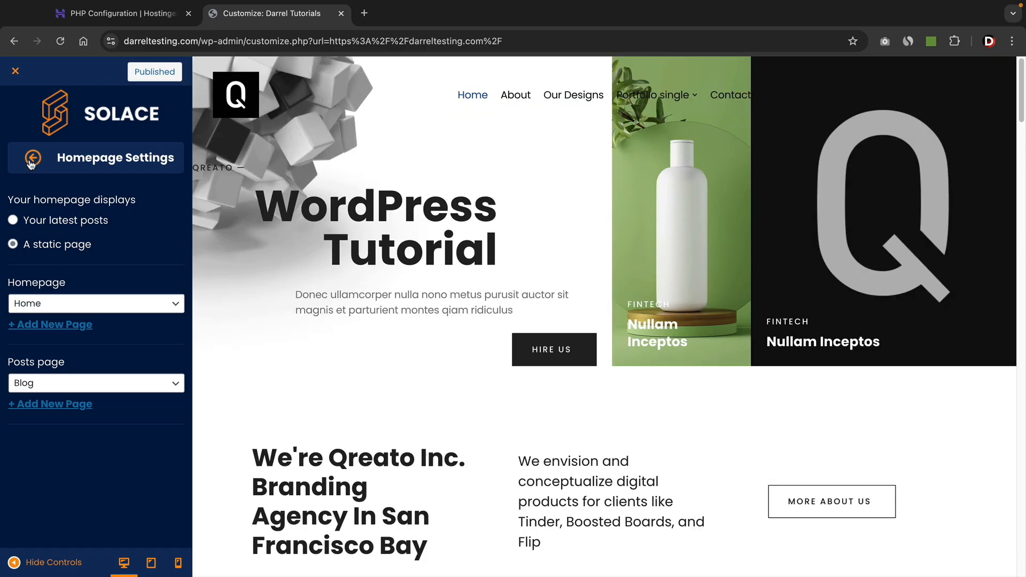
{"action": "left_click", "coordinate": [32, 160]}
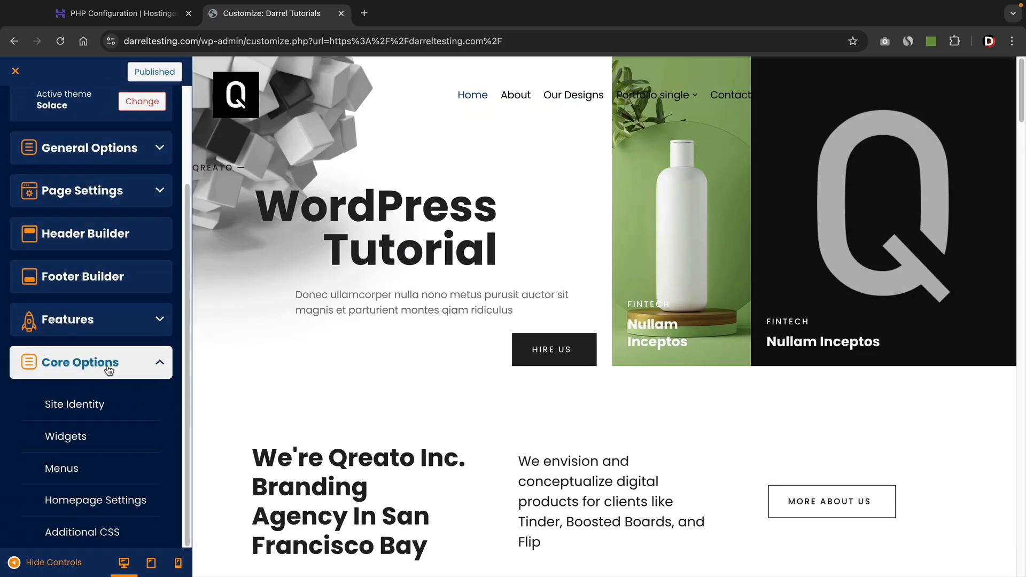
{"action": "left_click", "coordinate": [46, 362]}
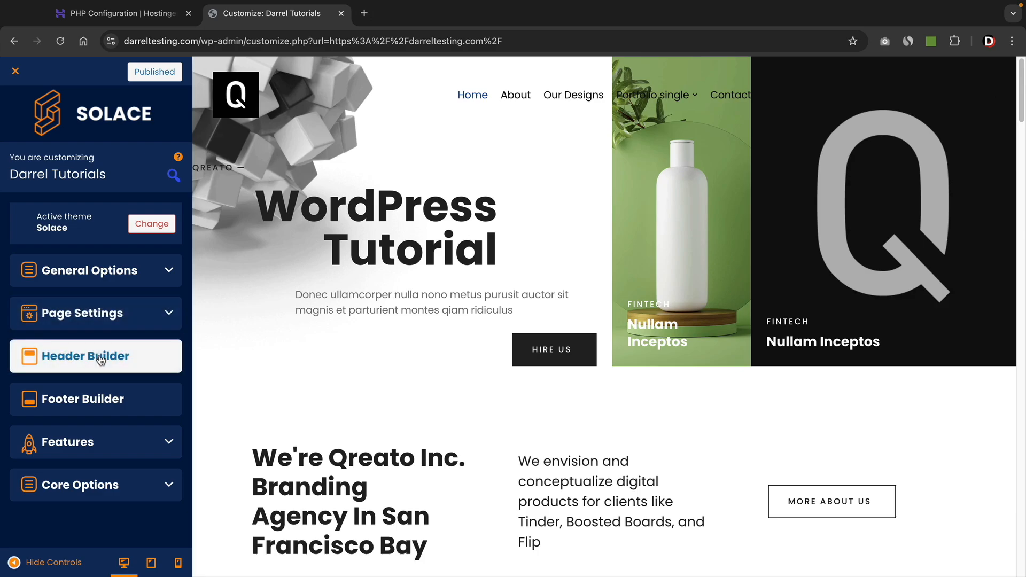
Try several Header Builder presets, settling on the one with logo, menu, Sign In and Register buttons.
{"action": "left_click", "coordinate": [70, 363]}
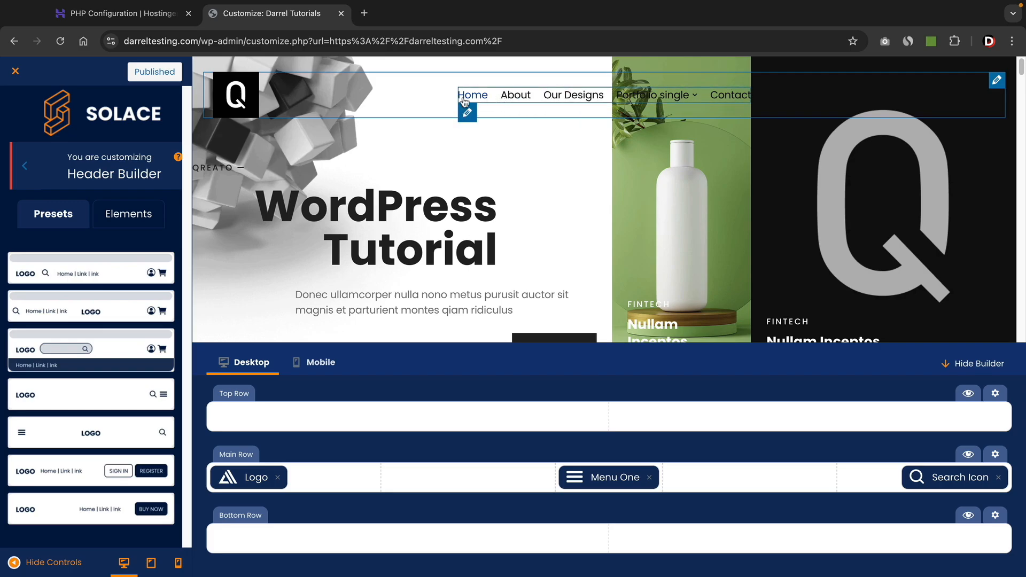
{"action": "left_click", "coordinate": [106, 272]}
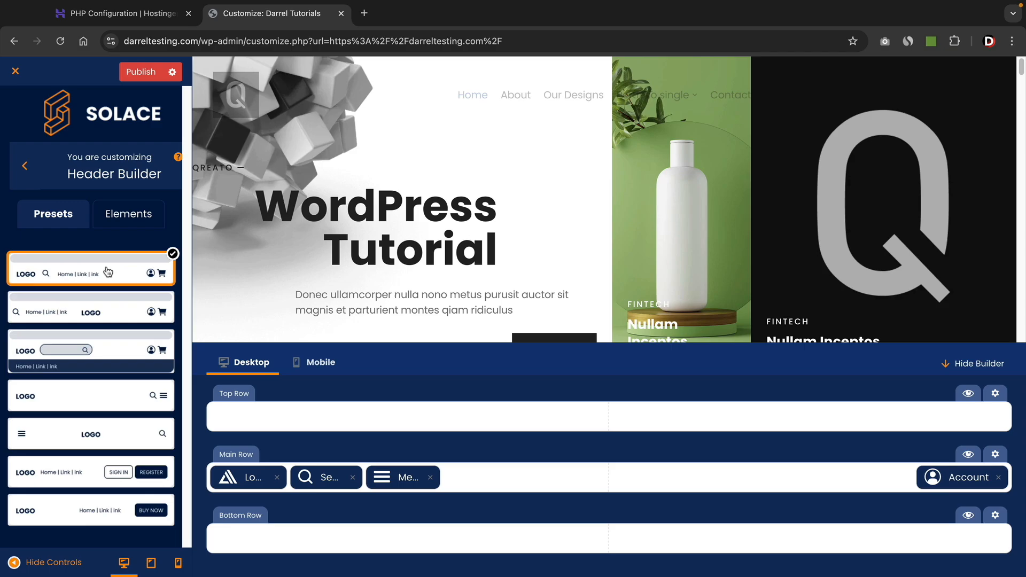
{"action": "left_click", "coordinate": [107, 322]}
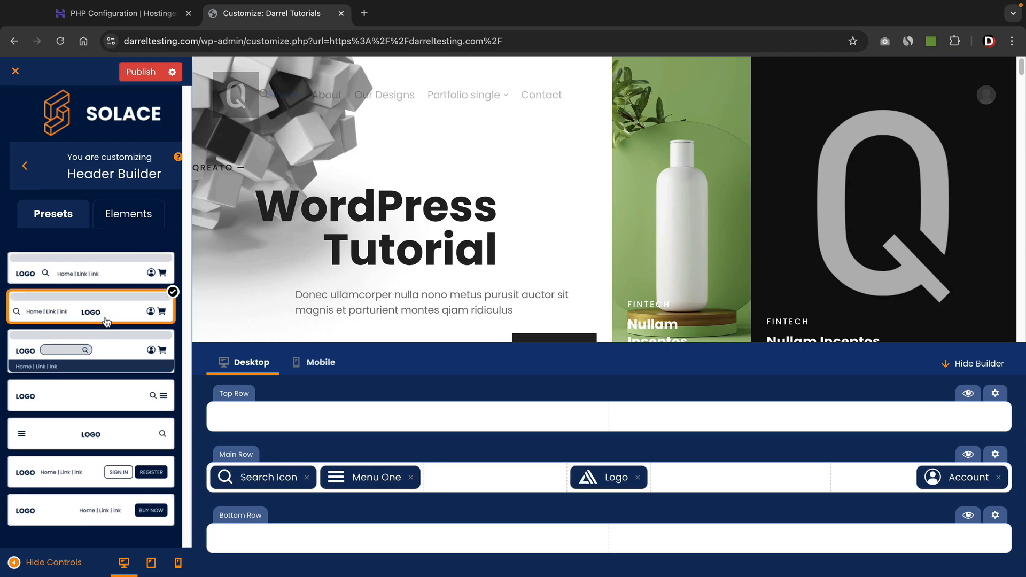
{"action": "left_click", "coordinate": [109, 358]}
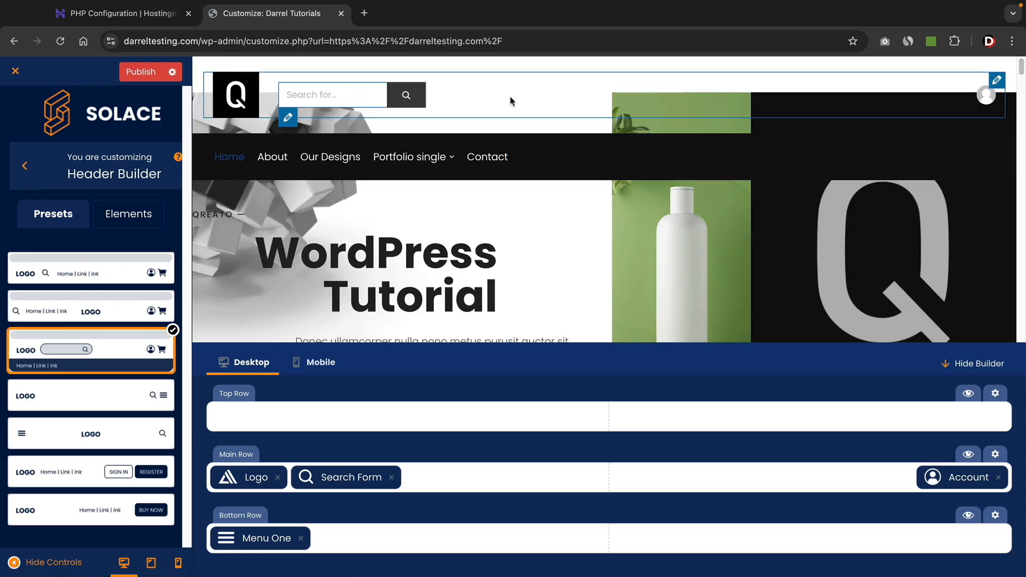
{"action": "left_click", "coordinate": [104, 472]}
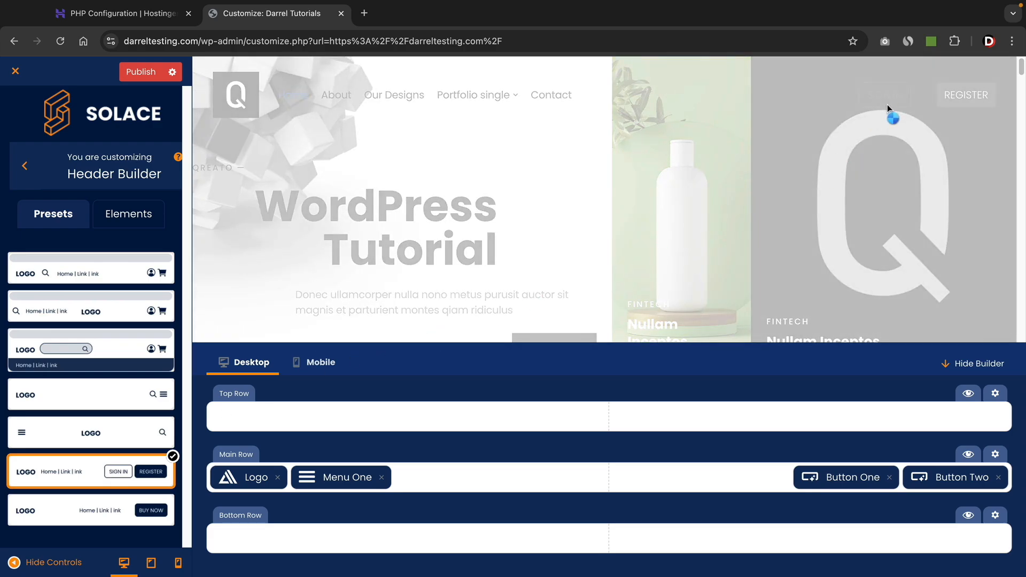
Set the SIGN IN button's (Button One) font colour to #F4F4F4 and return to the header layout.
{"action": "left_click", "coordinate": [851, 481]}
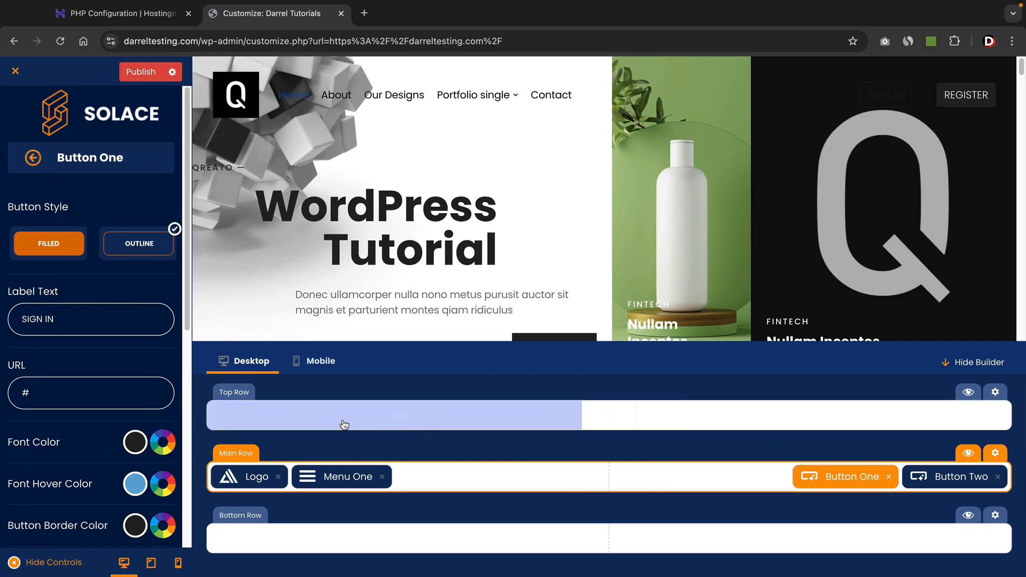
{"action": "left_click", "coordinate": [135, 446]}
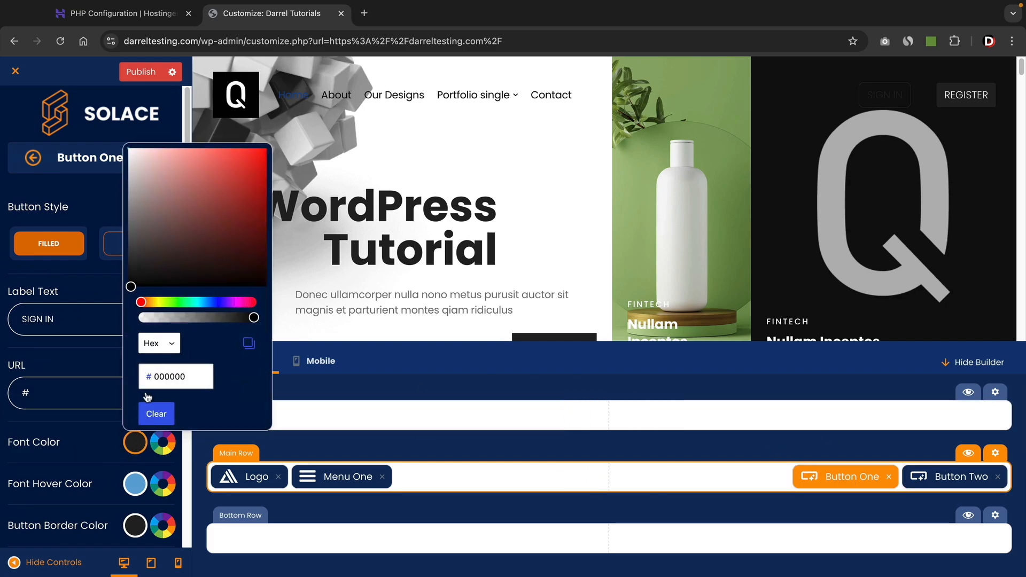
{"action": "left_click_drag", "start_coordinate": [173, 224], "coordinate": [127, 155]}
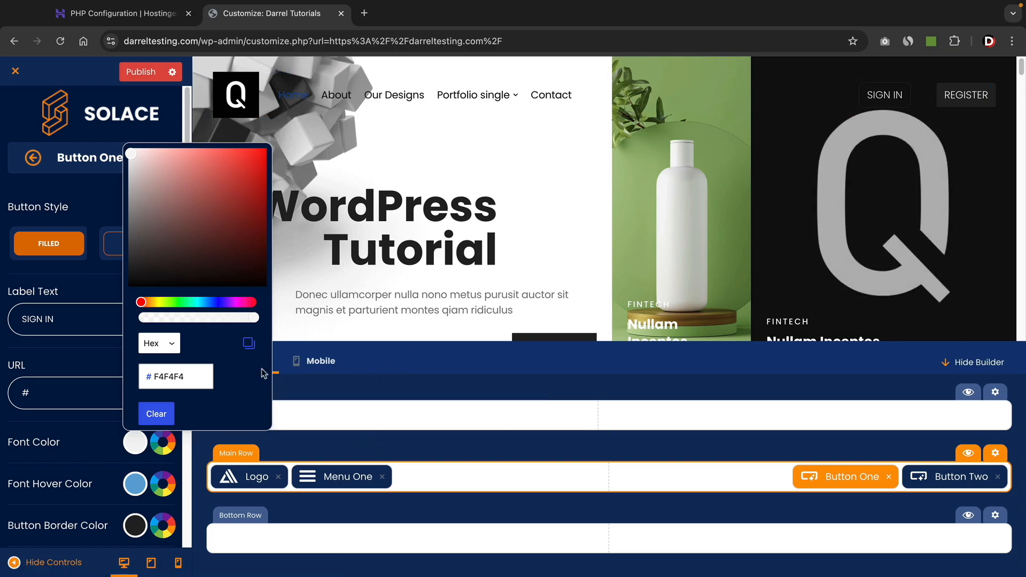
{"action": "left_click", "coordinate": [75, 360]}
{"action": "scroll", "coordinate": [69, 356], "scroll_direction": "down", "scroll_amount": 3}
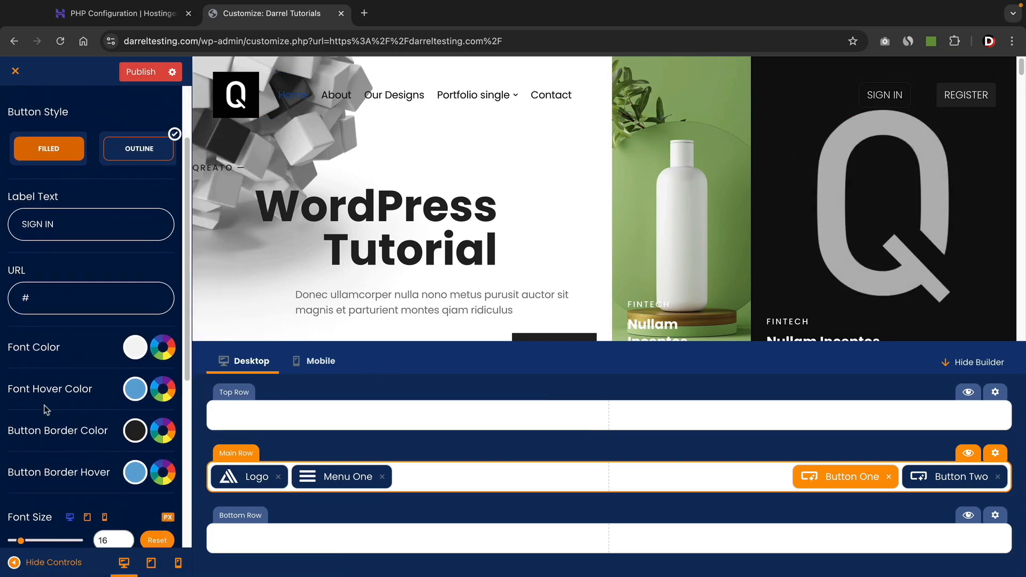
{"action": "scroll", "coordinate": [104, 377], "scroll_direction": "down", "scroll_amount": 2}
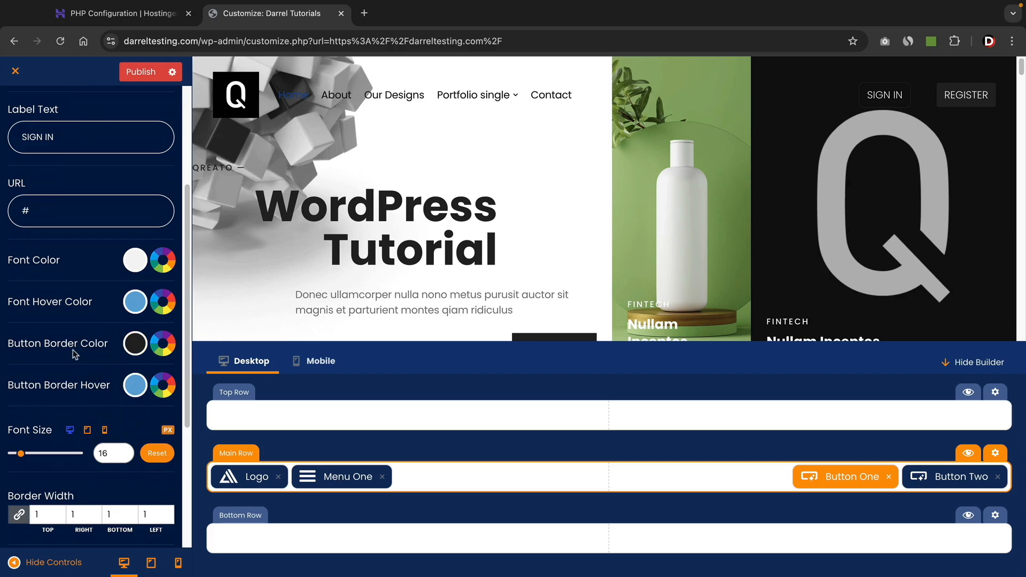
{"action": "scroll", "coordinate": [95, 375], "scroll_direction": "up", "scroll_amount": 4}
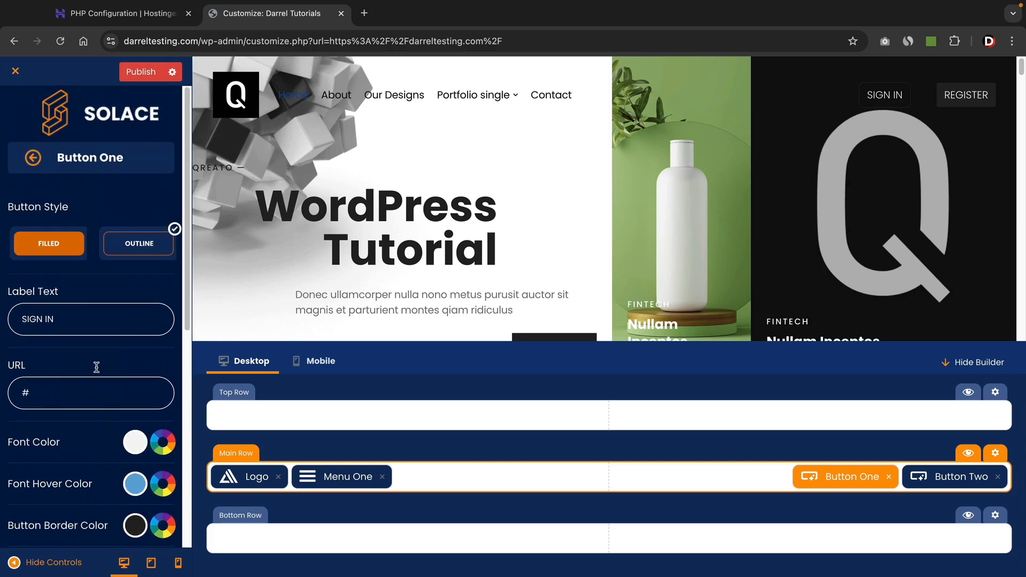
{"action": "left_click", "coordinate": [32, 159]}
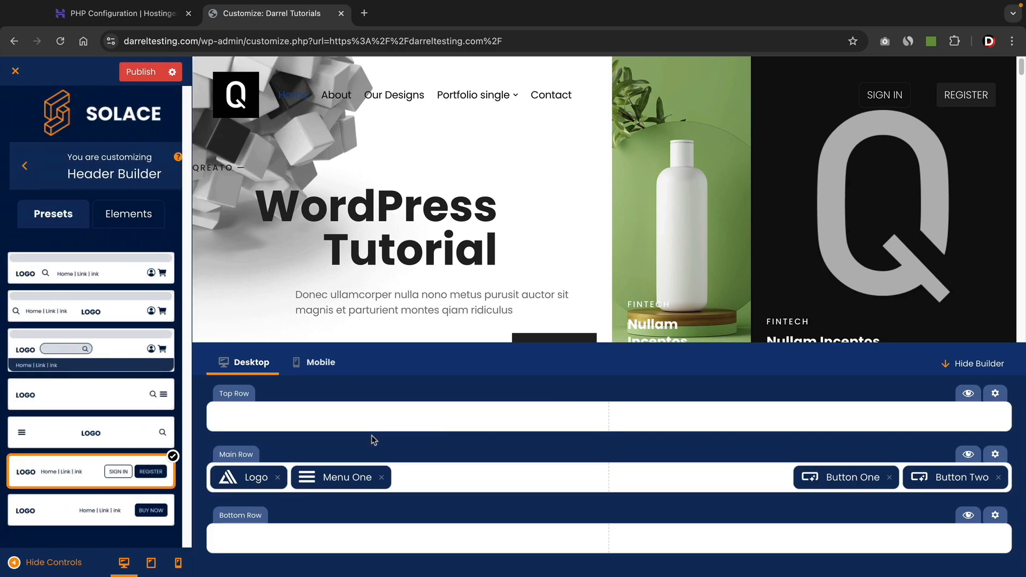
Place a Contacts element with phone and email icons at the right end of the header's Top Row.
{"action": "left_click", "coordinate": [133, 223]}
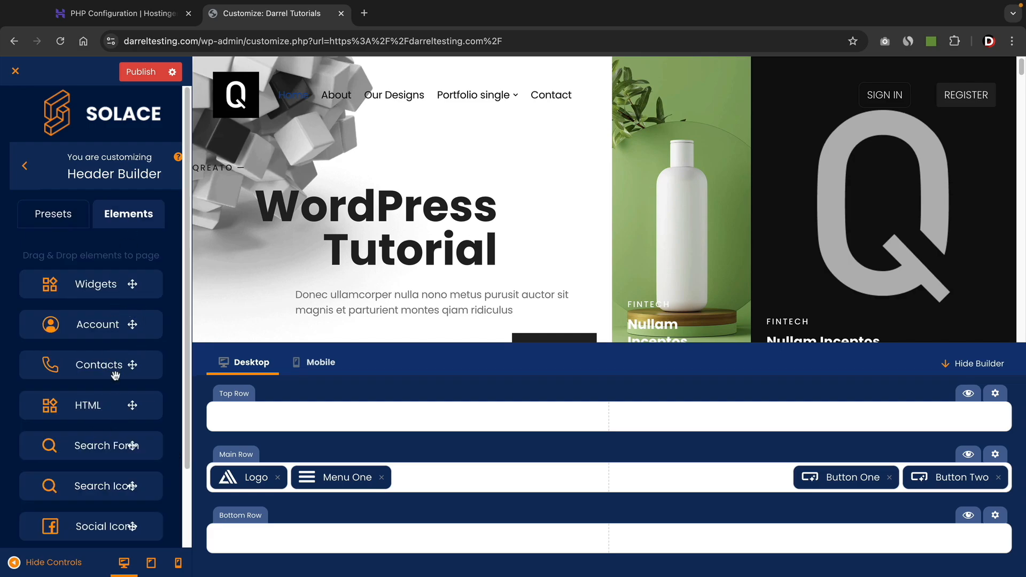
{"action": "left_click_drag", "start_coordinate": [132, 367], "coordinate": [723, 484]}
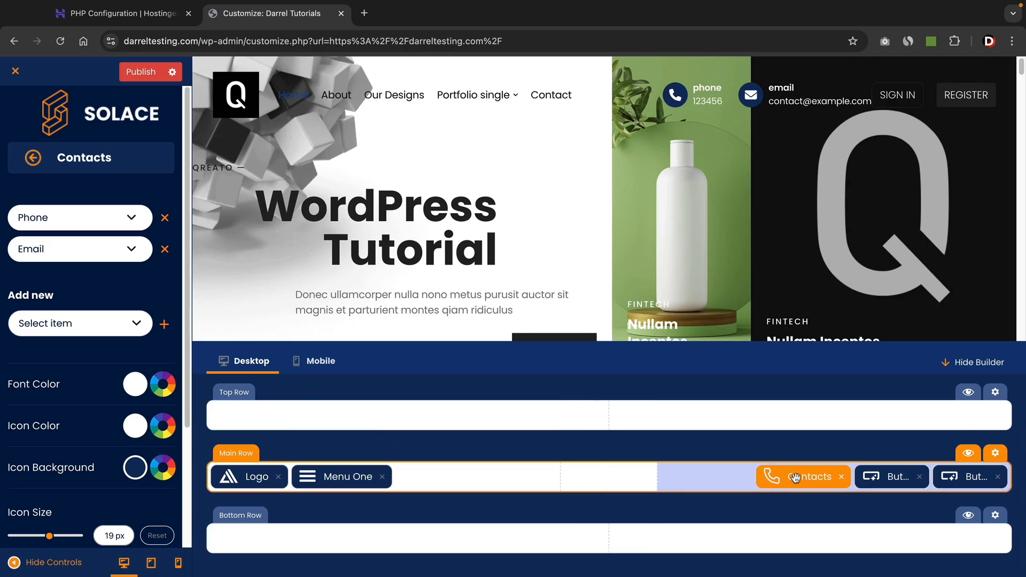
{"action": "left_click_drag", "start_coordinate": [812, 476], "coordinate": [885, 419]}
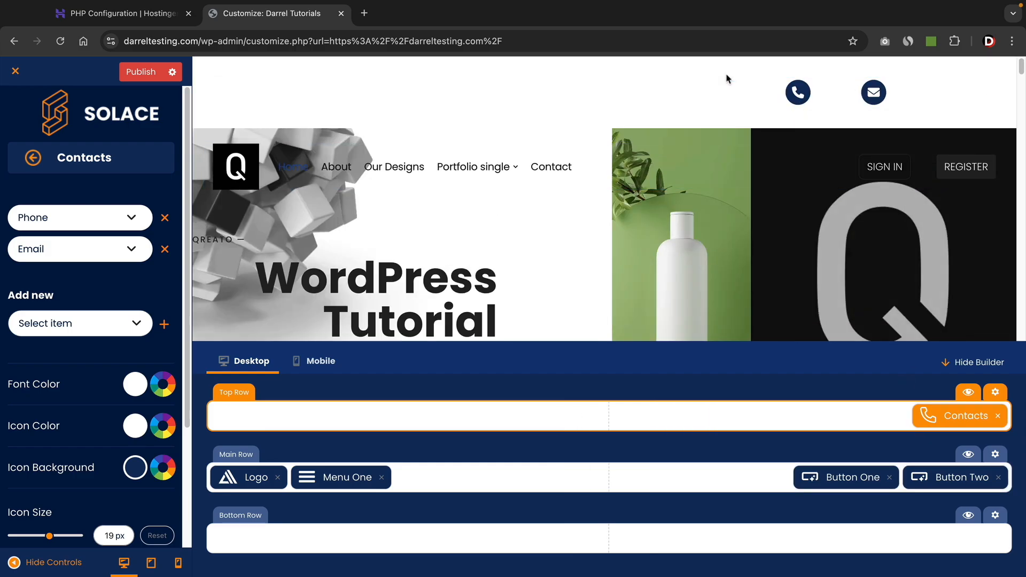
{"action": "left_click", "coordinate": [33, 158]}
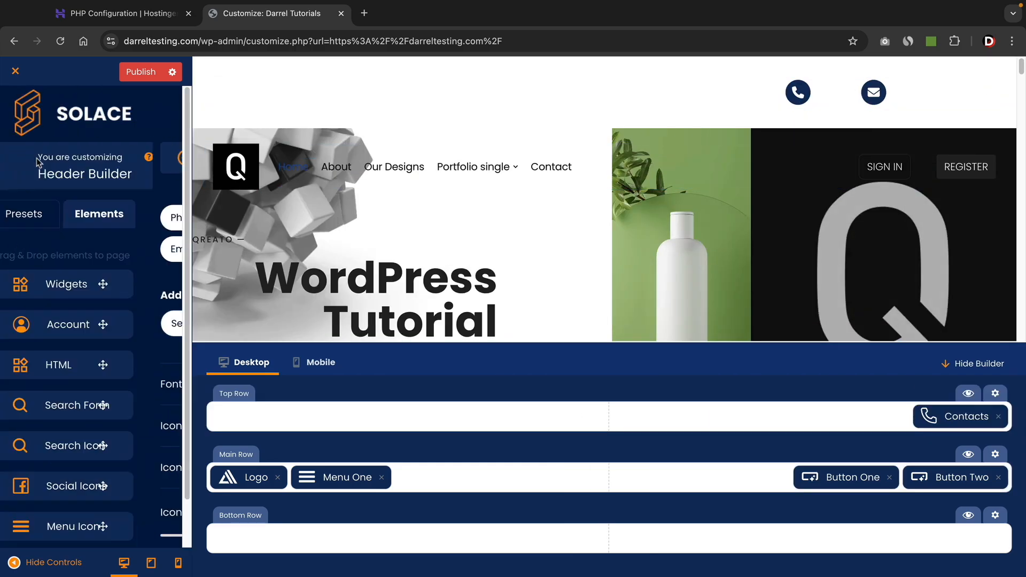
Add a Social Icons element to the Top Row with Facebook and YouTube icons.
{"action": "scroll", "coordinate": [111, 410], "scroll_direction": "down", "scroll_amount": 2}
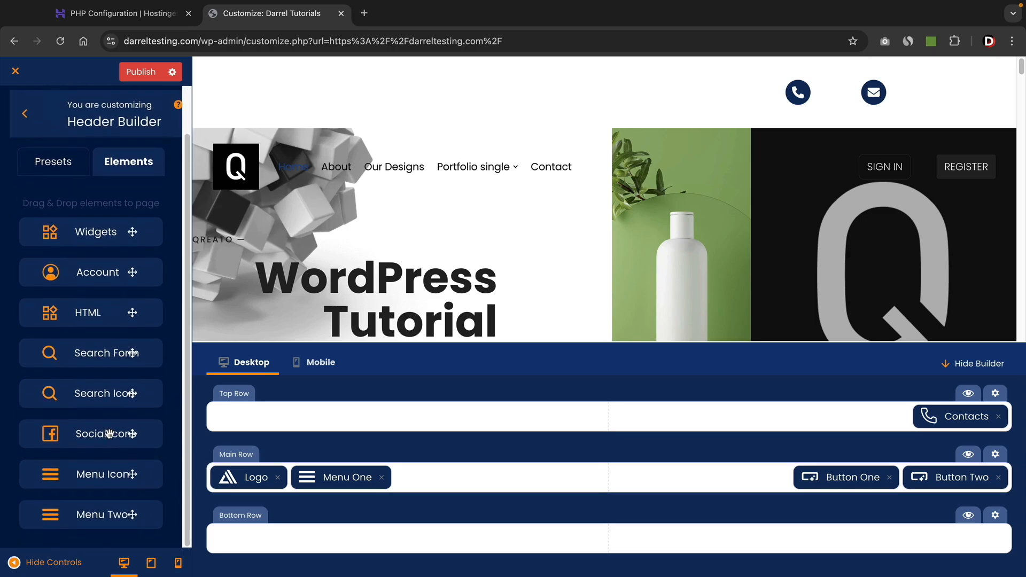
{"action": "left_click_drag", "start_coordinate": [109, 433], "coordinate": [791, 419]}
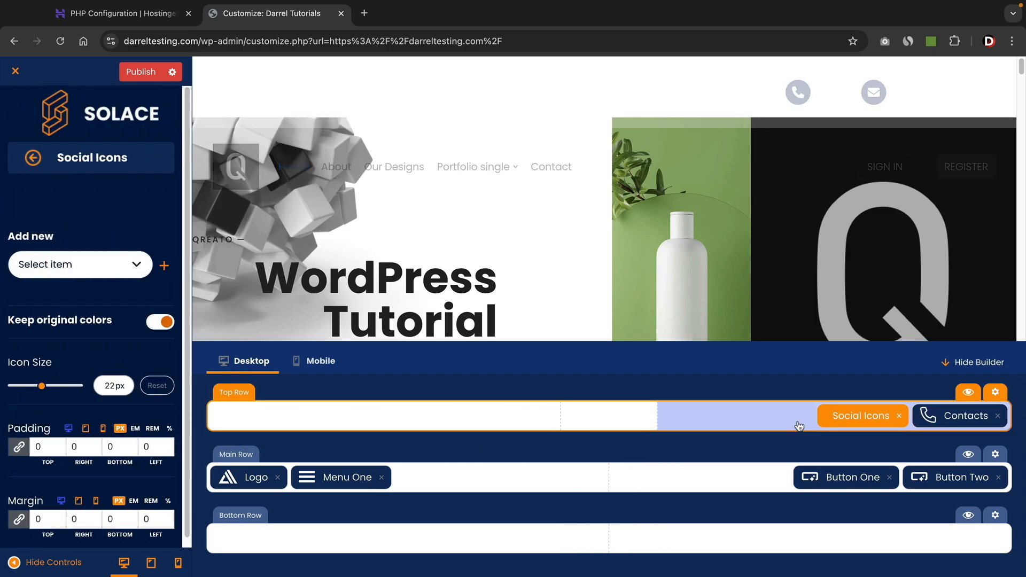
{"action": "left_click", "coordinate": [127, 263]}
{"action": "left_click", "coordinate": [91, 295]}
{"action": "left_click", "coordinate": [162, 266]}
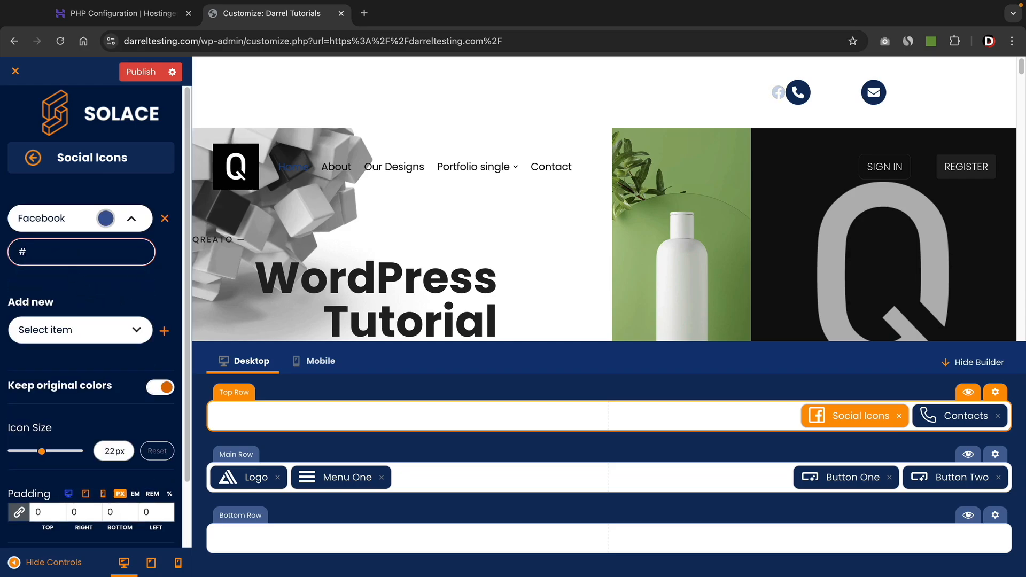
{"action": "left_click", "coordinate": [121, 322]}
{"action": "left_click", "coordinate": [98, 359]}
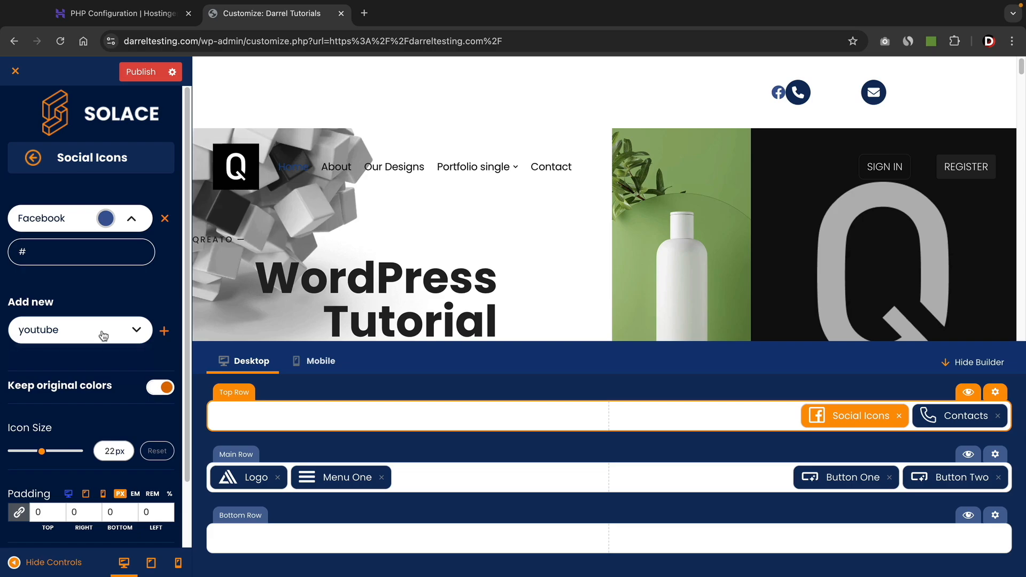
Raise the social icons' linked padding to 17 px.
{"action": "scroll", "coordinate": [142, 340], "scroll_direction": "down", "scroll_amount": 2}
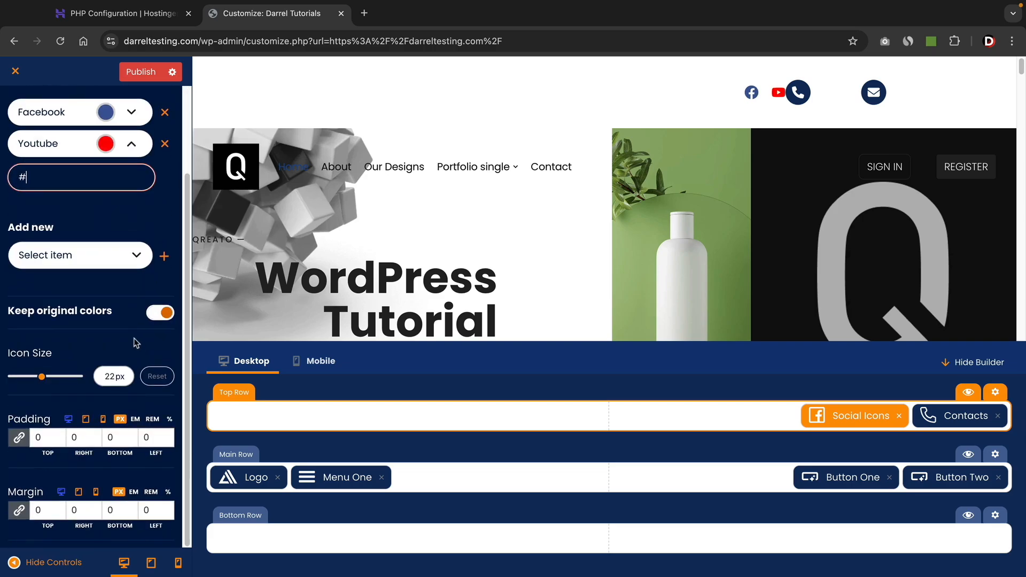
{"action": "left_click", "coordinate": [60, 434]}
{"action": "left_click", "coordinate": [59, 434]}
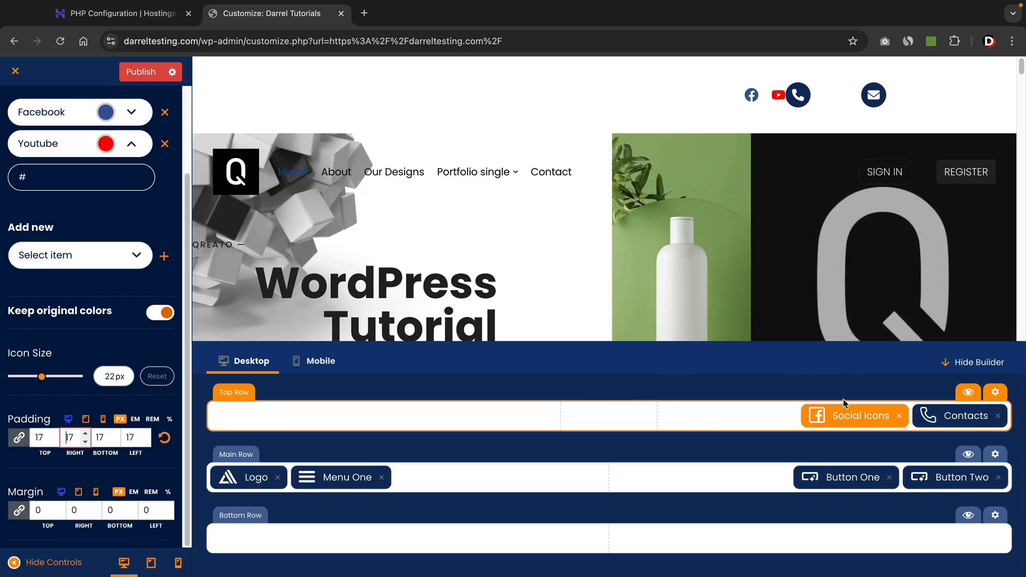
Remove the Social Icons from the Top Row and set the Contacts font colour to black.
{"action": "left_click", "coordinate": [899, 417]}
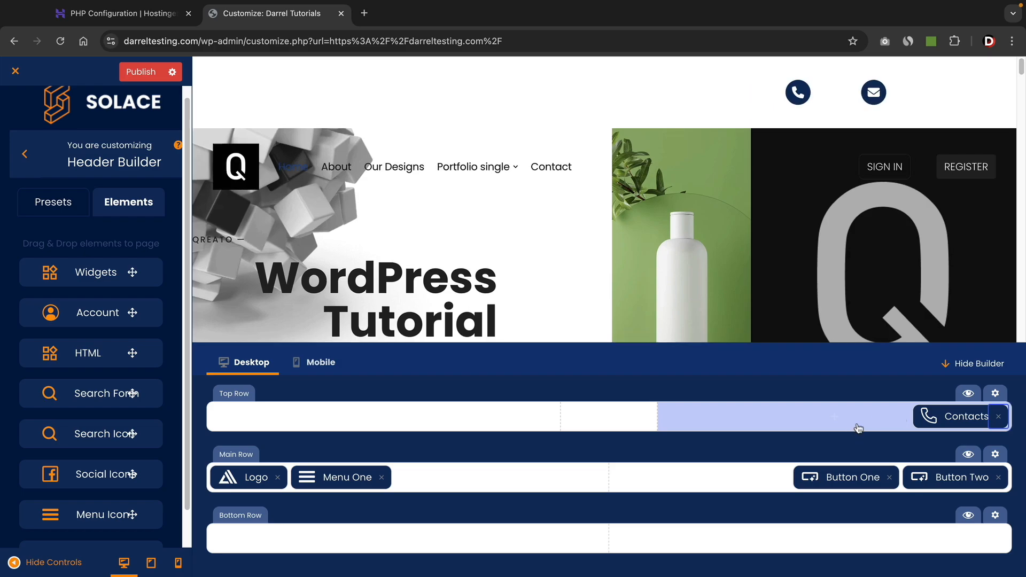
{"action": "left_click", "coordinate": [952, 419]}
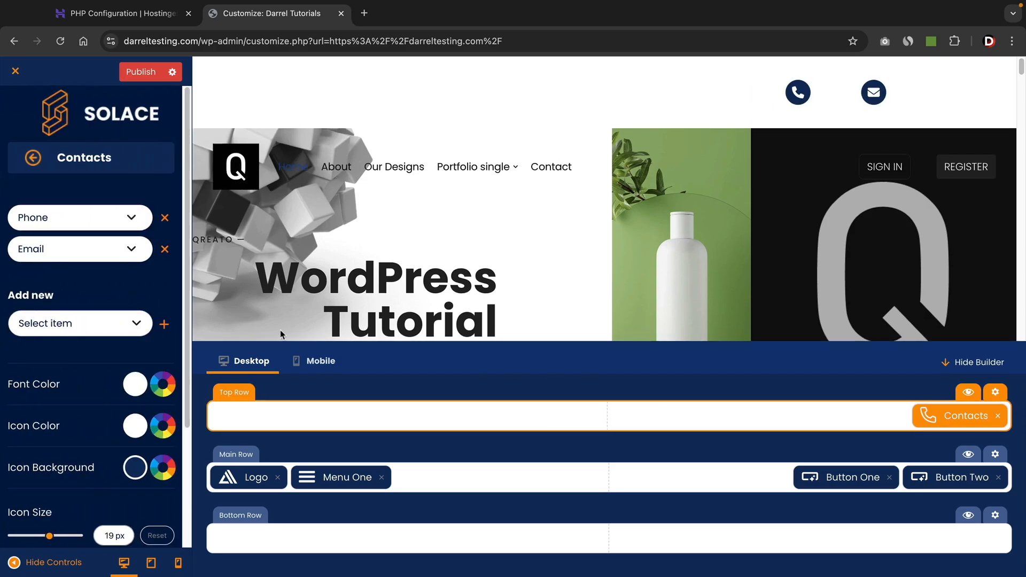
{"action": "left_click", "coordinate": [135, 384]}
{"action": "left_click", "coordinate": [168, 180]}
{"action": "left_click_drag", "start_coordinate": [146, 212], "coordinate": [102, 266]}
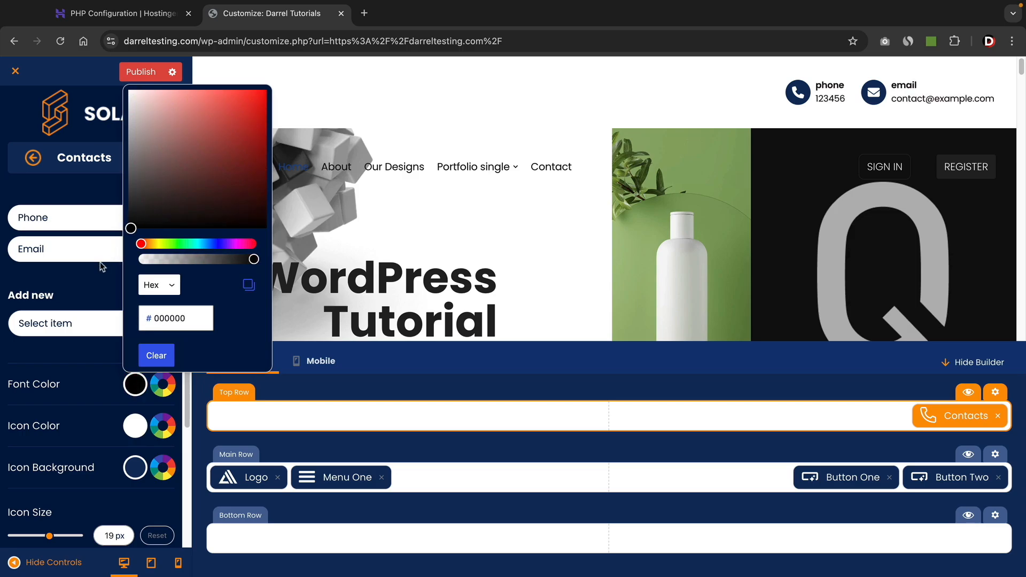
{"action": "left_click", "coordinate": [59, 358]}
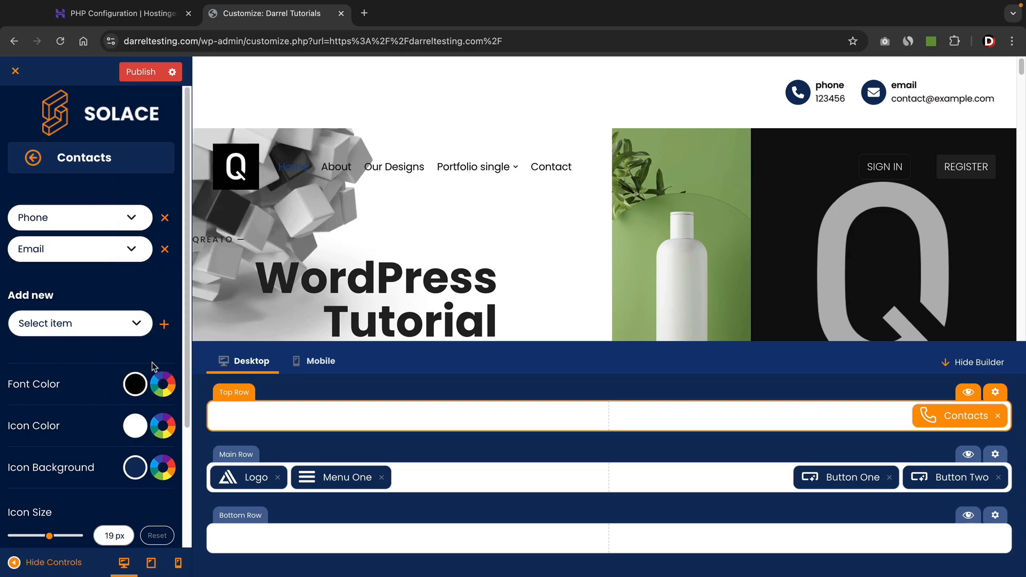
Give the Top Row a blue-to-purple gradient background, then remove Contacts from it.
{"action": "left_click", "coordinate": [996, 394]}
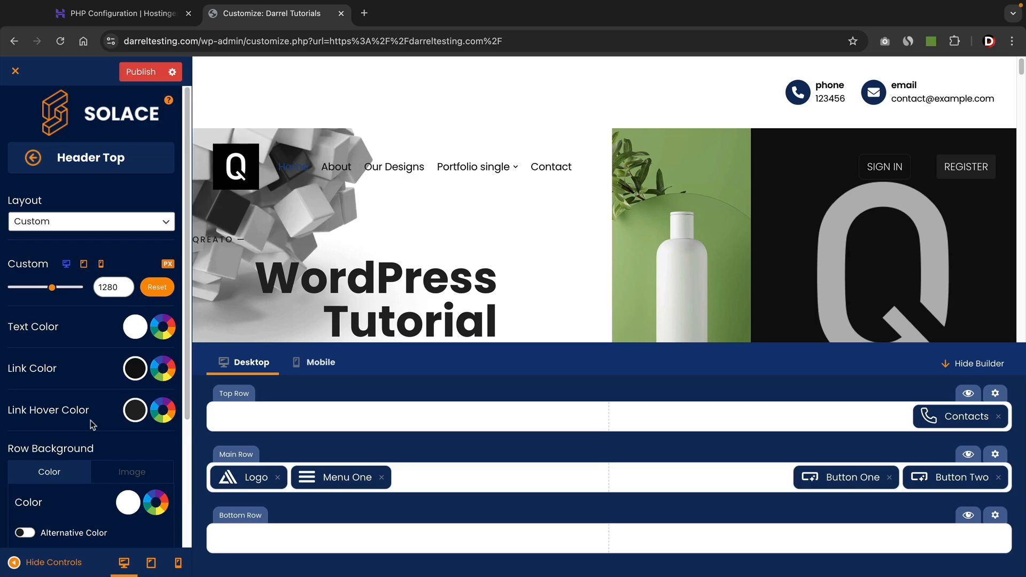
{"action": "scroll", "coordinate": [93, 425], "scroll_direction": "down", "scroll_amount": 3}
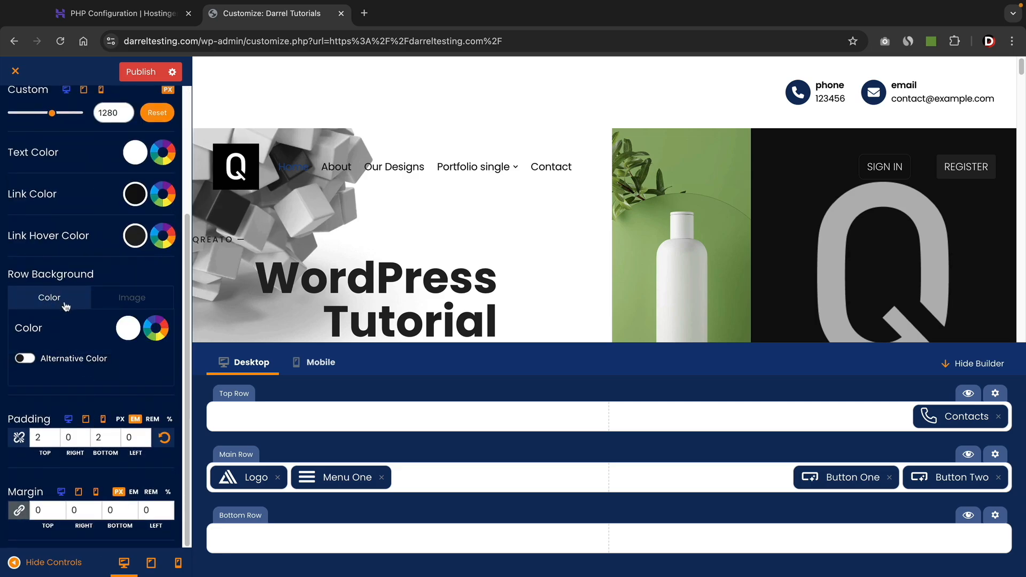
{"action": "left_click", "coordinate": [122, 333]}
{"action": "left_click_drag", "start_coordinate": [134, 171], "coordinate": [90, 239]}
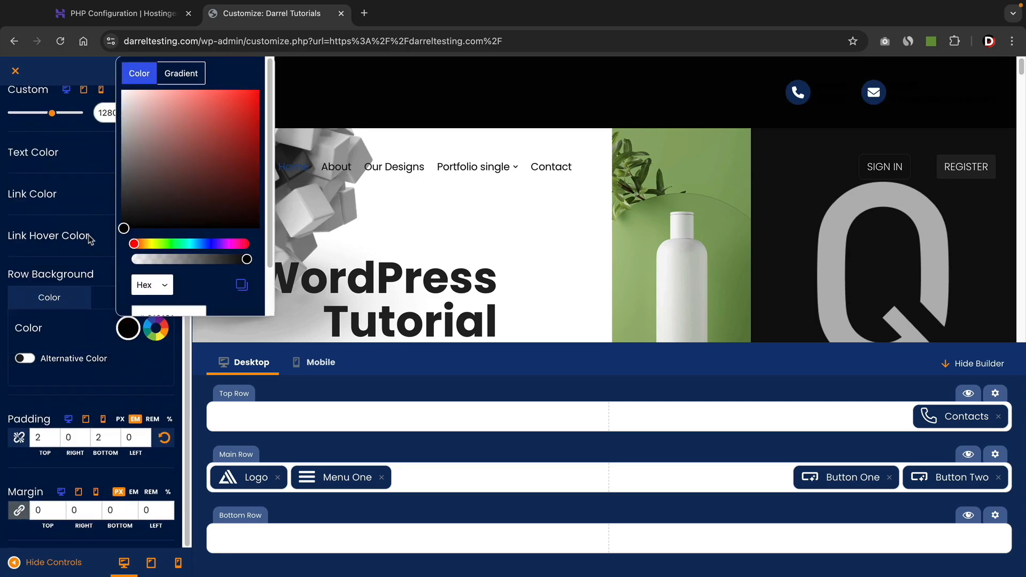
{"action": "left_click", "coordinate": [150, 387]}
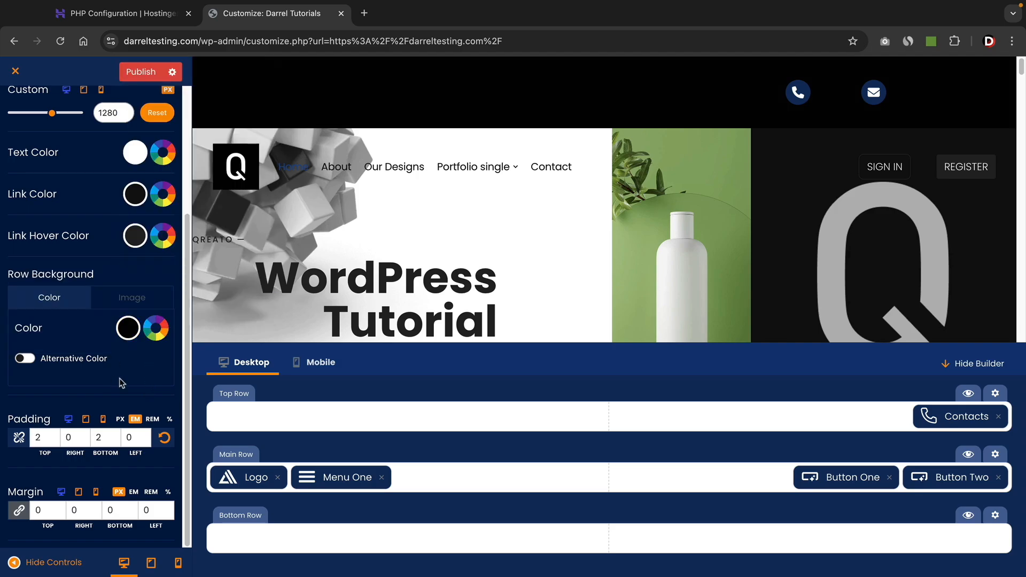
{"action": "left_click", "coordinate": [152, 331]}
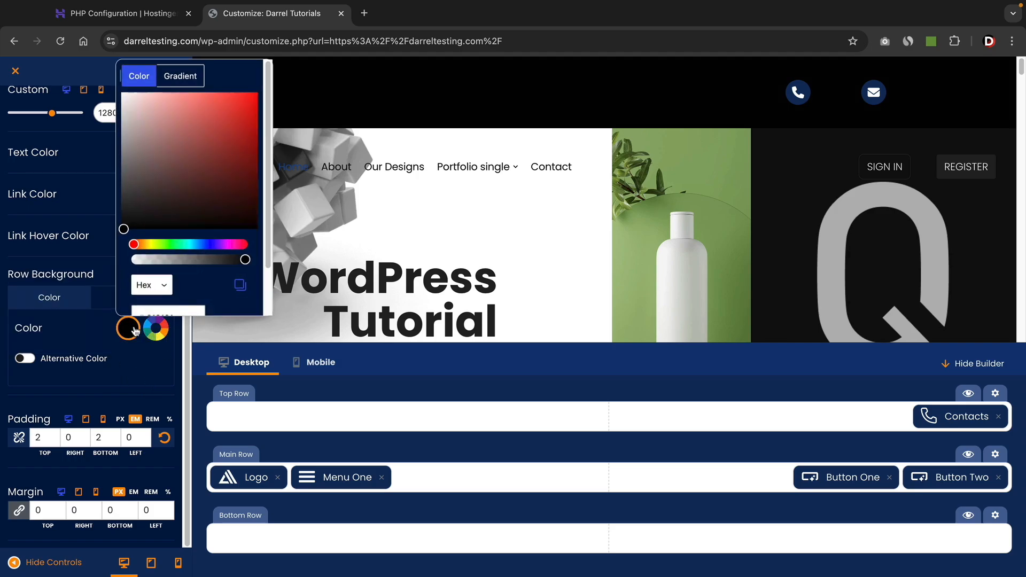
{"action": "left_click", "coordinate": [181, 74]}
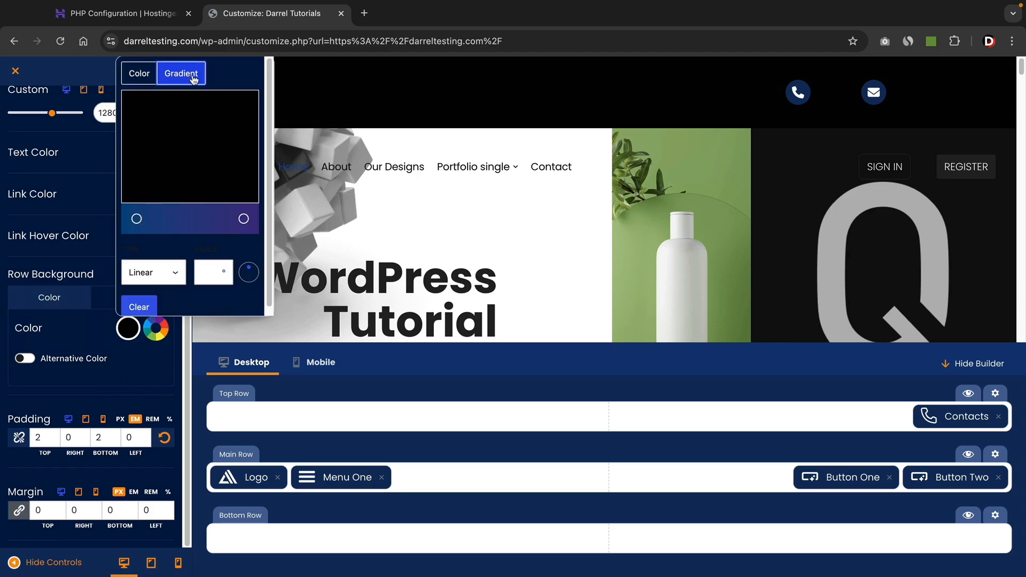
{"action": "left_click", "coordinate": [140, 220]}
{"action": "left_click", "coordinate": [140, 366]}
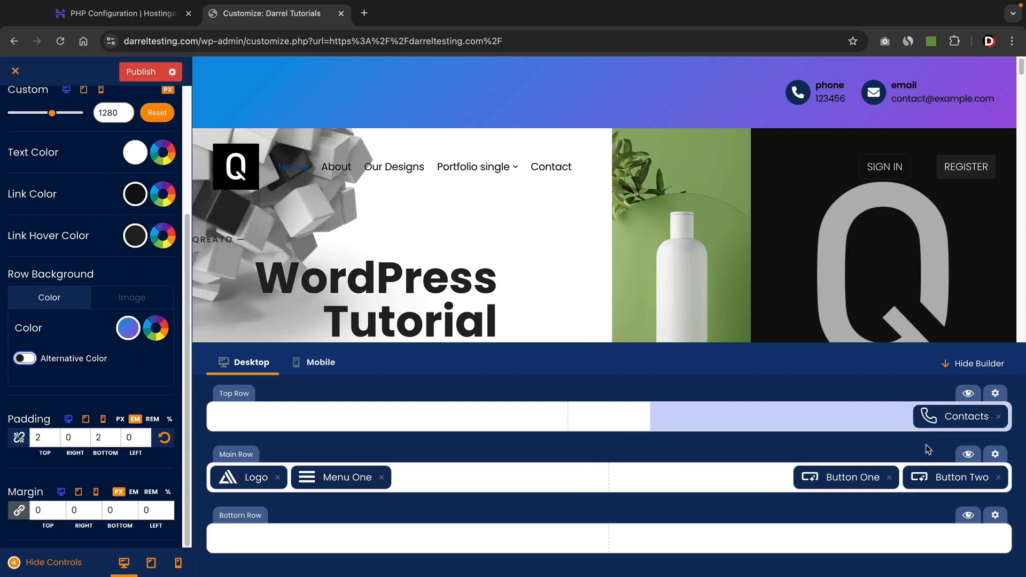
{"action": "left_click", "coordinate": [998, 416]}
Back out to the main Customizer menu, view the Footer Builder, and scroll the site preview.
{"action": "scroll", "coordinate": [5, 179], "scroll_direction": "up", "scroll_amount": 3}
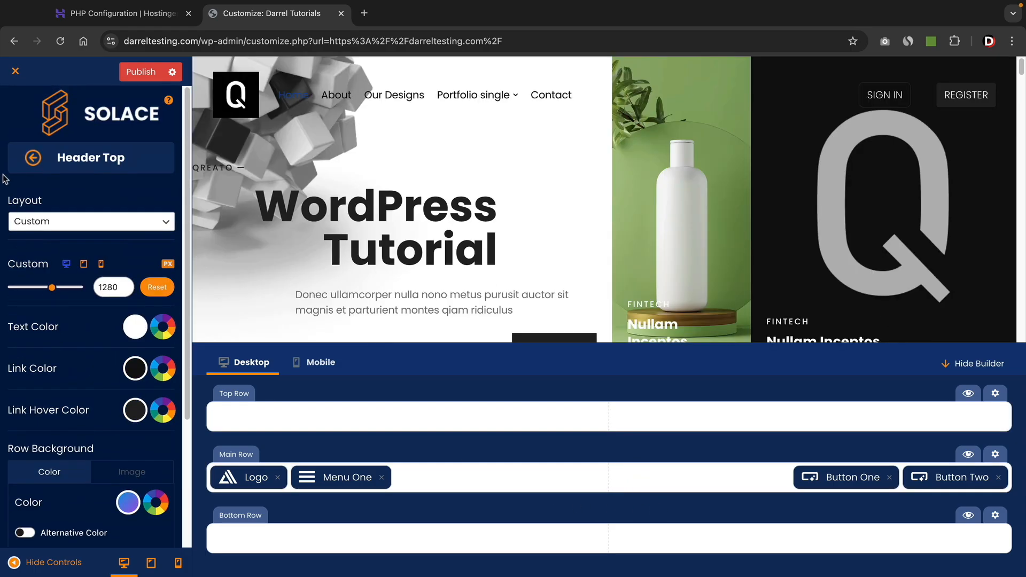
{"action": "left_click", "coordinate": [32, 159]}
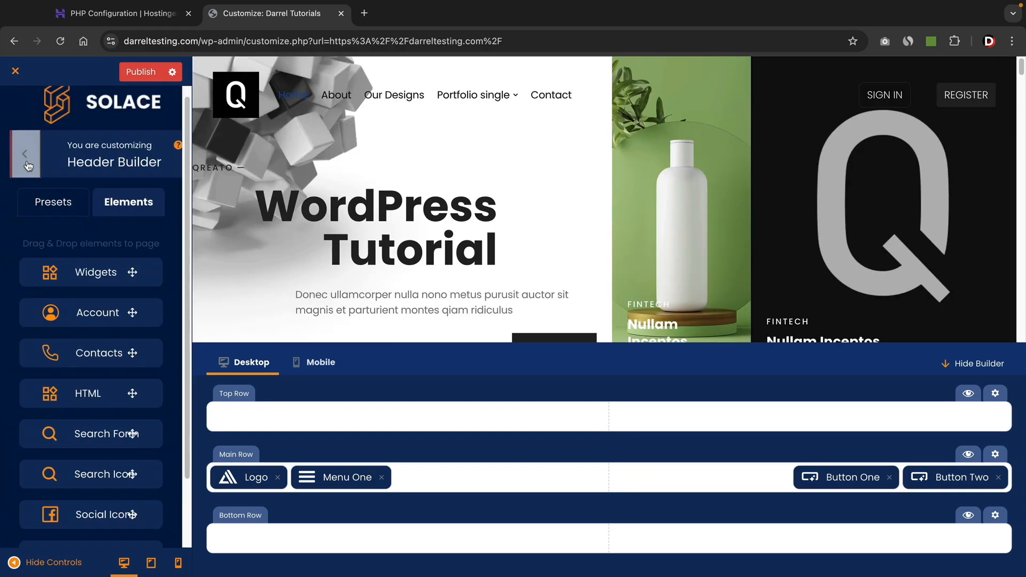
{"action": "left_click", "coordinate": [28, 163]}
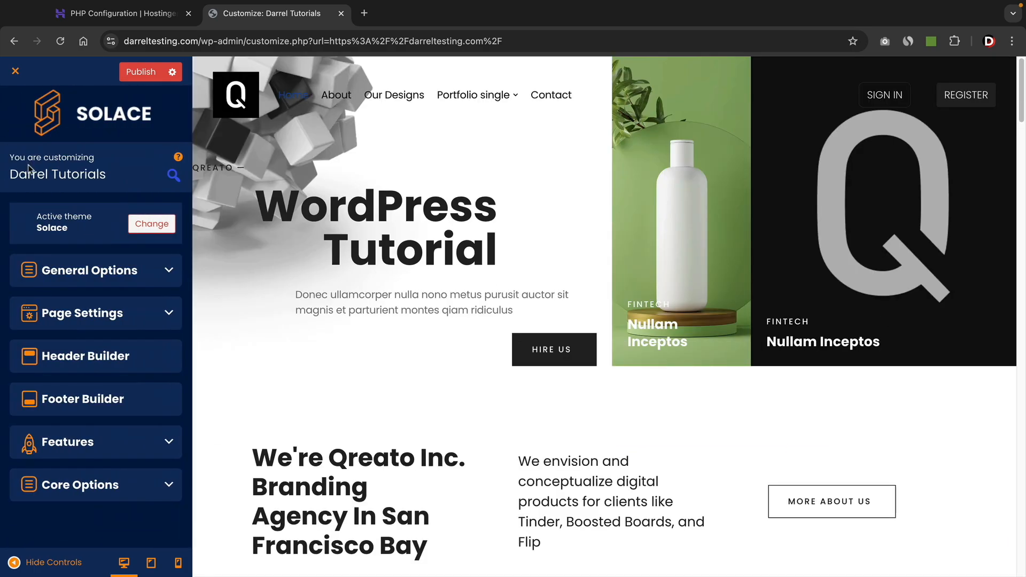
{"action": "left_click", "coordinate": [101, 396]}
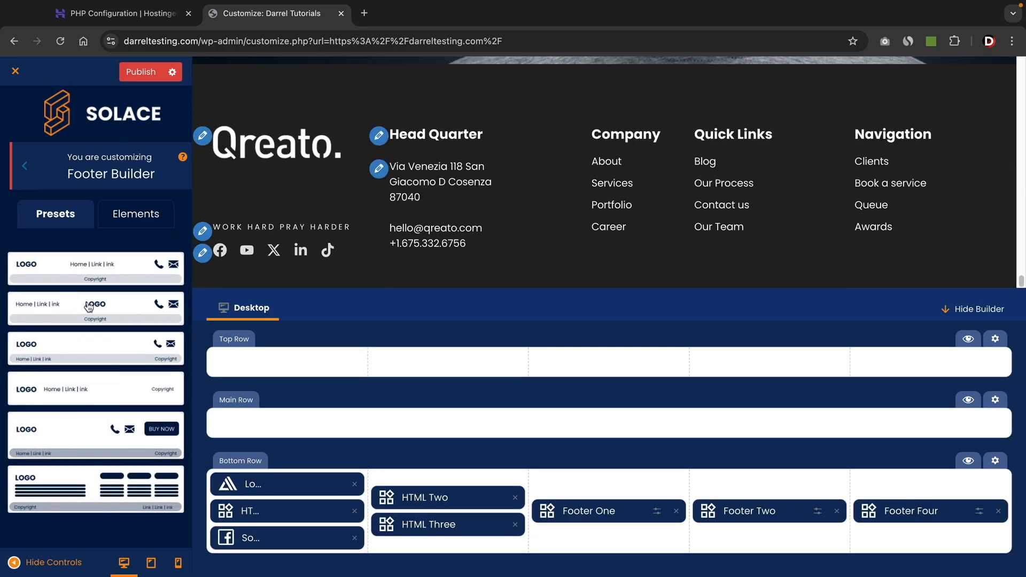
{"action": "left_click", "coordinate": [25, 165]}
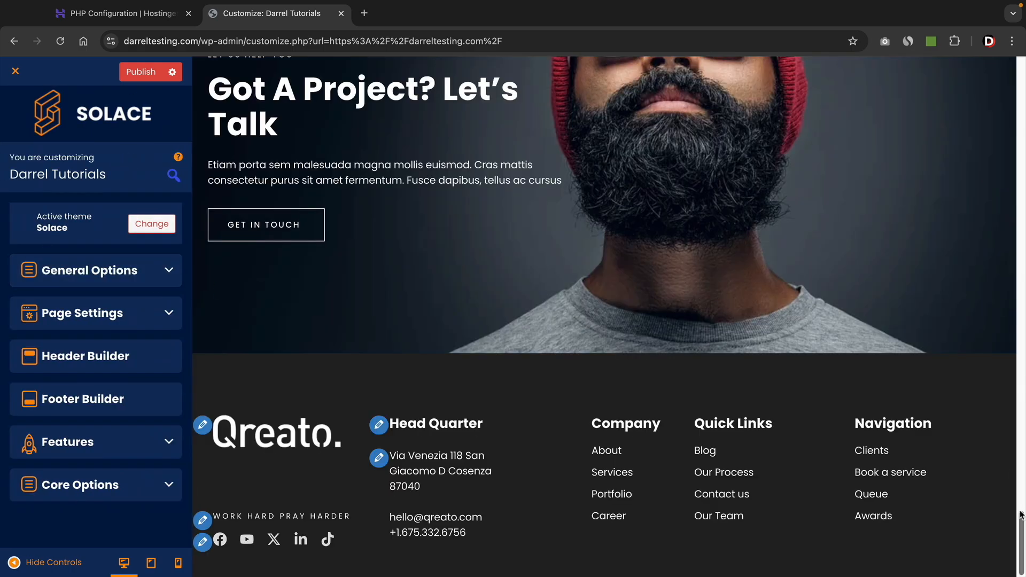
{"action": "left_click_drag", "start_coordinate": [1022, 514], "coordinate": [1023, 52]}
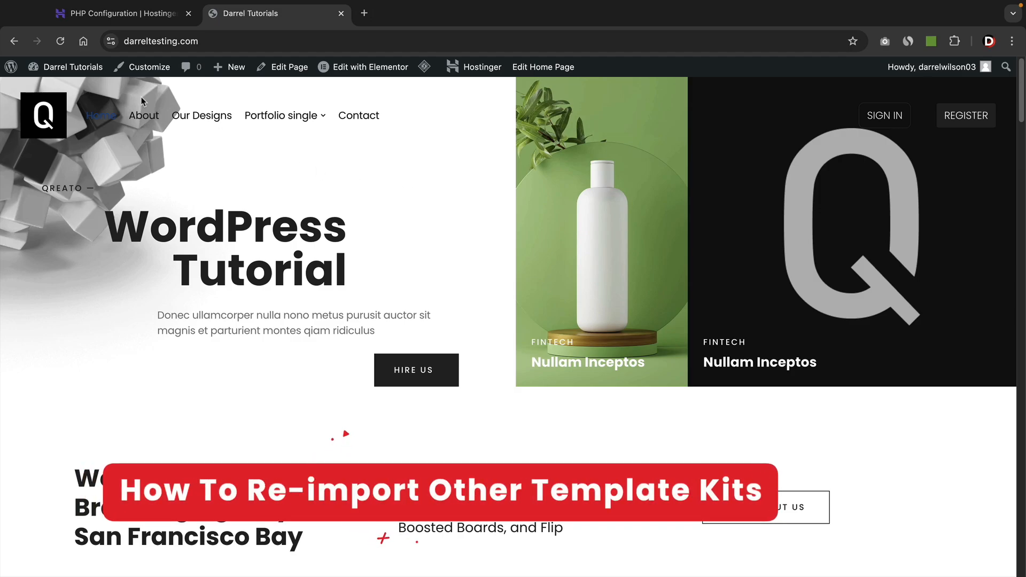
From the Dashboard, open the Solace starter template library and select the PixelFlow template.
{"action": "mouse_move", "coordinate": [65, 66]}
{"action": "left_click", "coordinate": [73, 91]}
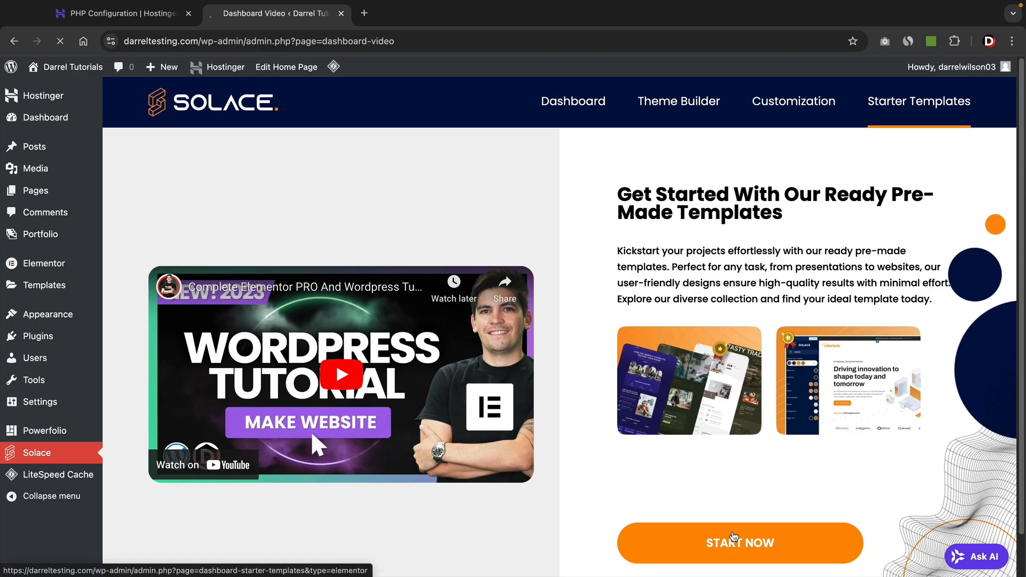
{"action": "left_click", "coordinate": [734, 537]}
{"action": "scroll", "coordinate": [142, 395], "scroll_direction": "down", "scroll_amount": 10}
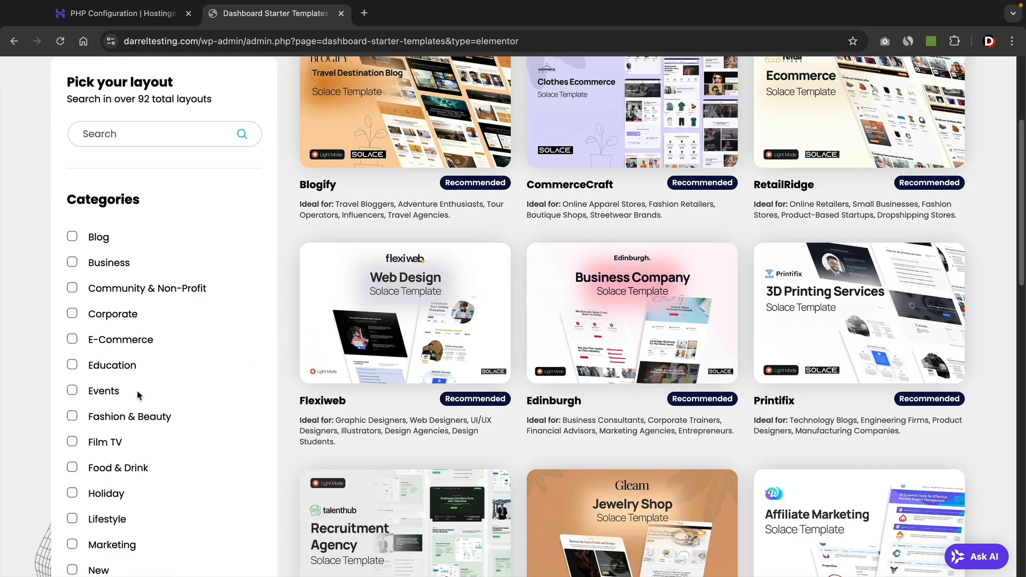
{"action": "scroll", "coordinate": [124, 396], "scroll_direction": "down", "scroll_amount": 8}
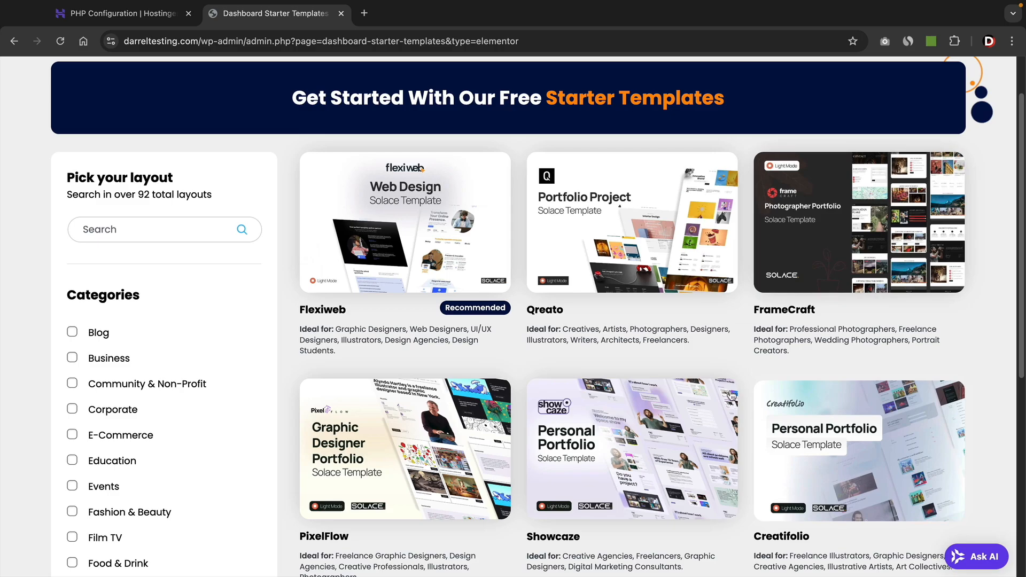
{"action": "scroll", "coordinate": [647, 418], "scroll_direction": "down", "scroll_amount": 4}
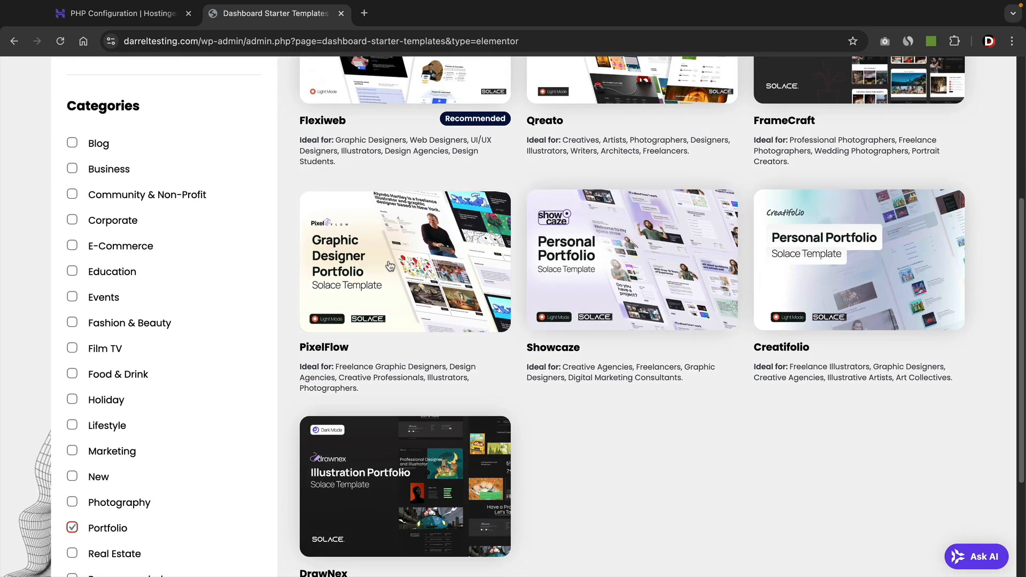
{"action": "left_click", "coordinate": [386, 253]}
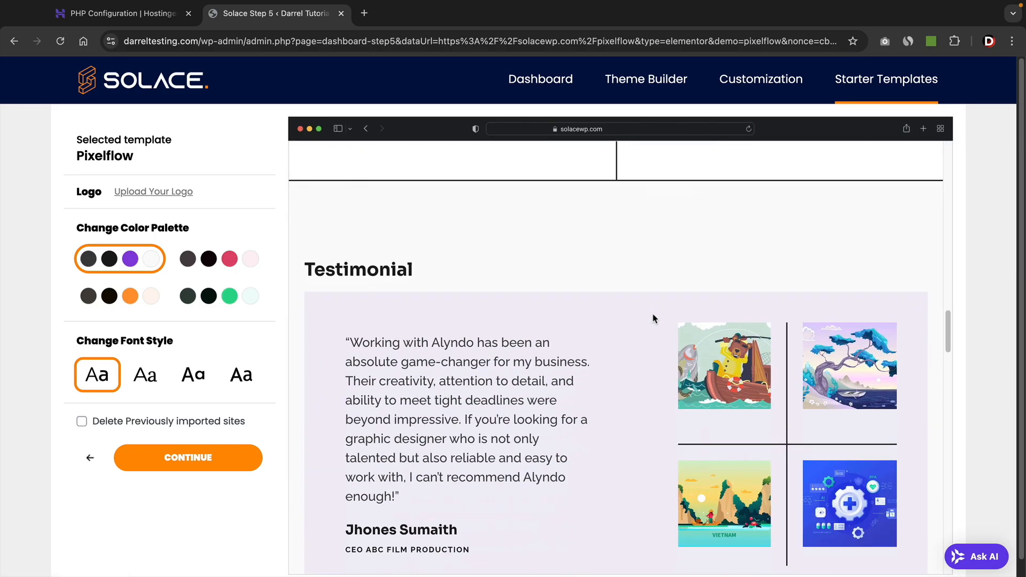
Preview other palettes, keep the original purple one, enable deleting previously imported sites, and continue.
{"action": "left_click_drag", "start_coordinate": [948, 346], "coordinate": [942, 170]}
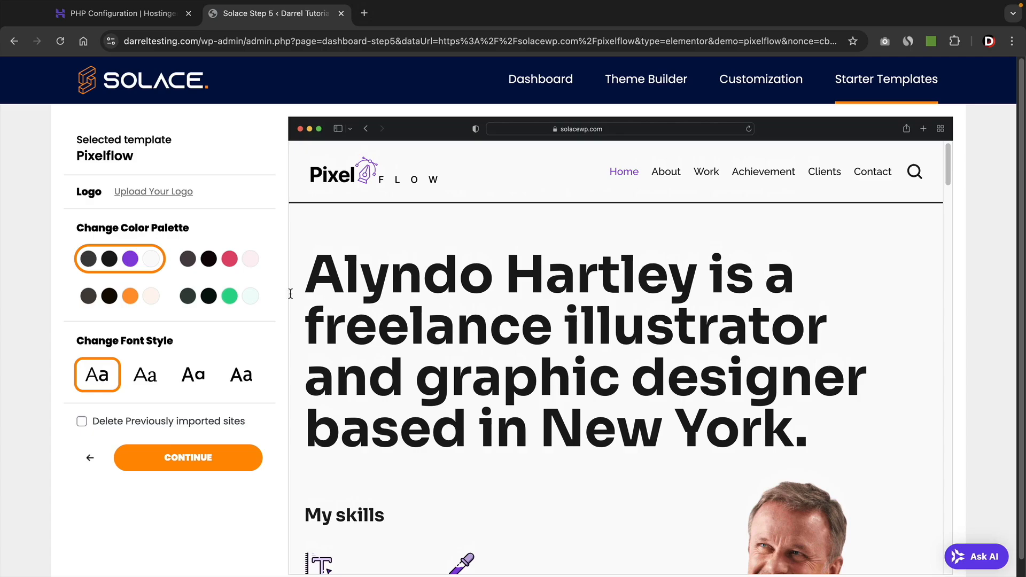
{"action": "left_click", "coordinate": [218, 277]}
{"action": "left_click", "coordinate": [212, 296]}
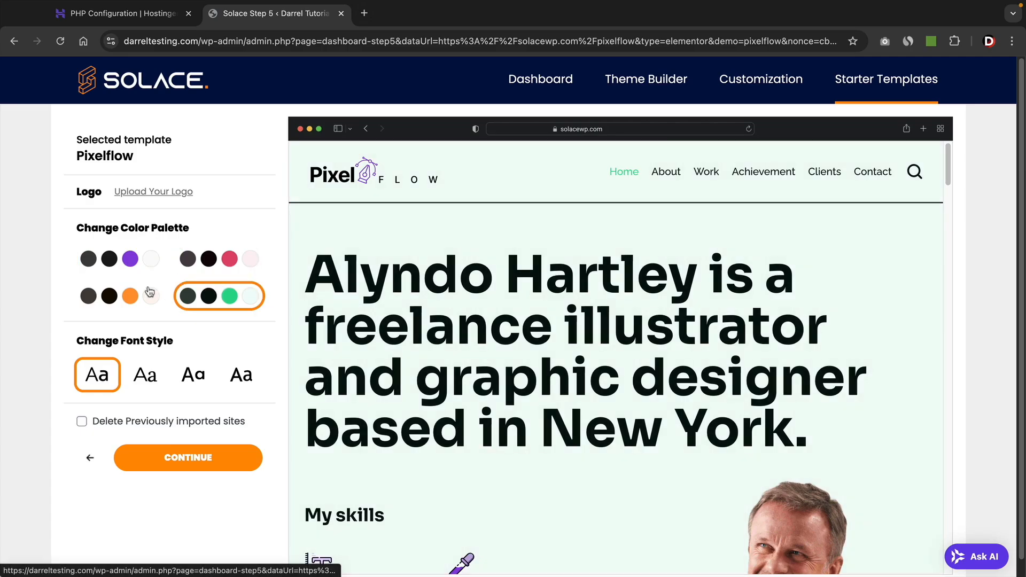
{"action": "left_click", "coordinate": [129, 296]}
{"action": "left_click", "coordinate": [129, 260]}
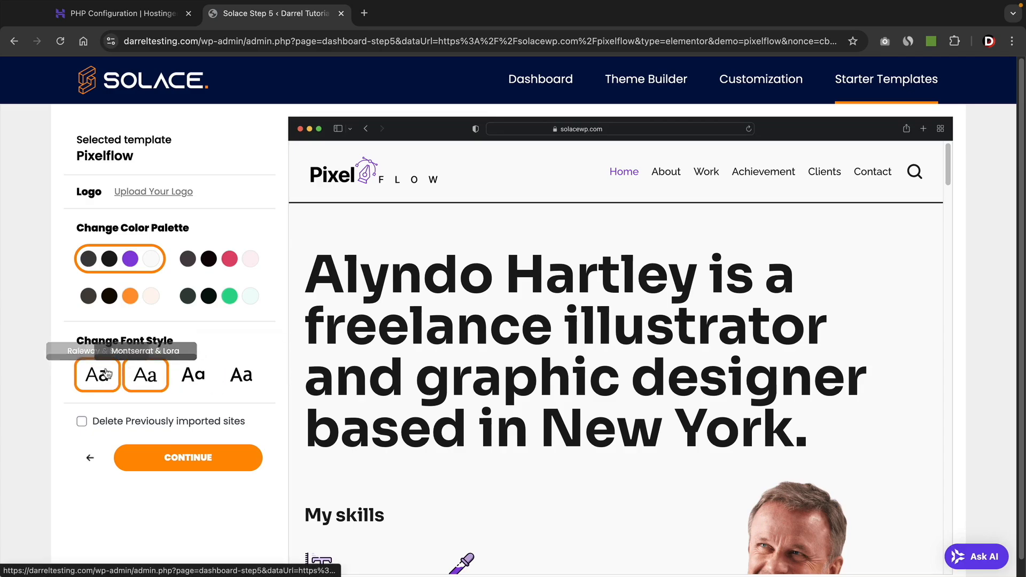
{"action": "left_click", "coordinate": [81, 422]}
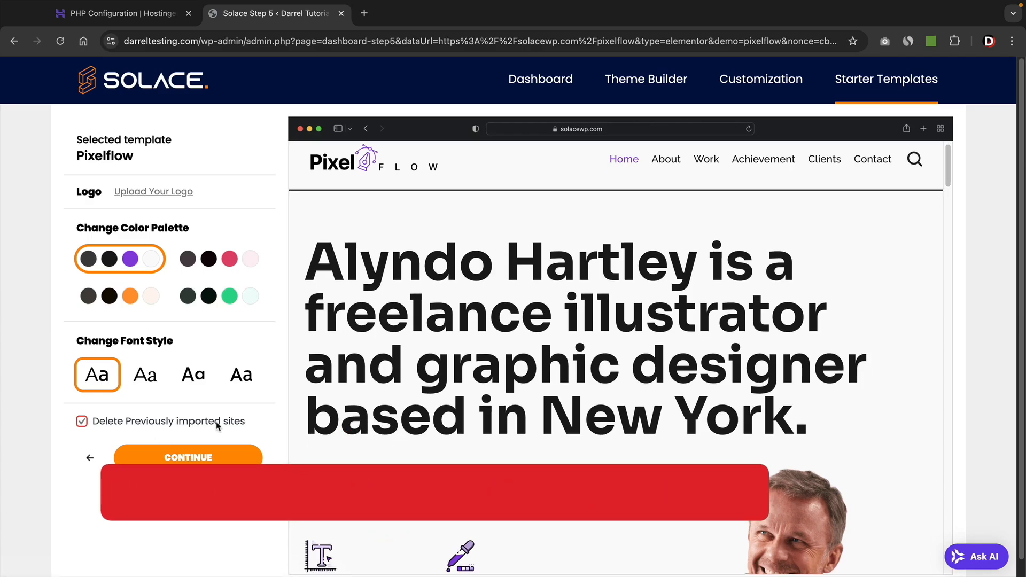
{"action": "left_click", "coordinate": [188, 463]}
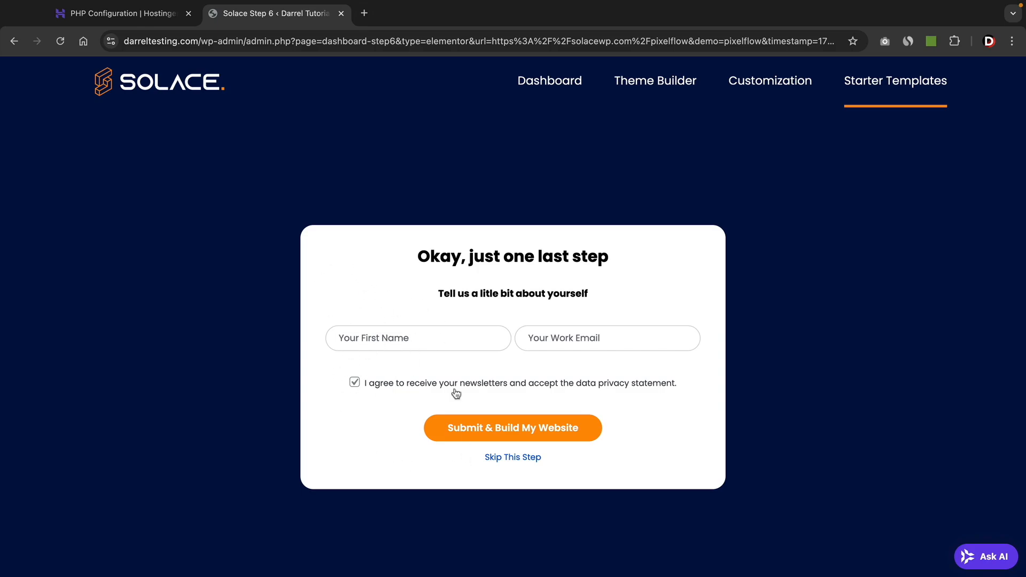
Check the hosting PHP extensions tab, then finish the Pixelflow import and open the new website.
{"action": "left_click", "coordinate": [158, 19]}
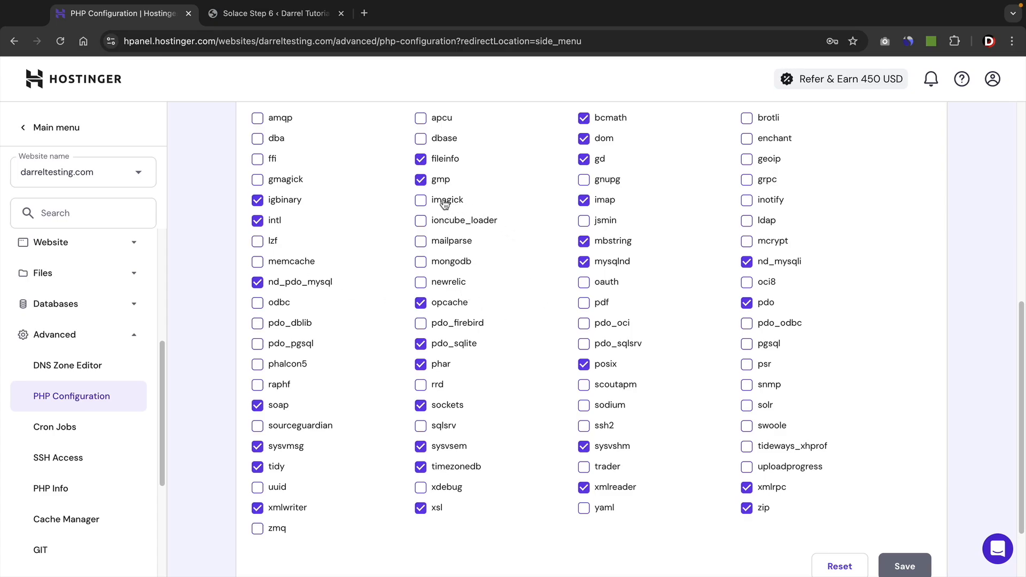
{"action": "left_click", "coordinate": [302, 20]}
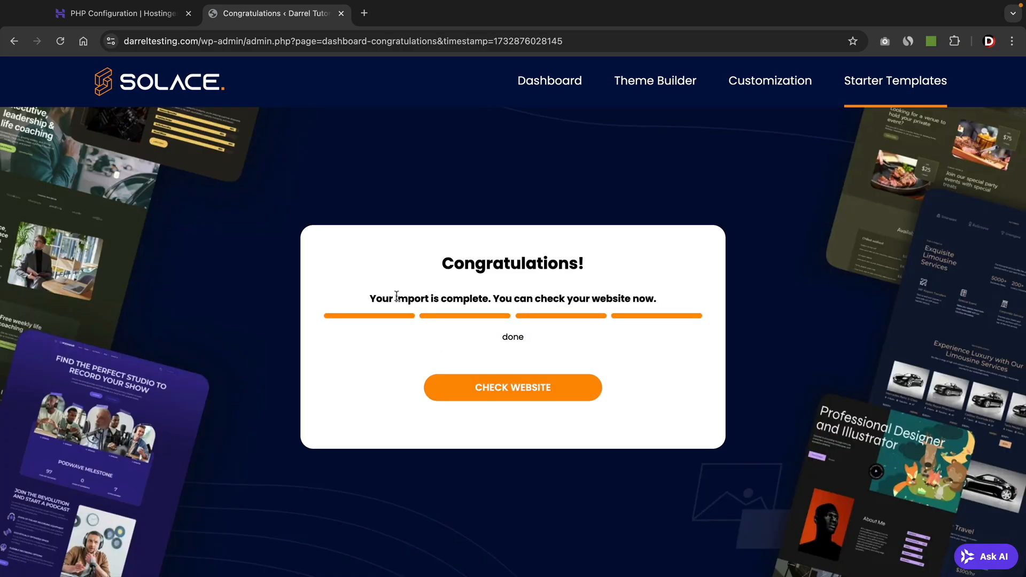
{"action": "left_click_drag", "start_coordinate": [371, 296], "coordinate": [489, 297]}
{"action": "left_click", "coordinate": [487, 297]}
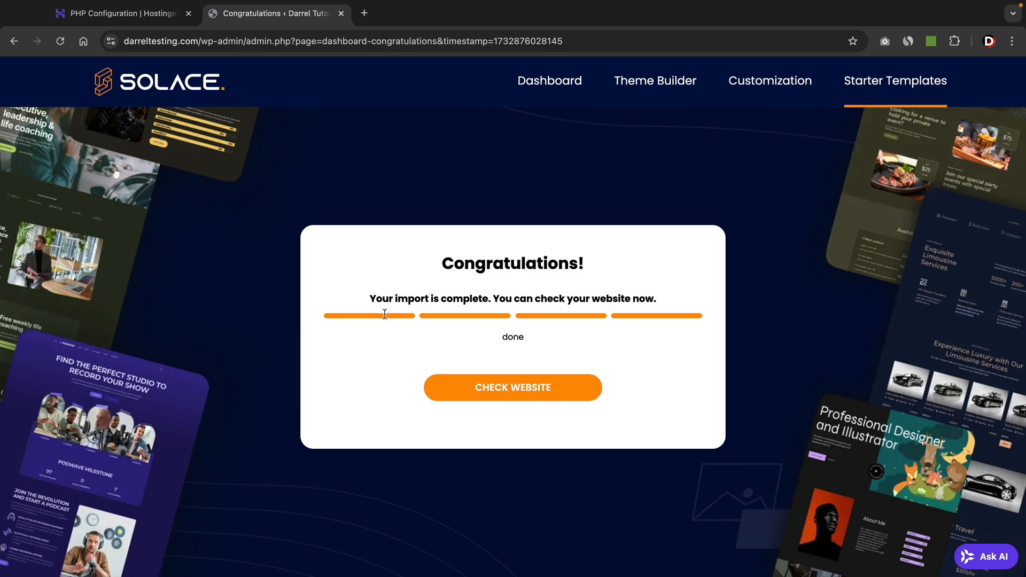
{"action": "left_click", "coordinate": [523, 384]}
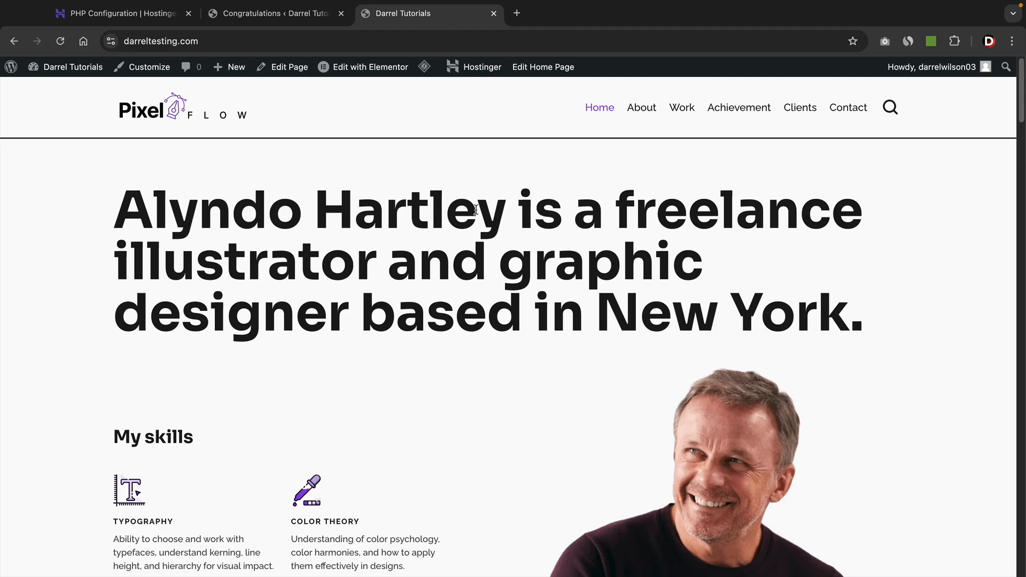
Open darrelwilson.com's Elementor template kits catalogue and browse to page 2 of the Portfolio listing.
{"action": "left_click", "coordinate": [517, 14]}
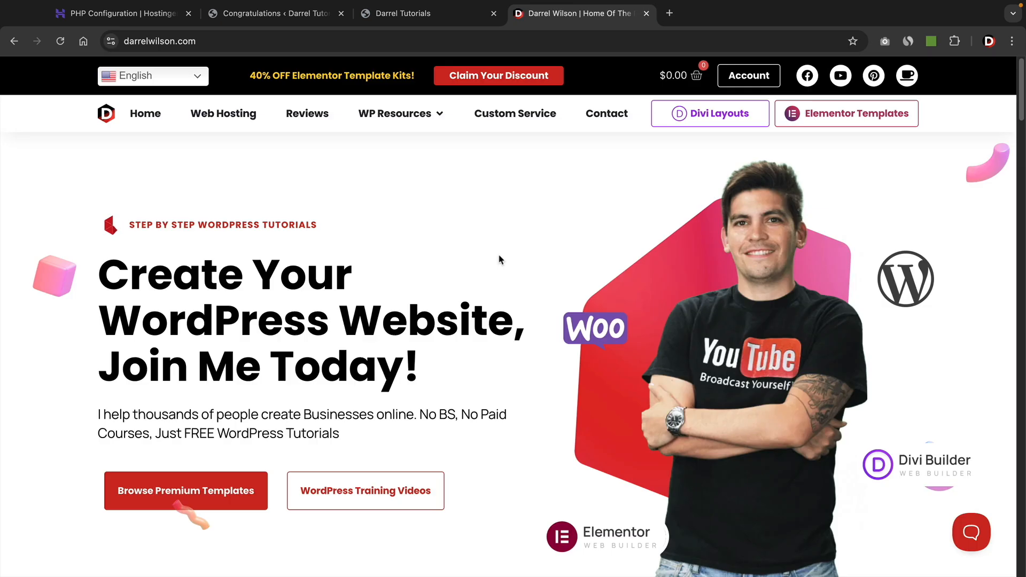
{"action": "left_click", "coordinate": [832, 122]}
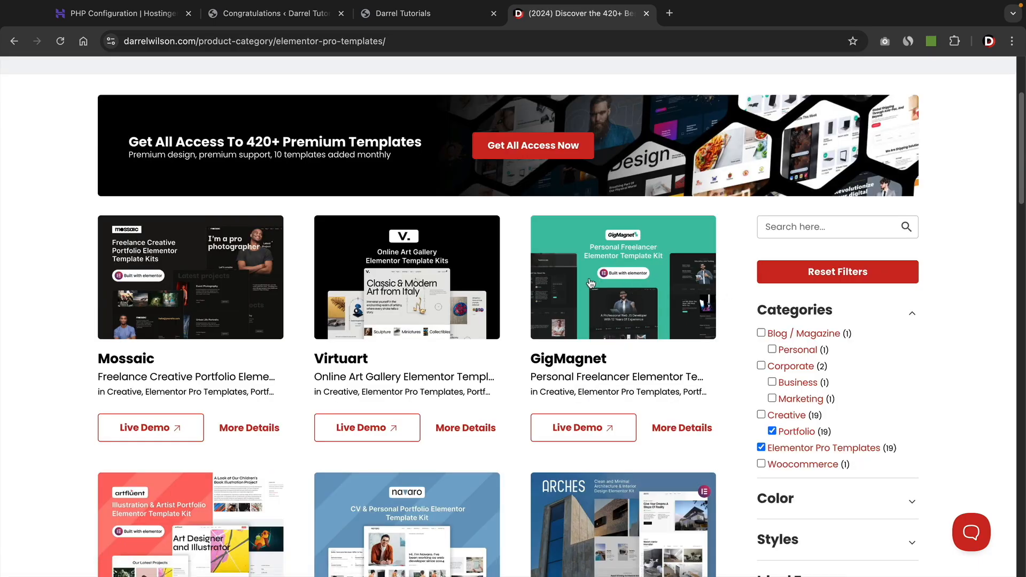
{"action": "scroll", "coordinate": [229, 286], "scroll_direction": "down", "scroll_amount": 2}
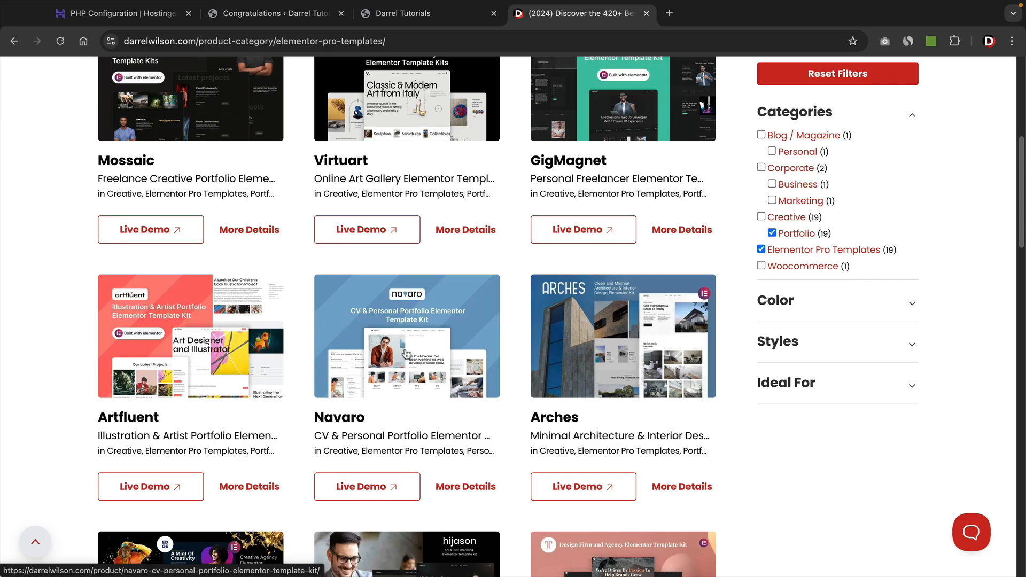
{"action": "scroll", "coordinate": [573, 327], "scroll_direction": "down", "scroll_amount": 4}
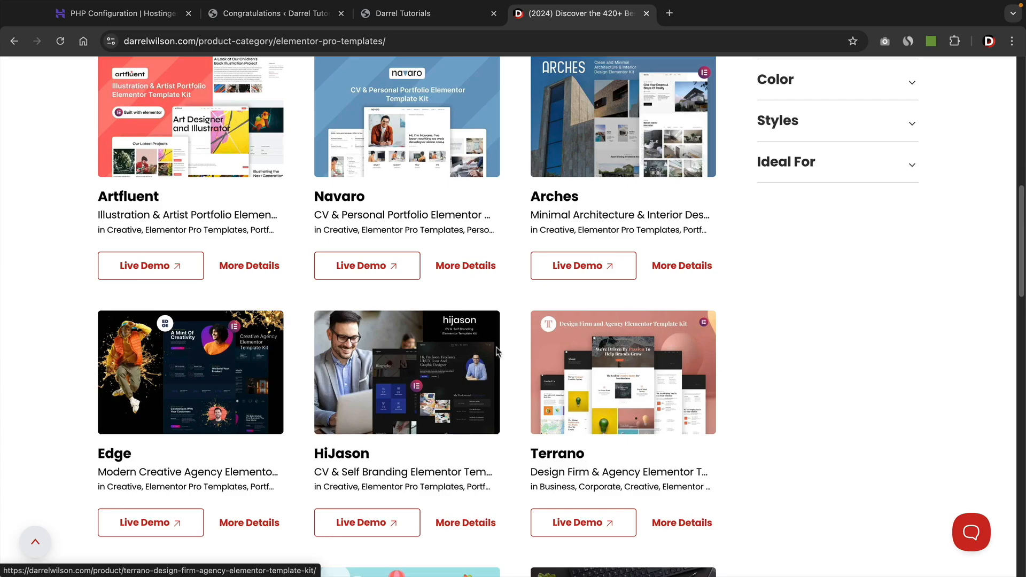
{"action": "scroll", "coordinate": [270, 354], "scroll_direction": "down", "scroll_amount": 5}
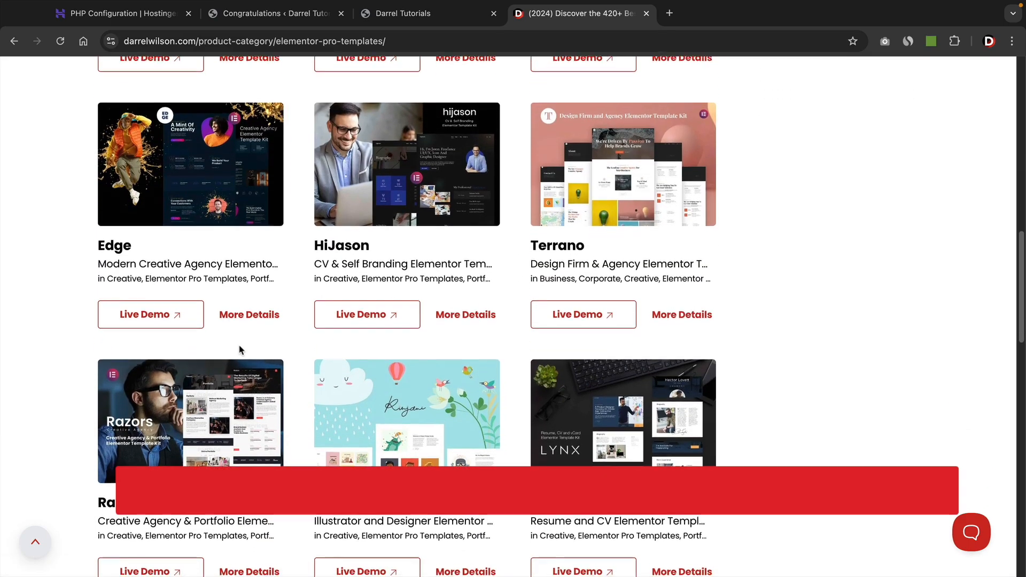
{"action": "scroll", "coordinate": [228, 350], "scroll_direction": "down", "scroll_amount": 1}
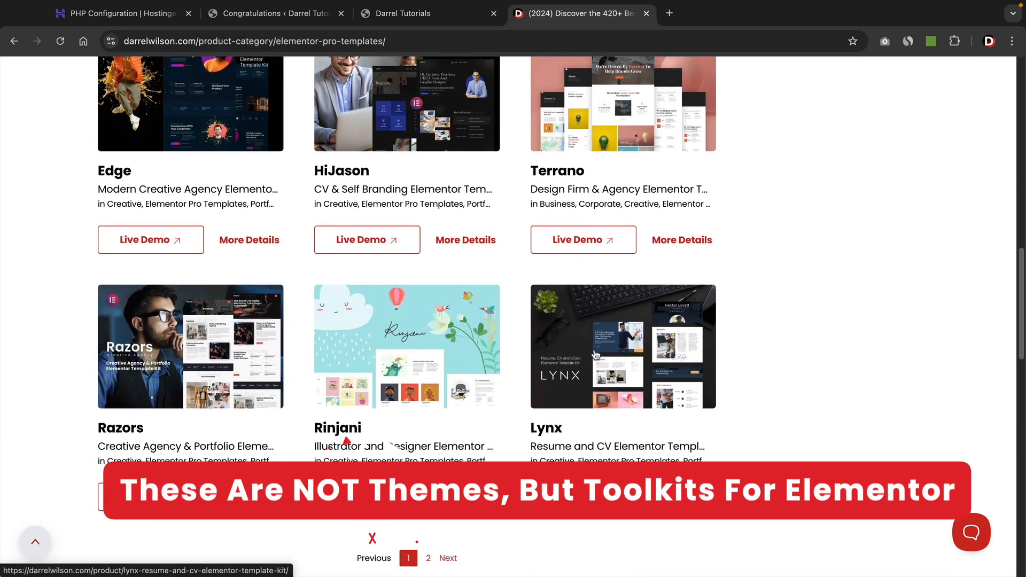
{"action": "scroll", "coordinate": [597, 355], "scroll_direction": "down", "scroll_amount": 5}
{"action": "scroll", "coordinate": [598, 359], "scroll_direction": "up", "scroll_amount": 3}
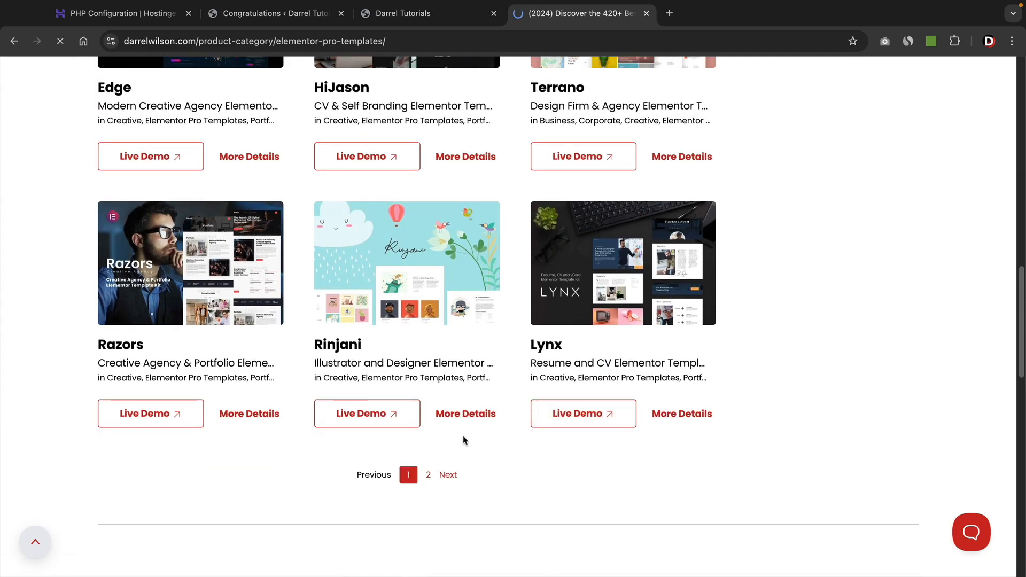
{"action": "scroll", "coordinate": [464, 440], "scroll_direction": "down", "scroll_amount": 2}
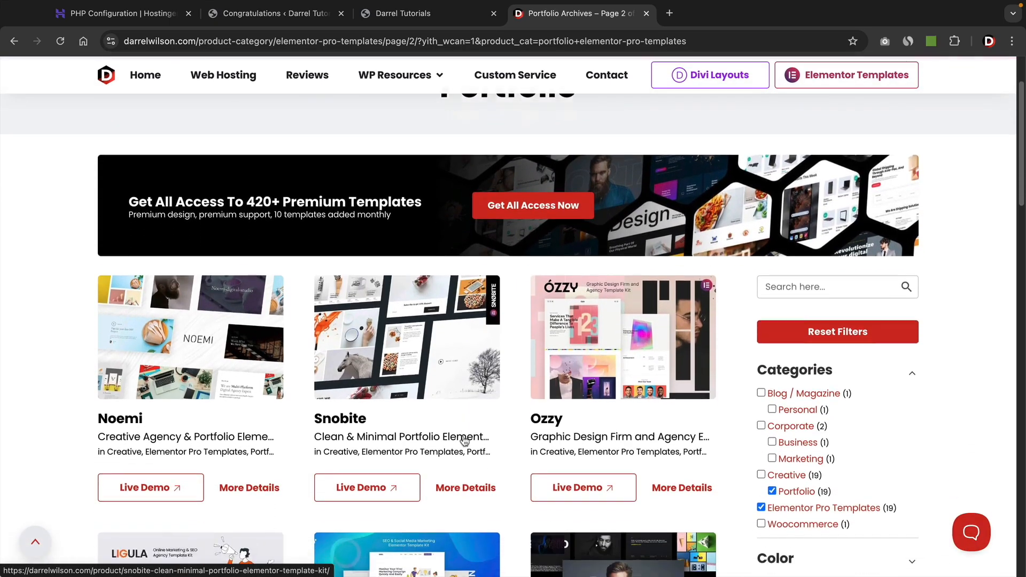
{"action": "scroll", "coordinate": [463, 441], "scroll_direction": "down", "scroll_amount": 1}
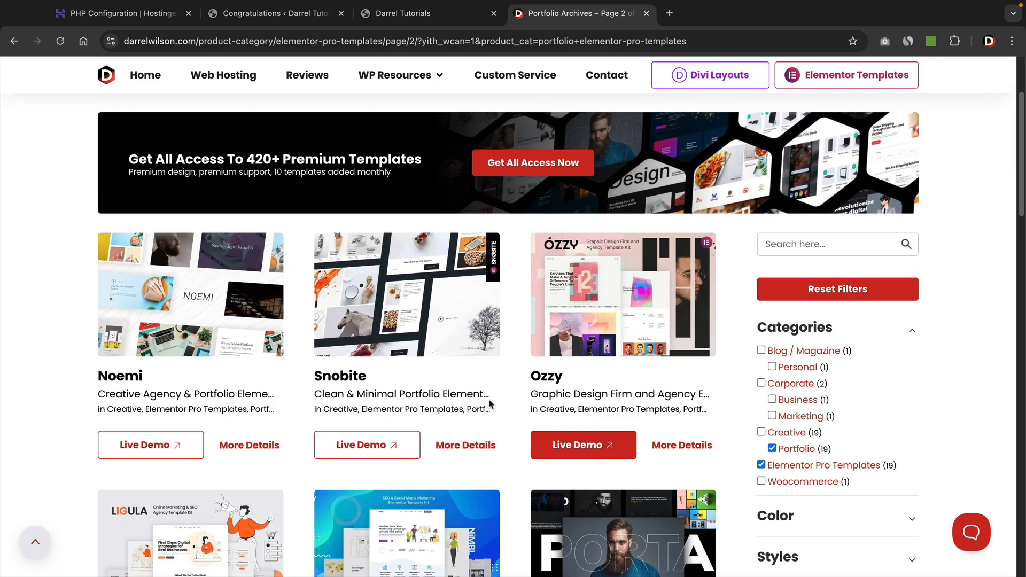
Open the Snobite kit's live demo, toggle its navigation menu, and scroll through the whole homepage.
{"action": "left_click", "coordinate": [359, 447]}
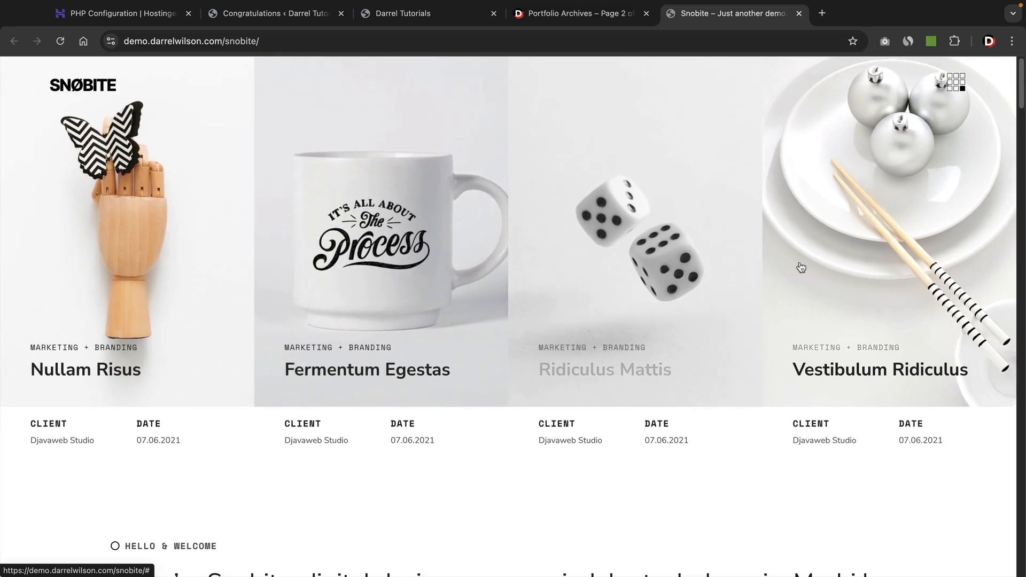
{"action": "left_click", "coordinate": [956, 83]}
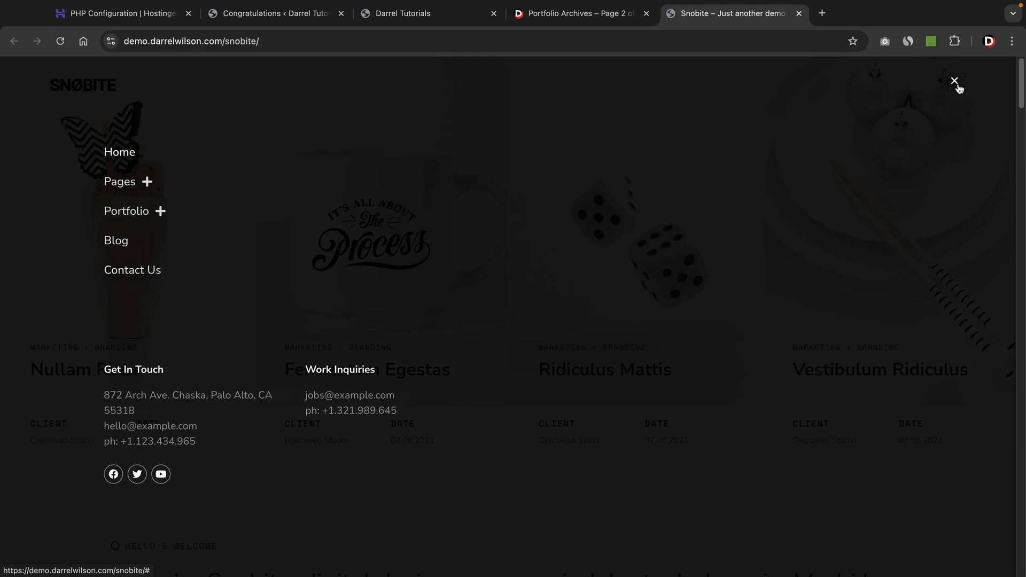
{"action": "left_click", "coordinate": [956, 83]}
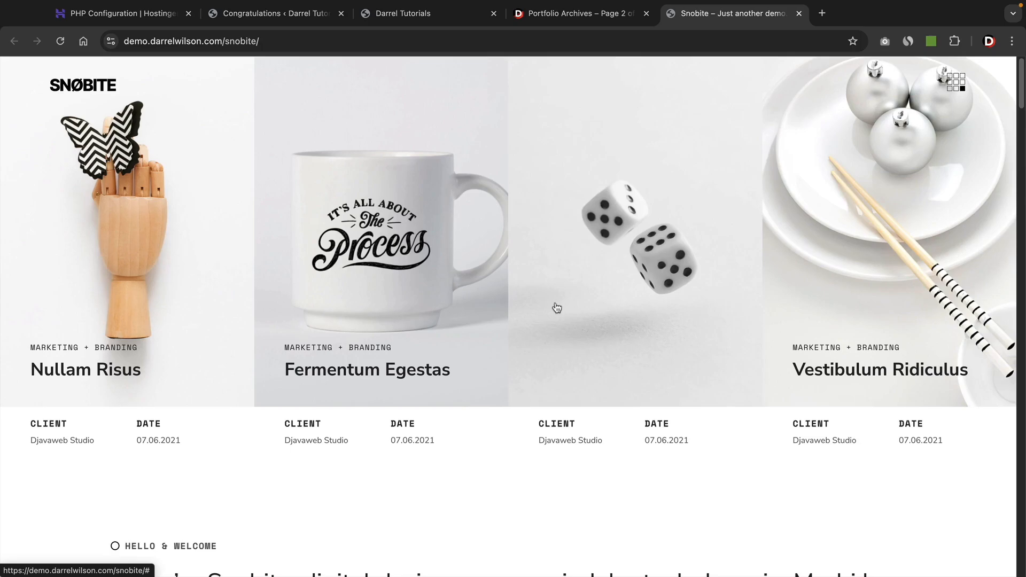
{"action": "scroll", "coordinate": [557, 308], "scroll_direction": "down", "scroll_amount": 5}
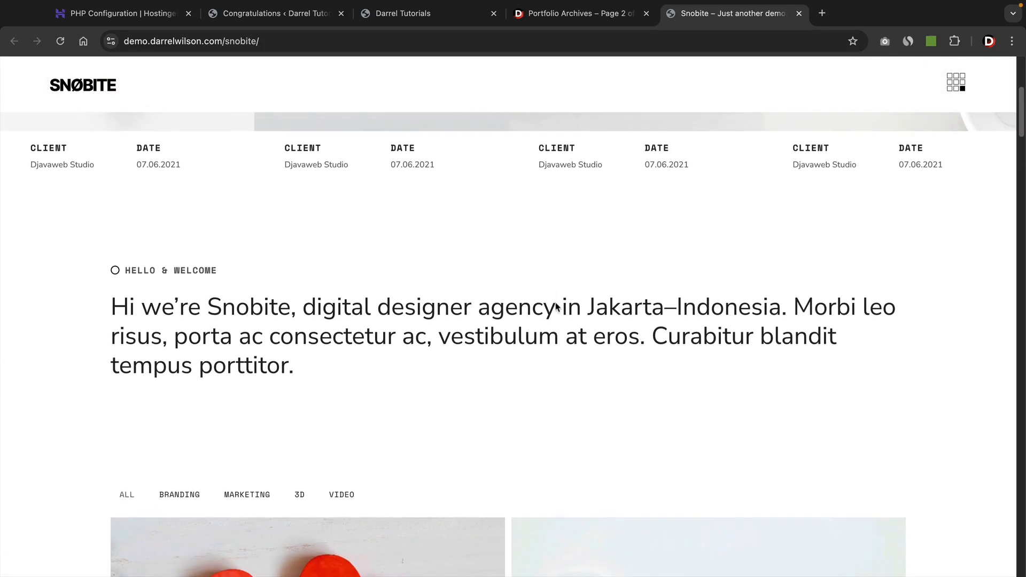
{"action": "scroll", "coordinate": [556, 308], "scroll_direction": "down", "scroll_amount": 4}
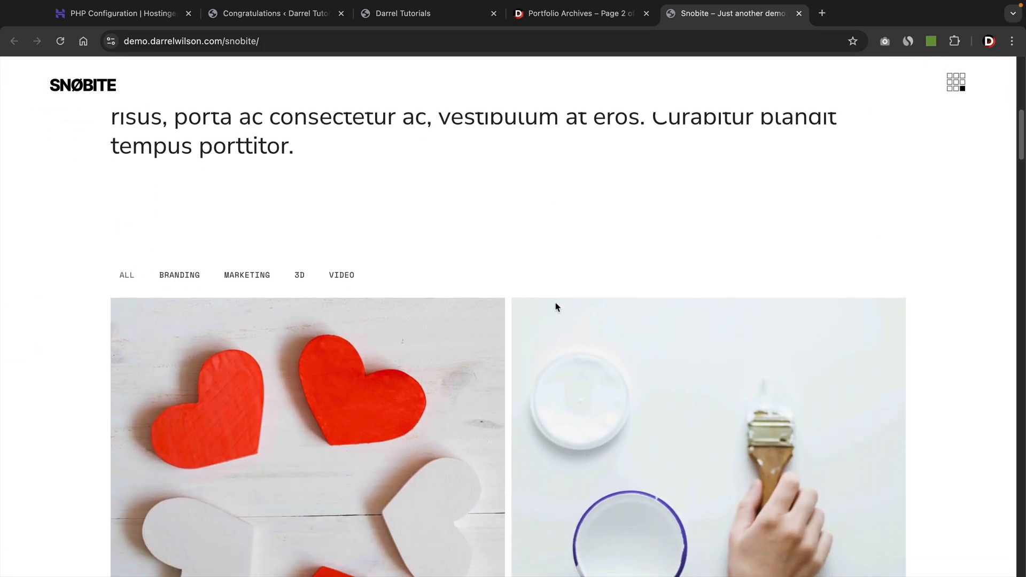
{"action": "scroll", "coordinate": [557, 307], "scroll_direction": "down", "scroll_amount": 9}
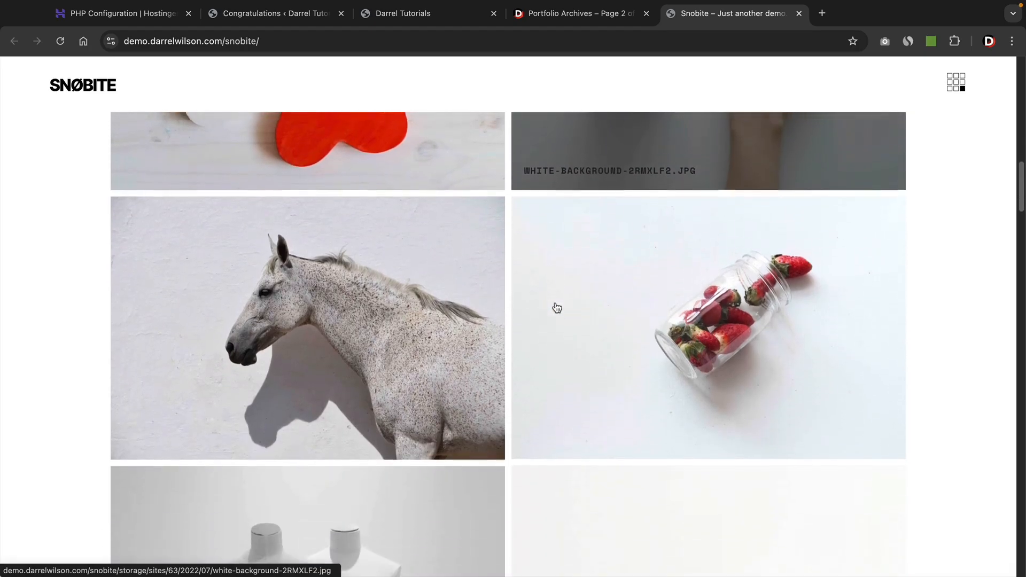
{"action": "scroll", "coordinate": [556, 308], "scroll_direction": "down", "scroll_amount": 7}
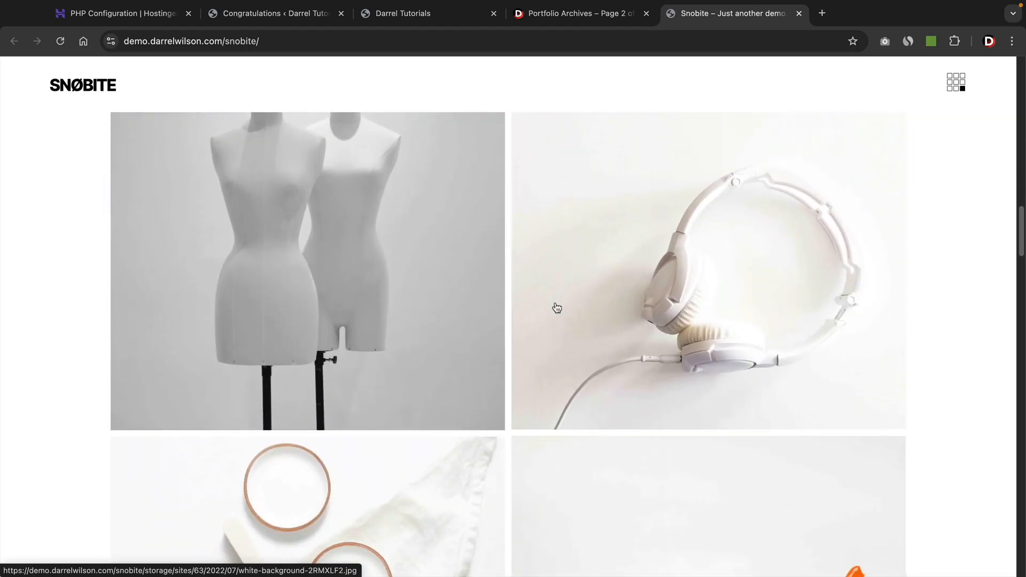
{"action": "scroll", "coordinate": [556, 308], "scroll_direction": "down", "scroll_amount": 6}
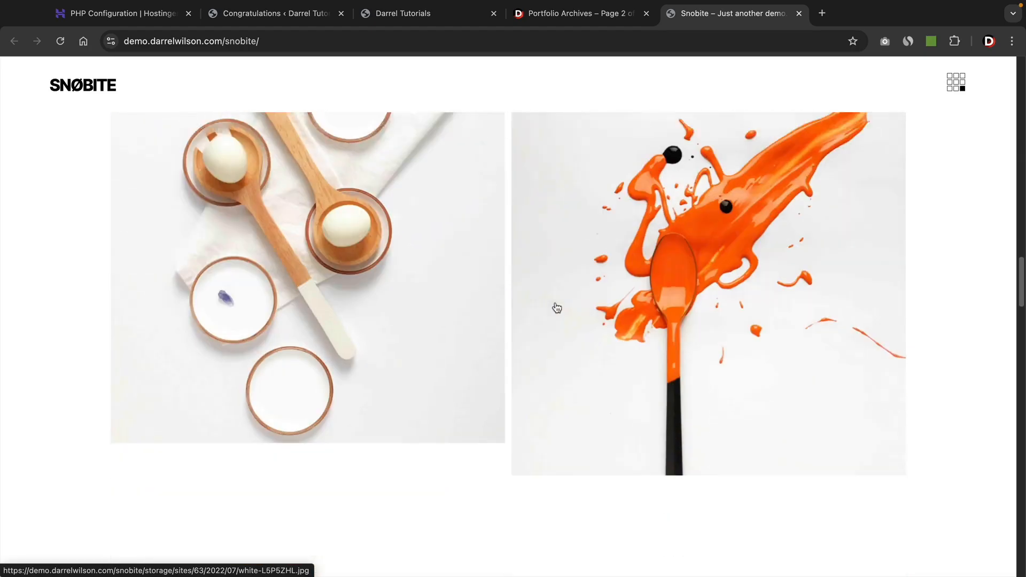
{"action": "scroll", "coordinate": [556, 308], "scroll_direction": "down", "scroll_amount": 10}
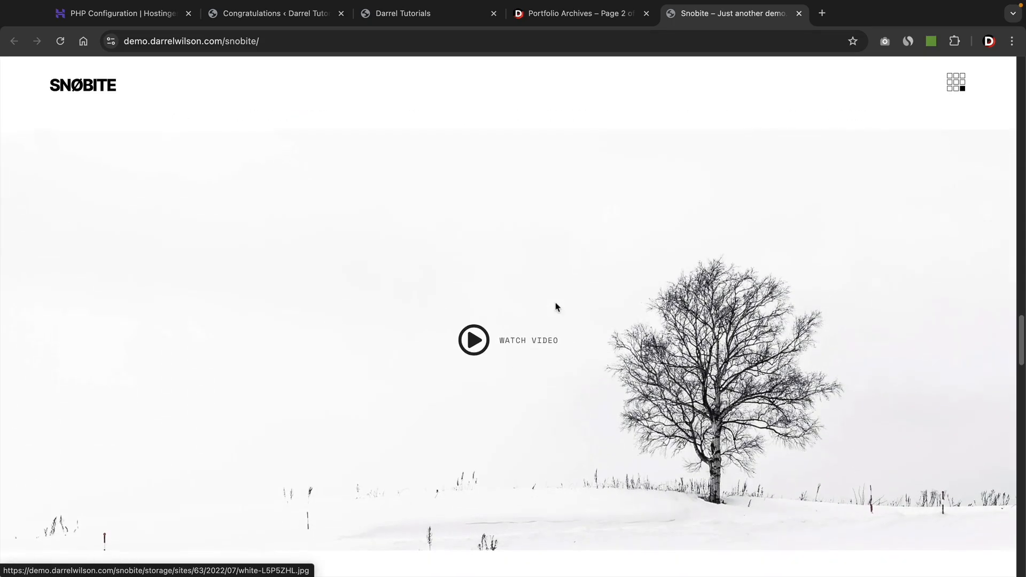
{"action": "scroll", "coordinate": [556, 308], "scroll_direction": "down", "scroll_amount": 7}
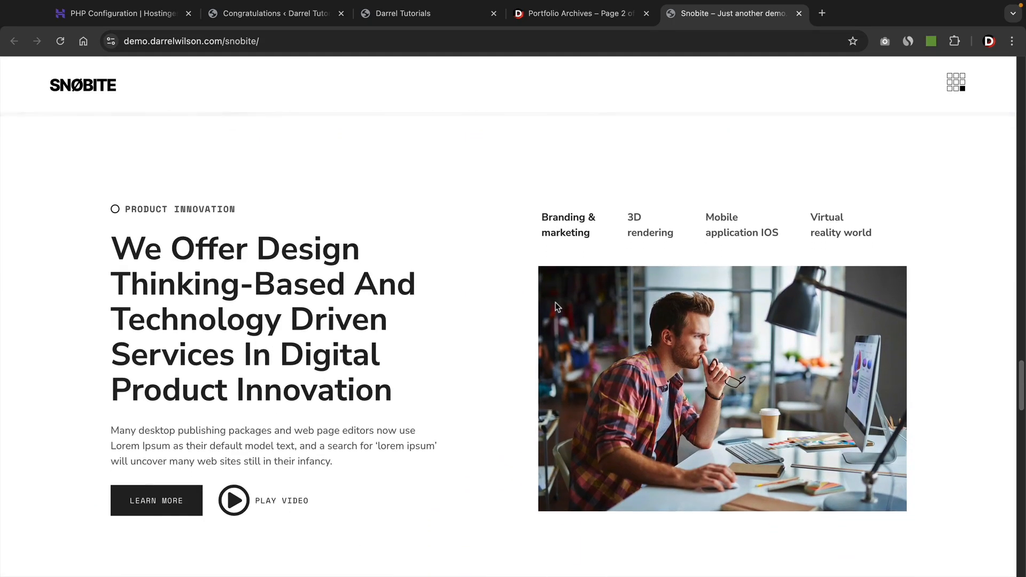
{"action": "scroll", "coordinate": [556, 308], "scroll_direction": "down", "scroll_amount": 7}
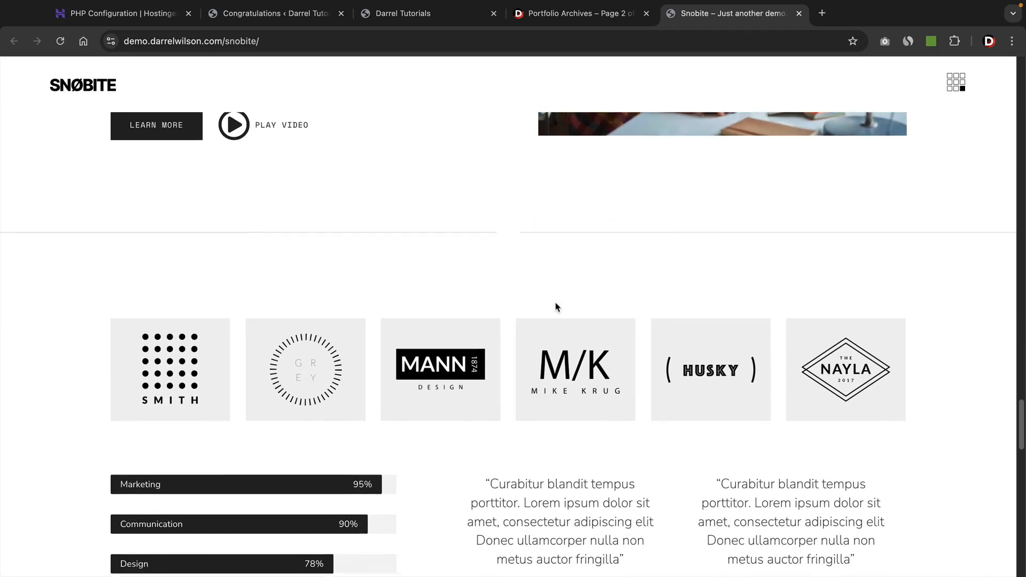
{"action": "scroll", "coordinate": [555, 307], "scroll_direction": "down", "scroll_amount": 10}
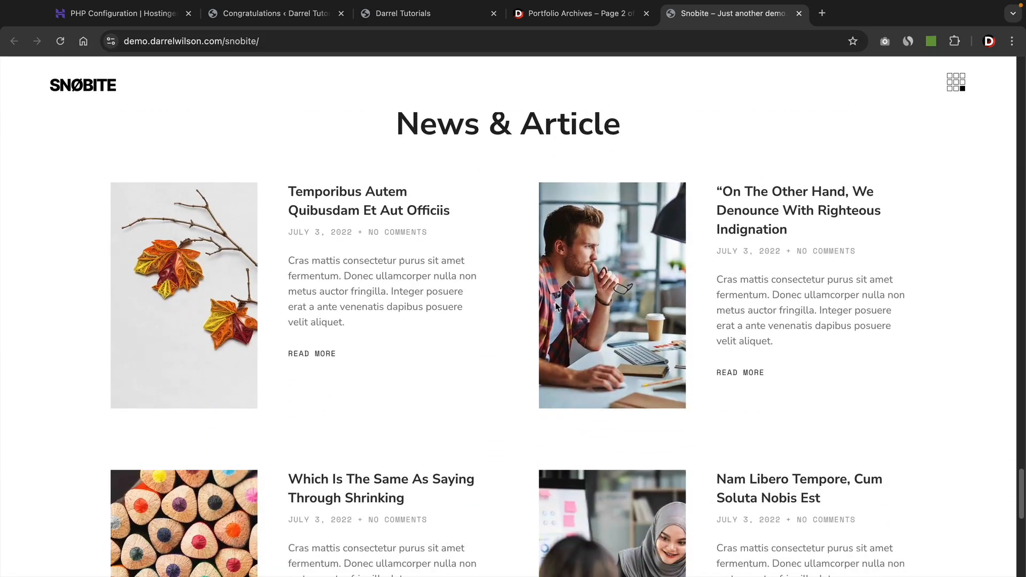
{"action": "scroll", "coordinate": [556, 303], "scroll_direction": "down", "scroll_amount": 10}
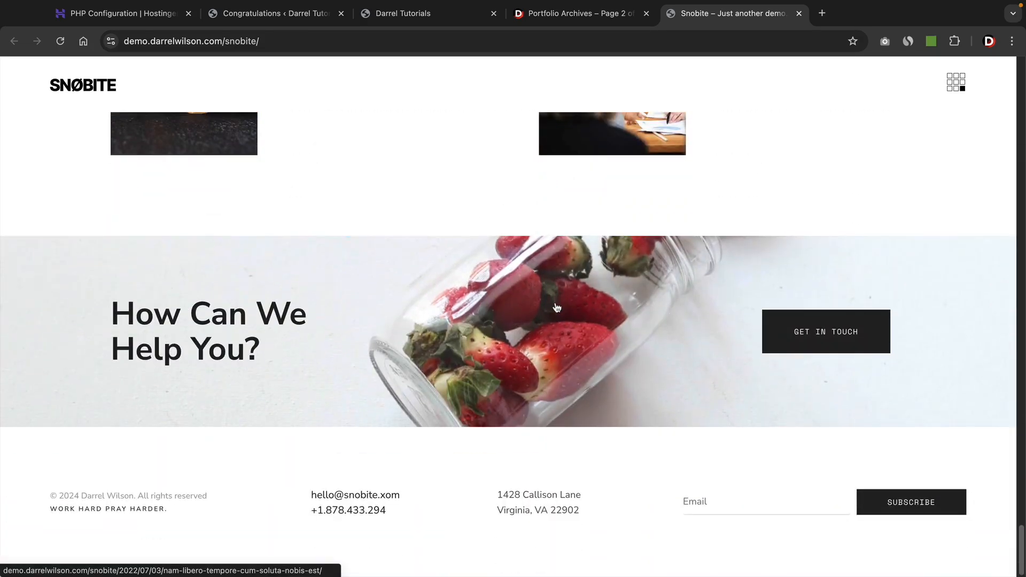
{"action": "left_click_drag", "start_coordinate": [1022, 556], "coordinate": [1014, 87]}
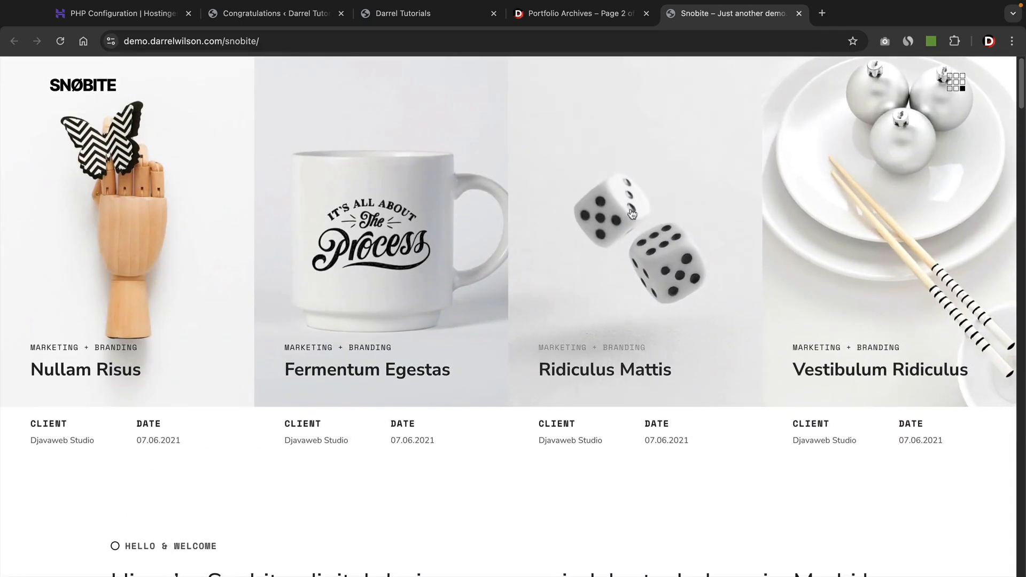